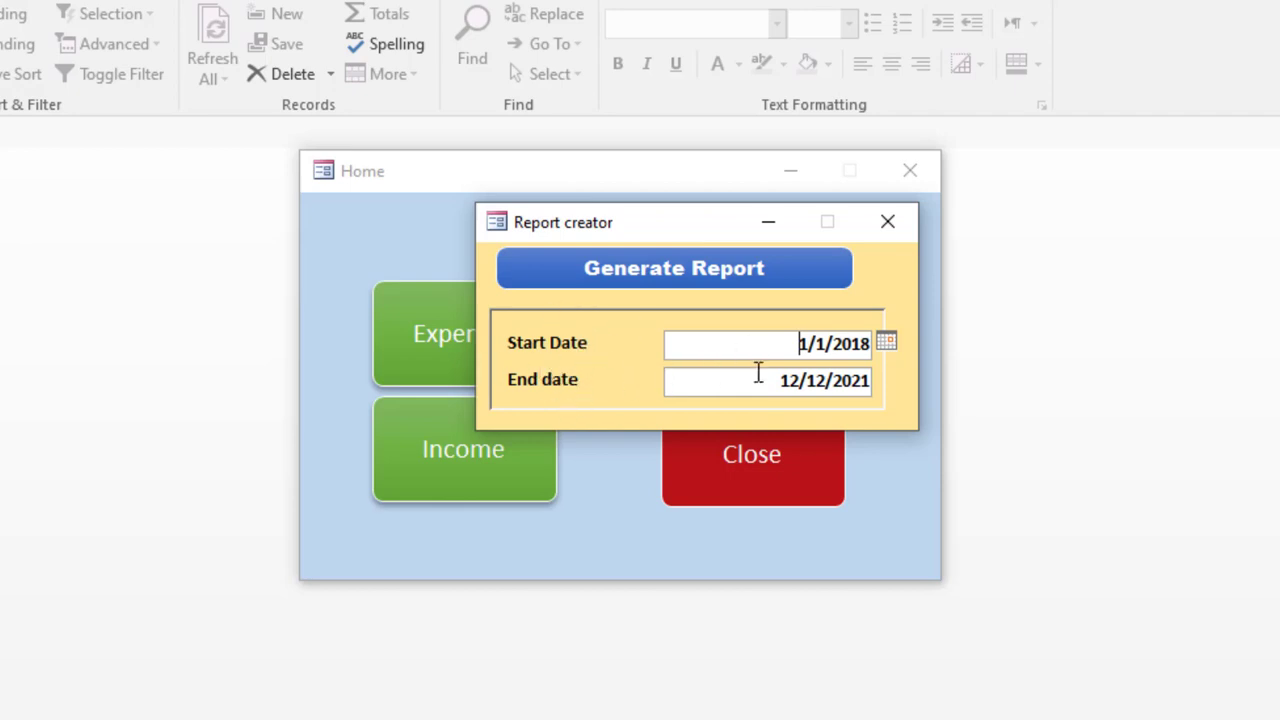
Set the report creator's end date to 1/12/2022 and generate the profit and loss statement report
{"action": "left_click_drag", "start_coordinate": [746, 380], "coordinate": [883, 378]}
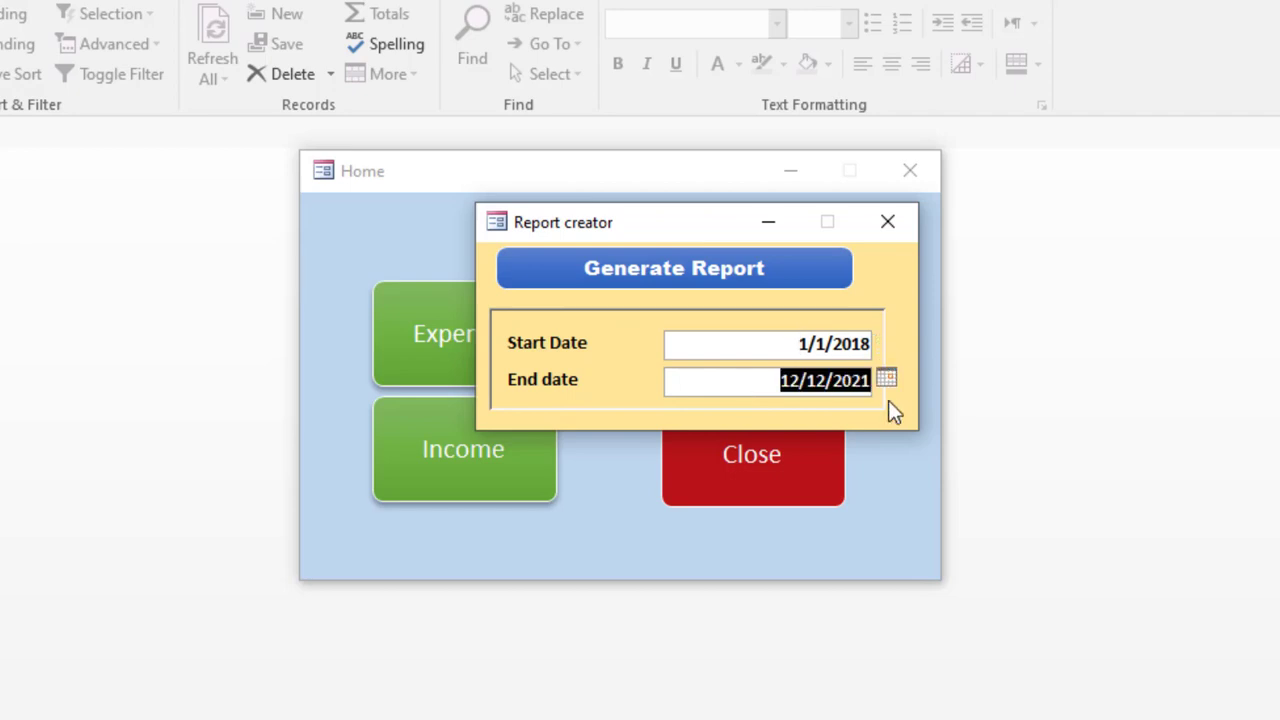
{"action": "left_click", "coordinate": [886, 378]}
{"action": "left_click", "coordinate": [776, 592]}
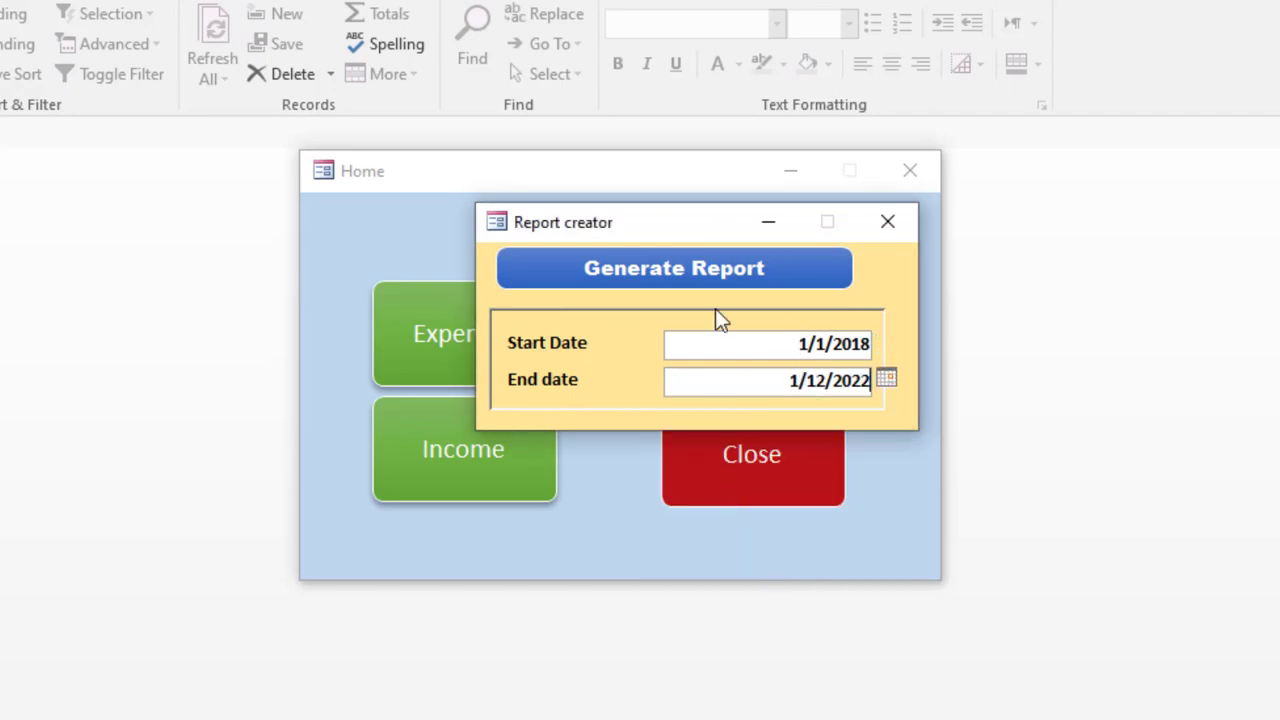
{"action": "left_click", "coordinate": [693, 268]}
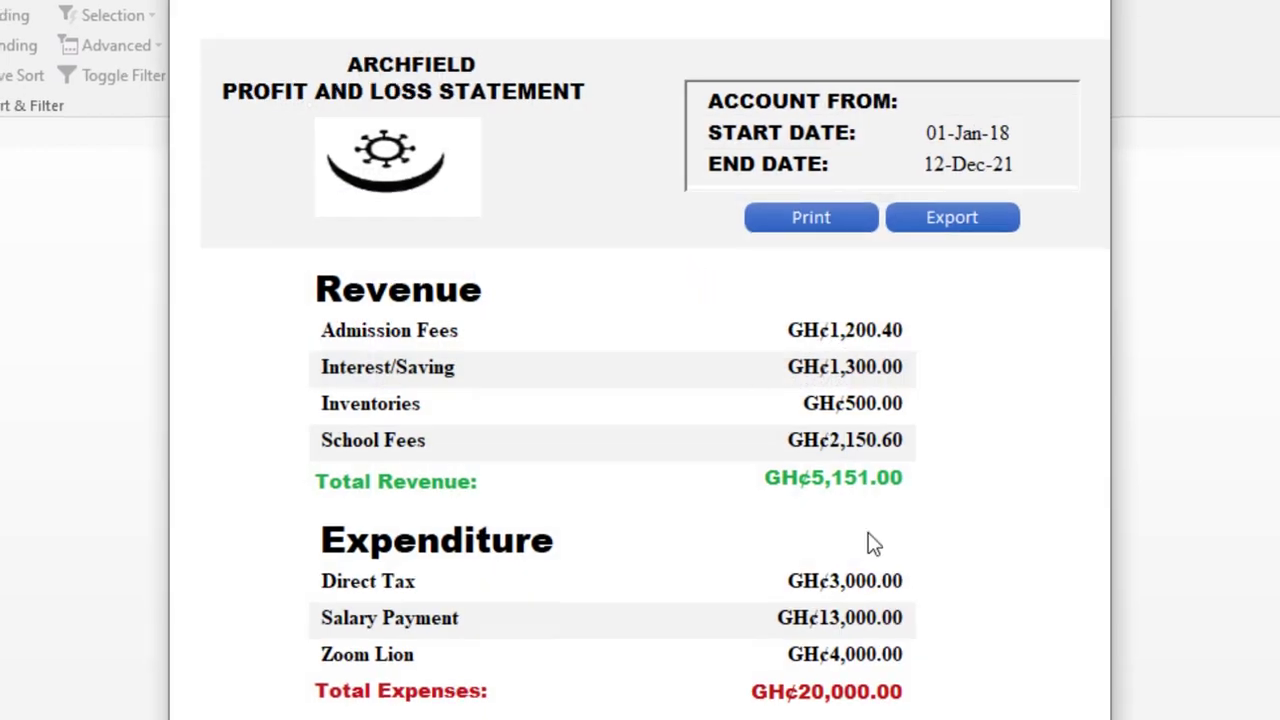
{"action": "left_click_drag", "start_coordinate": [444, 44], "coordinate": [495, 62]}
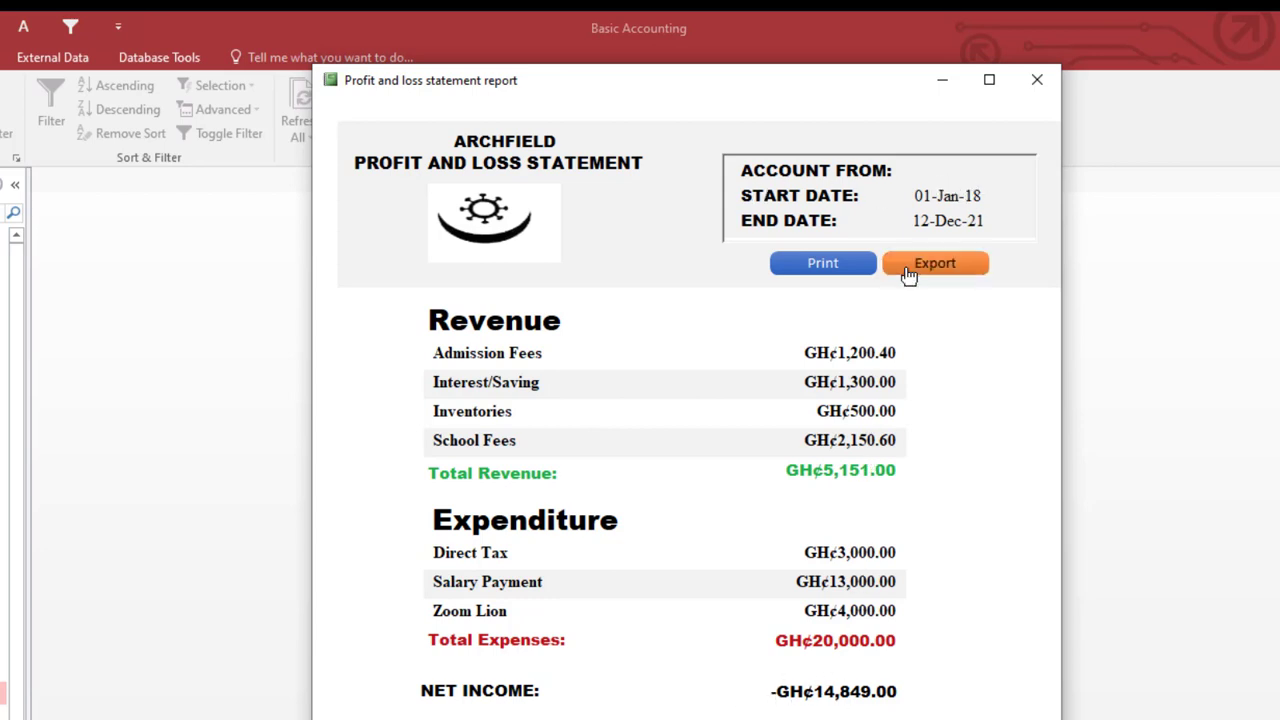
View the print options for the profit and loss statement report, then dismiss them without printing
{"action": "left_click", "coordinate": [860, 270]}
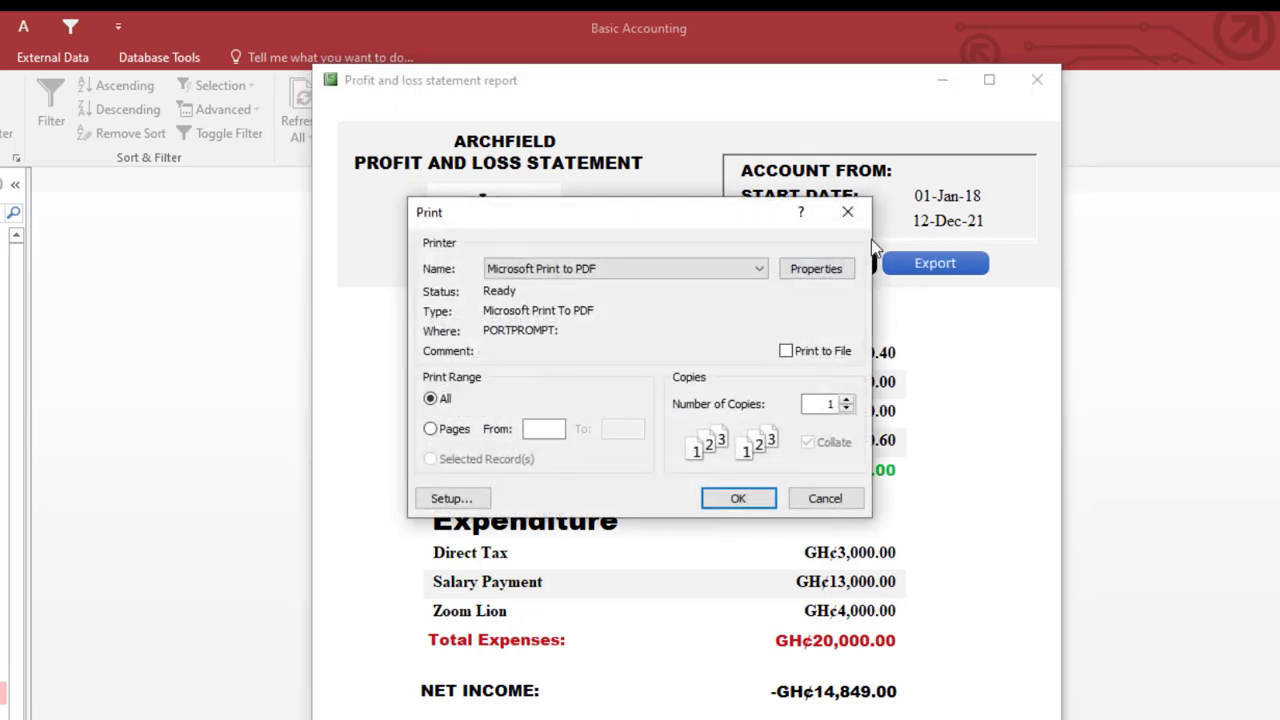
{"action": "left_click", "coordinate": [857, 215]}
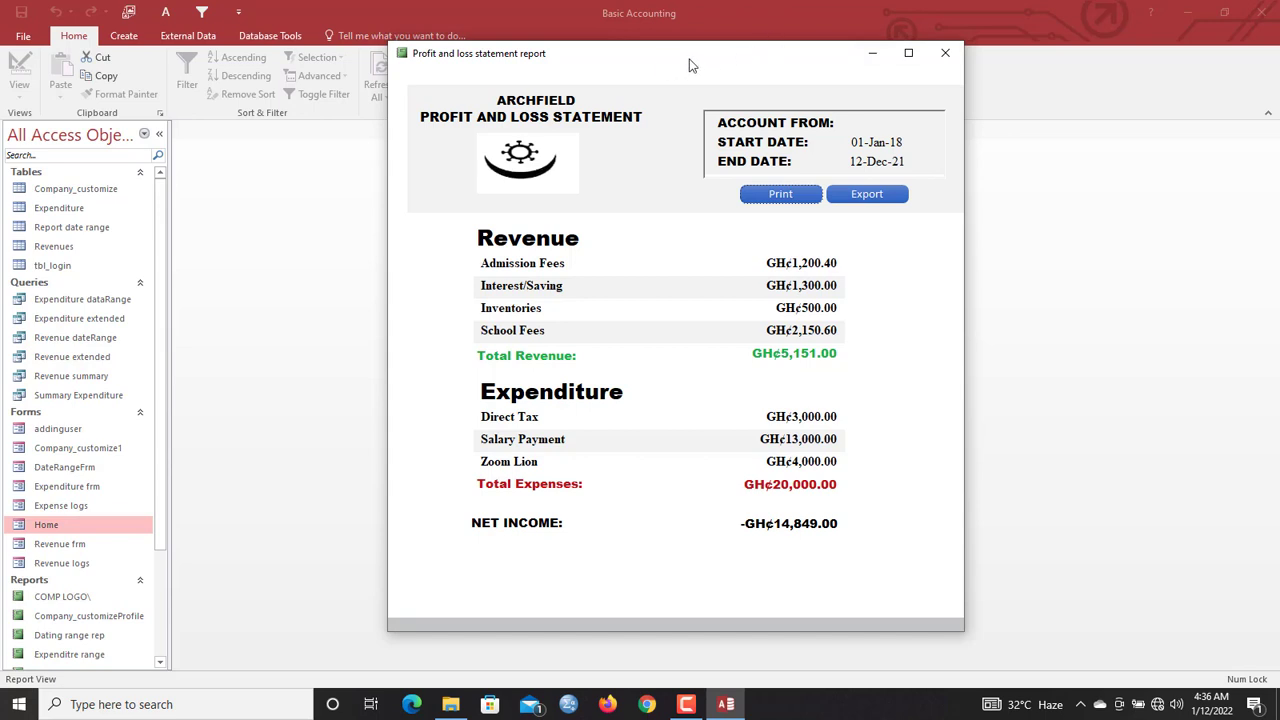
{"action": "left_click_drag", "start_coordinate": [692, 65], "coordinate": [704, 91]}
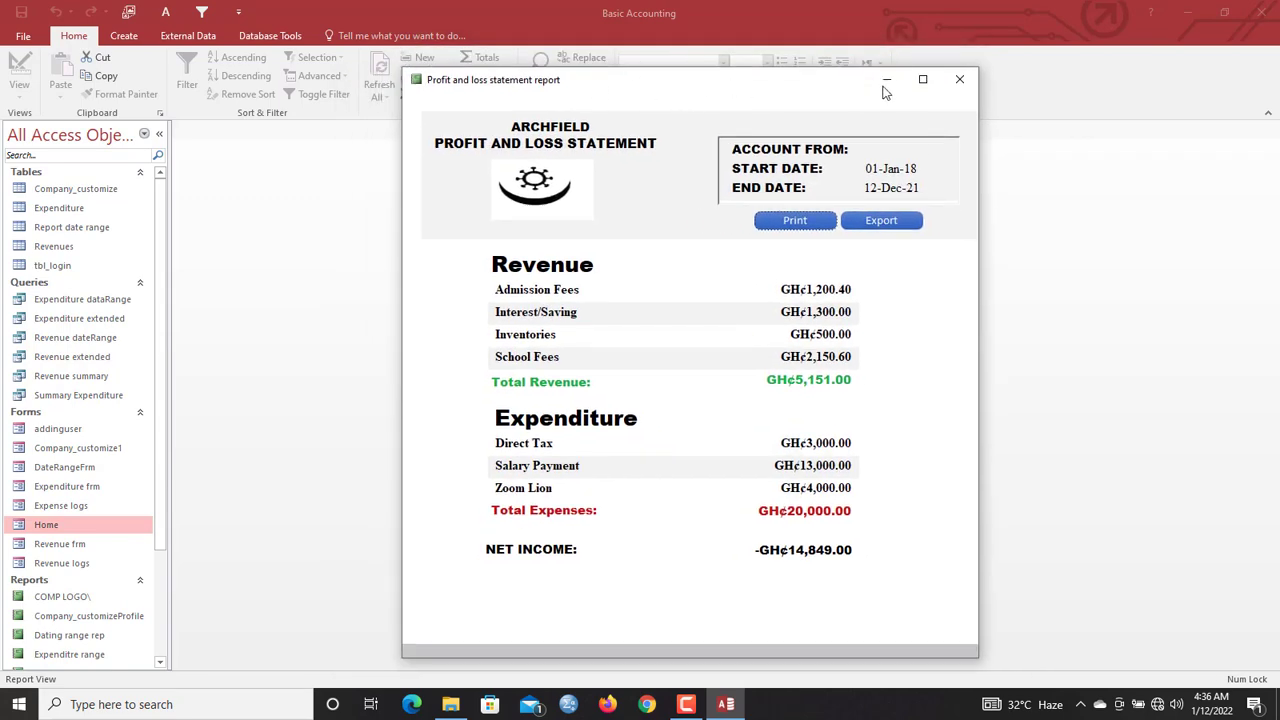
Close the report, the report creator, the Home form and the Basic Accounting database
{"action": "left_click", "coordinate": [960, 88]}
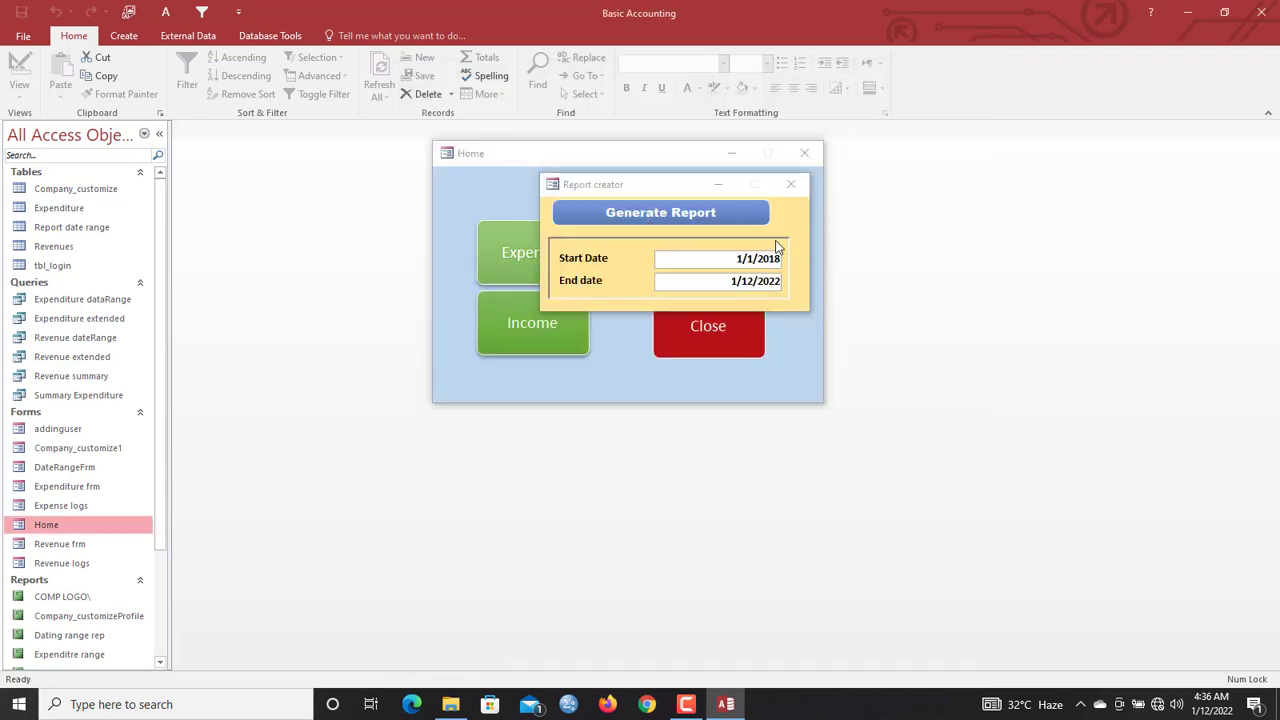
{"action": "left_click", "coordinate": [792, 186]}
{"action": "left_click", "coordinate": [800, 153]}
{"action": "left_click", "coordinate": [1261, 12]}
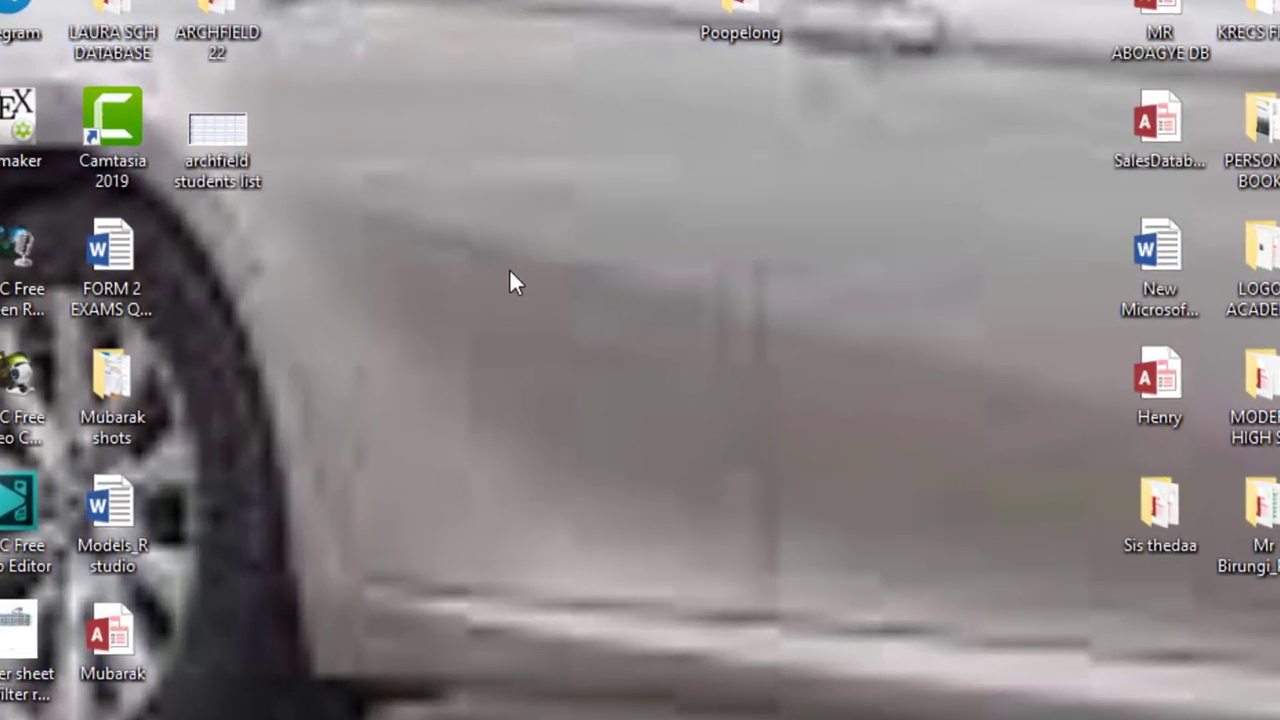
Create a new Microsoft Access database file on the desktop named "Profit and loss"
{"action": "right_click", "coordinate": [564, 410]}
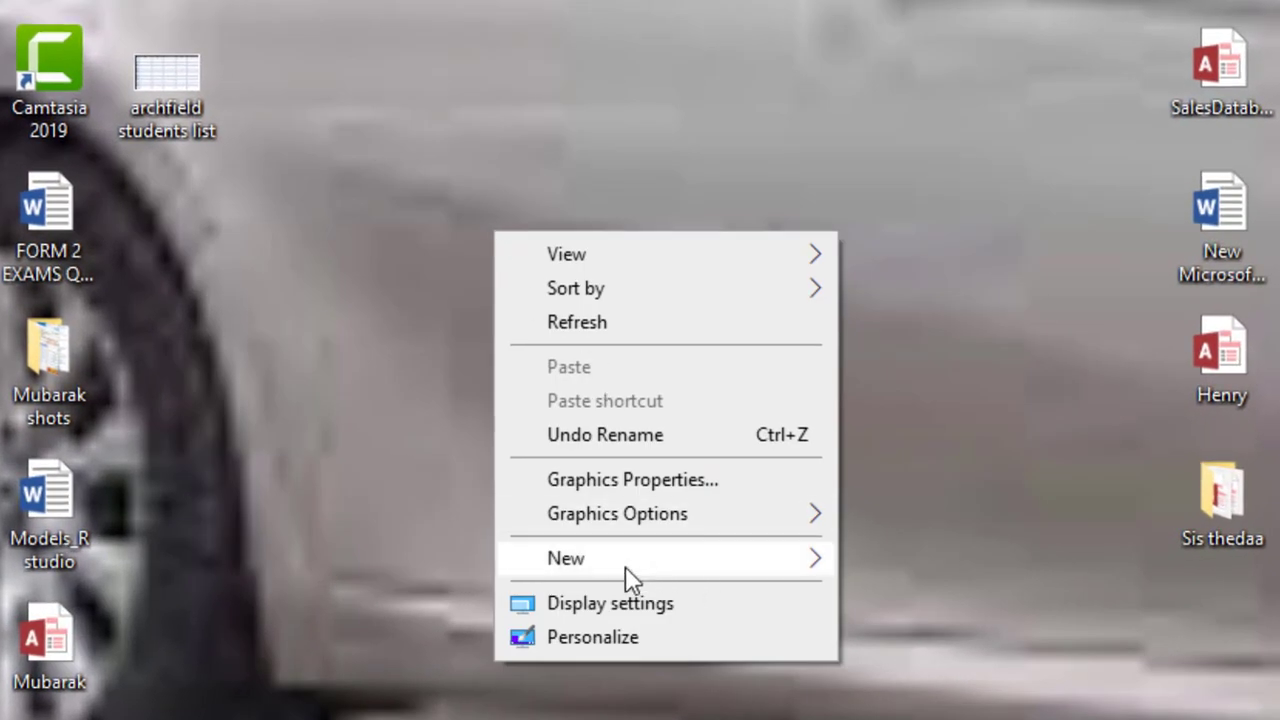
{"action": "mouse_move", "coordinate": [625, 566]}
{"action": "left_click", "coordinate": [1047, 275]}
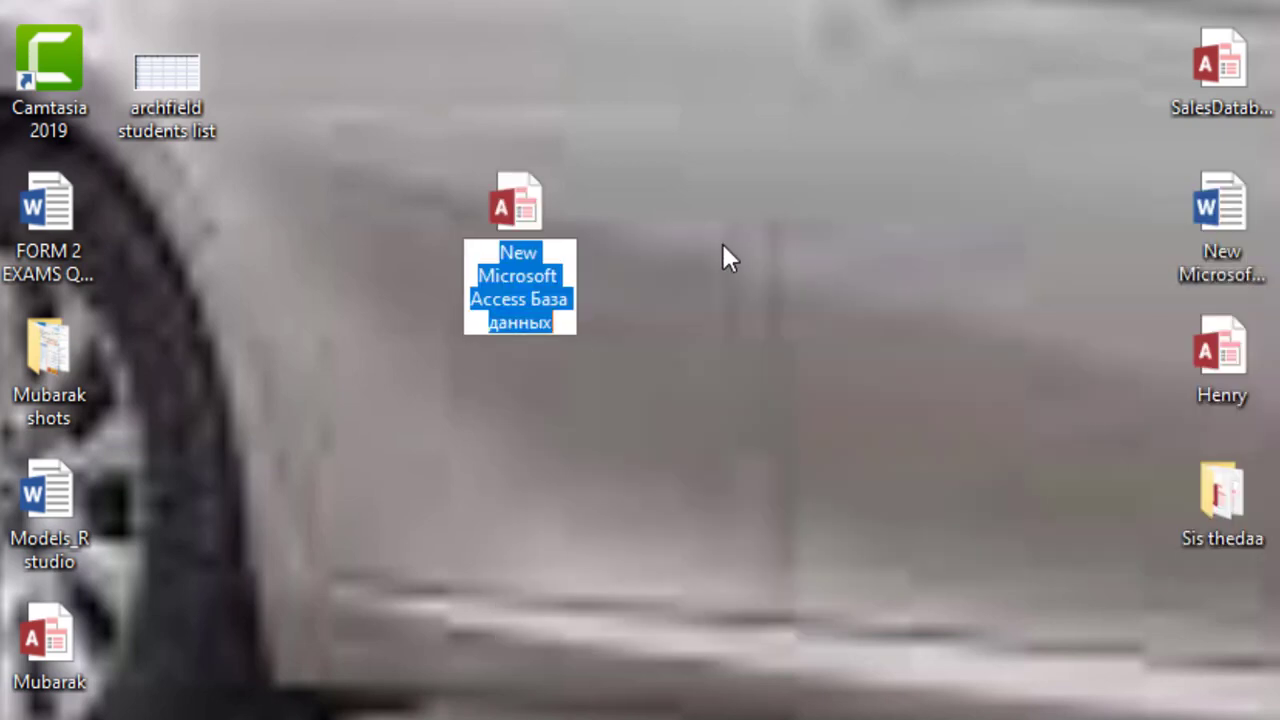
{"action": "type", "text": "Profut a"}
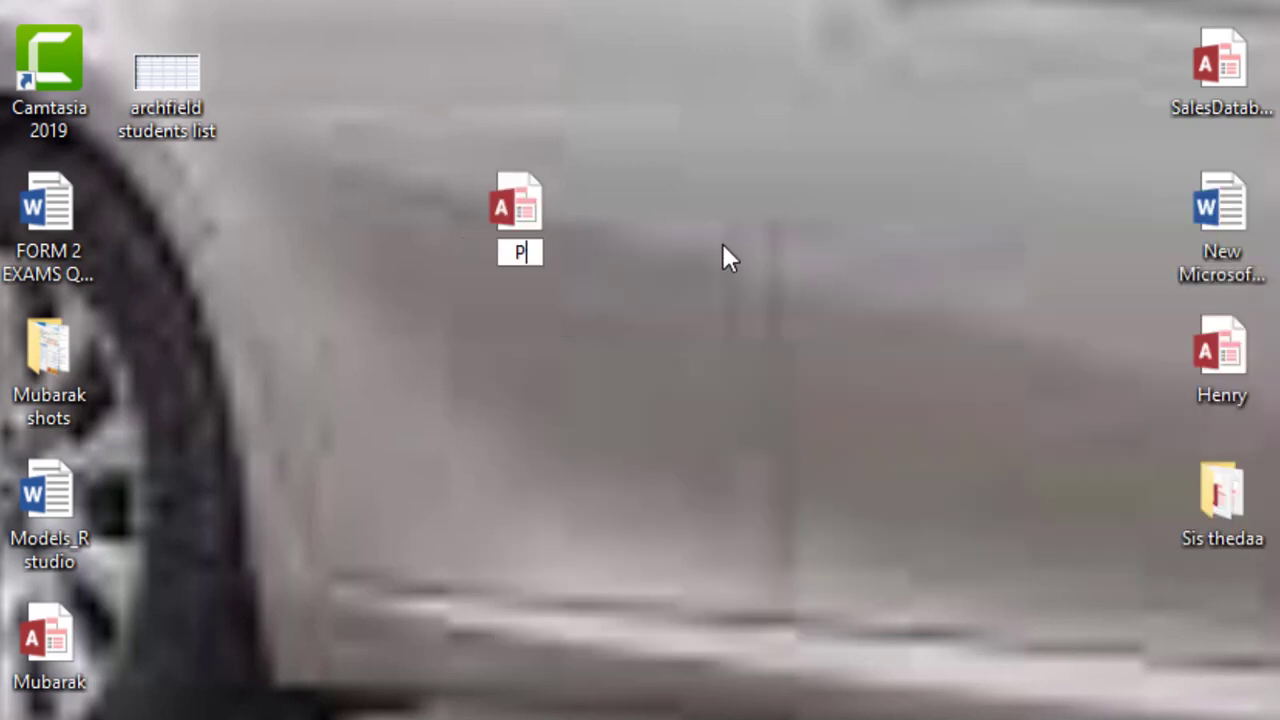
{"action": "key", "text": "BackSpace"}
{"action": "key", "text": "BackSpace"}
{"action": "key", "text": "BackSpace"}
{"action": "key", "text": "BackSpace"}
{"action": "type", "text": "it and lioss"}
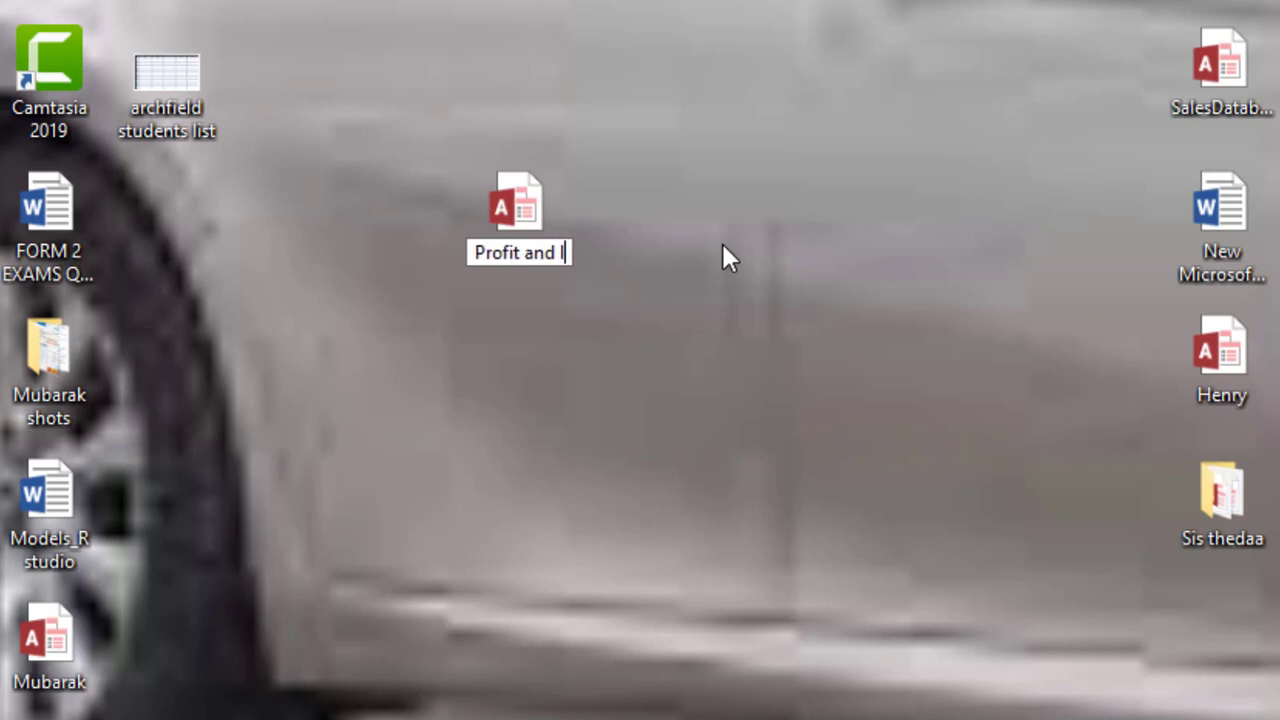
{"action": "key", "text": "BackSpace"}
{"action": "key", "text": "BackSpace"}
{"action": "key", "text": "BackSpace"}
{"action": "key", "text": "BackSpace"}
{"action": "type", "text": "oss"}
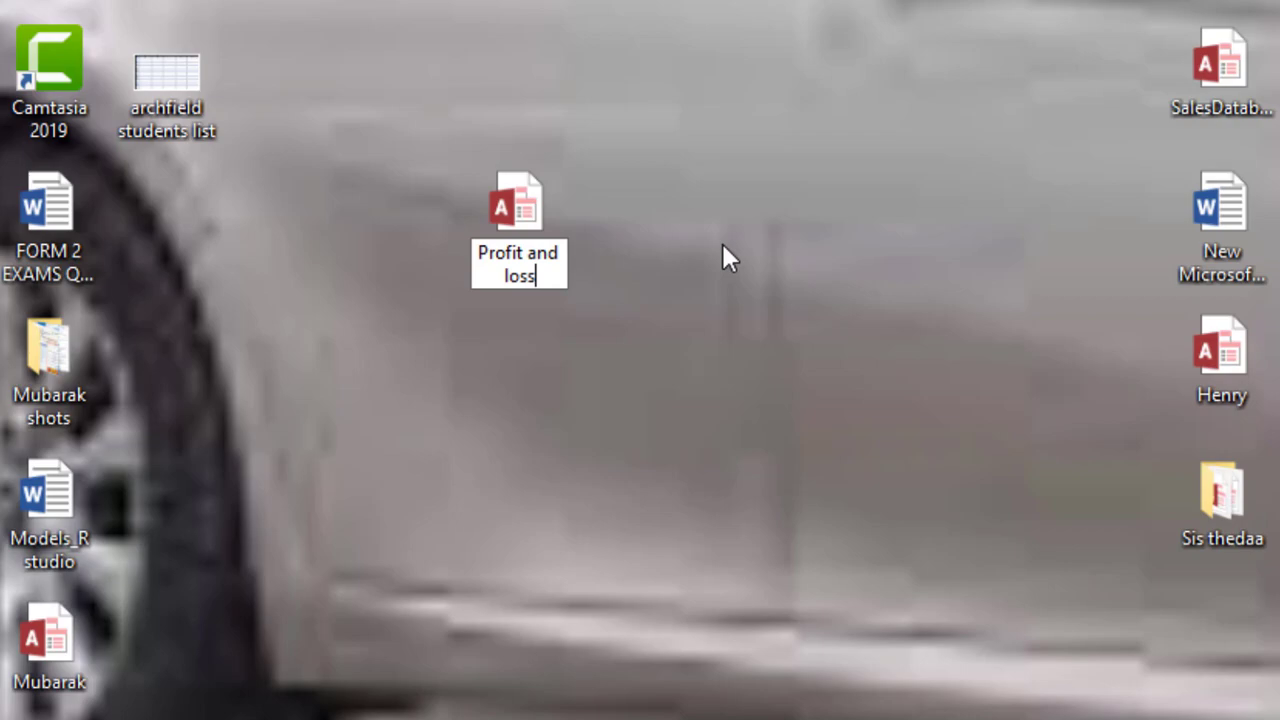
{"action": "left_click", "coordinate": [750, 250]}
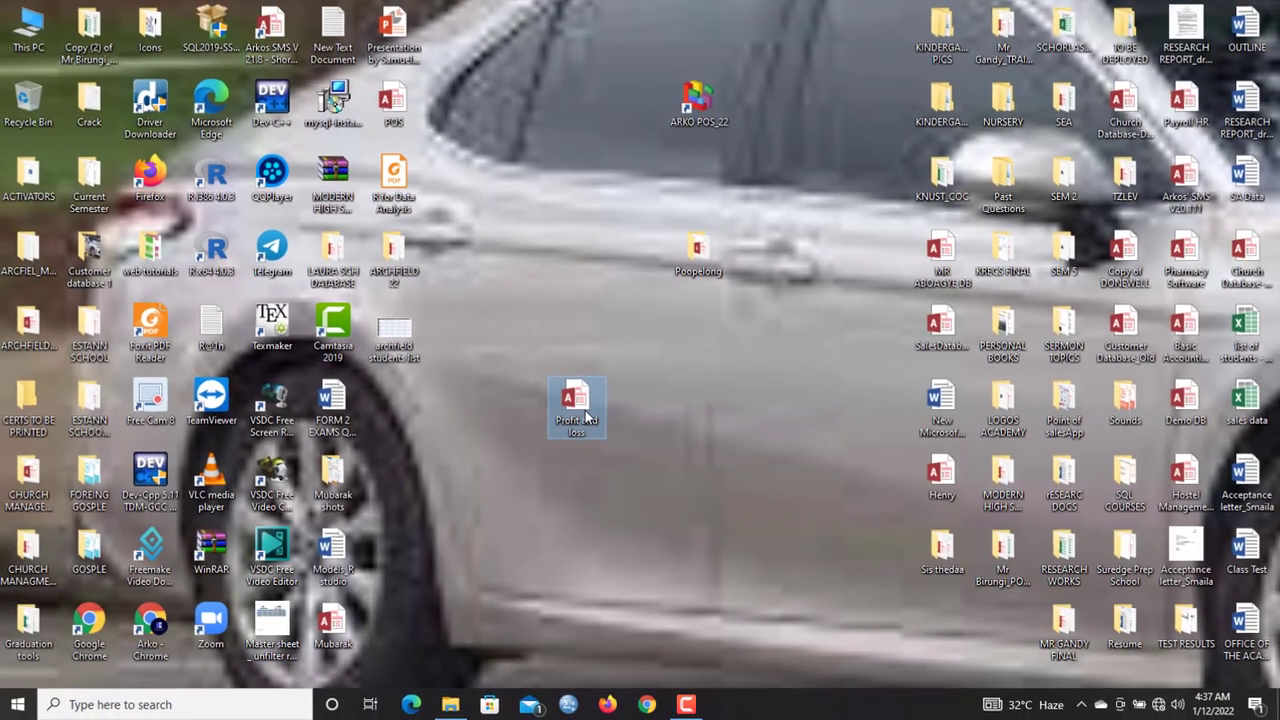
Open the Profit and loss database from the desktop and enable its content
{"action": "double_click", "coordinate": [585, 415]}
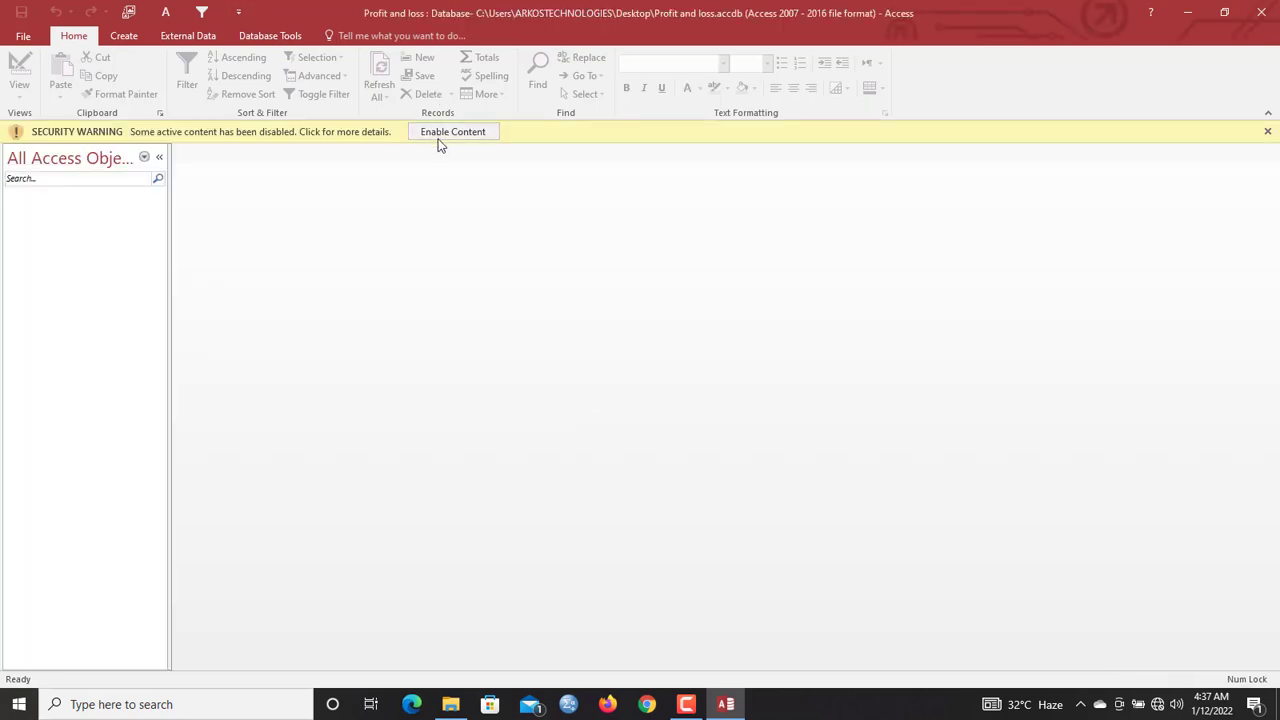
{"action": "left_click", "coordinate": [440, 134]}
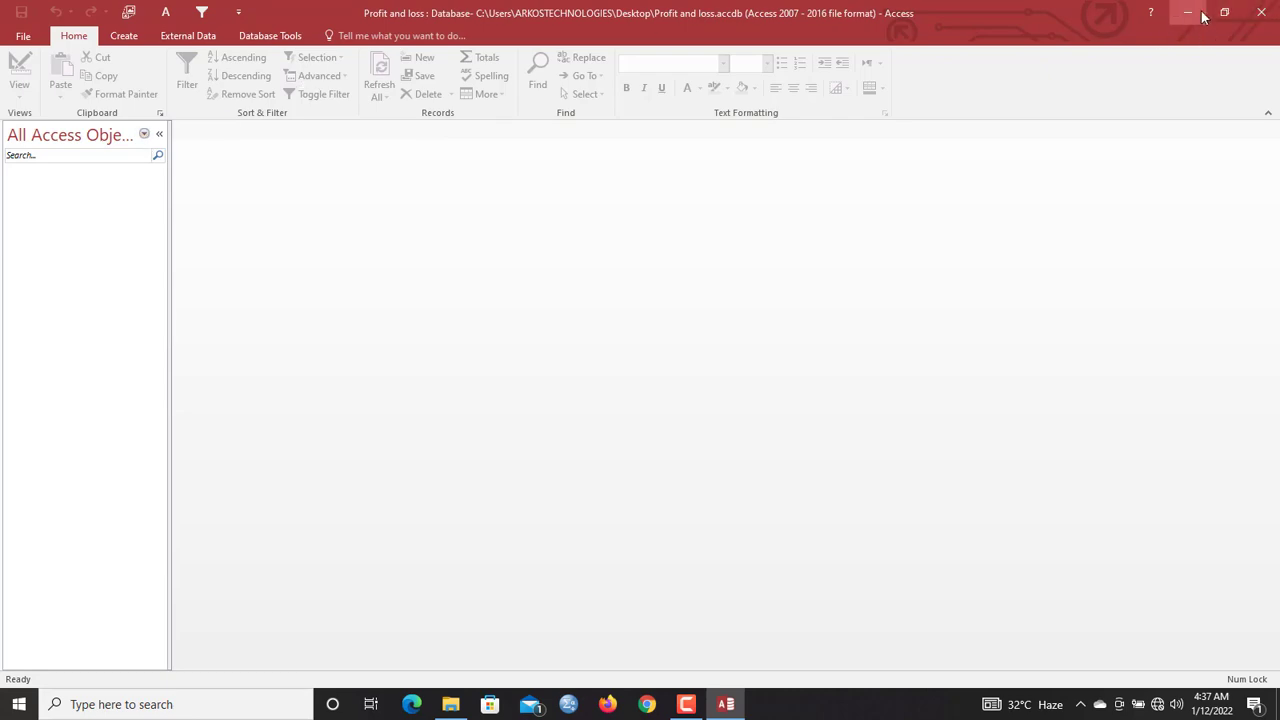
Move the Profit and loss database window aside and open the Basic Accounting database from the desktop
{"action": "left_click", "coordinate": [1226, 12]}
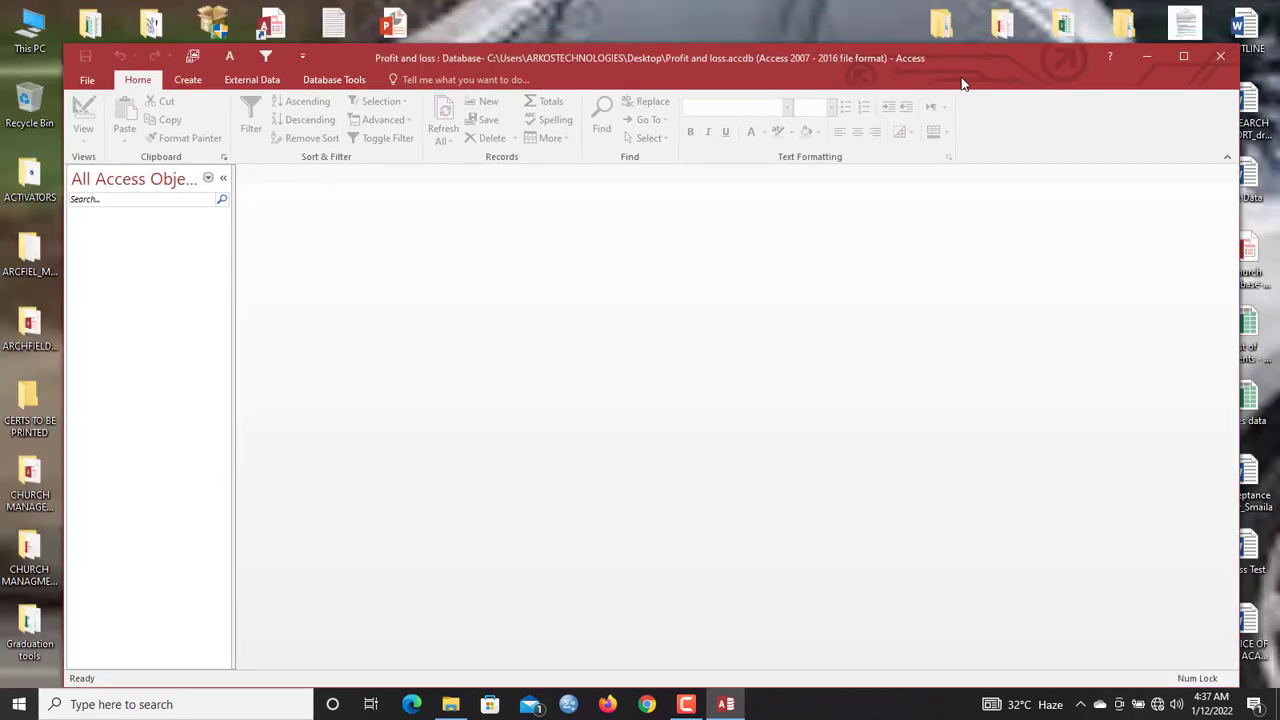
{"action": "left_click_drag", "start_coordinate": [962, 84], "coordinate": [521, 124]}
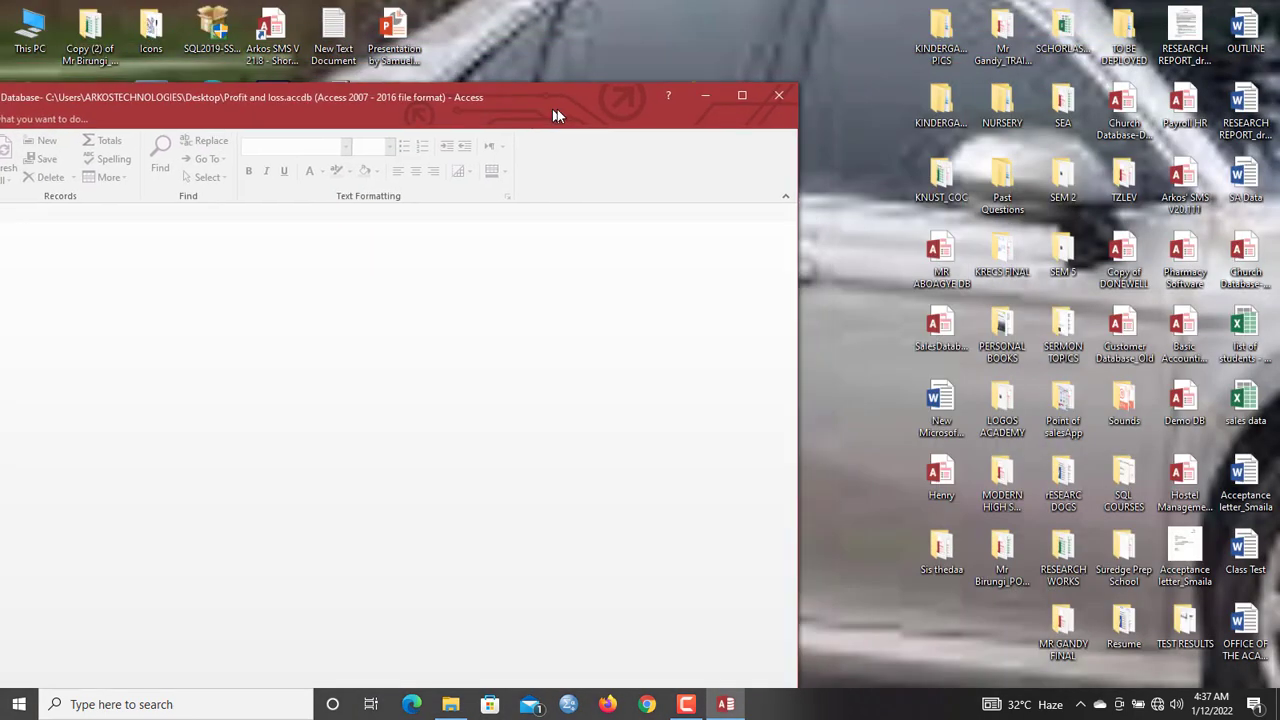
{"action": "double_click", "coordinate": [1184, 352]}
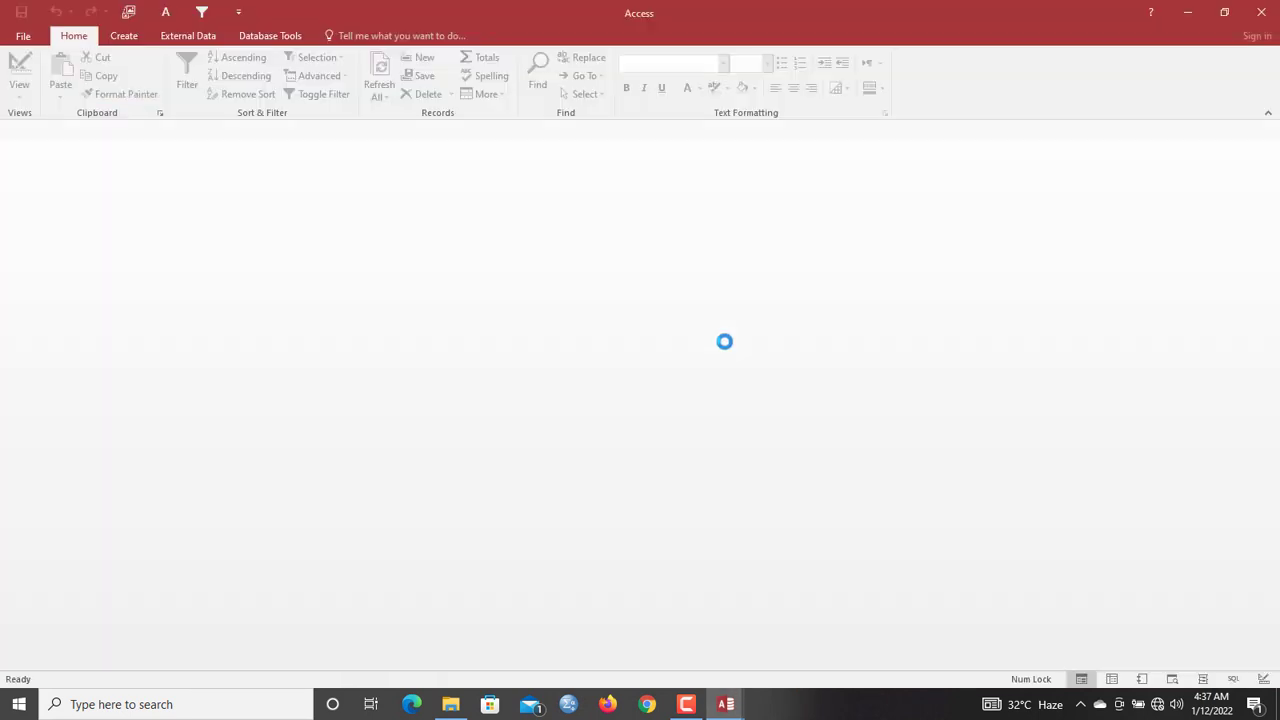
Copy the Expenditure and Revenues tables together with the Expenditure extended and Revenue extended queries
{"action": "left_click", "coordinate": [109, 175]}
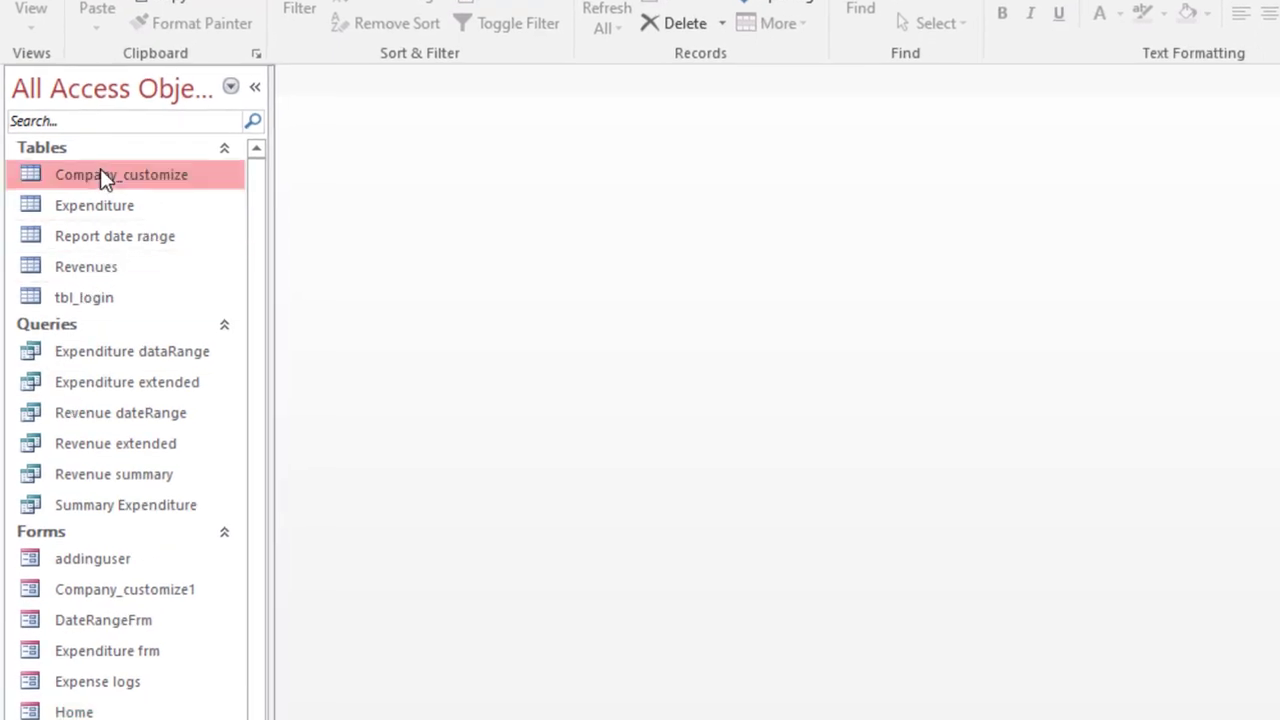
{"action": "left_click", "coordinate": [99, 212]}
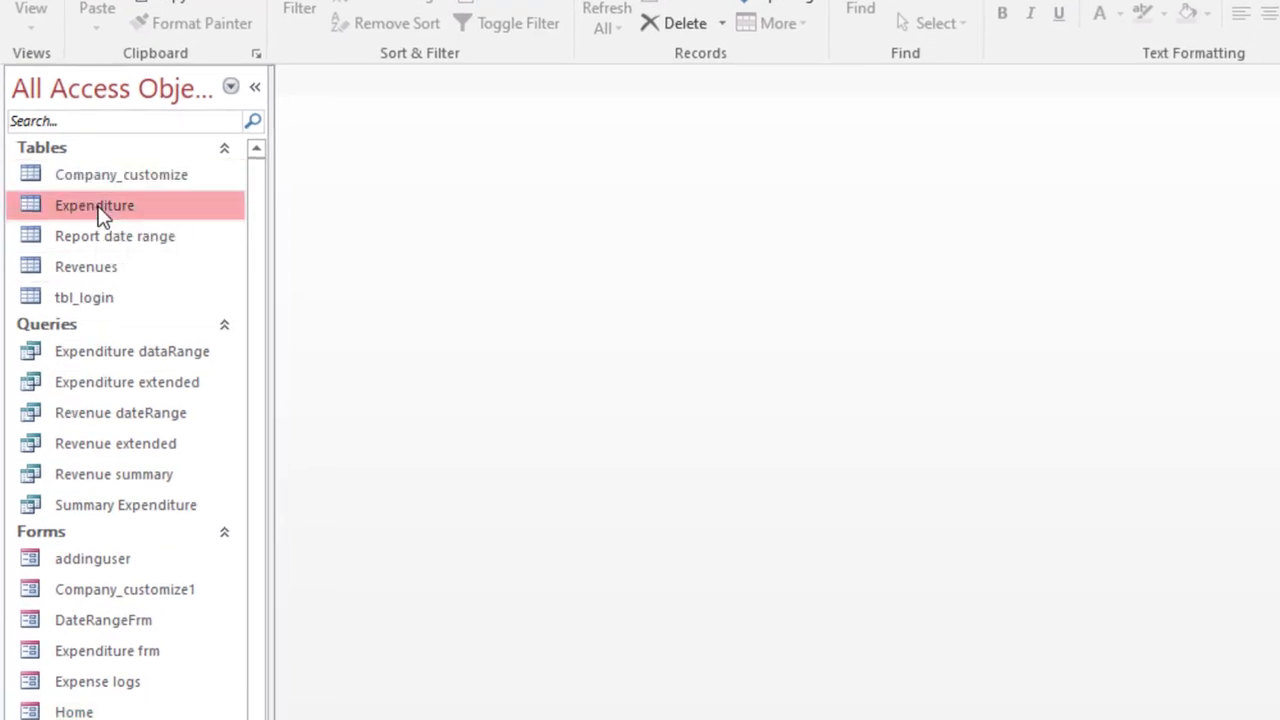
{"action": "left_click", "coordinate": [97, 272]}
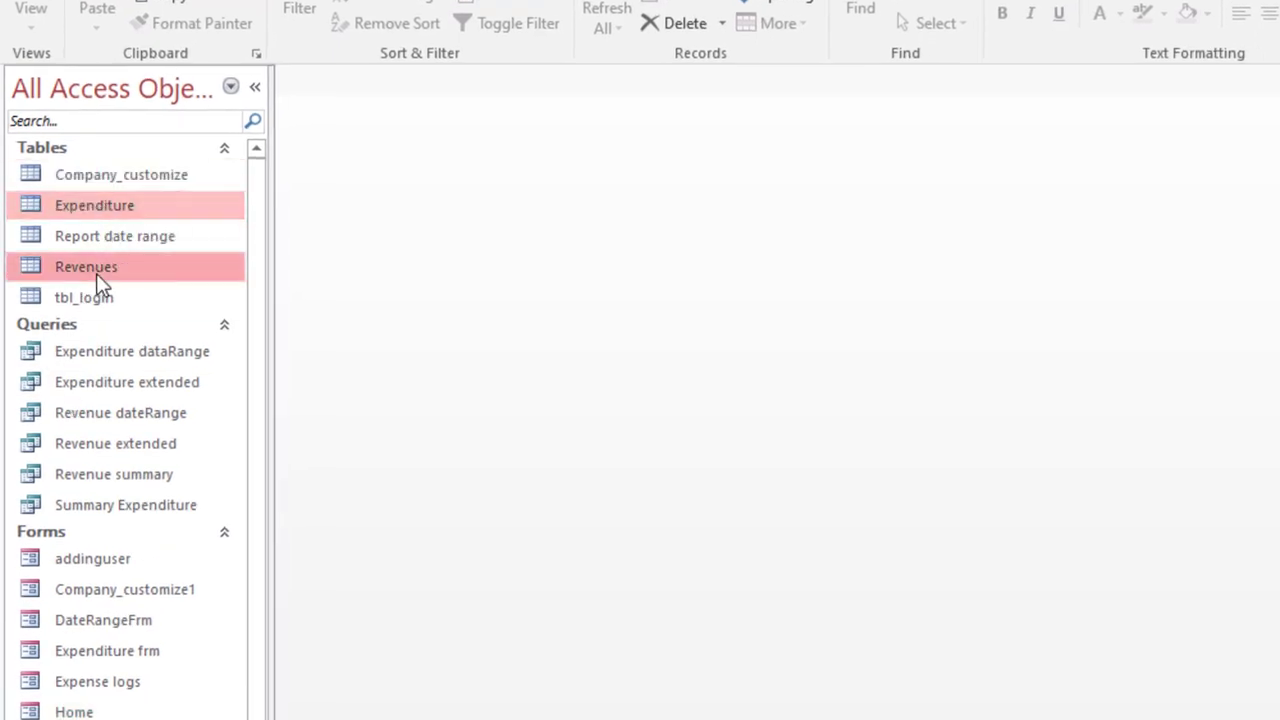
{"action": "left_click", "coordinate": [150, 447]}
{"action": "left_click", "coordinate": [164, 392]}
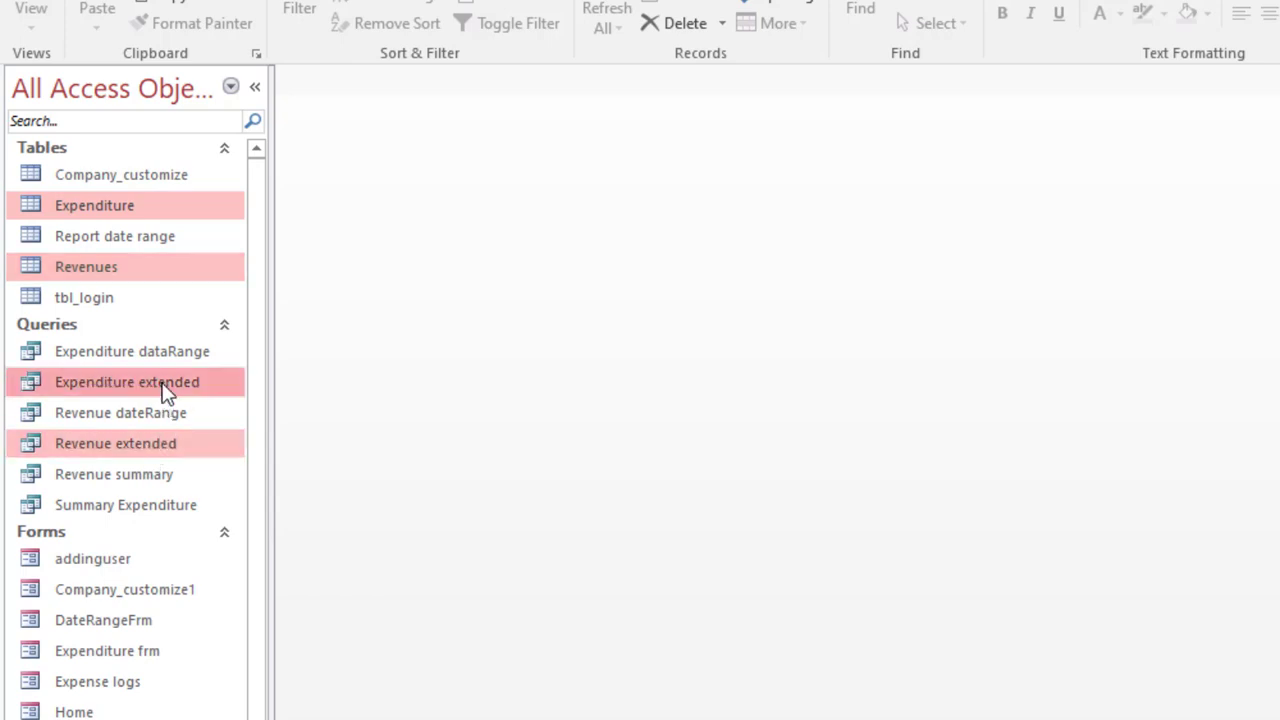
{"action": "right_click", "coordinate": [165, 392]}
{"action": "left_click", "coordinate": [236, 624]}
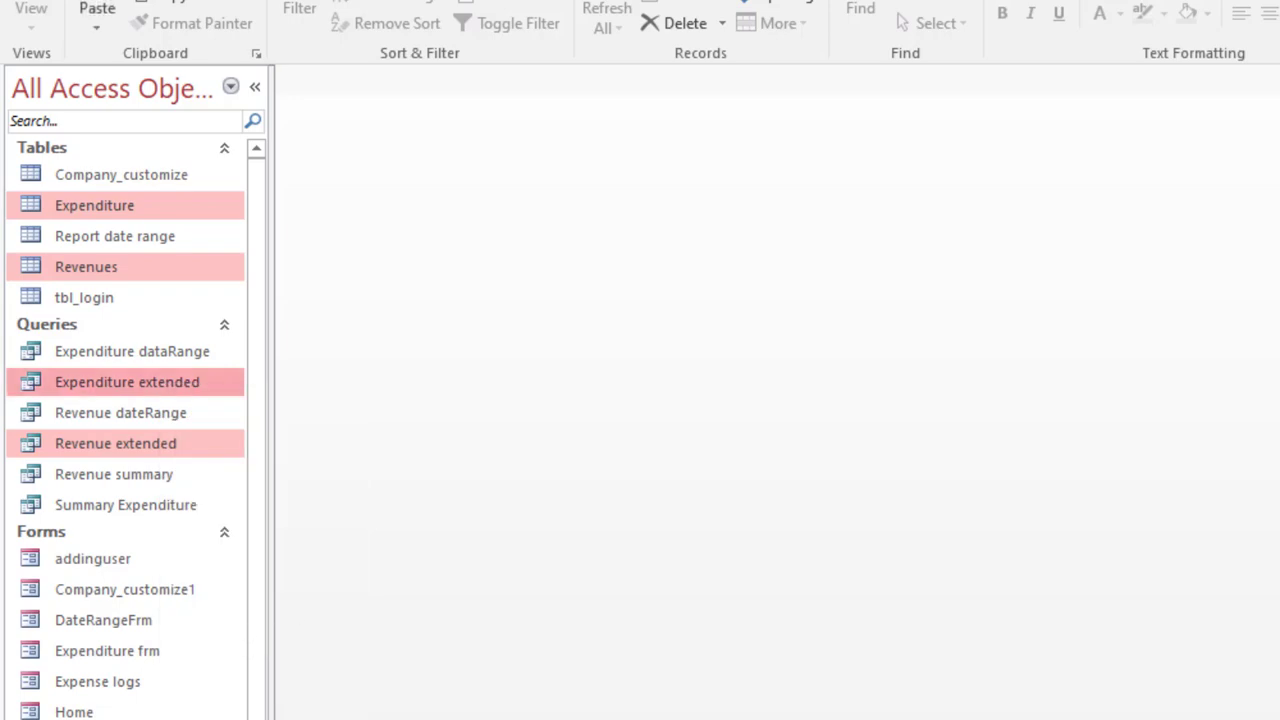
Paste the copied tables with structure and data, plus both queries, into the Profit and loss database under their original names
{"action": "mouse_move", "coordinate": [732, 710]}
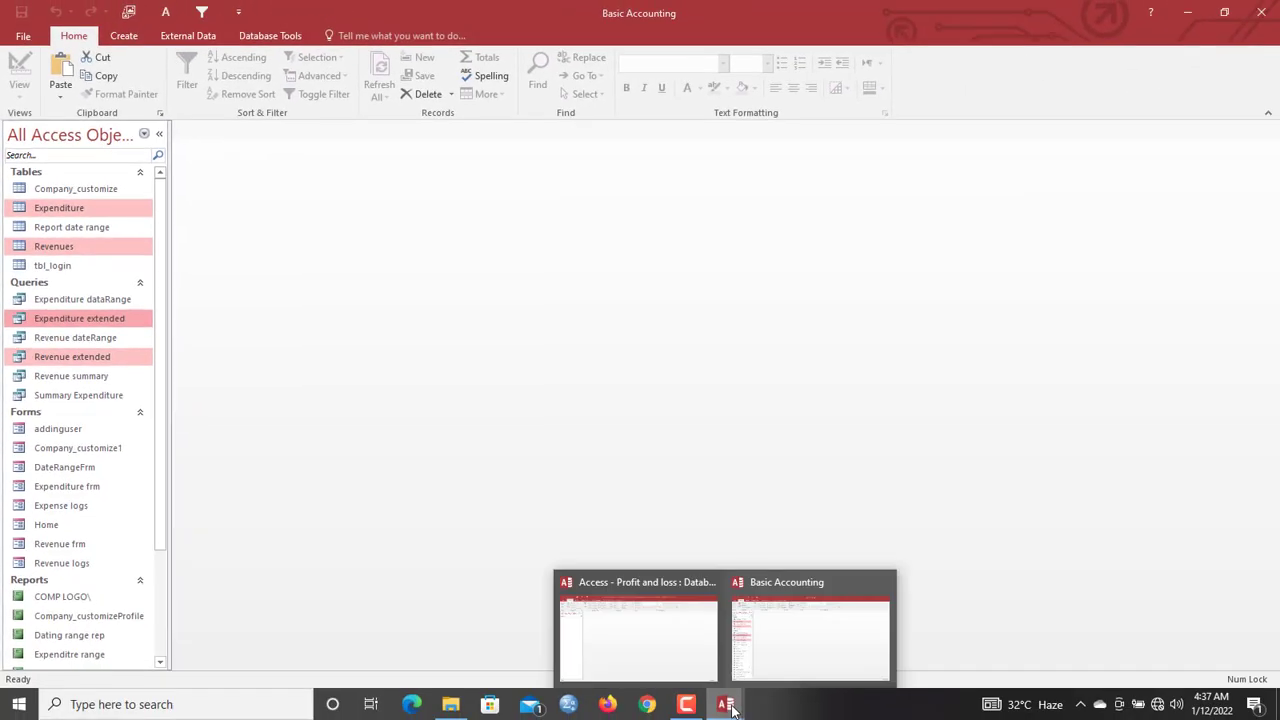
{"action": "left_click", "coordinate": [630, 625]}
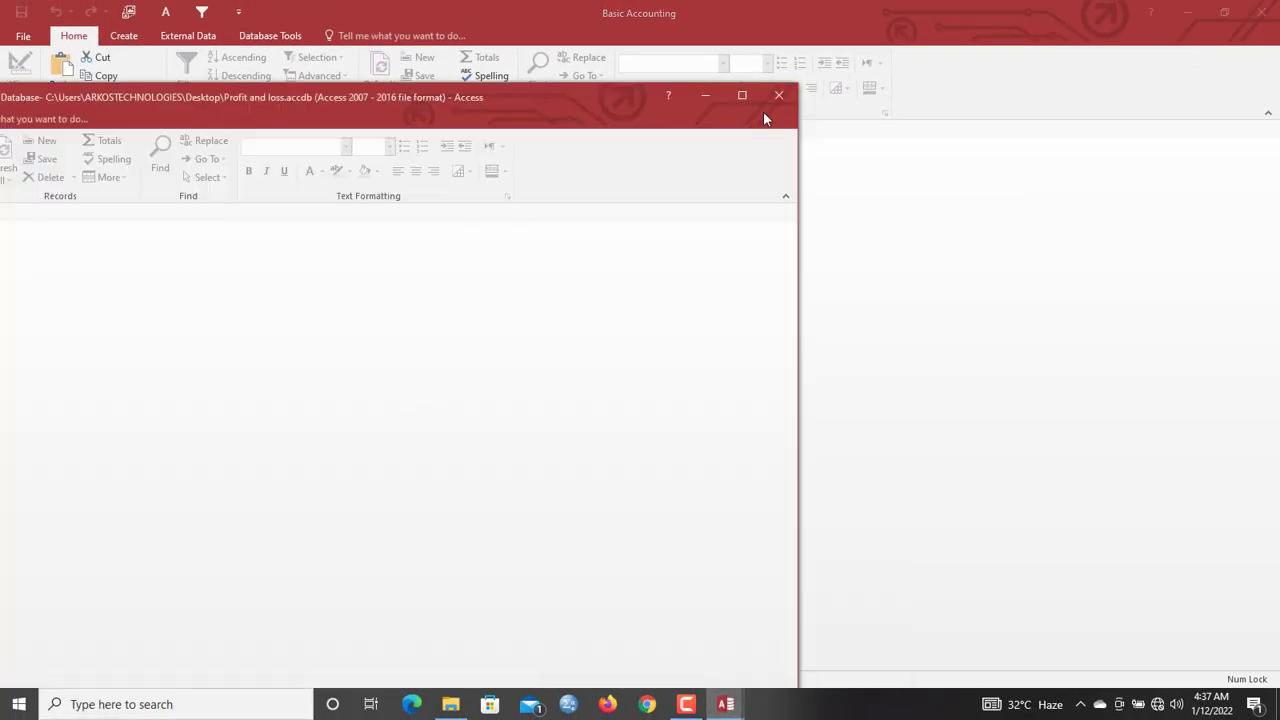
{"action": "left_click", "coordinate": [740, 95]}
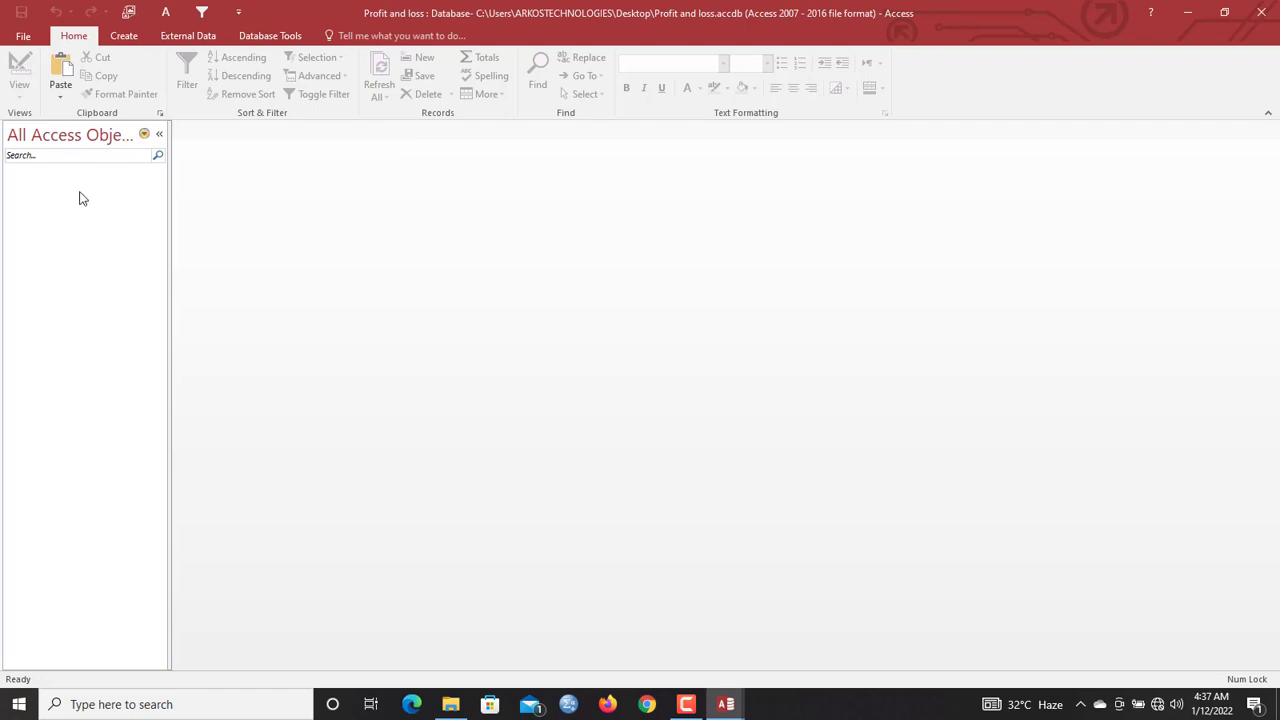
{"action": "key", "text": "ctrl+v"}
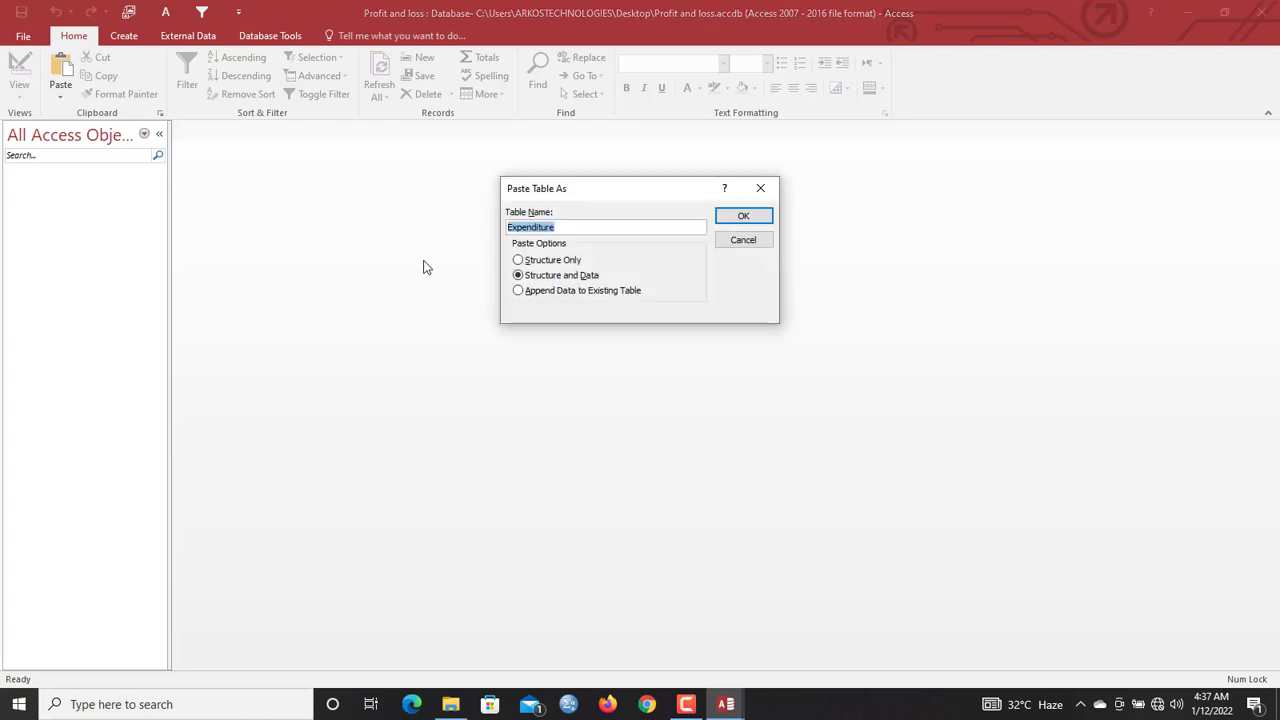
{"action": "left_click", "coordinate": [768, 214]}
{"action": "key", "text": "ctrl+v"}
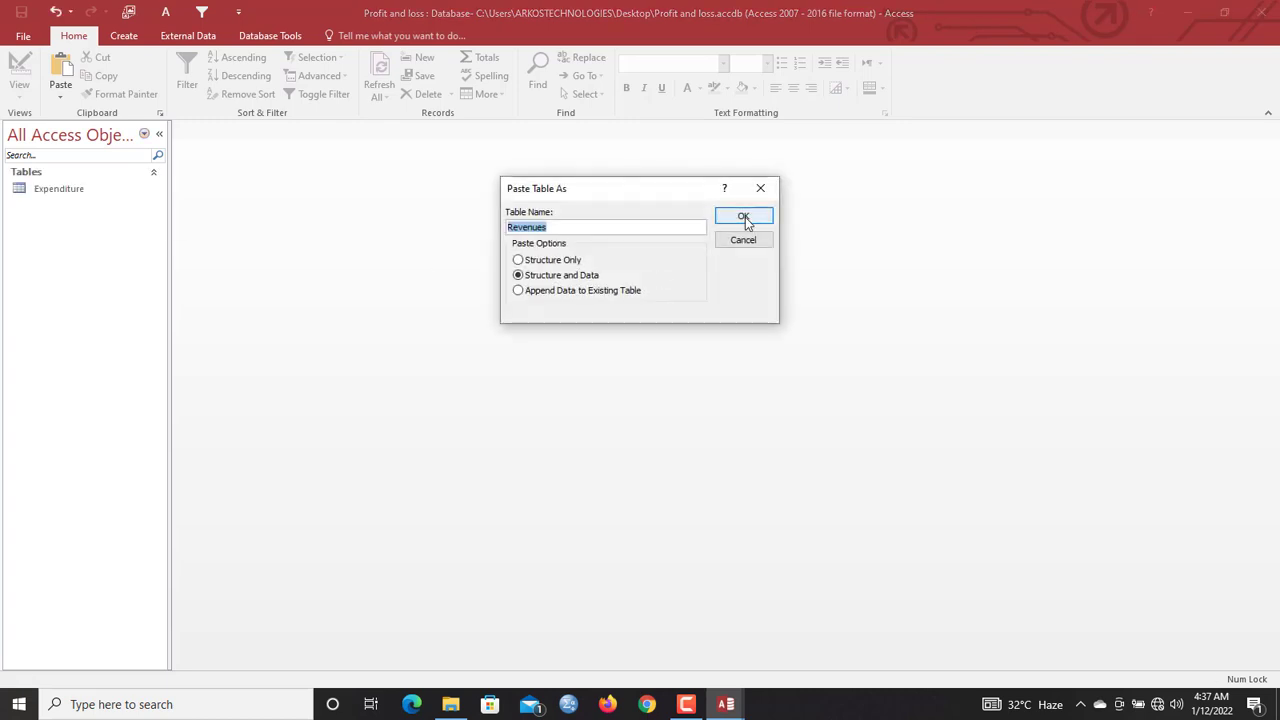
{"action": "left_click", "coordinate": [765, 221]}
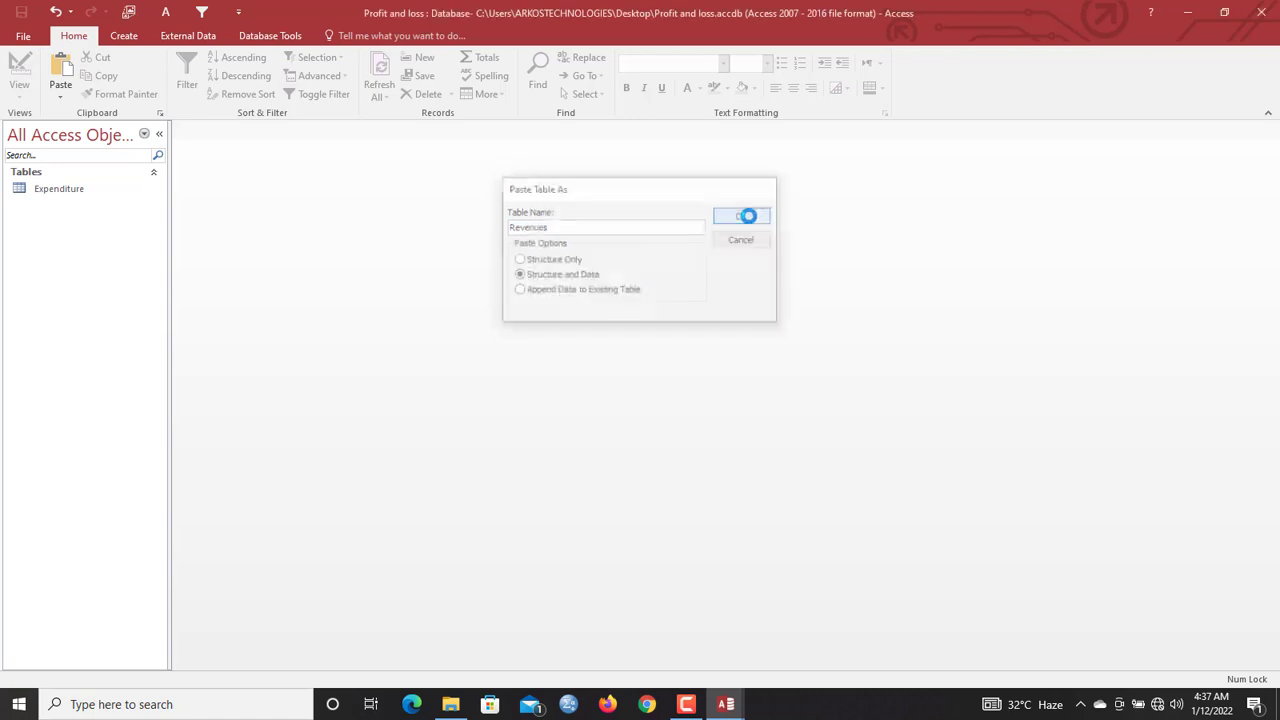
{"action": "left_click", "coordinate": [646, 273]}
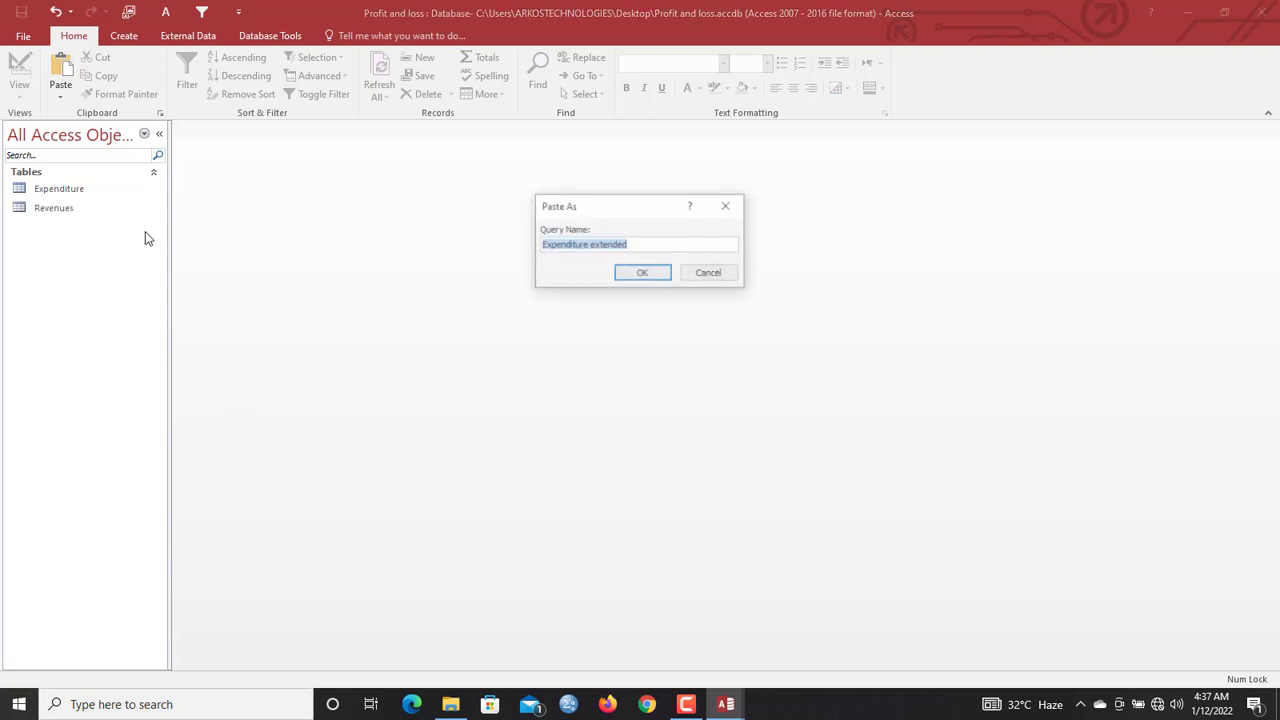
{"action": "left_click", "coordinate": [646, 273]}
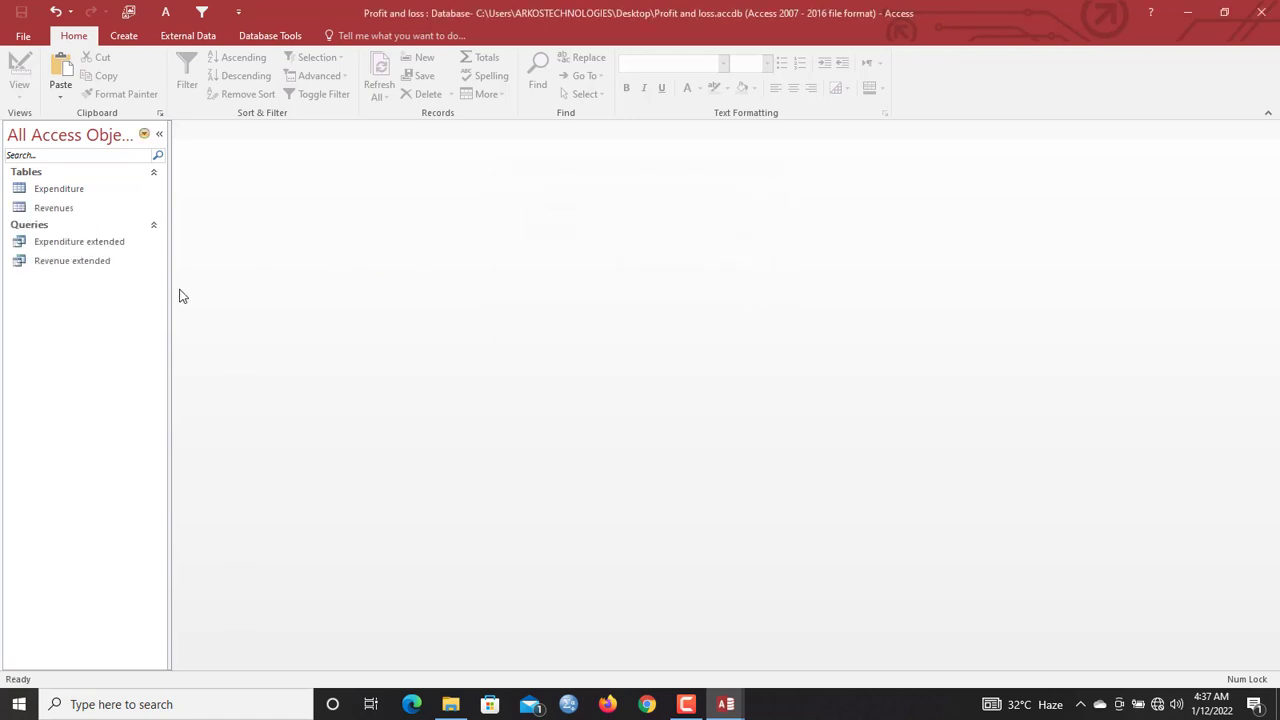
Open the Expenditure and Revenues tables to examine their records
{"action": "double_click", "coordinate": [70, 189]}
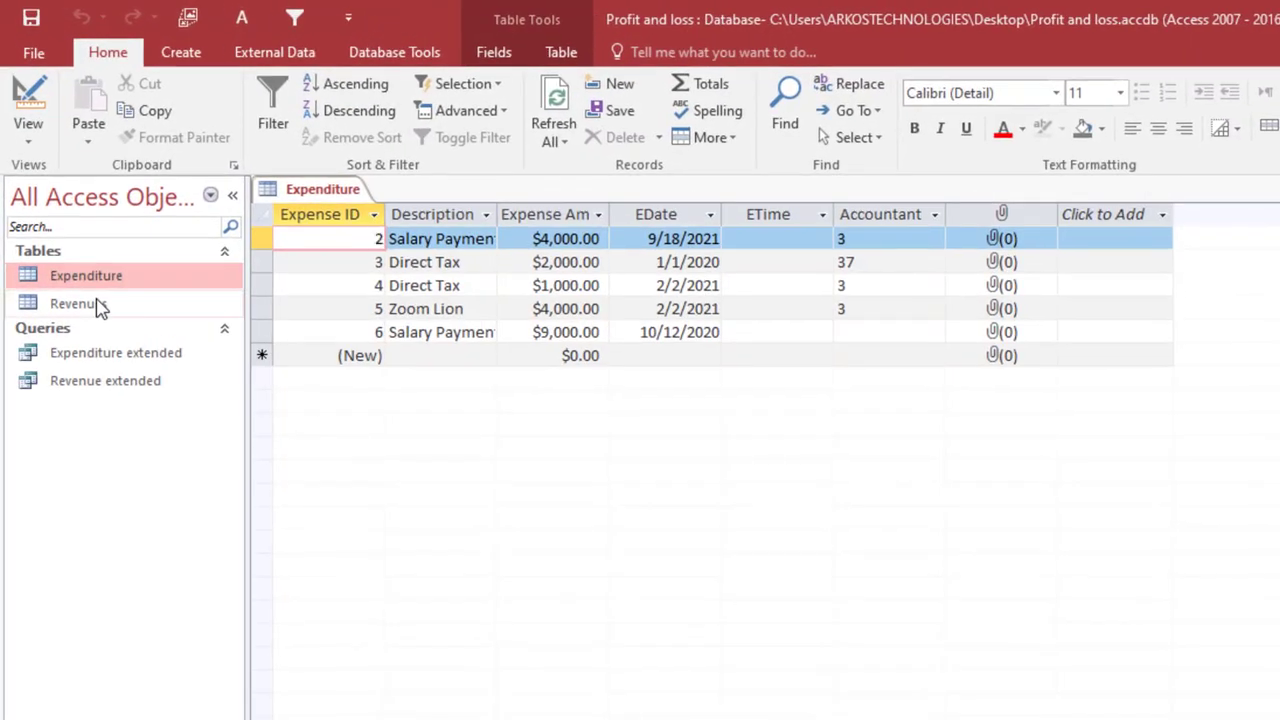
{"action": "double_click", "coordinate": [58, 207]}
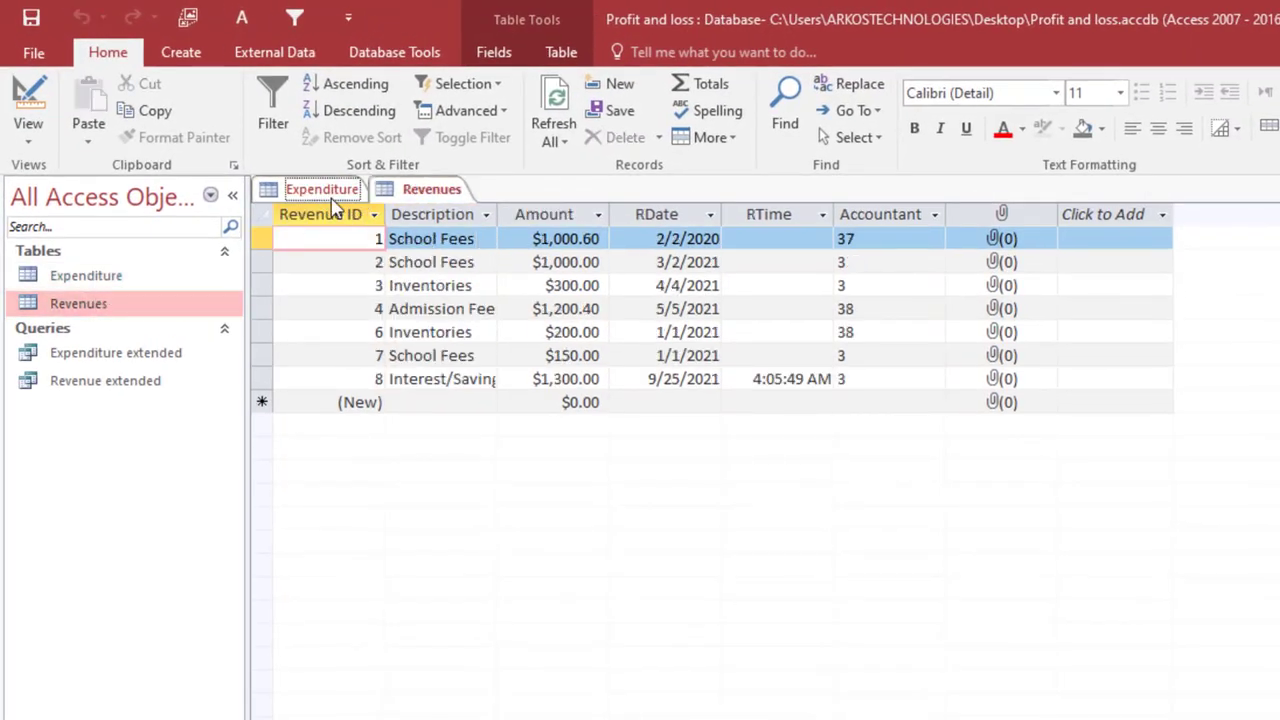
Open the Expenditure table in Design view and go through its fields and data types
{"action": "left_click", "coordinate": [332, 196]}
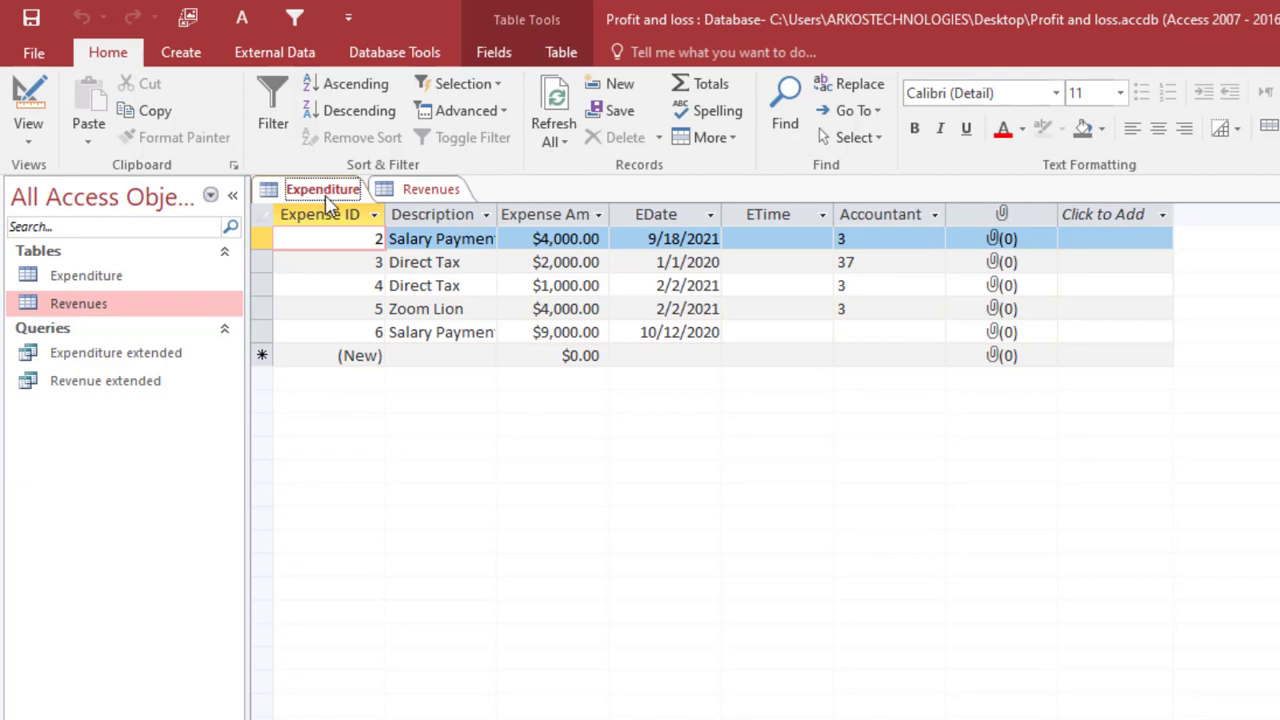
{"action": "right_click", "coordinate": [330, 202]}
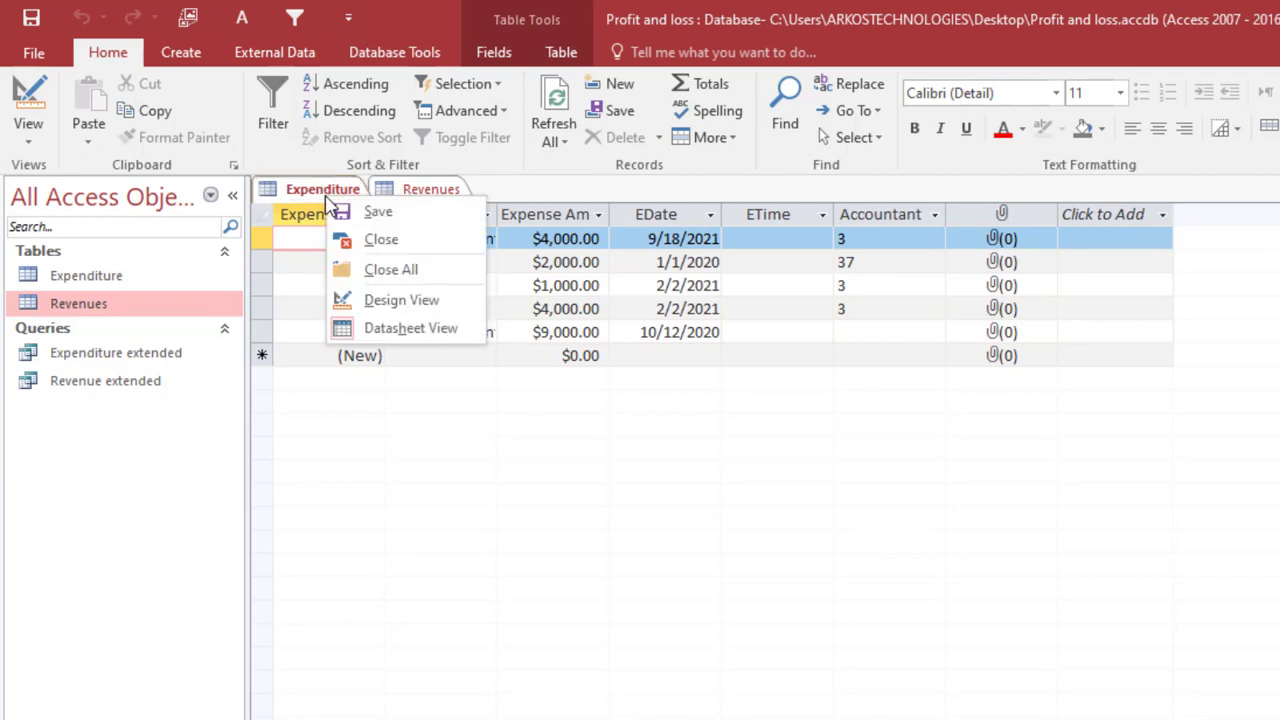
{"action": "left_click", "coordinate": [390, 300]}
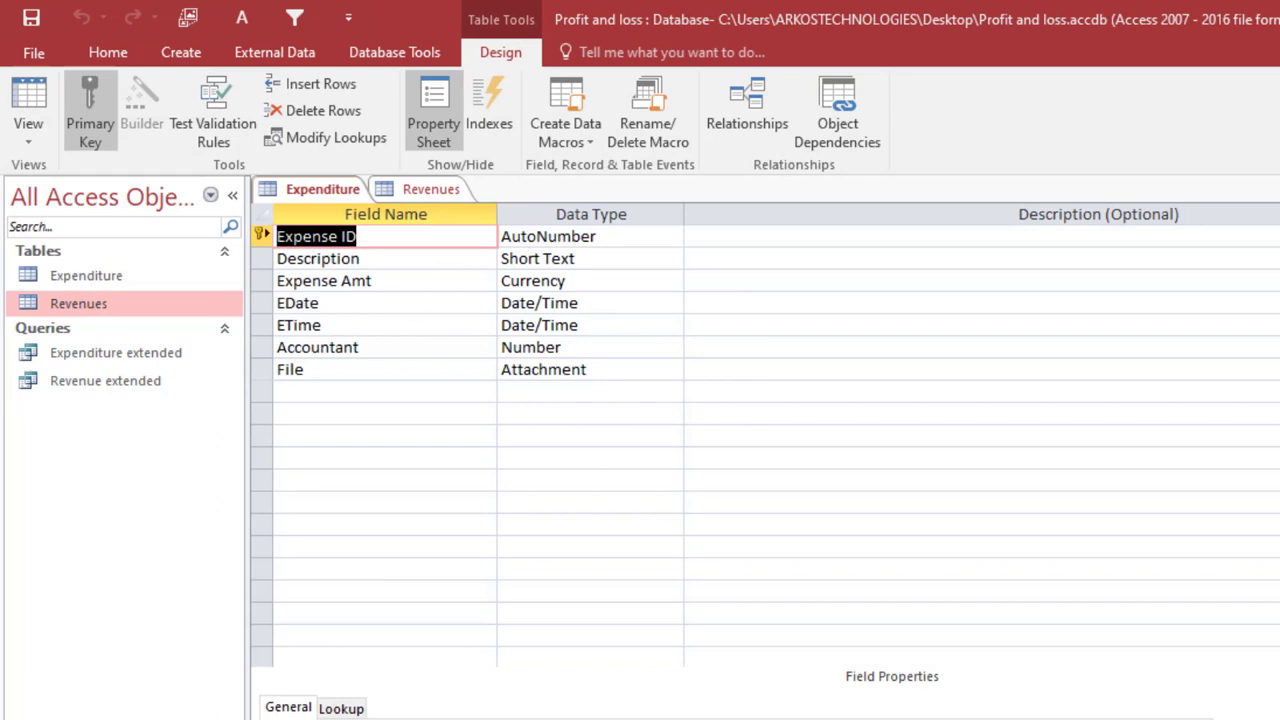
{"action": "left_click", "coordinate": [278, 241]}
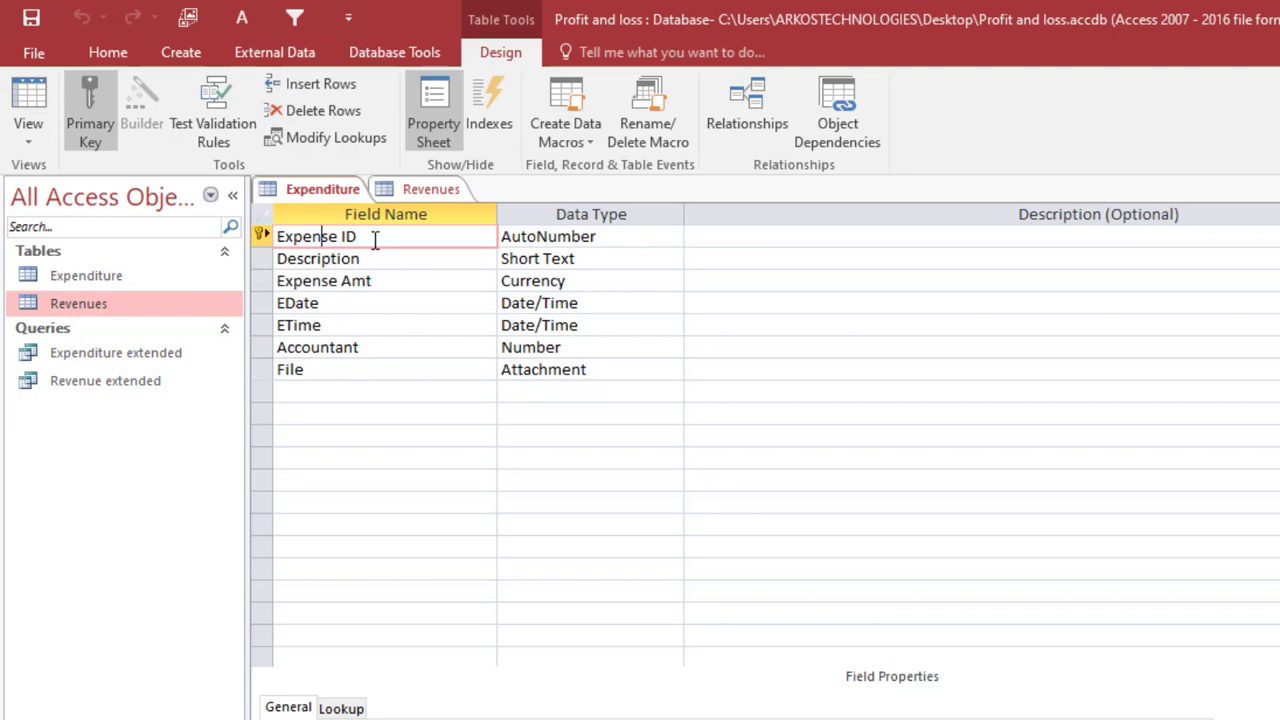
{"action": "left_click", "coordinate": [268, 235]}
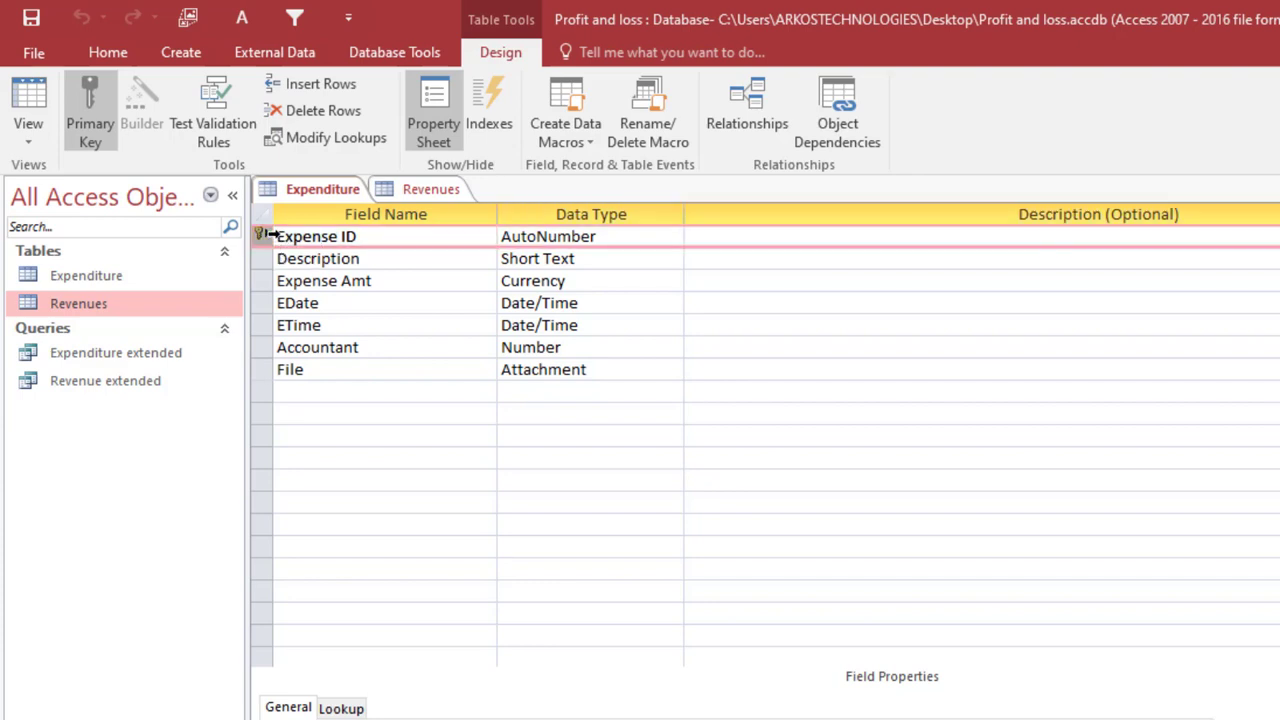
{"action": "left_click", "coordinate": [261, 263]}
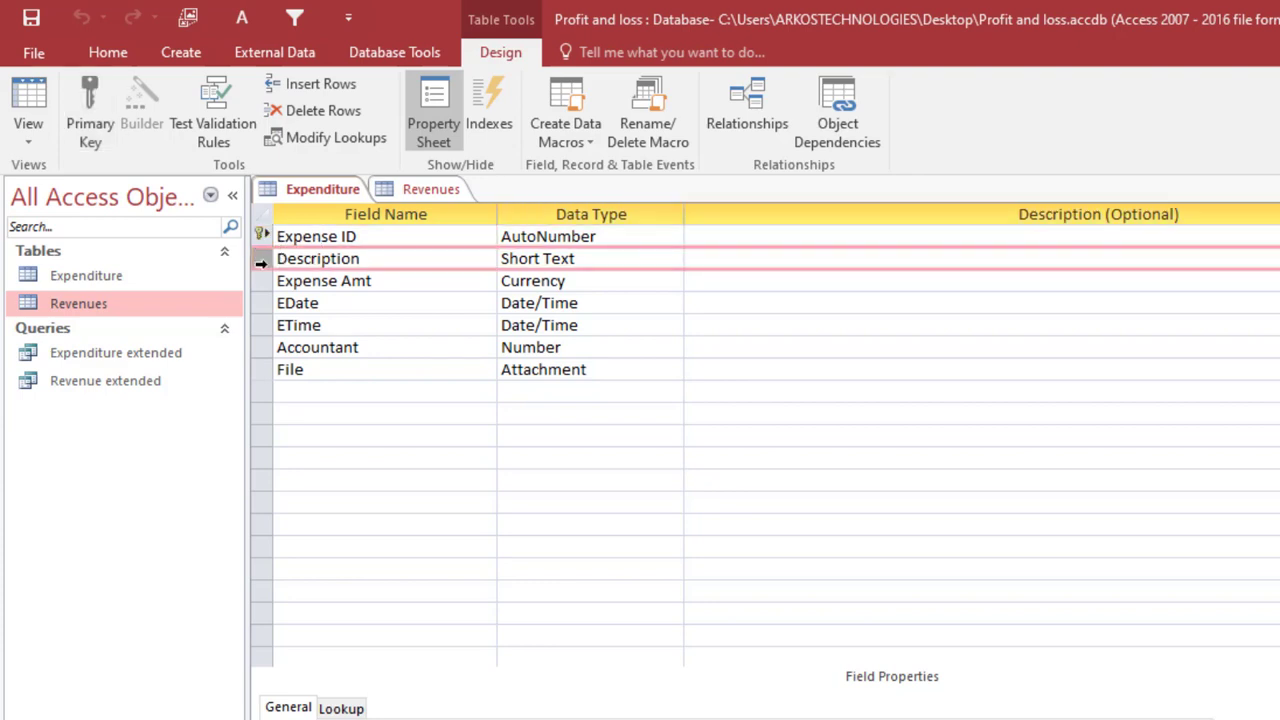
{"action": "left_click", "coordinate": [278, 285]}
{"action": "left_click", "coordinate": [277, 303]}
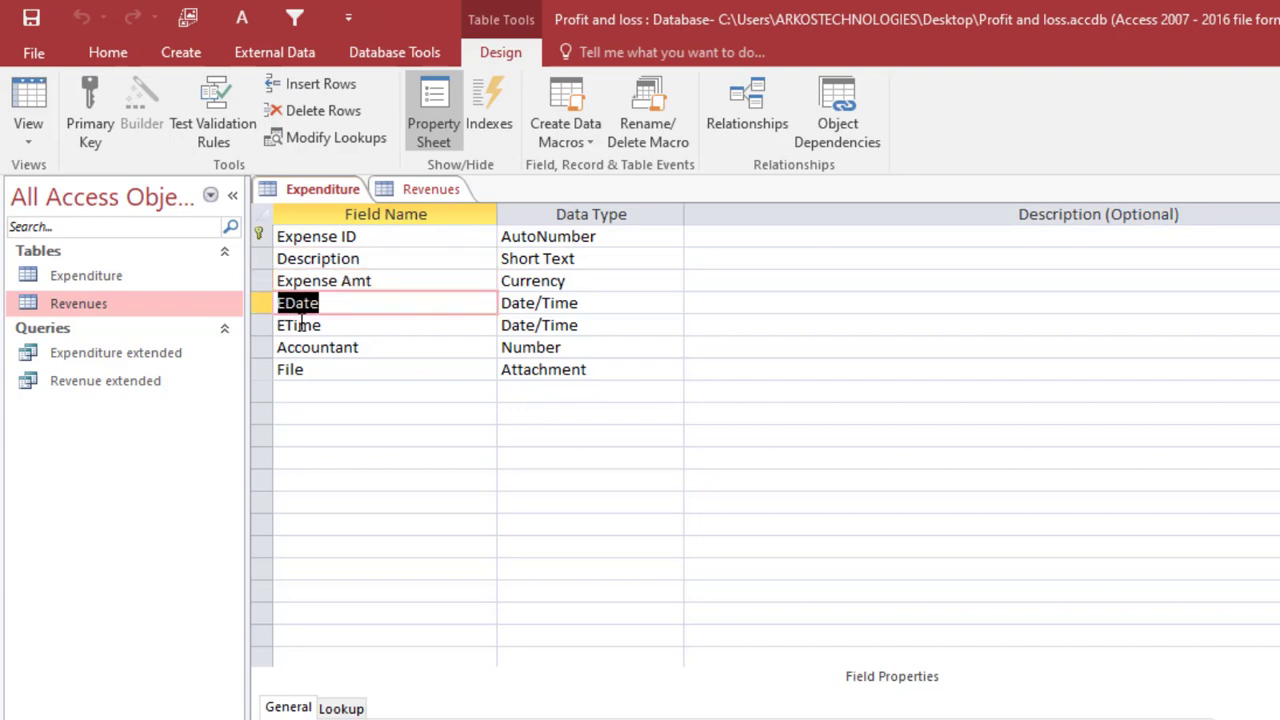
{"action": "left_click", "coordinate": [279, 325]}
Delete the Accountant field from the Expenditure table, then save and close the table
{"action": "left_click", "coordinate": [262, 349]}
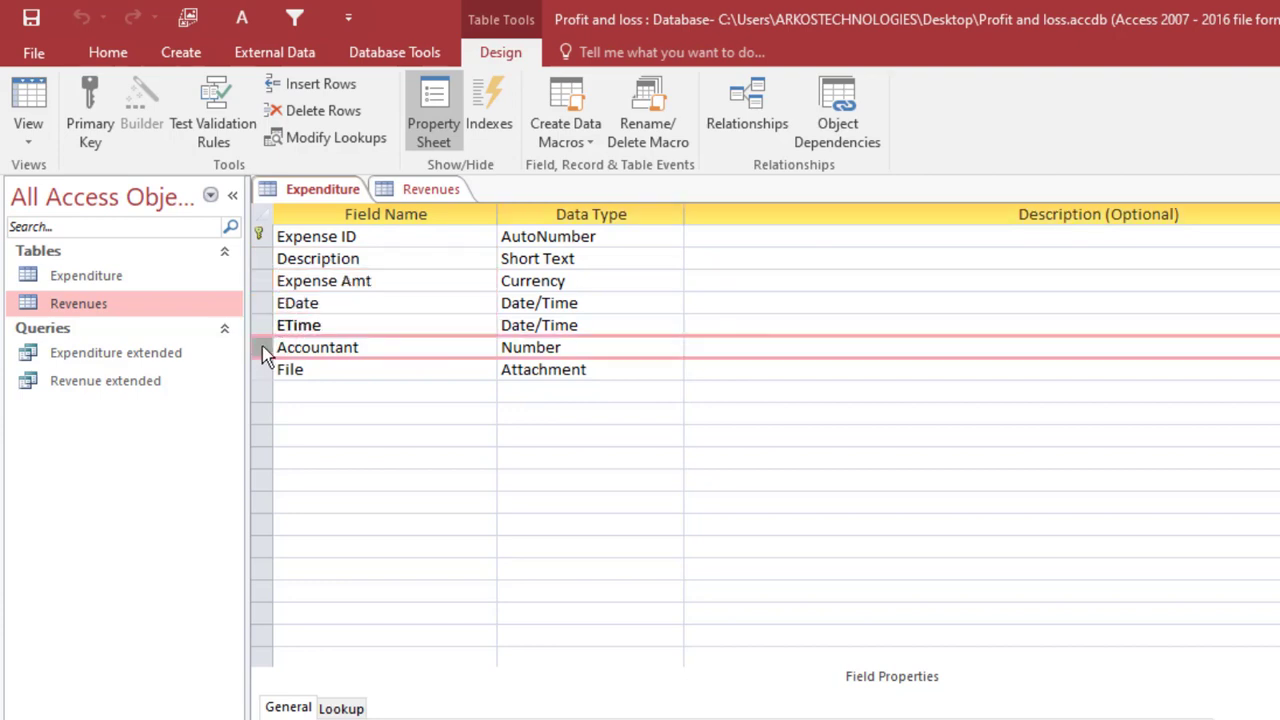
{"action": "right_click", "coordinate": [265, 355]}
{"action": "left_click", "coordinate": [335, 500]}
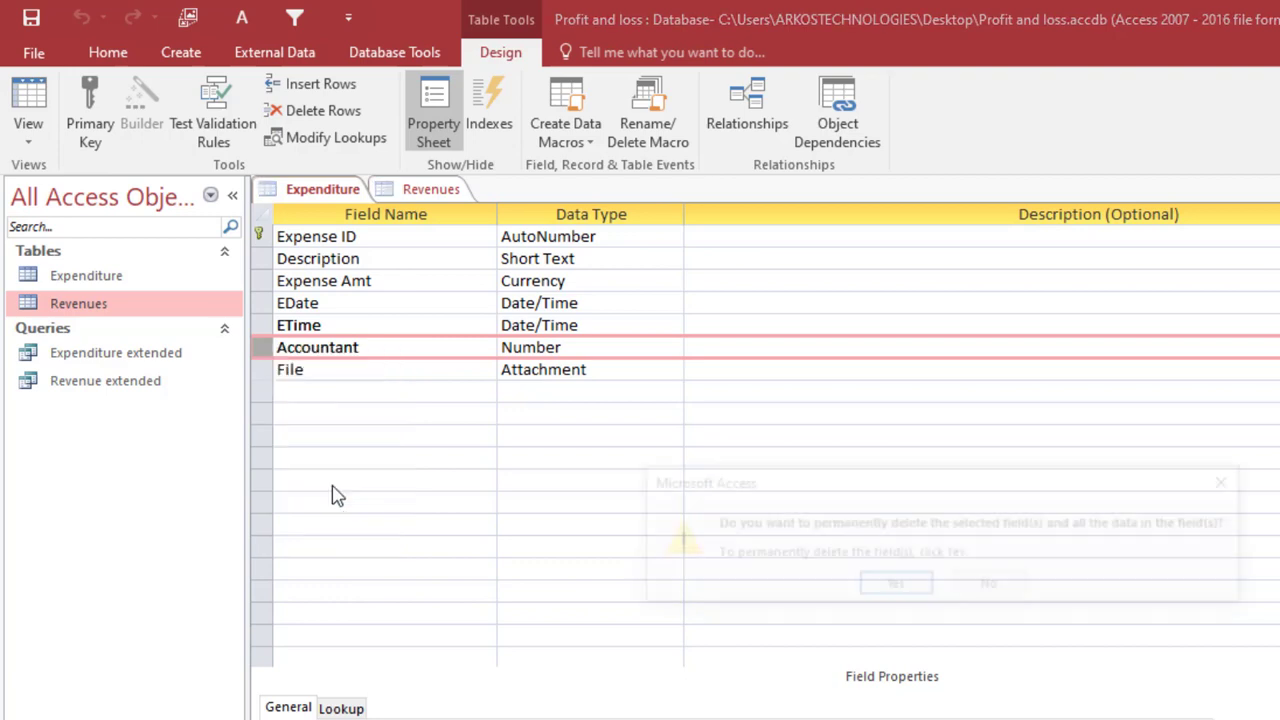
{"action": "left_click", "coordinate": [866, 586]}
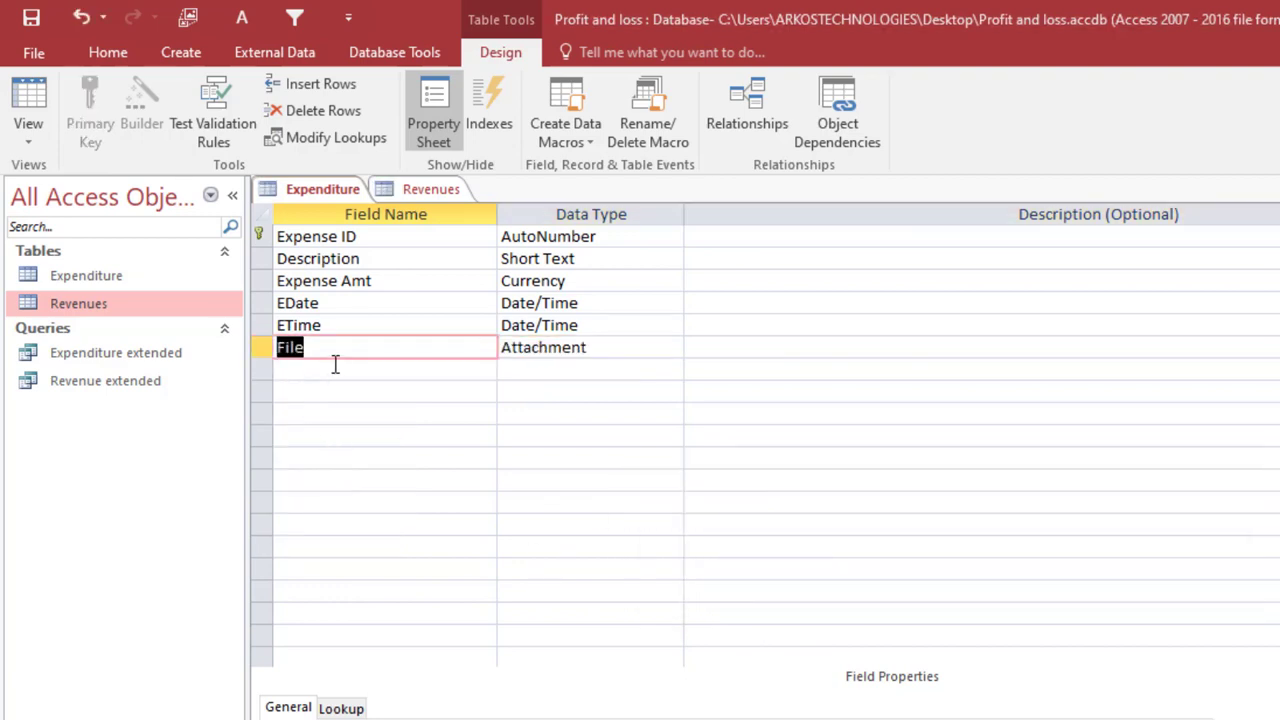
{"action": "left_click", "coordinate": [622, 364]}
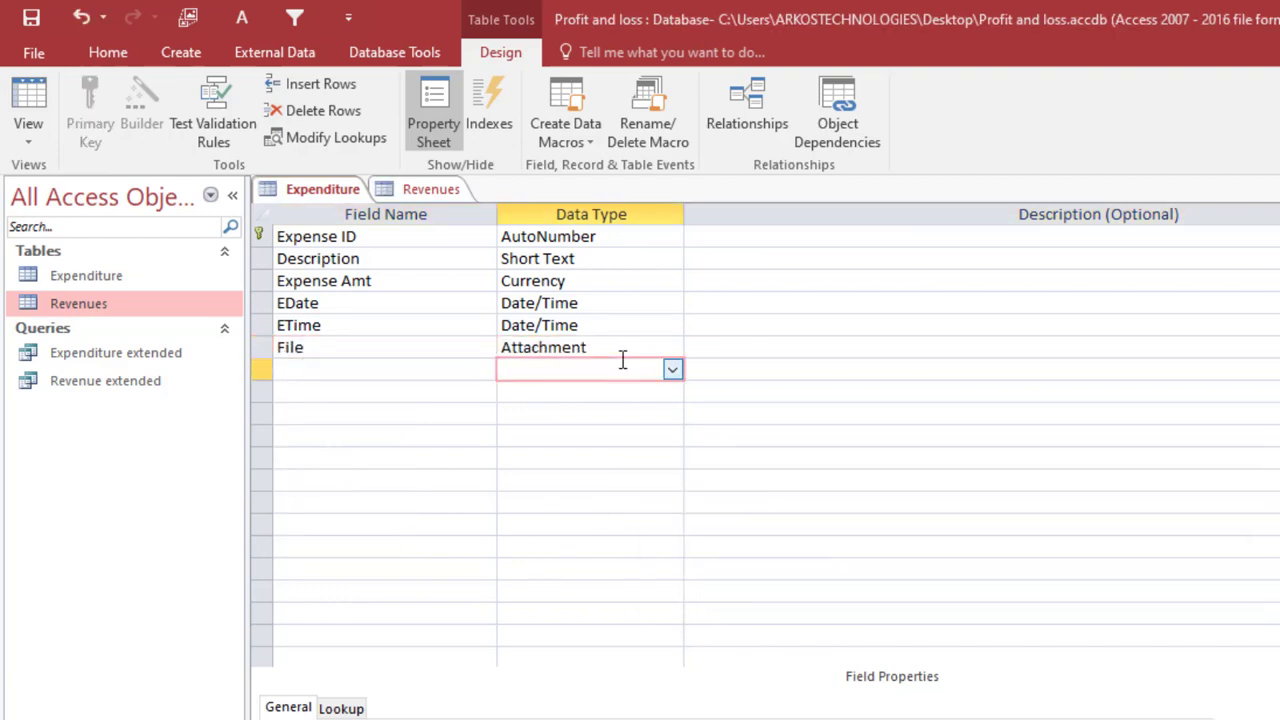
{"action": "right_click", "coordinate": [330, 209]}
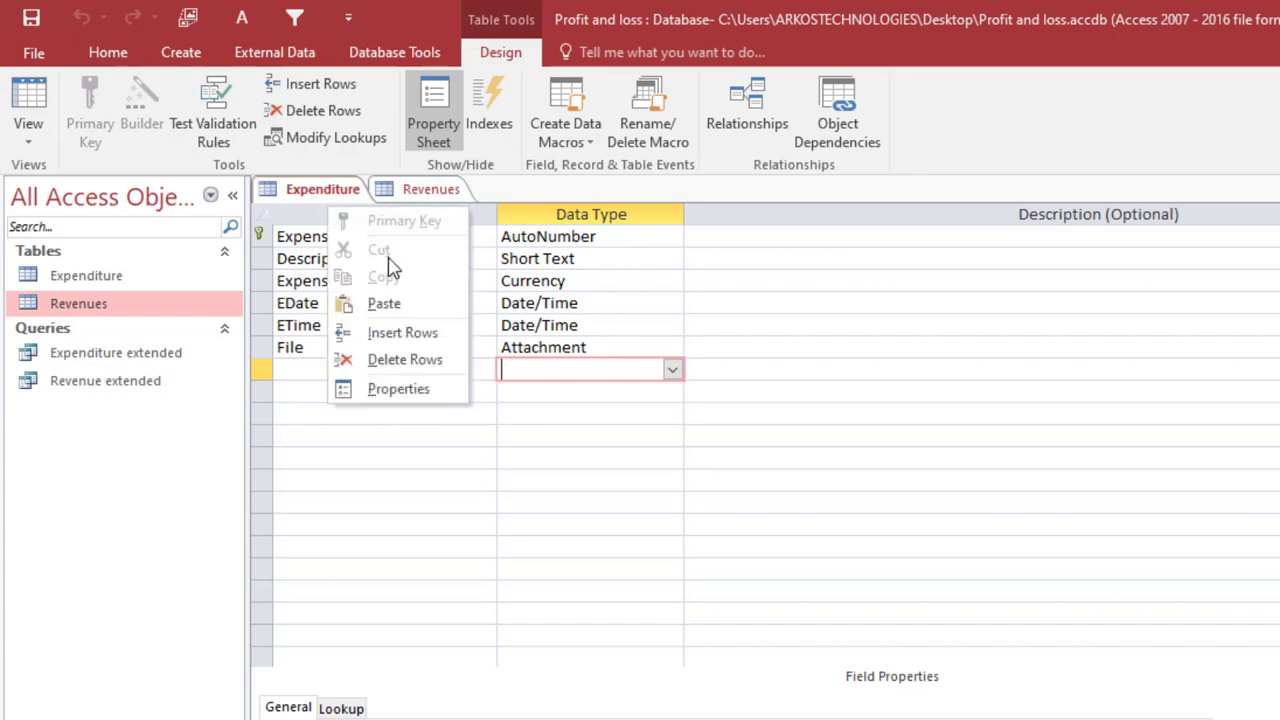
{"action": "right_click", "coordinate": [314, 190]}
{"action": "left_click", "coordinate": [358, 237]}
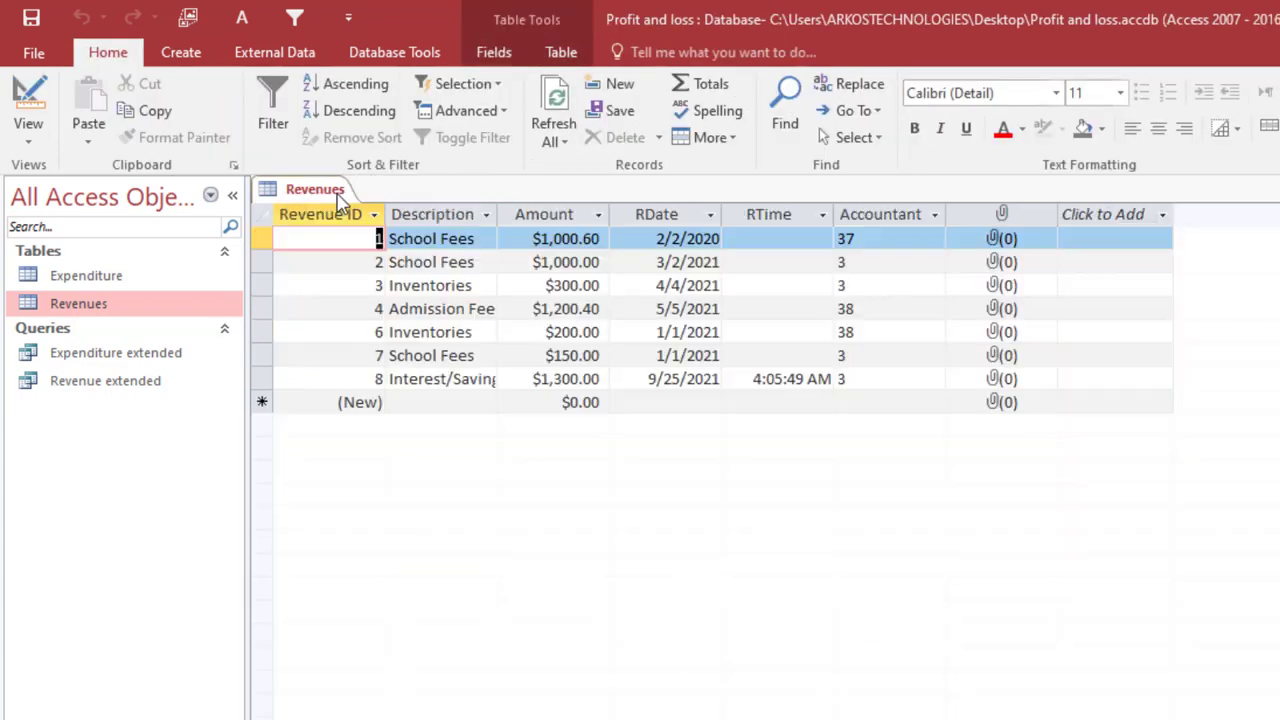
Open the Revenues table in Design view and permanently delete its Accountant field
{"action": "right_click", "coordinate": [340, 203]}
{"action": "left_click", "coordinate": [350, 293]}
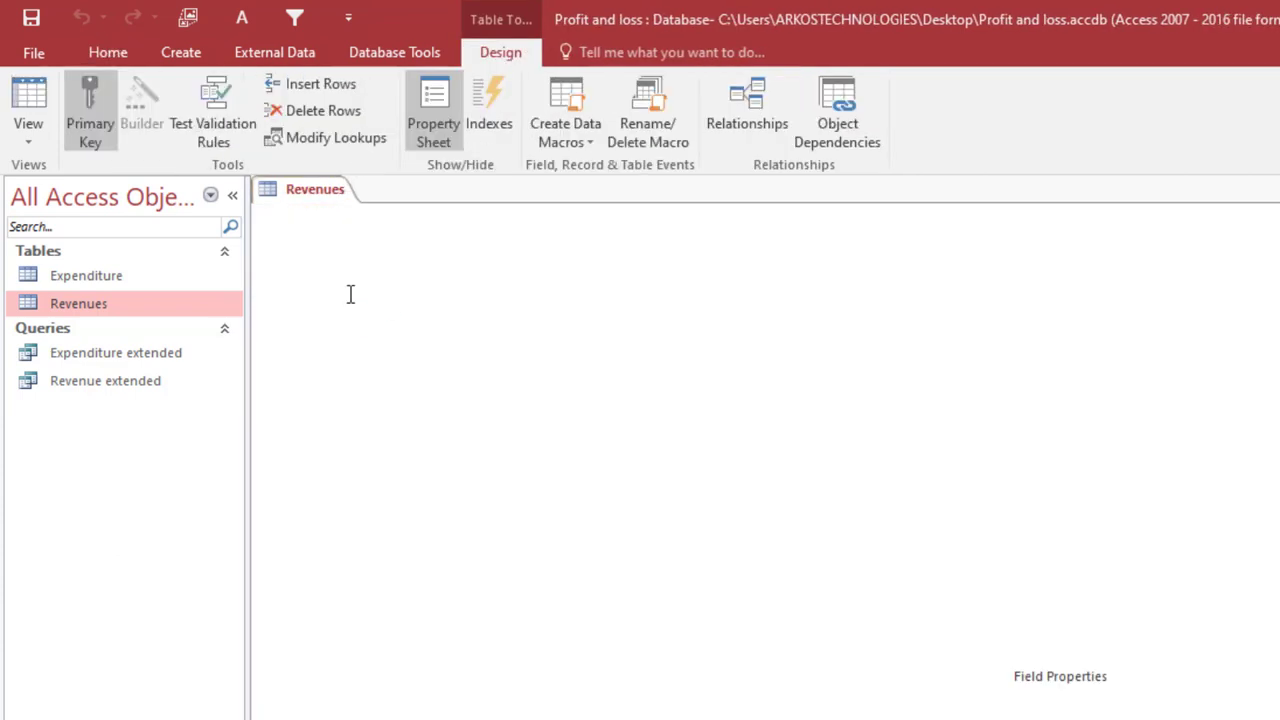
{"action": "left_click", "coordinate": [503, 281]}
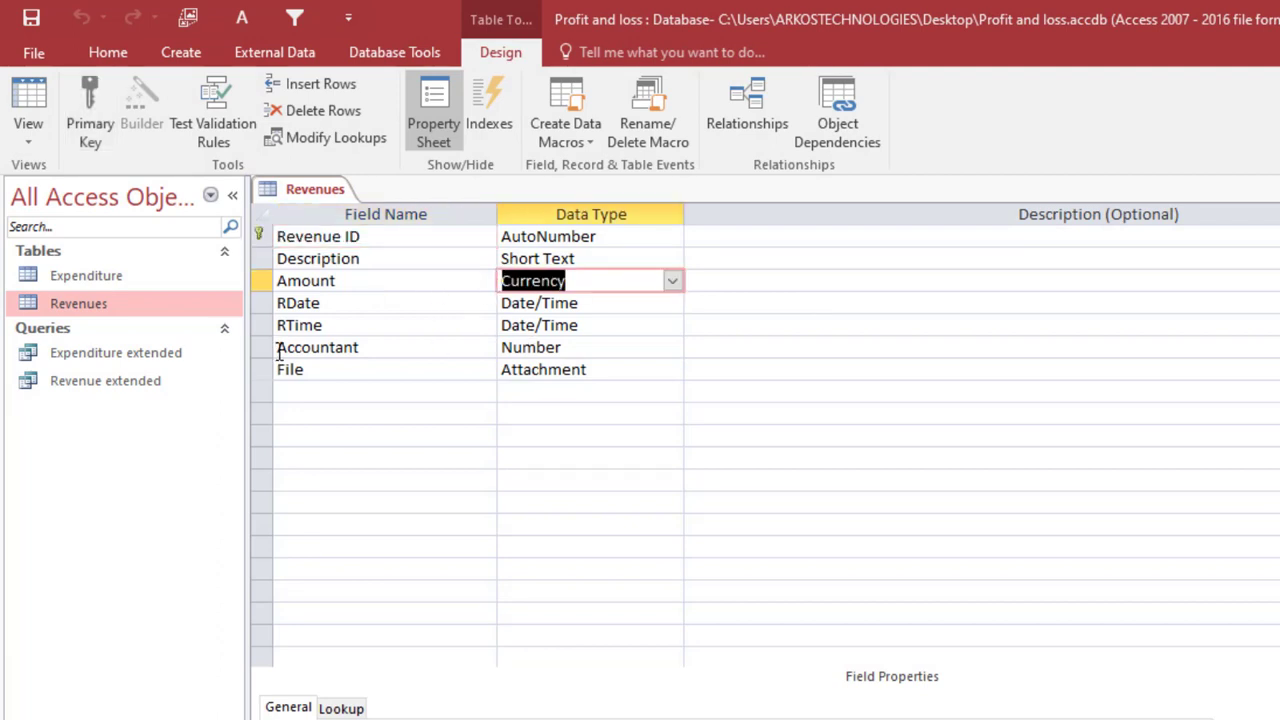
{"action": "left_click", "coordinate": [334, 303]}
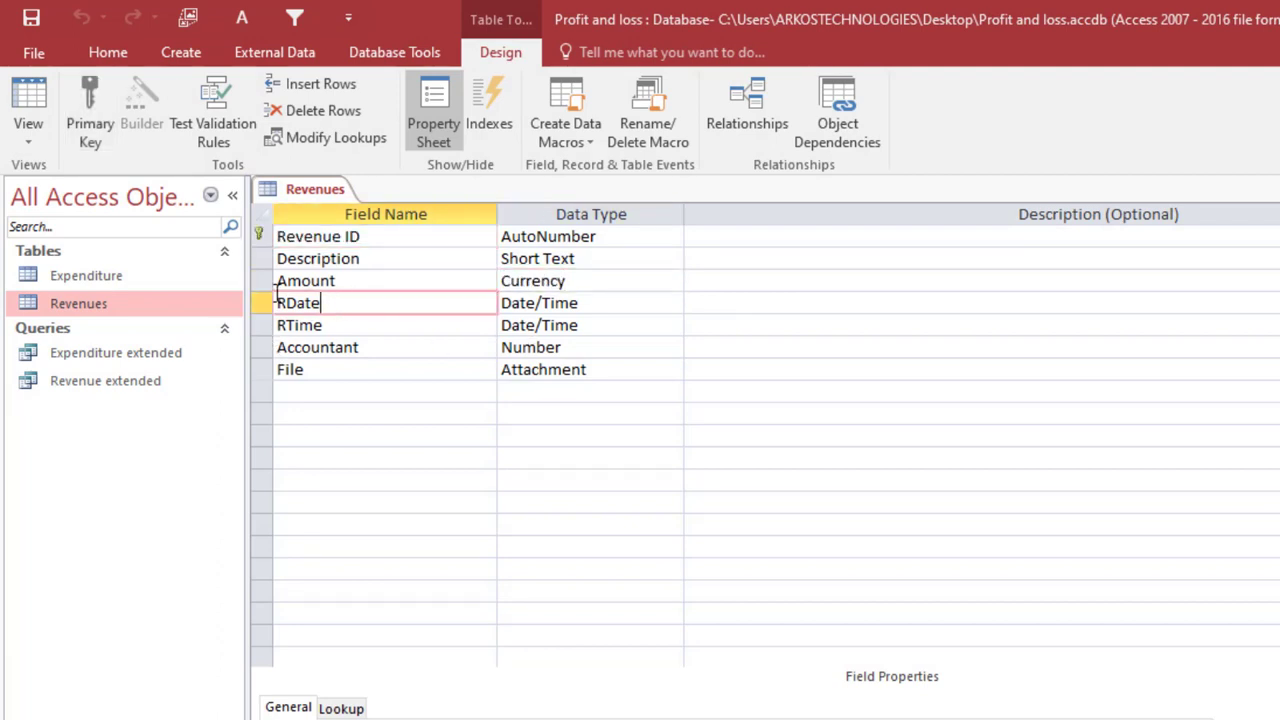
{"action": "double_click", "coordinate": [384, 309]}
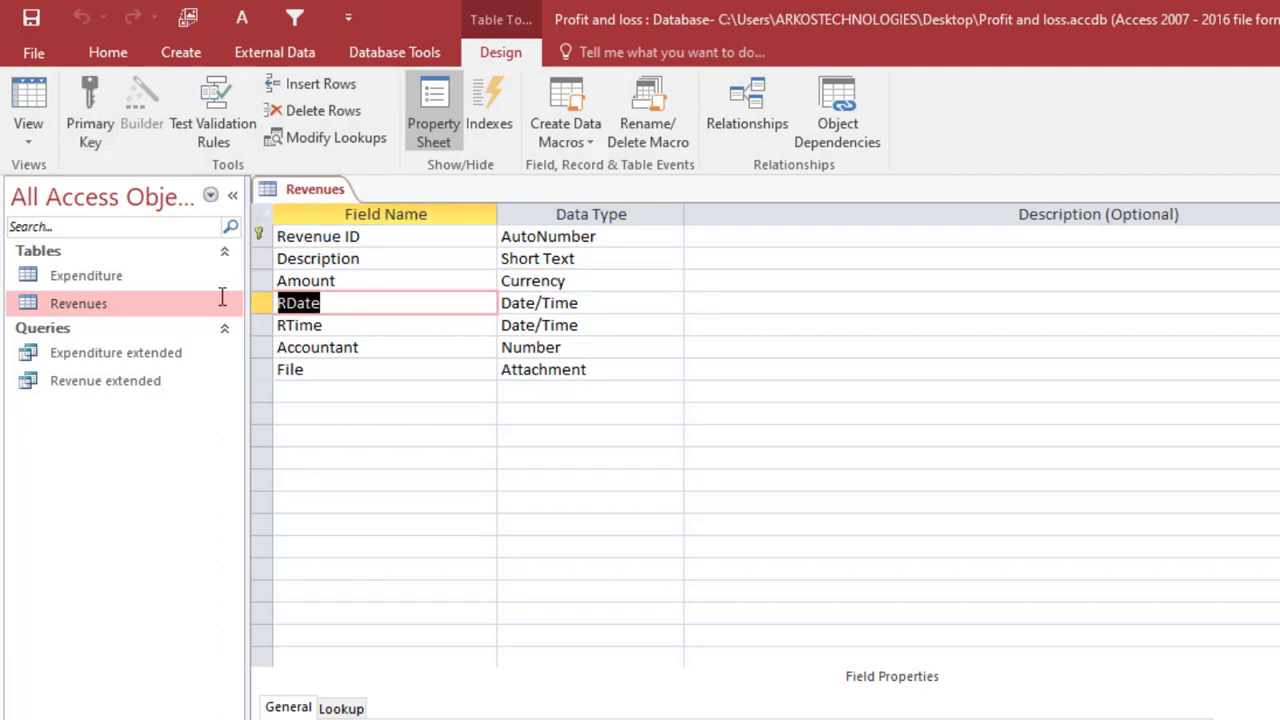
{"action": "left_click", "coordinate": [267, 348]}
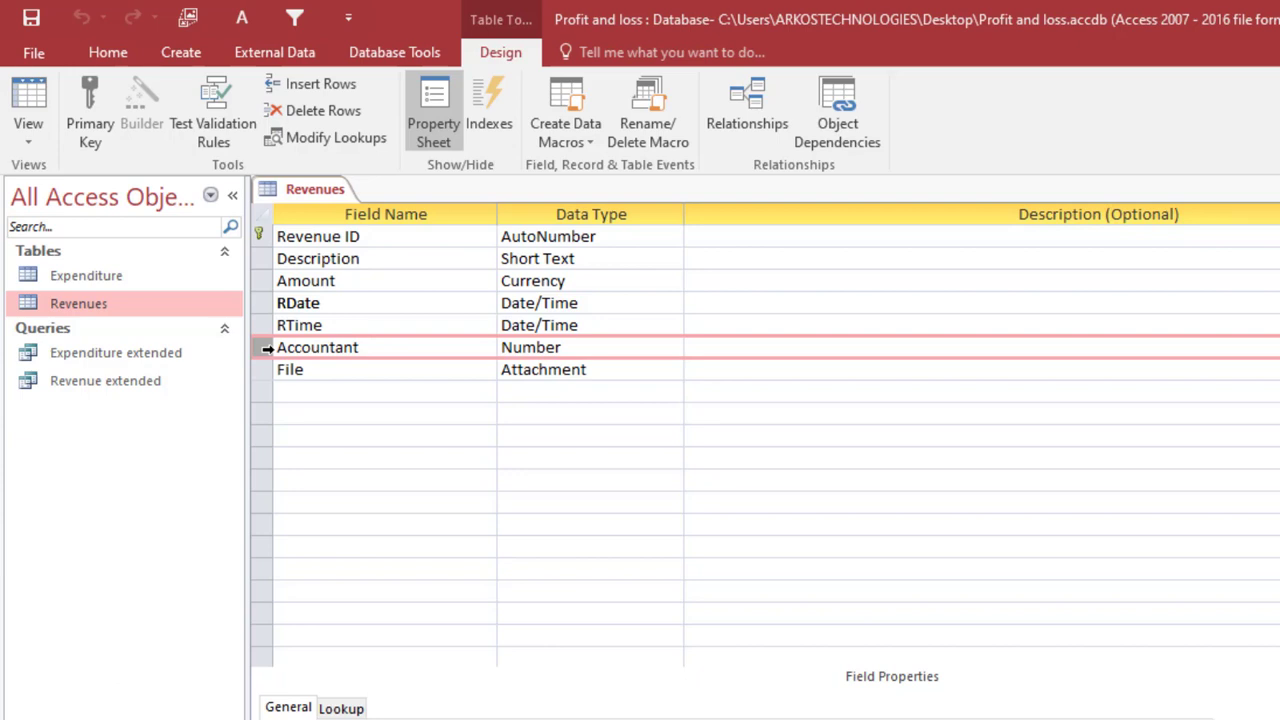
{"action": "right_click", "coordinate": [267, 349]}
{"action": "left_click", "coordinate": [358, 503]}
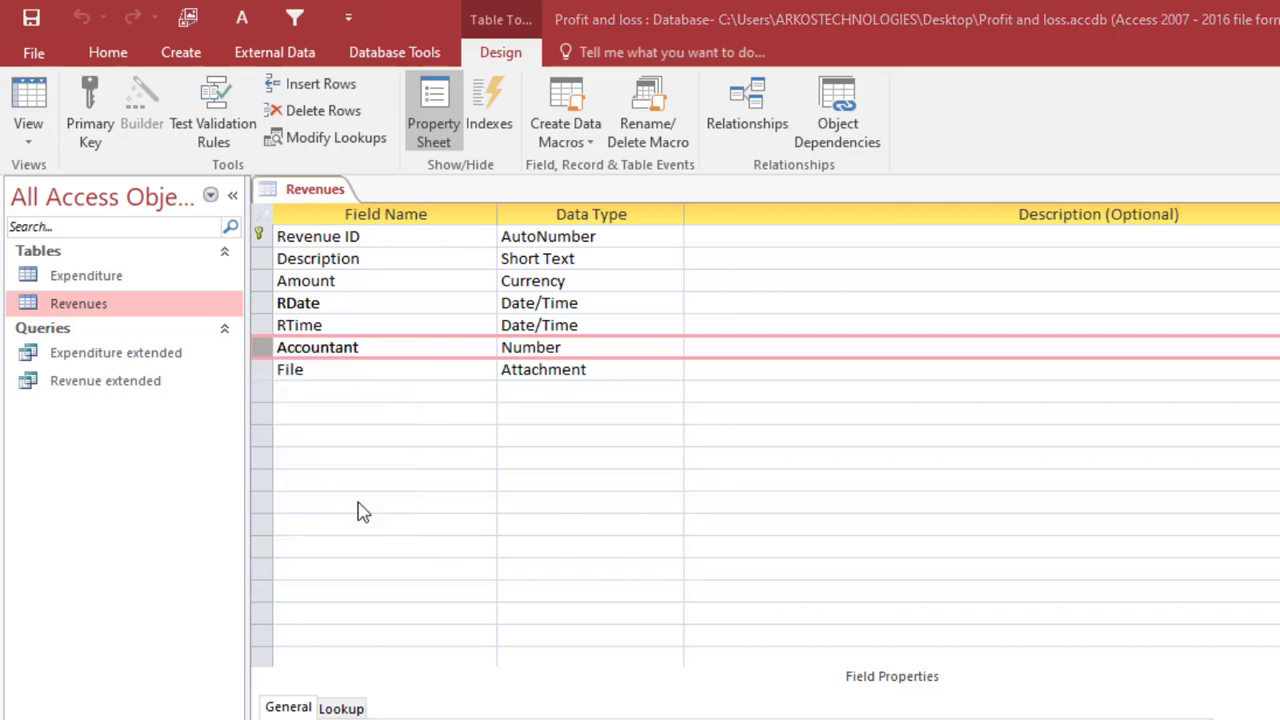
{"action": "left_click", "coordinate": [892, 586]}
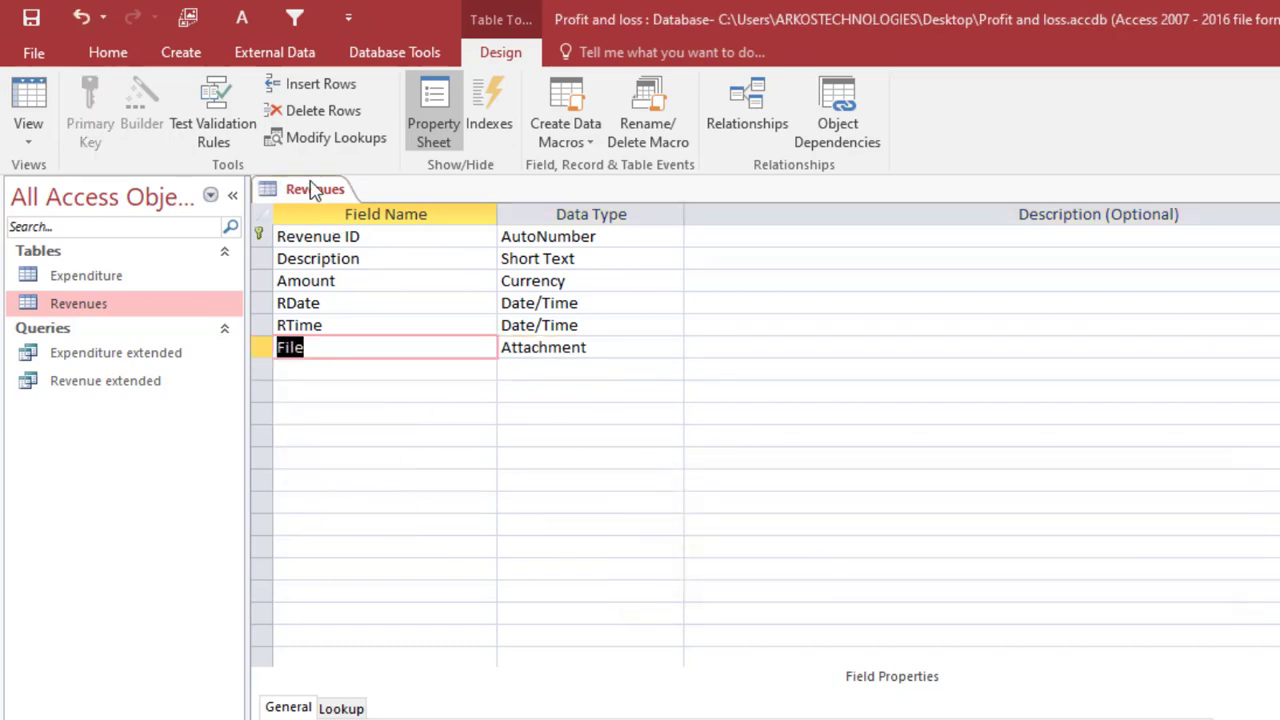
Save the Revenues table, check its records in Datasheet view, and close it
{"action": "right_click", "coordinate": [312, 190]}
{"action": "left_click", "coordinate": [312, 190]}
{"action": "right_click", "coordinate": [312, 190]}
{"action": "left_click", "coordinate": [398, 312]}
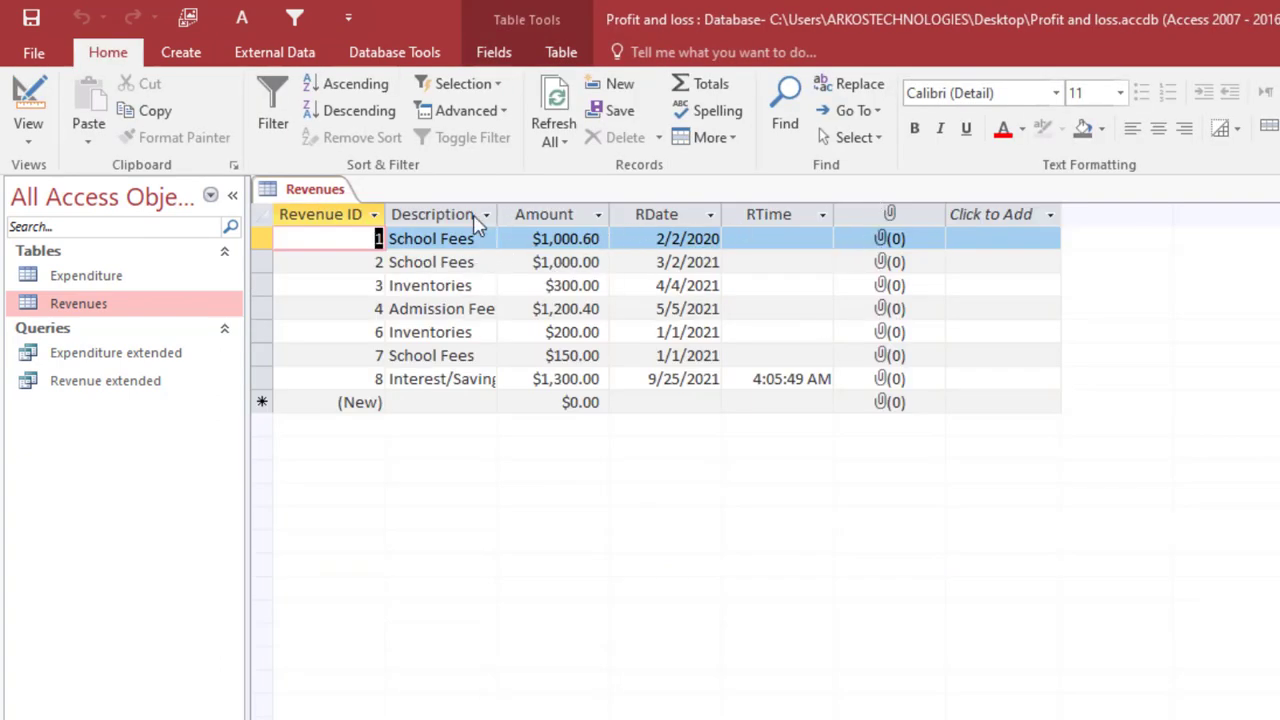
{"action": "right_click", "coordinate": [311, 197]}
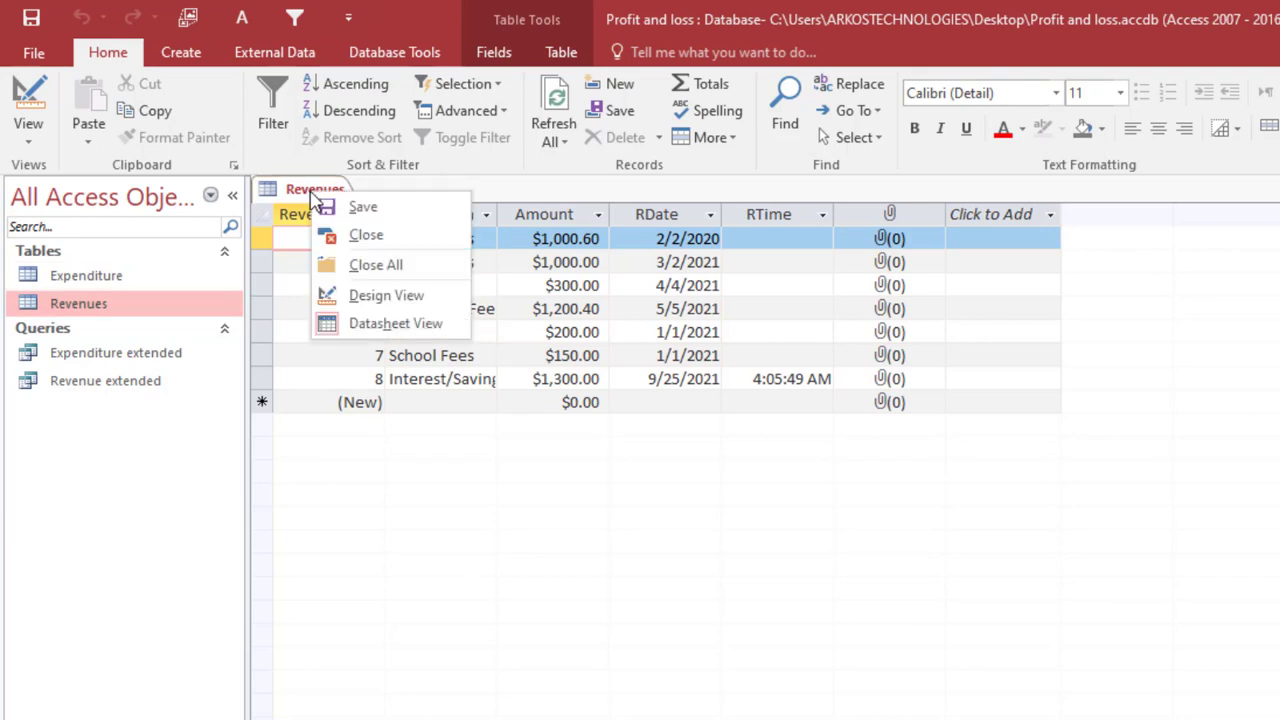
{"action": "left_click", "coordinate": [362, 234]}
Open the Expenditure extended and Revenue extended queries to examine their year and serial columns, then close both
{"action": "double_click", "coordinate": [117, 360]}
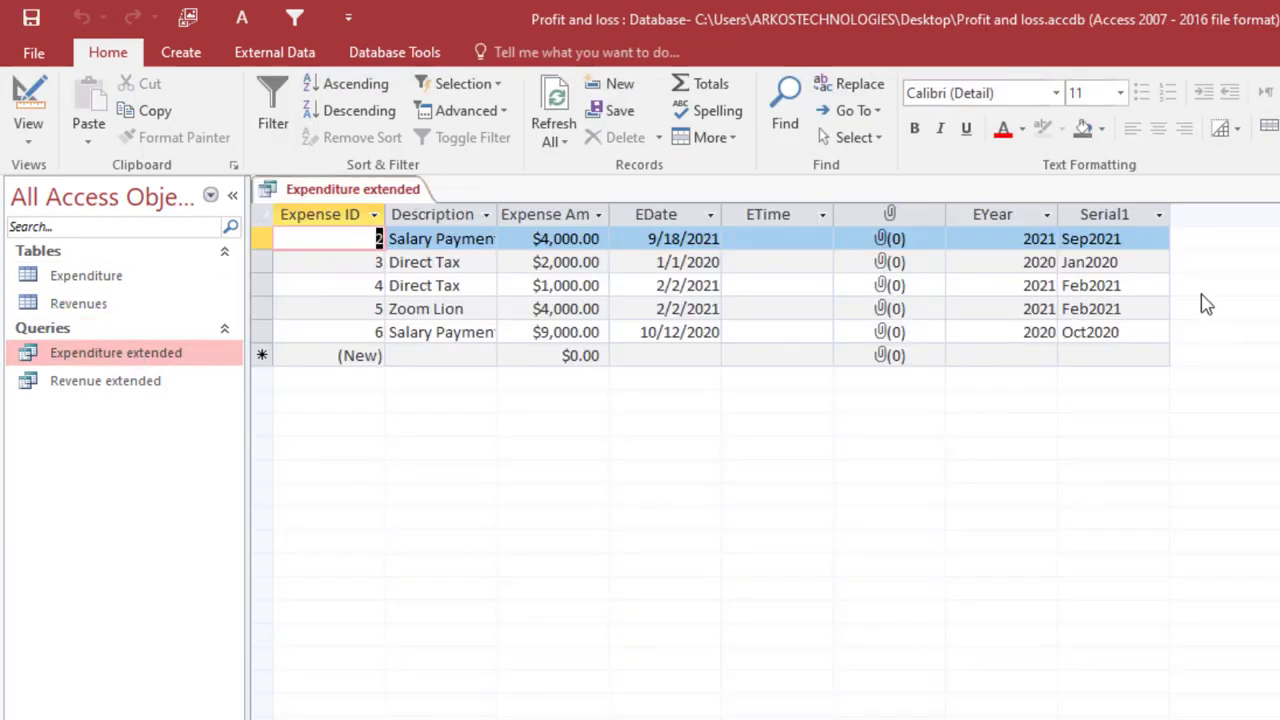
{"action": "left_click", "coordinate": [1108, 285]}
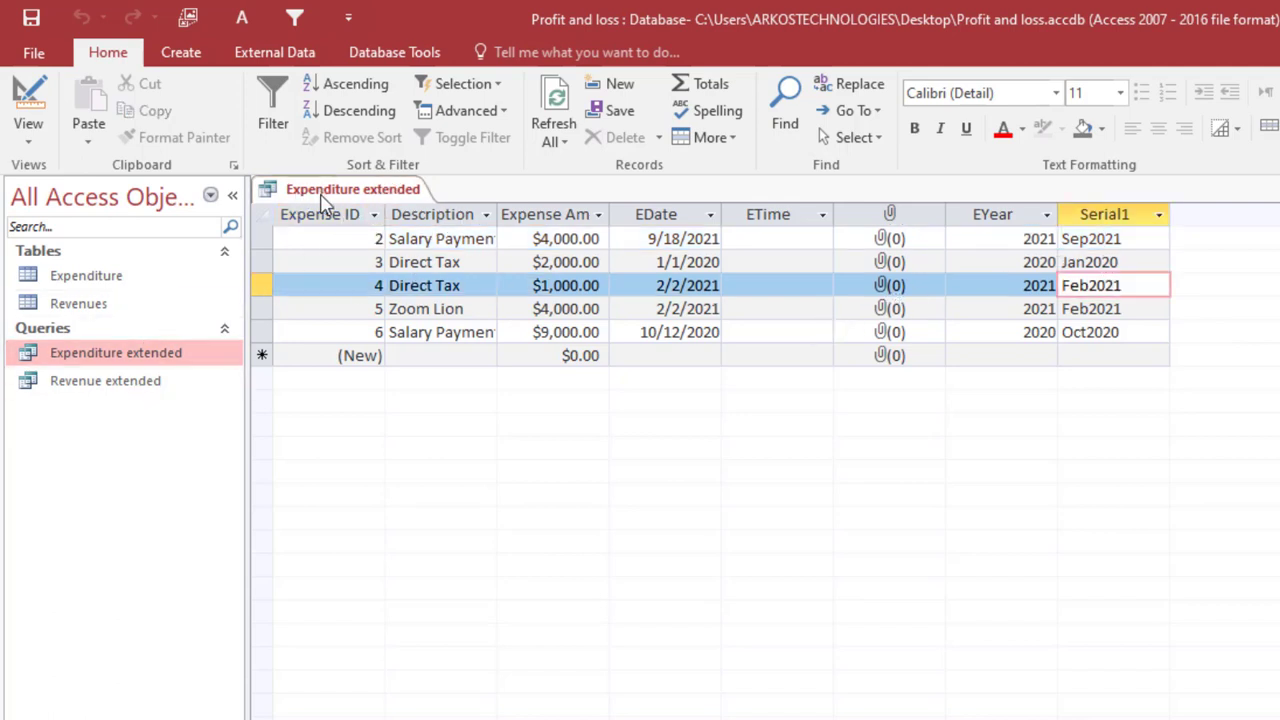
{"action": "left_click", "coordinate": [136, 386]}
{"action": "double_click", "coordinate": [136, 386]}
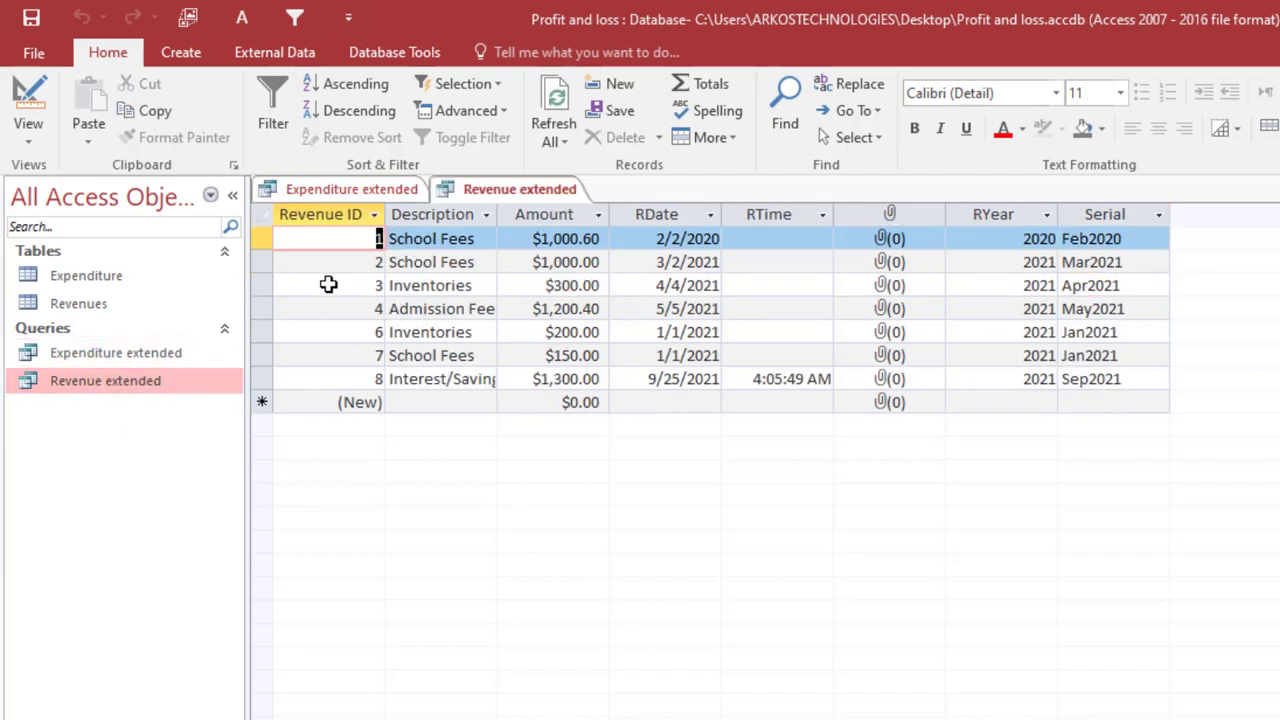
{"action": "right_click", "coordinate": [514, 197]}
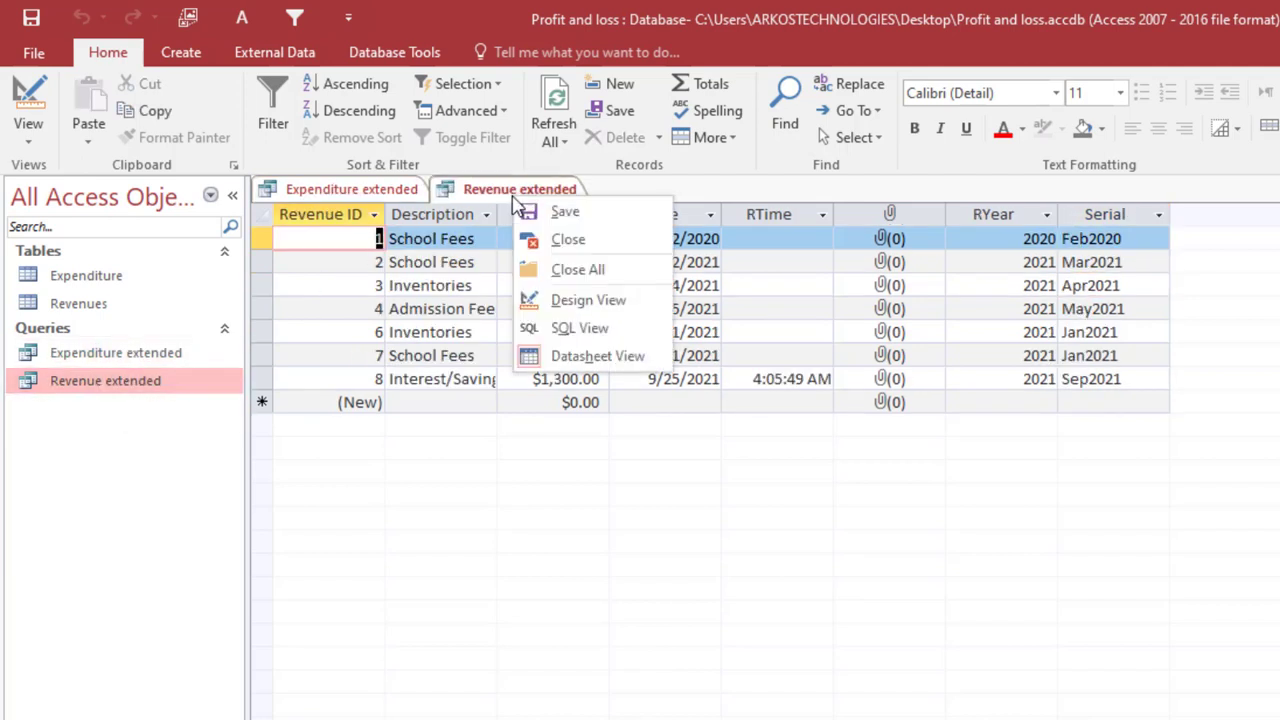
{"action": "left_click", "coordinate": [578, 272]}
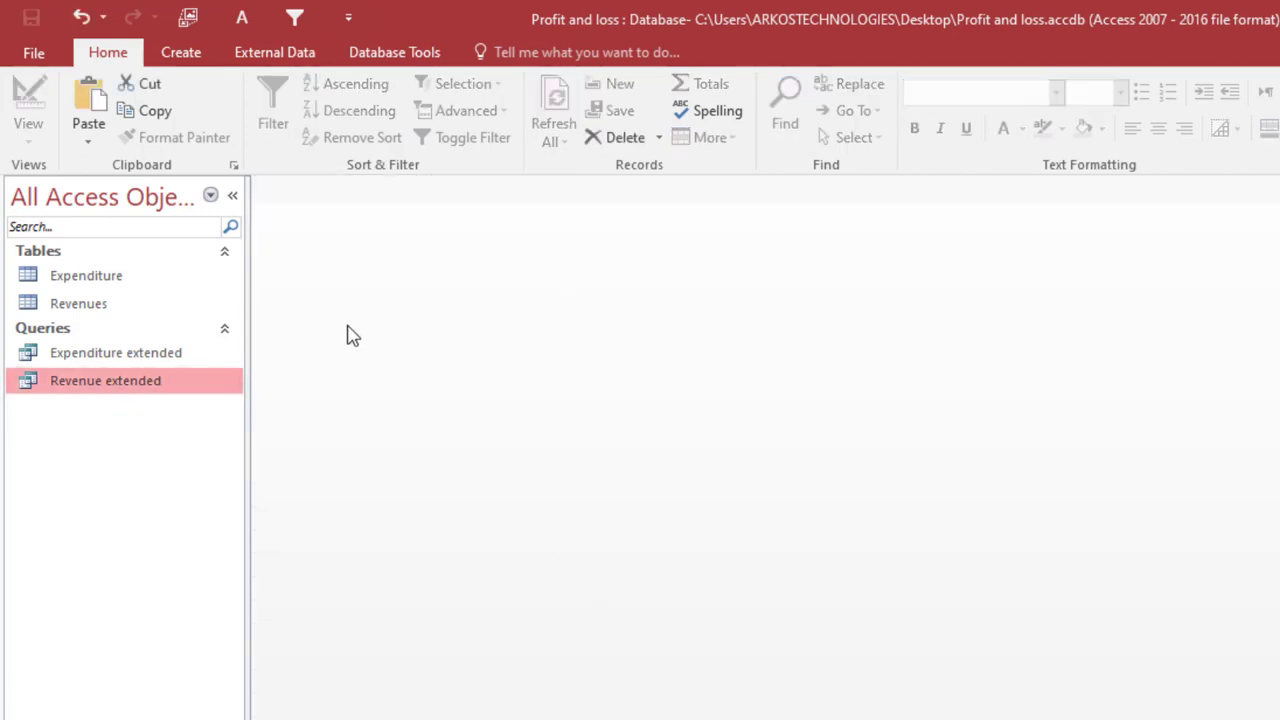
Create a query on the Expenditure table with the Description and Expense Amt fields, and run it
{"action": "left_click", "coordinate": [176, 62]}
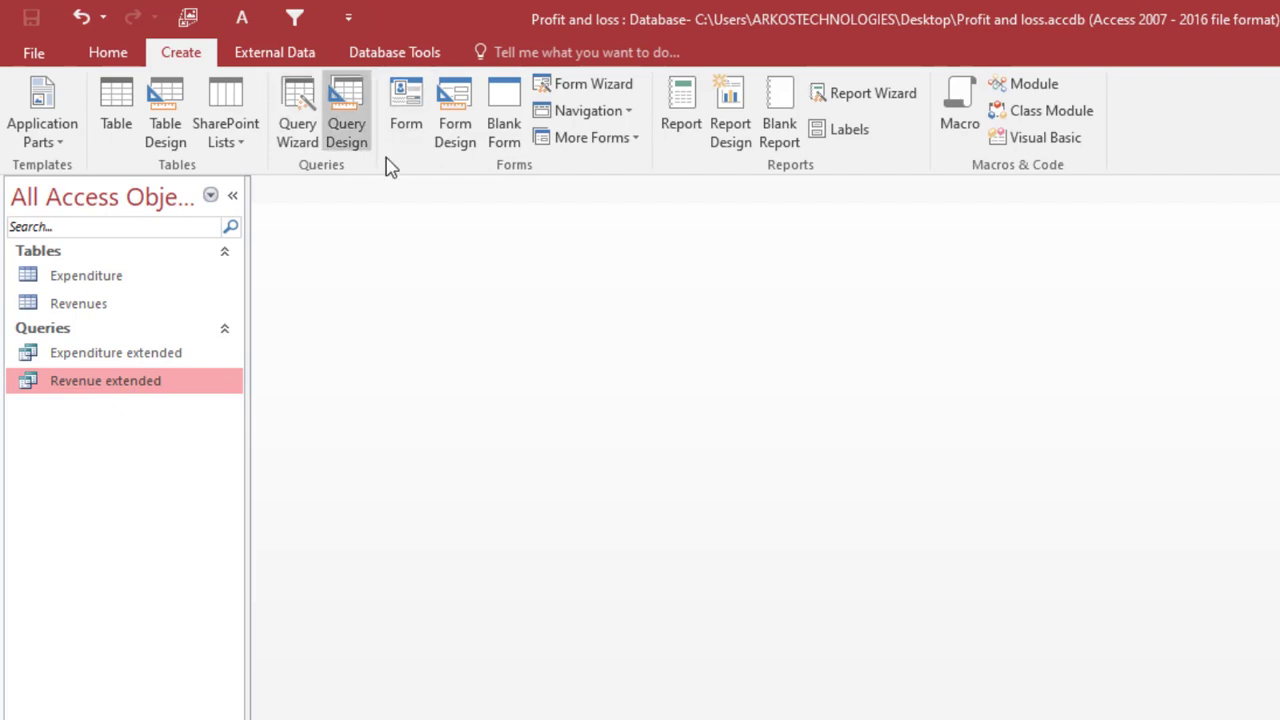
{"action": "left_click", "coordinate": [344, 136]}
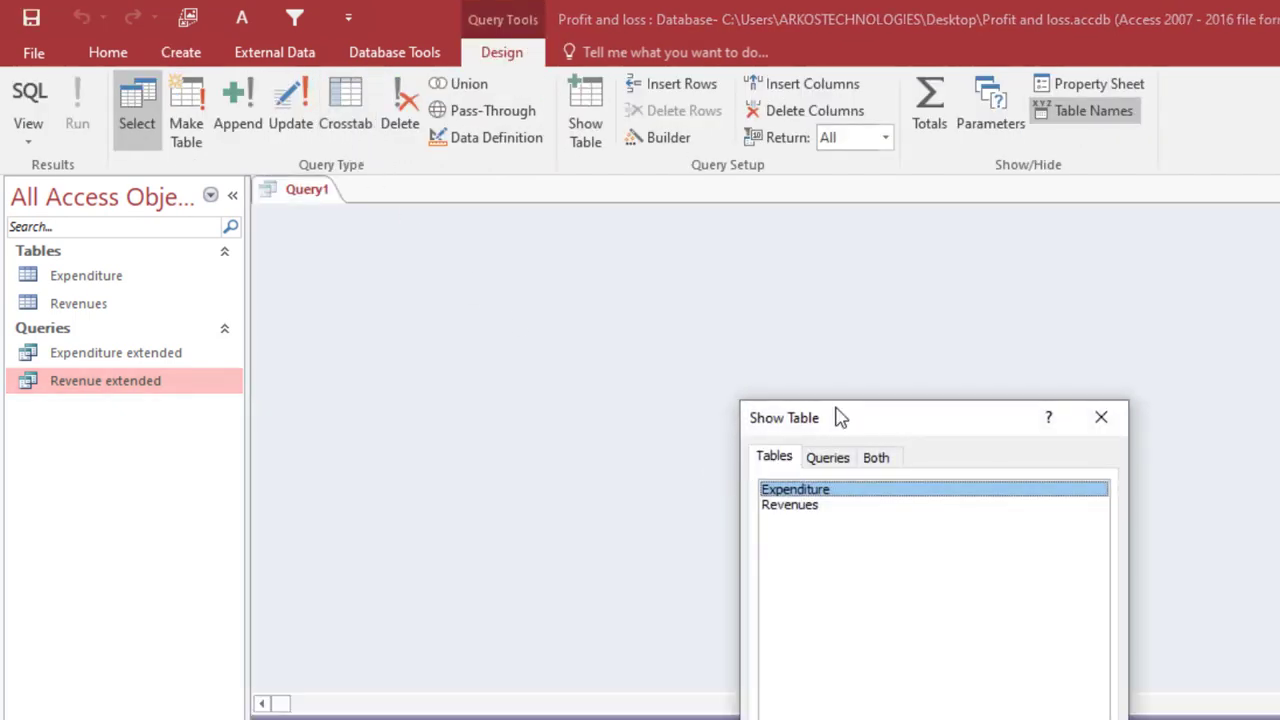
{"action": "double_click", "coordinate": [829, 490]}
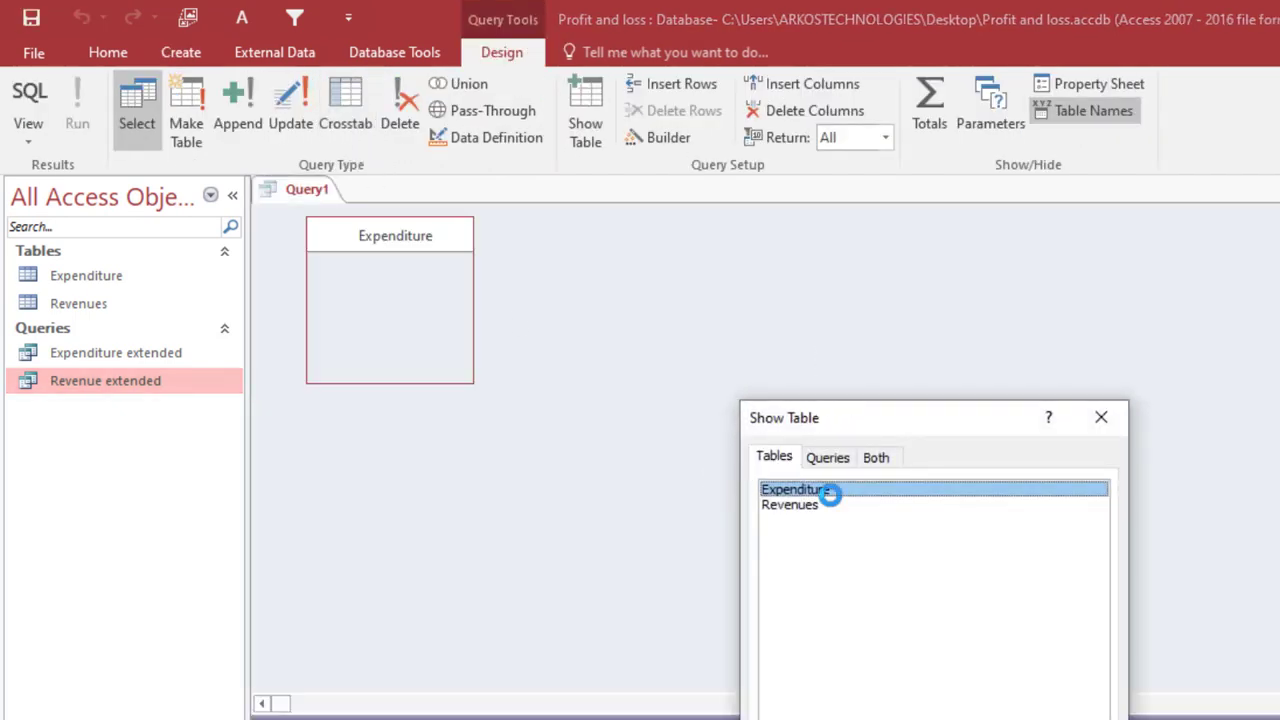
{"action": "left_click", "coordinate": [1110, 417]}
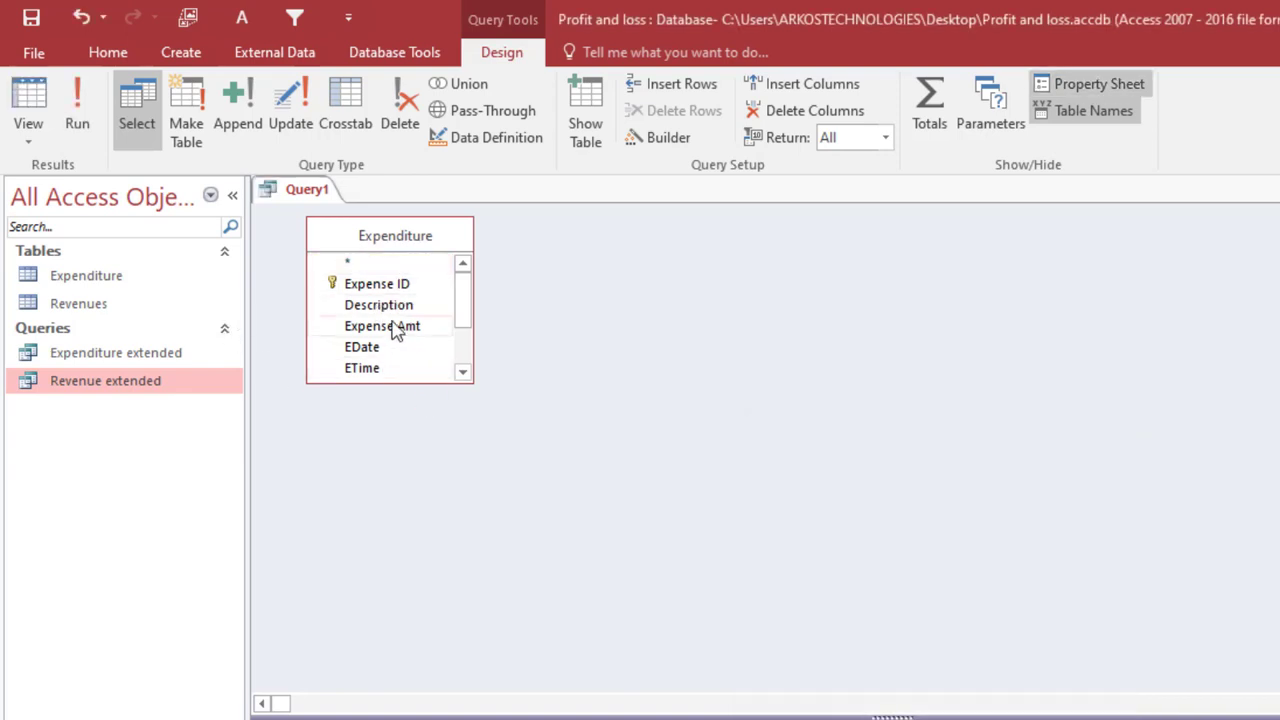
{"action": "left_click", "coordinate": [72, 122]}
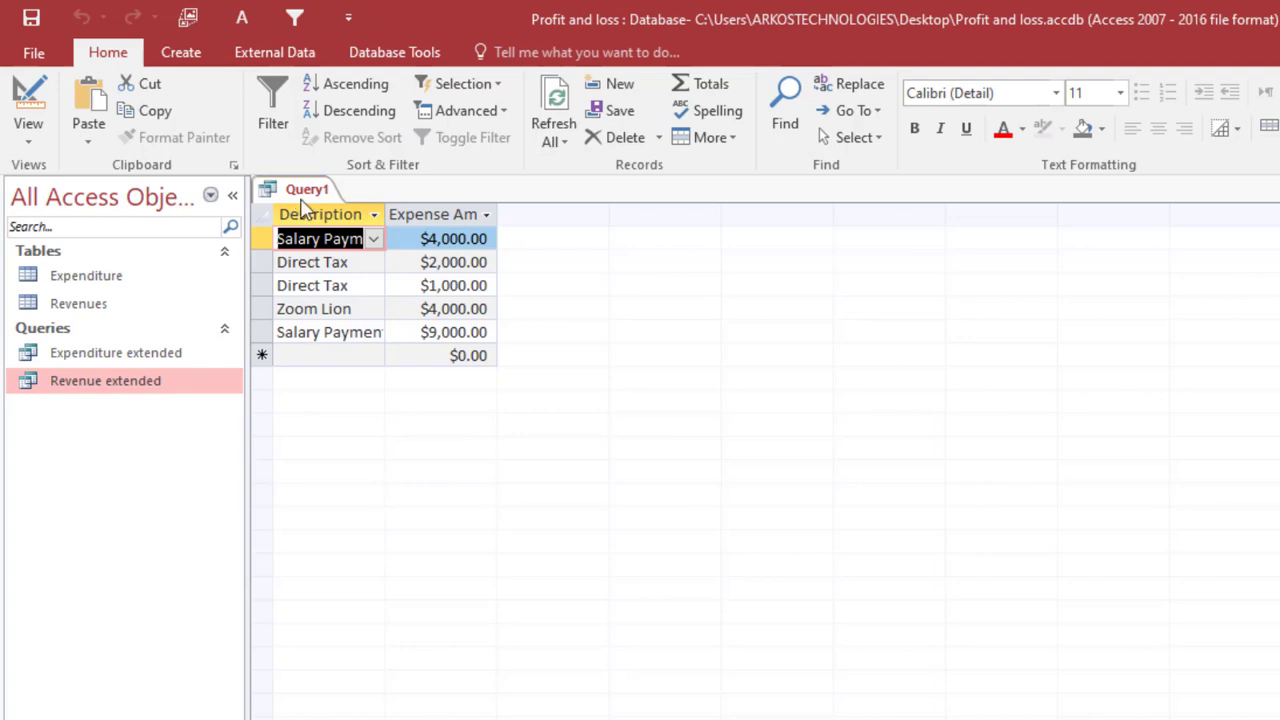
Return the new expenditure query to Design view and turn on its Totals row
{"action": "right_click", "coordinate": [307, 189]}
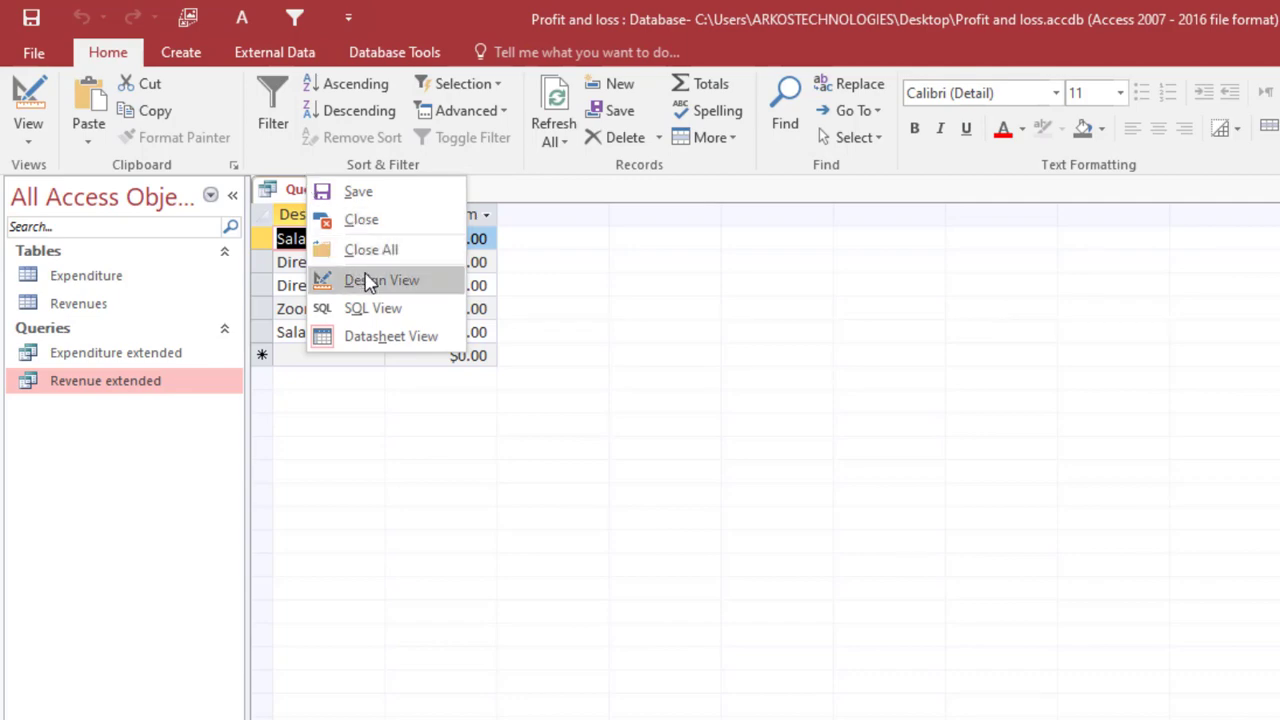
{"action": "left_click", "coordinate": [367, 281]}
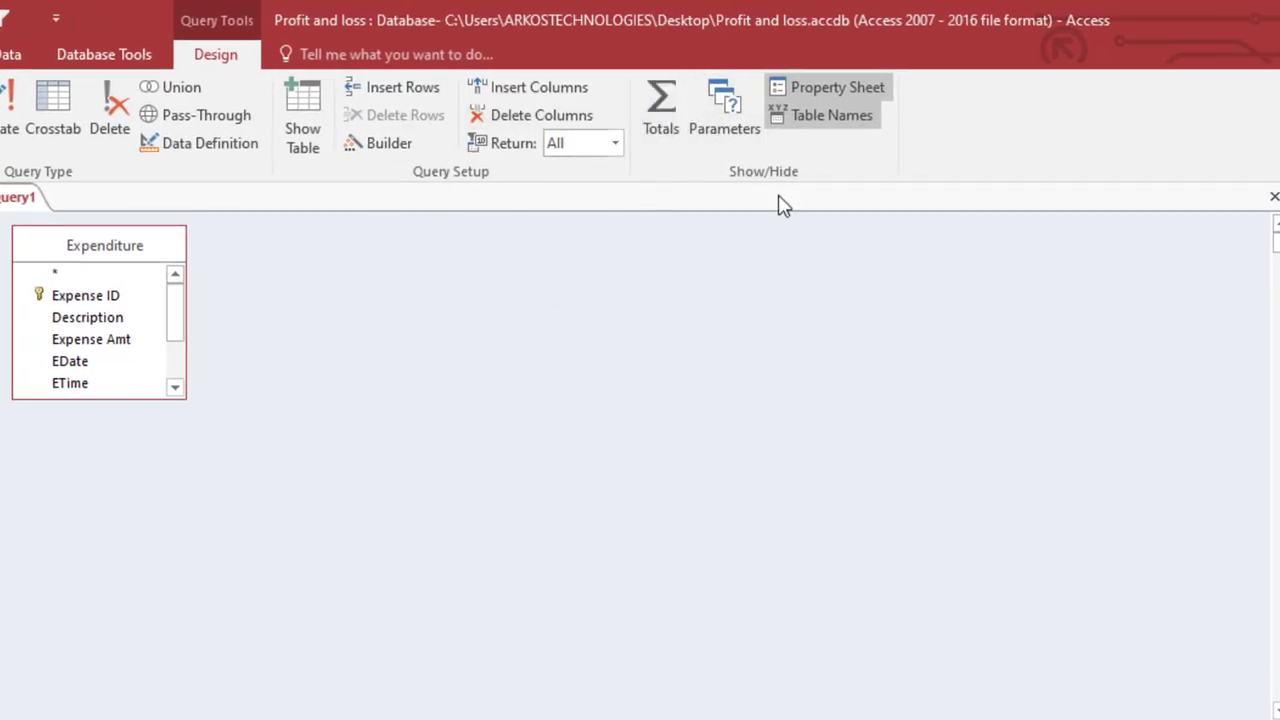
{"action": "left_click", "coordinate": [655, 125]}
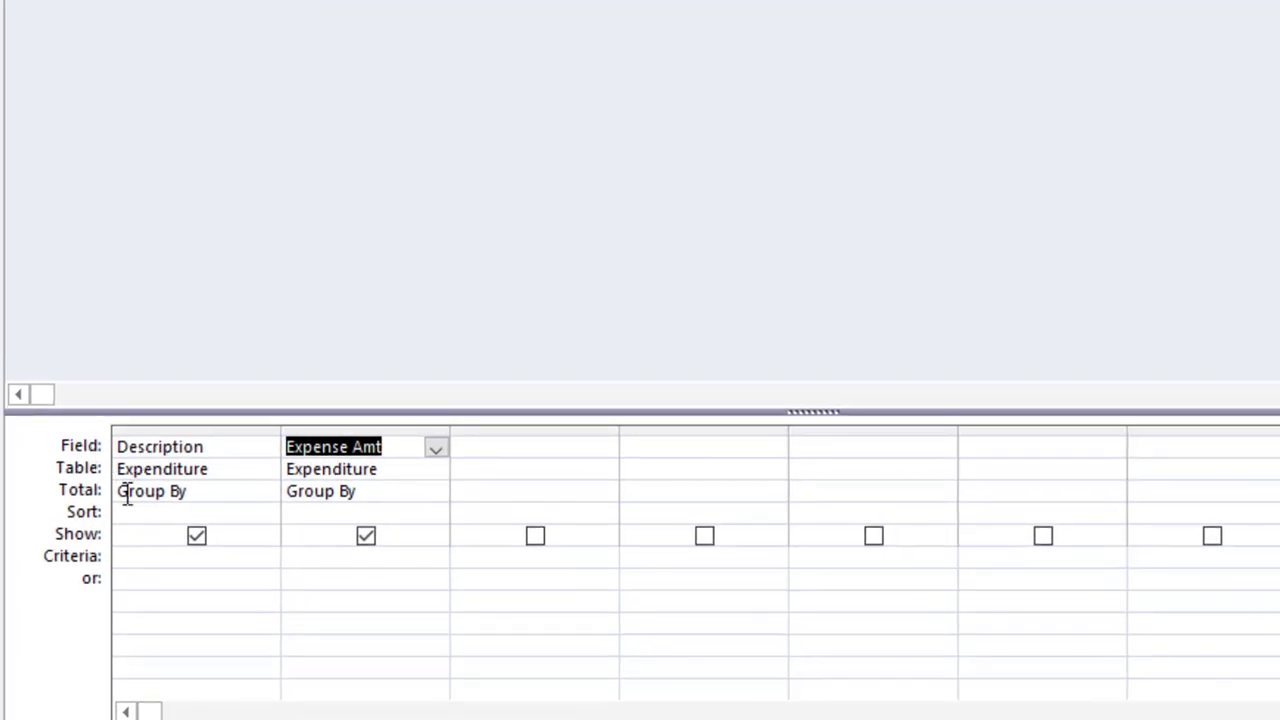
Set the Expense Amt total to Sum, keeping Description grouped, and run the expenditure query
{"action": "left_click", "coordinate": [380, 493]}
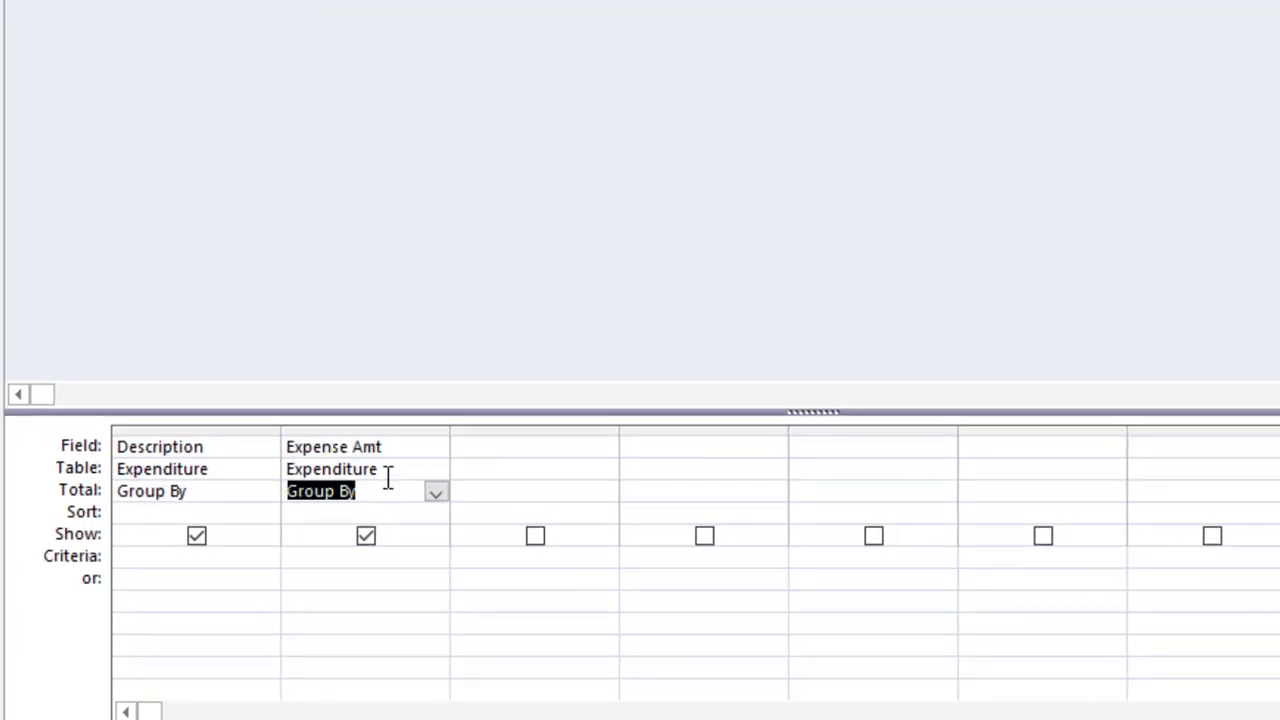
{"action": "left_click", "coordinate": [436, 492]}
{"action": "left_click", "coordinate": [366, 554]}
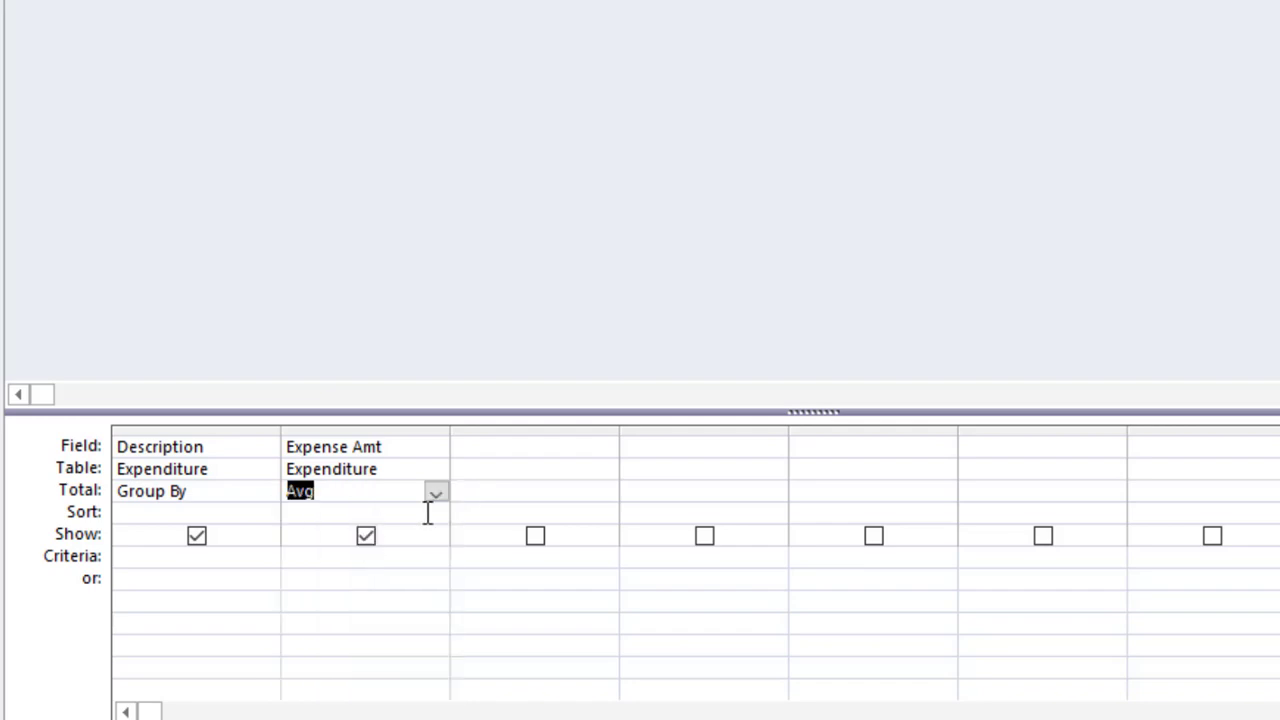
{"action": "left_click", "coordinate": [436, 494]}
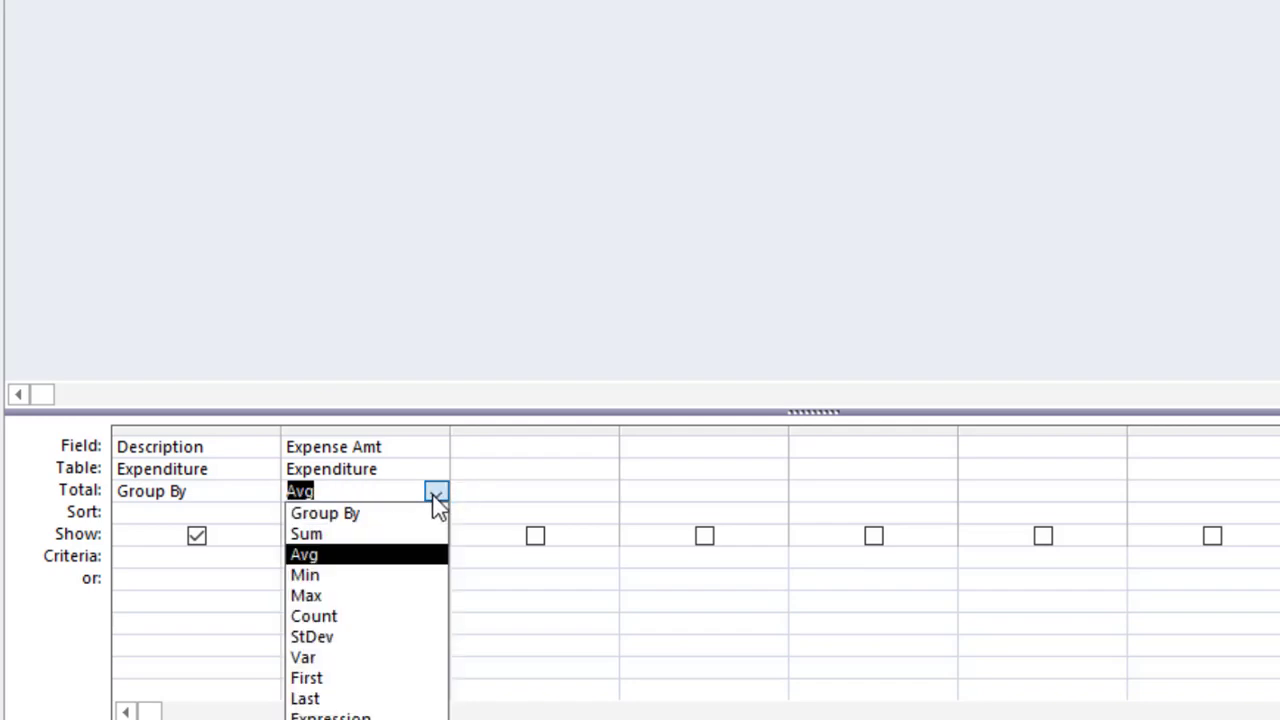
{"action": "left_click", "coordinate": [344, 536]}
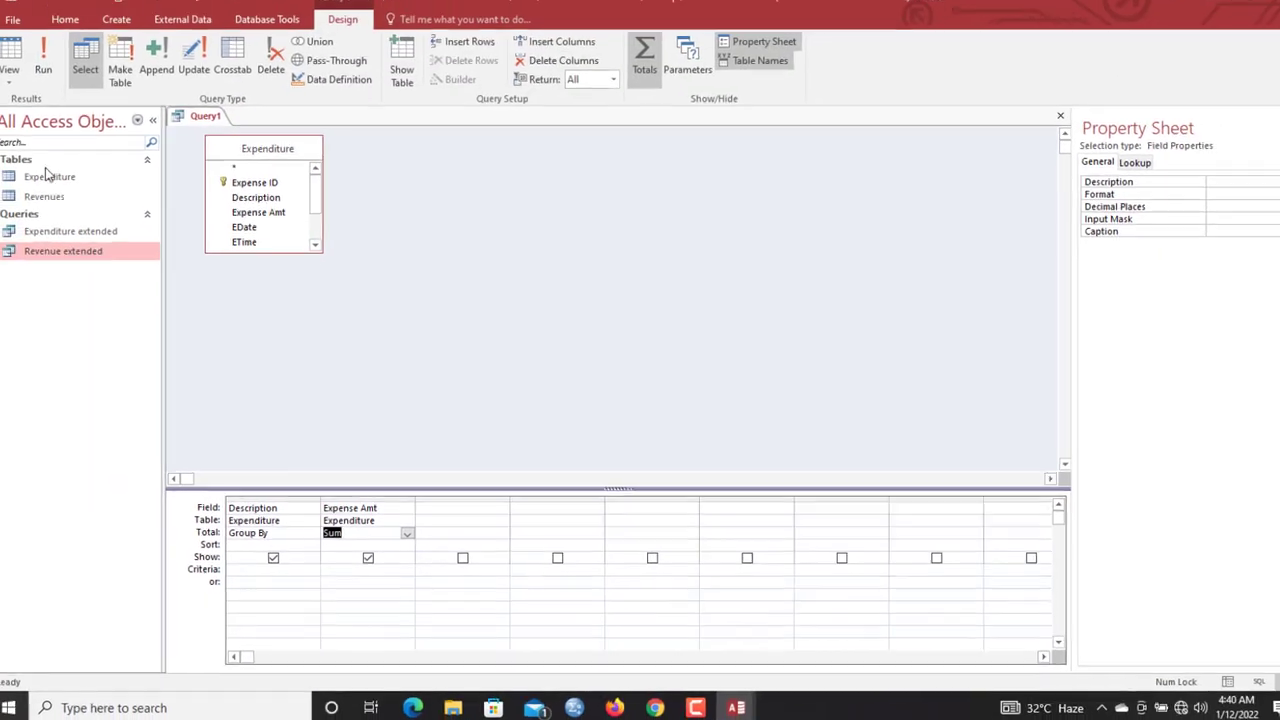
{"action": "left_click", "coordinate": [43, 62]}
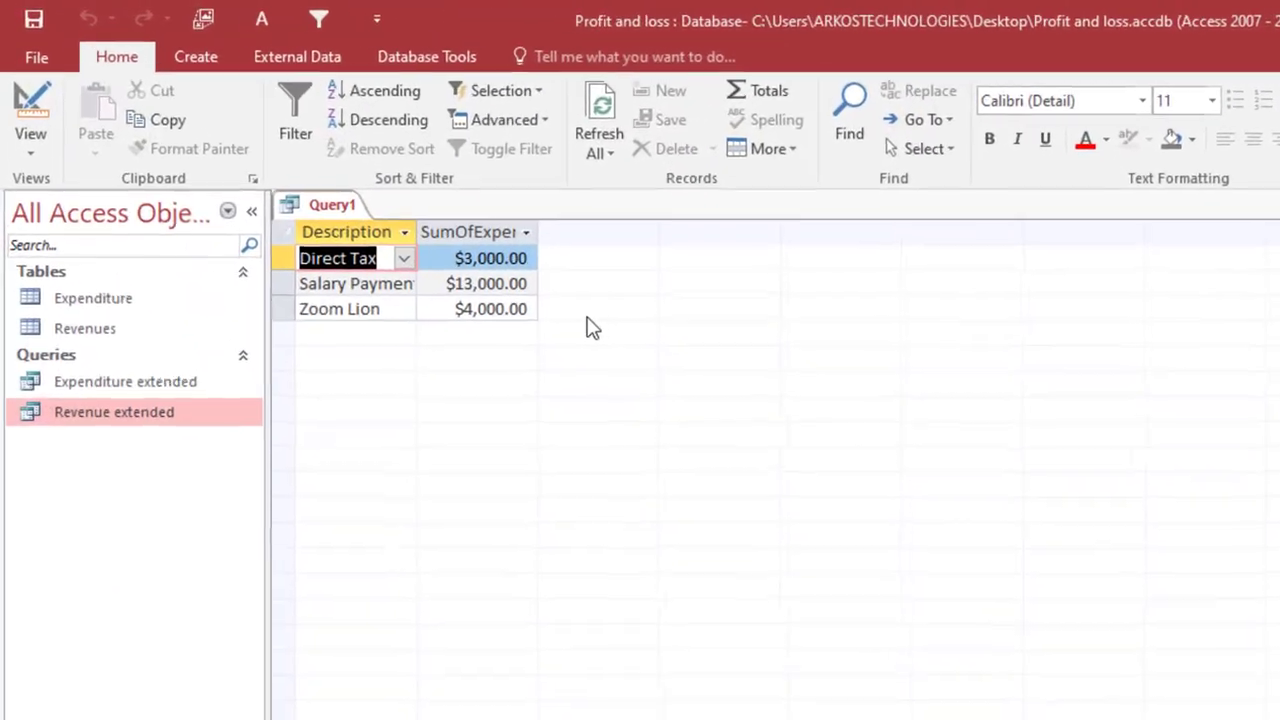
Save the expenditure totals query as Totals_Expenses
{"action": "key", "text": "ctrl+s"}
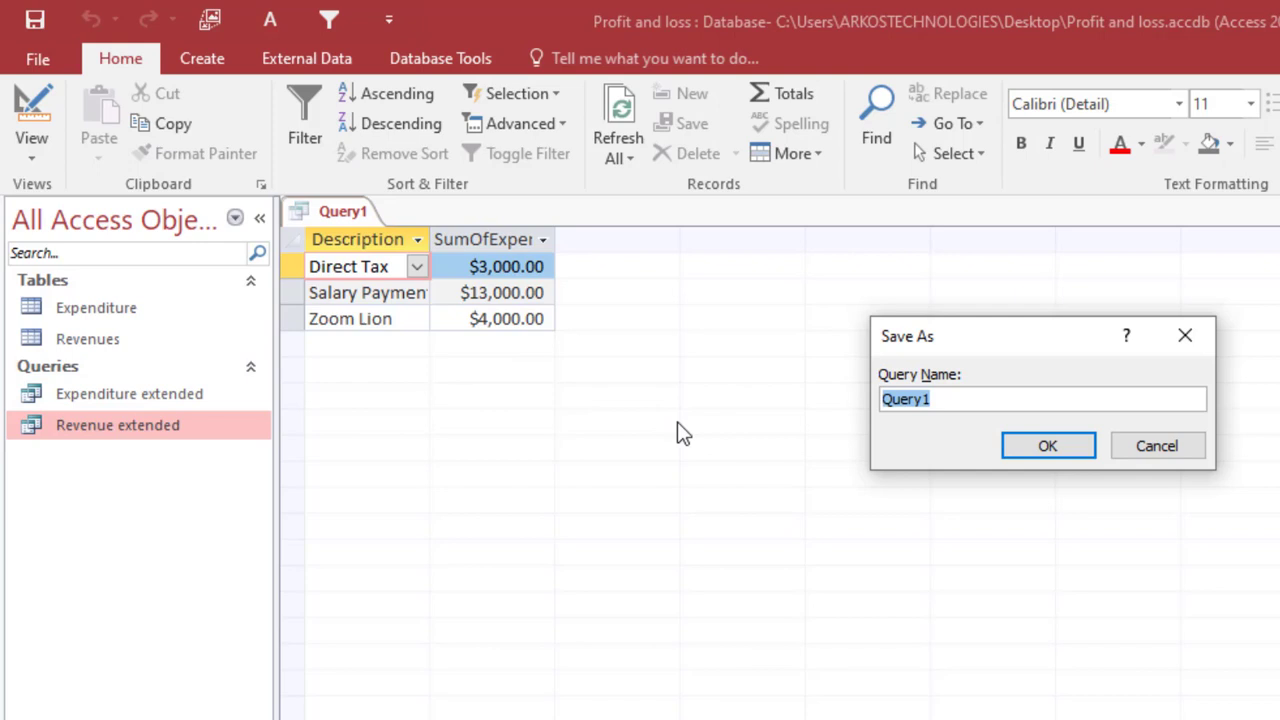
{"action": "type", "text": "Totals_Expe"}
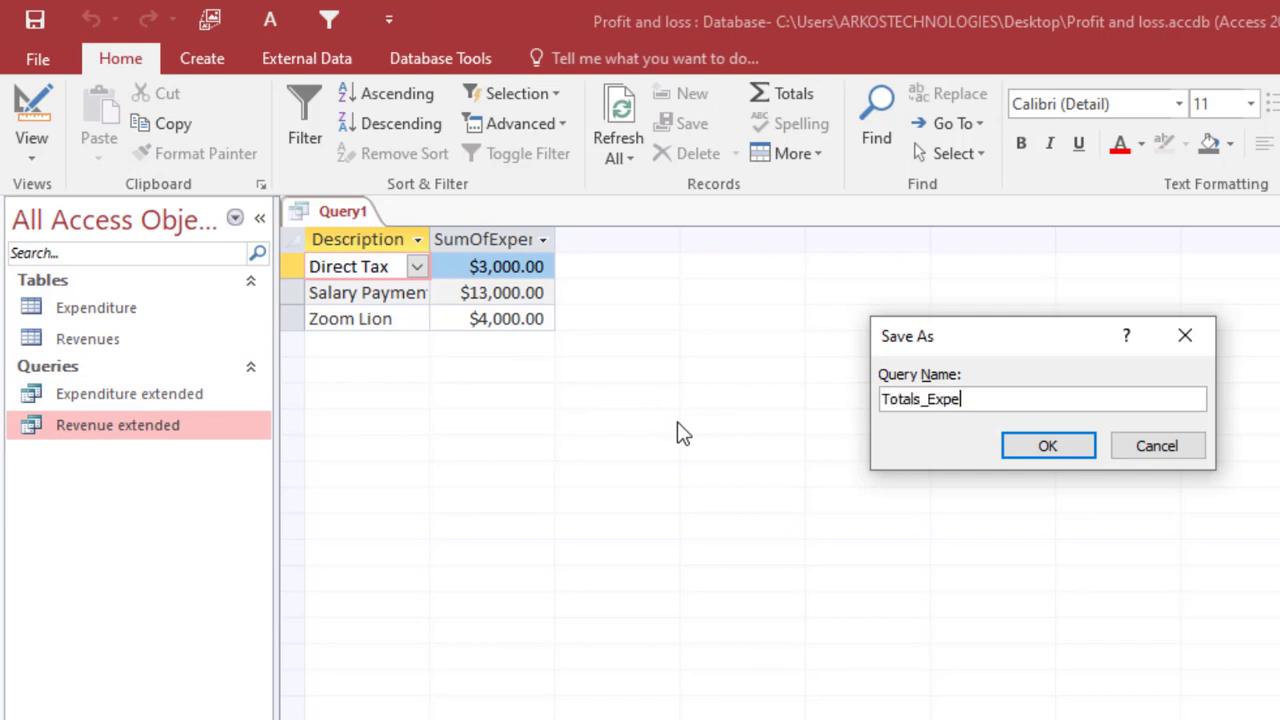
{"action": "type", "text": "nses"}
{"action": "key", "text": "Return"}
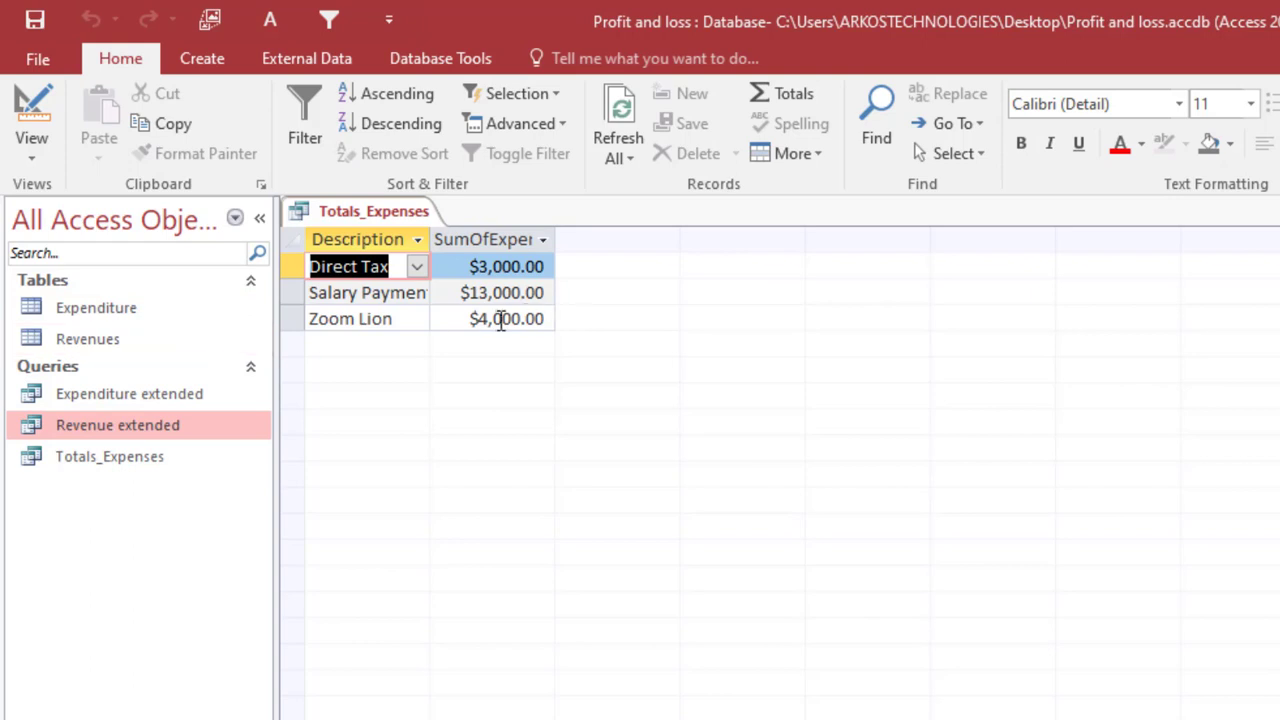
Add an Expenditure table record for Zoom Lion with an amount of 1000 and today's date, 1/12/2022
{"action": "double_click", "coordinate": [128, 318]}
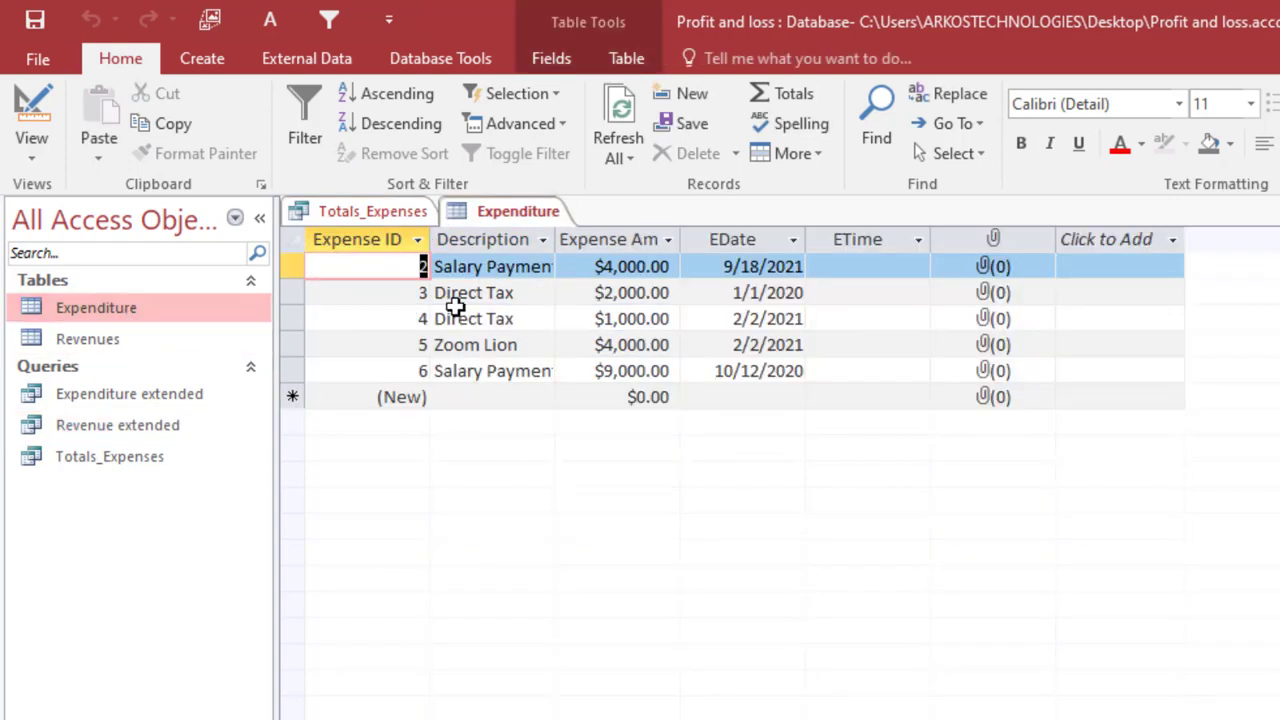
{"action": "left_click", "coordinate": [466, 391]}
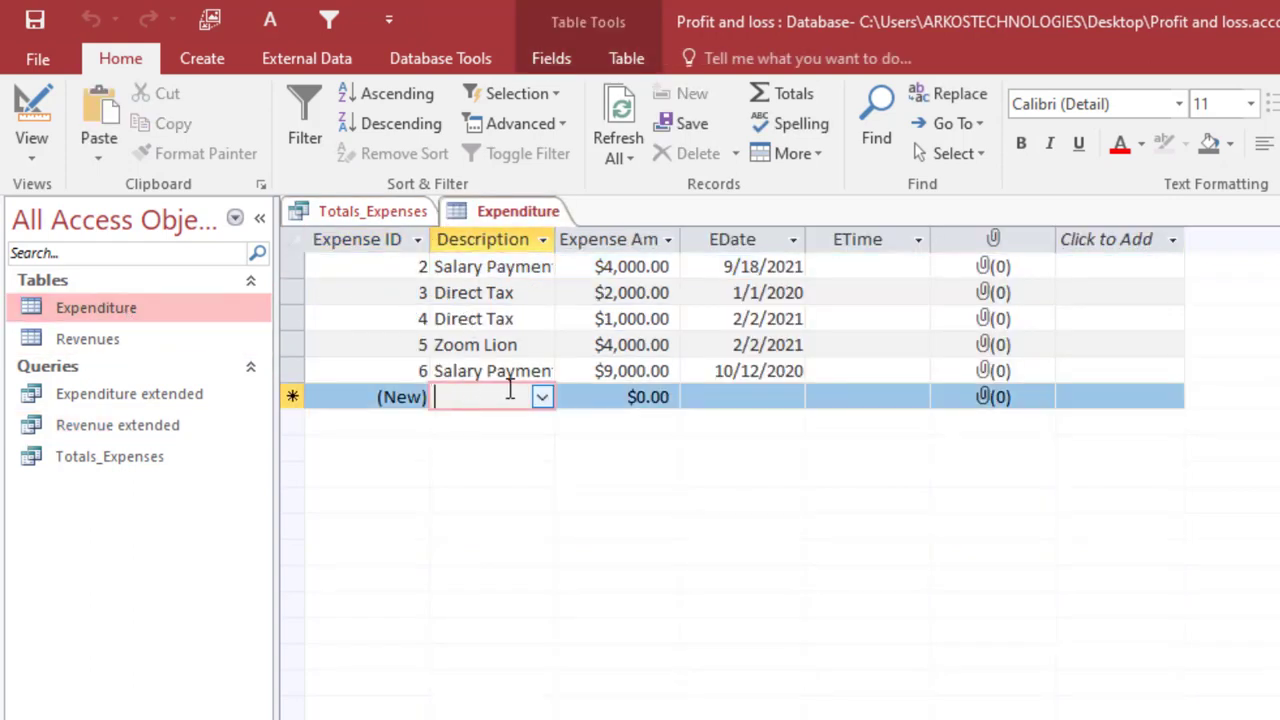
{"action": "left_click", "coordinate": [543, 398]}
{"action": "left_click", "coordinate": [501, 470]}
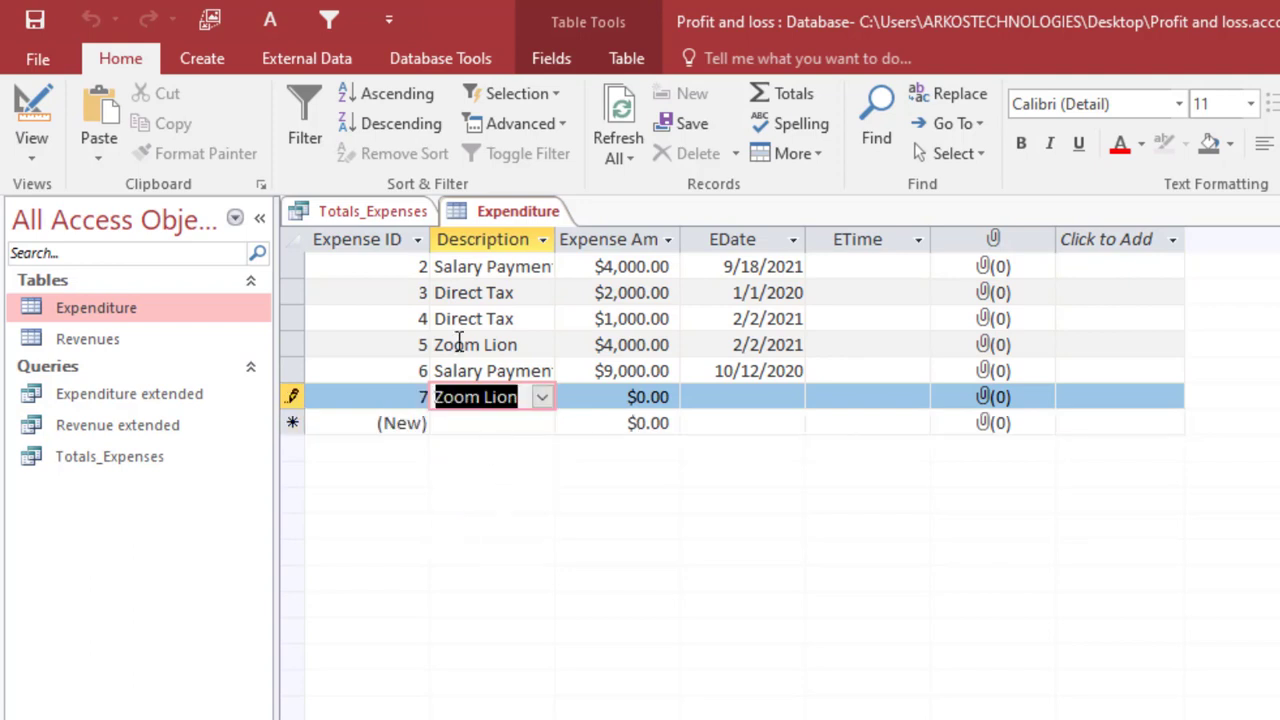
{"action": "left_click", "coordinate": [423, 213]}
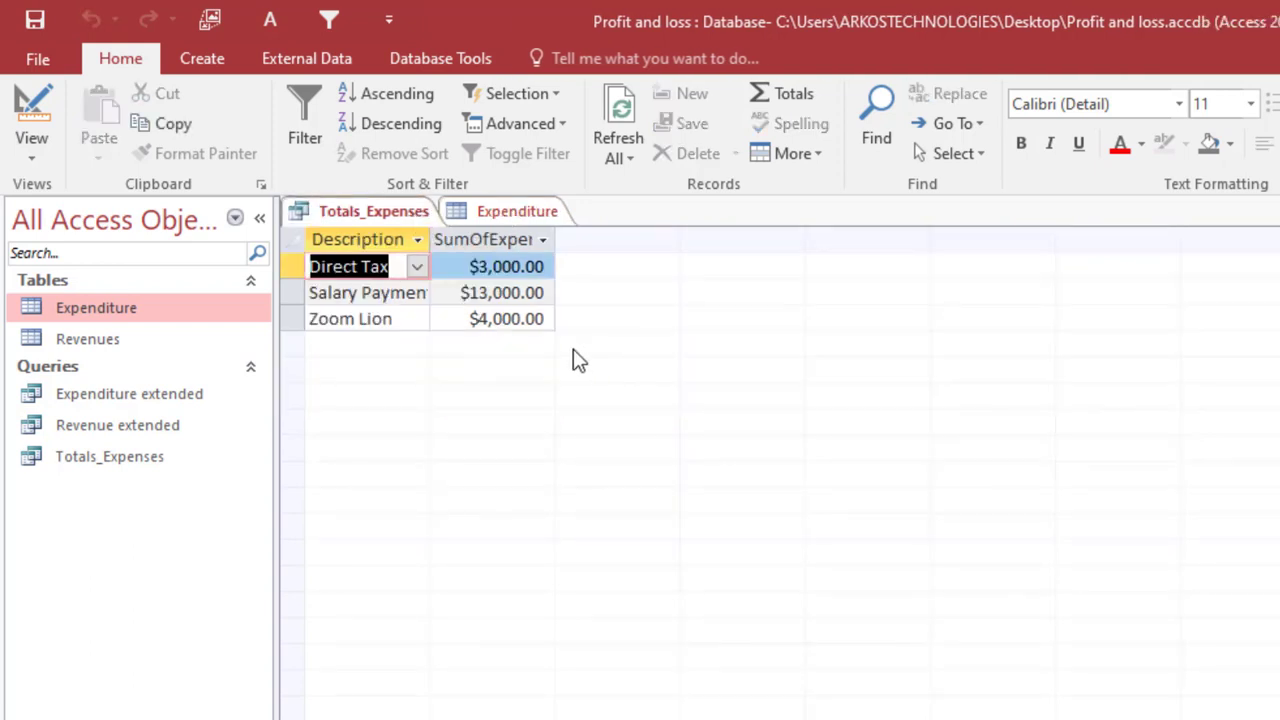
{"action": "left_click", "coordinate": [476, 212]}
{"action": "key", "text": "Tab"}
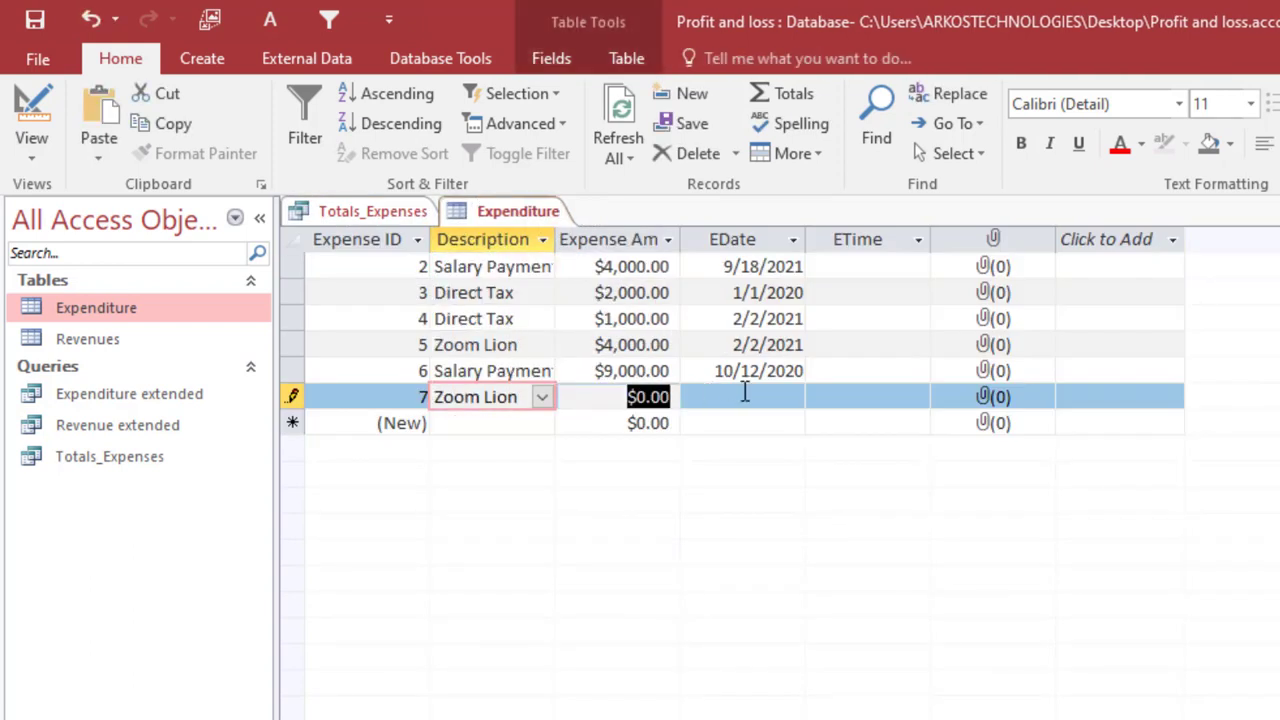
{"action": "type", "text": "10"}
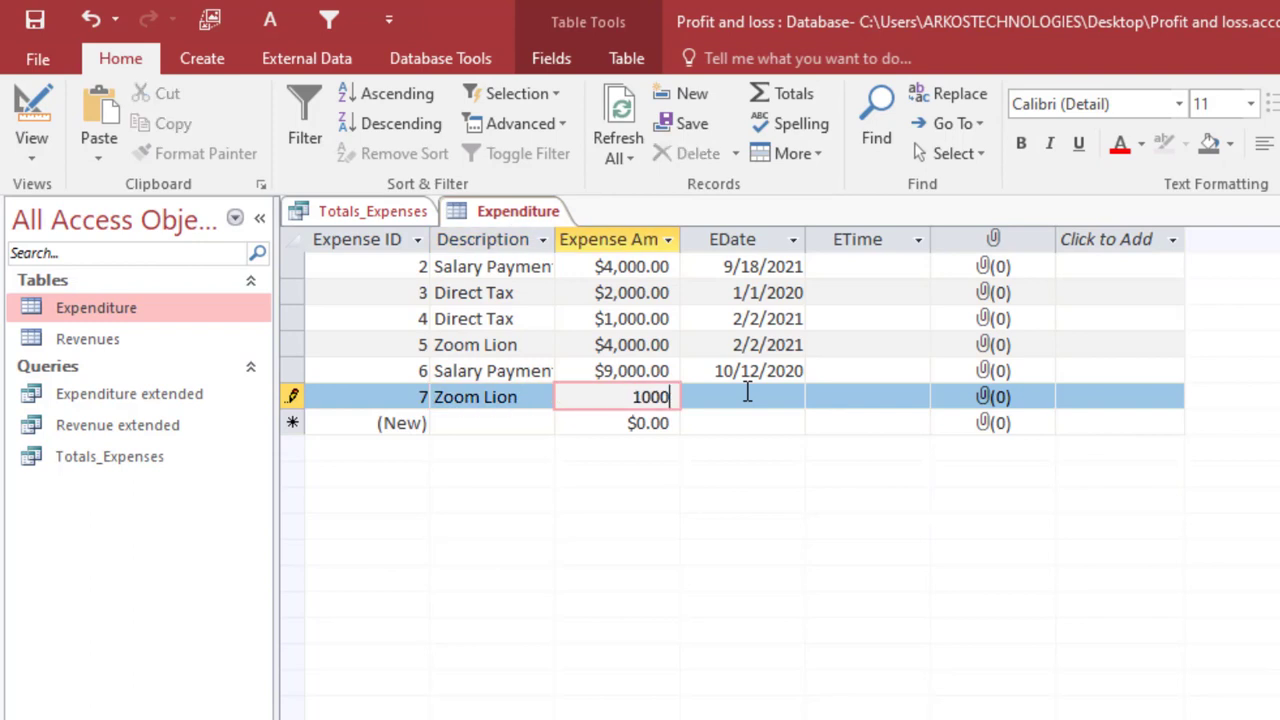
{"action": "key", "text": "Tab"}
{"action": "left_click", "coordinate": [820, 396]}
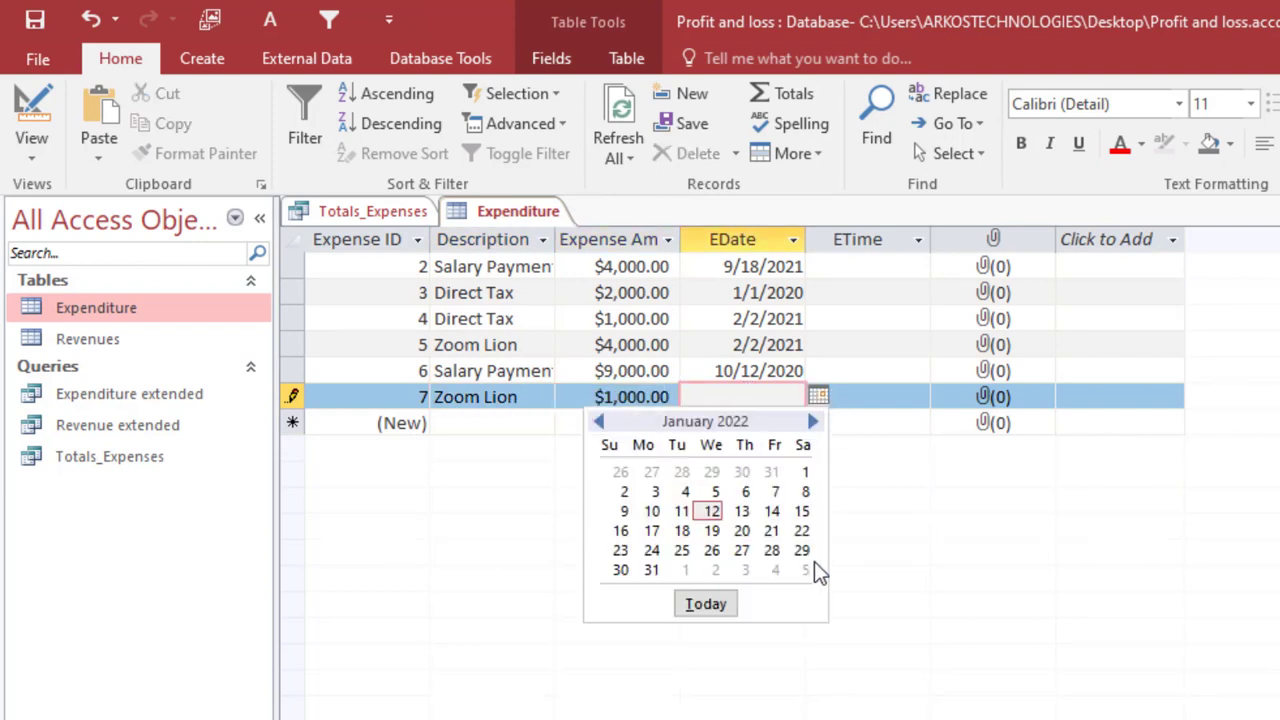
{"action": "left_click", "coordinate": [720, 603]}
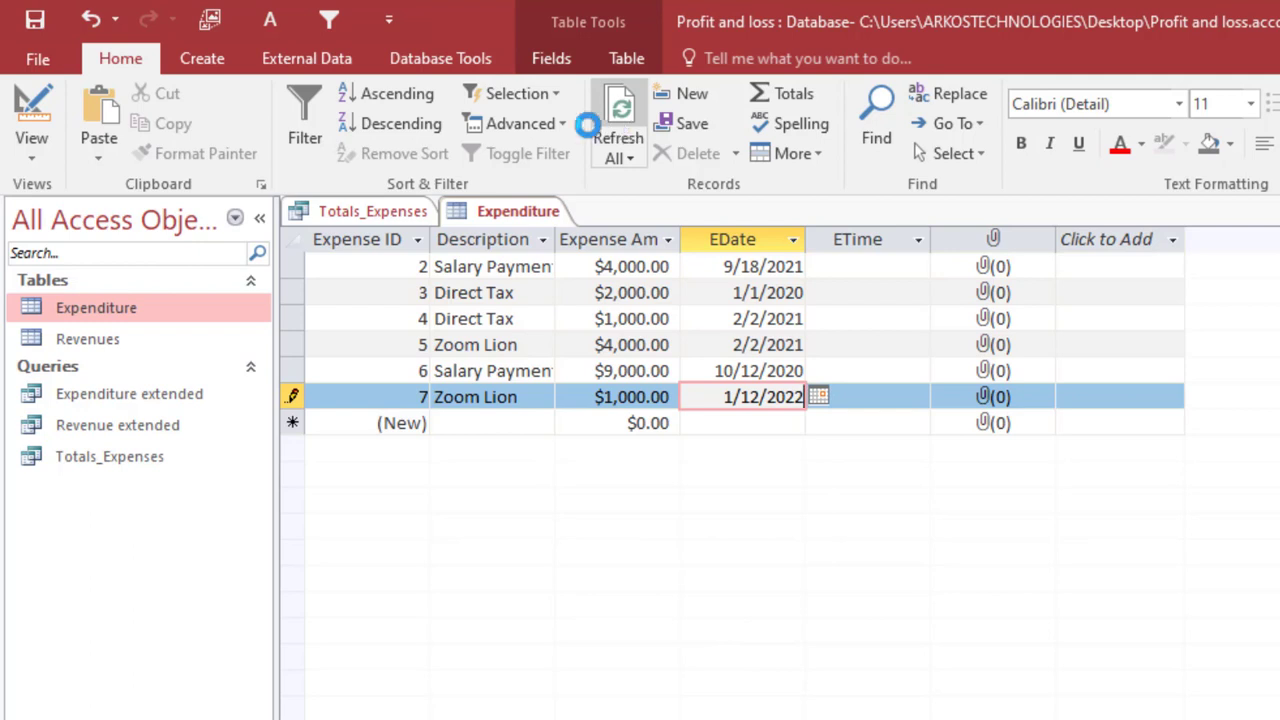
Refresh the data, check the Zoom Lion sum in Totals_Expenses, and close all open objects
{"action": "left_click", "coordinate": [618, 135]}
{"action": "left_click", "coordinate": [378, 212]}
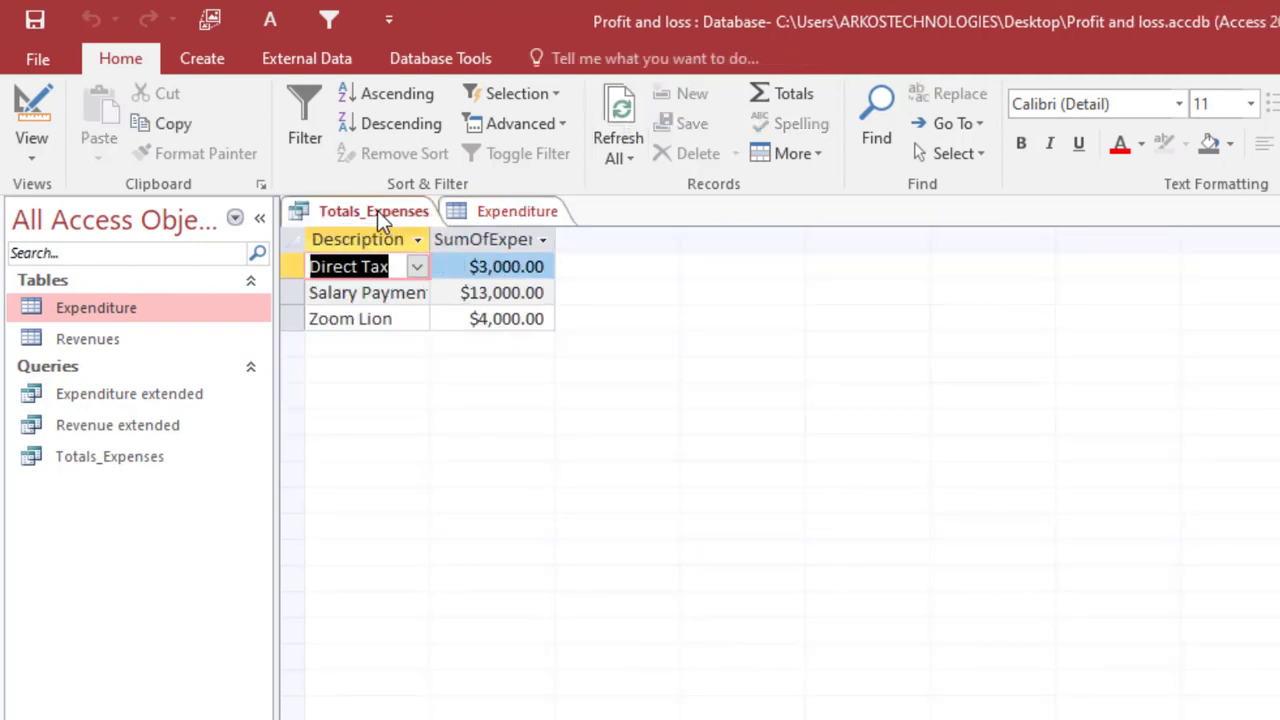
{"action": "left_click", "coordinate": [615, 135]}
{"action": "left_click", "coordinate": [525, 318]}
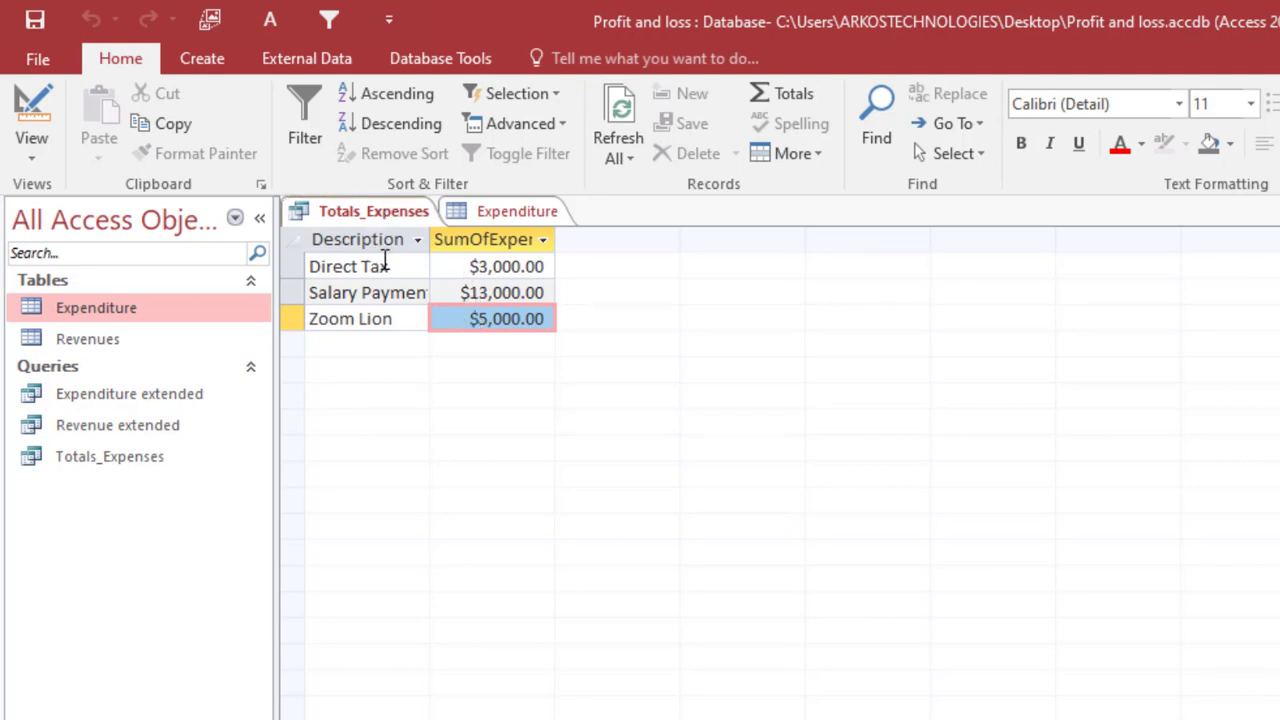
{"action": "right_click", "coordinate": [311, 214]}
{"action": "left_click", "coordinate": [370, 296]}
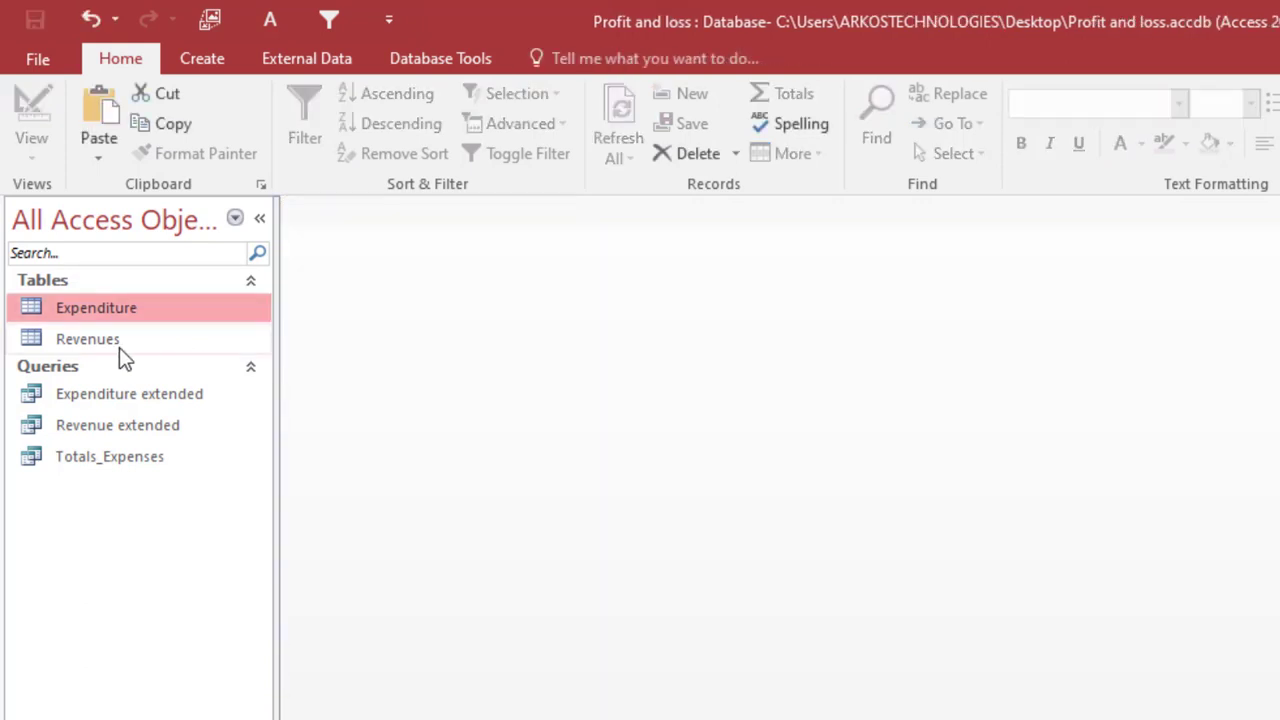
Create a query in Design view on the Revenues table with the Description and Amount fields
{"action": "left_click", "coordinate": [226, 58]}
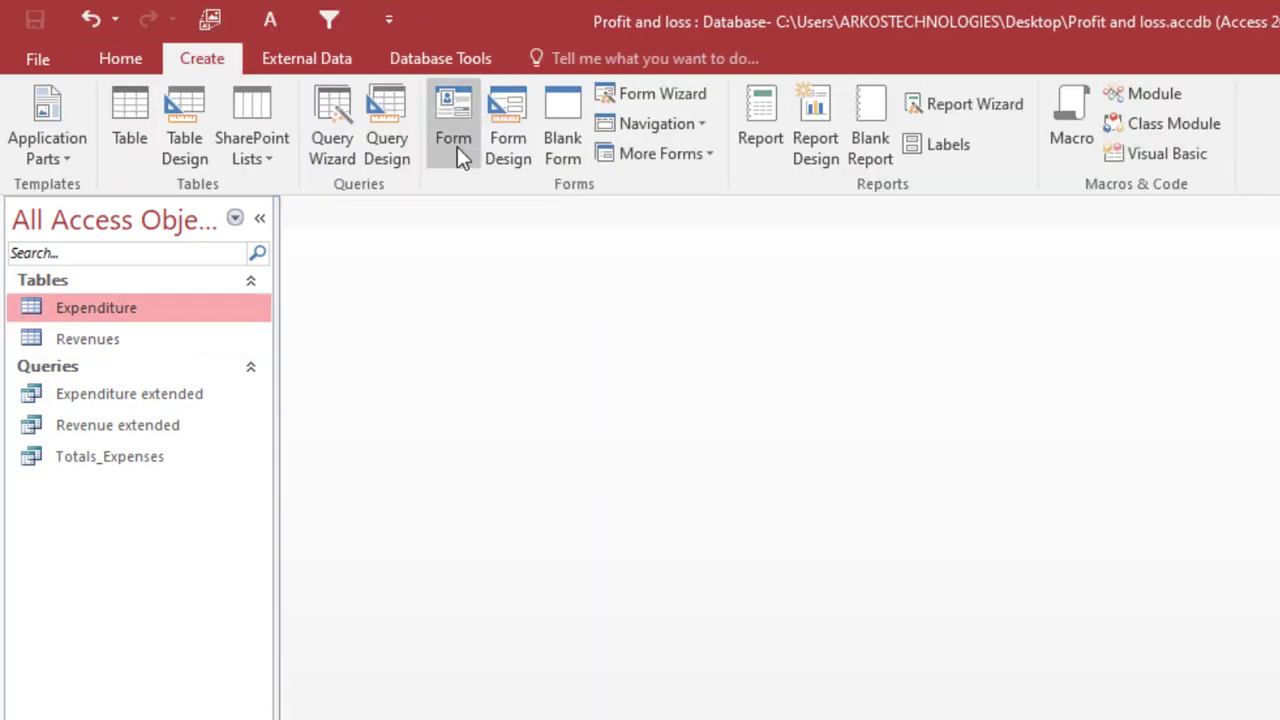
{"action": "left_click", "coordinate": [410, 153]}
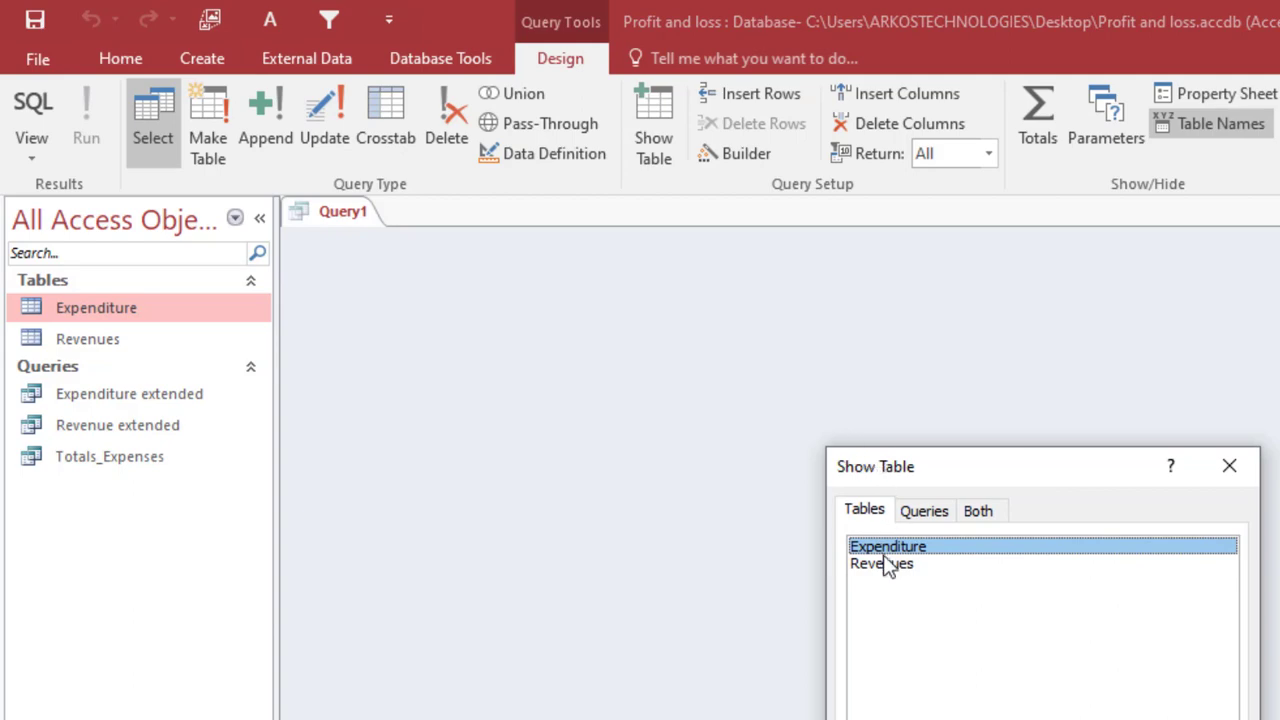
{"action": "double_click", "coordinate": [885, 565]}
{"action": "left_click", "coordinate": [1229, 466]}
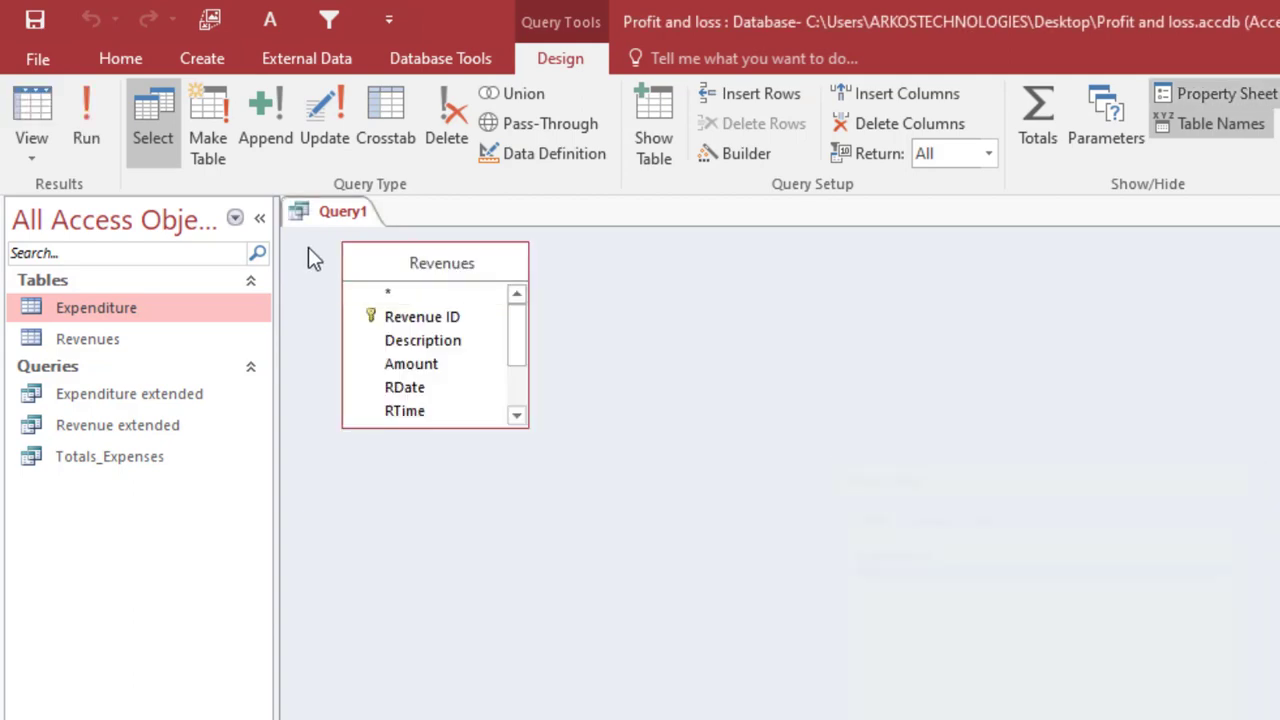
{"action": "double_click", "coordinate": [417, 343]}
{"action": "double_click", "coordinate": [415, 364]}
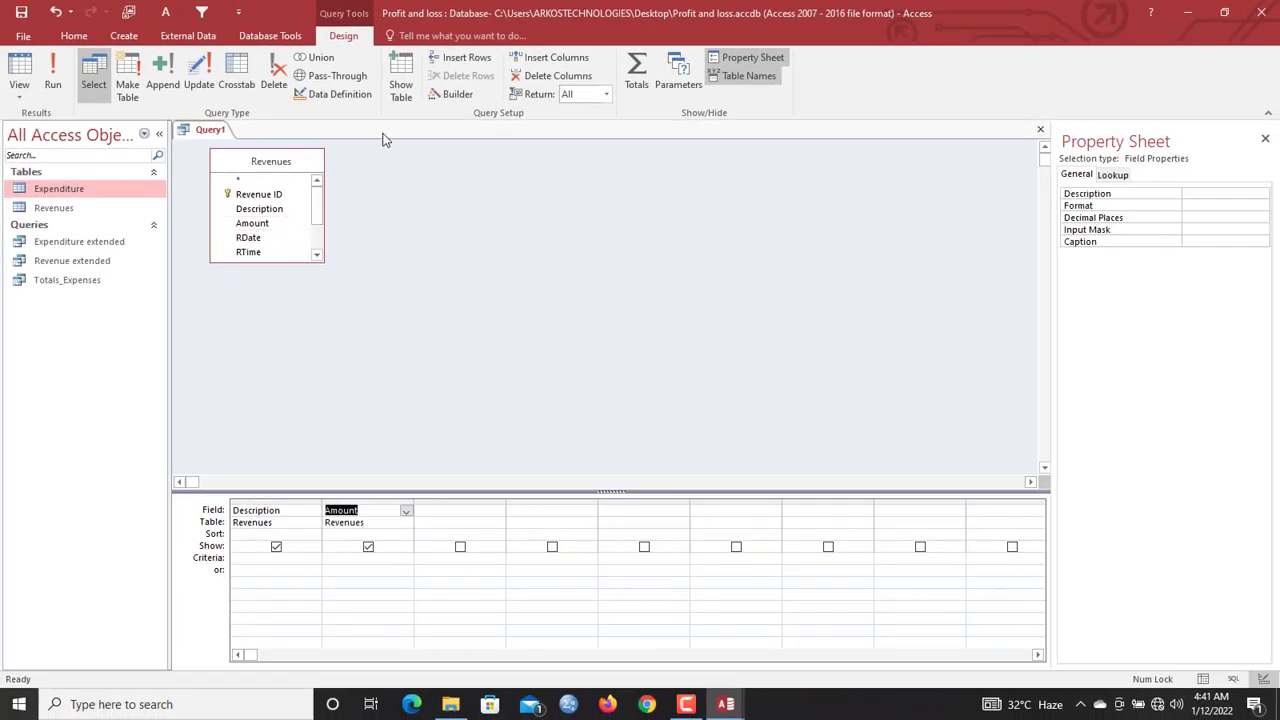
Turn on the Totals row in the revenue query and set the Amount total to Sum
{"action": "left_click", "coordinate": [636, 75]}
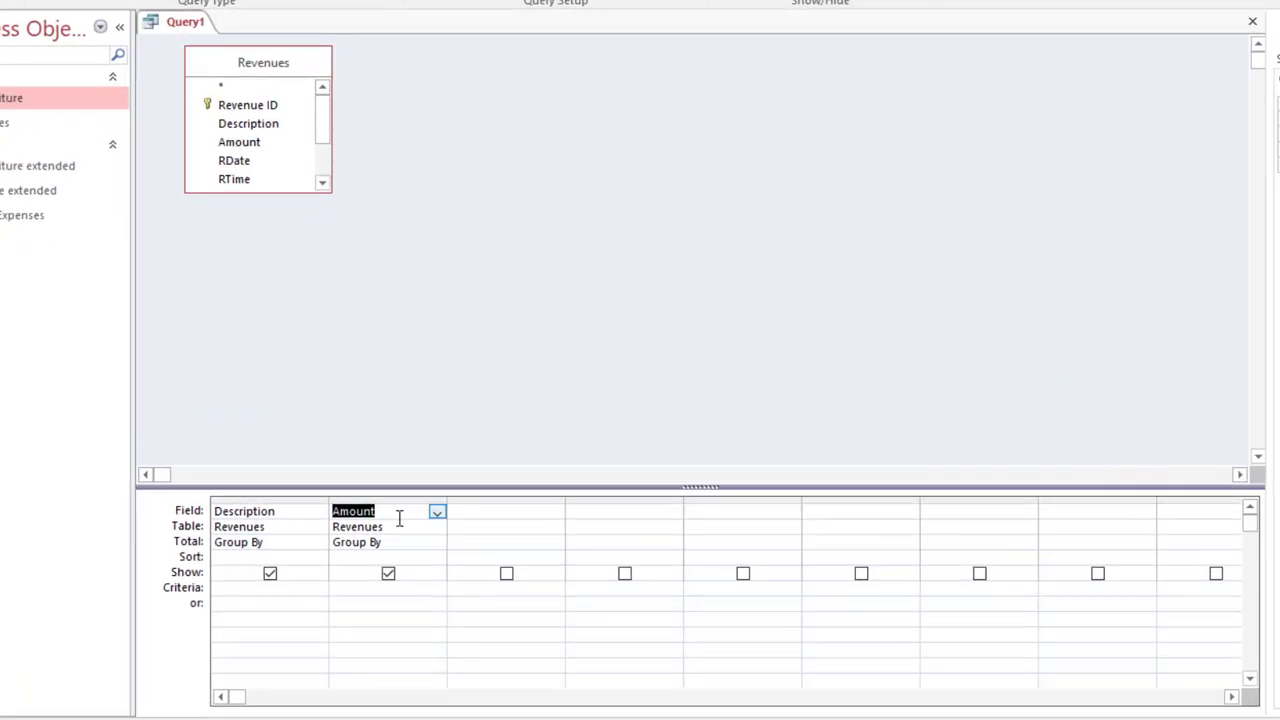
{"action": "left_click", "coordinate": [374, 537]}
{"action": "double_click", "coordinate": [432, 558]}
{"action": "type", "text": "sum"}
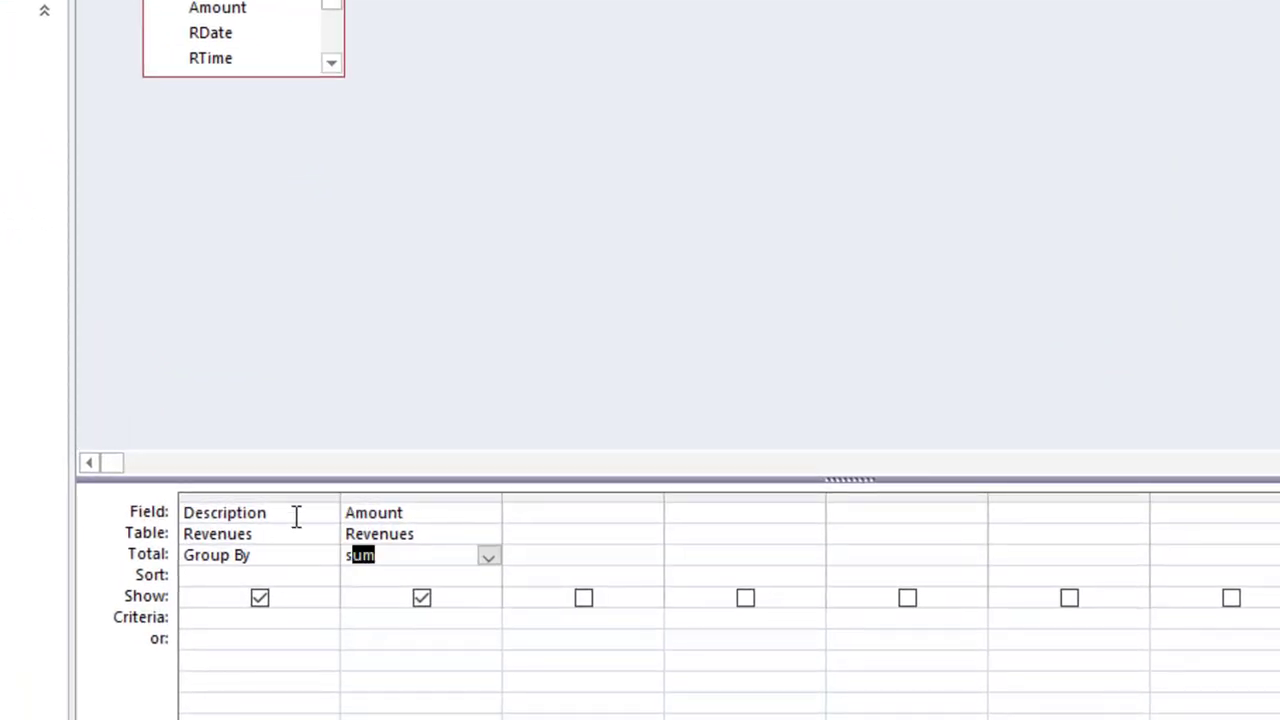
Save the revenue totals query as Totals_Revenue
{"action": "key", "text": "ctrl+s"}
{"action": "type", "text": "Total"}
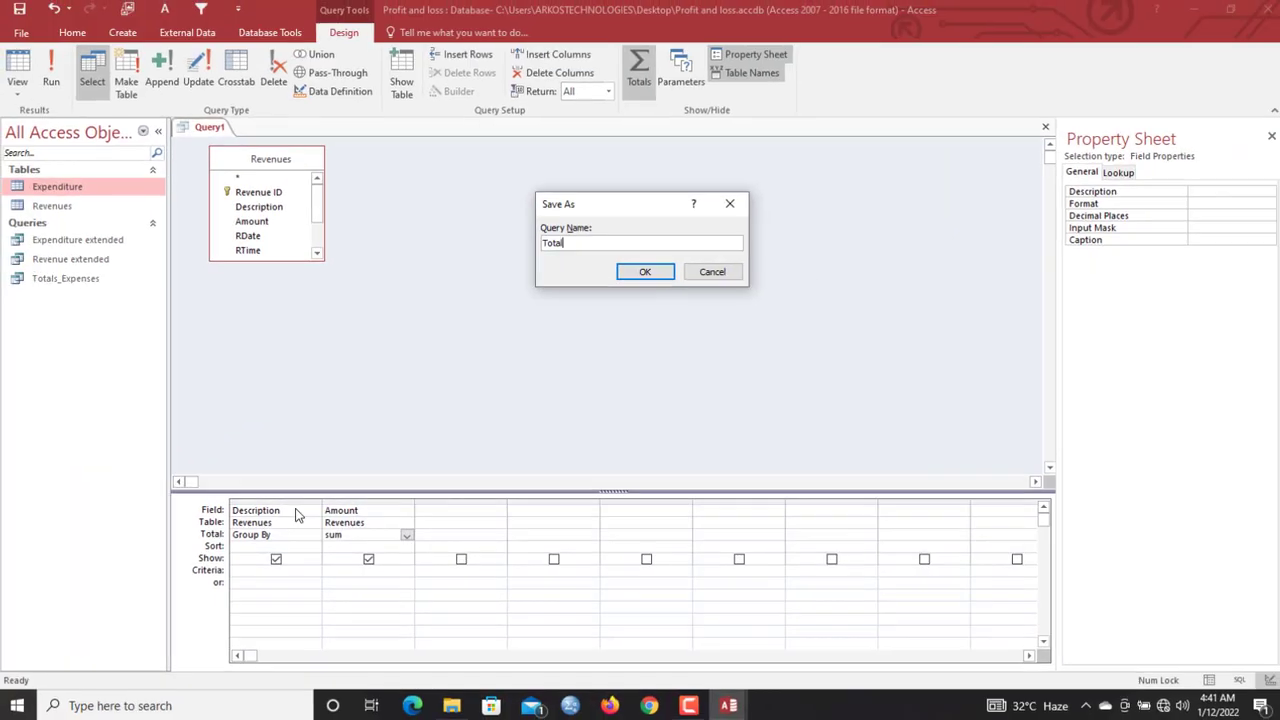
{"action": "type", "text": "s_Revenue"}
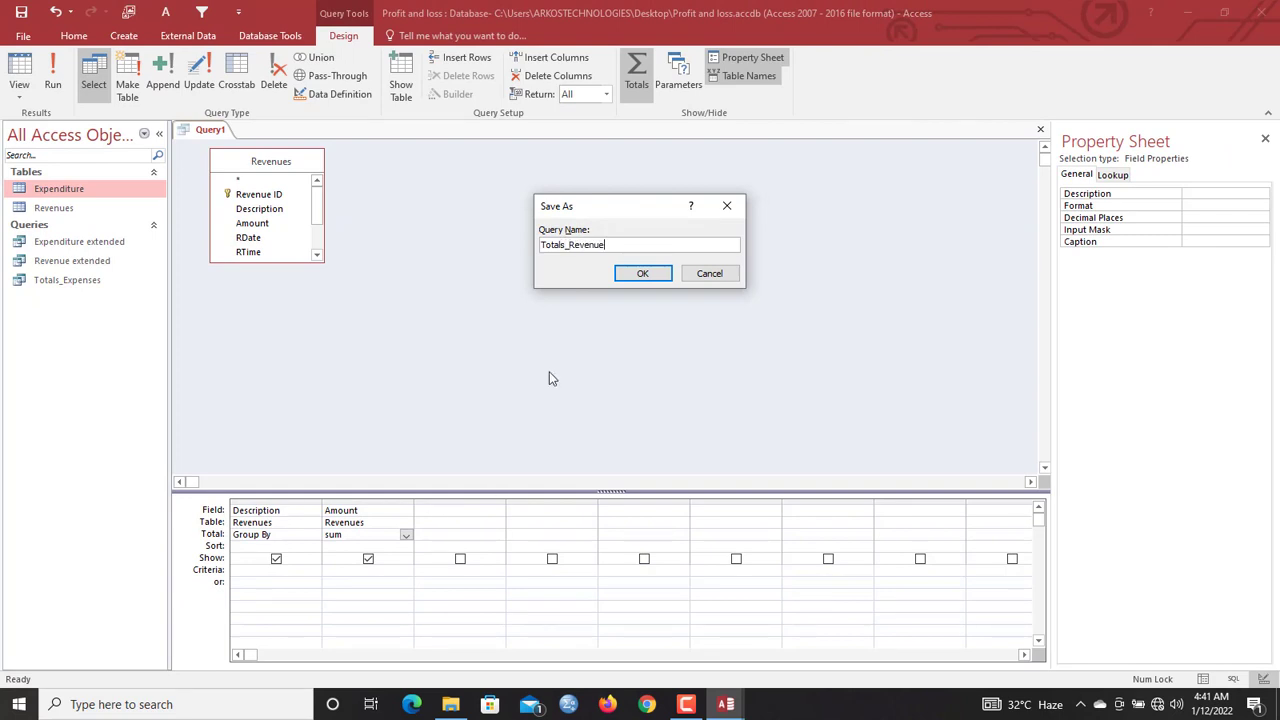
{"action": "left_click", "coordinate": [642, 276]}
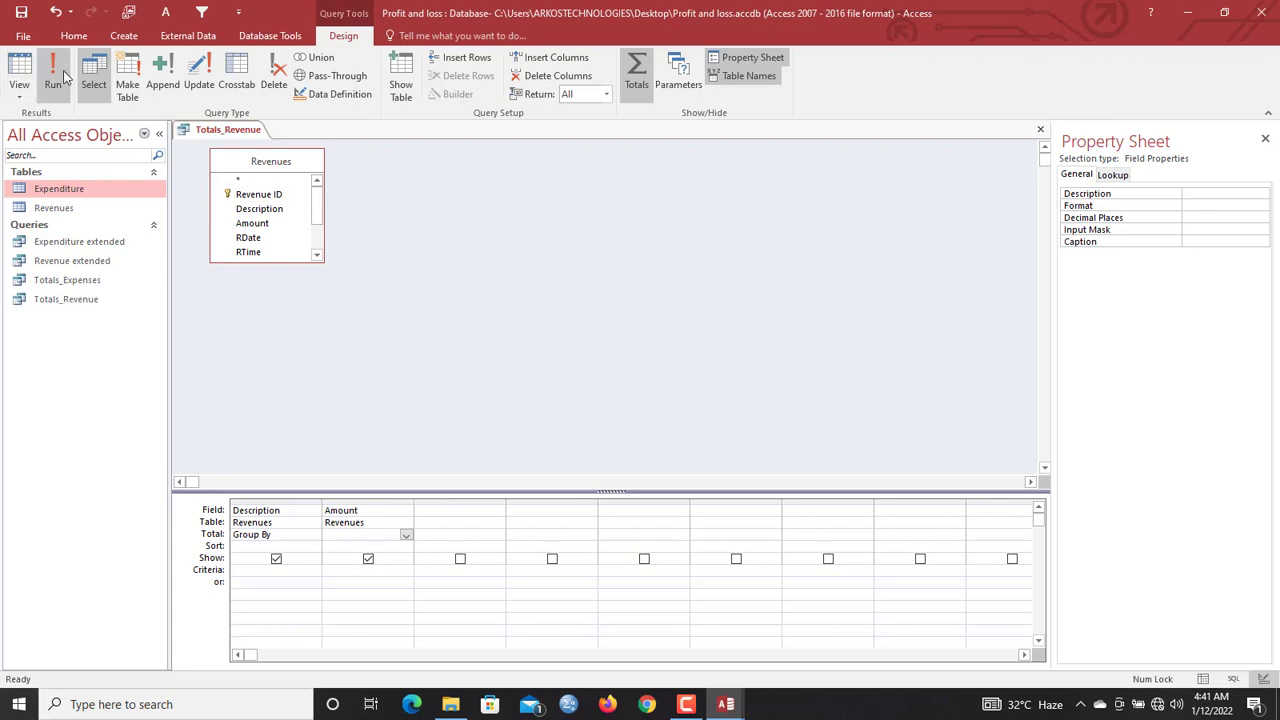
Run Totals_Revenue, fit the Description column to its contents, save the query, and close it
{"action": "left_click", "coordinate": [53, 80]}
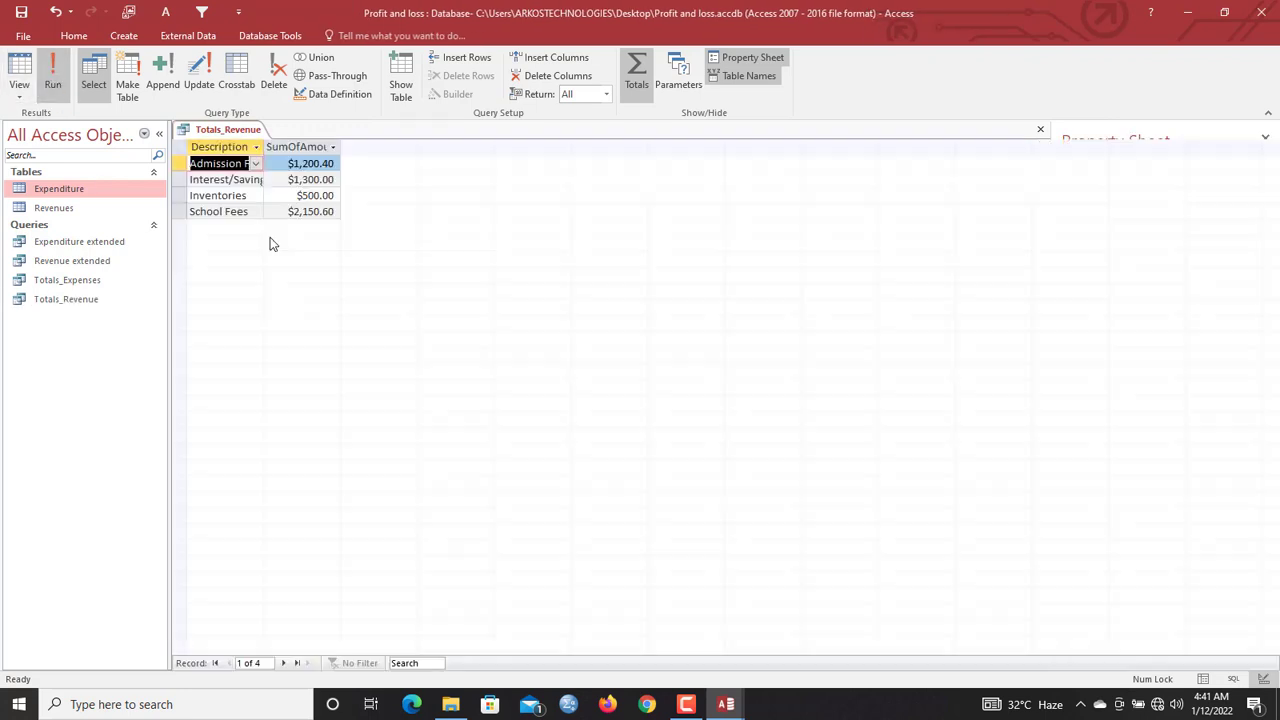
{"action": "double_click", "coordinate": [262, 146]}
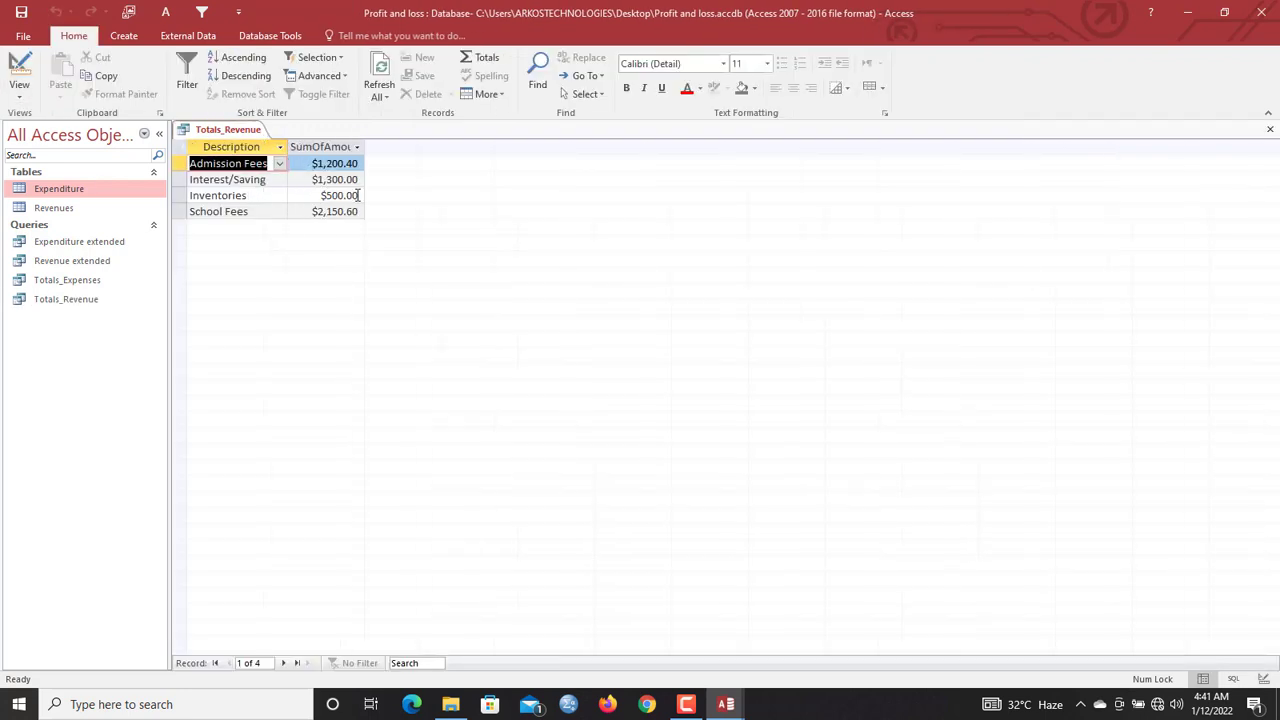
{"action": "right_click", "coordinate": [235, 130]}
{"action": "left_click", "coordinate": [276, 146]}
{"action": "right_click", "coordinate": [232, 134]}
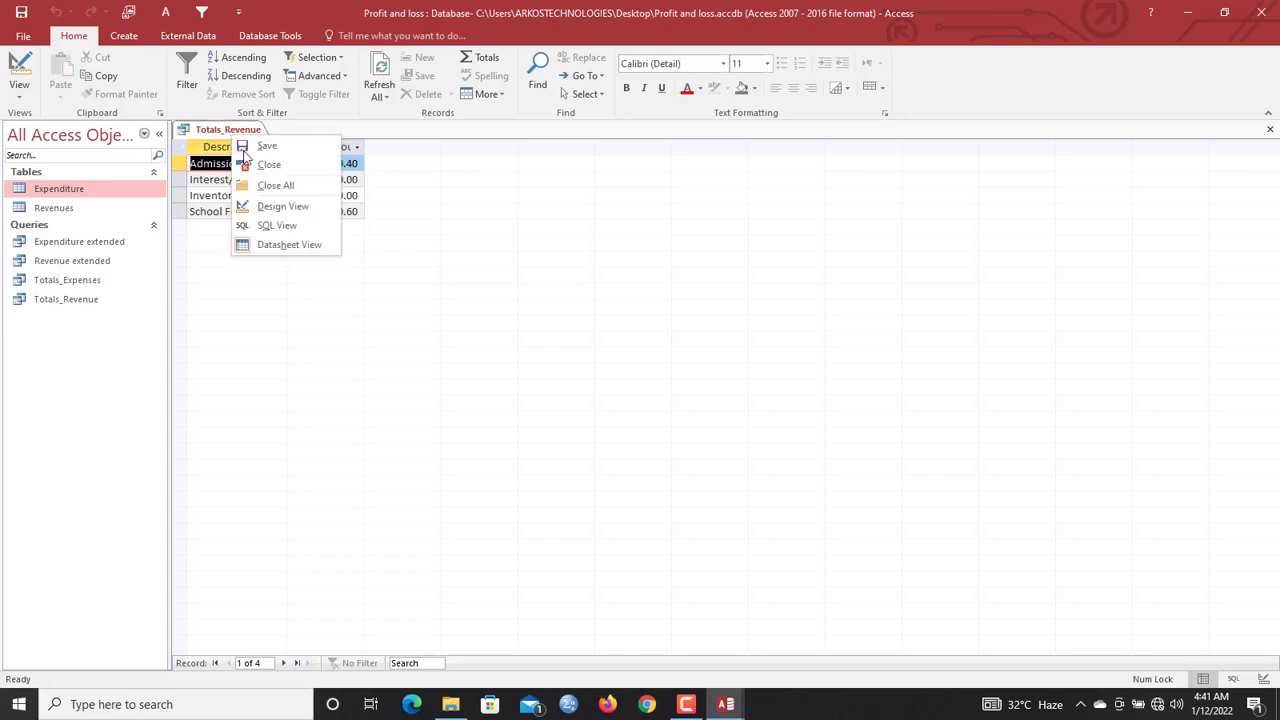
{"action": "left_click", "coordinate": [275, 185]}
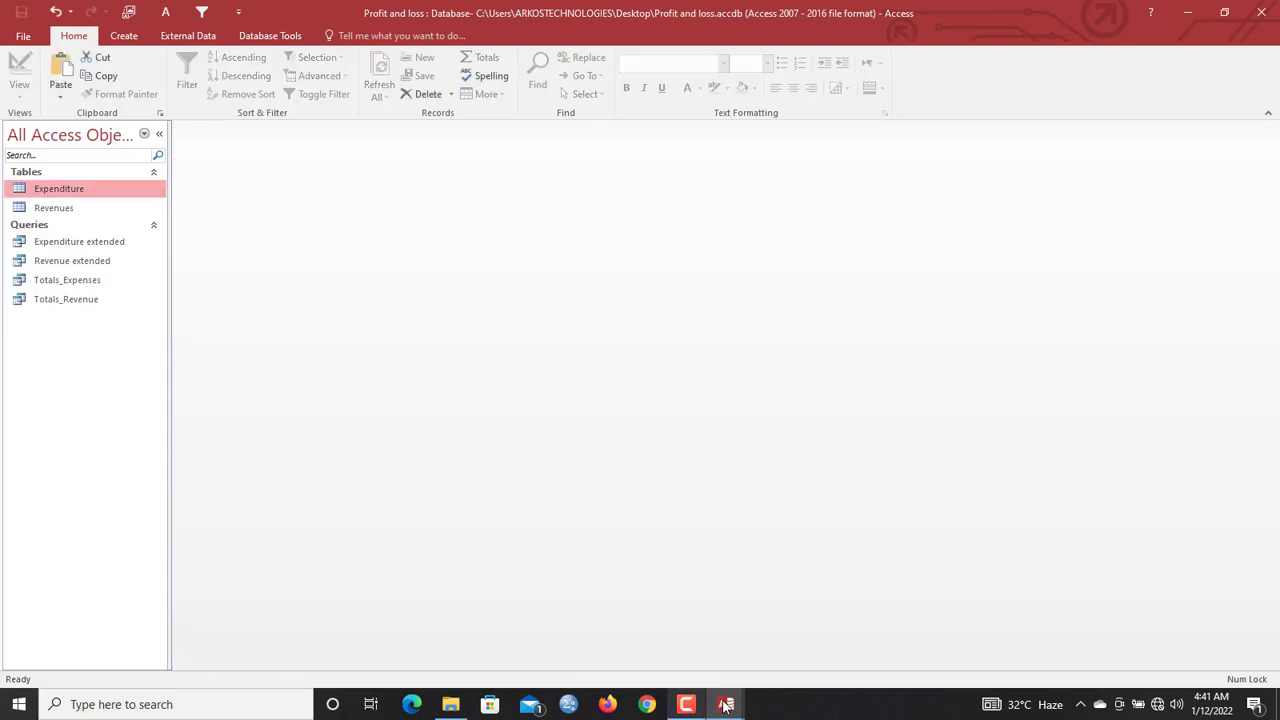
{"action": "left_click", "coordinate": [684, 705]}
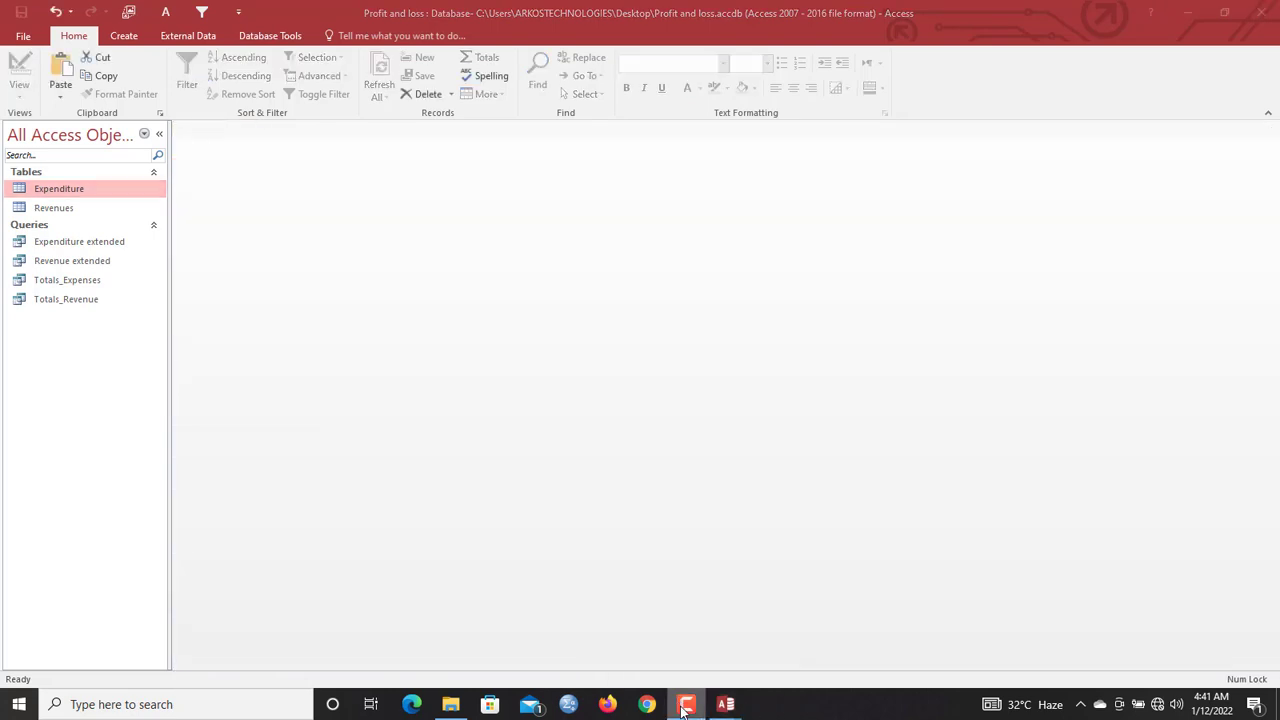
{"action": "right_click", "coordinate": [685, 708]}
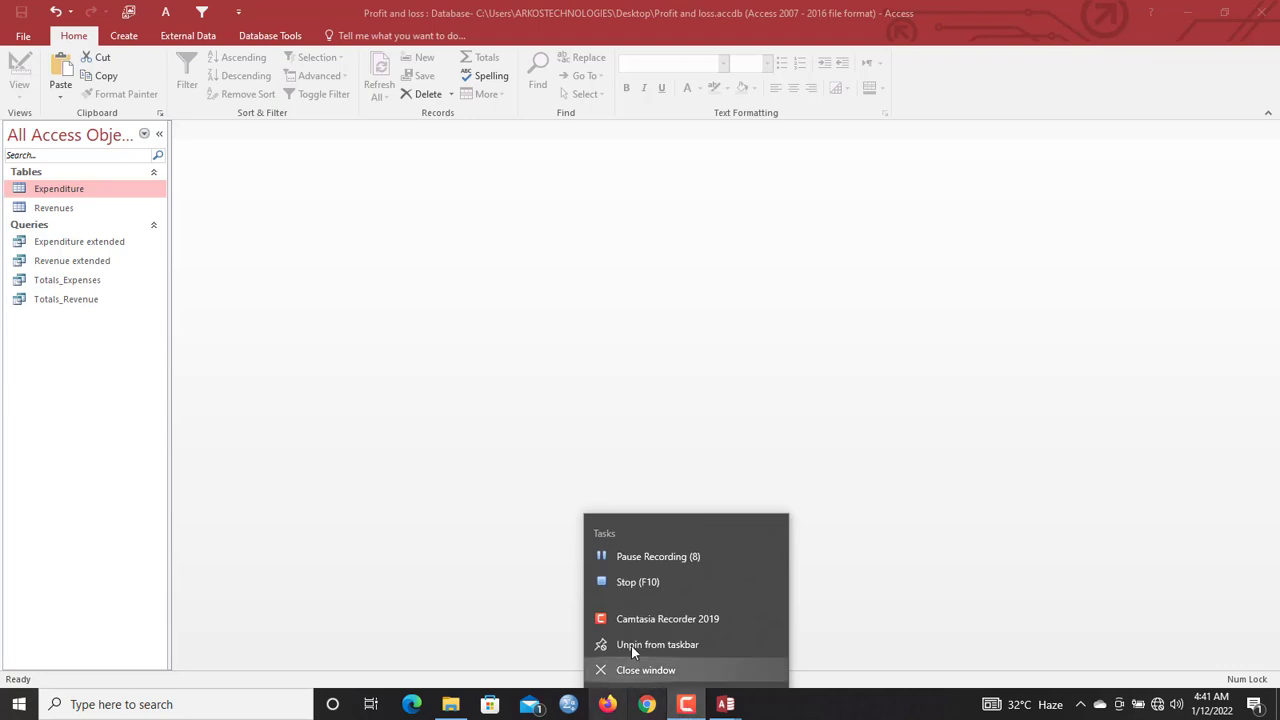
{"action": "left_click", "coordinate": [670, 561]}
{"action": "mouse_move", "coordinate": [684, 711]}
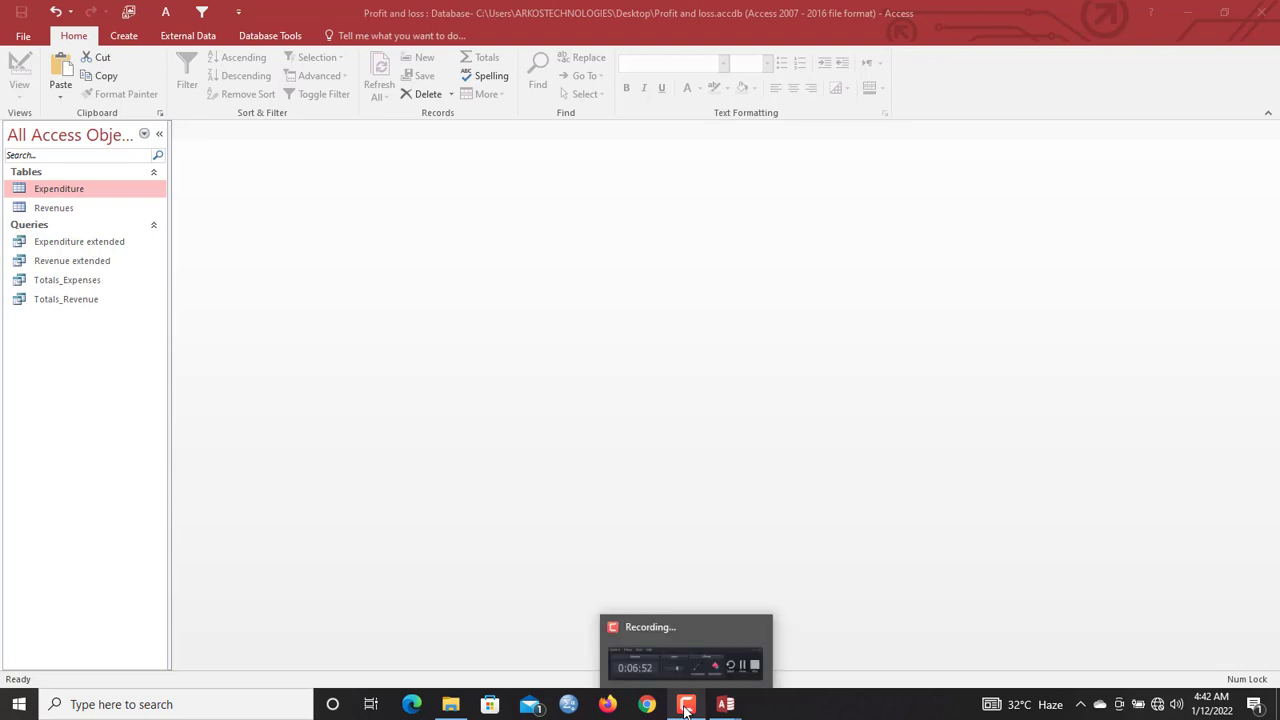
Open the Totals_Revenue and Totals_Expenses queries to review their grouped amounts, and close both
{"action": "double_click", "coordinate": [71, 302]}
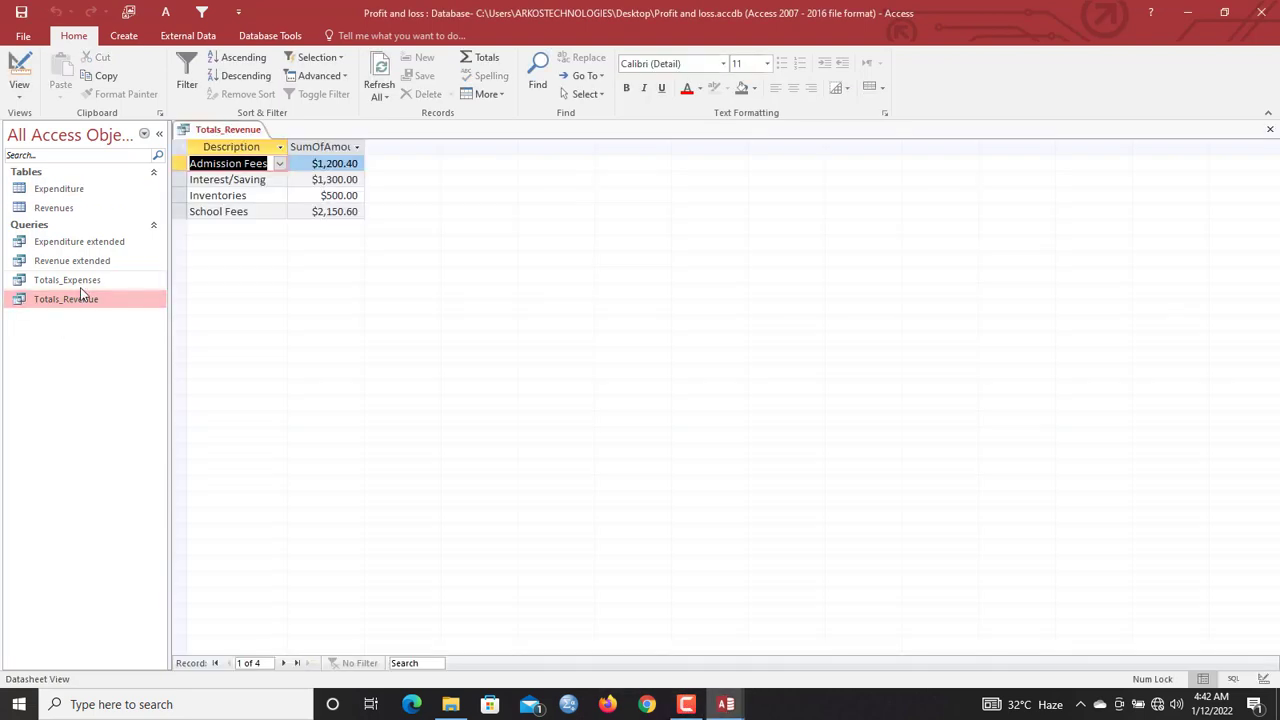
{"action": "double_click", "coordinate": [84, 289]}
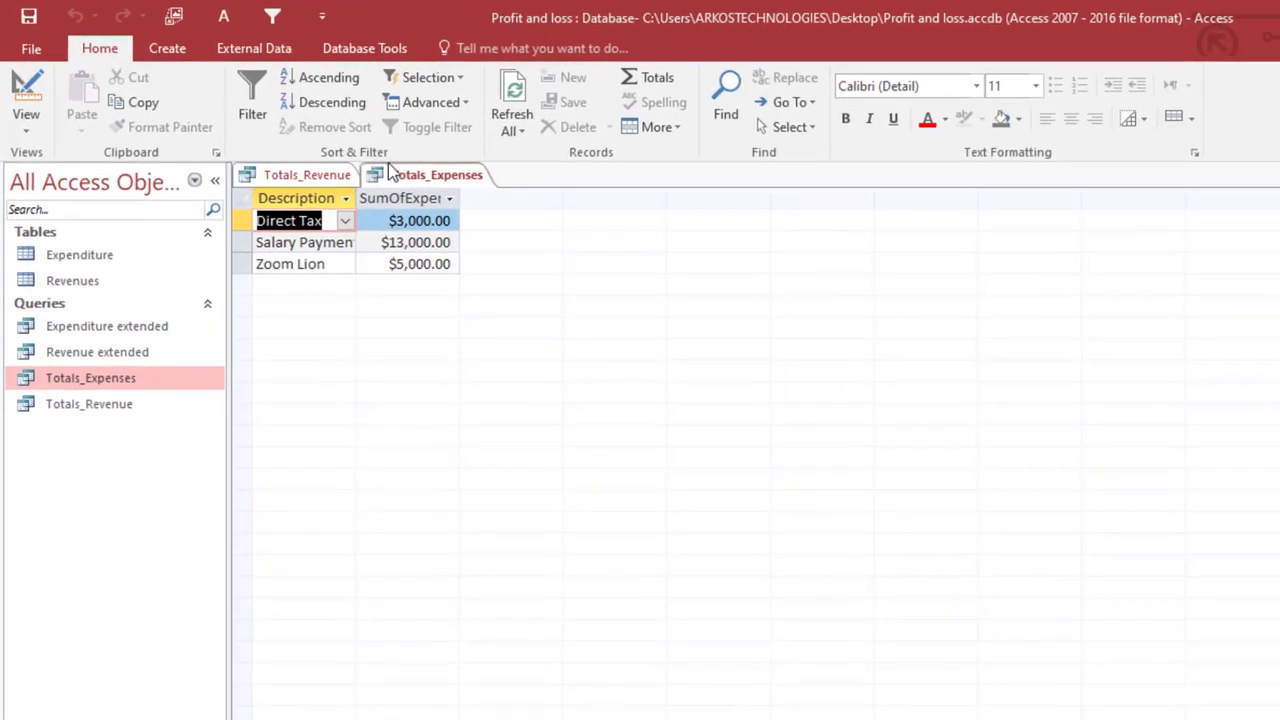
{"action": "right_click", "coordinate": [400, 180]}
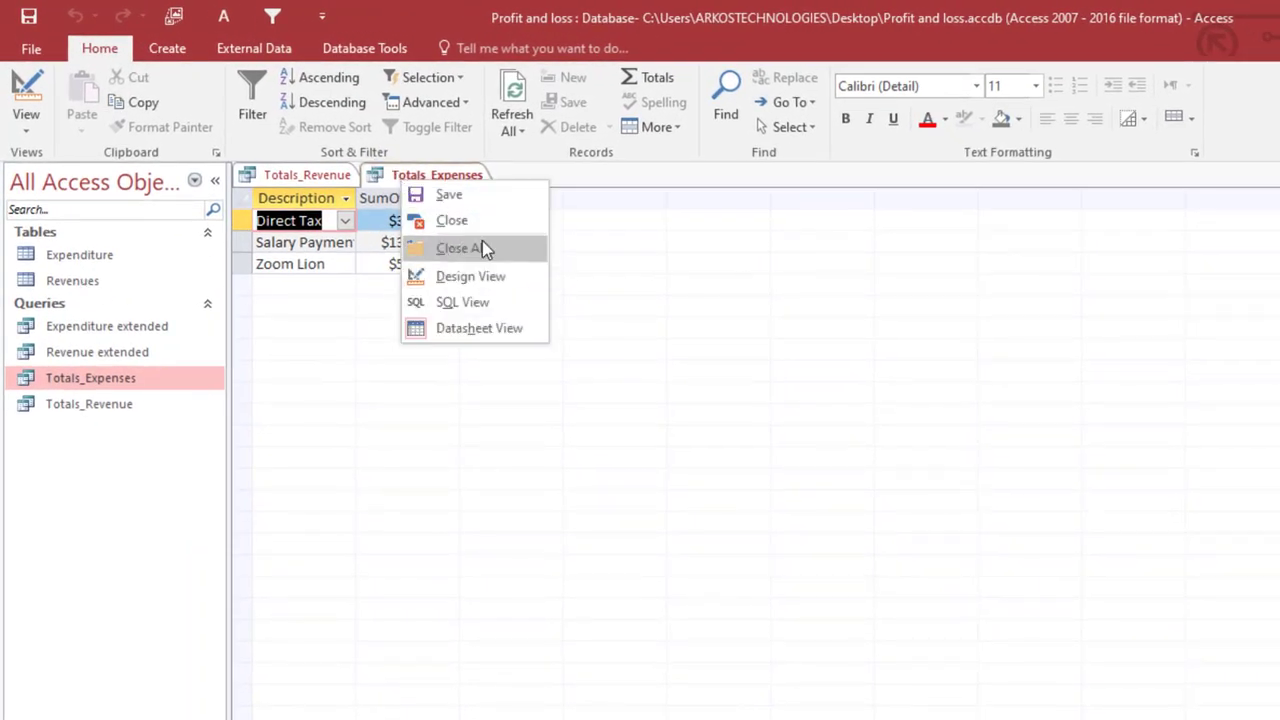
{"action": "left_click", "coordinate": [478, 248]}
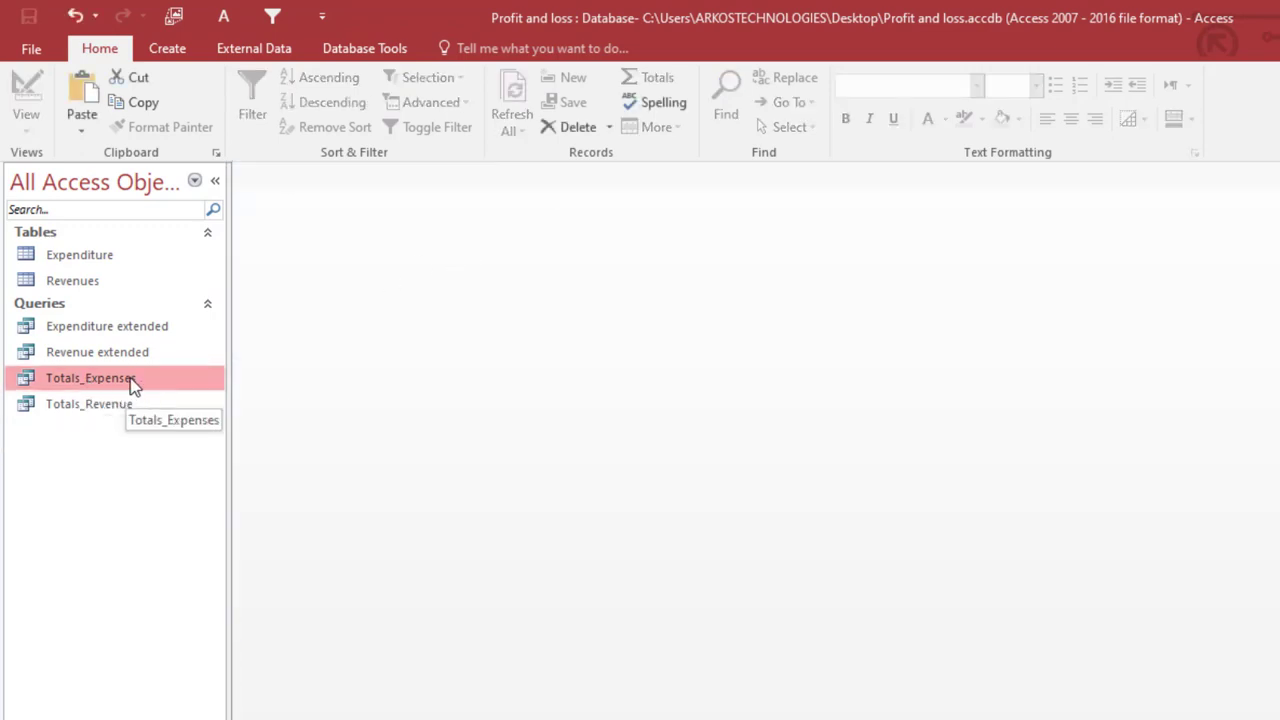
Open the Totals_Expenses query and start a Report Wizard report on it that includes all its fields
{"action": "left_click", "coordinate": [116, 405]}
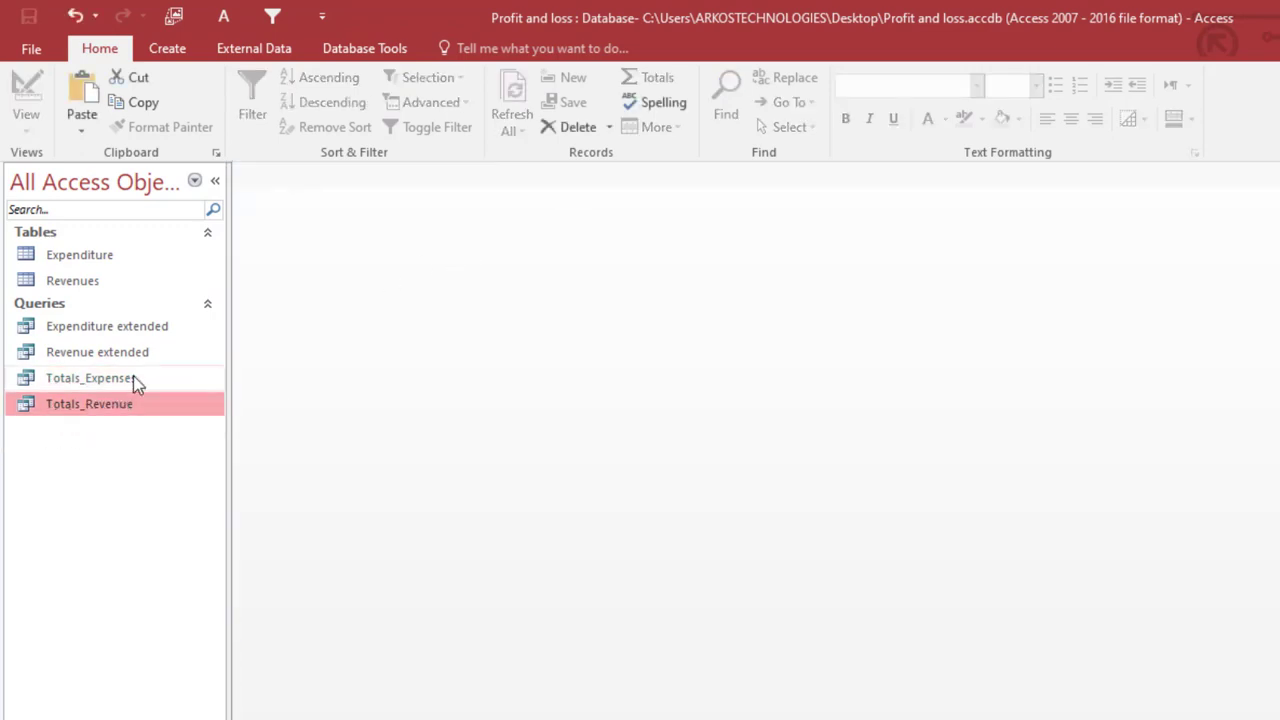
{"action": "left_click", "coordinate": [110, 379]}
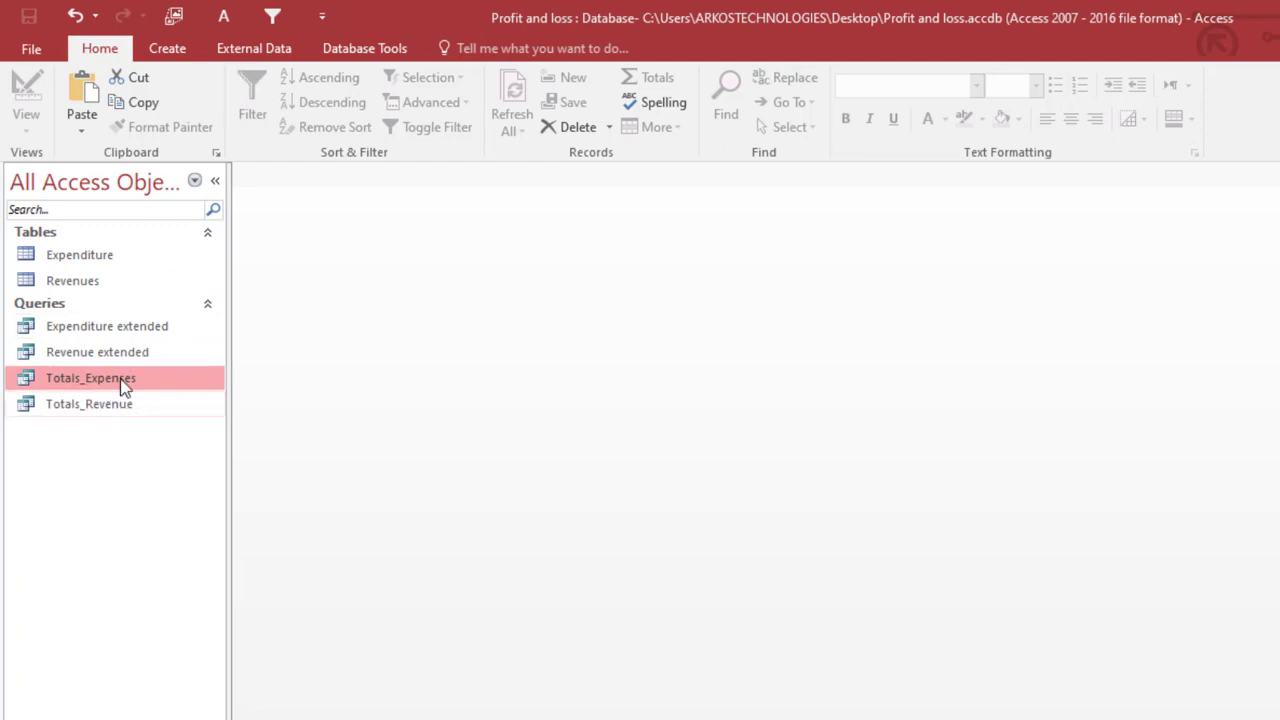
{"action": "double_click", "coordinate": [119, 377]}
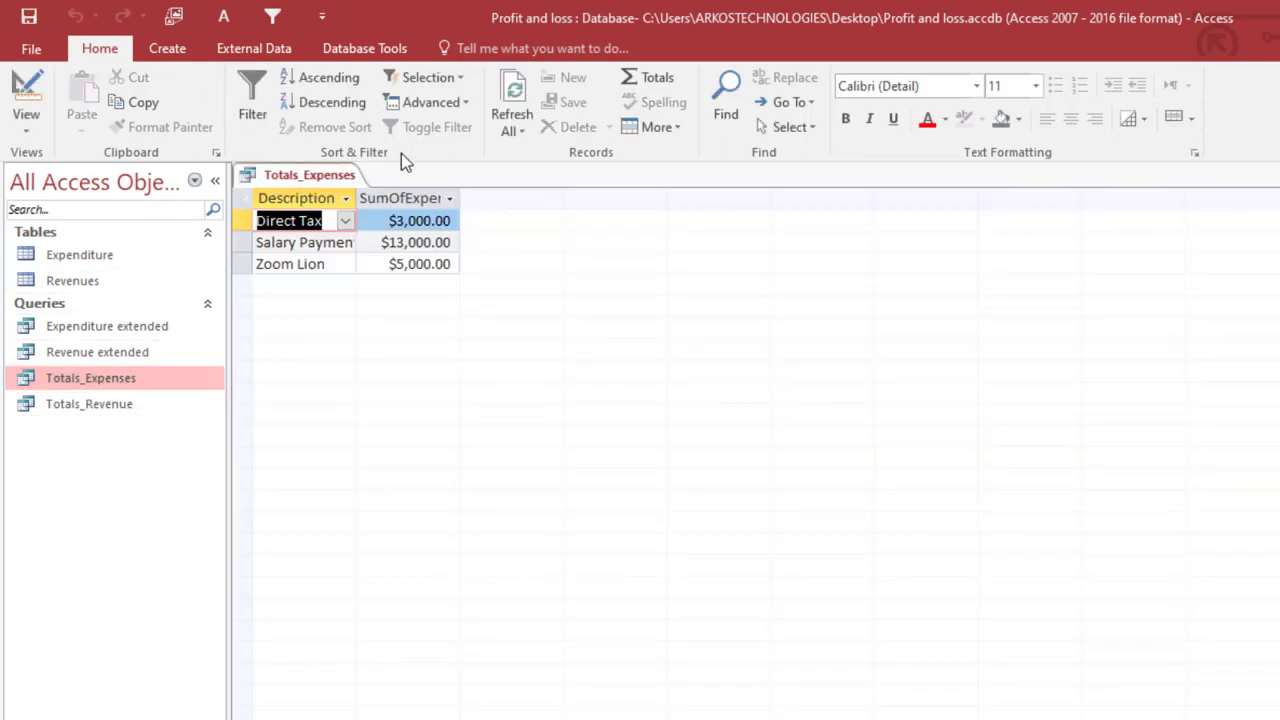
{"action": "left_click", "coordinate": [187, 48]}
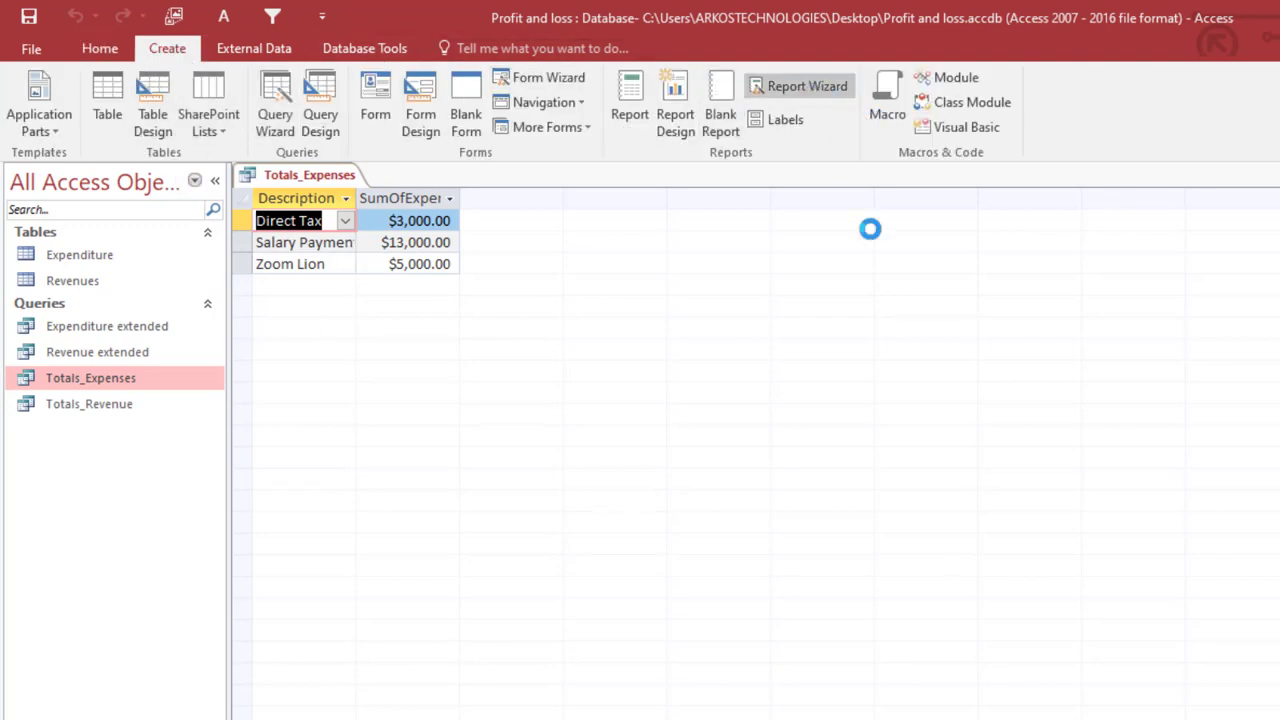
{"action": "left_click", "coordinate": [828, 421]}
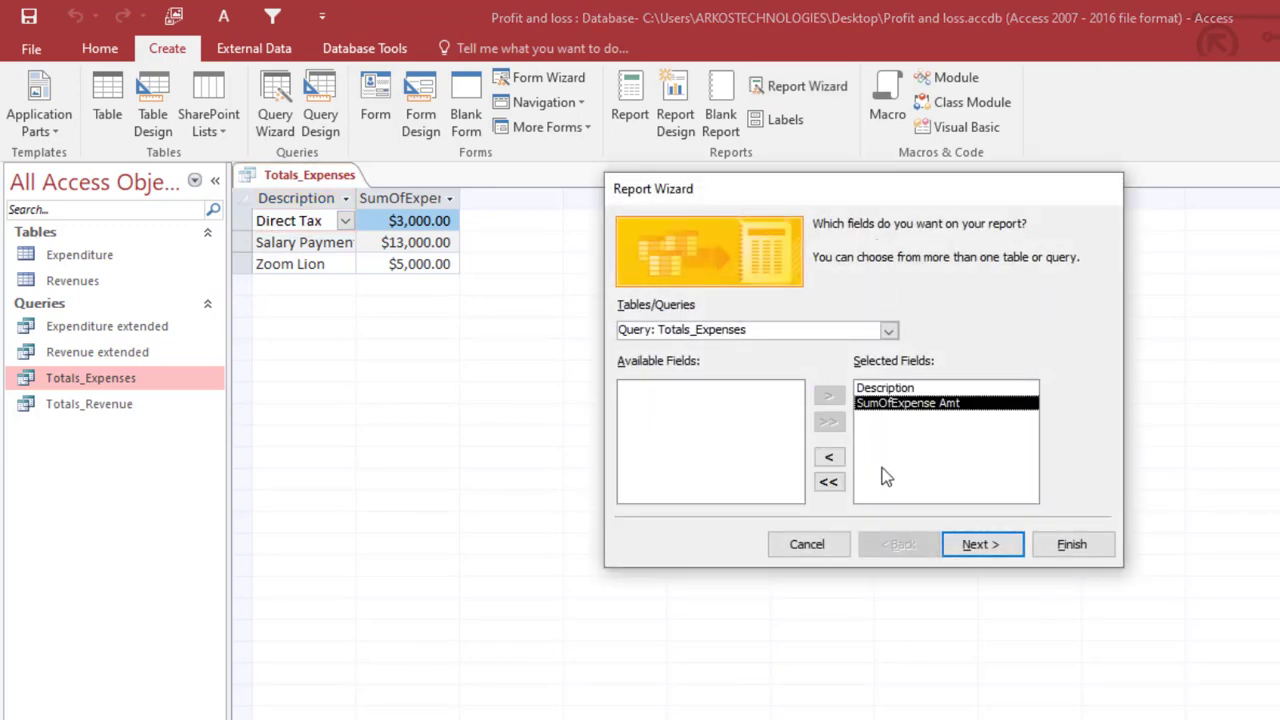
{"action": "left_click", "coordinate": [985, 544]}
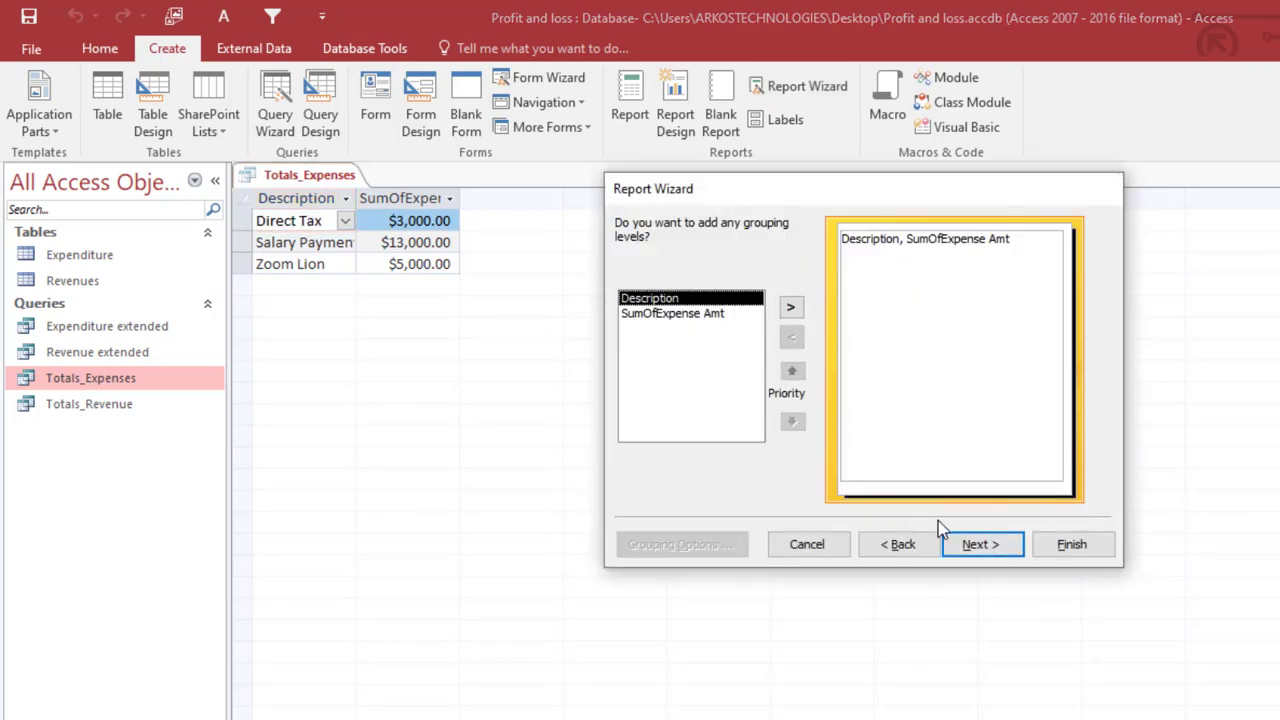
Add no grouping levels, choose one field for ascending sorting, and keep the tabular layout in portrait orientation
{"action": "left_click", "coordinate": [960, 547]}
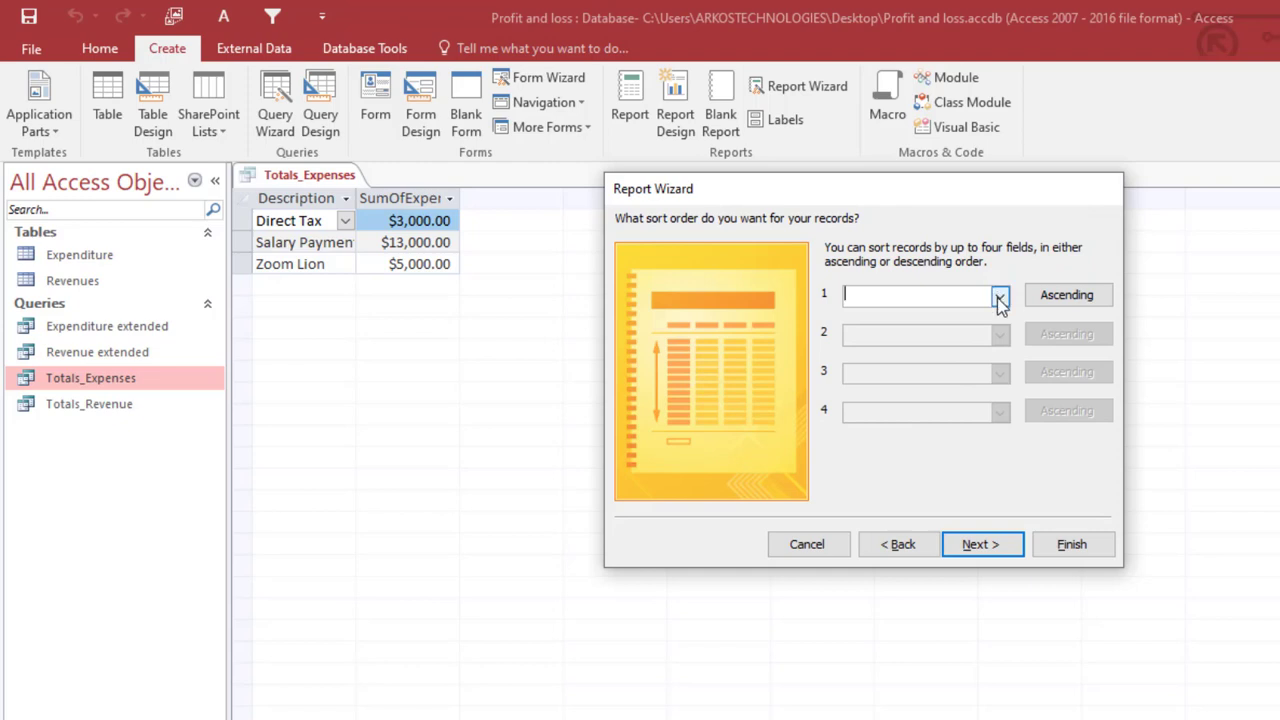
{"action": "left_click", "coordinate": [999, 294]}
{"action": "left_click", "coordinate": [875, 331]}
{"action": "left_click", "coordinate": [982, 544]}
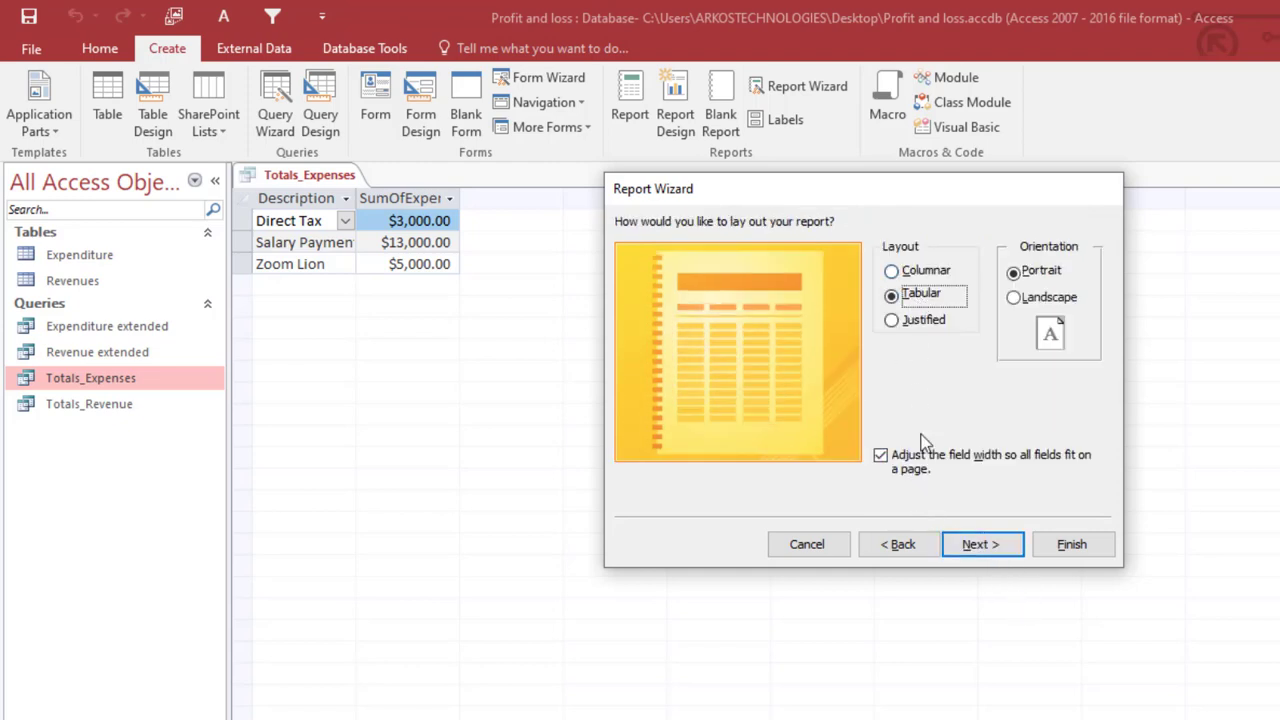
{"action": "left_click", "coordinate": [972, 545]}
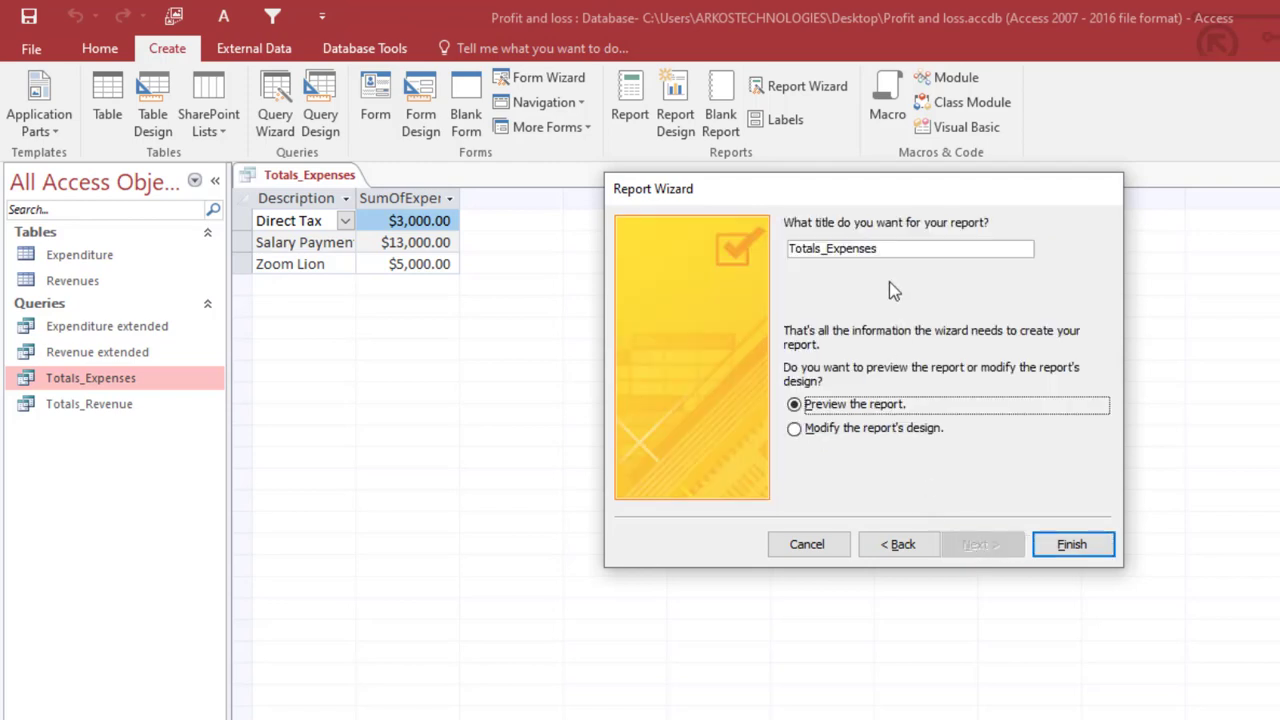
Keep the report title Totals_Expenses and finish the wizard with the option to preview the report
{"action": "left_click", "coordinate": [833, 428]}
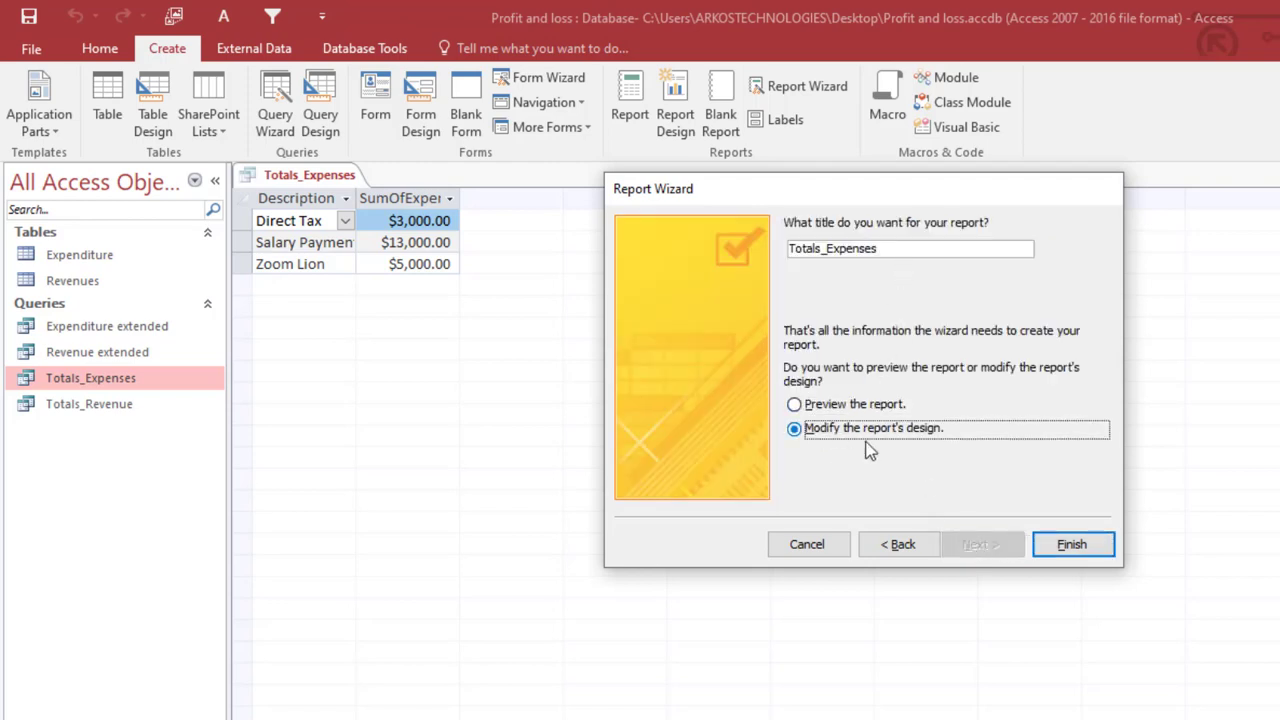
{"action": "left_click", "coordinate": [889, 409]}
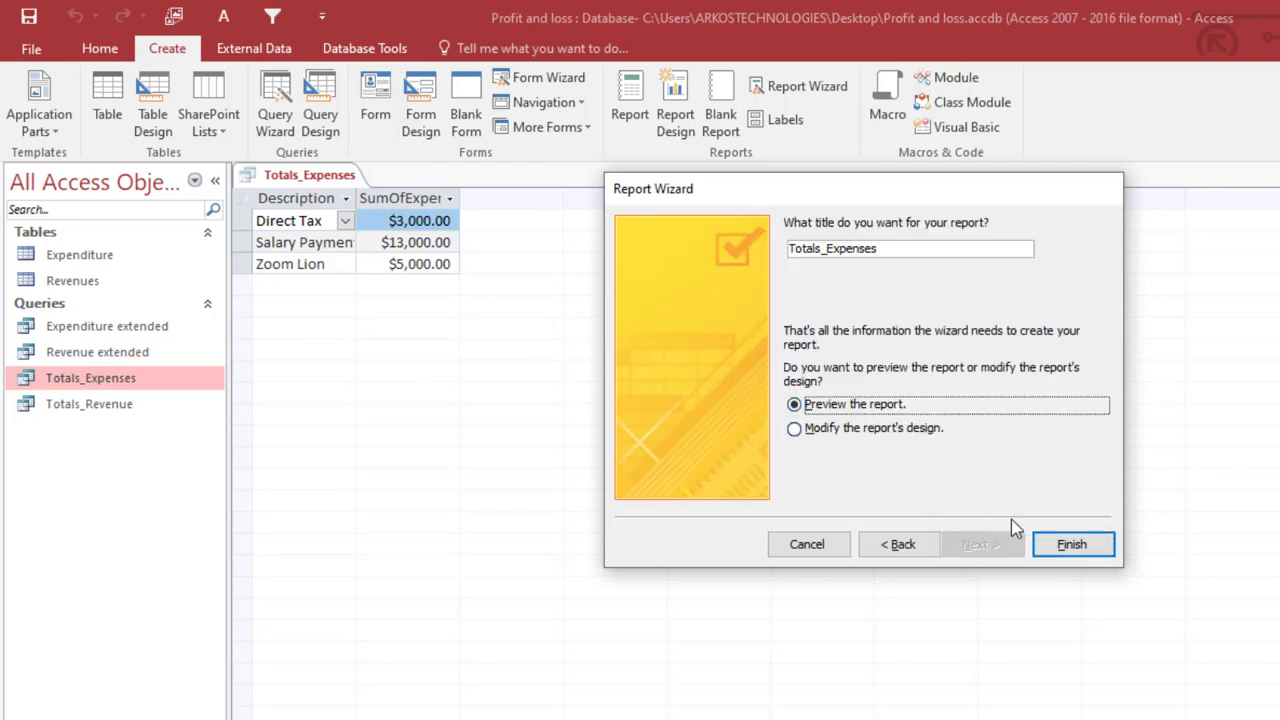
{"action": "left_click", "coordinate": [1078, 548]}
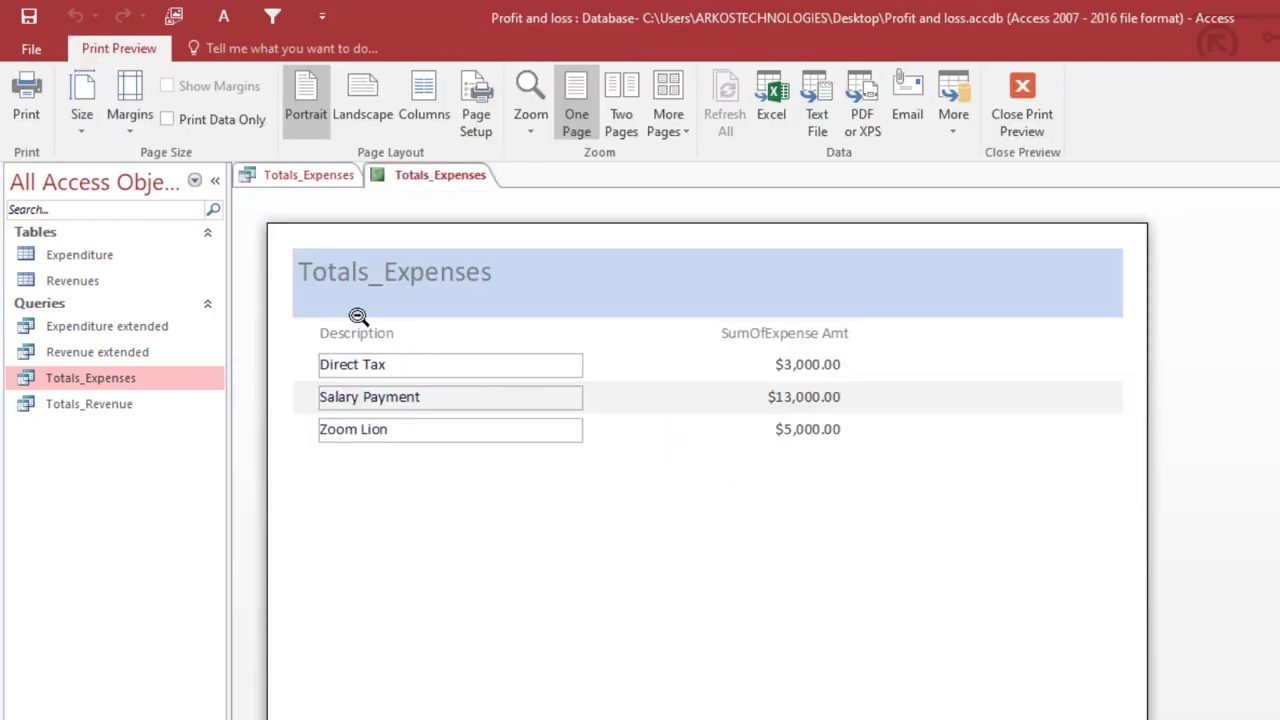
Switch the Totals_Expenses report to Design view and change the report header title to Expenses
{"action": "right_click", "coordinate": [441, 184]}
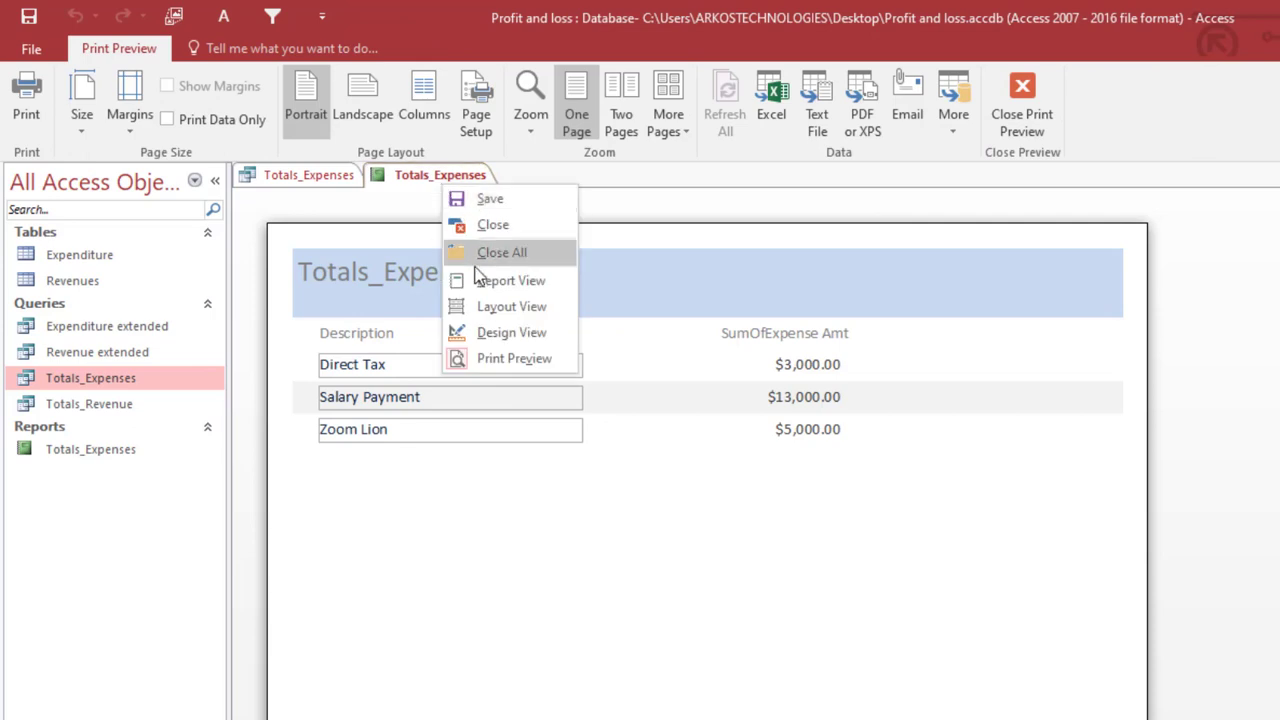
{"action": "left_click", "coordinate": [508, 337]}
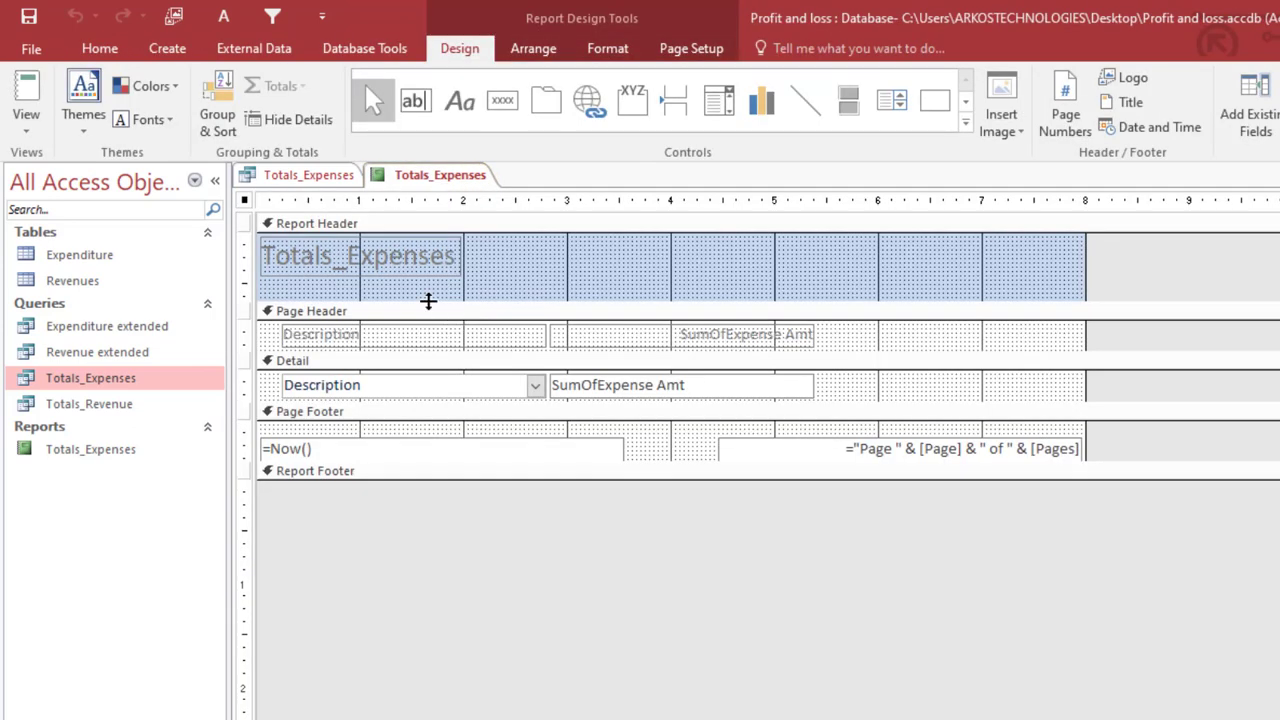
{"action": "left_click", "coordinate": [449, 256]}
{"action": "double_click", "coordinate": [449, 256]}
{"action": "left_click", "coordinate": [449, 256]}
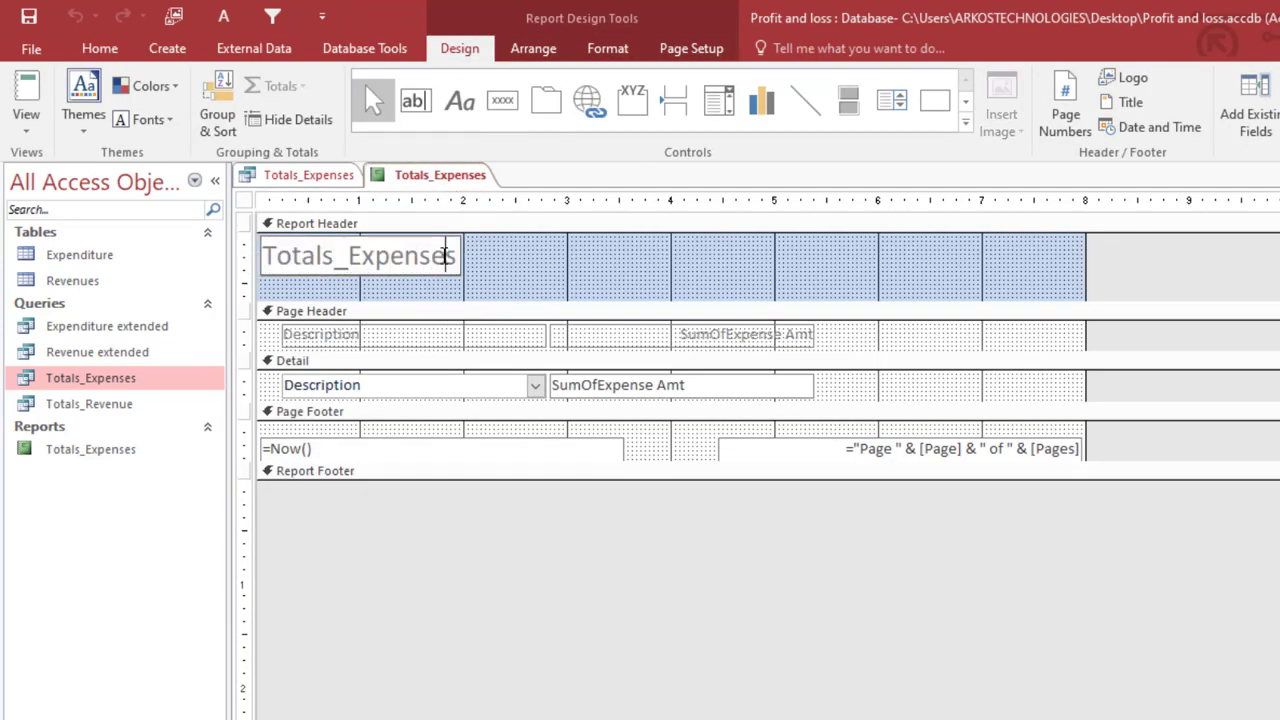
{"action": "left_click_drag", "start_coordinate": [459, 262], "coordinate": [264, 257]}
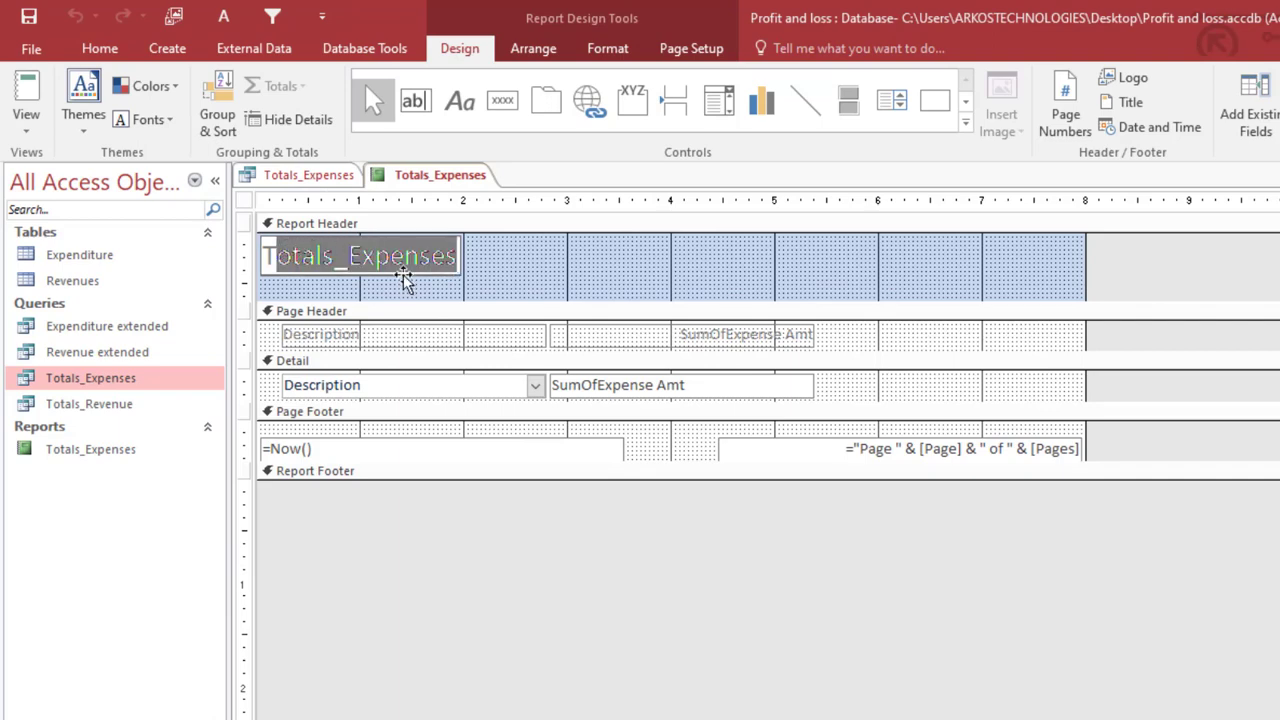
{"action": "key", "text": "BackSpace"}
{"action": "type", "text": "Expenses"}
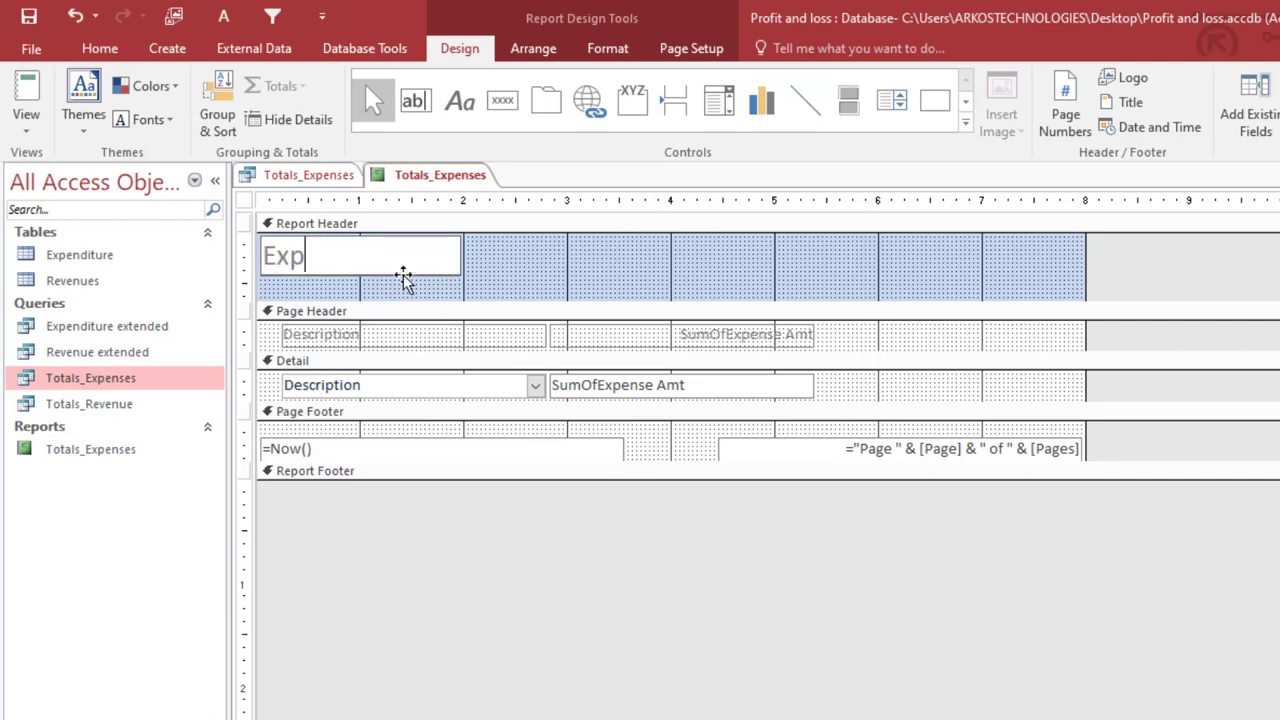
{"action": "left_click", "coordinate": [500, 277]}
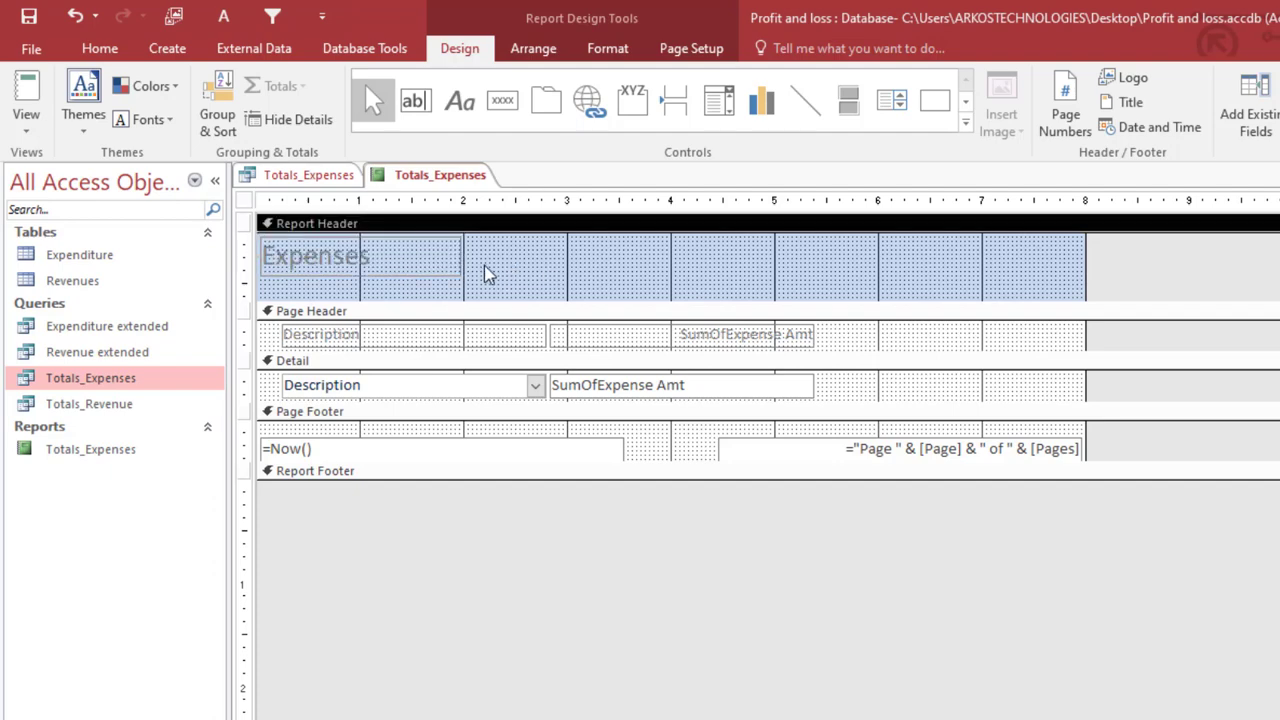
Move the Expenses title label down to the report header's lower edge and right to about 0.3 inch
{"action": "left_click", "coordinate": [457, 271]}
{"action": "key", "text": "Down"}
{"action": "key", "text": "Down"}
{"action": "key", "text": "Down"}
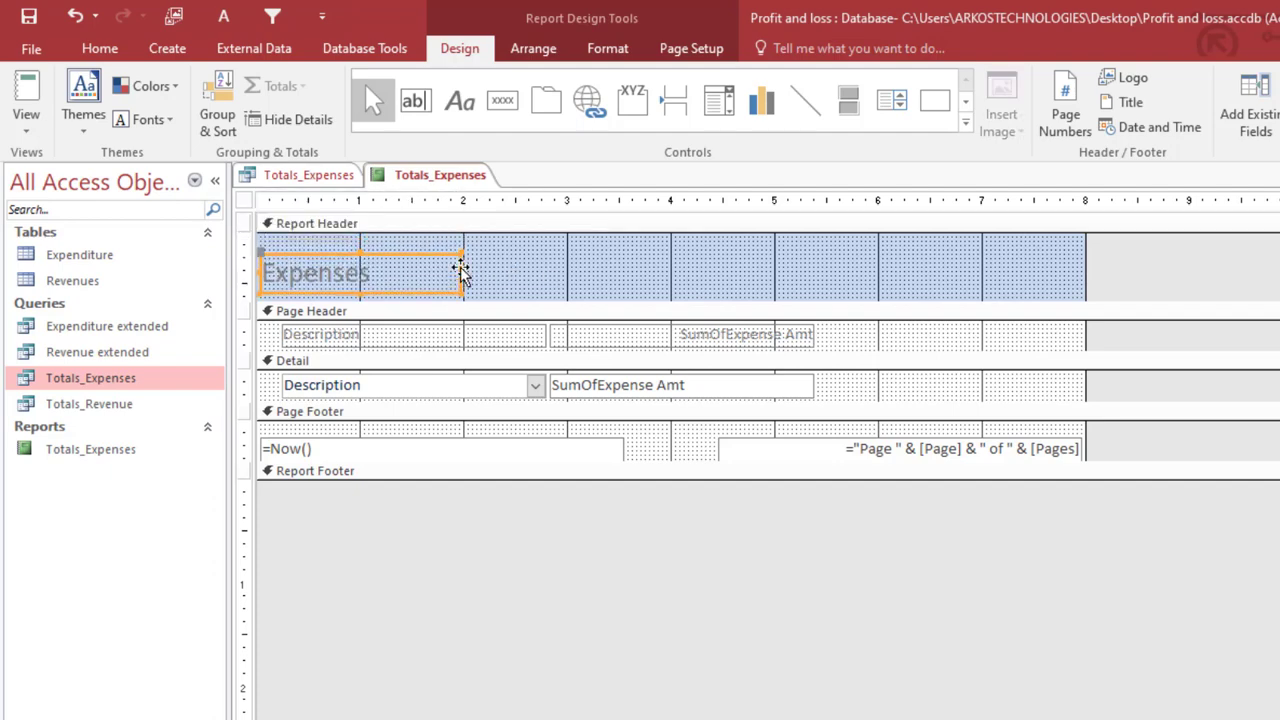
{"action": "left_click", "coordinate": [463, 327]}
{"action": "left_click", "coordinate": [423, 280]}
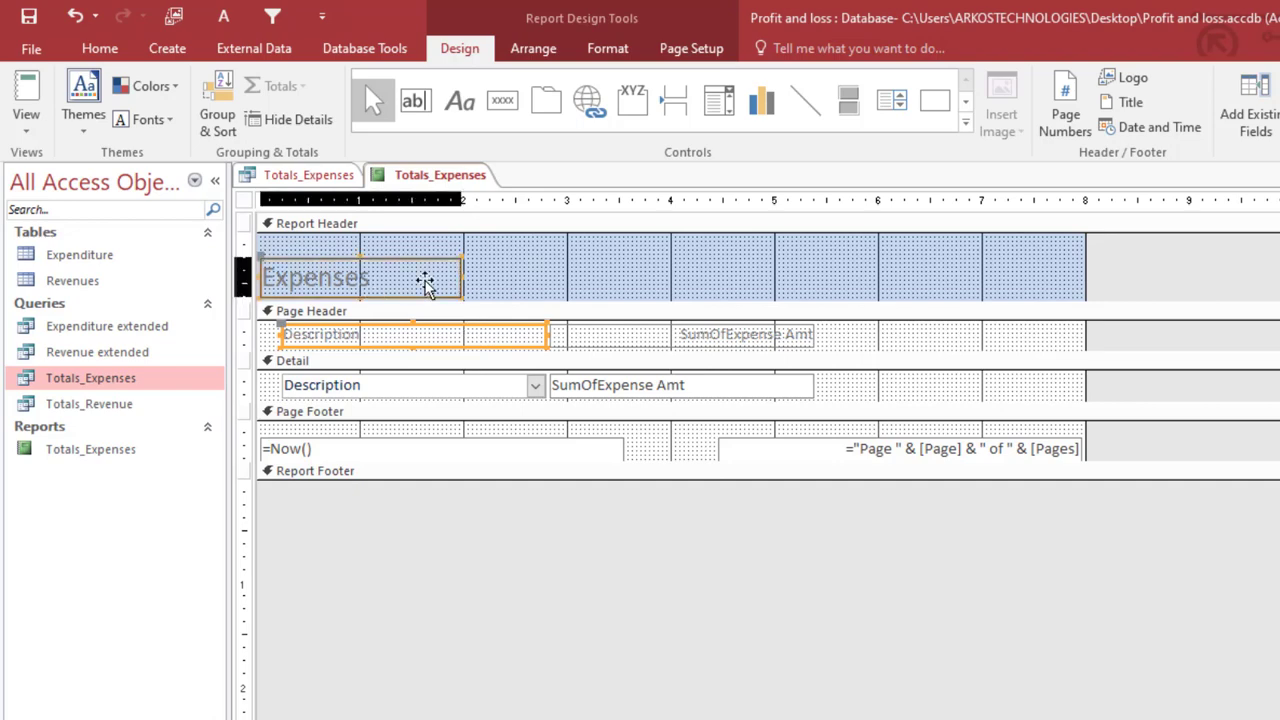
{"action": "key", "text": "Right"}
{"action": "key", "text": "Right"}
{"action": "key", "text": "Right"}
{"action": "key", "text": "Right"}
{"action": "key", "text": "Right"}
{"action": "key", "text": "Right"}
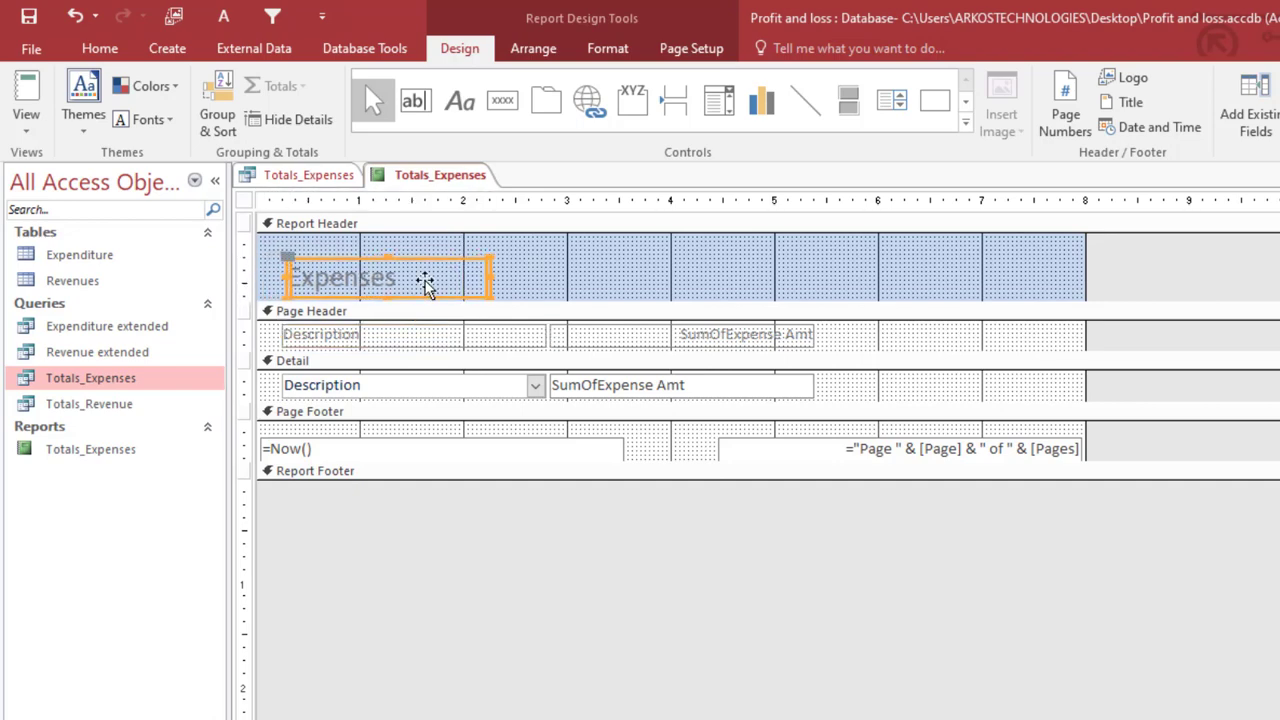
{"action": "left_click", "coordinate": [646, 294]}
Delete the date and page number controls from the page footer
{"action": "left_click", "coordinate": [835, 453]}
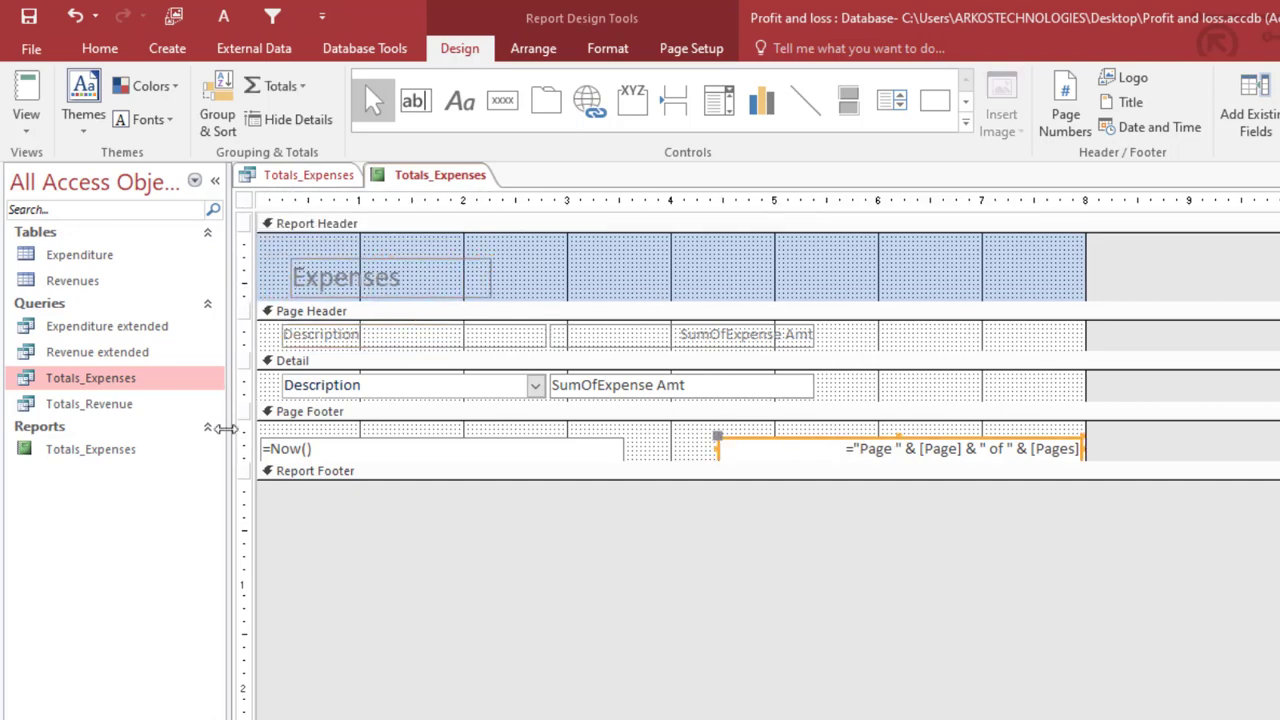
{"action": "left_click", "coordinate": [246, 450]}
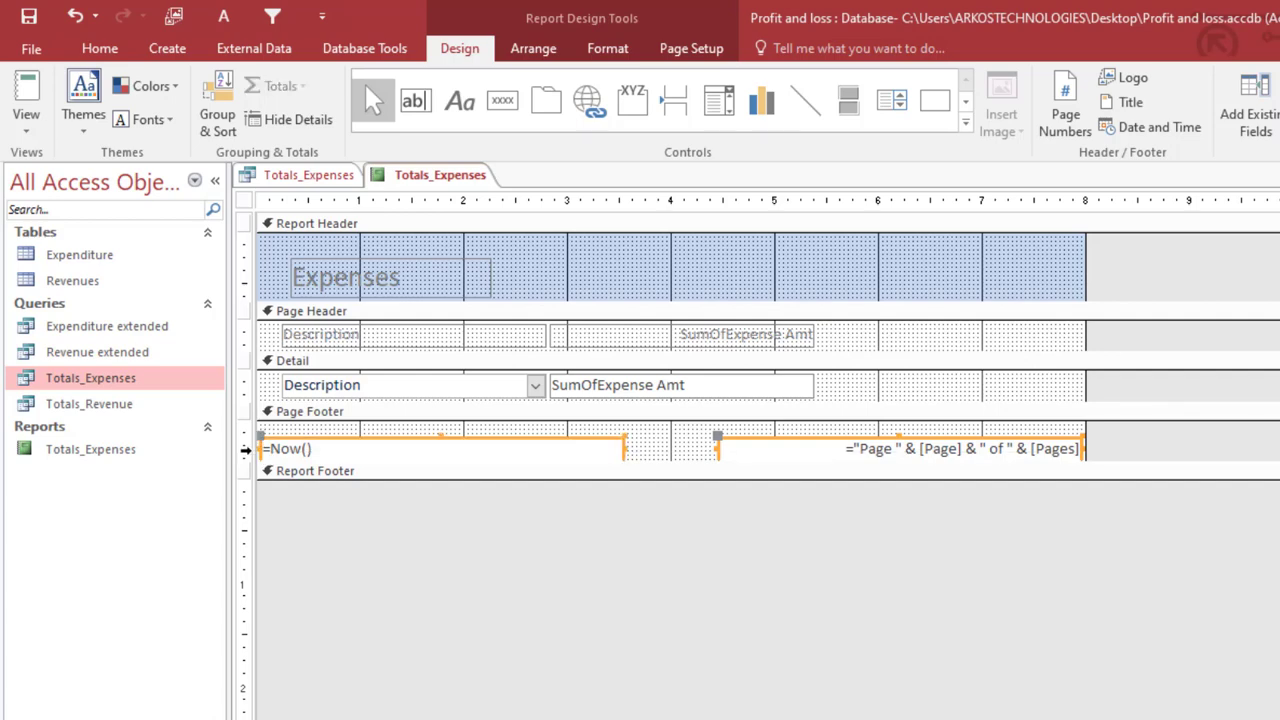
{"action": "key", "text": "Delete"}
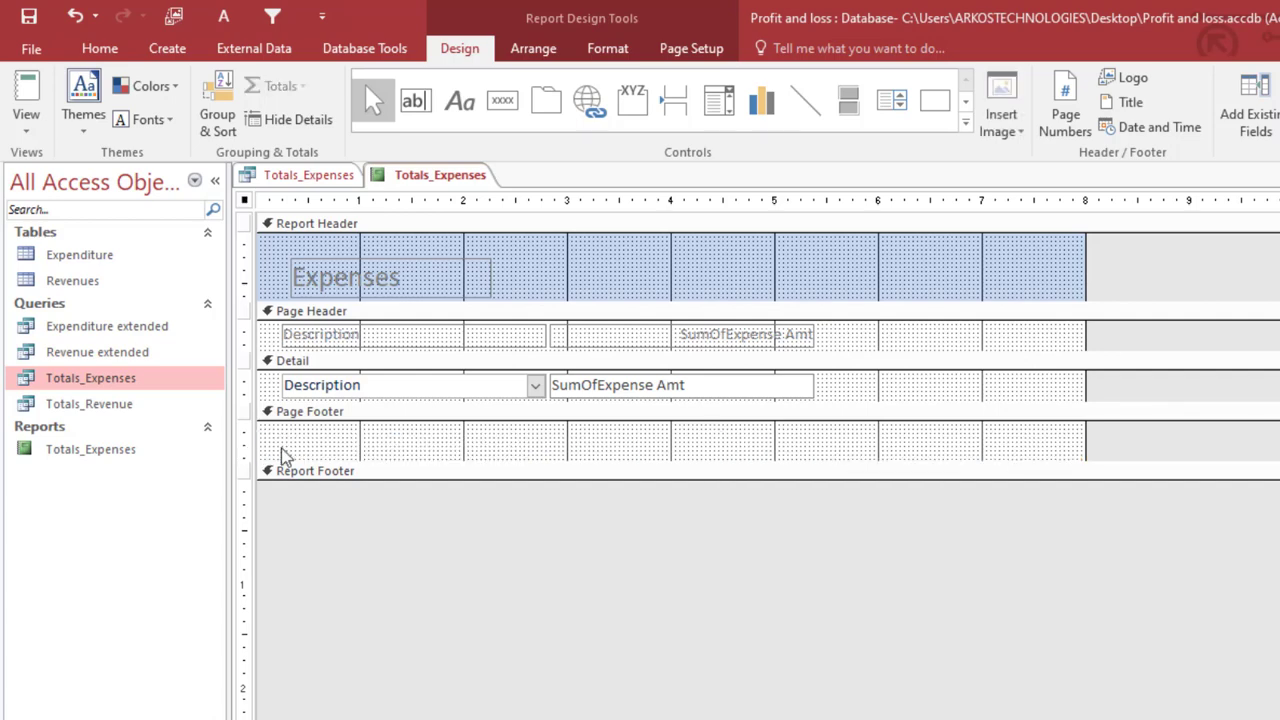
Set the font color of the title, column headings and detail fields to black
{"action": "left_click", "coordinate": [742, 338]}
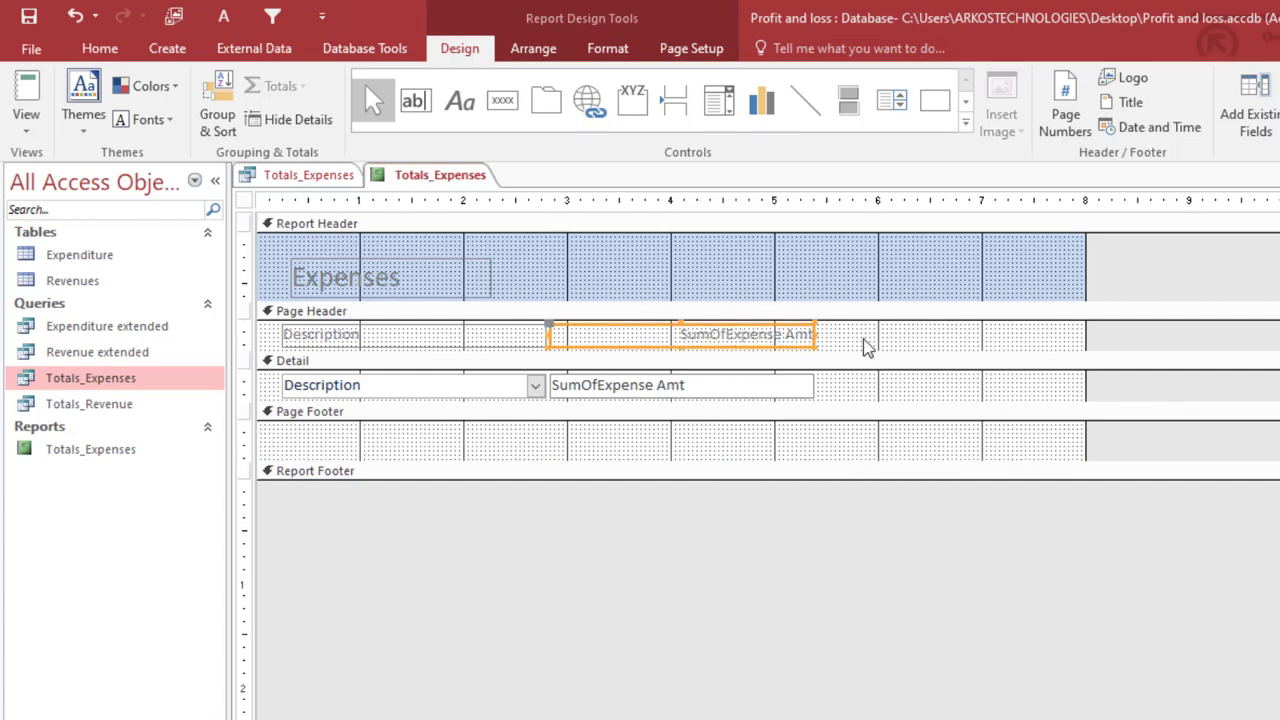
{"action": "left_click_drag", "start_coordinate": [866, 343], "coordinate": [437, 370]}
{"action": "left_click", "coordinate": [455, 268], "text": "shift"}
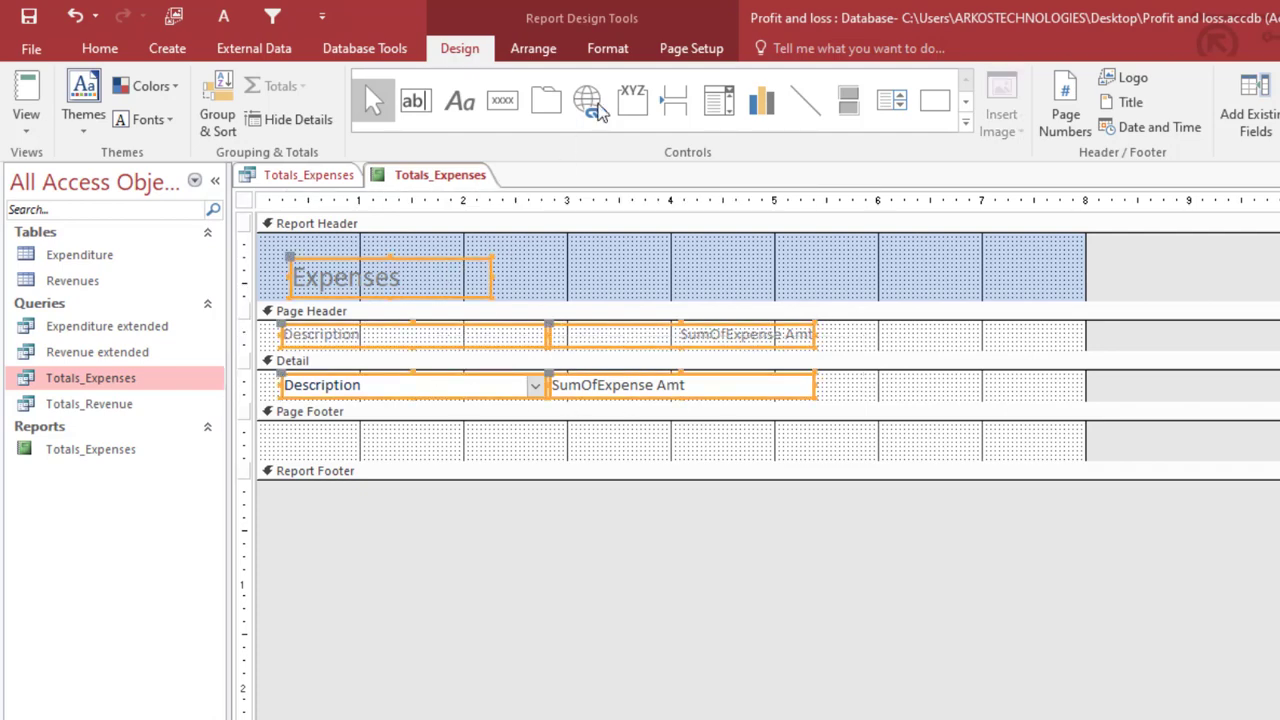
{"action": "left_click", "coordinate": [607, 48]}
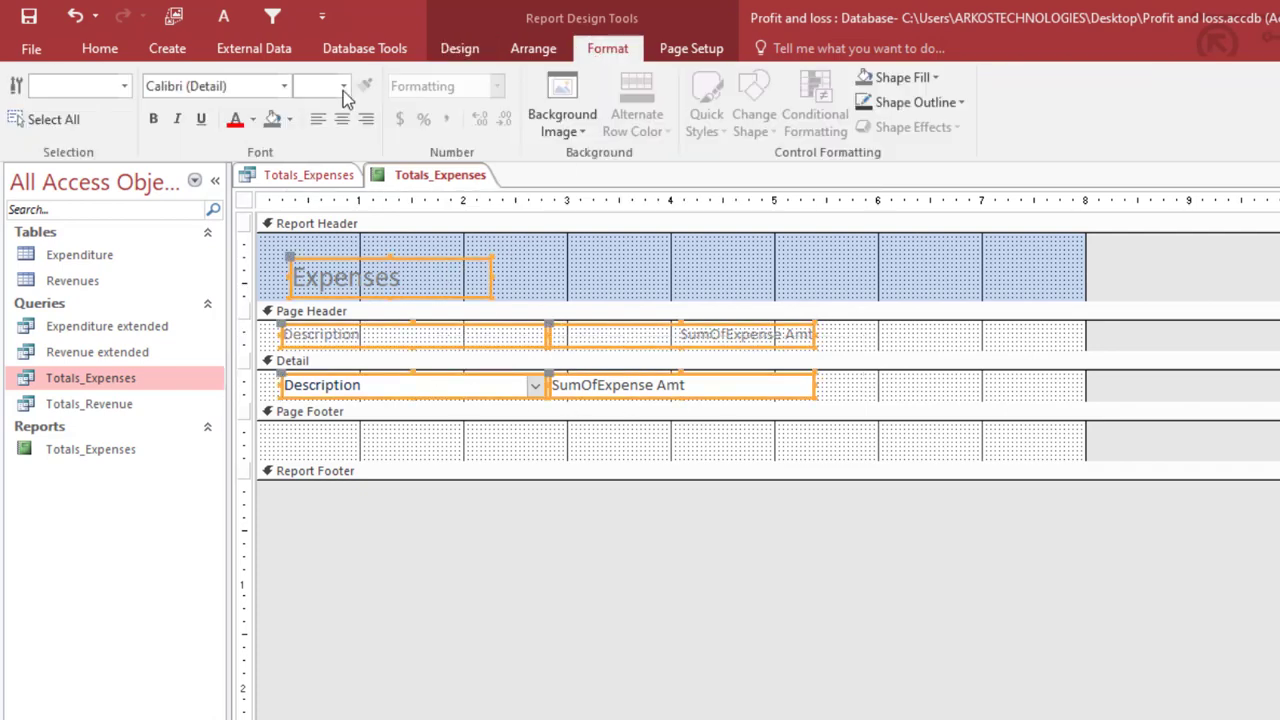
{"action": "left_click", "coordinate": [252, 120]}
{"action": "left_click", "coordinate": [255, 205]}
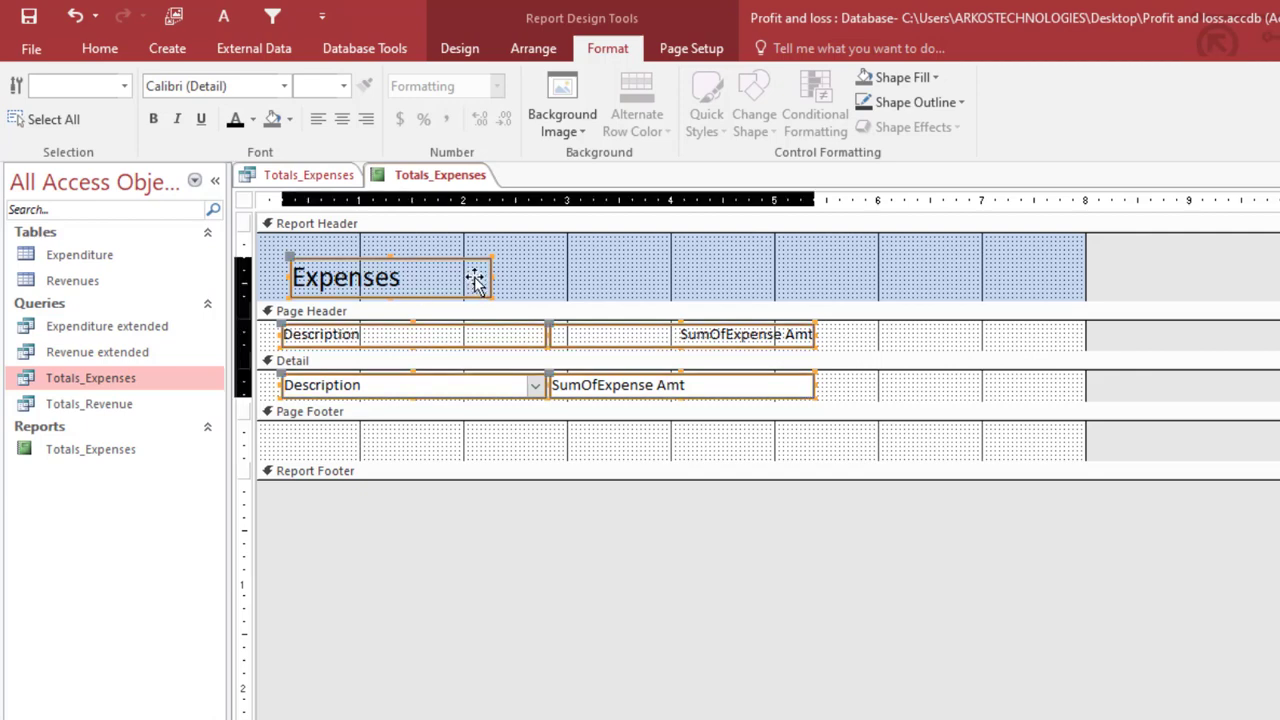
Make the two page header labels bold and give them a light blue shape fill
{"action": "left_click", "coordinate": [236, 330]}
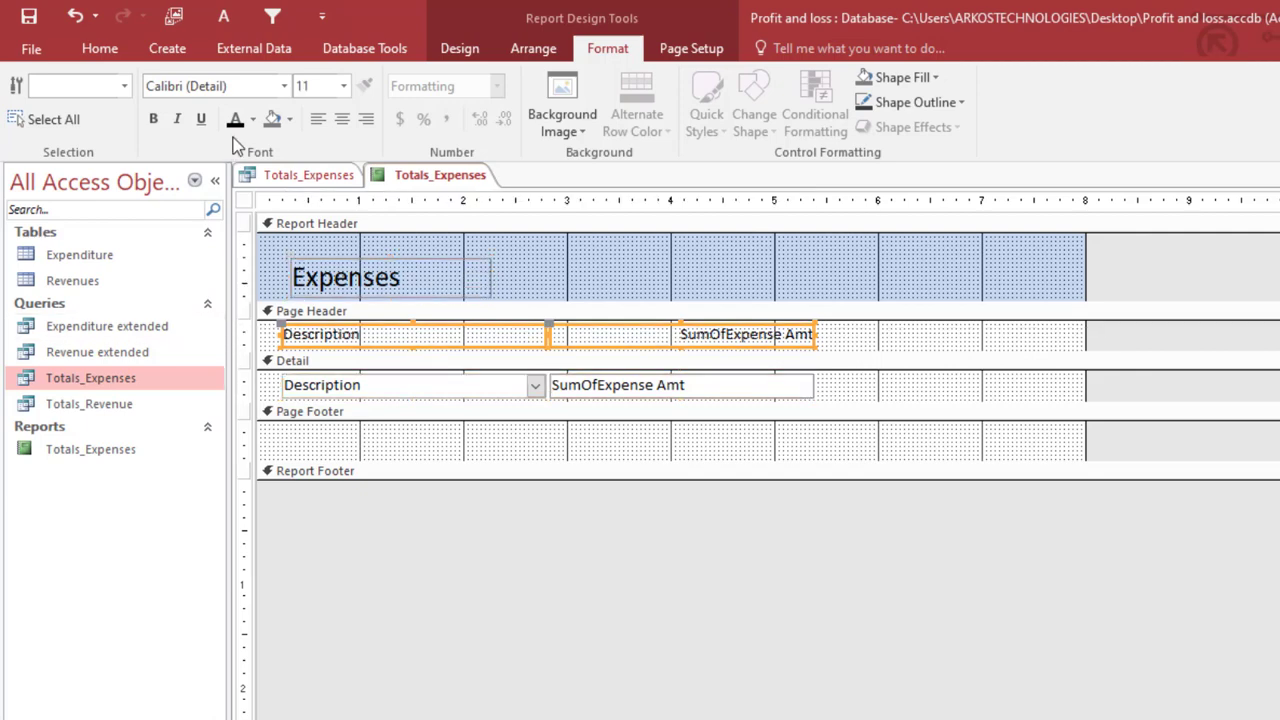
{"action": "left_click", "coordinate": [155, 120]}
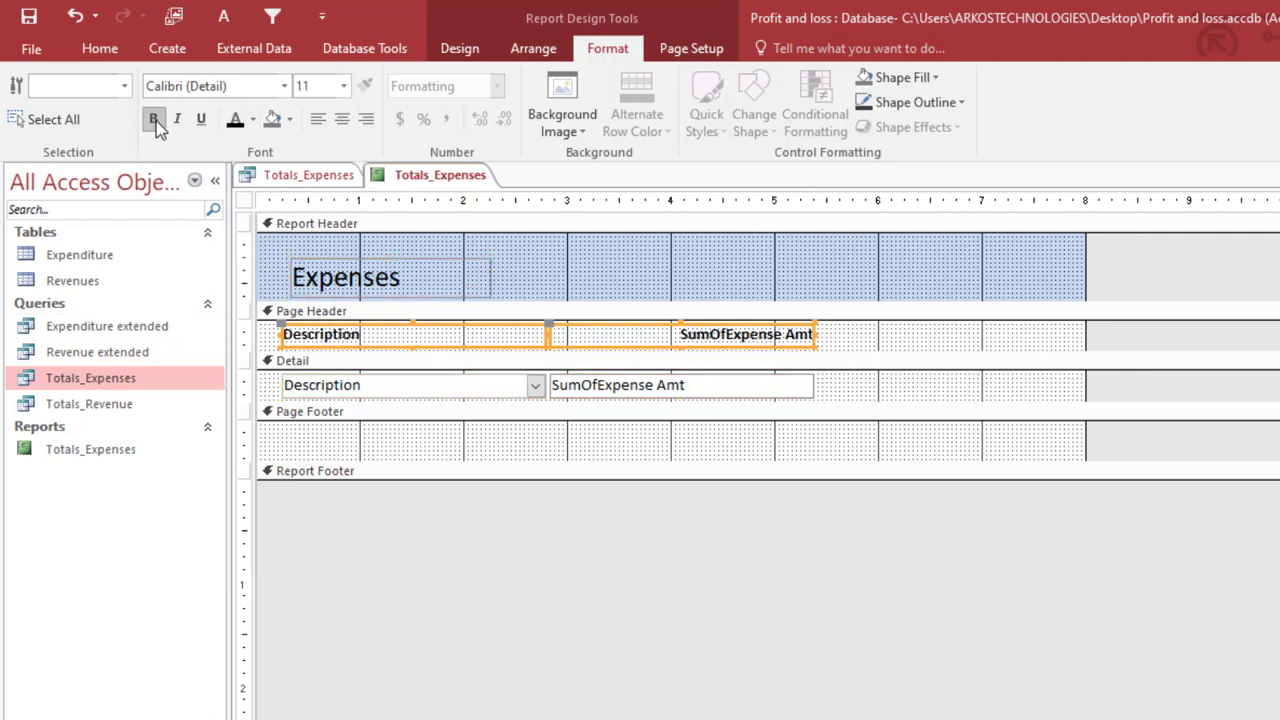
{"action": "left_click", "coordinate": [884, 80]}
{"action": "left_click", "coordinate": [1008, 172]}
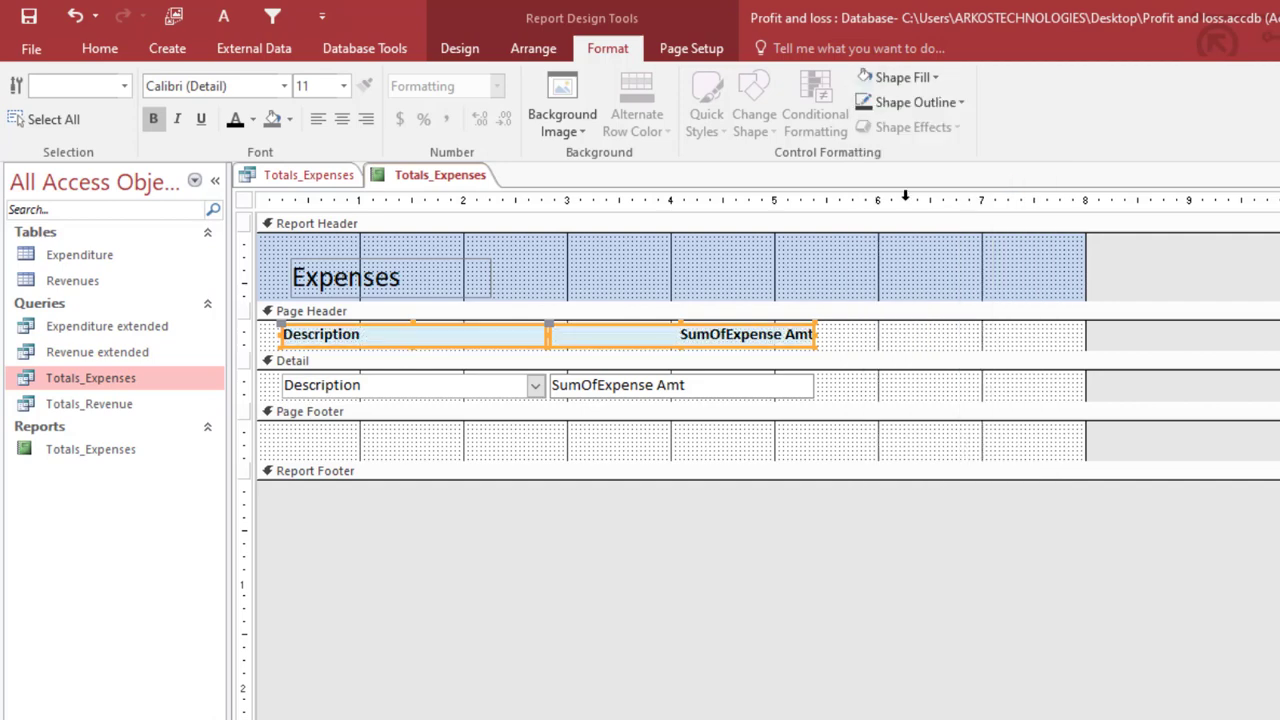
Give the two page header labels a black shape fill, a white outline and white text
{"action": "left_click", "coordinate": [900, 77]}
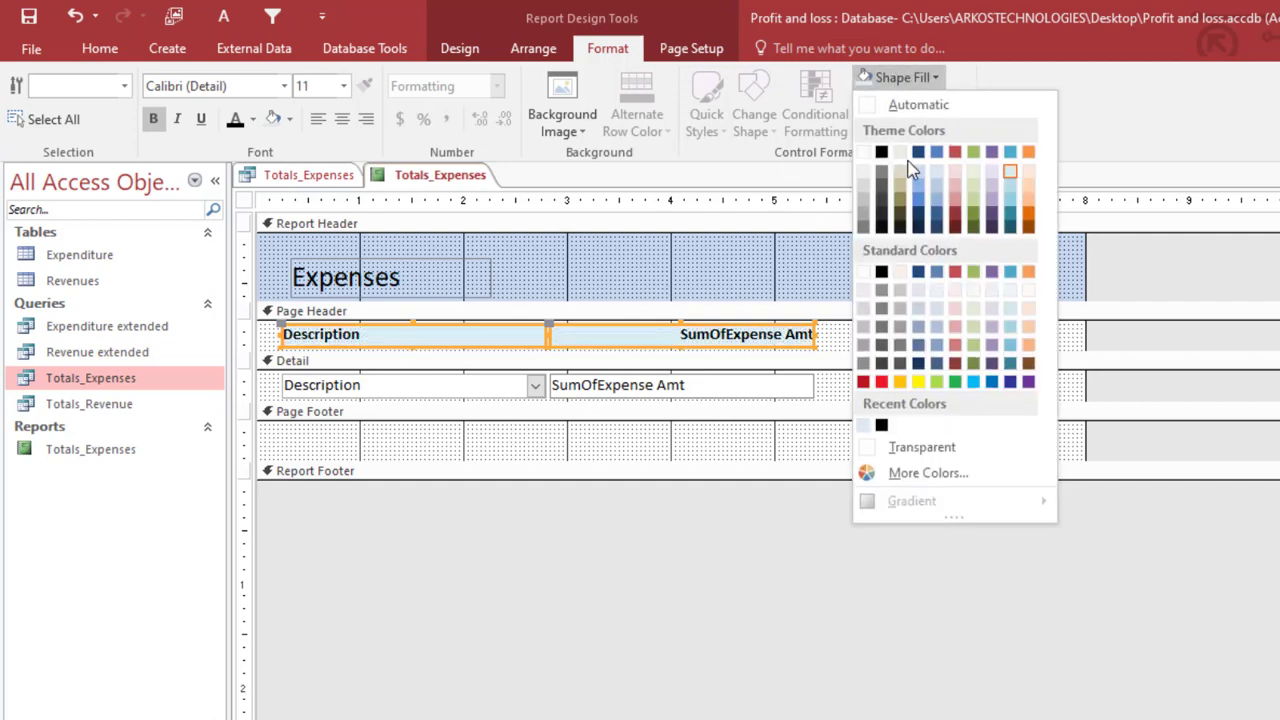
{"action": "left_click", "coordinate": [881, 152]}
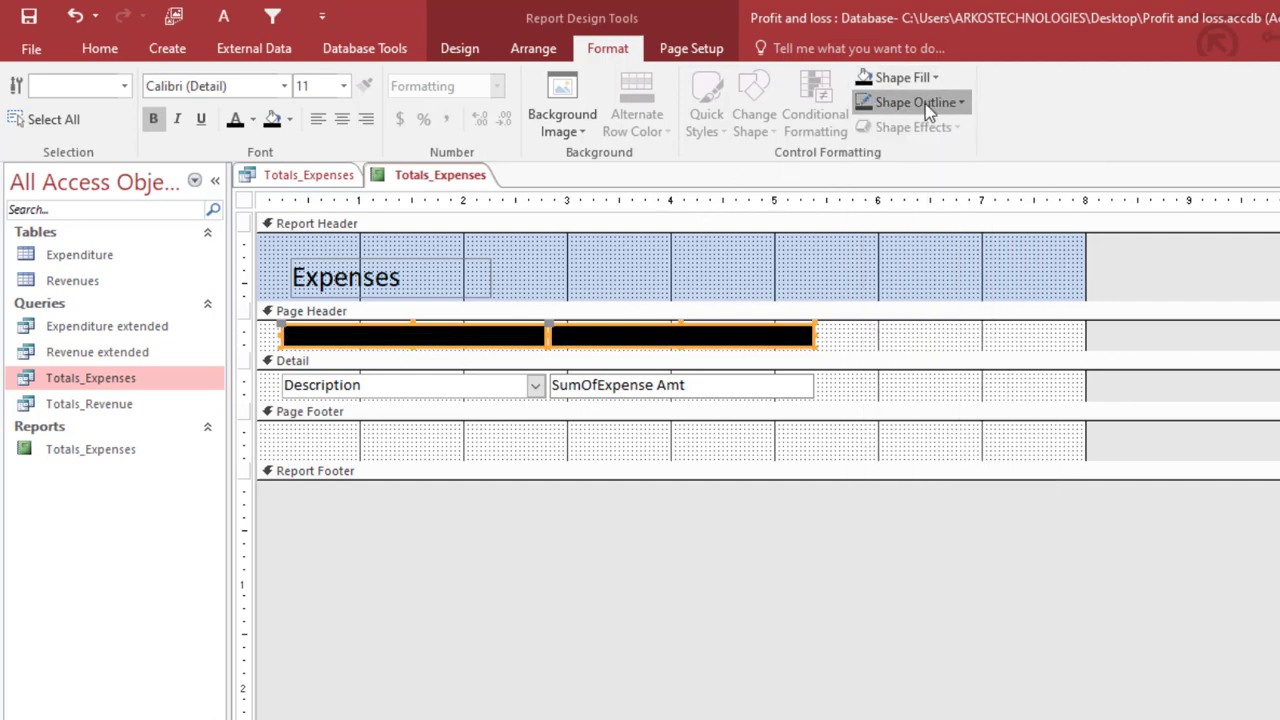
{"action": "left_click", "coordinate": [915, 102]}
{"action": "left_click", "coordinate": [873, 180]}
{"action": "left_click", "coordinate": [252, 119]}
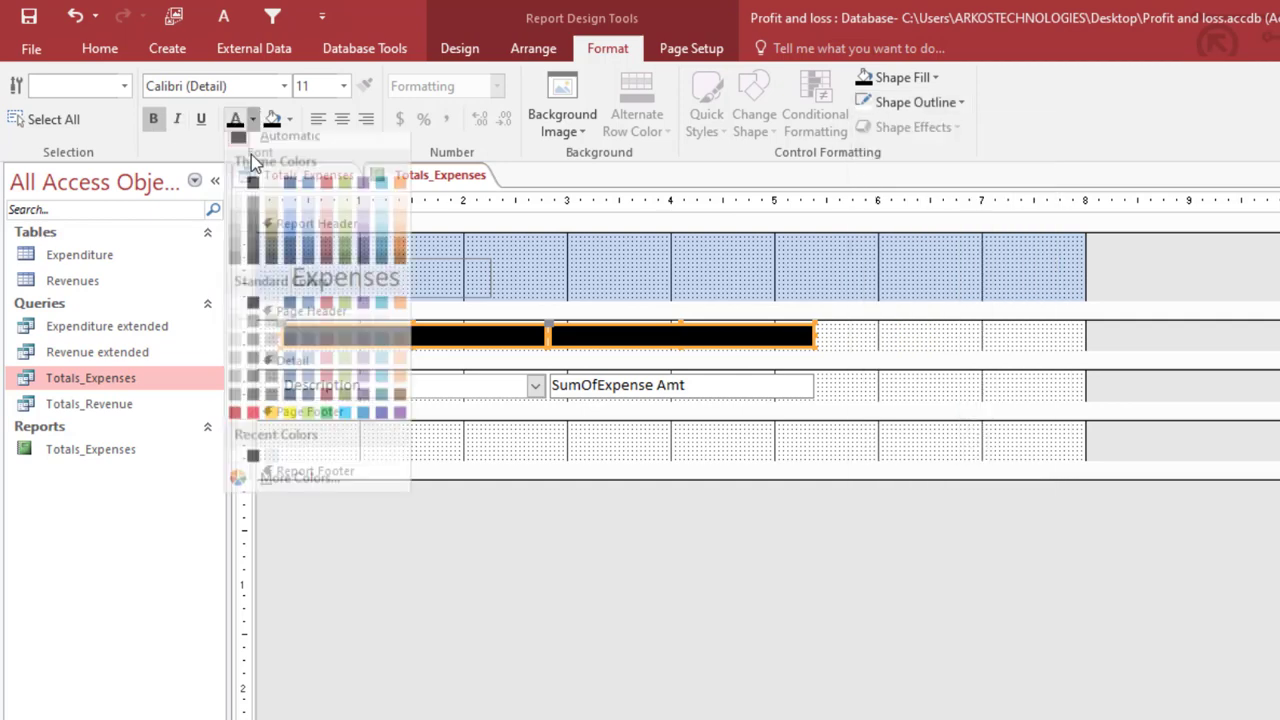
{"action": "left_click", "coordinate": [347, 246]}
{"action": "left_click", "coordinate": [670, 277]}
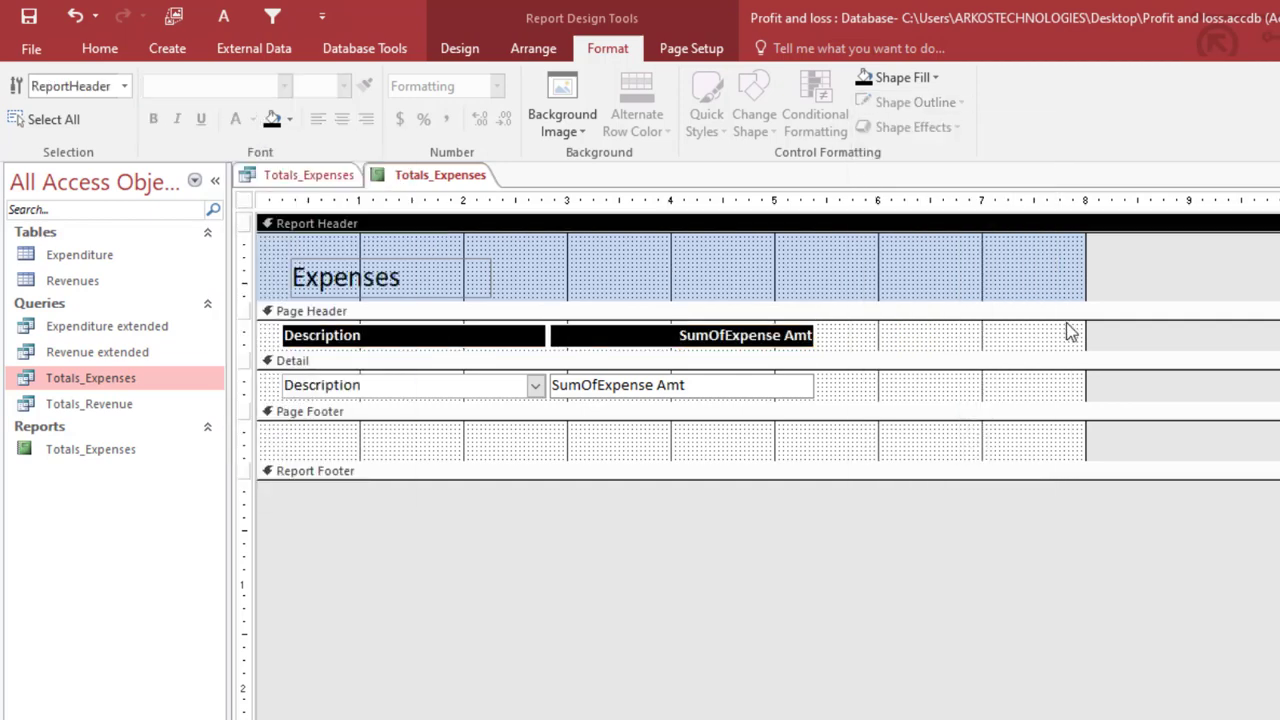
Change the alternate fill color of the report's Detail section
{"action": "right_click", "coordinate": [861, 384]}
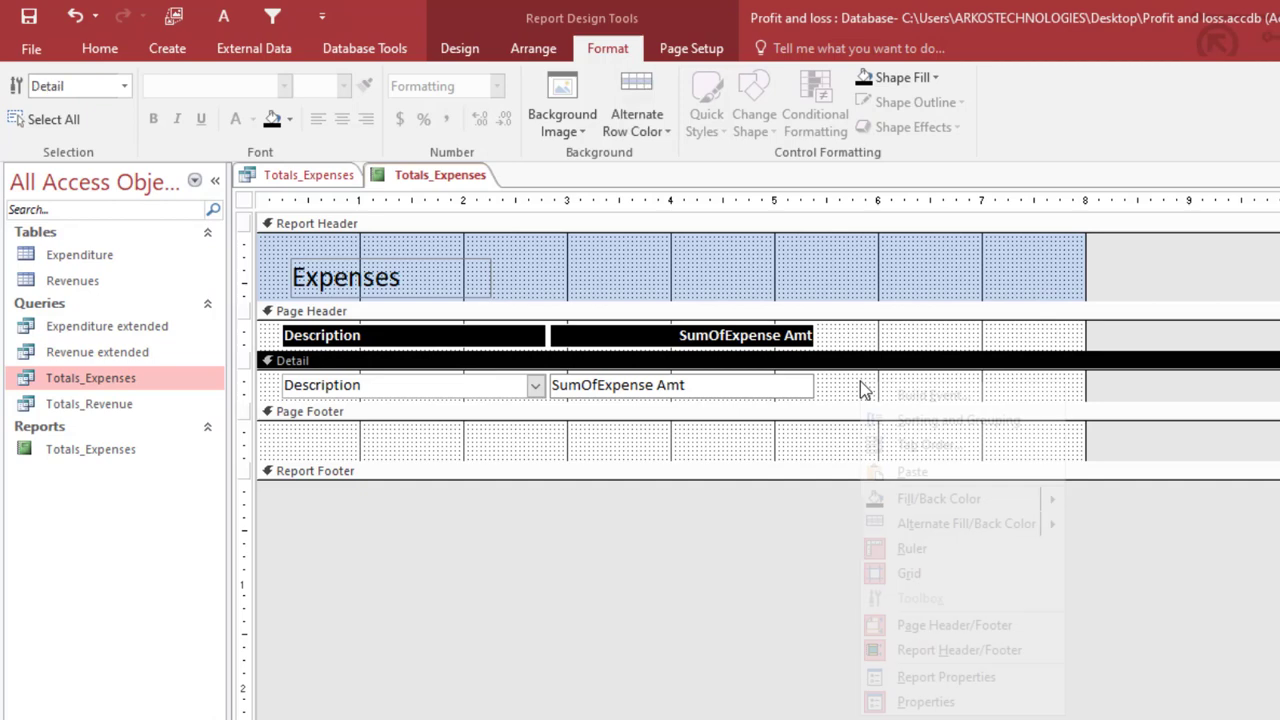
{"action": "mouse_move", "coordinate": [1043, 527]}
{"action": "left_click", "coordinate": [1166, 533]}
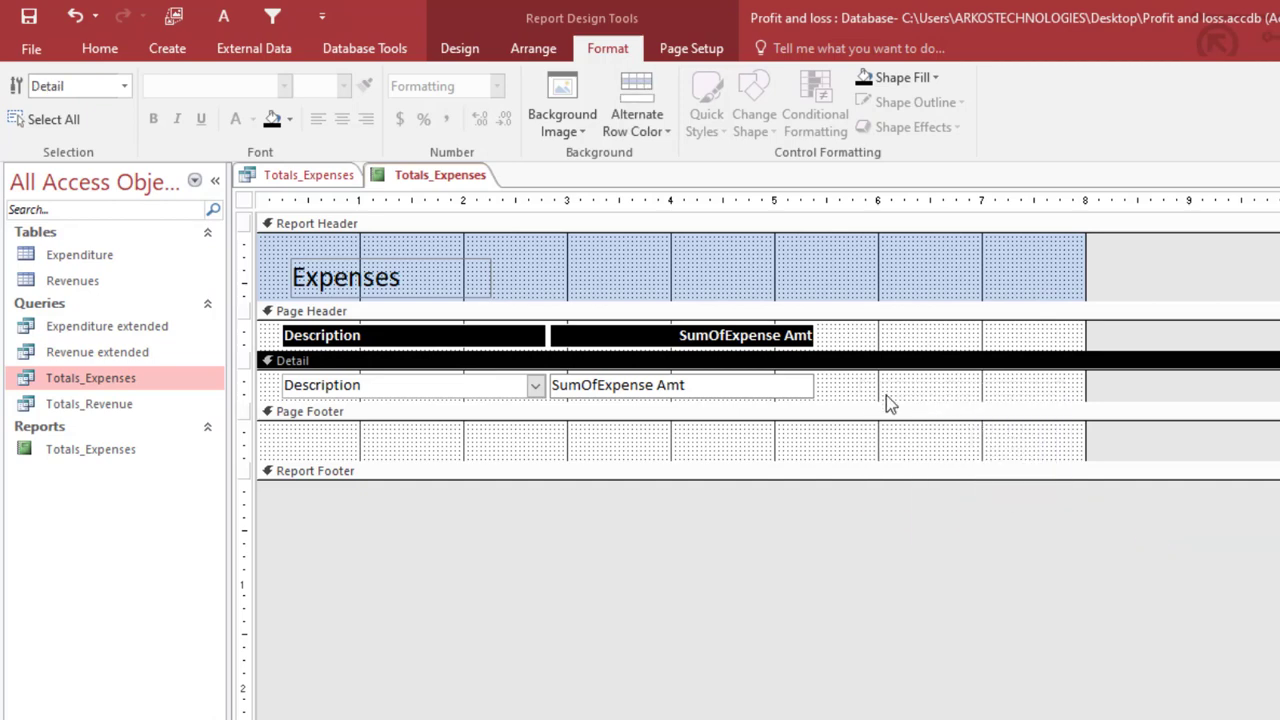
Change the SumOfExpense Amt column heading in the page header to Amount
{"action": "left_click", "coordinate": [658, 345]}
{"action": "key", "text": "F2"}
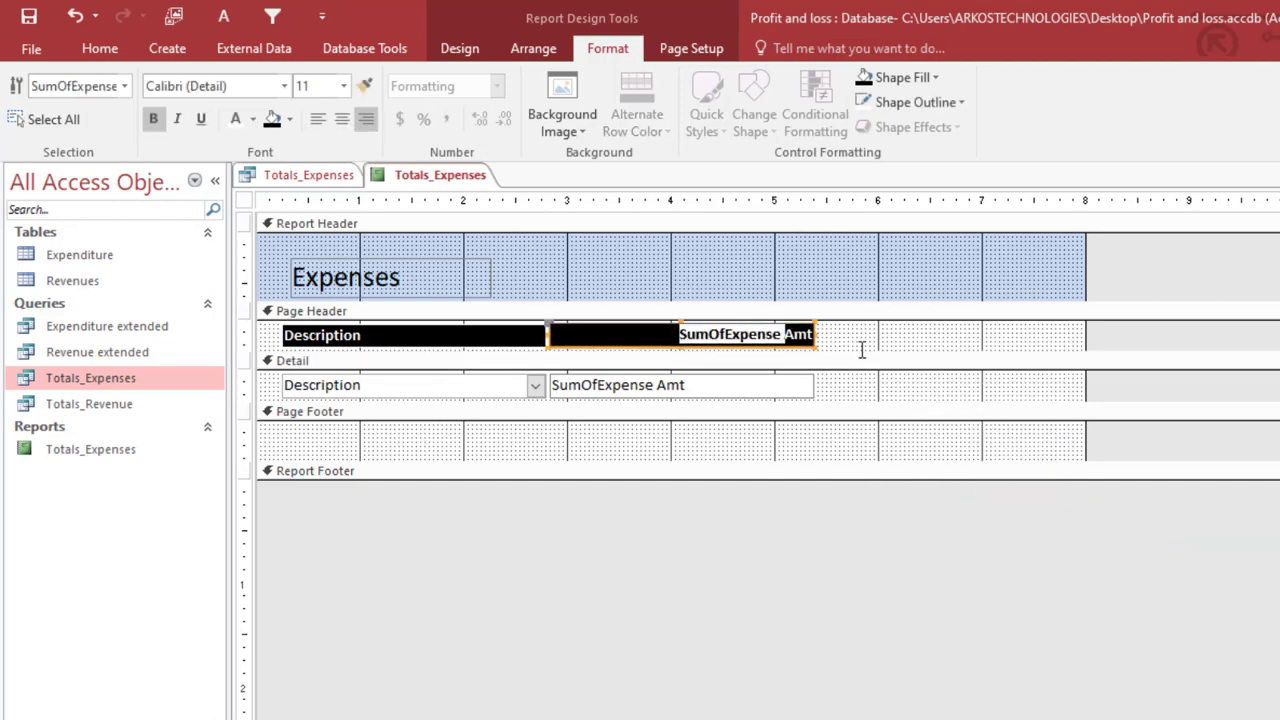
{"action": "type", "text": "Amount"}
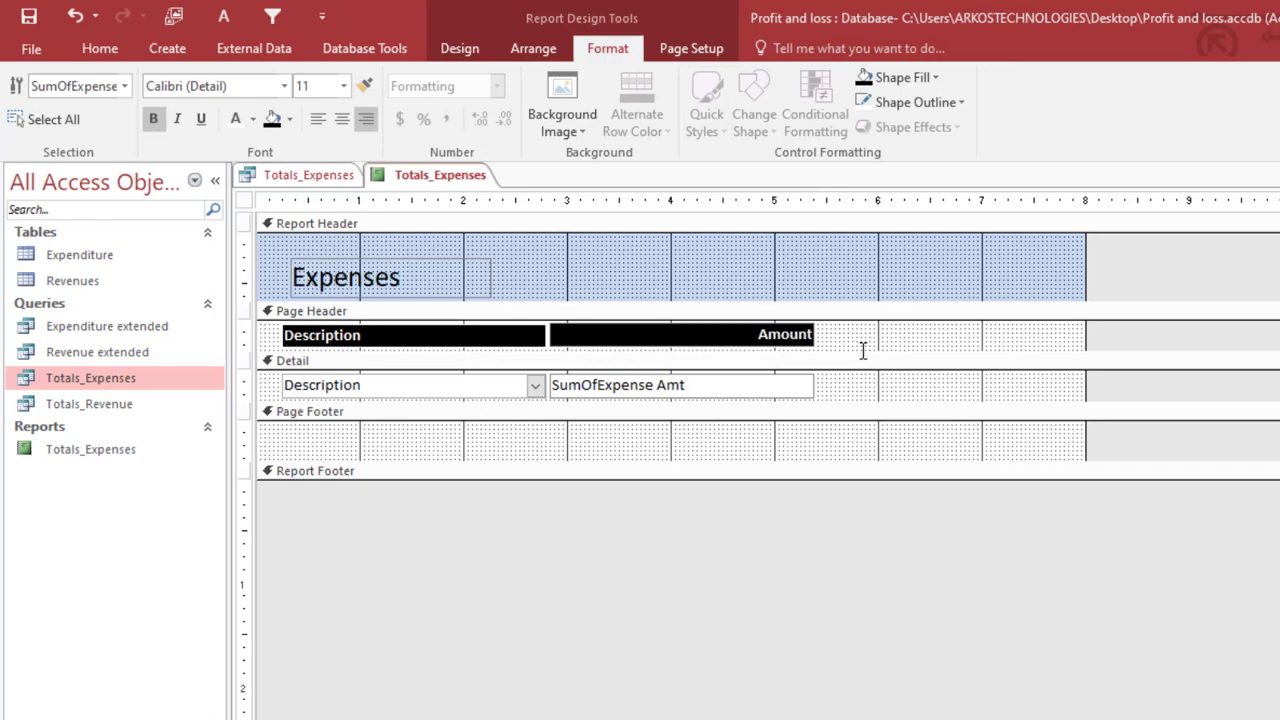
{"action": "left_click", "coordinate": [917, 322]}
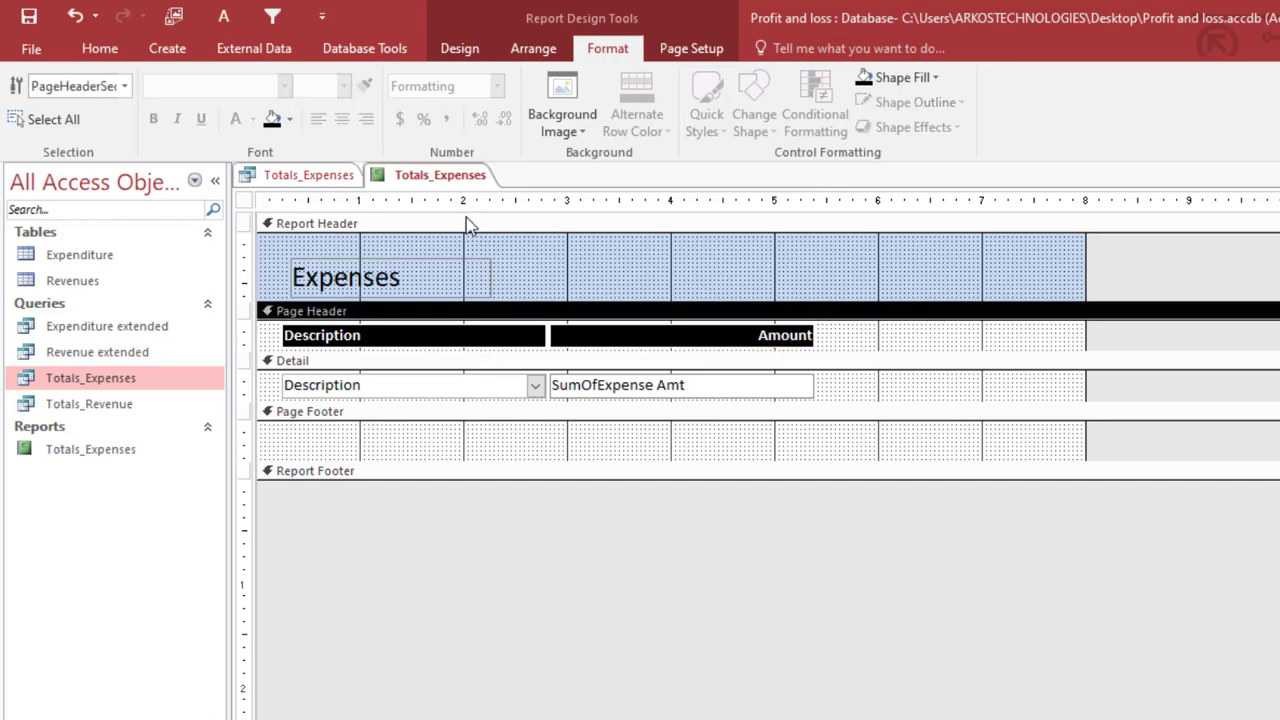
Check the formatted headings and row spacing in Report View and return to Design View
{"action": "right_click", "coordinate": [465, 167]}
{"action": "left_click", "coordinate": [536, 262]}
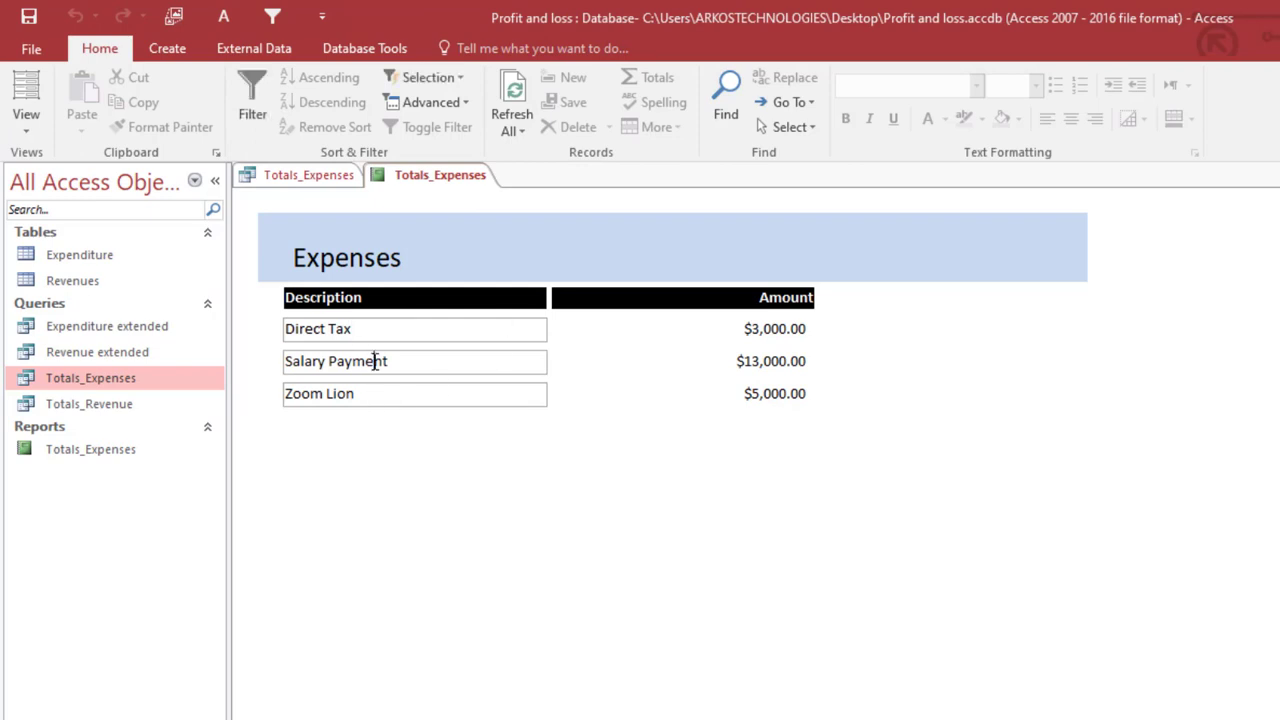
{"action": "left_click", "coordinate": [406, 406]}
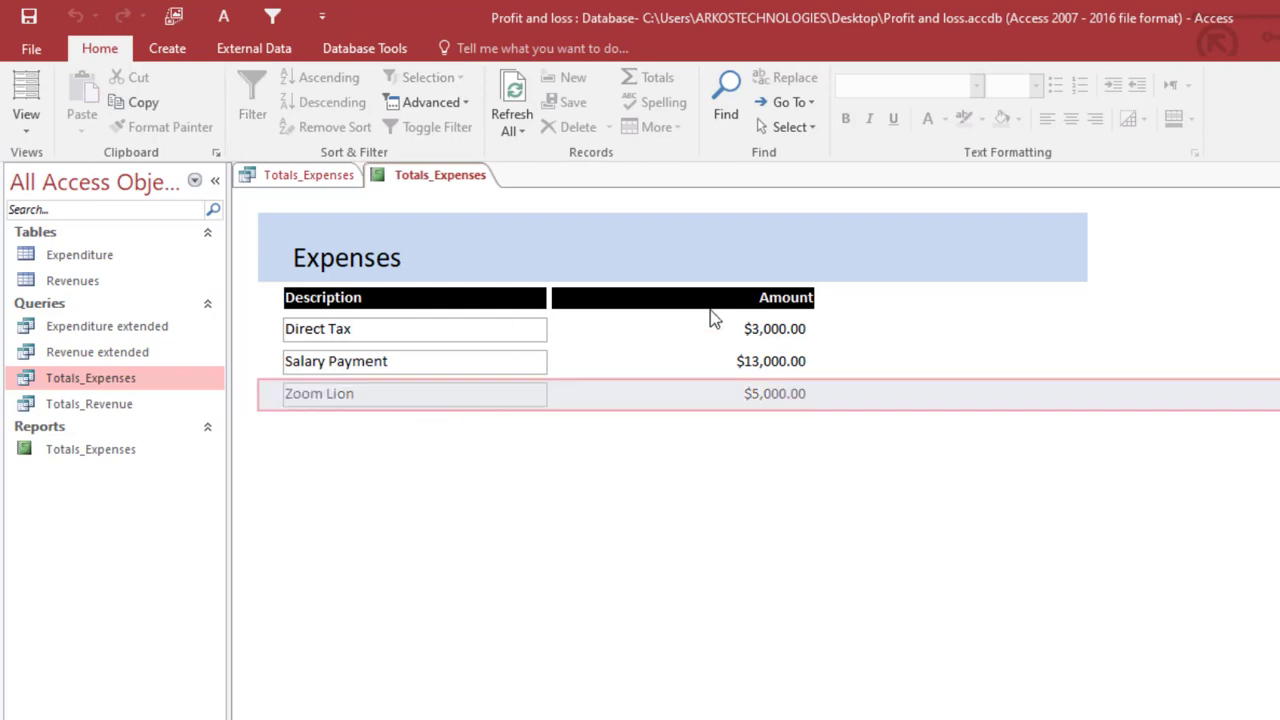
{"action": "right_click", "coordinate": [722, 247]}
{"action": "left_click", "coordinate": [788, 301]}
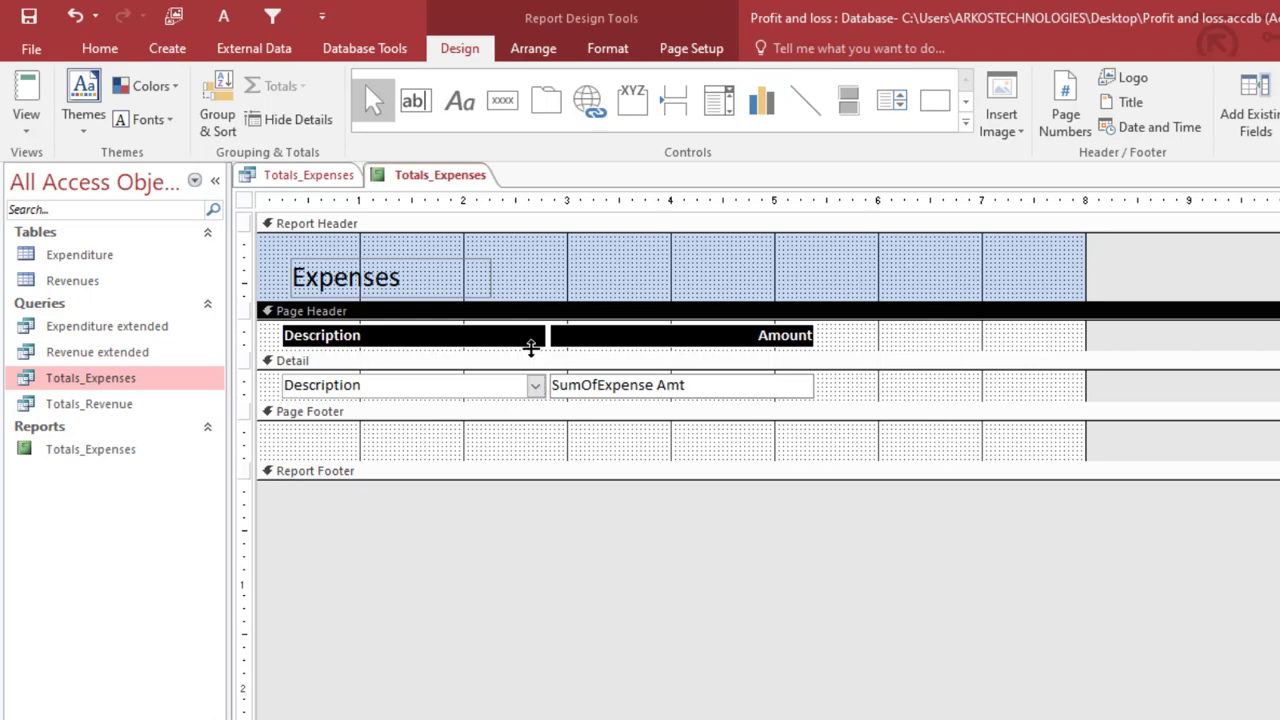
Move the column headings and detail fields up to the tops of their sections and shrink both sections to fit them
{"action": "left_click", "coordinate": [248, 341]}
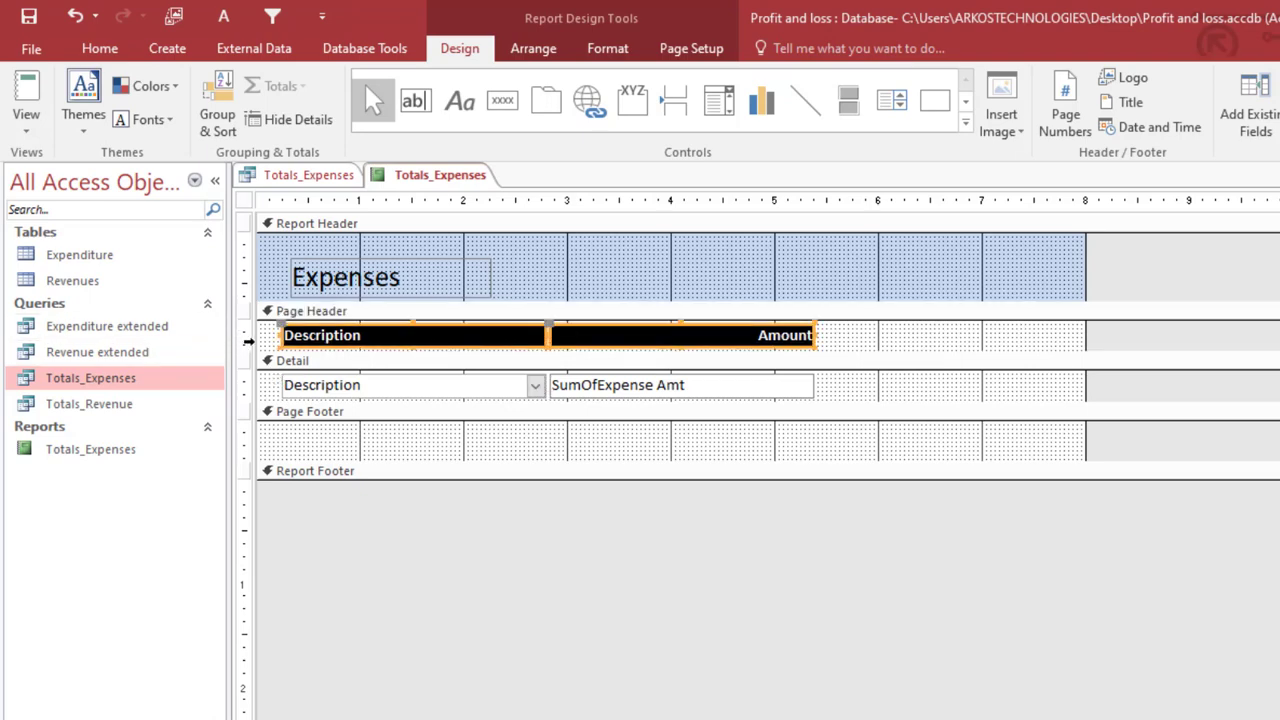
{"action": "left_click_drag", "start_coordinate": [290, 347], "coordinate": [314, 351]}
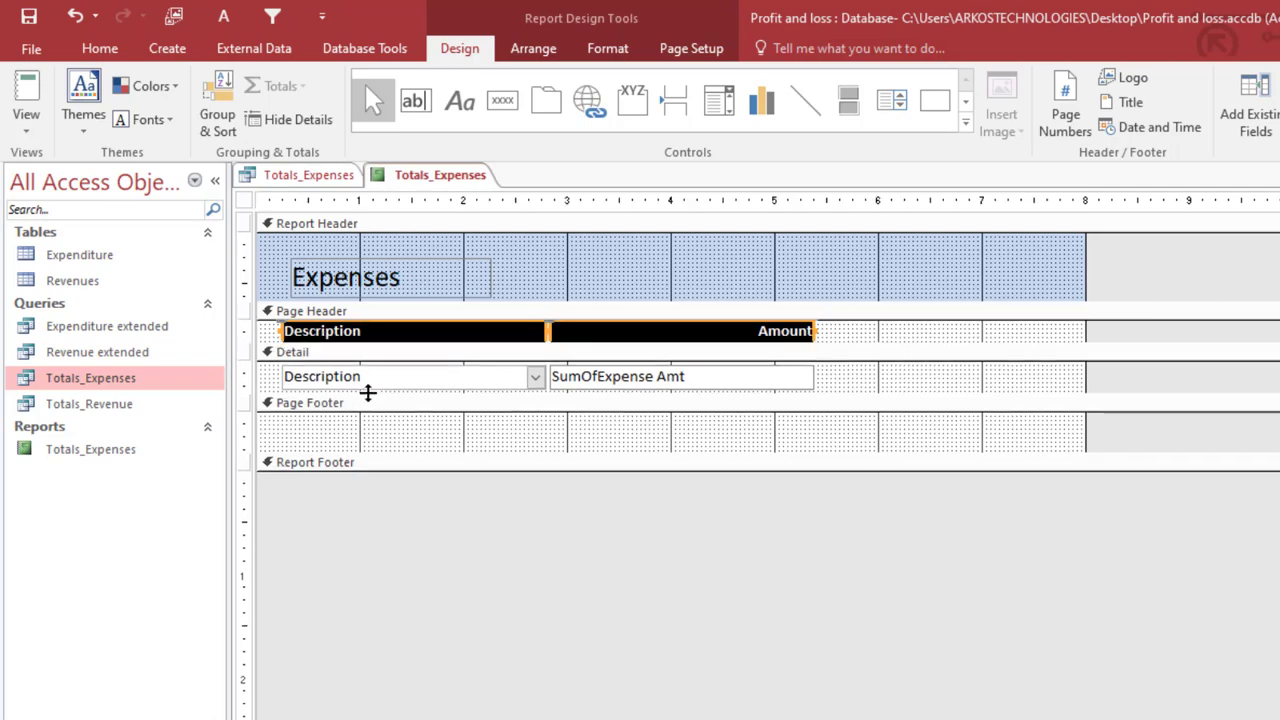
{"action": "left_click_drag", "start_coordinate": [374, 391], "coordinate": [380, 394]}
{"action": "left_click", "coordinate": [243, 370]}
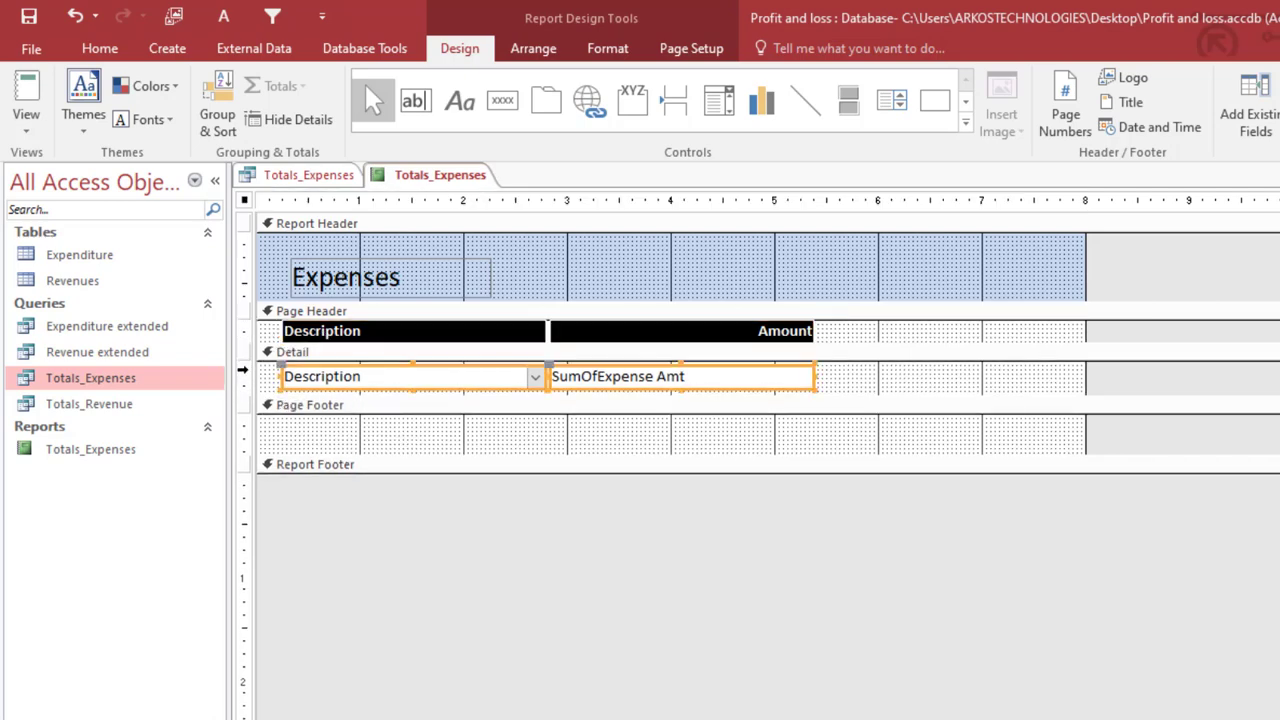
{"action": "key", "text": "Up"}
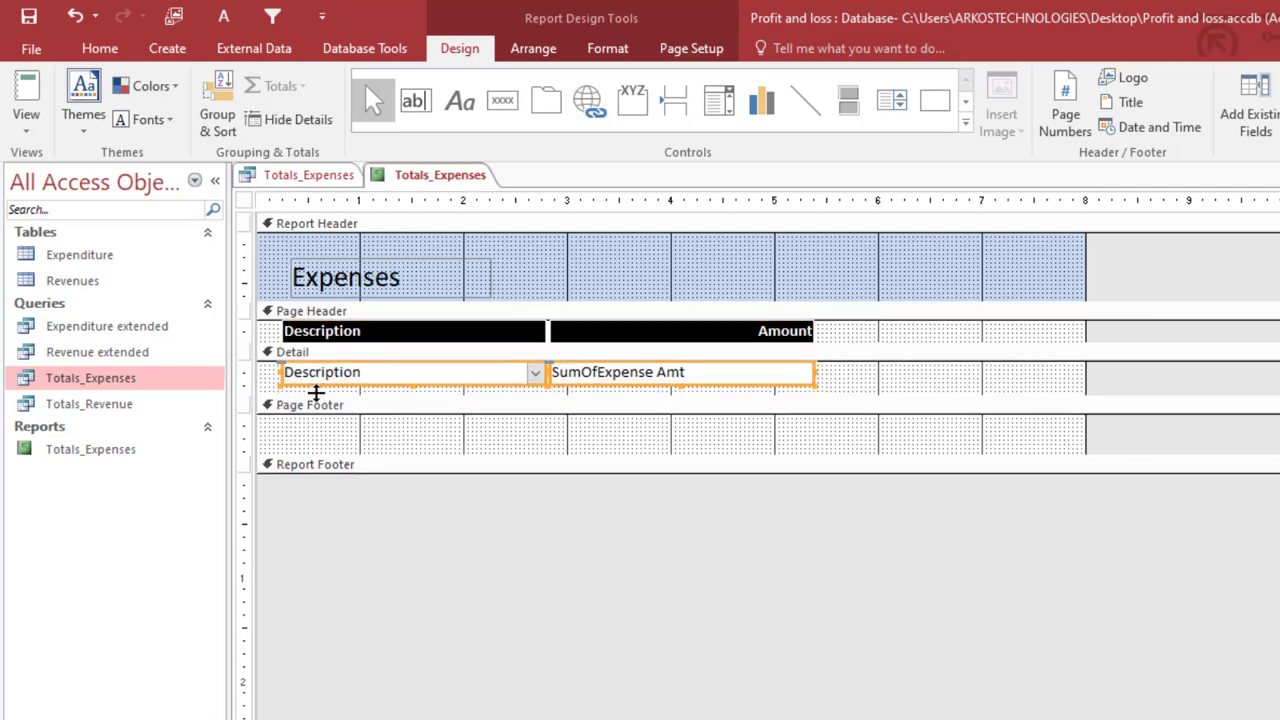
{"action": "left_click_drag", "start_coordinate": [315, 393], "coordinate": [315, 385]}
Check the tightened rows and remaining field borders in Report View and return to Design View
{"action": "right_click", "coordinate": [410, 173]}
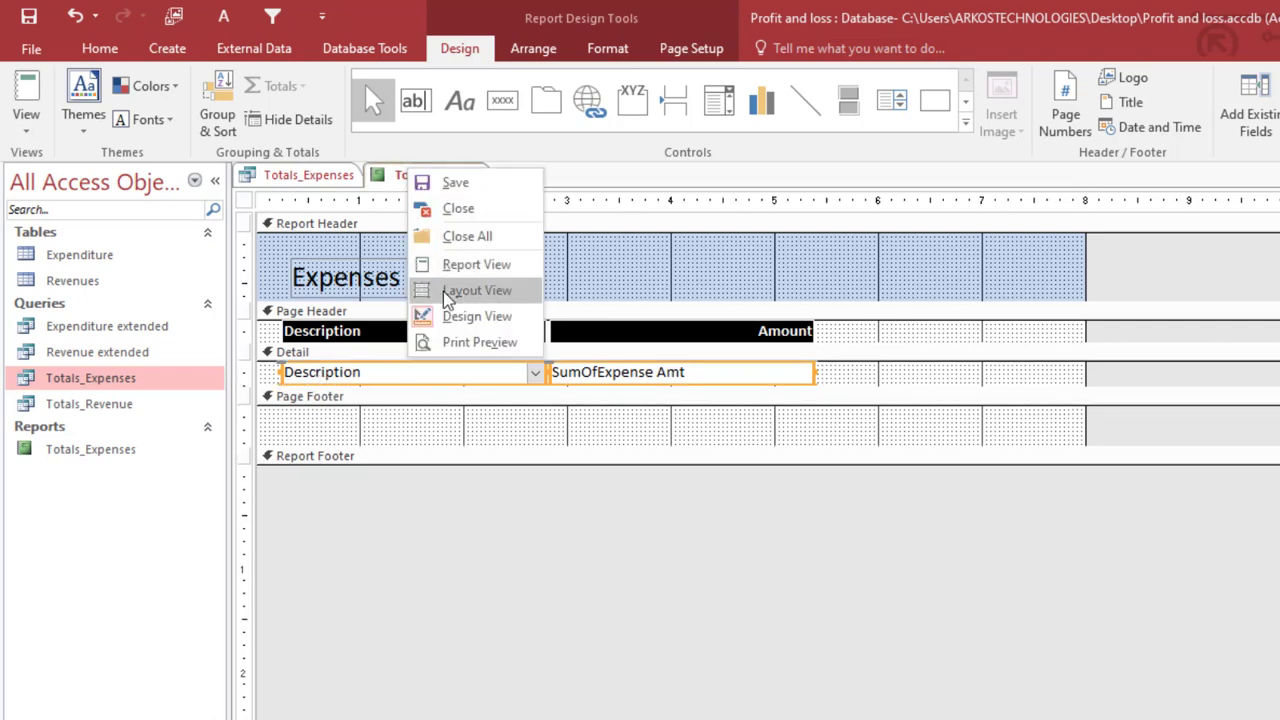
{"action": "left_click", "coordinate": [472, 265]}
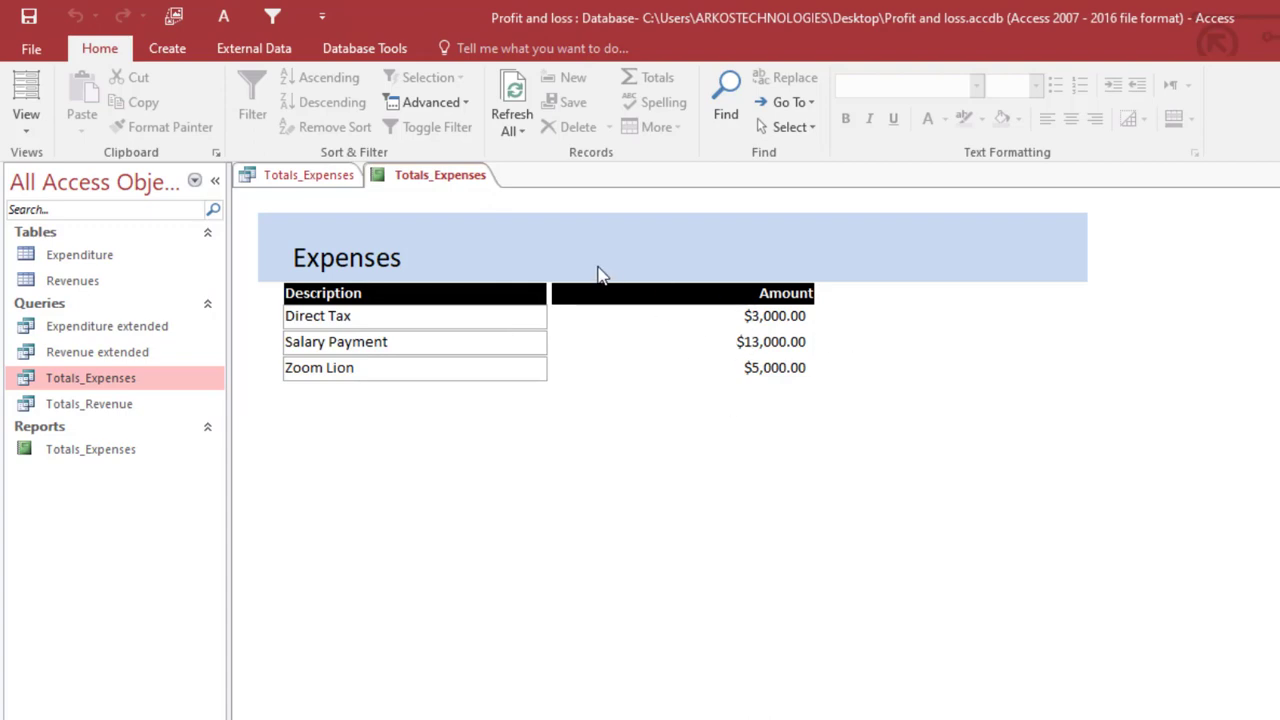
{"action": "left_click", "coordinate": [745, 341]}
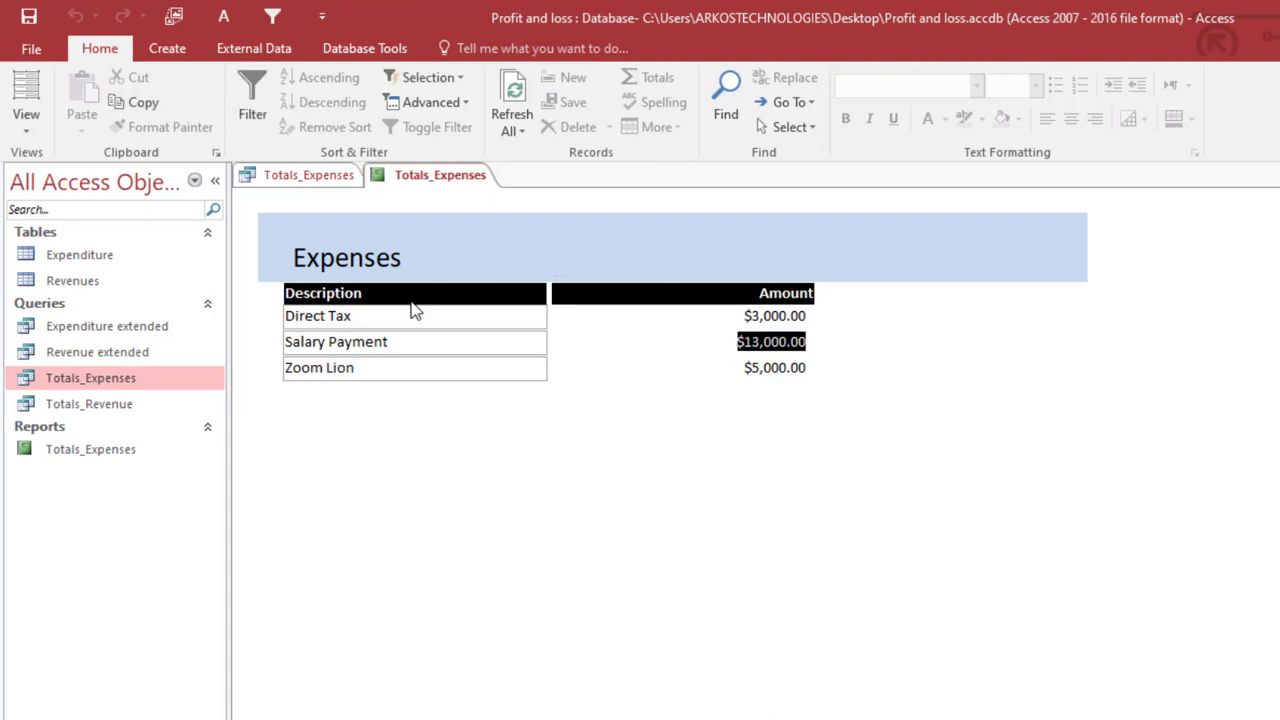
{"action": "right_click", "coordinate": [478, 179]}
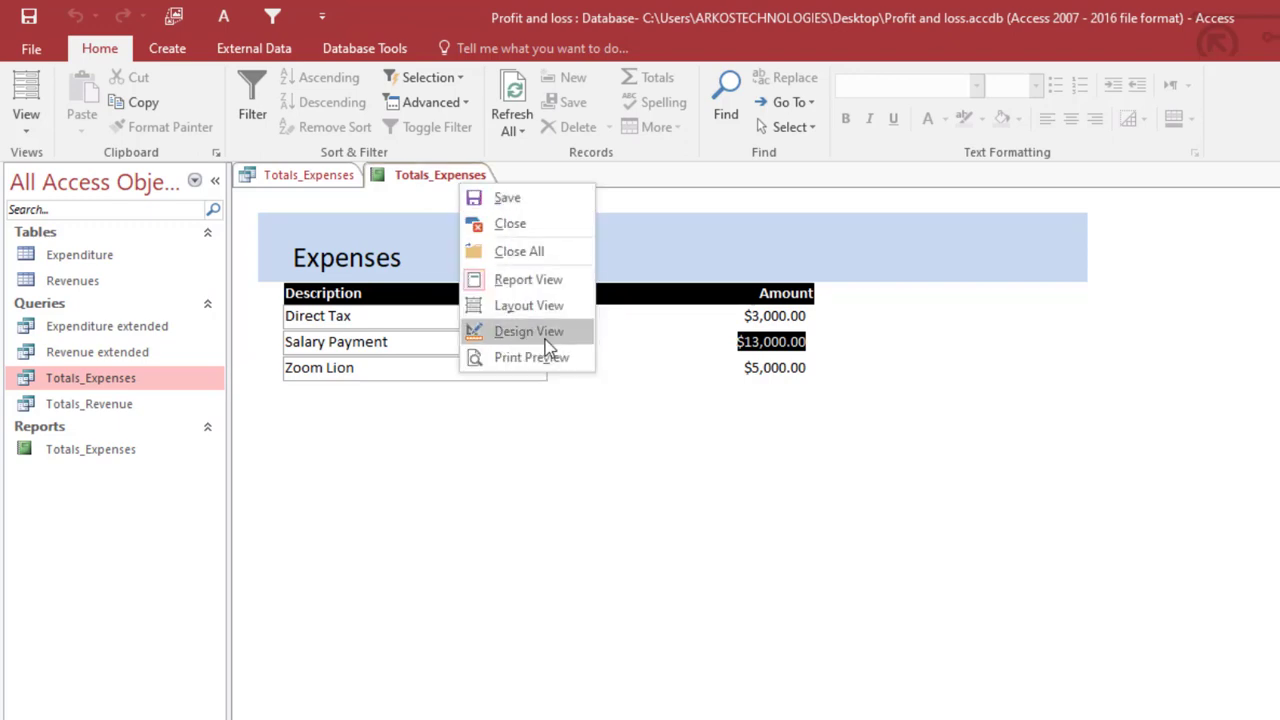
{"action": "left_click", "coordinate": [403, 351]}
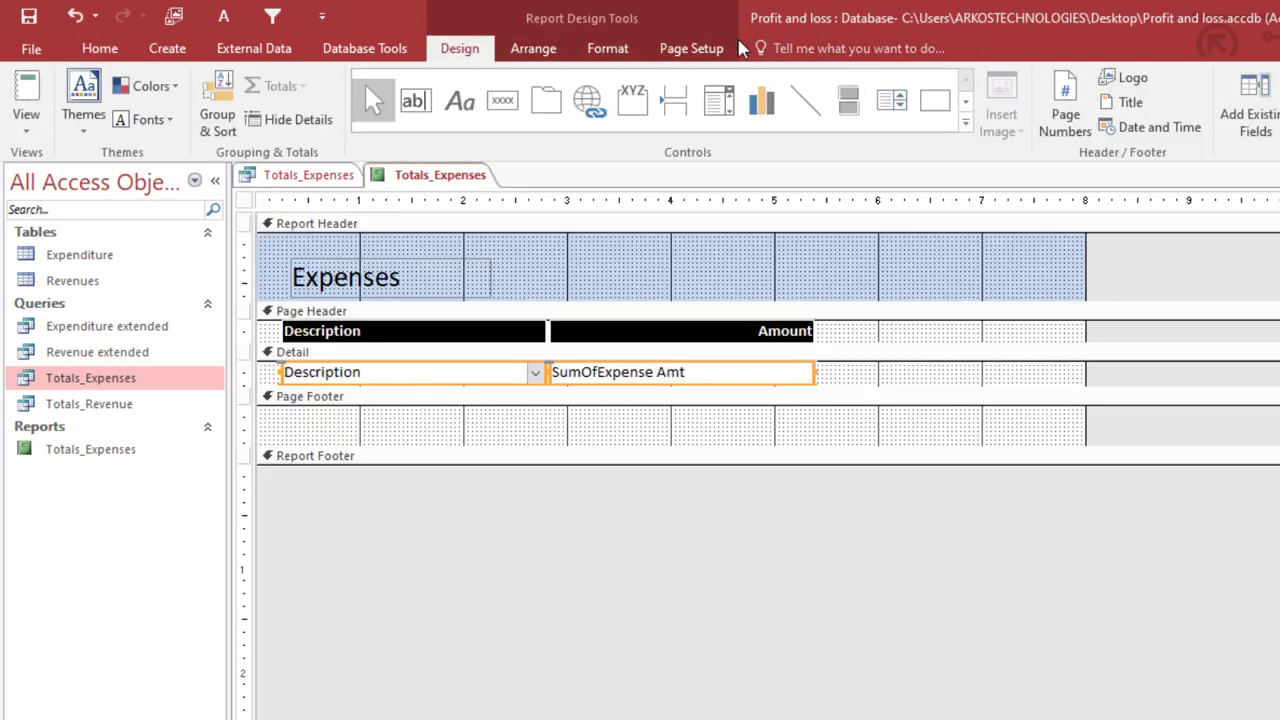
Make the shape outline of both detail fields transparent and display the report in Report View
{"action": "left_click", "coordinate": [620, 57]}
{"action": "left_click", "coordinate": [918, 104]}
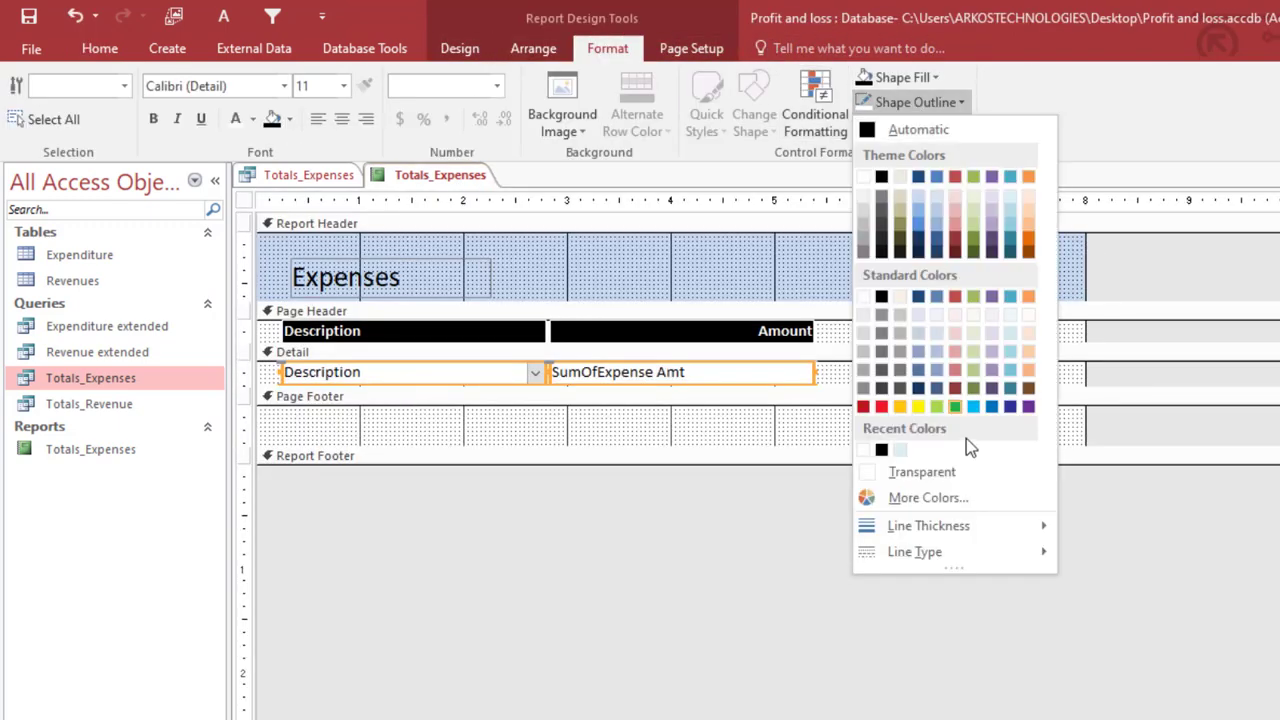
{"action": "left_click", "coordinate": [950, 472]}
{"action": "right_click", "coordinate": [429, 157]}
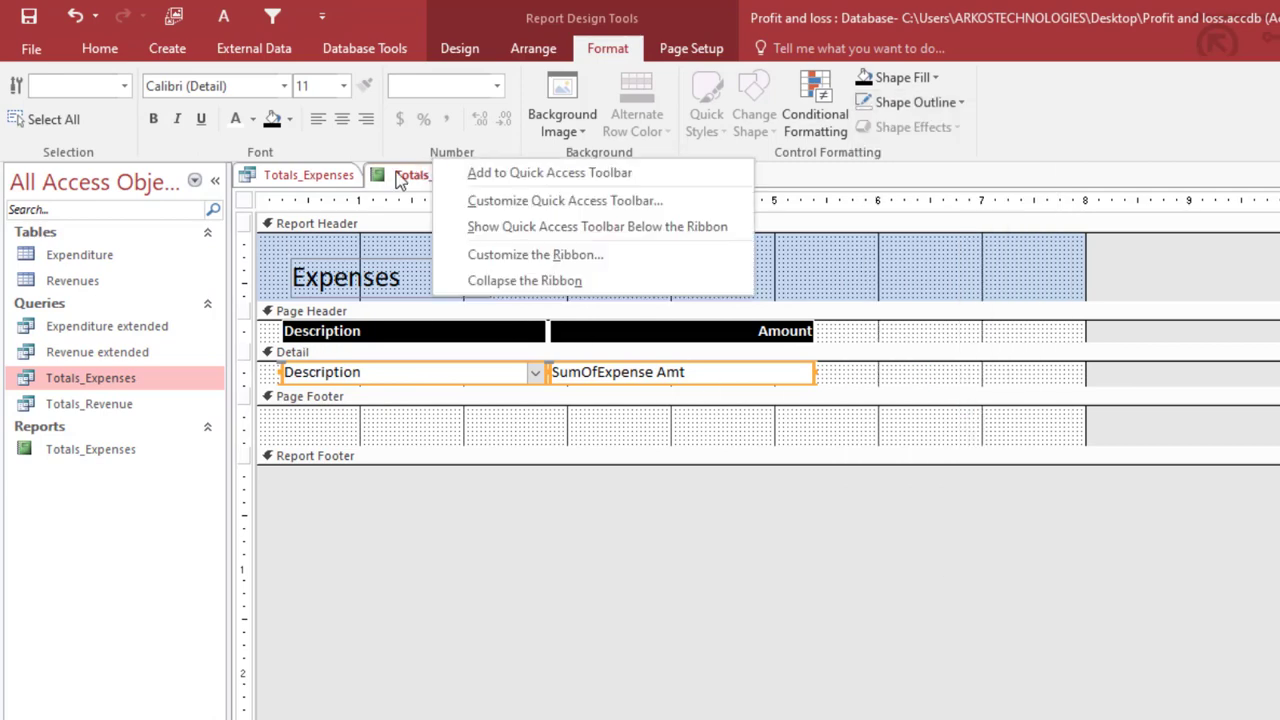
{"action": "right_click", "coordinate": [398, 173]}
{"action": "left_click", "coordinate": [469, 272]}
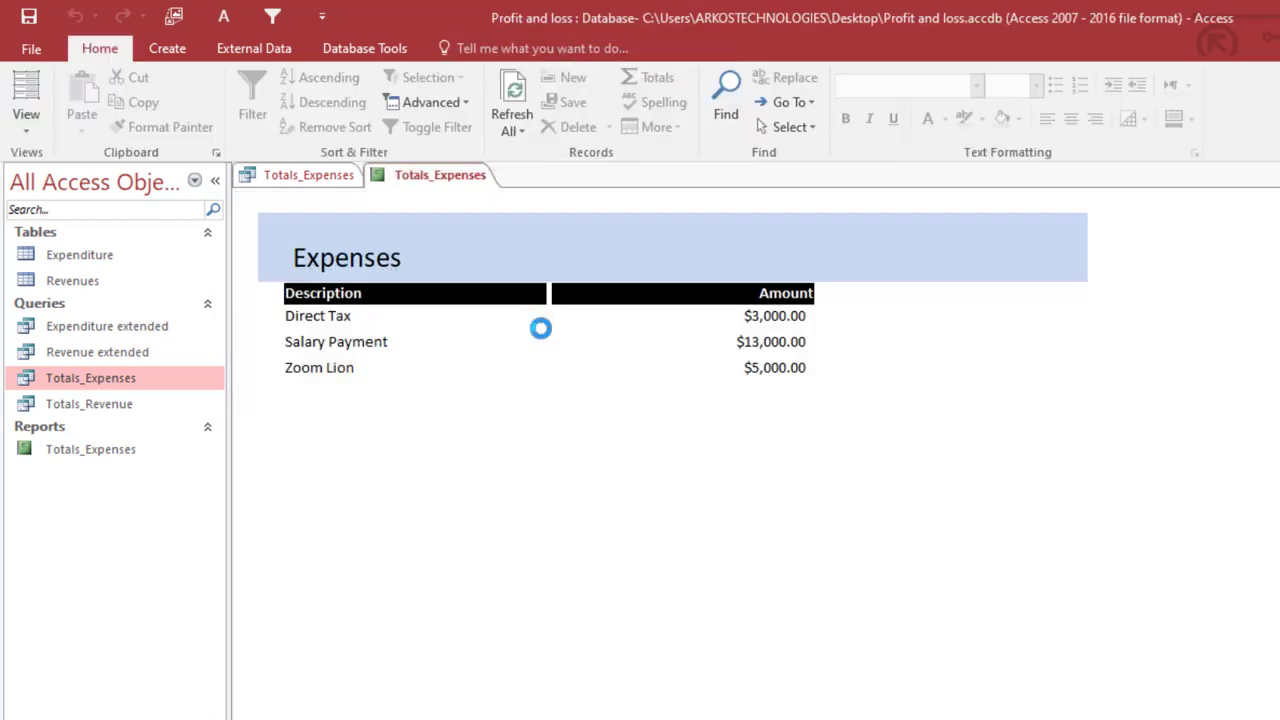
Save the Totals_Expenses report and return it to Design View
{"action": "right_click", "coordinate": [414, 182]}
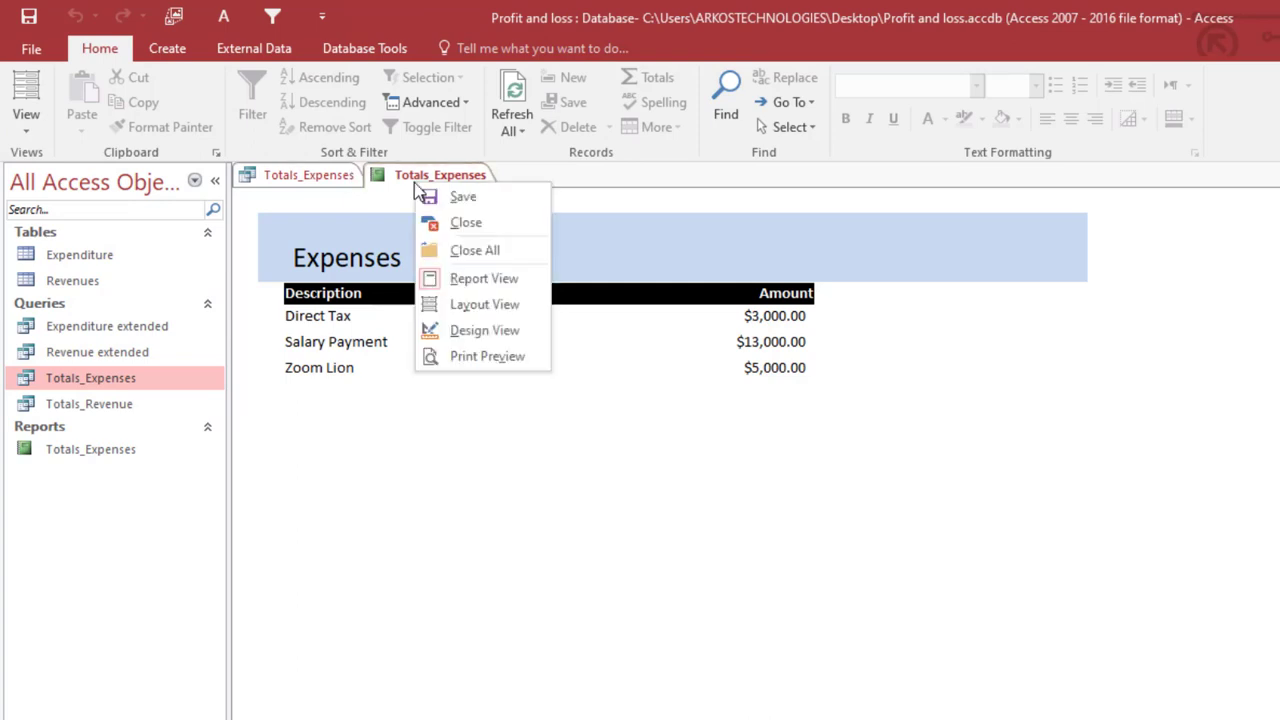
{"action": "left_click", "coordinate": [482, 200]}
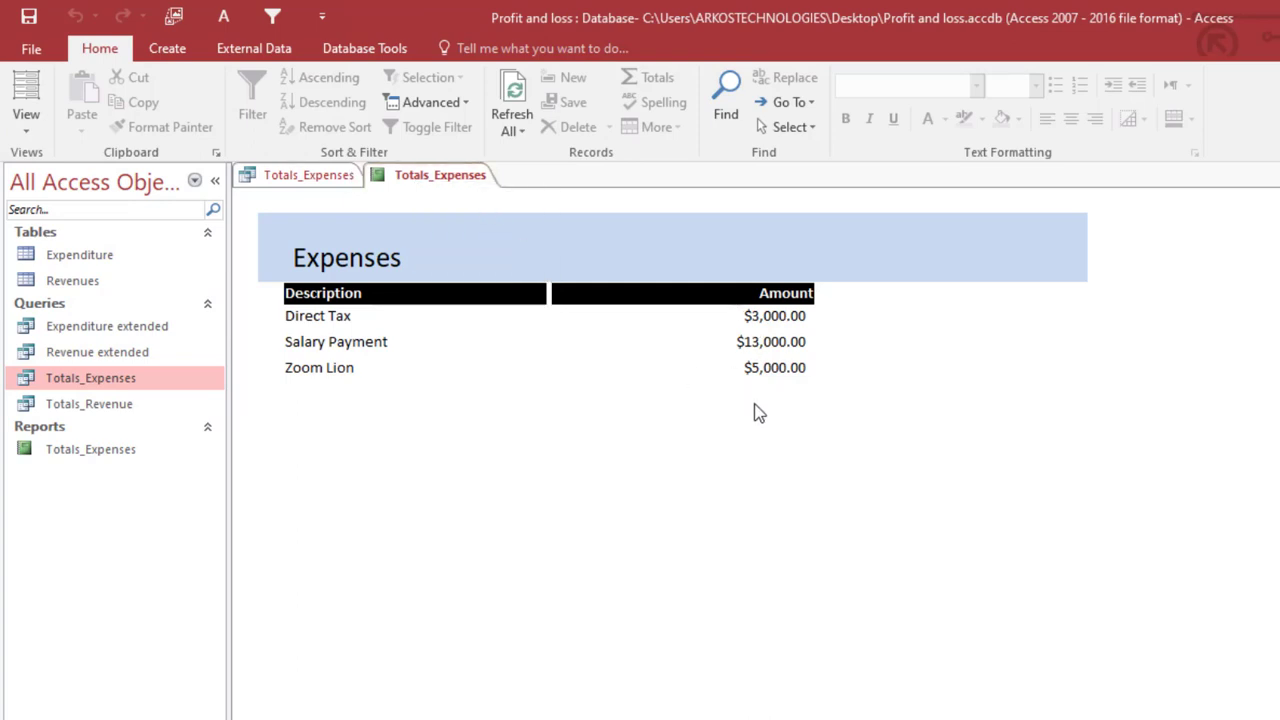
{"action": "right_click", "coordinate": [509, 215]}
{"action": "left_click", "coordinate": [580, 263]}
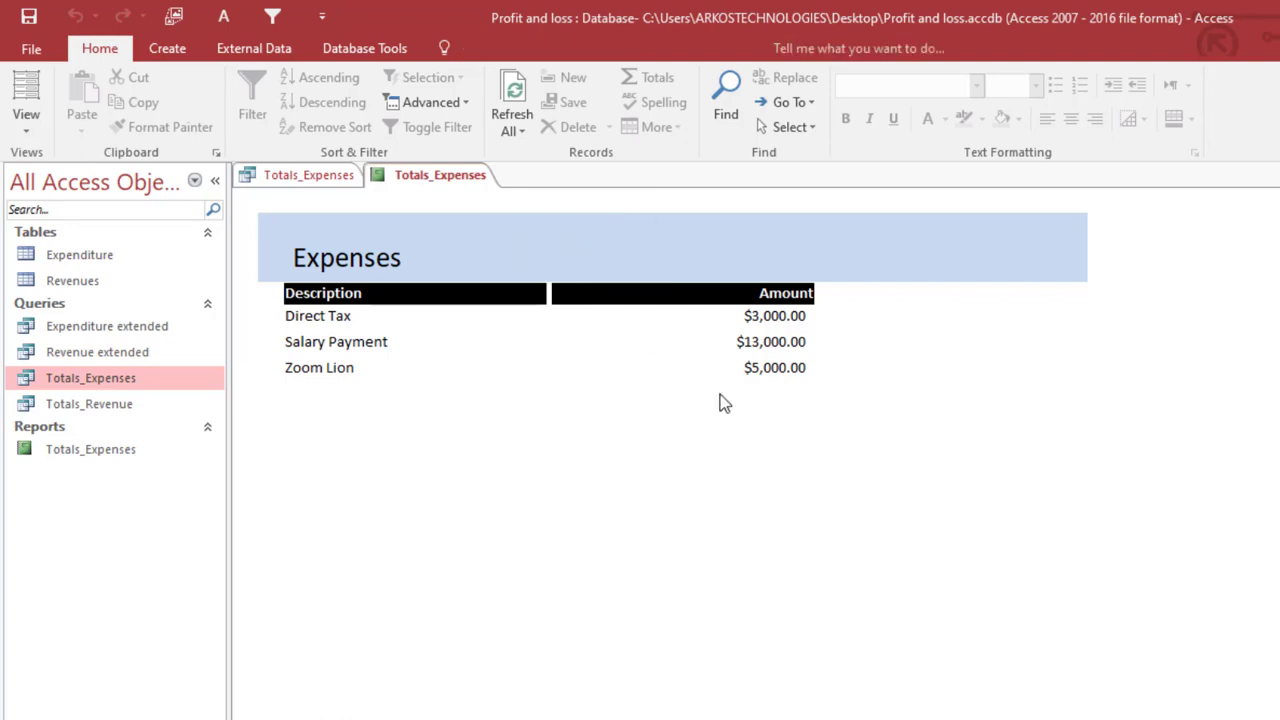
Add a Sum total of the SumOfExpense Amt field to the report footer
{"action": "left_click", "coordinate": [874, 386]}
{"action": "left_click", "coordinate": [731, 374]}
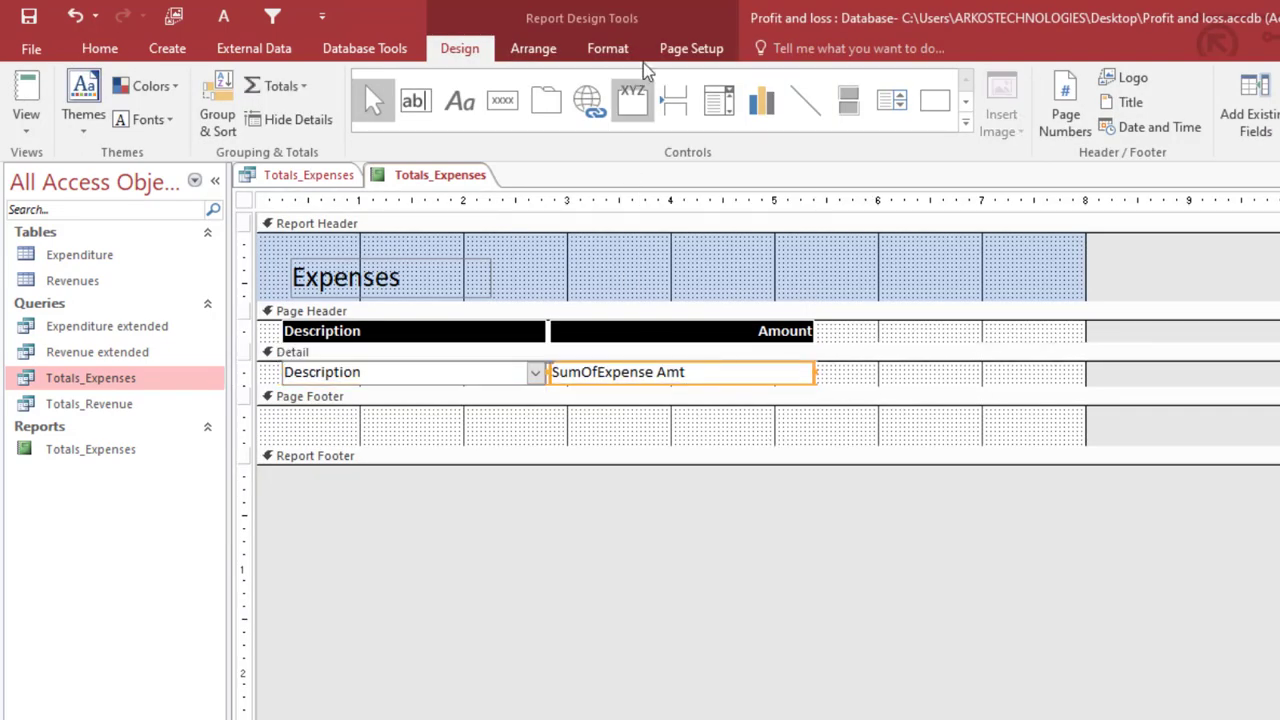
{"action": "left_click", "coordinate": [608, 50]}
{"action": "left_click", "coordinate": [450, 50]}
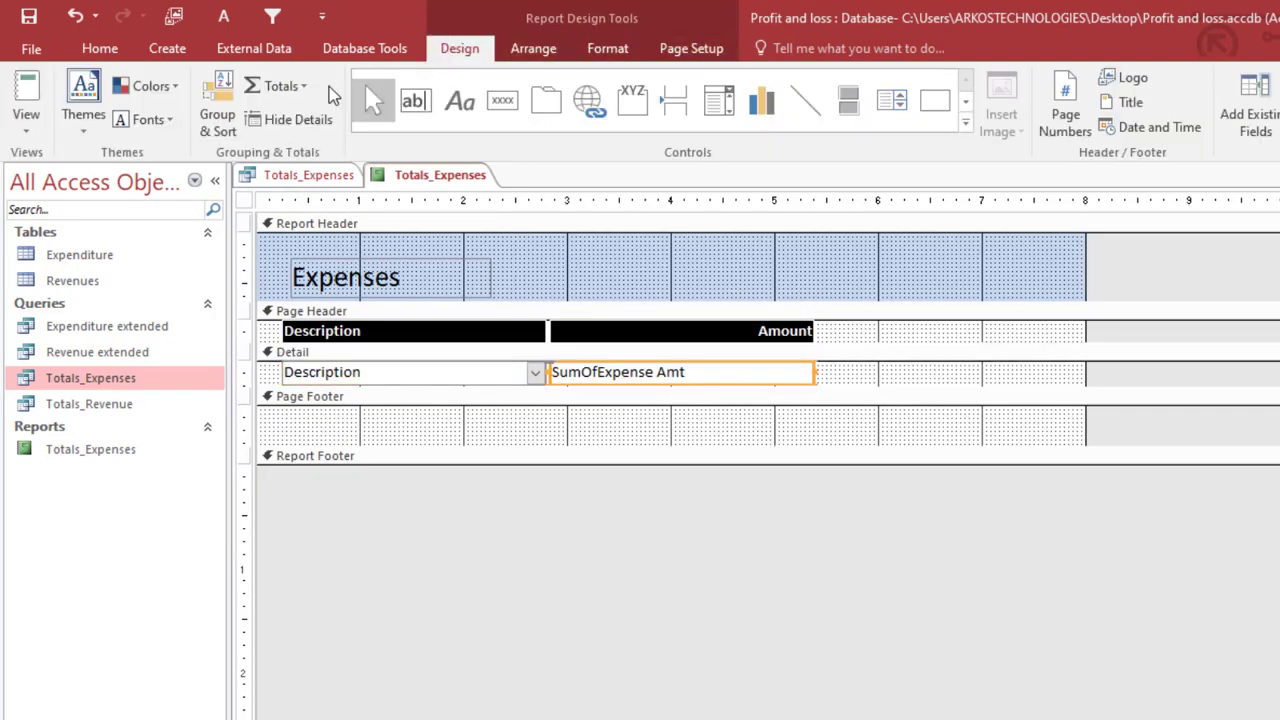
{"action": "left_click", "coordinate": [289, 93]}
{"action": "left_click", "coordinate": [287, 112]}
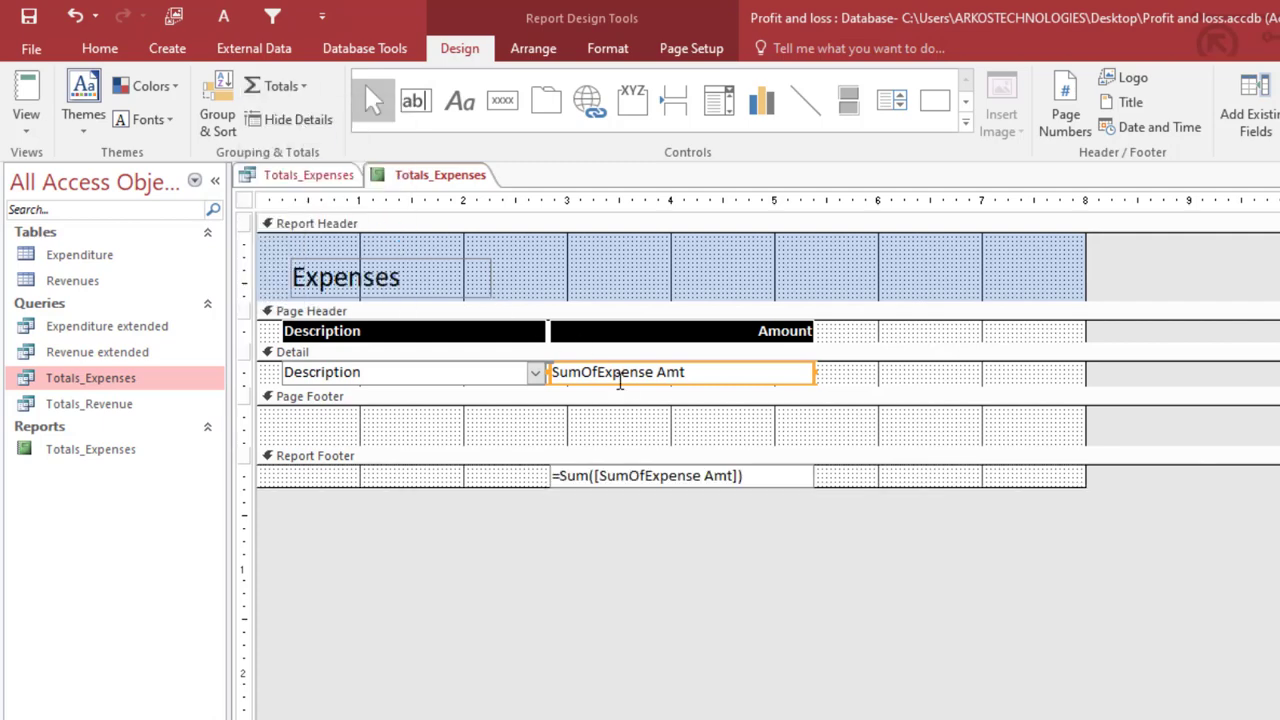
Insert a label reading "Grand sum:" in the report footer, left of the sum field and about 1.25 inches wide
{"action": "left_click", "coordinate": [608, 480]}
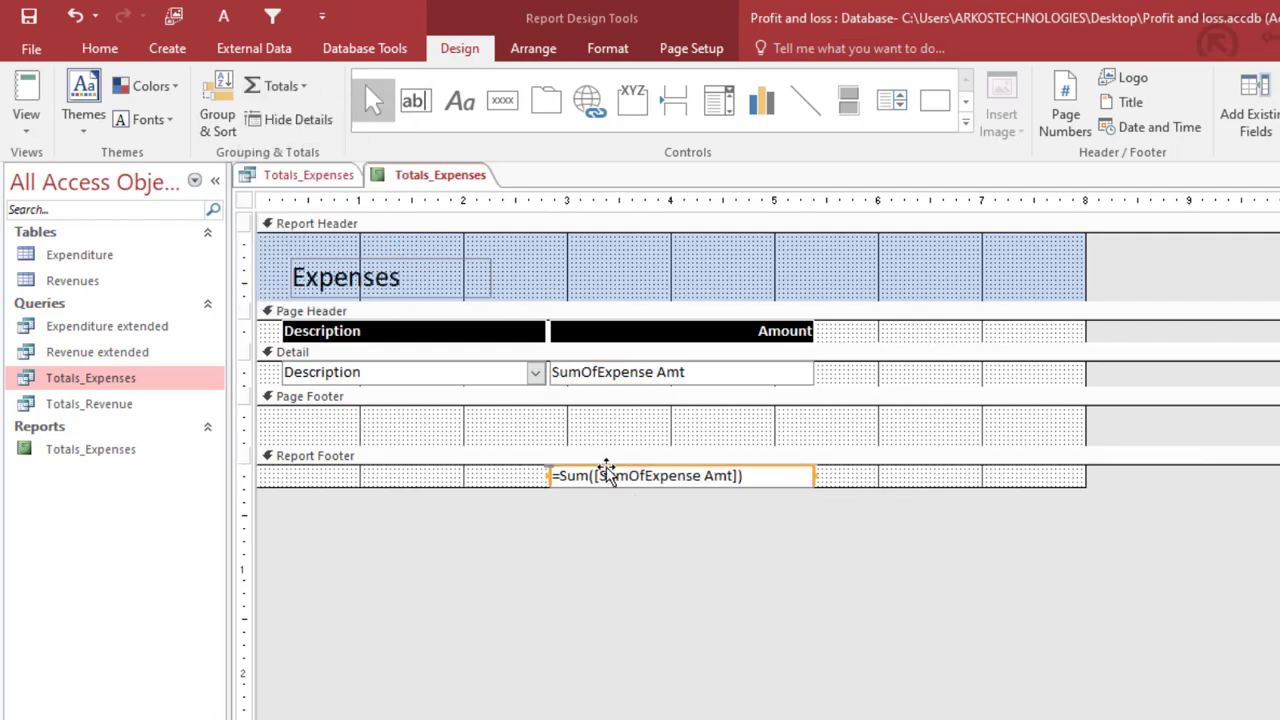
{"action": "left_click", "coordinate": [460, 100]}
{"action": "left_click_drag", "start_coordinate": [296, 468], "coordinate": [425, 490]}
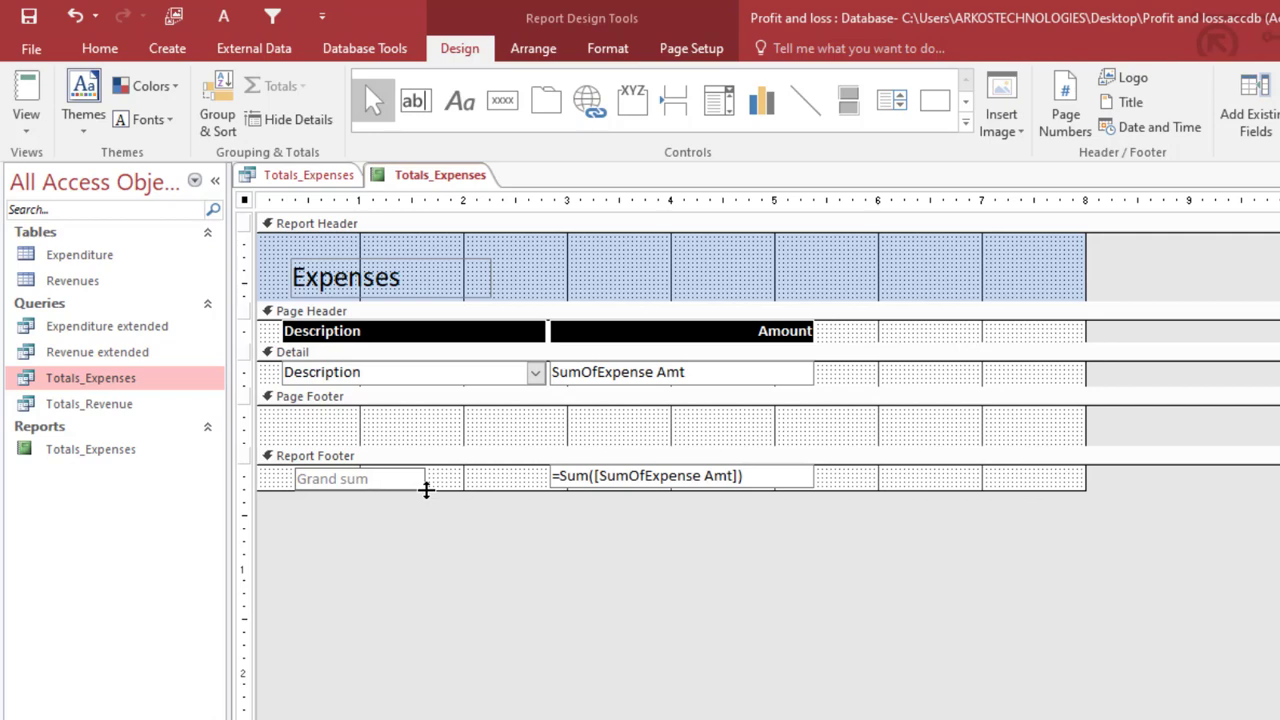
{"action": "left_click", "coordinate": [497, 478]}
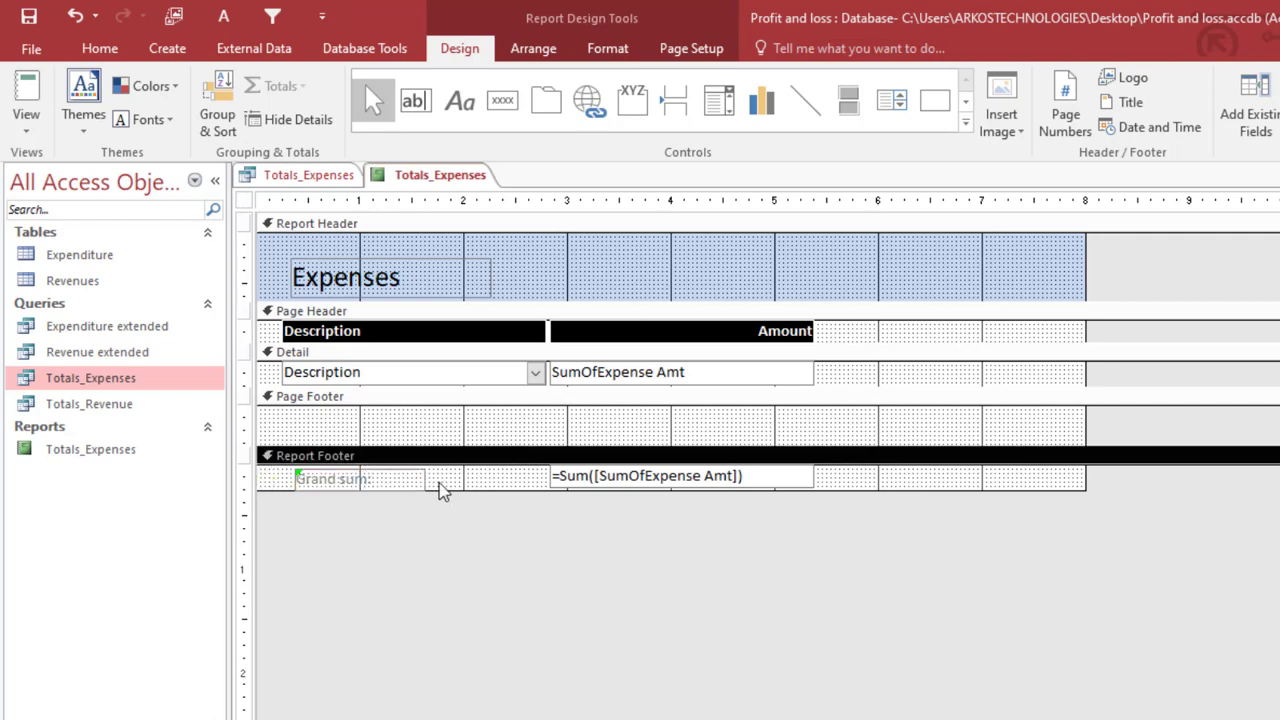
Give the report footer's "Grand sum:" label and sum field a transparent fill and bold 14-point text
{"action": "left_click", "coordinate": [236, 484]}
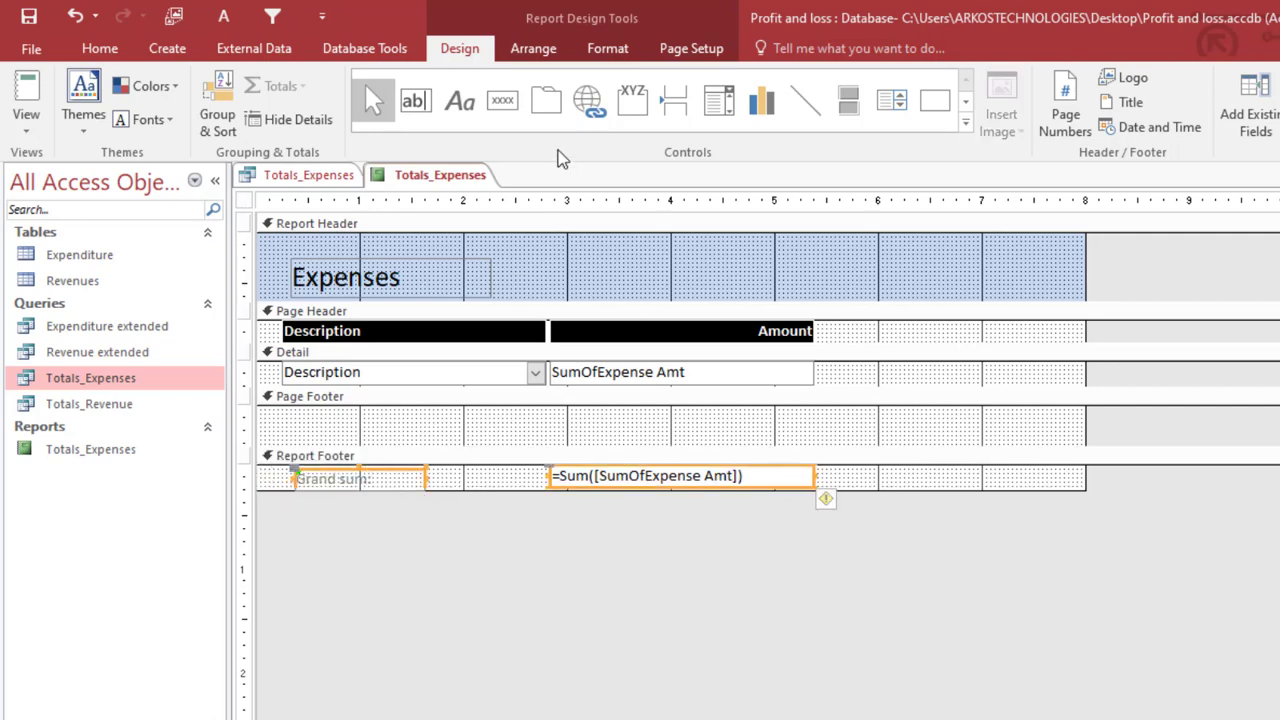
{"action": "left_click", "coordinate": [600, 50]}
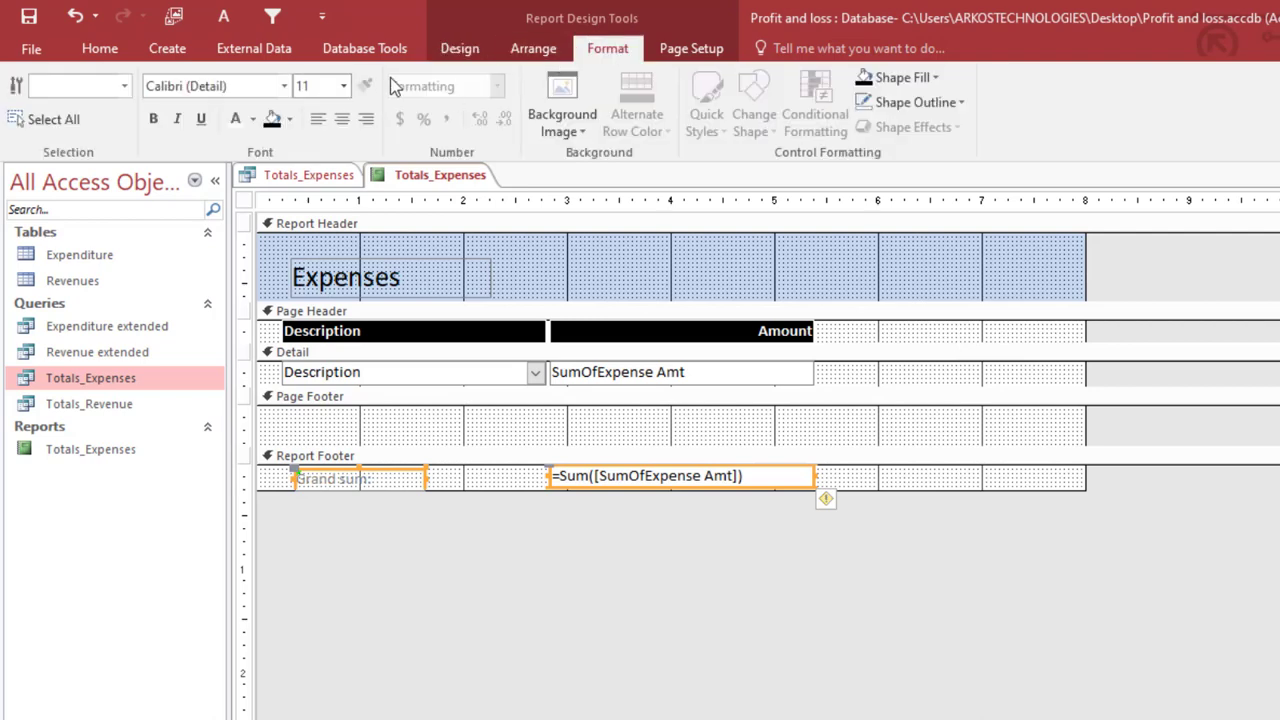
{"action": "left_click", "coordinate": [880, 78]}
{"action": "left_click", "coordinate": [940, 447]}
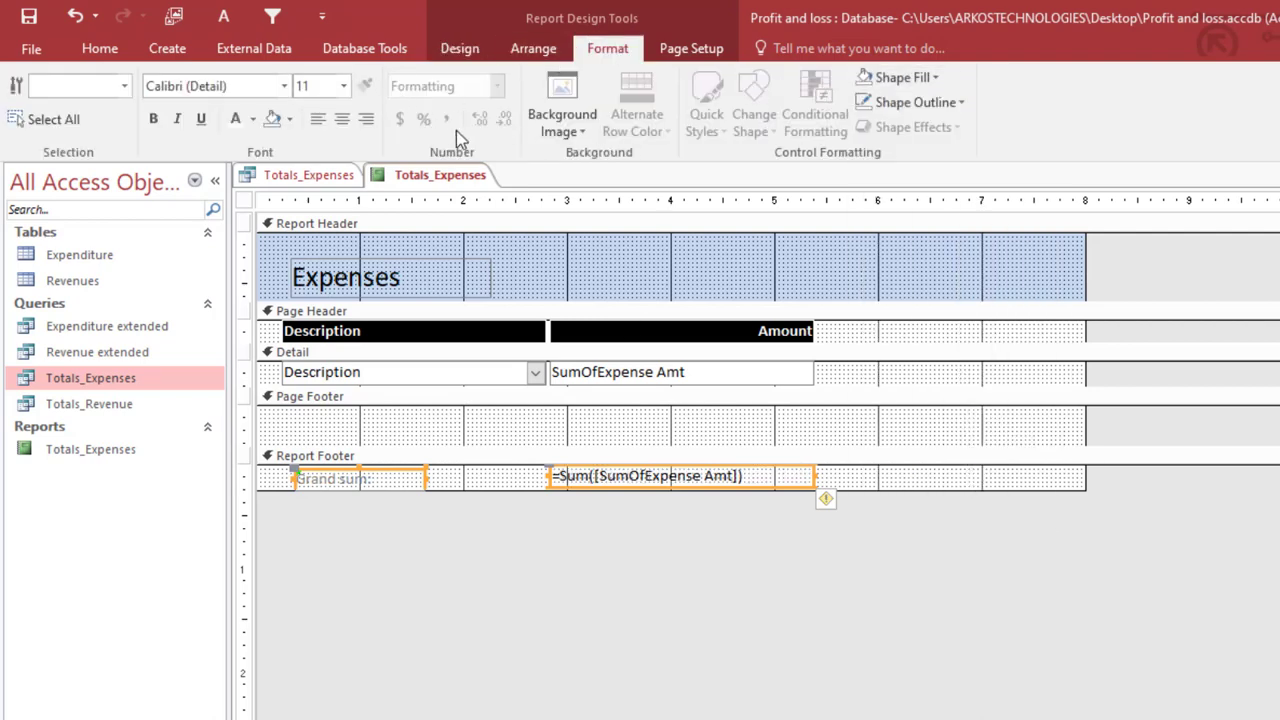
{"action": "left_click", "coordinate": [343, 86]}
{"action": "left_click", "coordinate": [311, 215]}
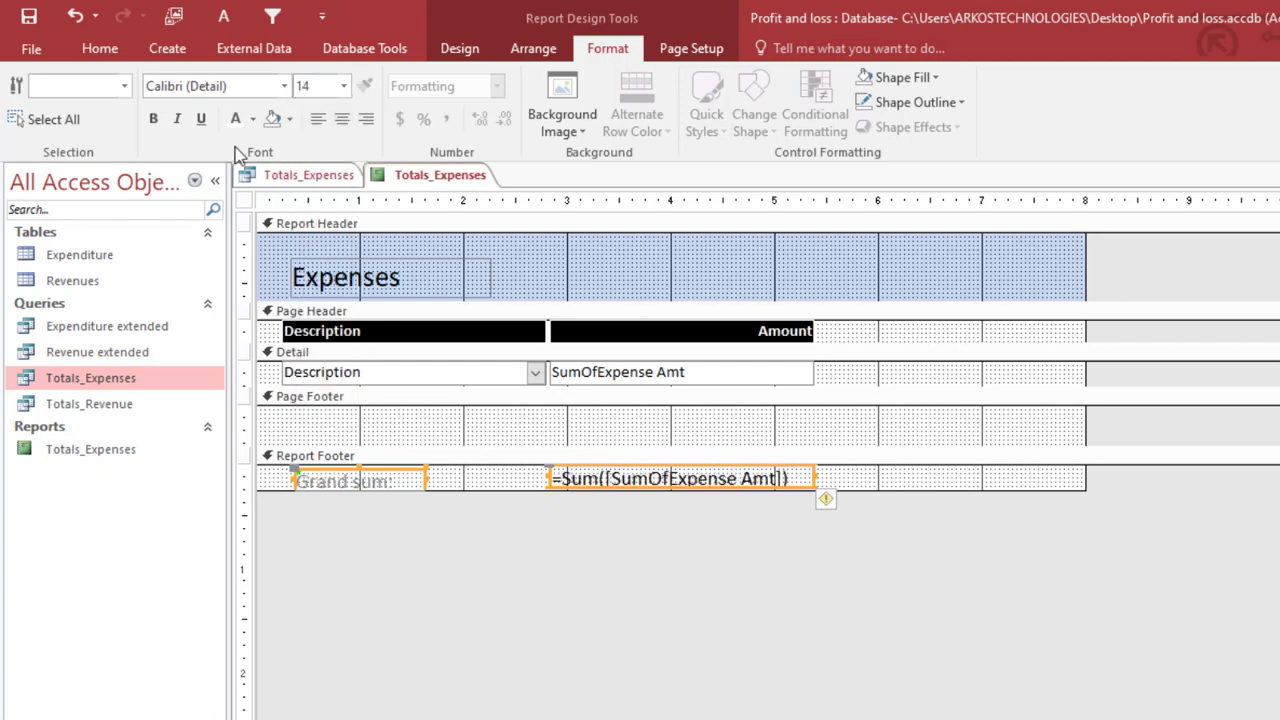
{"action": "left_click", "coordinate": [153, 119]}
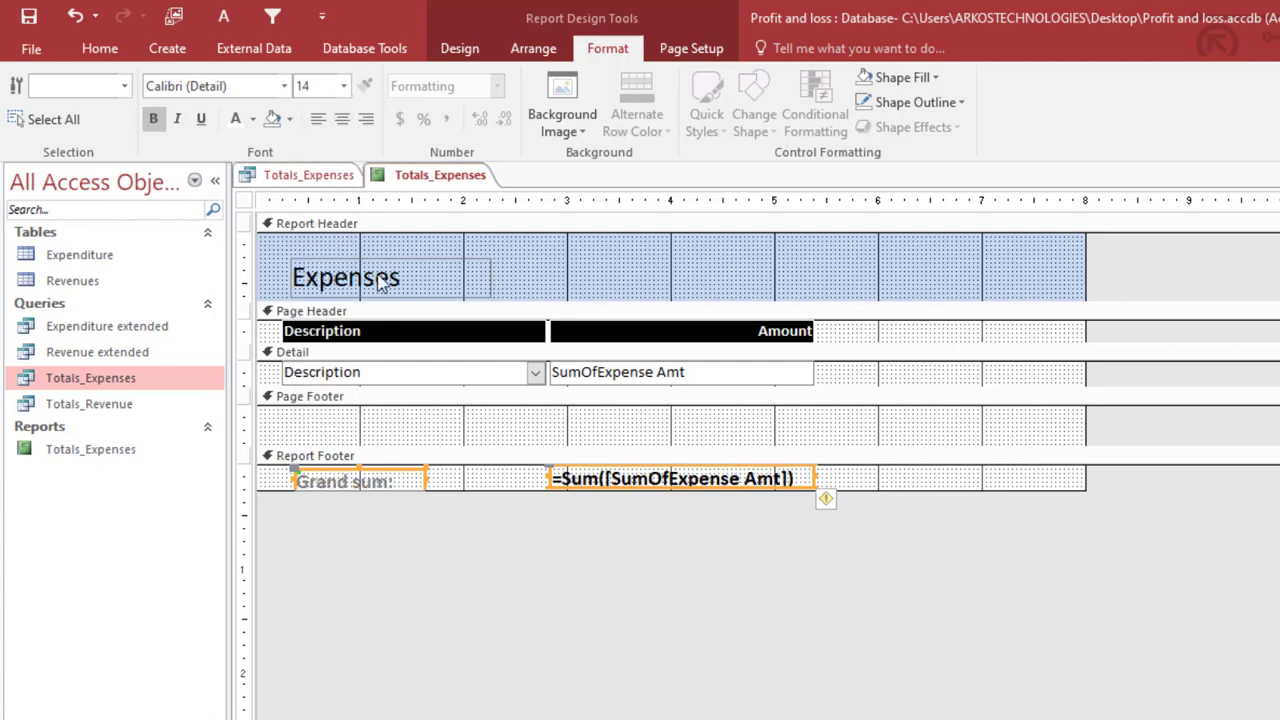
Move the "Grand sum:" label slightly up in the report footer and set its font colour to black
{"action": "left_click", "coordinate": [431, 438]}
{"action": "left_click", "coordinate": [399, 476]}
{"action": "left_click_drag", "start_coordinate": [390, 467], "coordinate": [388, 462]}
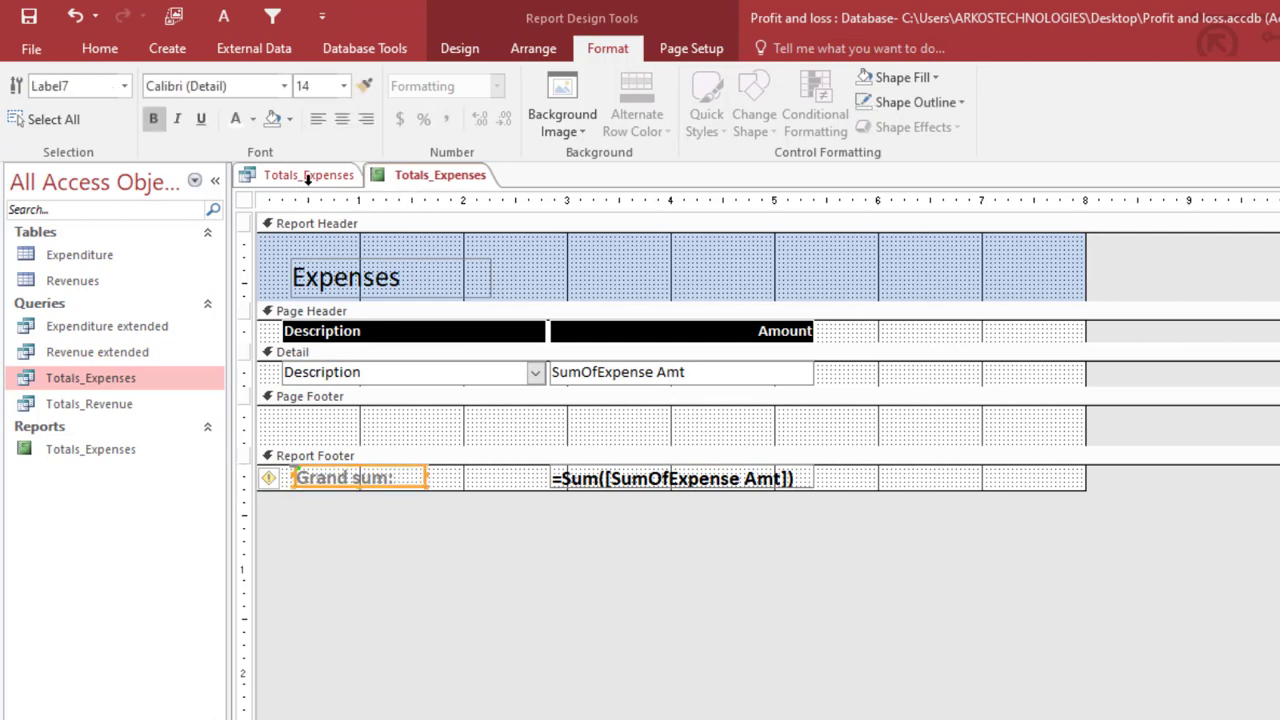
{"action": "left_click", "coordinate": [253, 200]}
{"action": "left_click", "coordinate": [472, 424]}
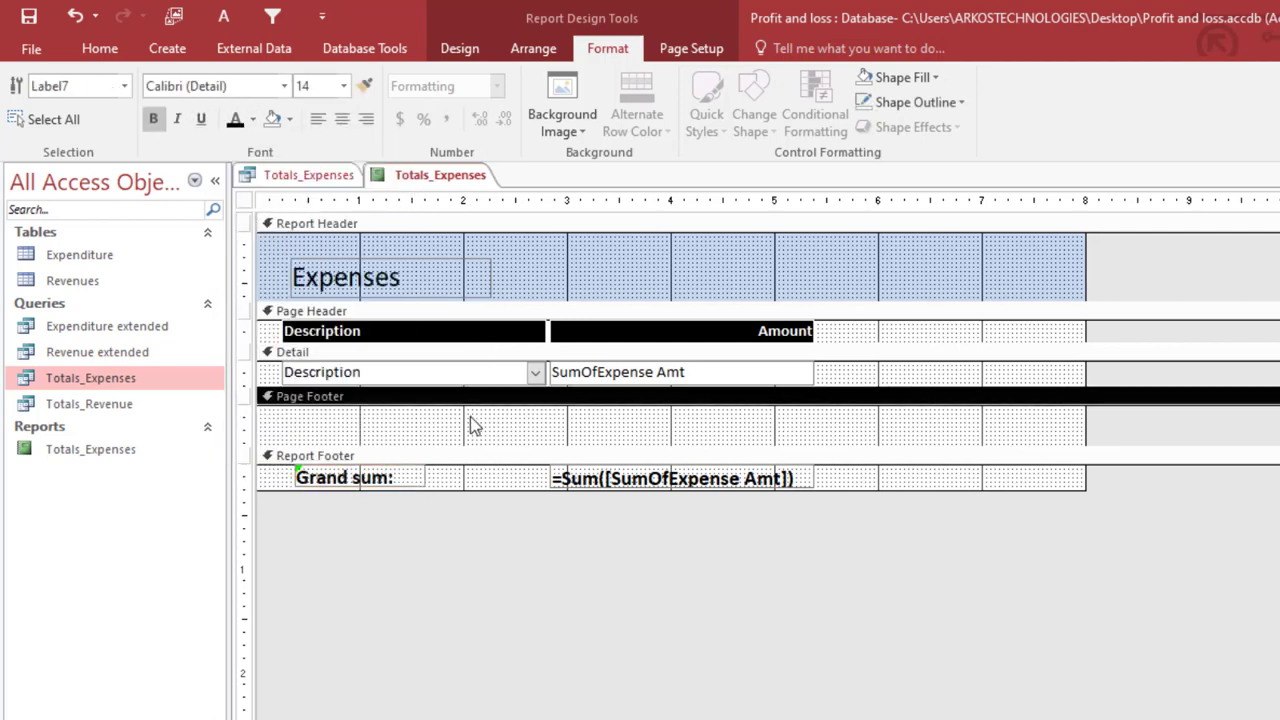
Collapse the page footer to zero height and preview the report in Report View before returning to Design View
{"action": "left_click_drag", "start_coordinate": [423, 444], "coordinate": [480, 380]}
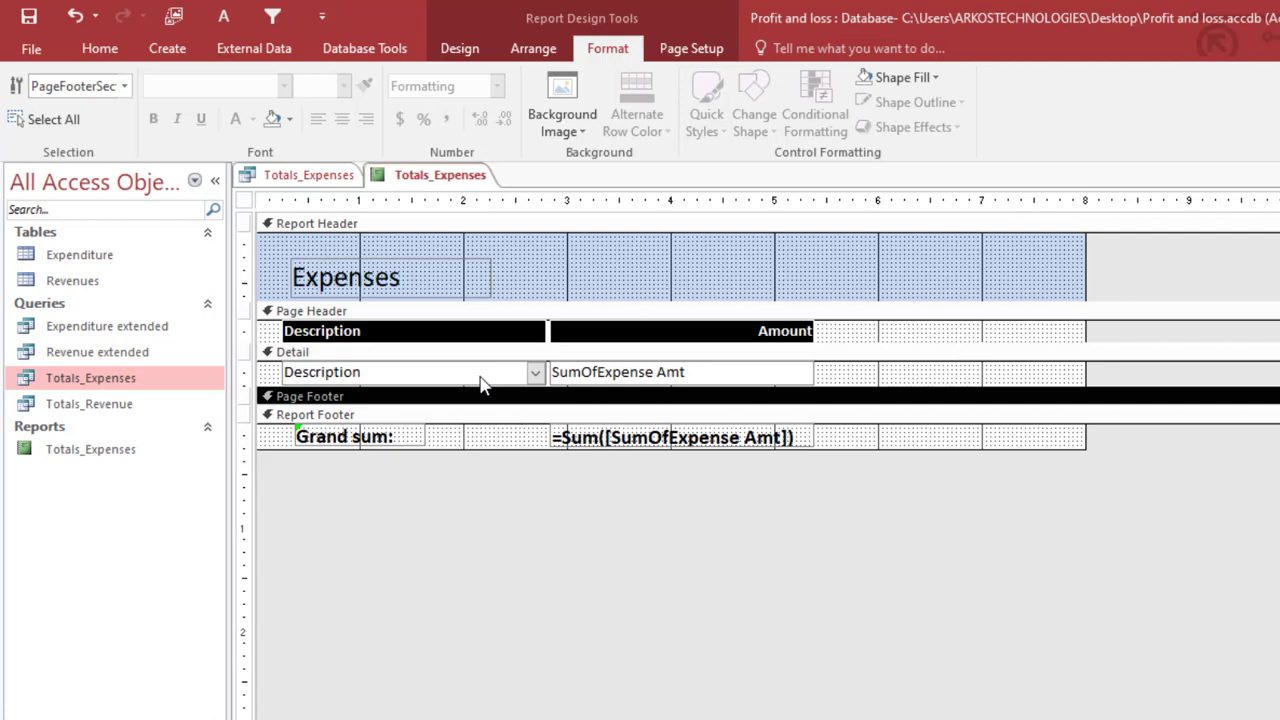
{"action": "right_click", "coordinate": [402, 176]}
{"action": "key", "text": "Escape"}
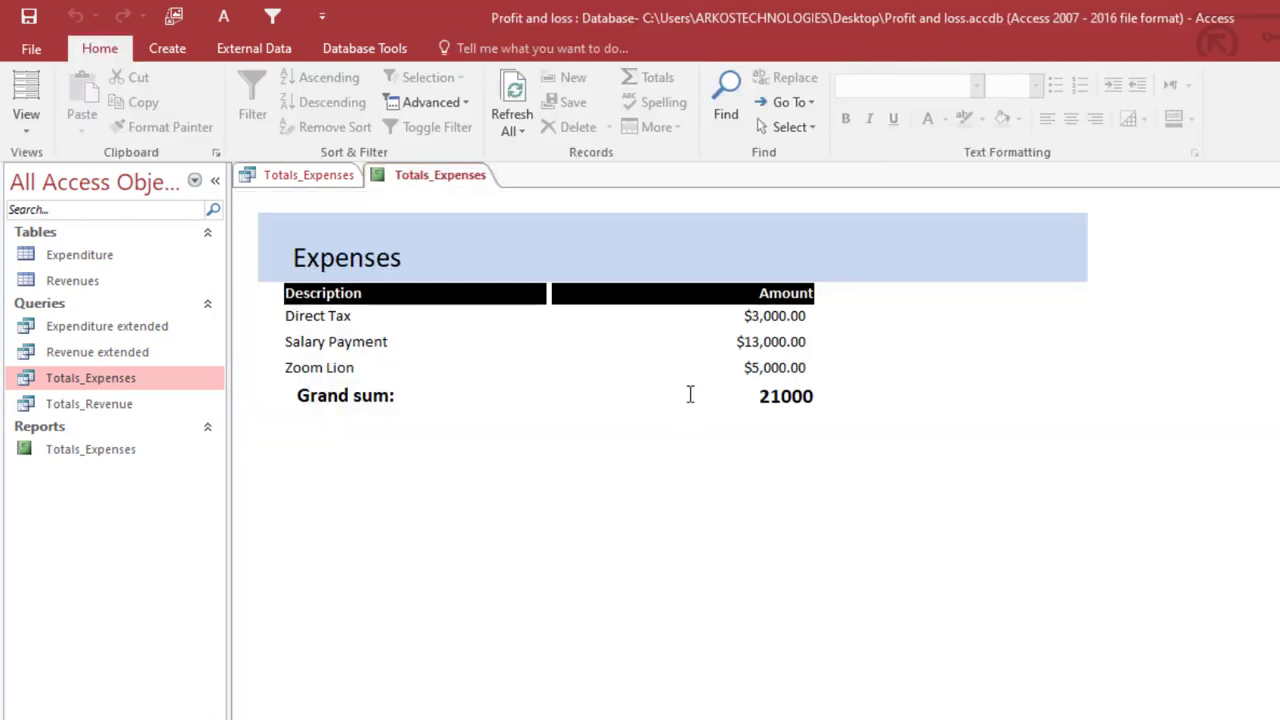
{"action": "right_click", "coordinate": [490, 186]}
{"action": "left_click", "coordinate": [562, 258]}
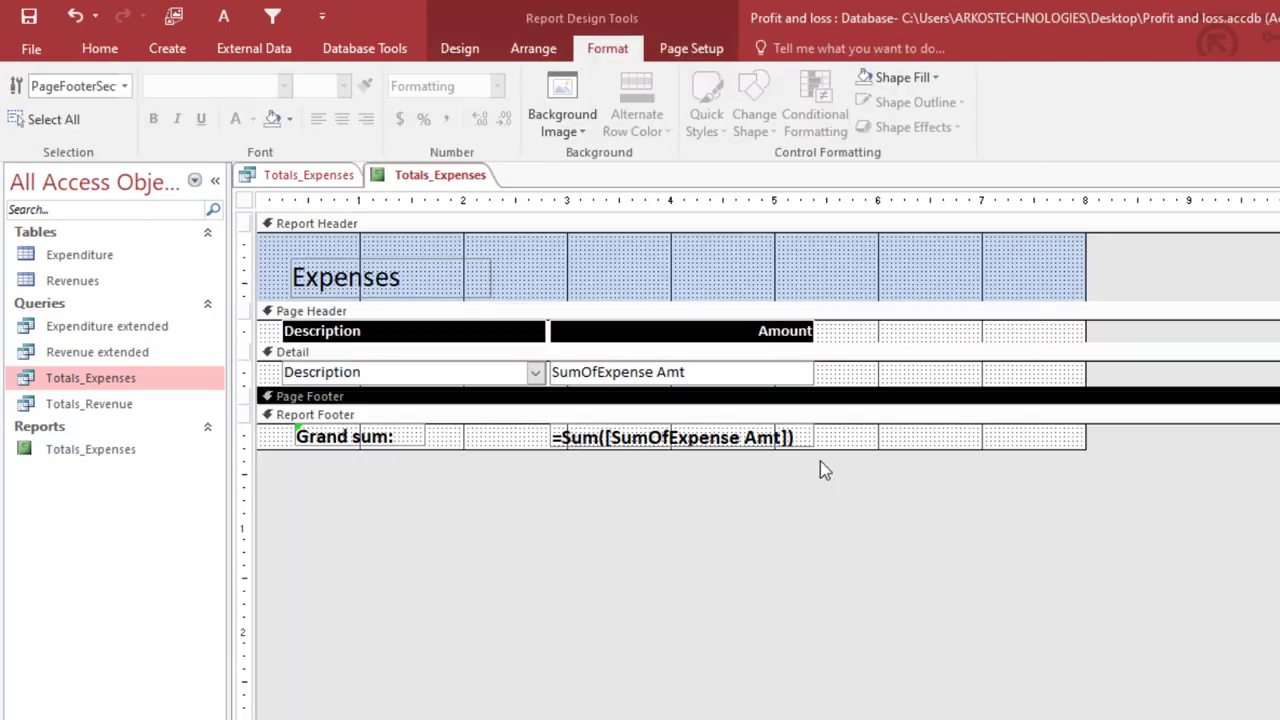
Format the footer's sum field as Currency with the name TotalExp and display the report in Report View
{"action": "left_click", "coordinate": [748, 443]}
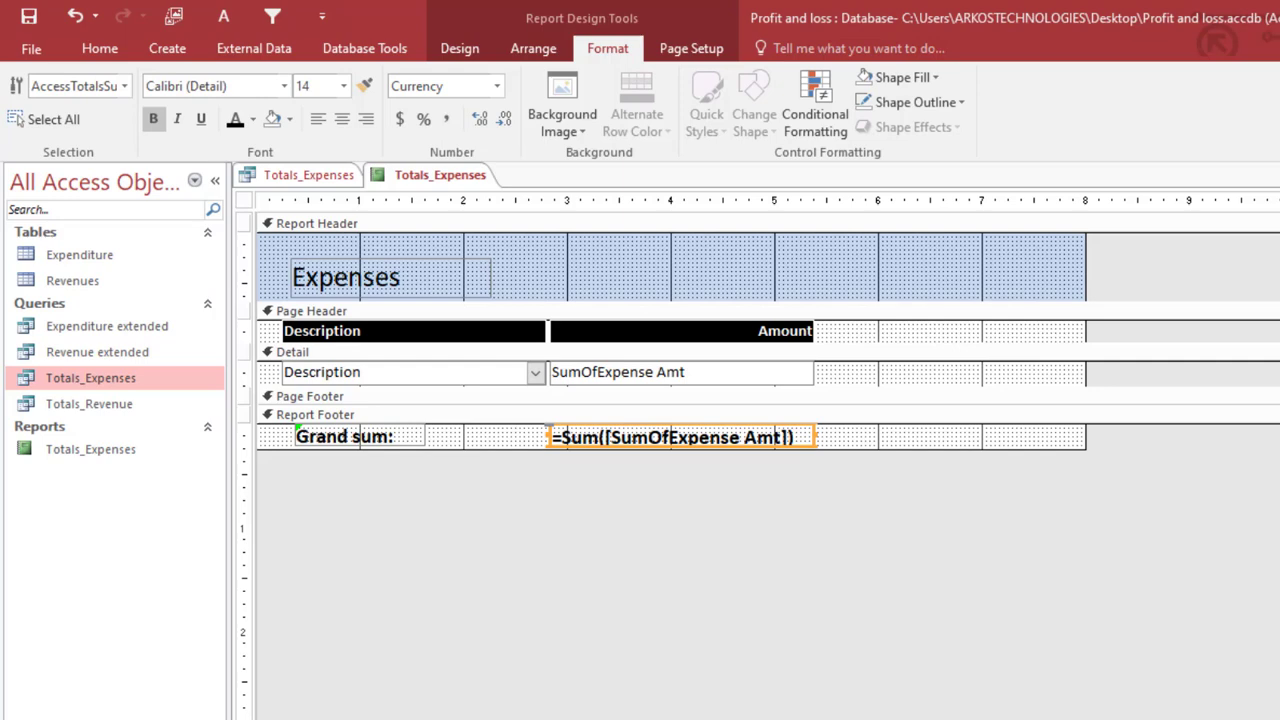
{"action": "right_click", "coordinate": [427, 176]}
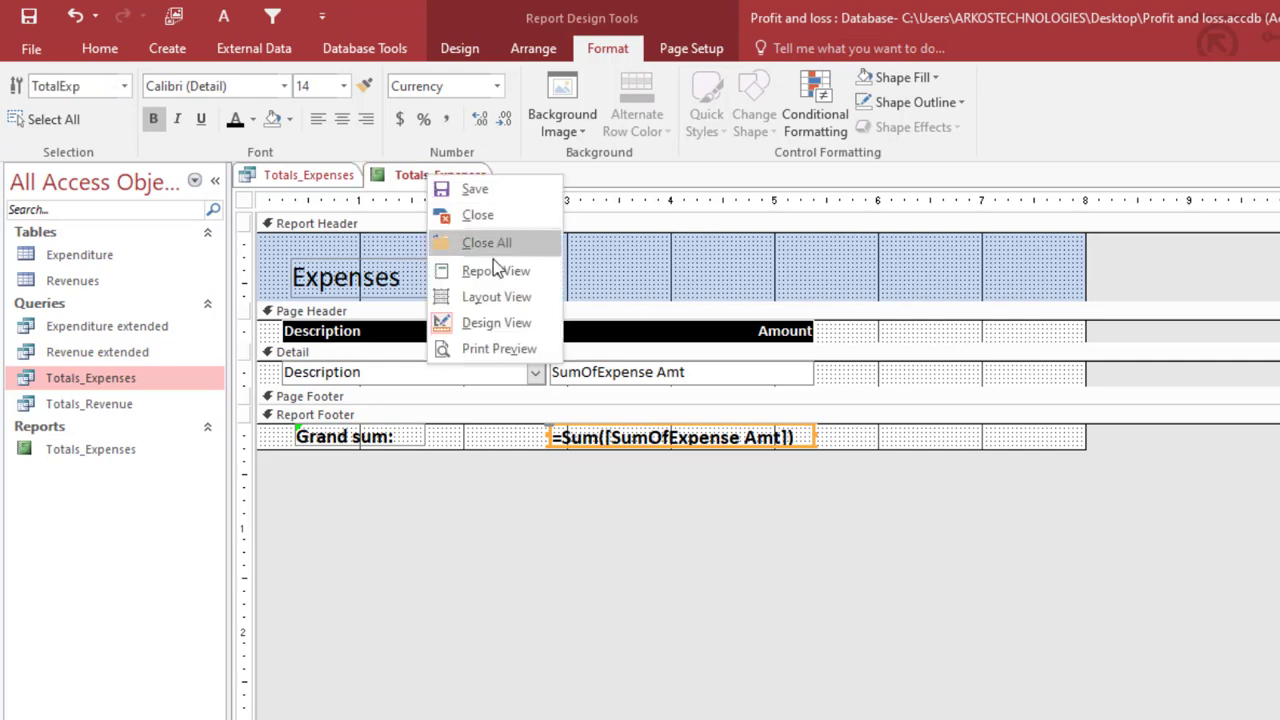
{"action": "left_click", "coordinate": [494, 264]}
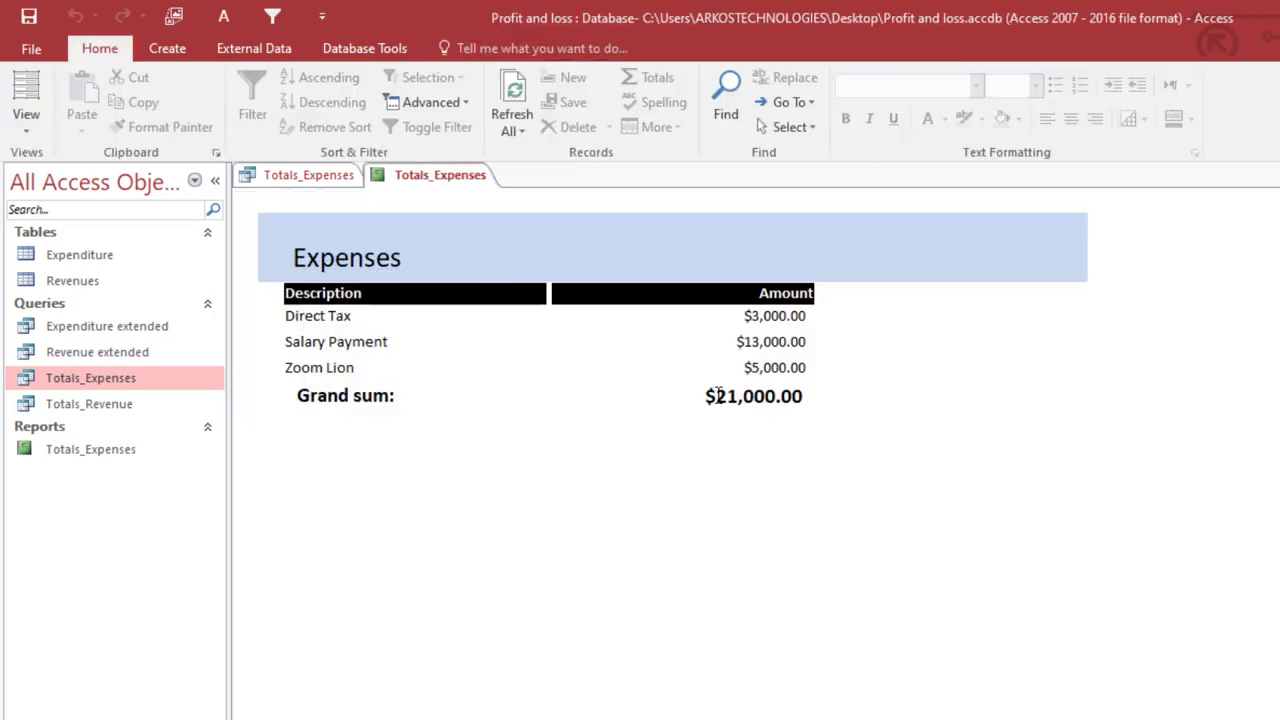
Save the Totals_Expenses report and close all open objects
{"action": "right_click", "coordinate": [439, 183]}
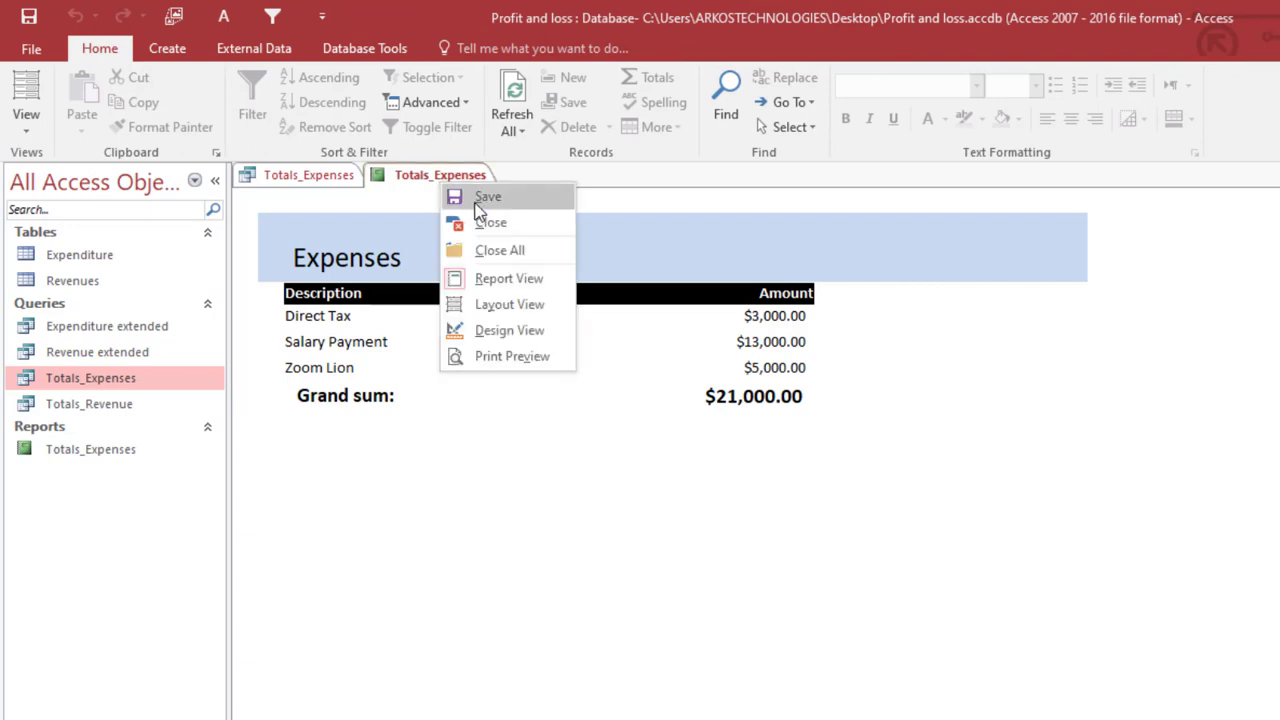
{"action": "left_click", "coordinate": [431, 212]}
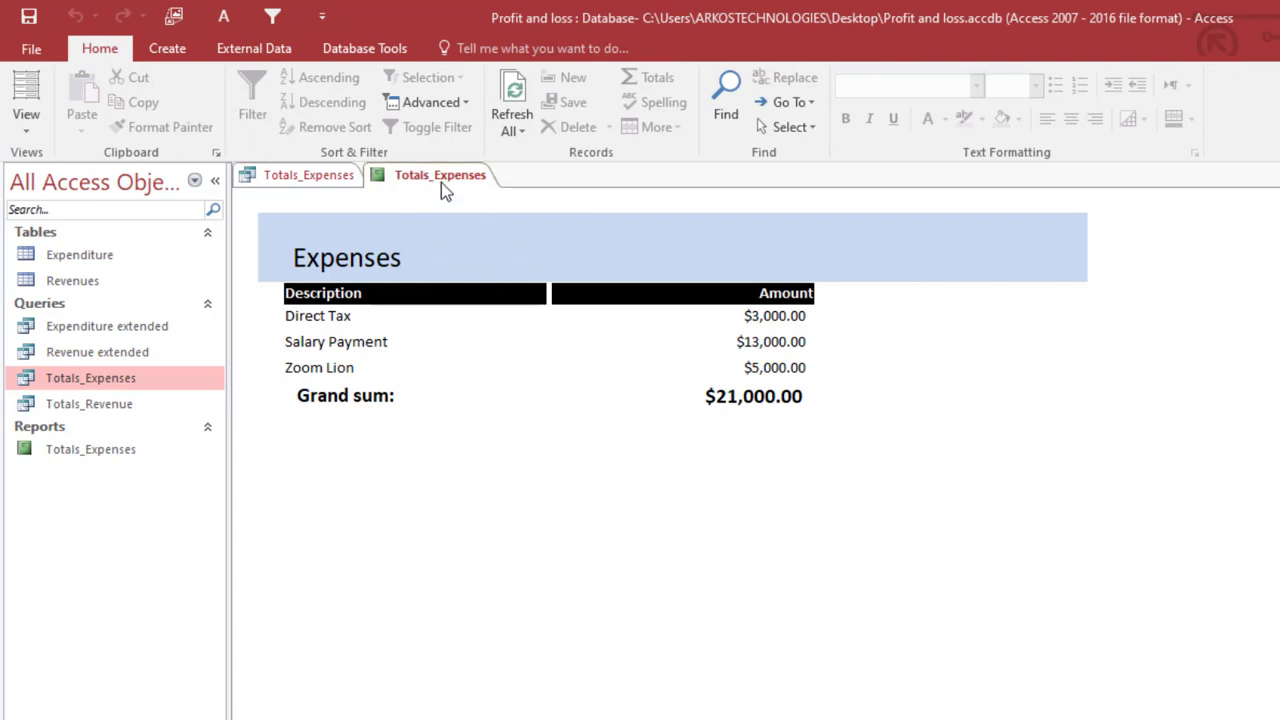
{"action": "right_click", "coordinate": [441, 182]}
{"action": "left_click", "coordinate": [458, 196]}
{"action": "right_click", "coordinate": [436, 178]}
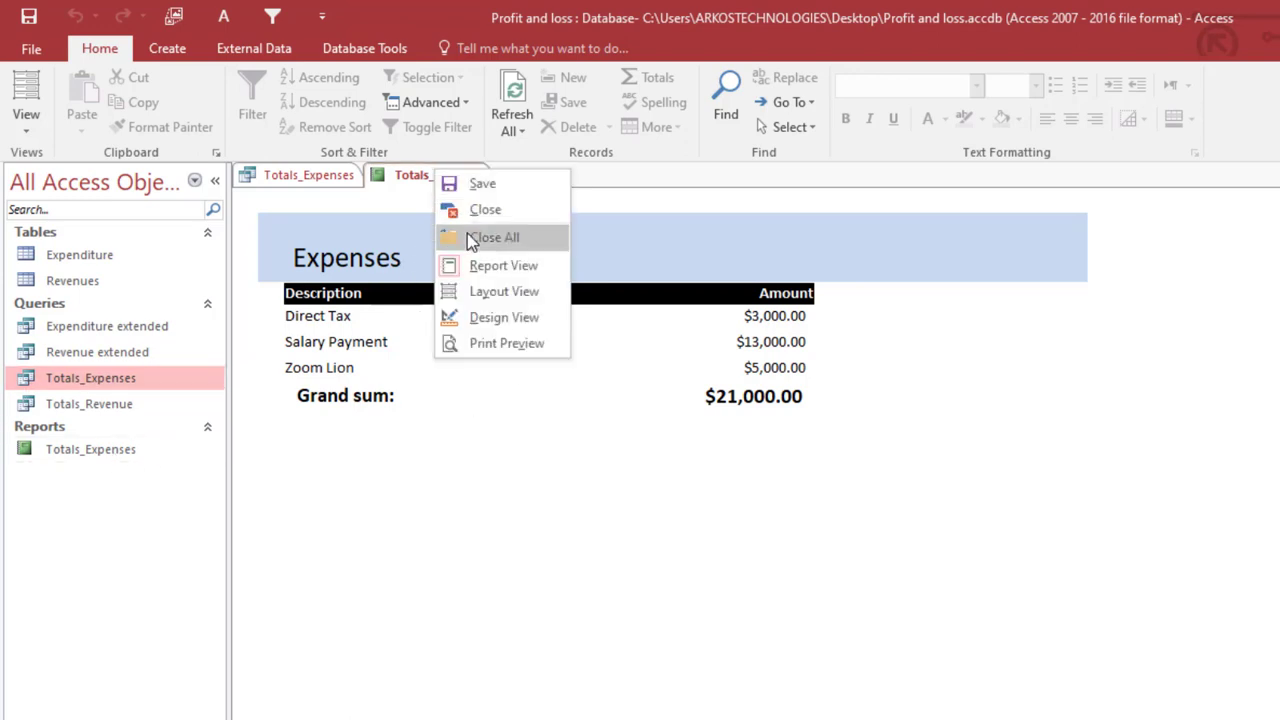
{"action": "left_click", "coordinate": [467, 233]}
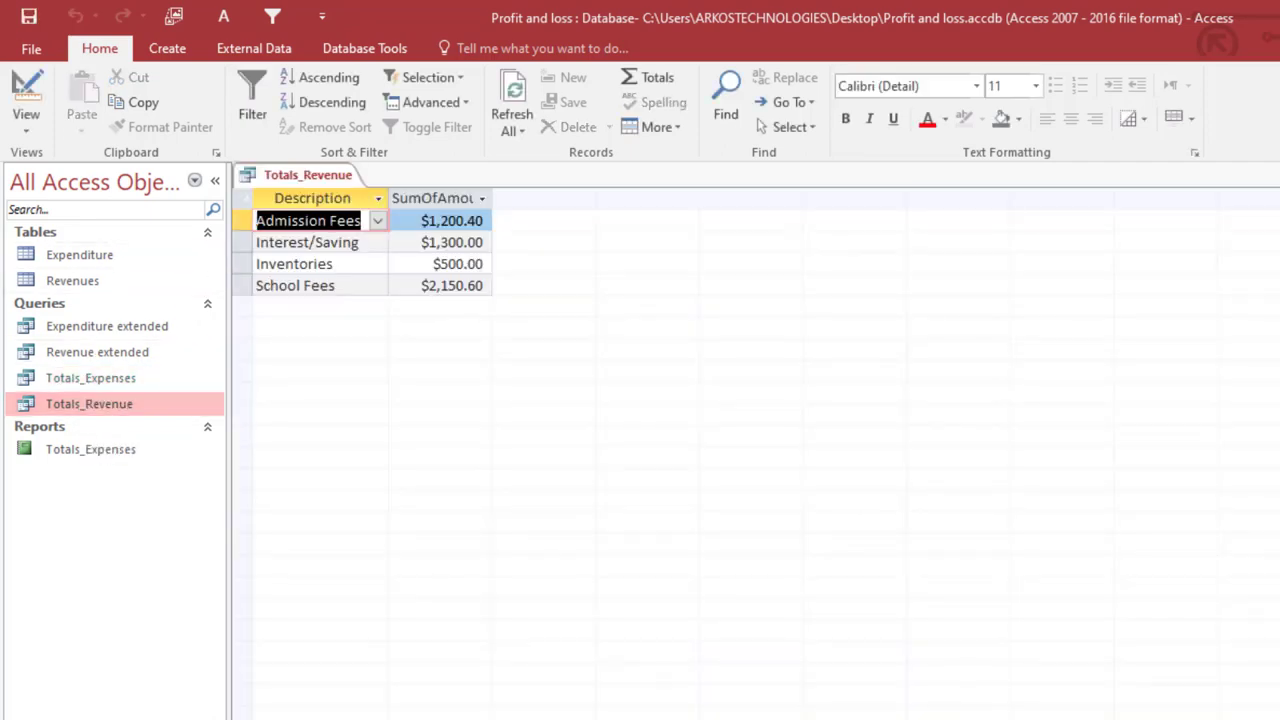
Start a Report Wizard report from the Totals_Revenue query with the Description and SumOfAmount fields and no grouping
{"action": "left_click", "coordinate": [182, 52]}
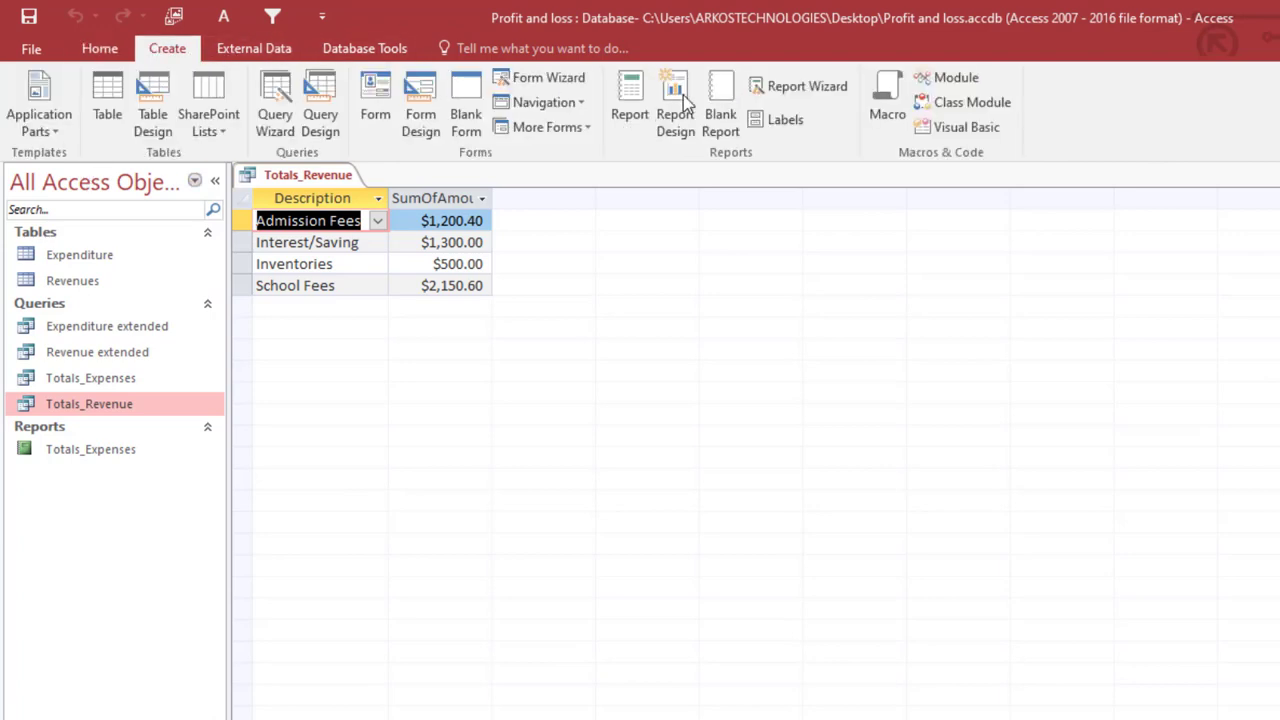
{"action": "left_click", "coordinate": [779, 86]}
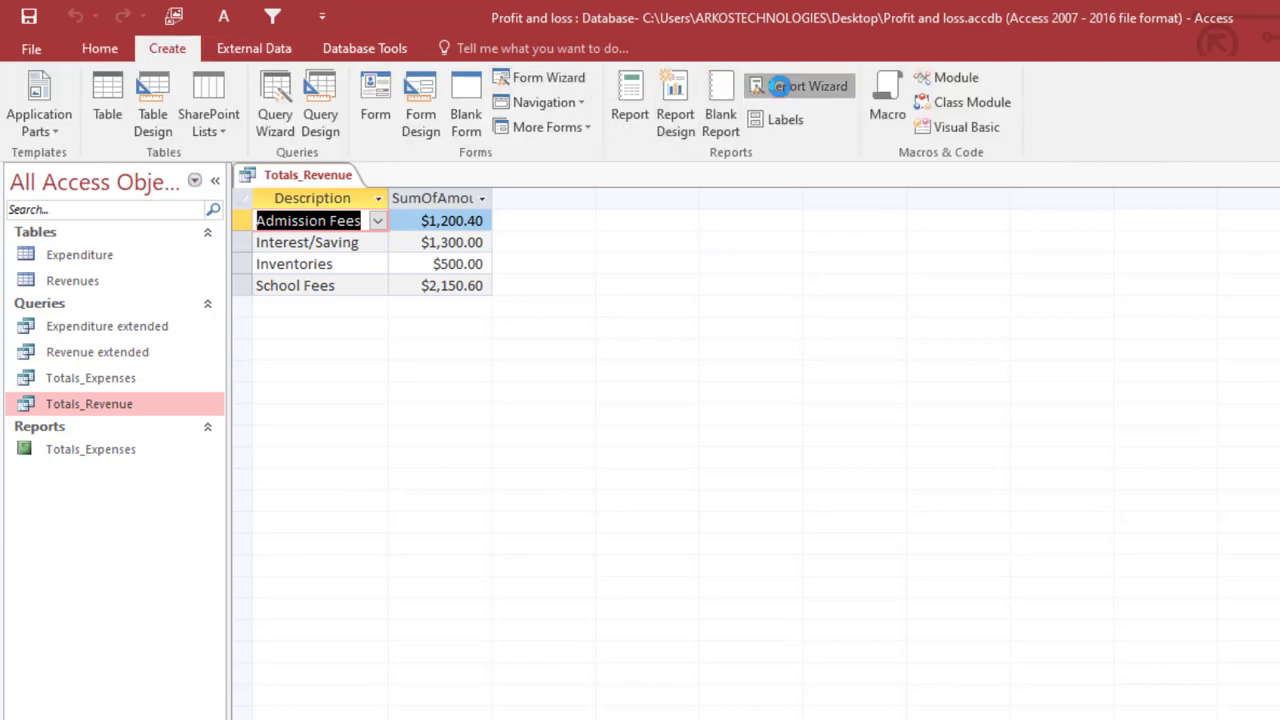
{"action": "left_click", "coordinate": [828, 422]}
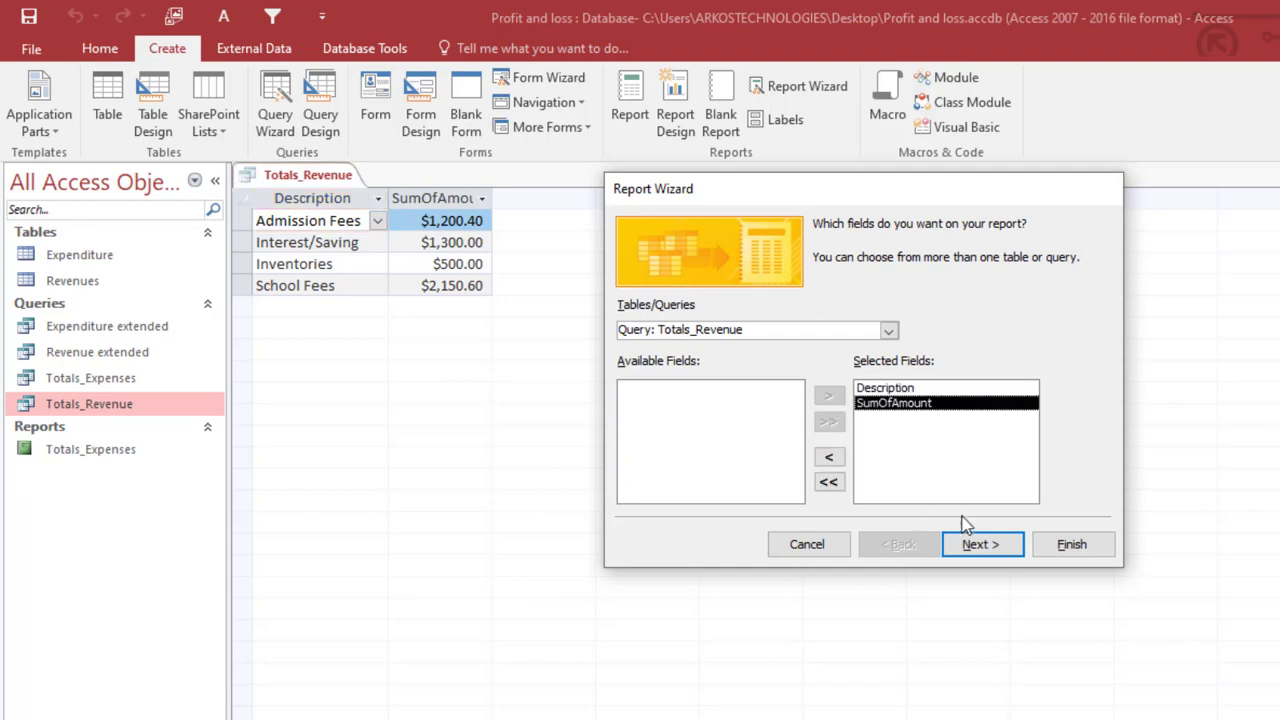
{"action": "left_click", "coordinate": [980, 545]}
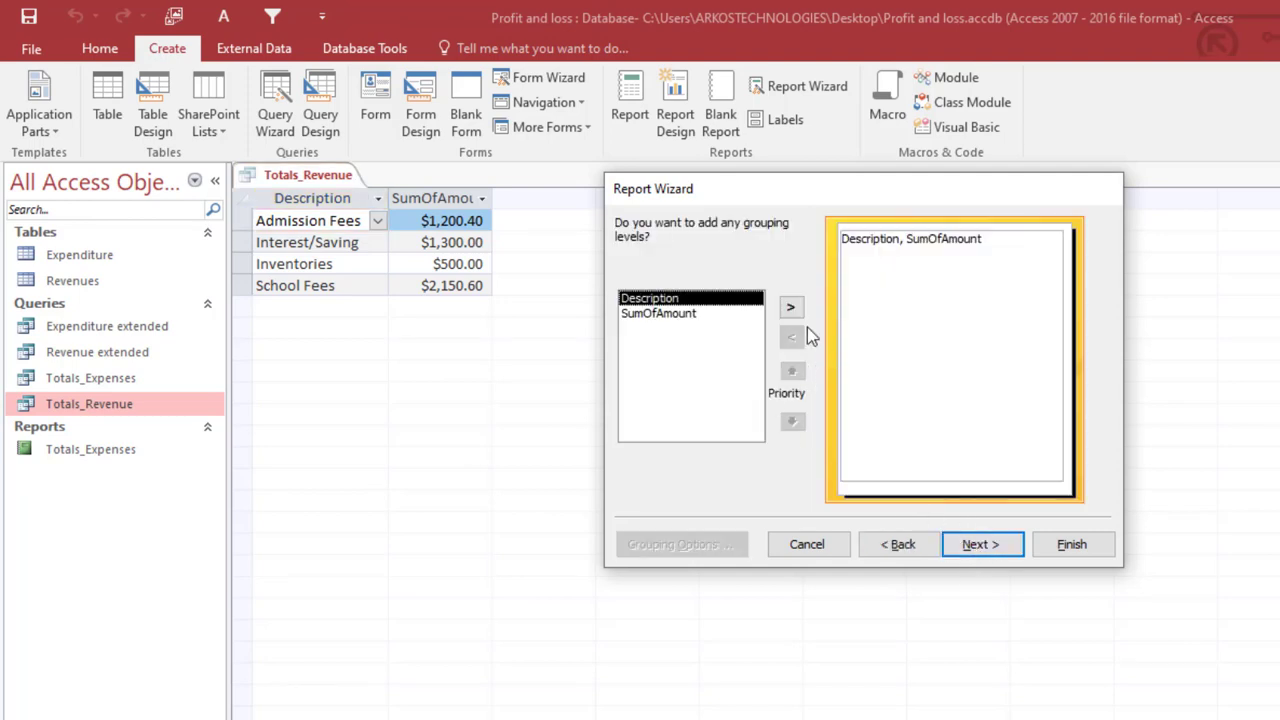
{"action": "left_click", "coordinate": [1005, 541]}
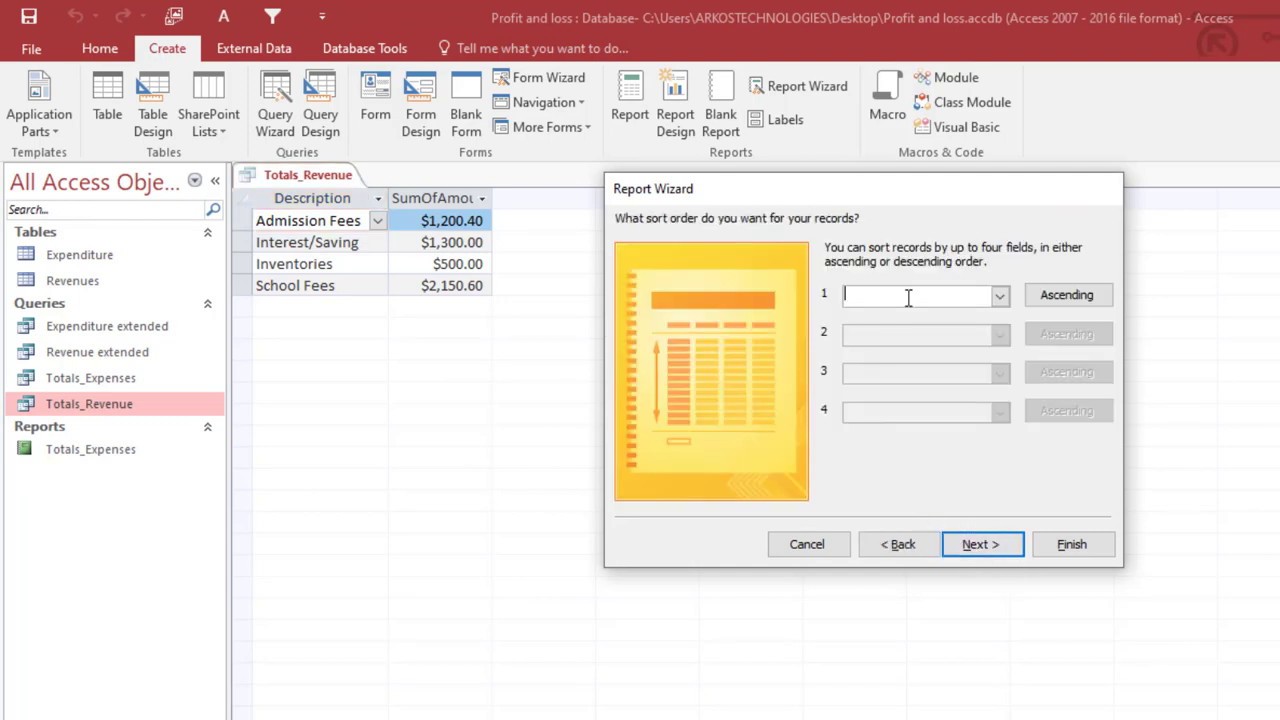
Sort the report ascending by Description, keep the tabular portrait layout and finish the wizard with the design open for modification
{"action": "left_click", "coordinate": [998, 295]}
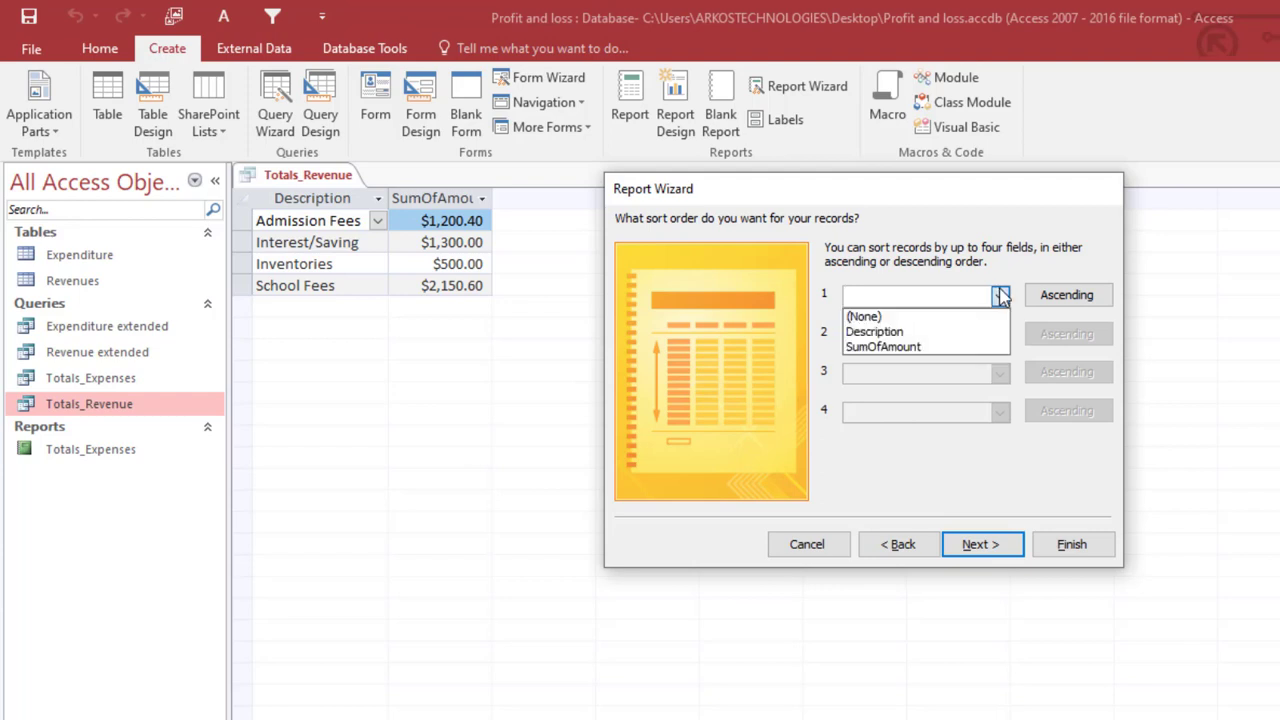
{"action": "left_click", "coordinate": [926, 333]}
{"action": "left_click", "coordinate": [1009, 554]}
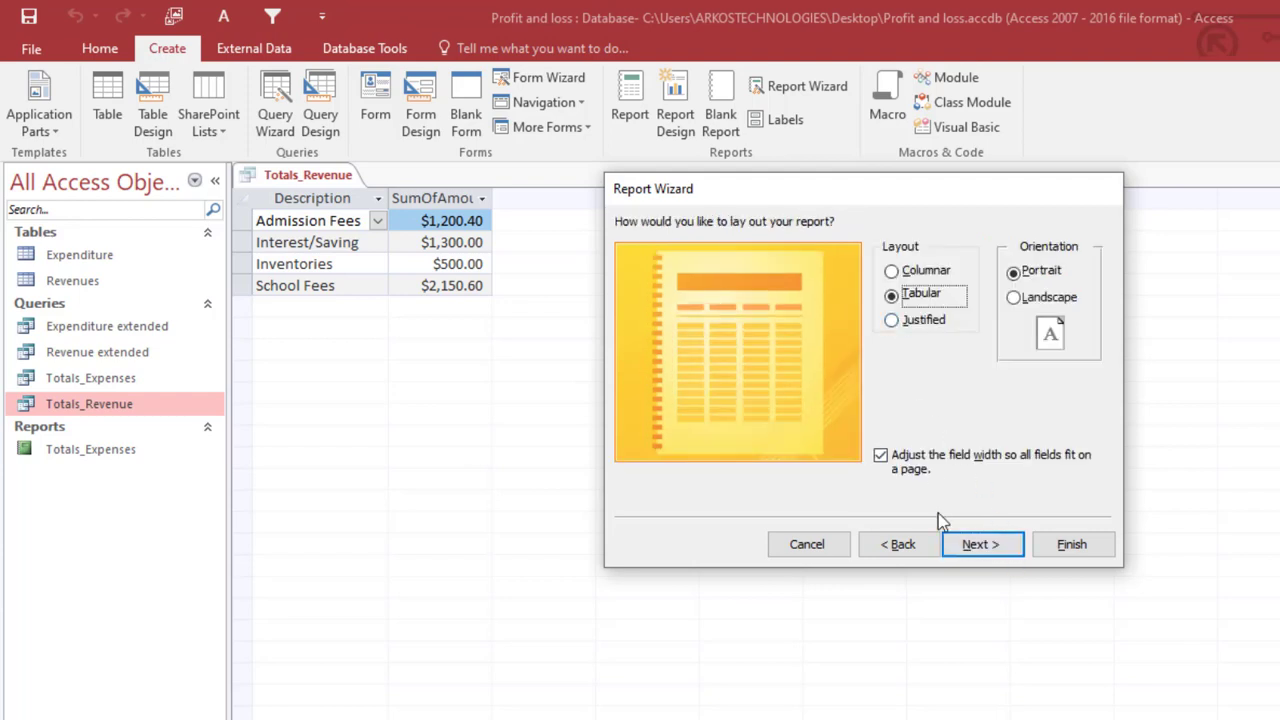
{"action": "left_click", "coordinate": [968, 541]}
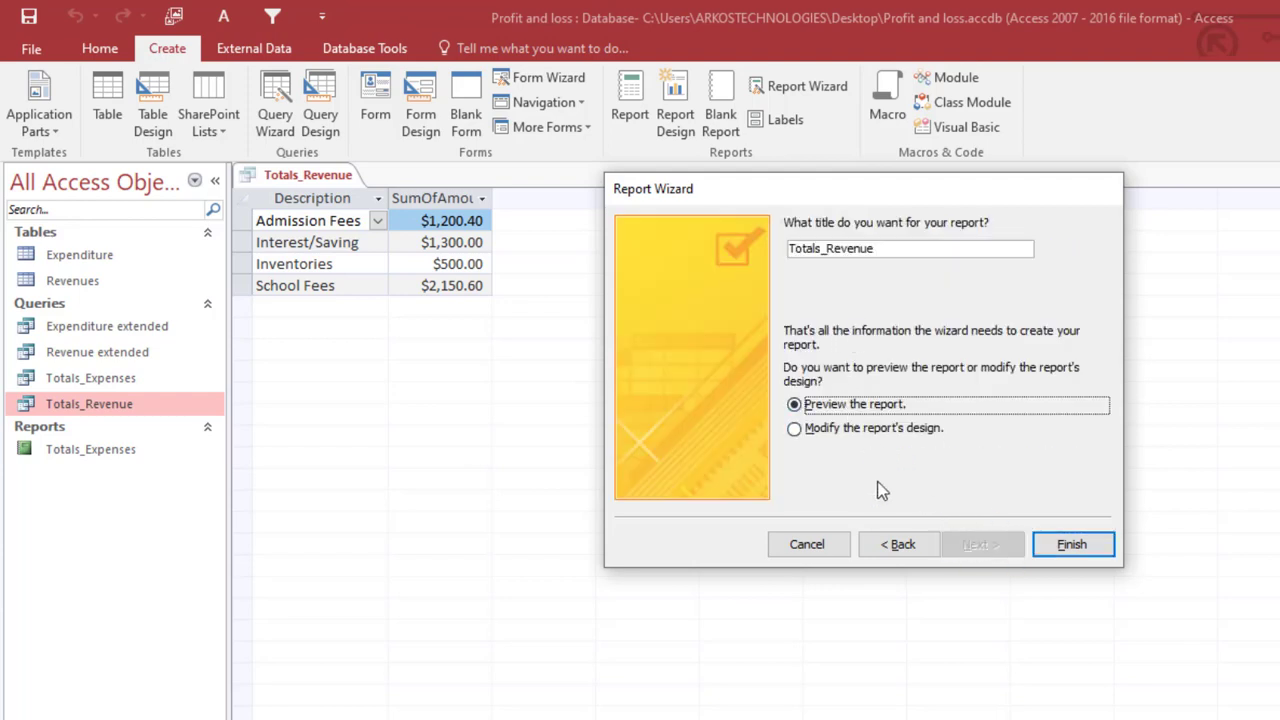
{"action": "left_click", "coordinate": [876, 428]}
{"action": "left_click", "coordinate": [1064, 548]}
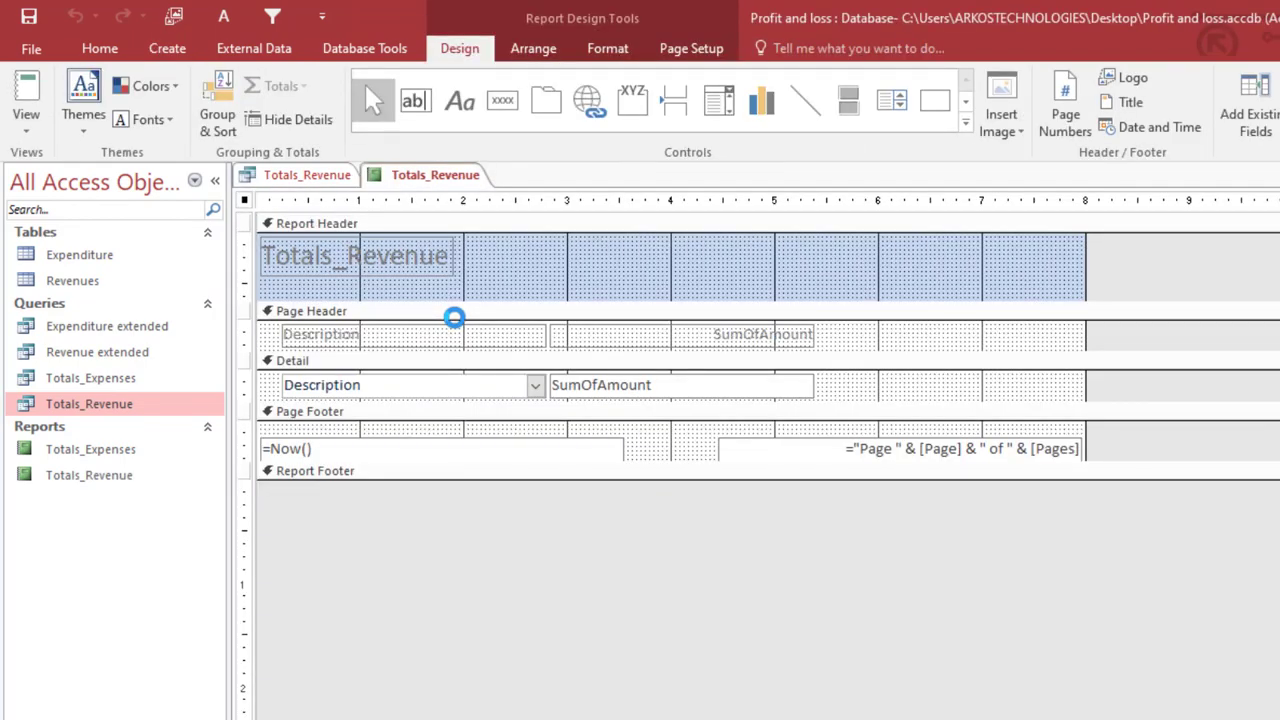
Change the report header title to "Revenues" and move it slightly down and right within the header
{"action": "left_click", "coordinate": [414, 260]}
{"action": "double_click", "coordinate": [414, 256]}
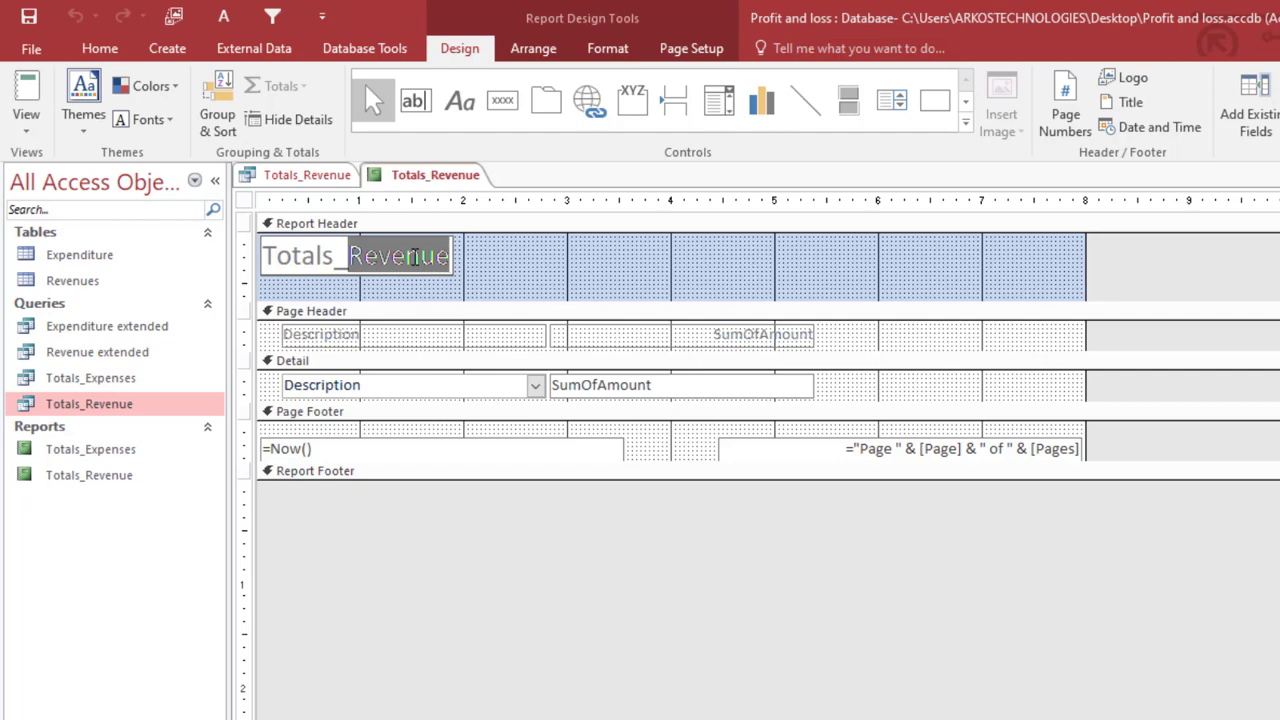
{"action": "left_click", "coordinate": [414, 256]}
{"action": "left_click_drag", "start_coordinate": [448, 255], "coordinate": [138, 262]}
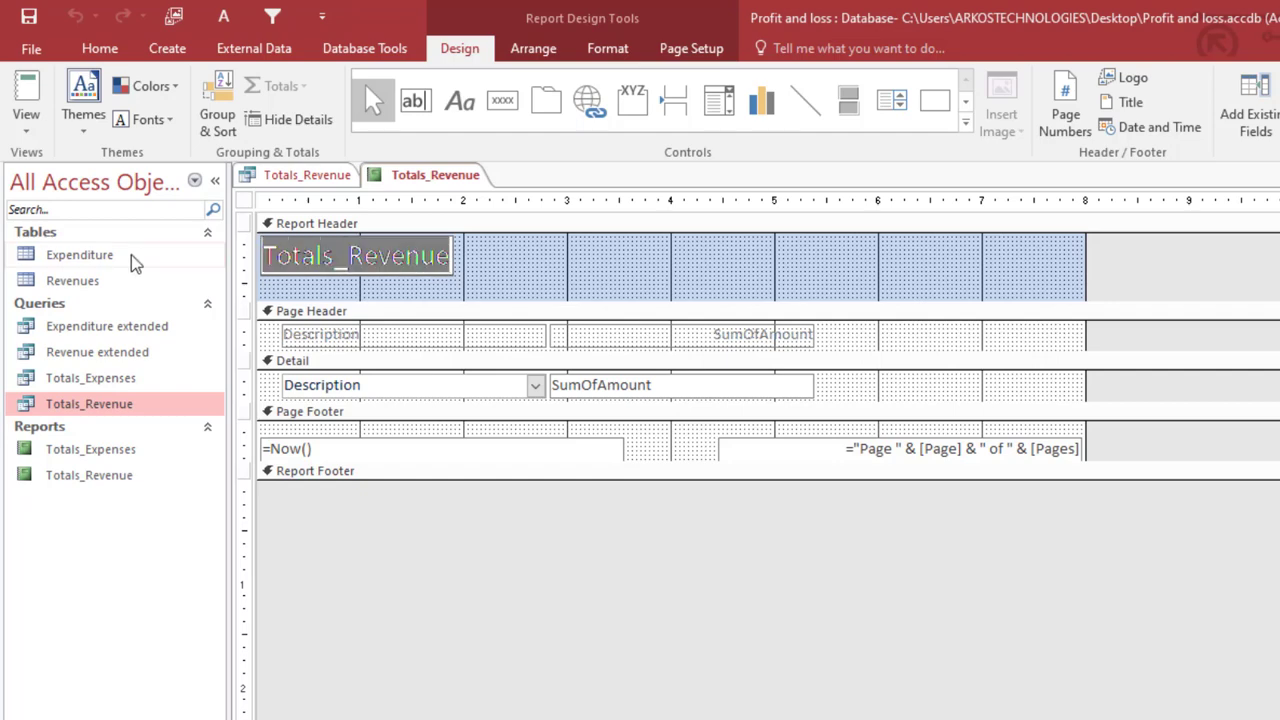
{"action": "type", "text": "Revenues"}
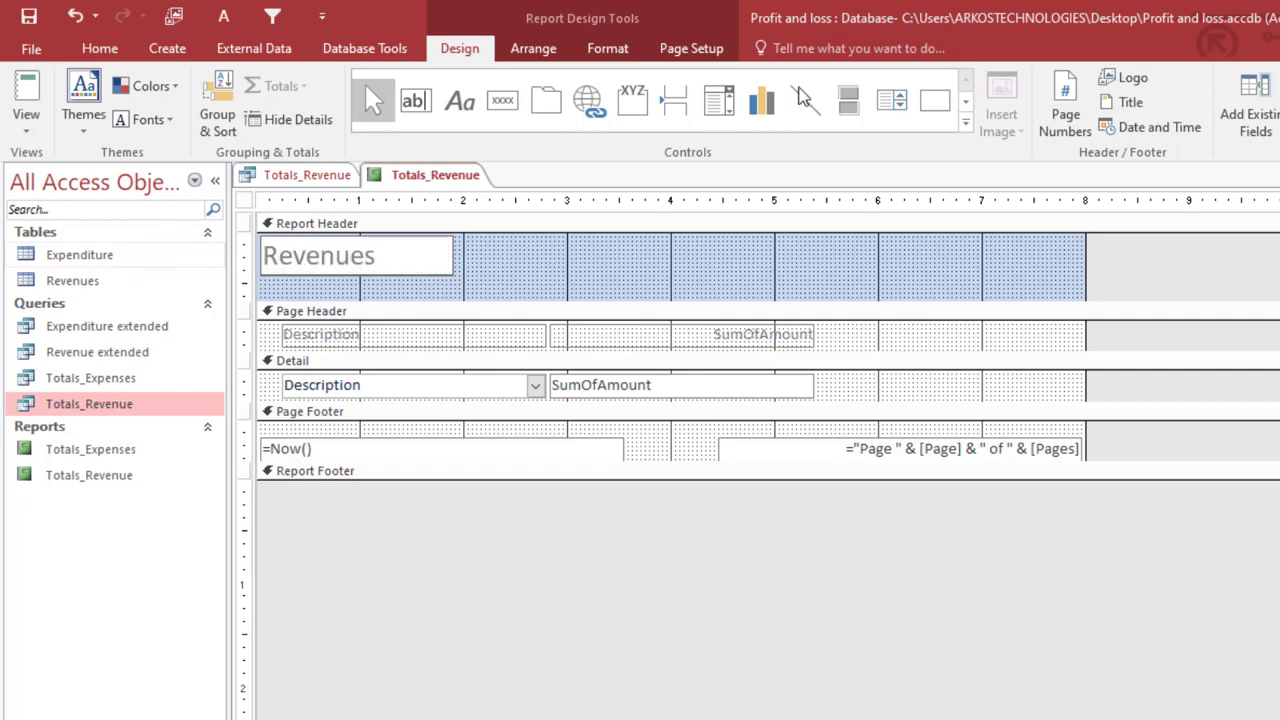
{"action": "left_click", "coordinate": [488, 294]}
{"action": "left_click", "coordinate": [414, 256]}
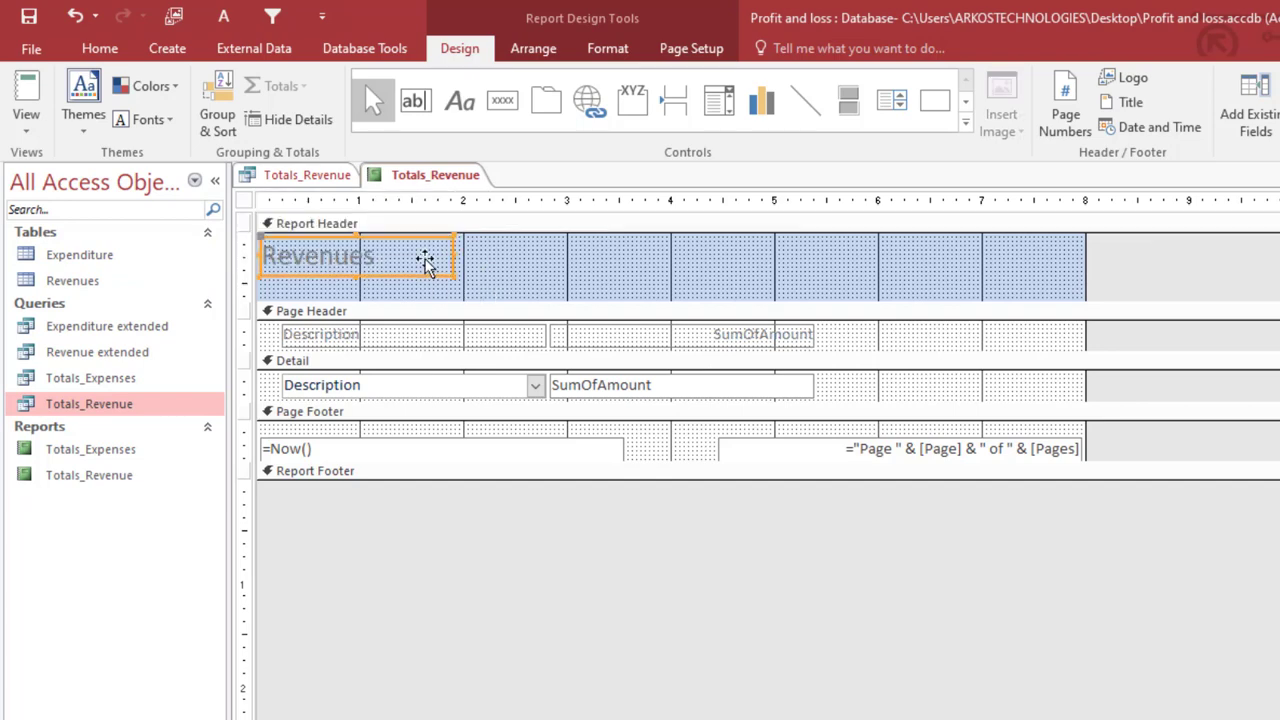
{"action": "left_click_drag", "start_coordinate": [411, 255], "coordinate": [433, 275]}
Give both page header labels a black background and white text
{"action": "left_click", "coordinate": [243, 333]}
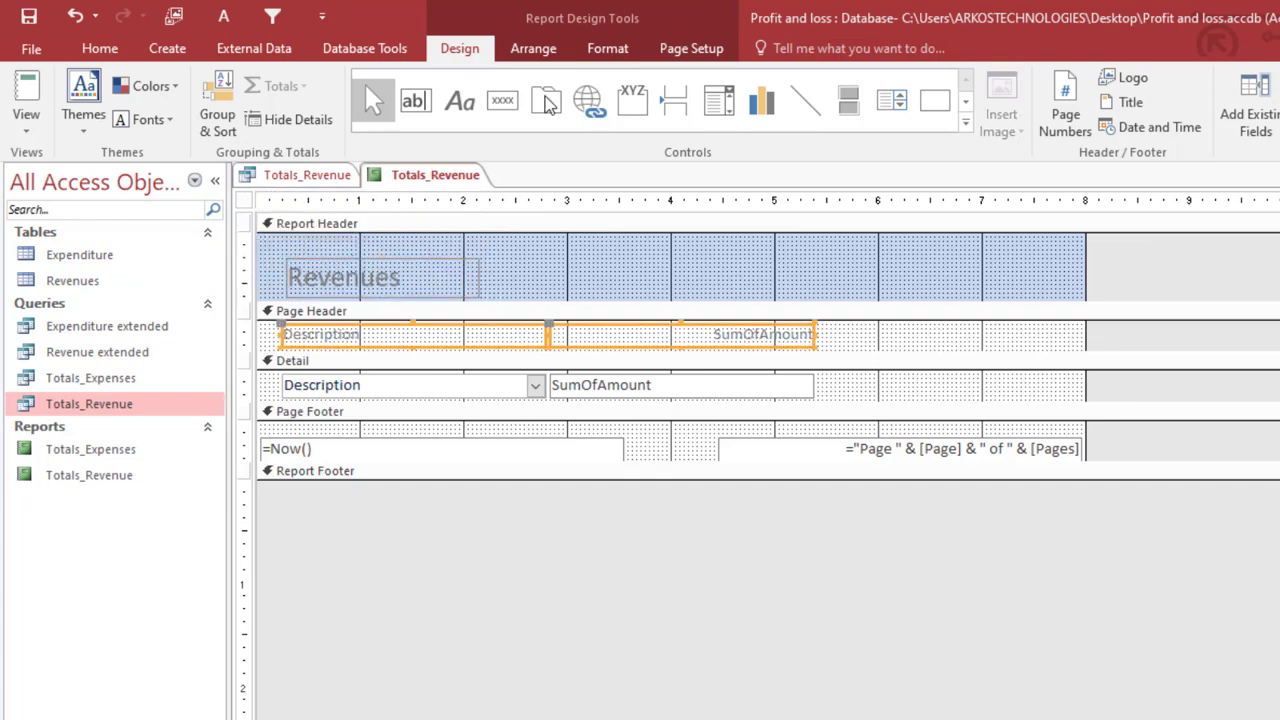
{"action": "left_click", "coordinate": [608, 48]}
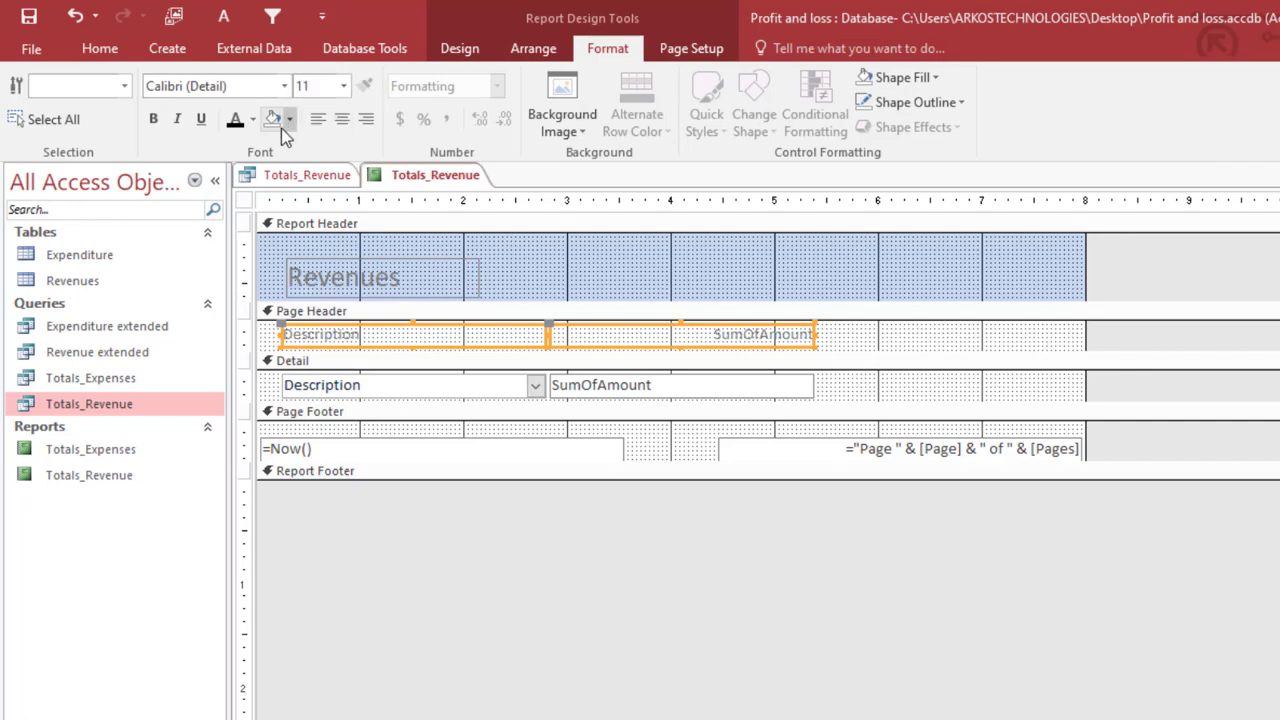
{"action": "left_click", "coordinate": [290, 119]}
{"action": "left_click", "coordinate": [291, 185]}
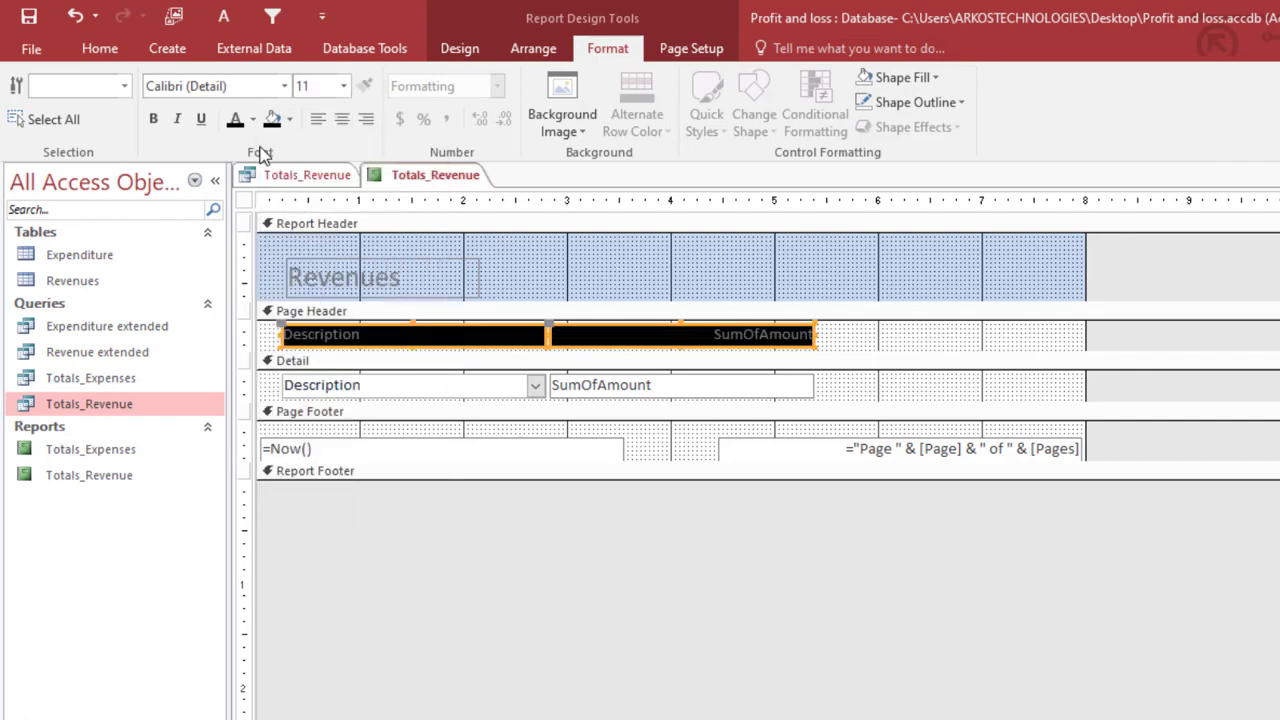
{"action": "left_click", "coordinate": [252, 120]}
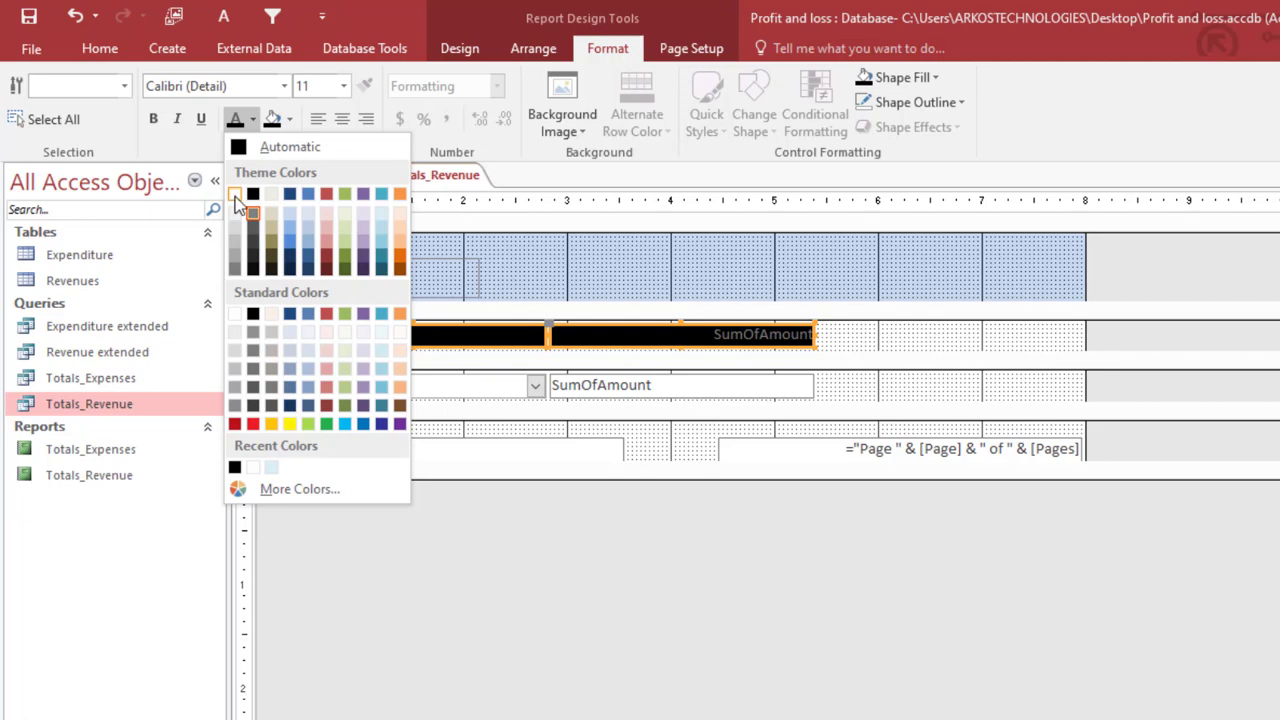
{"action": "left_click", "coordinate": [235, 195]}
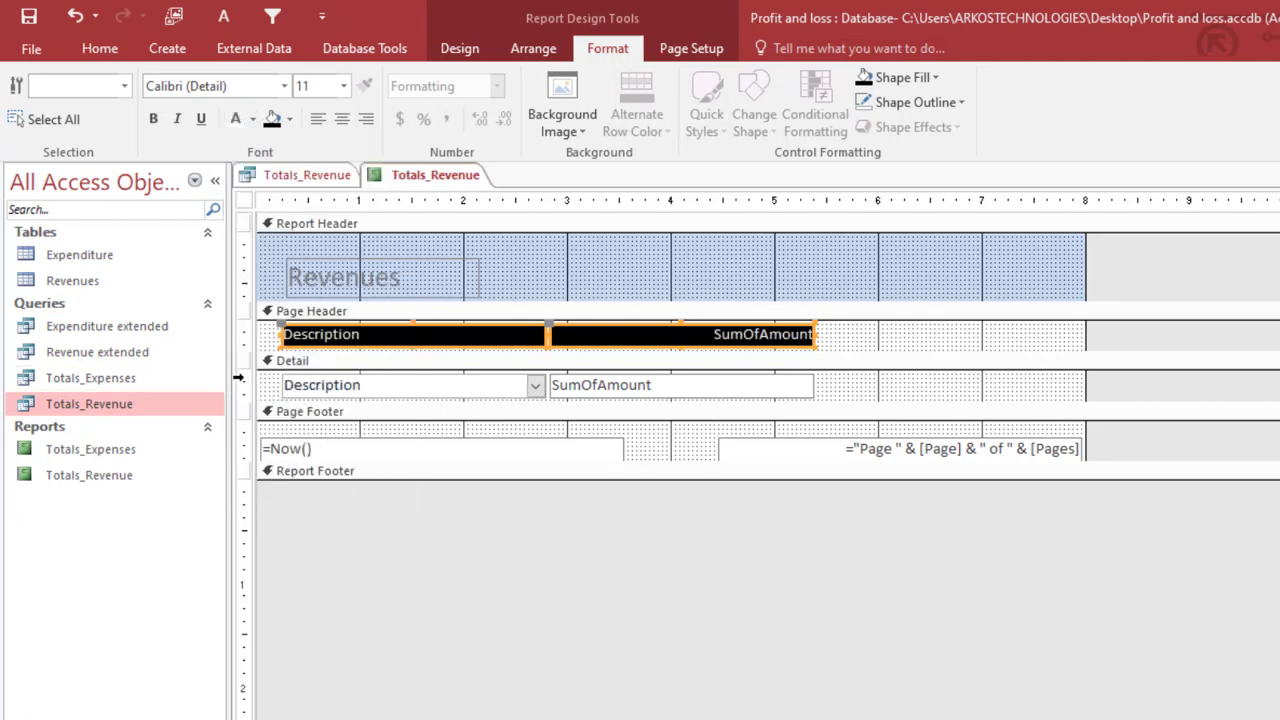
Make the outlines of both Detail fields transparent and delete the date and page number controls from the page footer
{"action": "left_click", "coordinate": [242, 384]}
{"action": "left_click", "coordinate": [913, 103]}
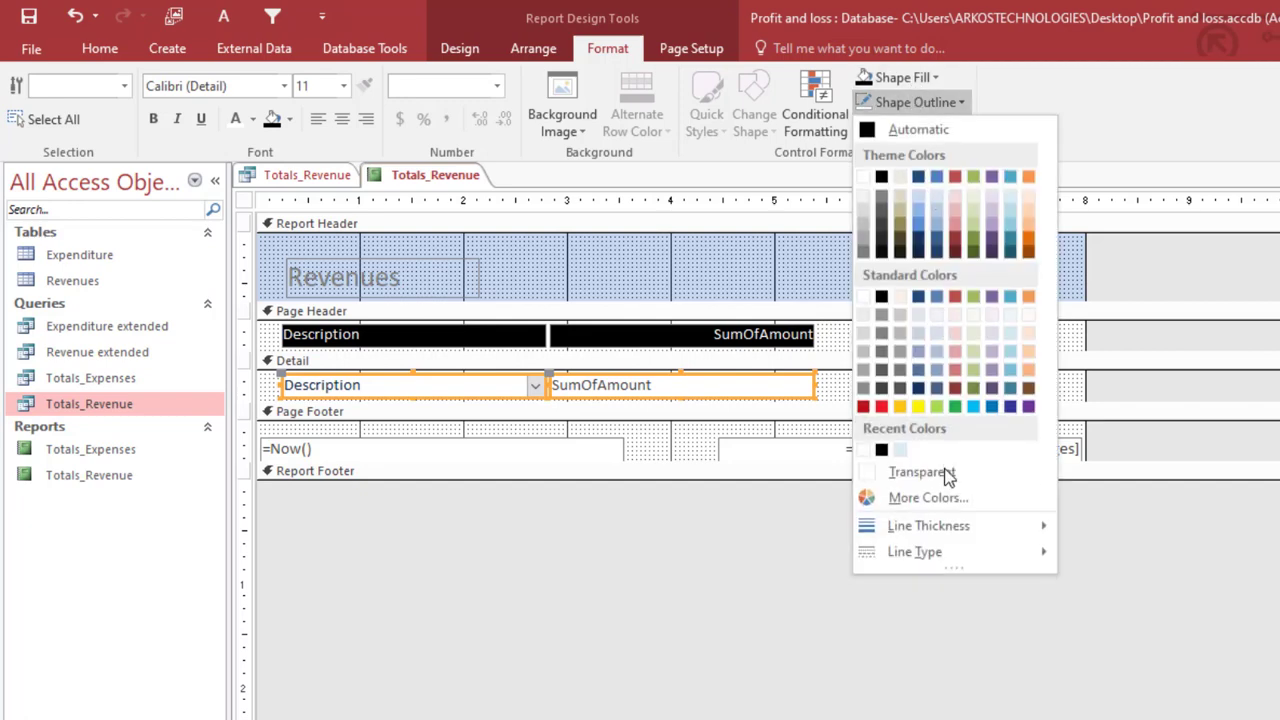
{"action": "left_click", "coordinate": [940, 472]}
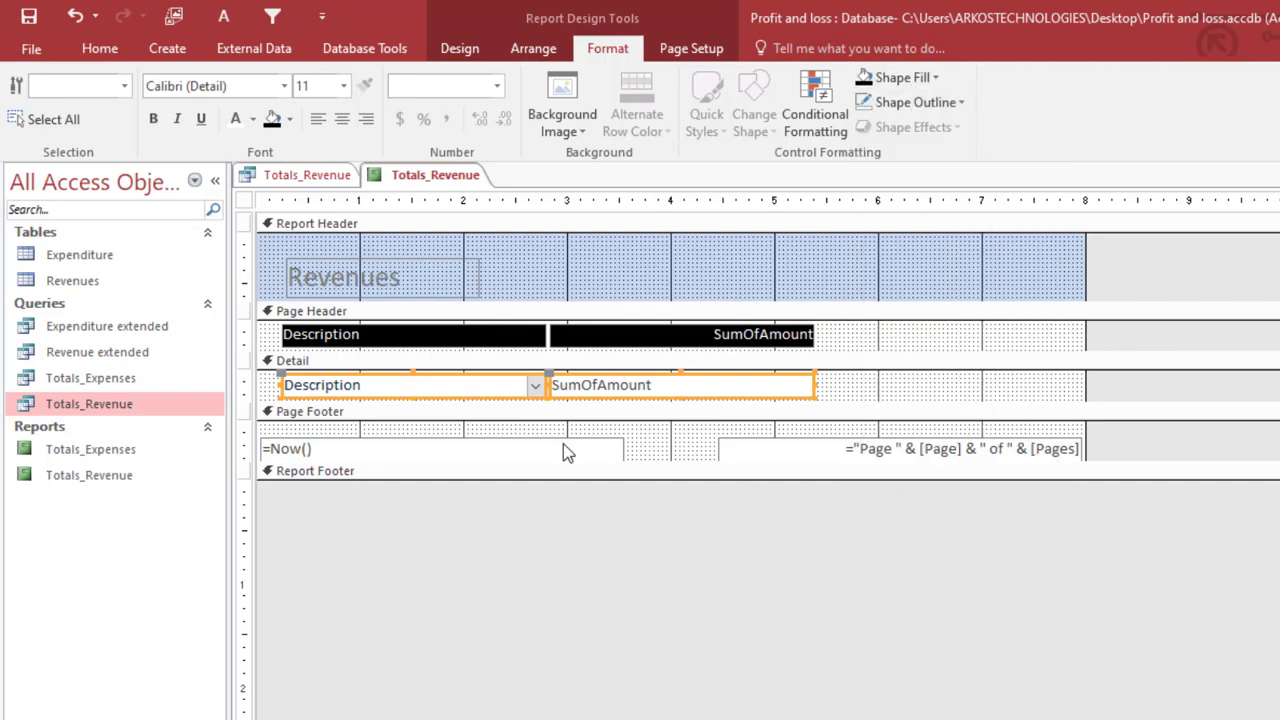
{"action": "left_click", "coordinate": [249, 450]}
{"action": "key", "text": "Delete"}
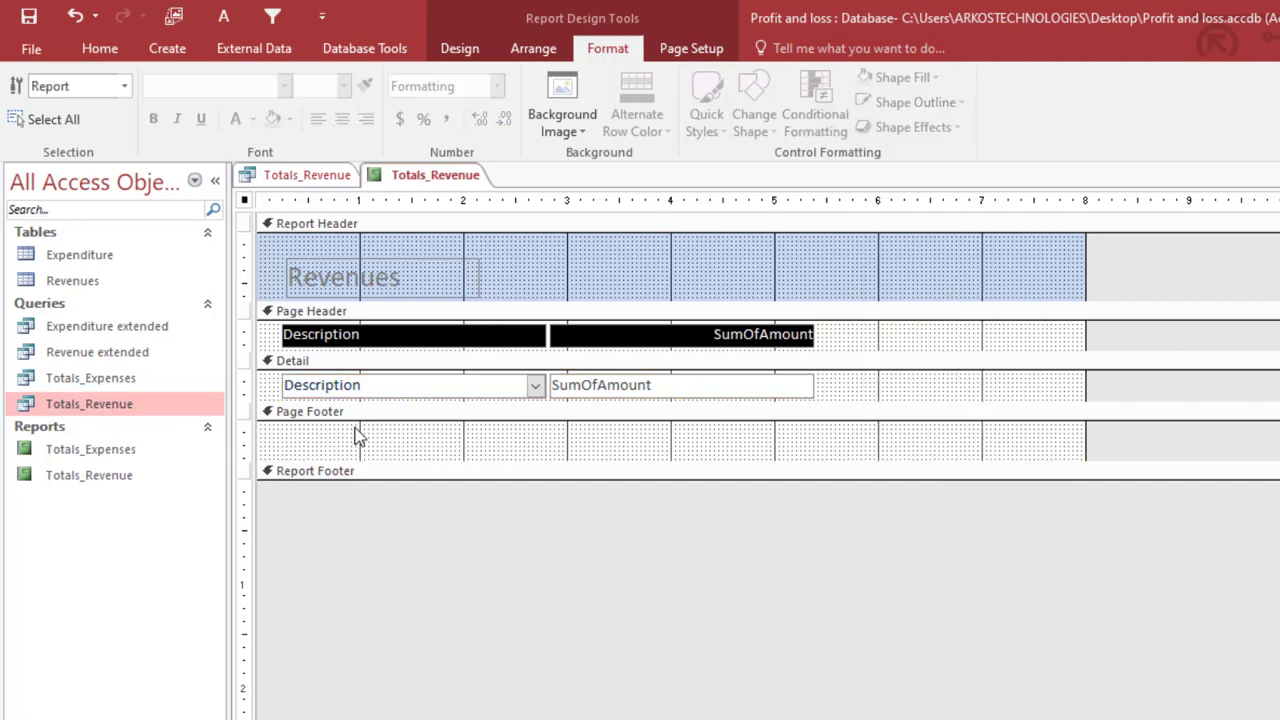
Add a Sum total of the SumOfAmount field to the report footer
{"action": "left_click", "coordinate": [602, 383]}
{"action": "left_click", "coordinate": [458, 50]}
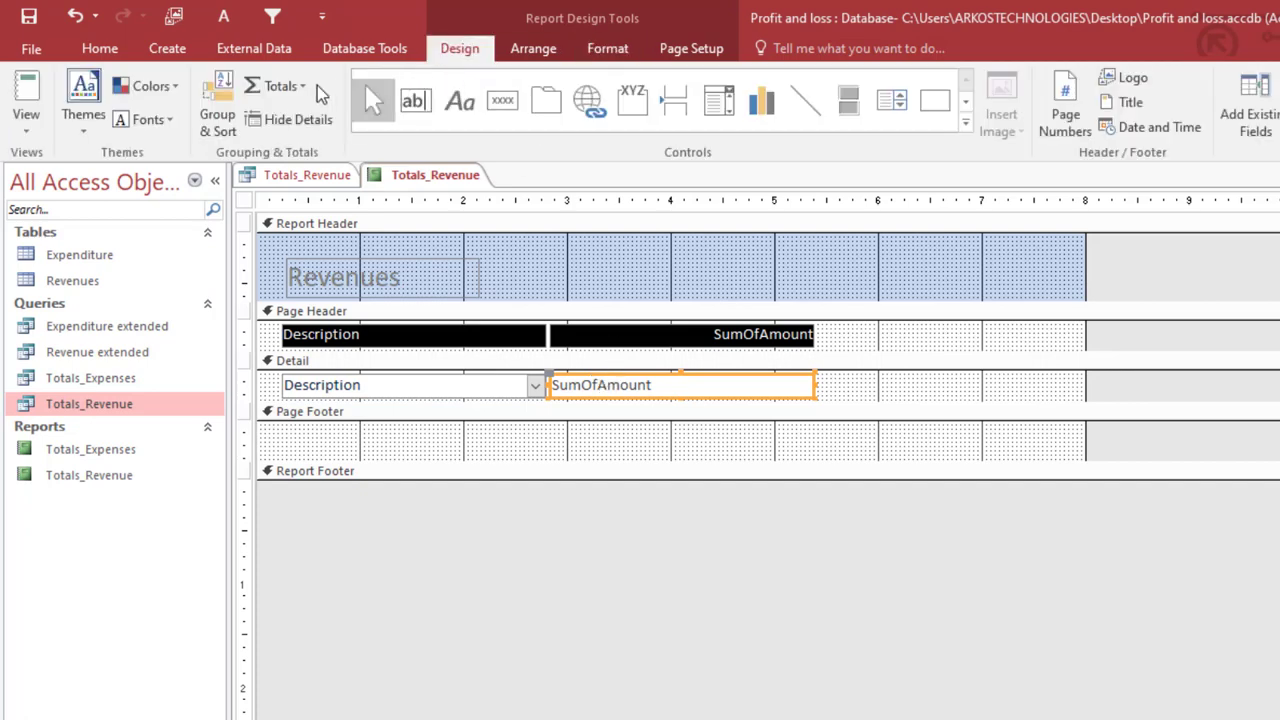
{"action": "left_click", "coordinate": [278, 90]}
{"action": "left_click", "coordinate": [284, 114]}
{"action": "left_click", "coordinate": [508, 413]}
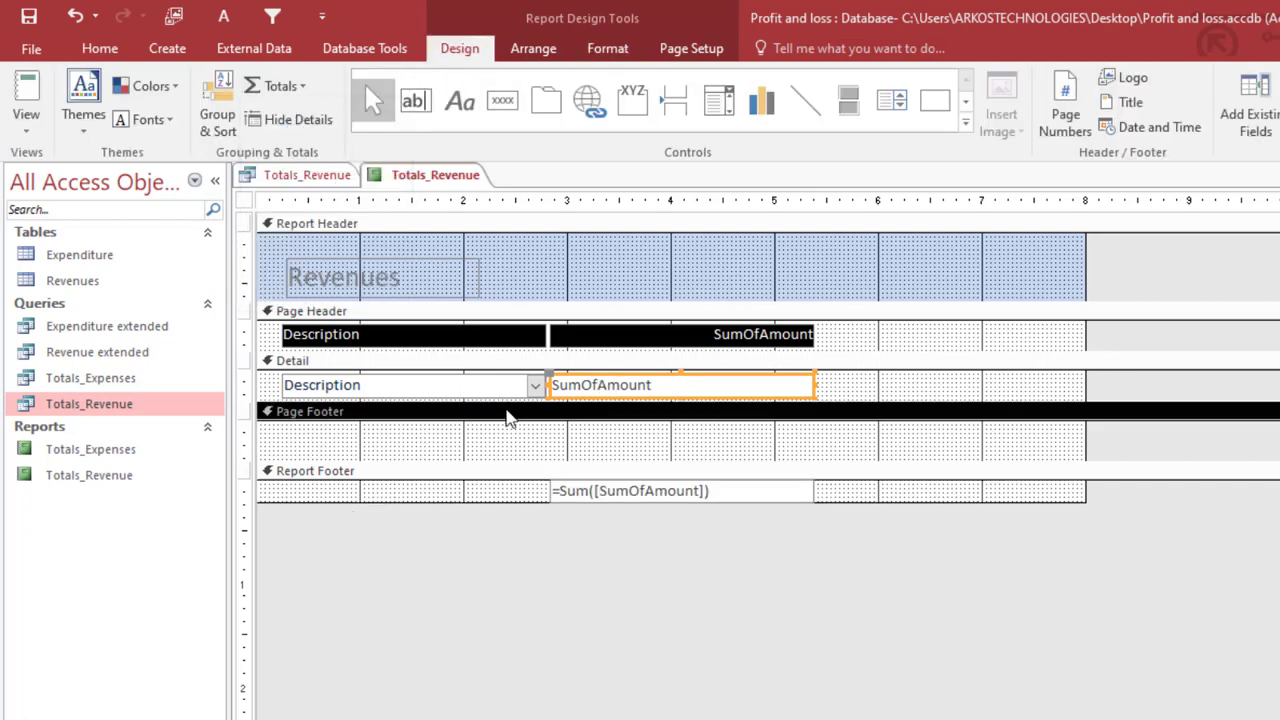
Add a "Grand sum:" label about 1.3 inches wide to the report footer and line it up with the sum field
{"action": "left_click", "coordinate": [459, 102]}
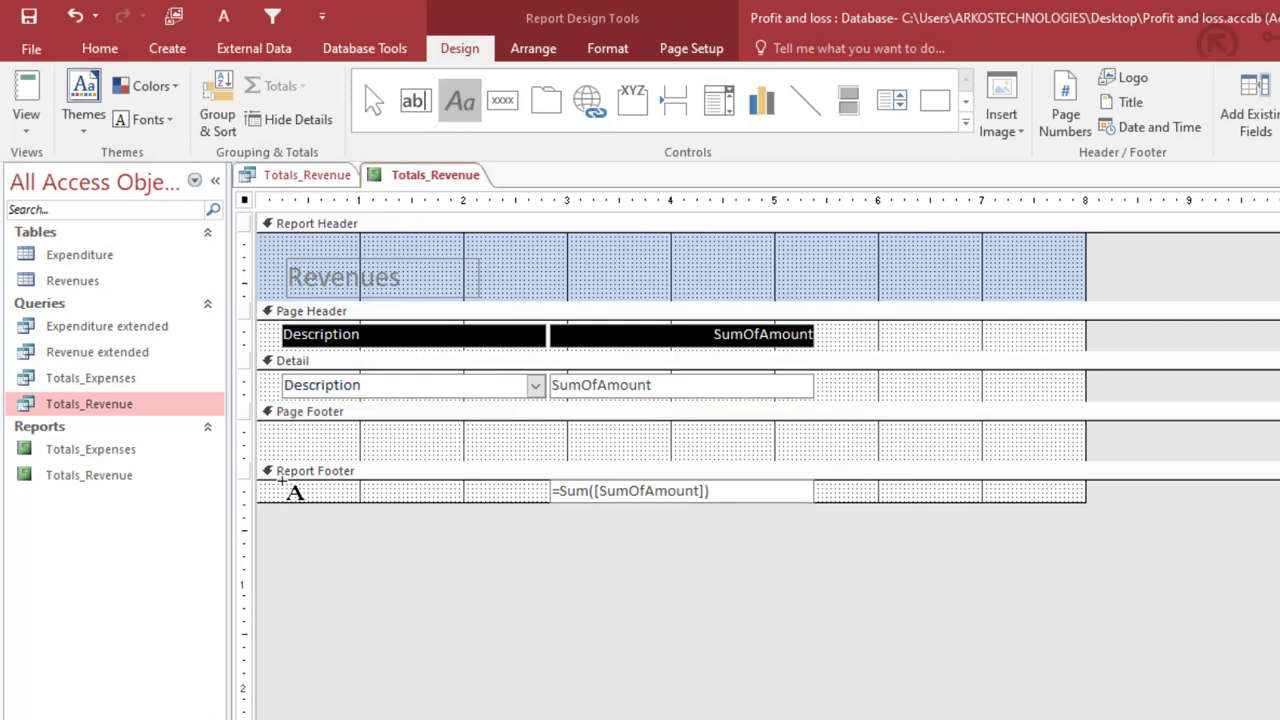
{"action": "left_click_drag", "start_coordinate": [282, 484], "coordinate": [416, 503]}
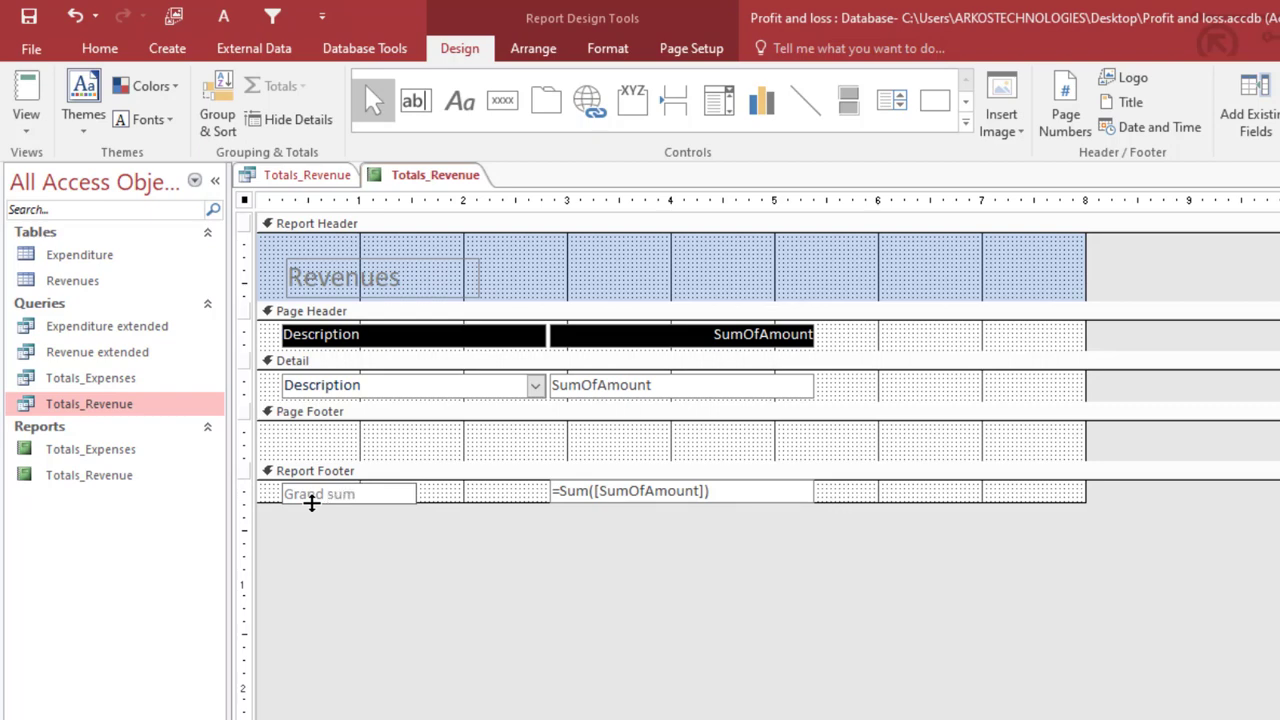
{"action": "left_click", "coordinate": [517, 457]}
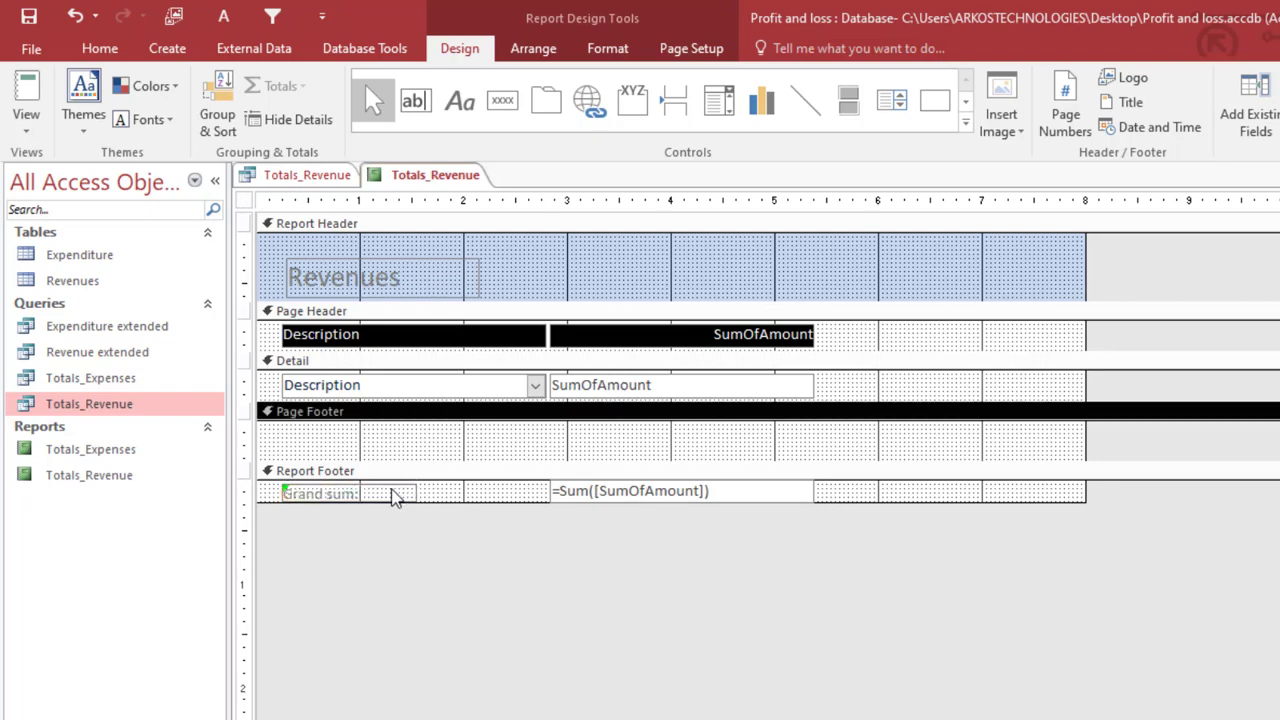
{"action": "left_click", "coordinate": [364, 491]}
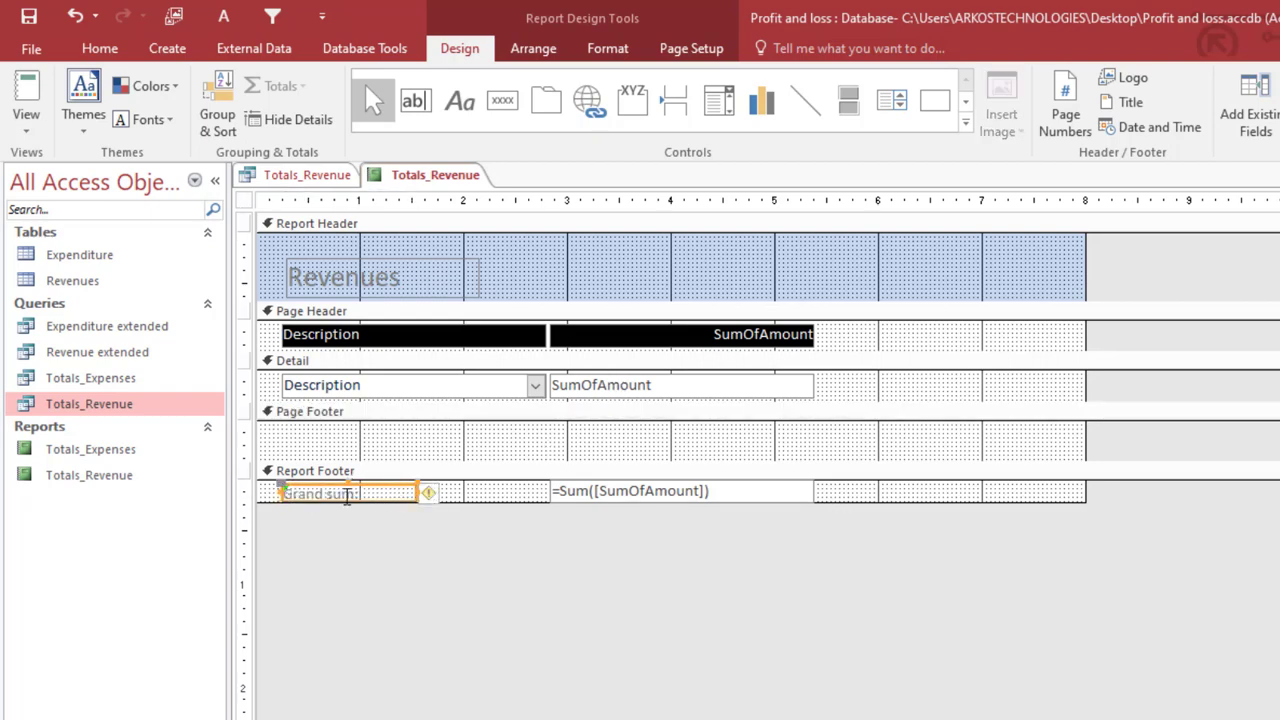
{"action": "left_click", "coordinate": [350, 484]}
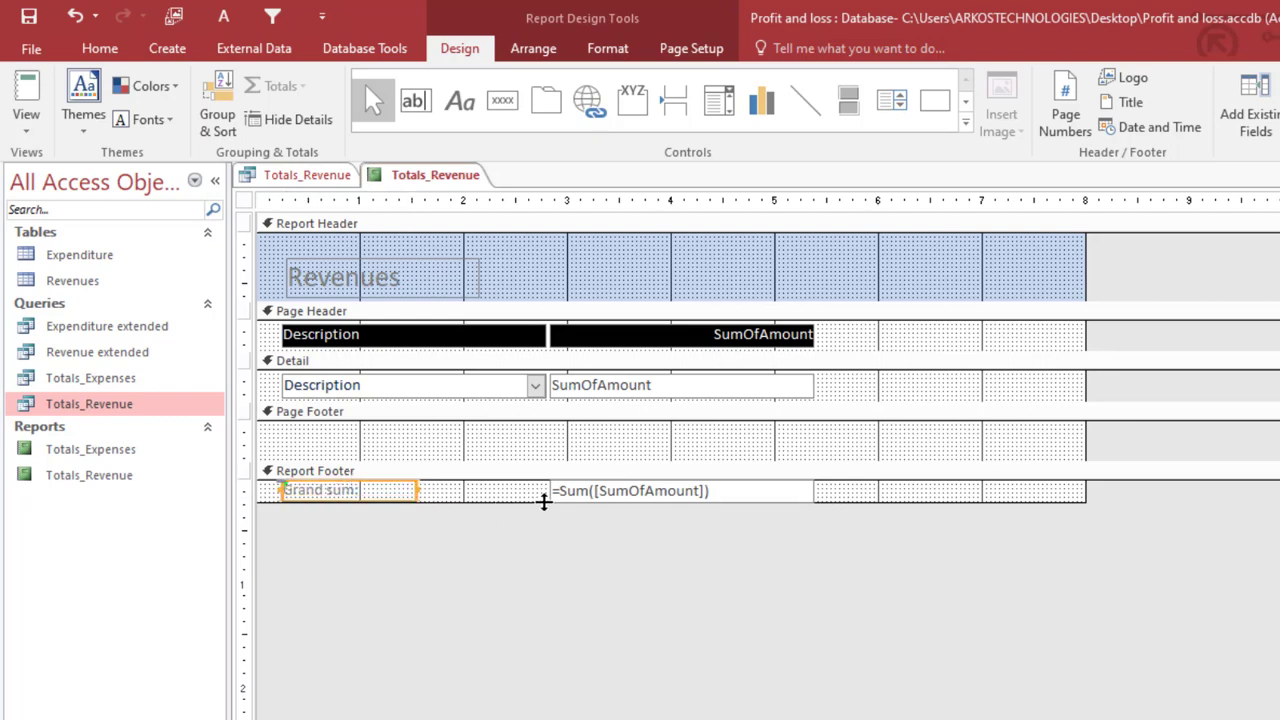
Give the Grand sum label and its total field black text at font size 14
{"action": "left_click", "coordinate": [582, 497]}
{"action": "left_click", "coordinate": [582, 497]}
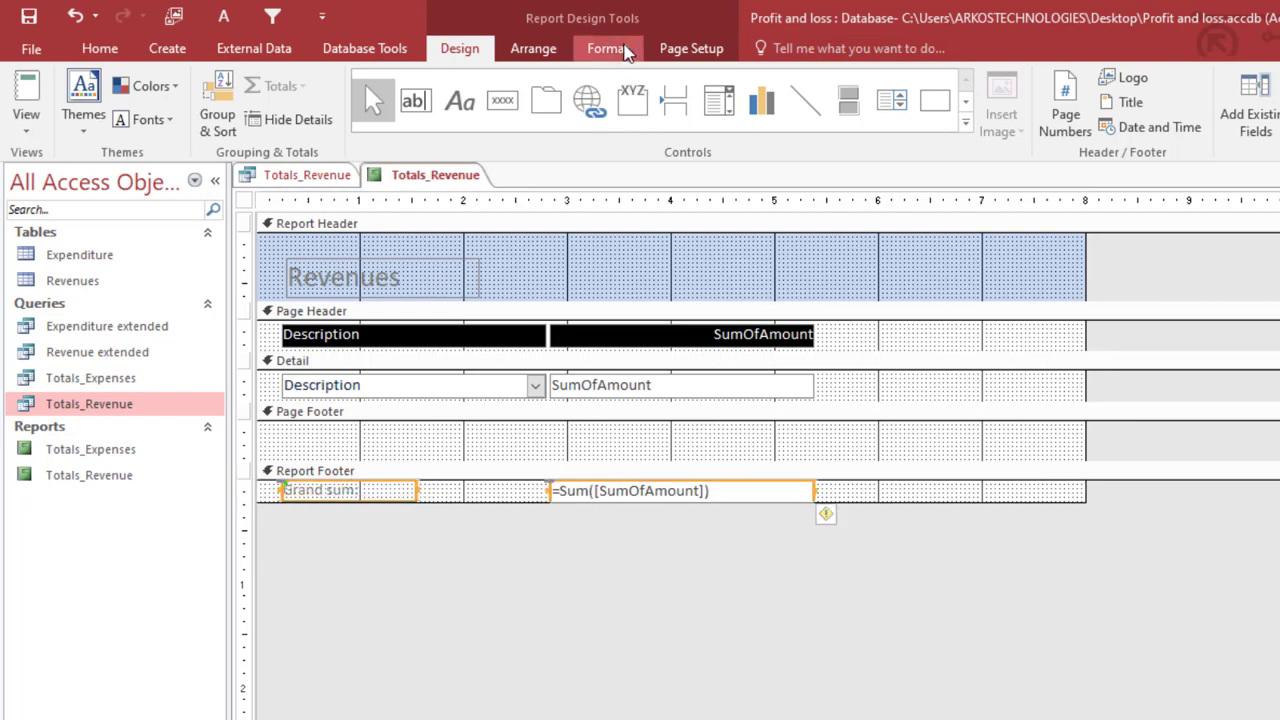
{"action": "left_click", "coordinate": [608, 48]}
{"action": "left_click", "coordinate": [253, 119]}
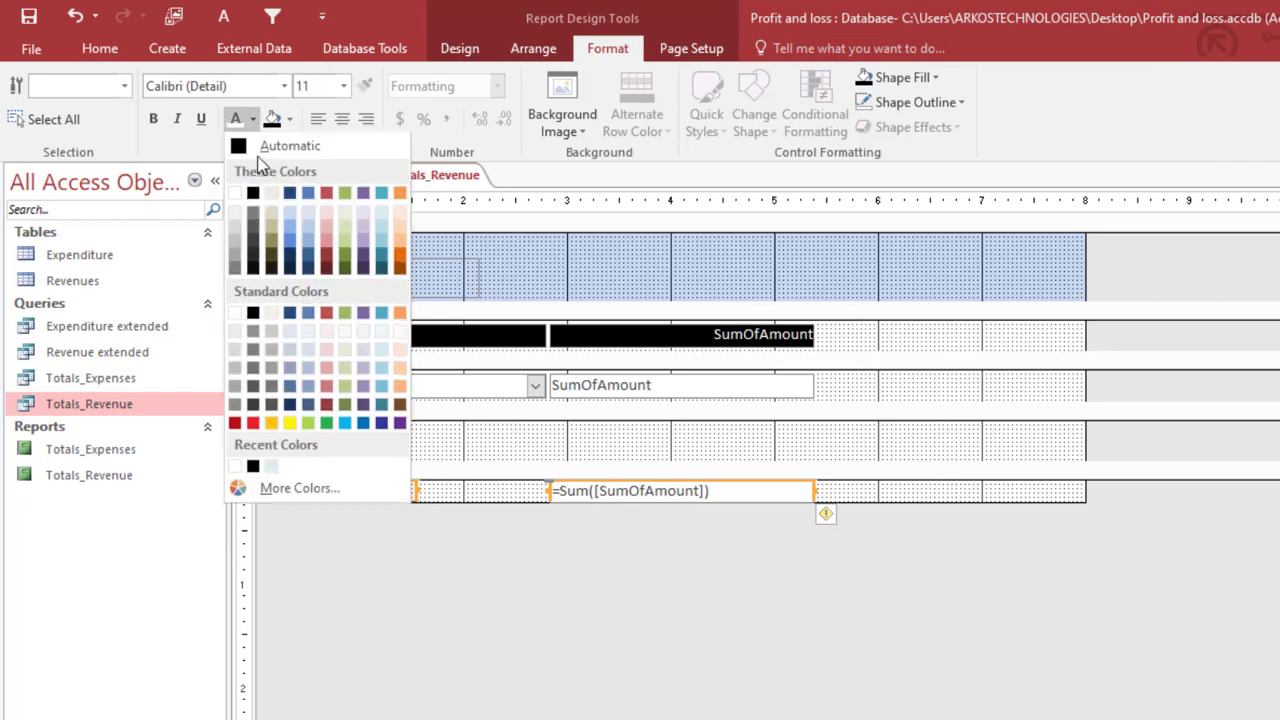
{"action": "left_click", "coordinate": [252, 195]}
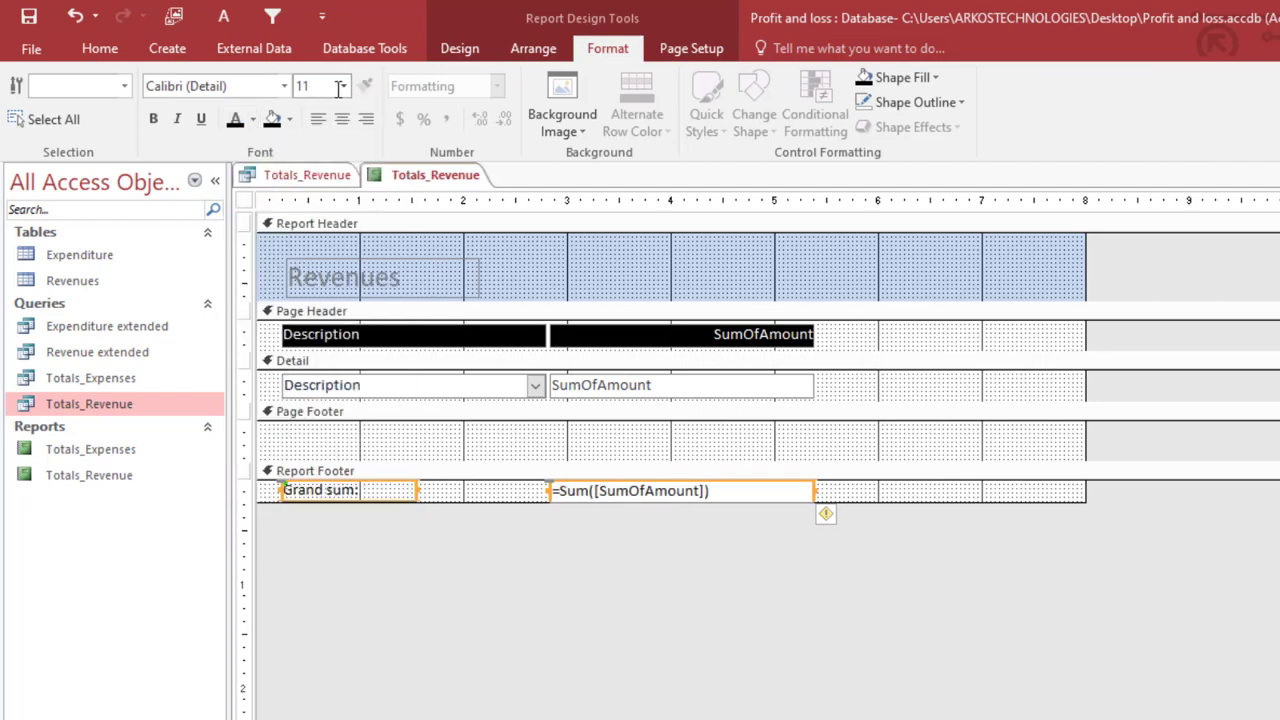
{"action": "left_click", "coordinate": [343, 86]}
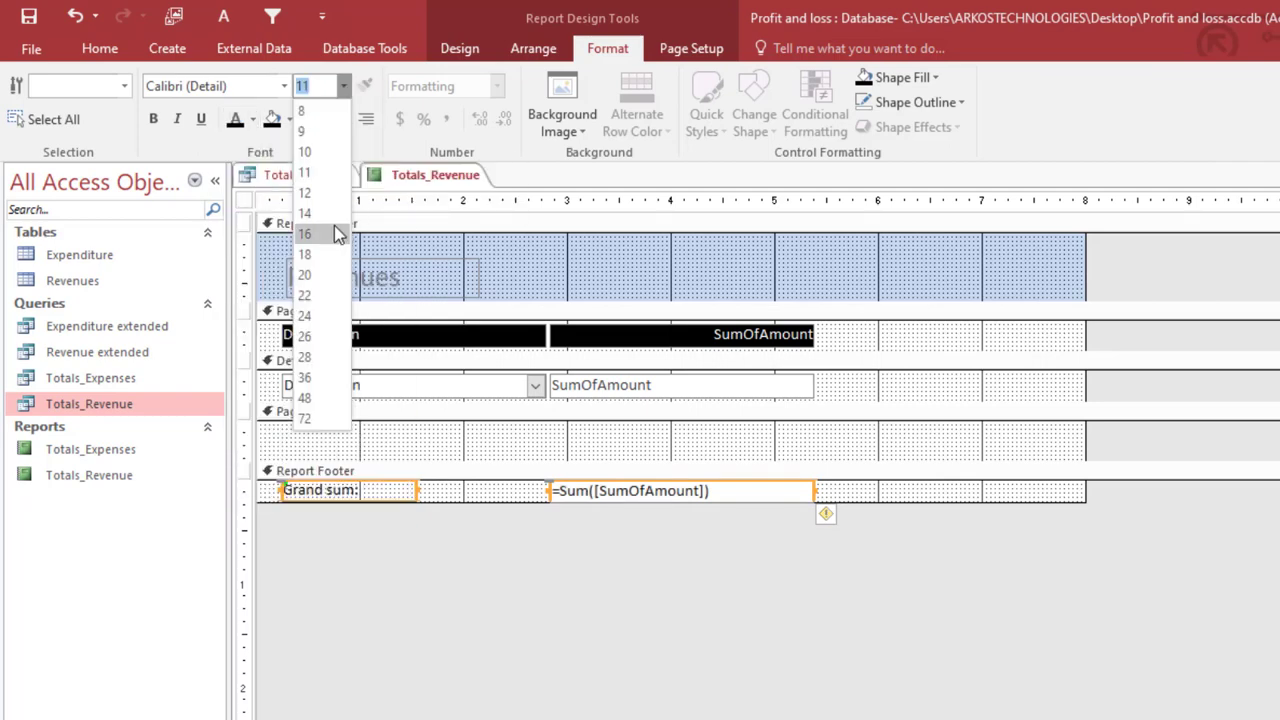
{"action": "left_click", "coordinate": [330, 213]}
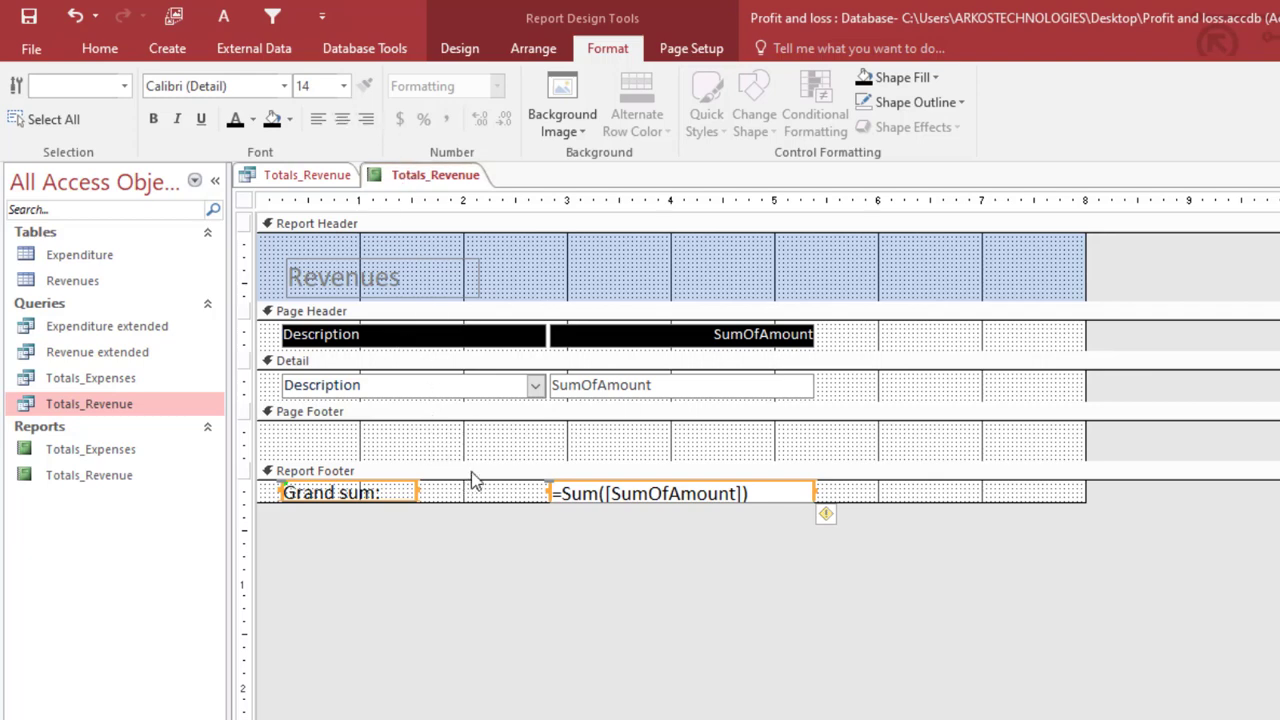
Collapse the empty page footer section and narrow the report to about 5.7 inches
{"action": "left_click_drag", "start_coordinate": [476, 472], "coordinate": [542, 386]}
{"action": "left_click", "coordinate": [542, 386]}
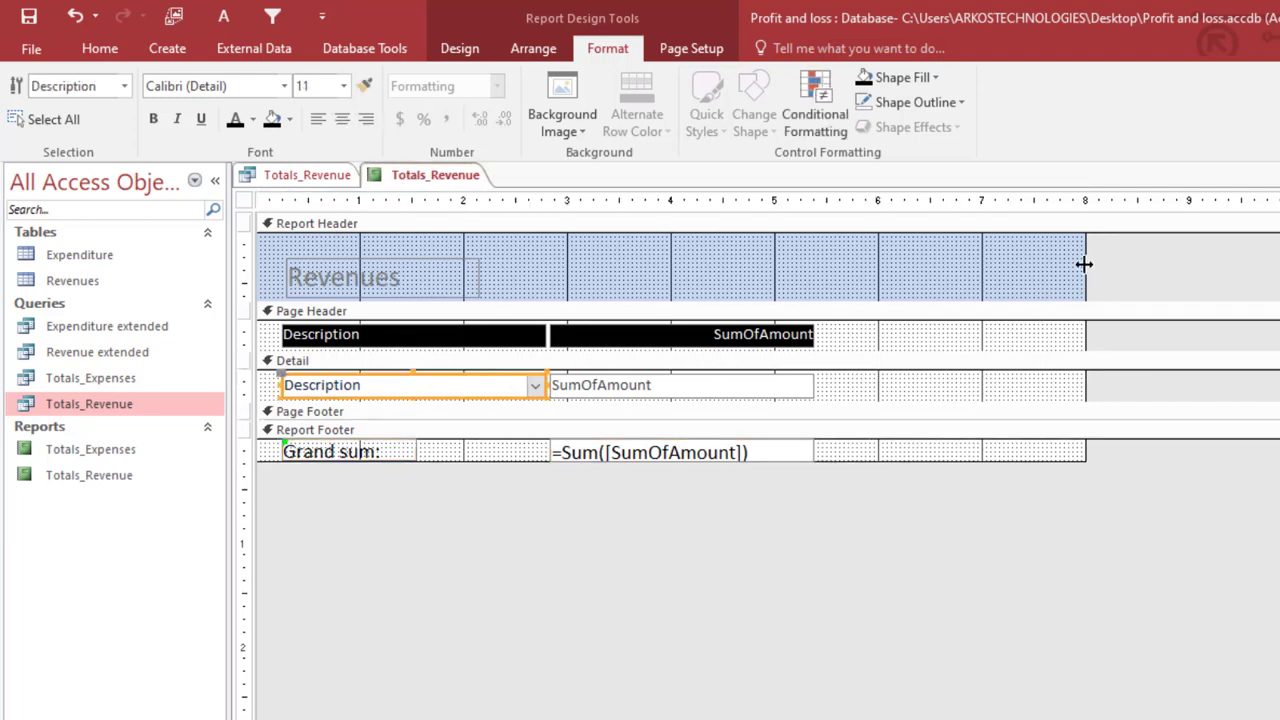
{"action": "left_click_drag", "start_coordinate": [1084, 264], "coordinate": [844, 402]}
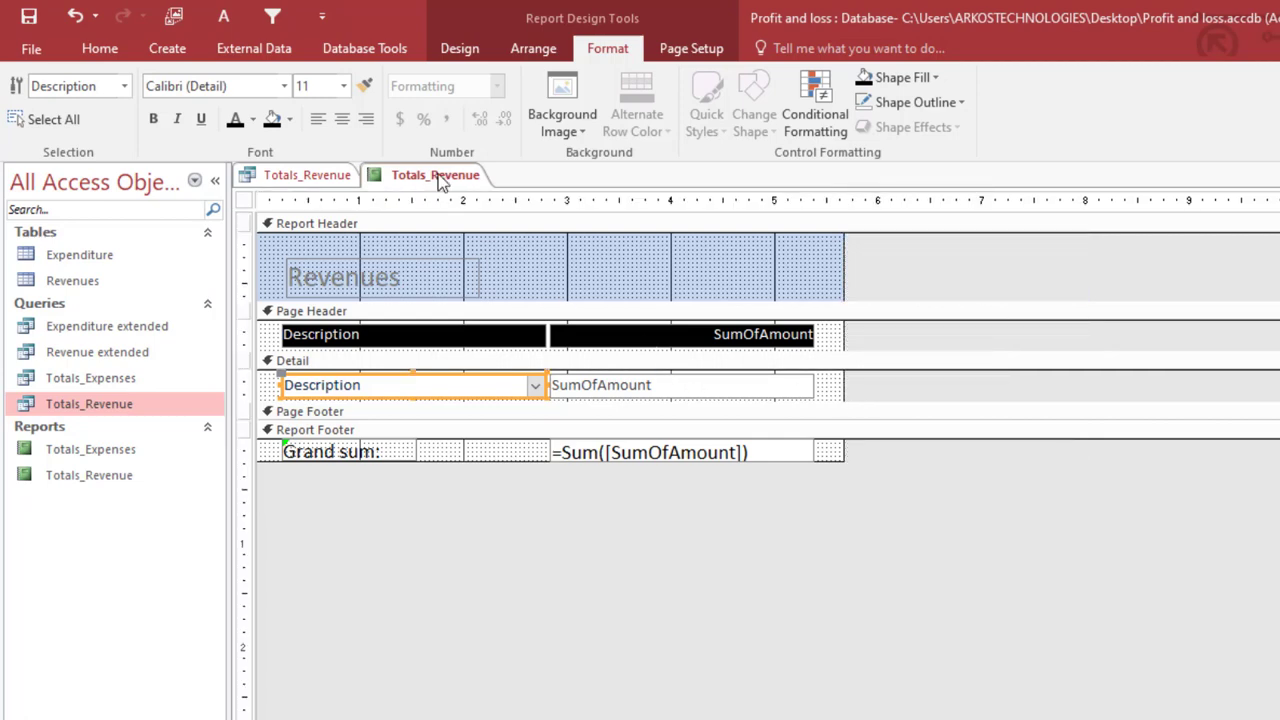
Color the Revenues title black and display the report in Report View
{"action": "left_click", "coordinate": [414, 290]}
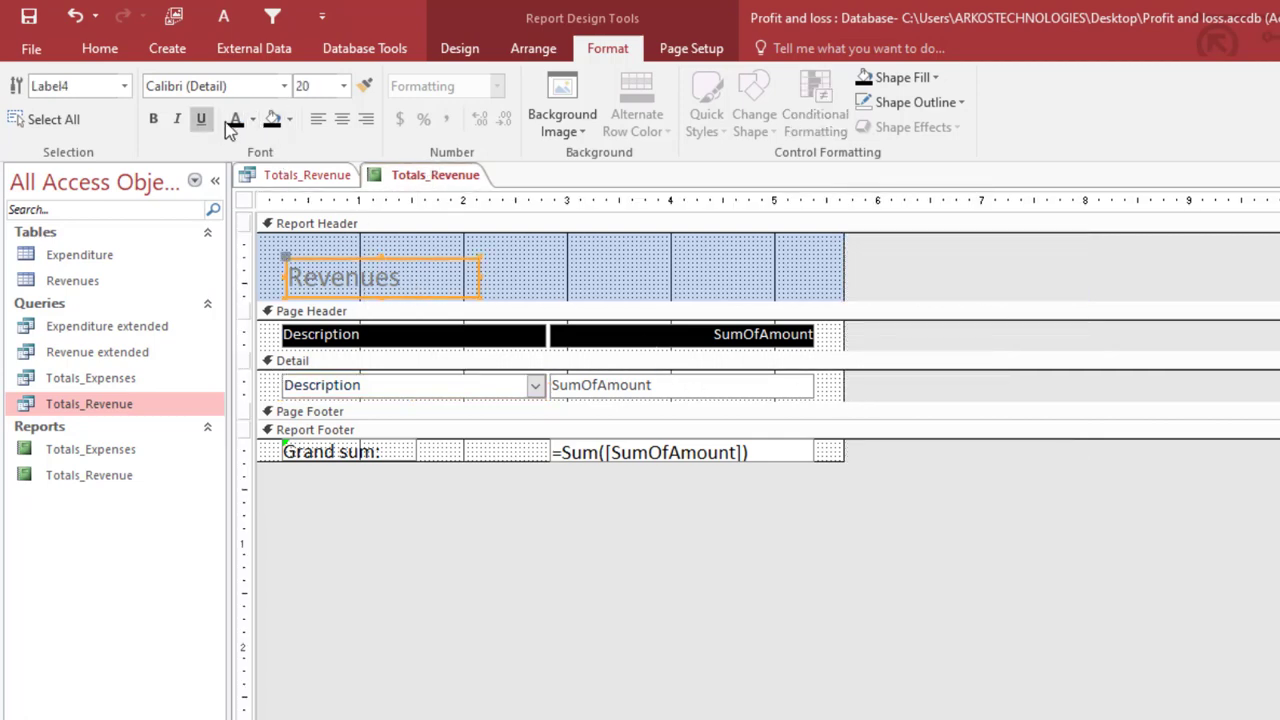
{"action": "left_click", "coordinate": [233, 120]}
{"action": "right_click", "coordinate": [432, 174]}
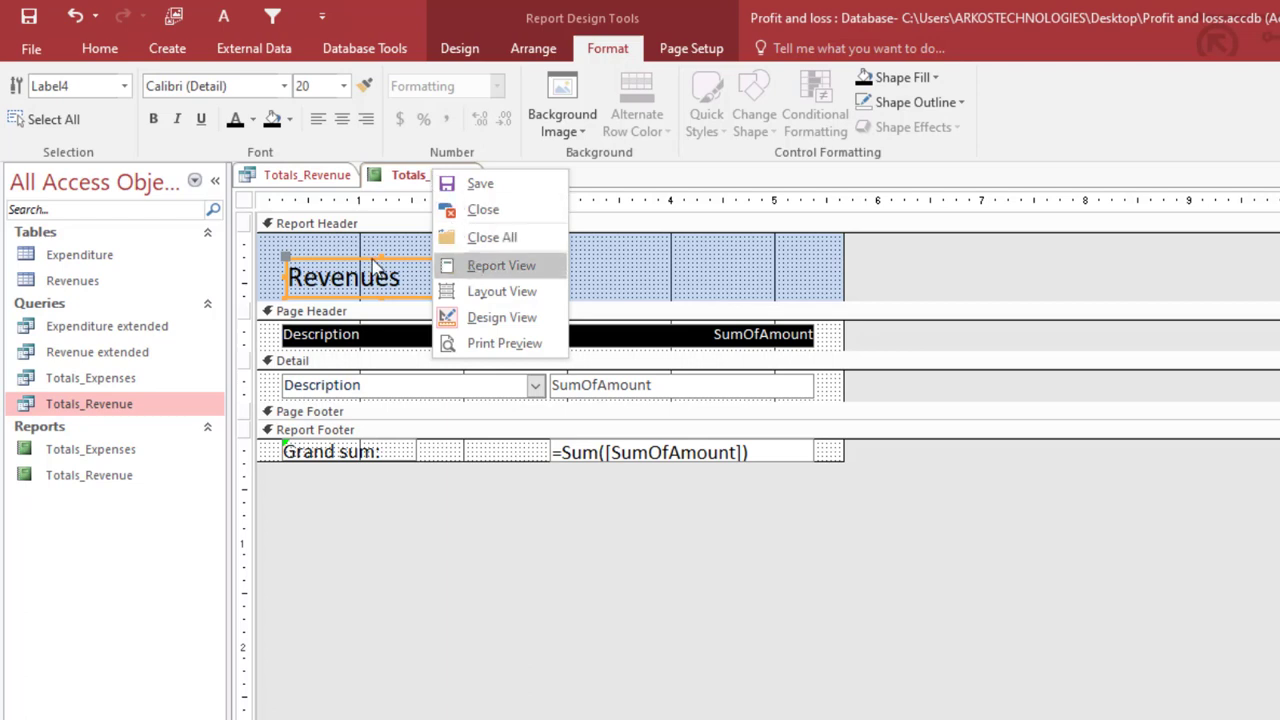
{"action": "left_click", "coordinate": [524, 268]}
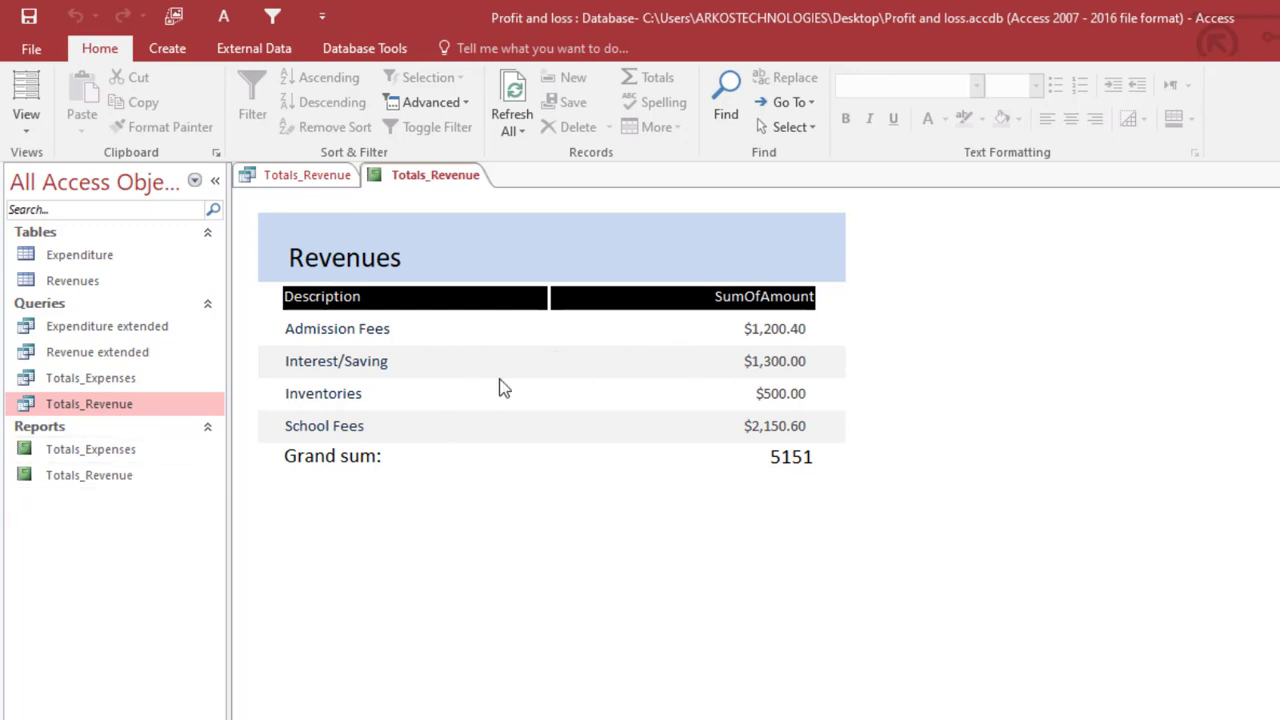
Open the Totals_Expenses report in Design View and give its Detail section a light gray alternate row color
{"action": "left_click", "coordinate": [128, 450]}
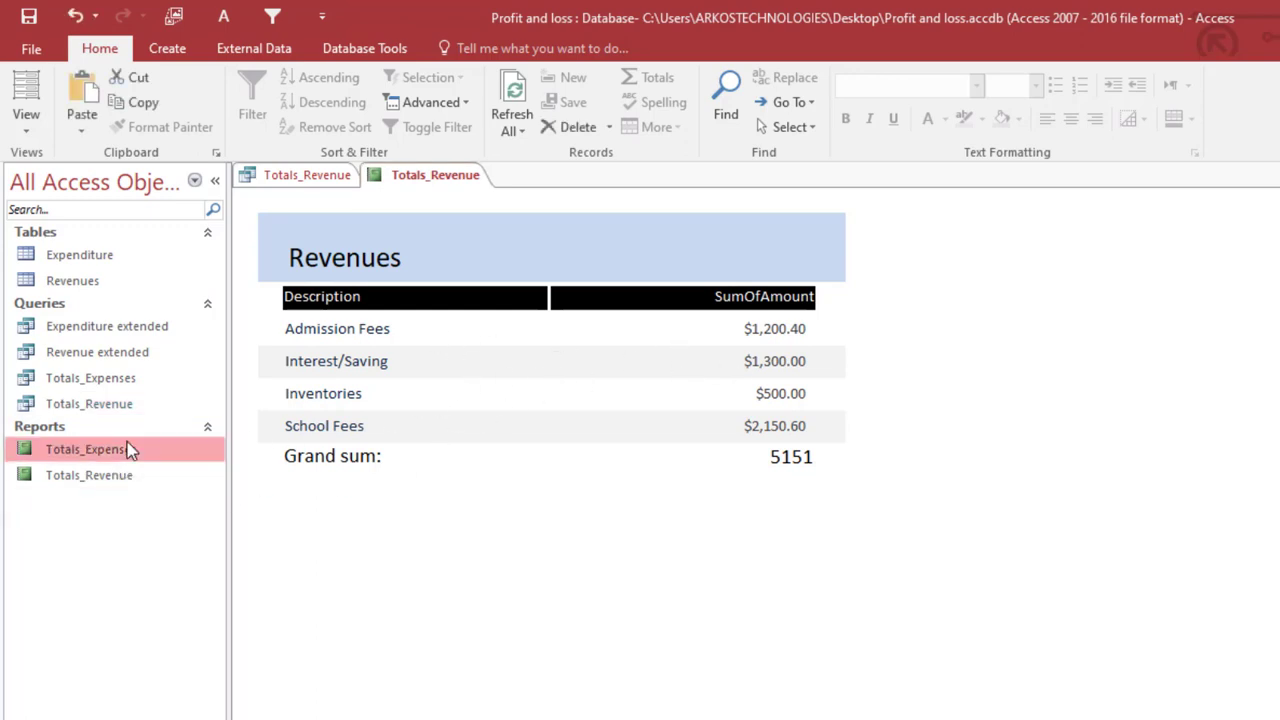
{"action": "right_click", "coordinate": [131, 450]}
{"action": "left_click", "coordinate": [215, 506]}
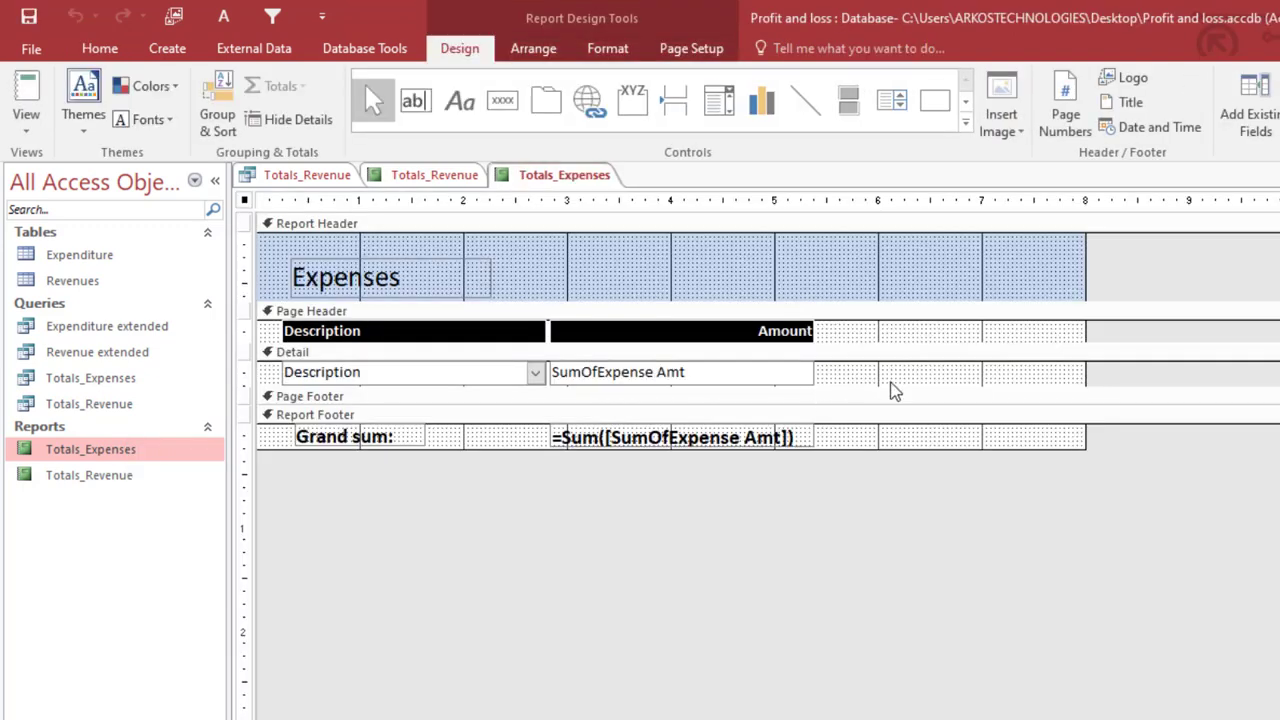
{"action": "right_click", "coordinate": [897, 378]}
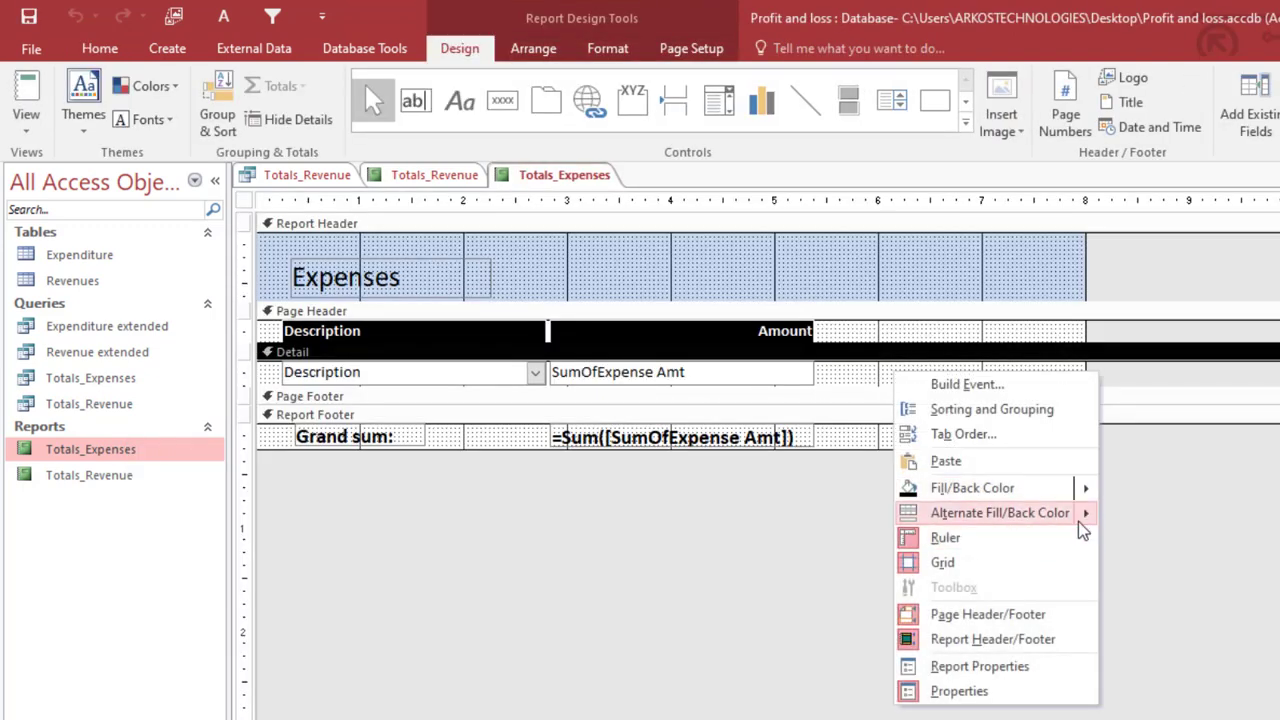
{"action": "mouse_move", "coordinate": [1078, 521]}
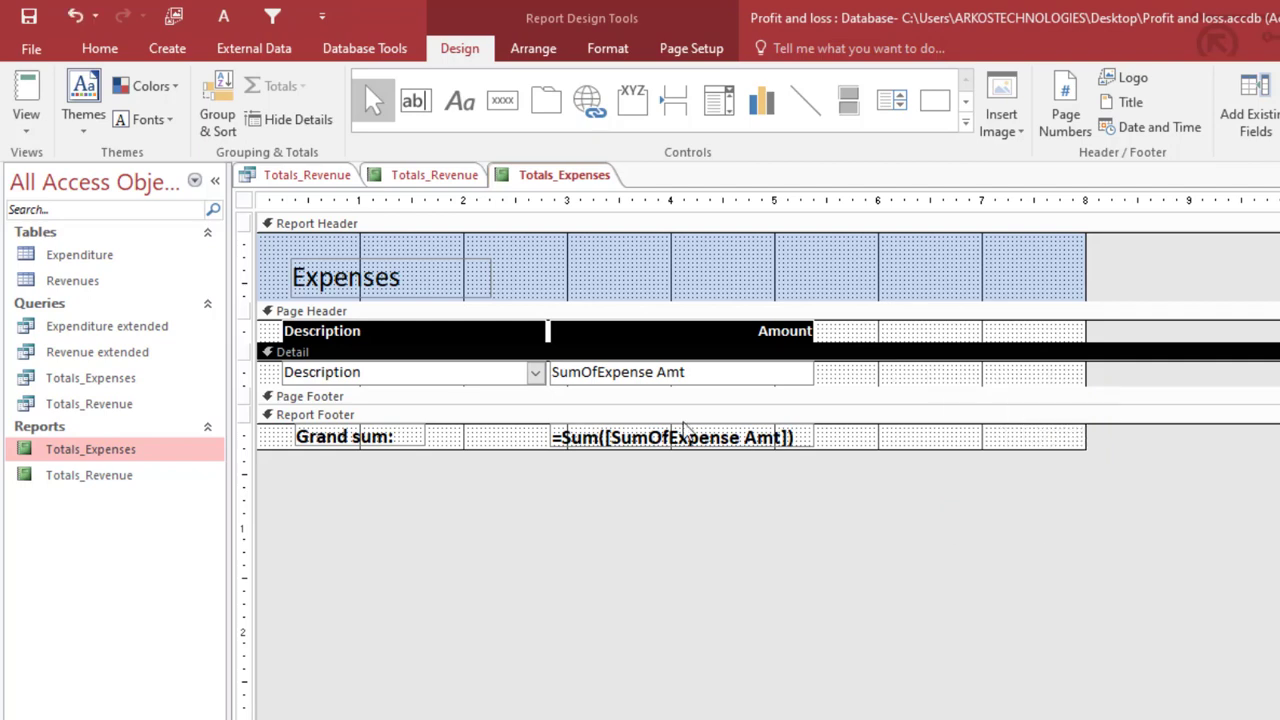
{"action": "left_click", "coordinate": [1112, 570]}
Narrow the Expenses report to about 6.4 inches and display it in Report View
{"action": "left_click_drag", "start_coordinate": [1086, 263], "coordinate": [921, 363]}
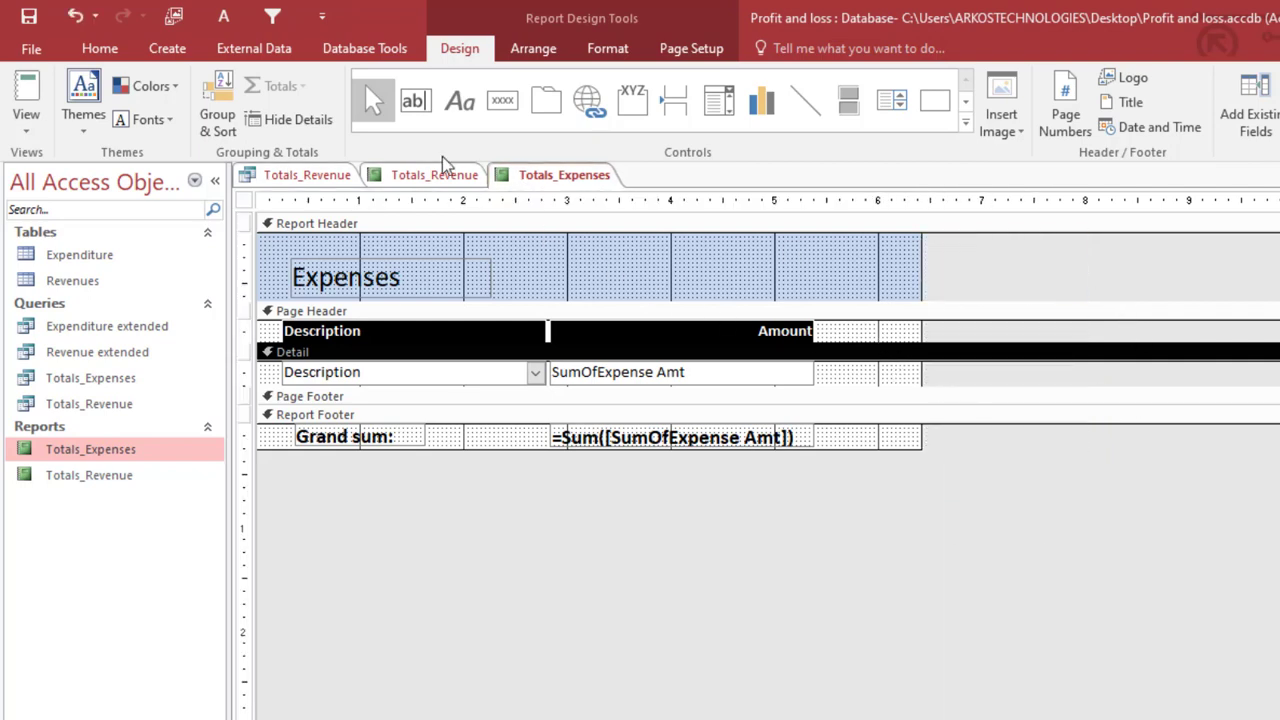
{"action": "right_click", "coordinate": [545, 193]}
{"action": "left_click", "coordinate": [612, 279]}
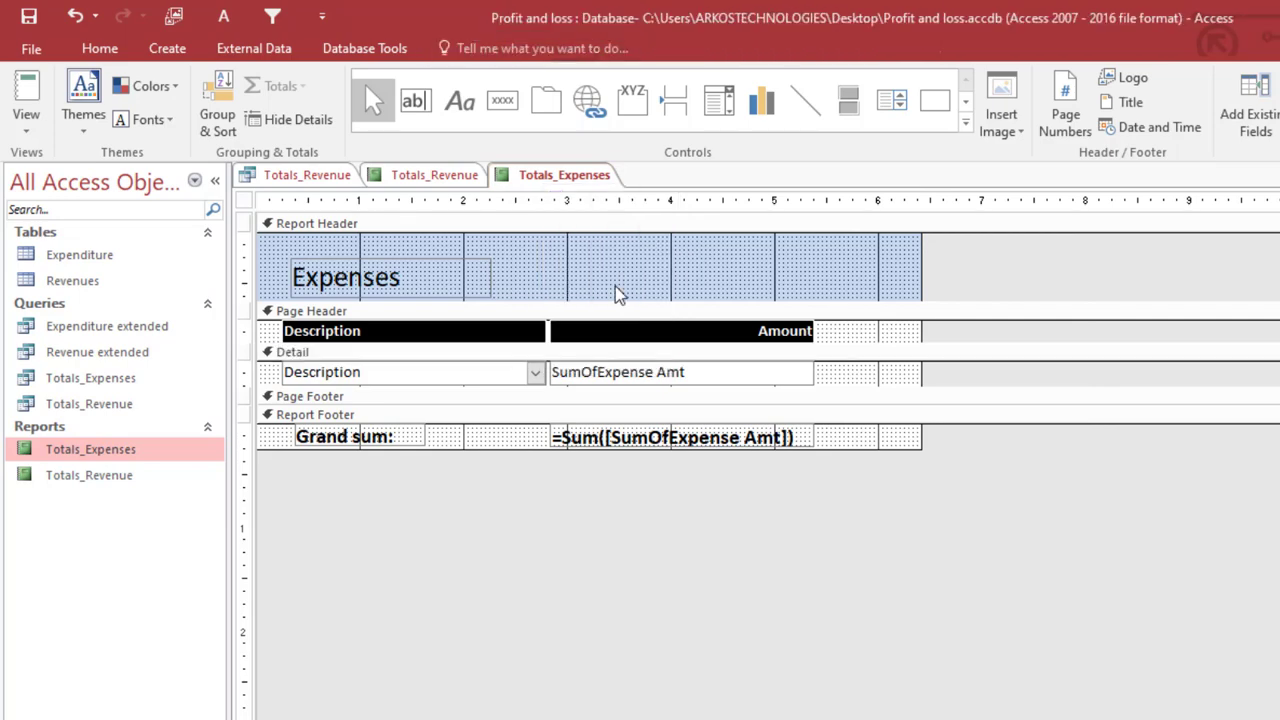
{"action": "left_click", "coordinate": [520, 176]}
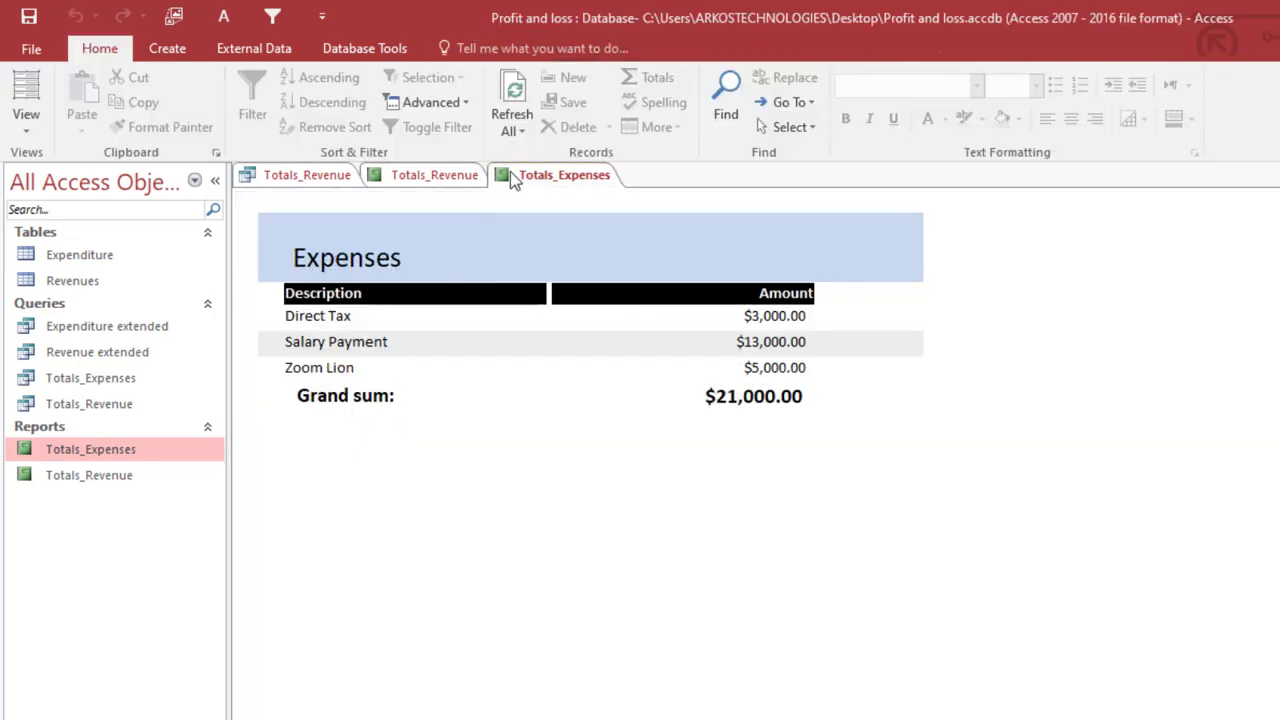
Format the grand sum field in the Revenues report's footer as currency and return that report to Report View
{"action": "left_click", "coordinate": [424, 180]}
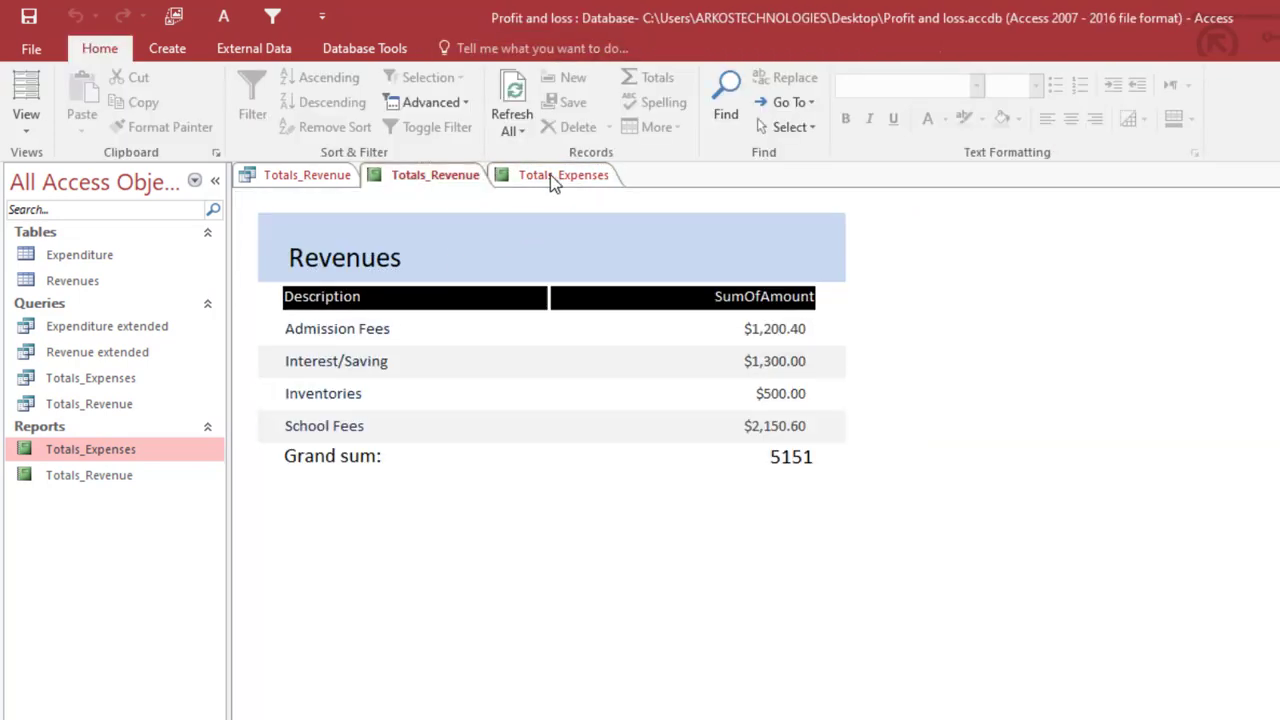
{"action": "left_click", "coordinate": [551, 180]}
{"action": "left_click", "coordinate": [447, 186]}
{"action": "right_click", "coordinate": [450, 182]}
{"action": "left_click", "coordinate": [525, 325]}
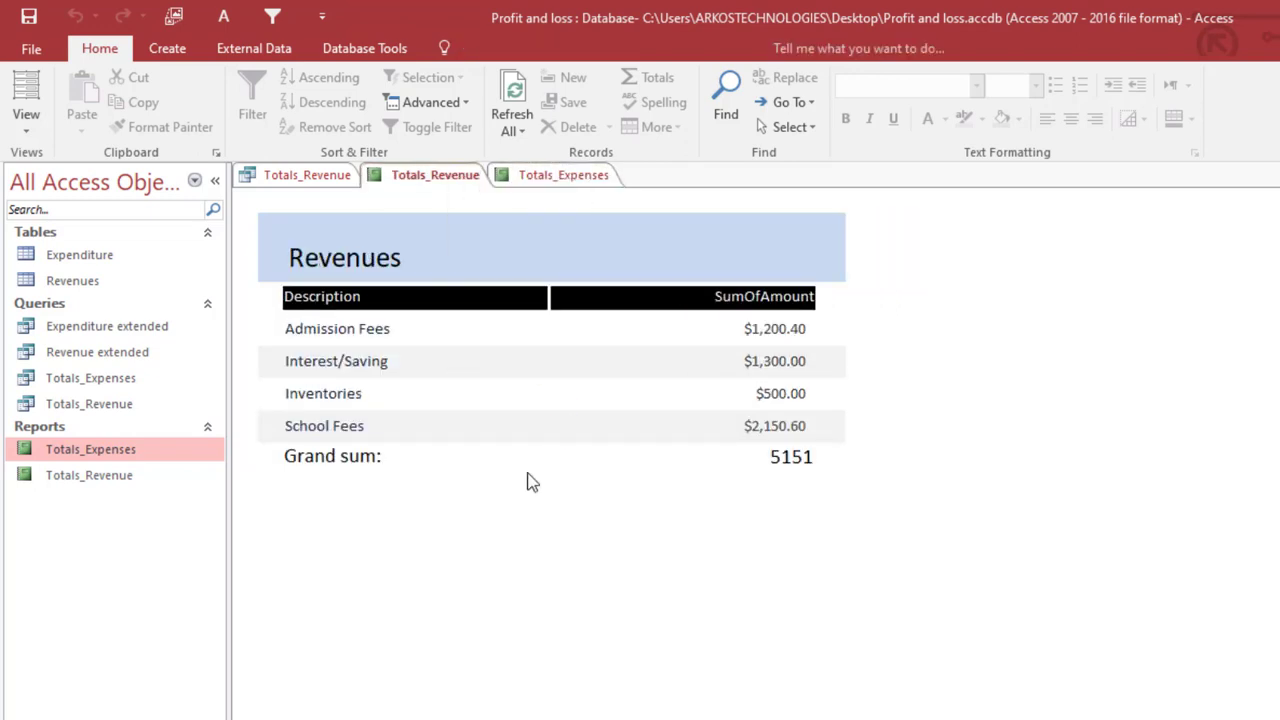
{"action": "left_click", "coordinate": [749, 452]}
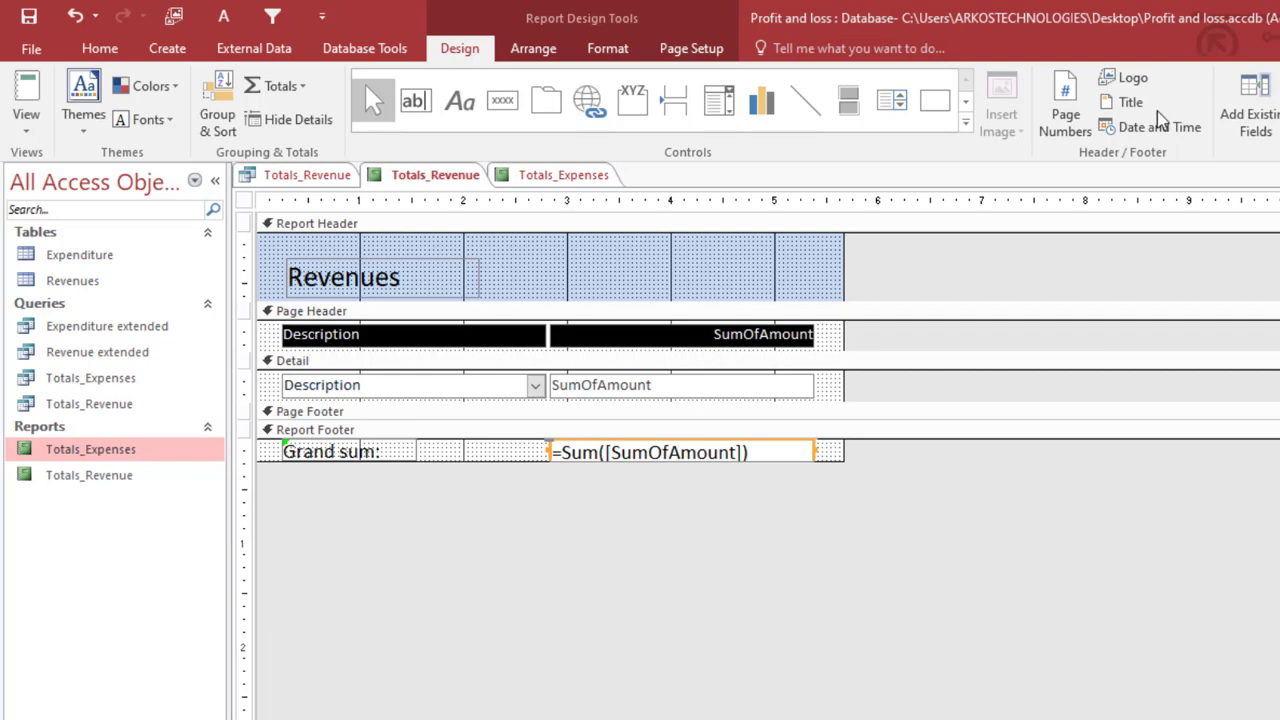
{"action": "right_click", "coordinate": [552, 180]}
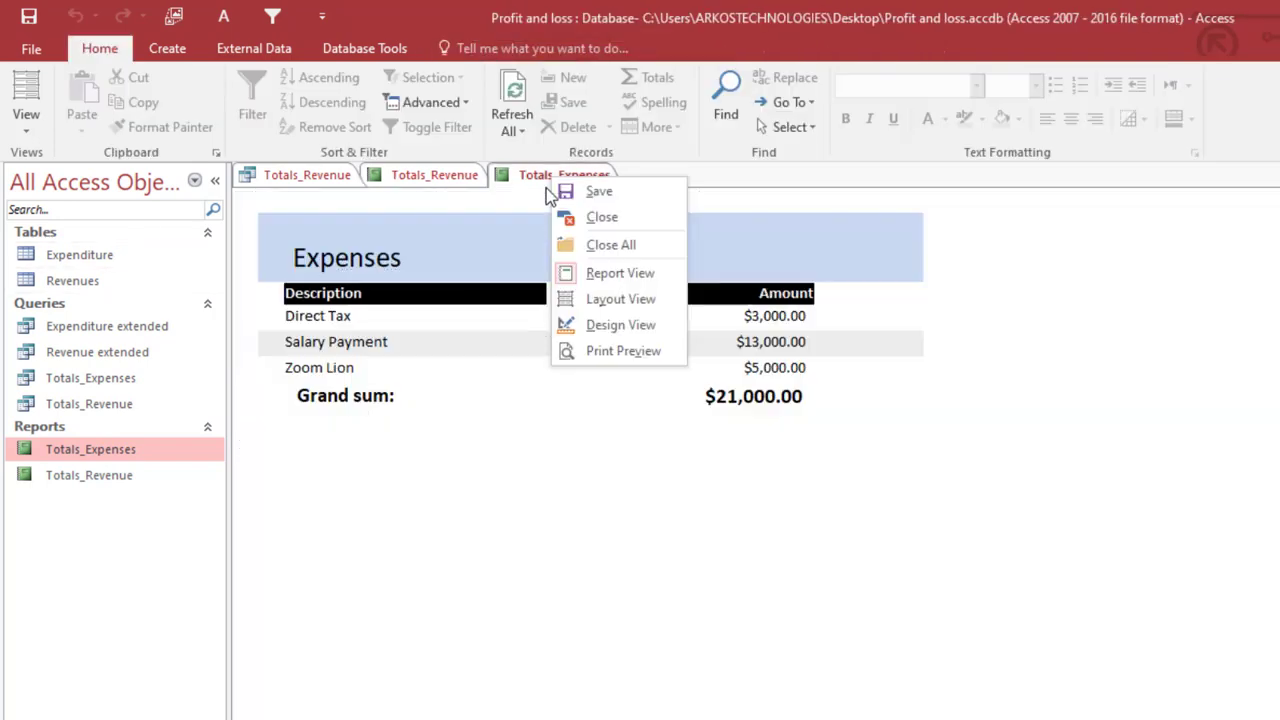
{"action": "left_click", "coordinate": [455, 186]}
{"action": "right_click", "coordinate": [455, 186]}
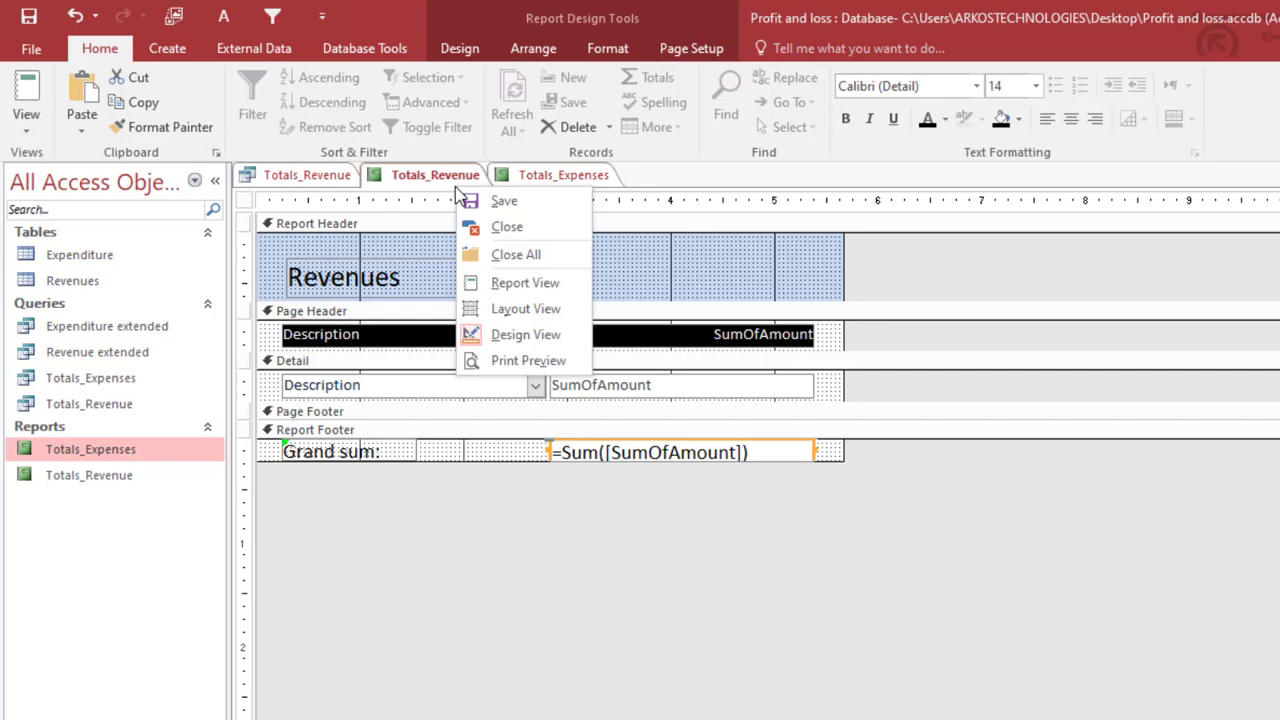
{"action": "left_click", "coordinate": [512, 283]}
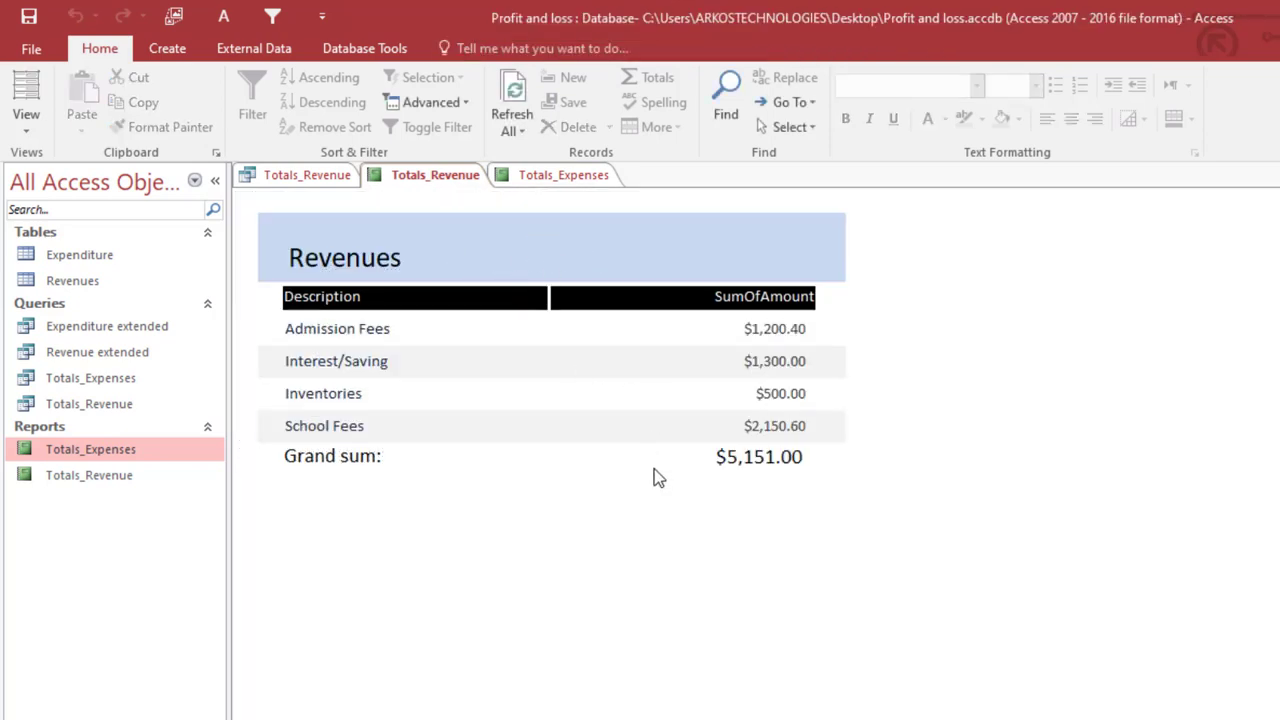
Close all open objects and start a new table in Design View
{"action": "left_click", "coordinate": [426, 186]}
{"action": "right_click", "coordinate": [406, 184]}
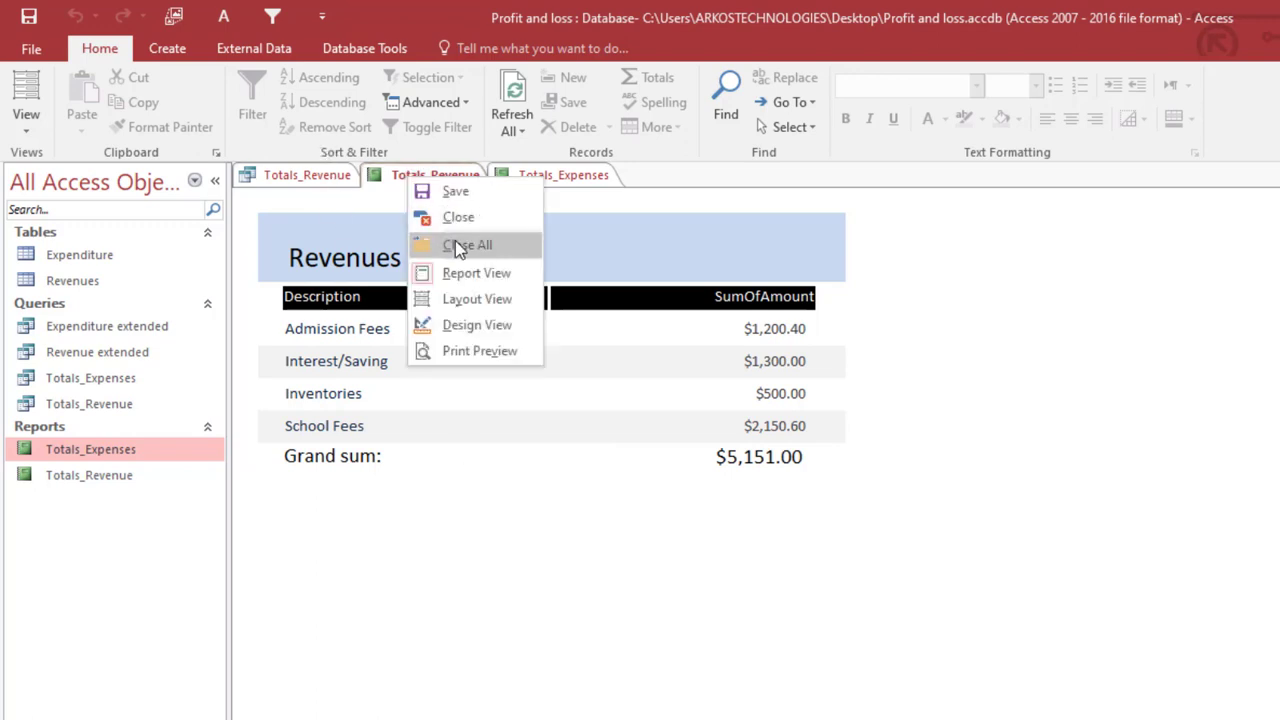
{"action": "left_click", "coordinate": [445, 245]}
{"action": "left_click", "coordinate": [170, 46]}
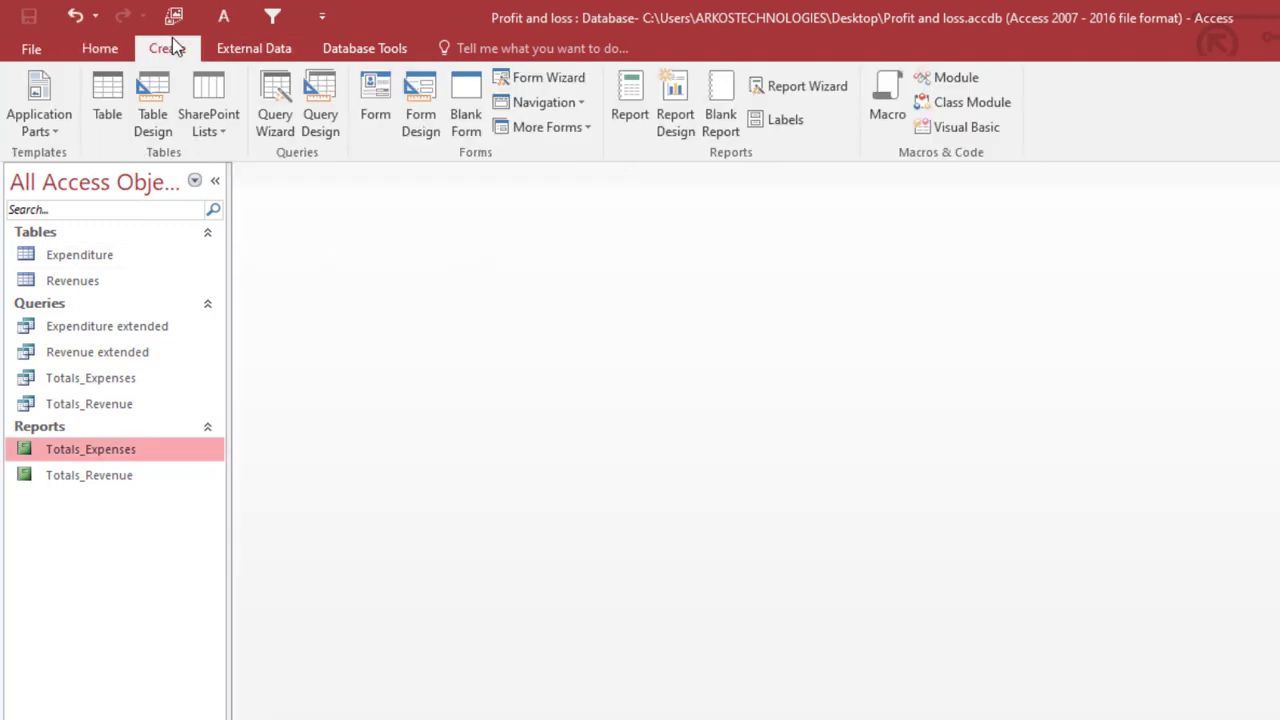
{"action": "left_click", "coordinate": [162, 128]}
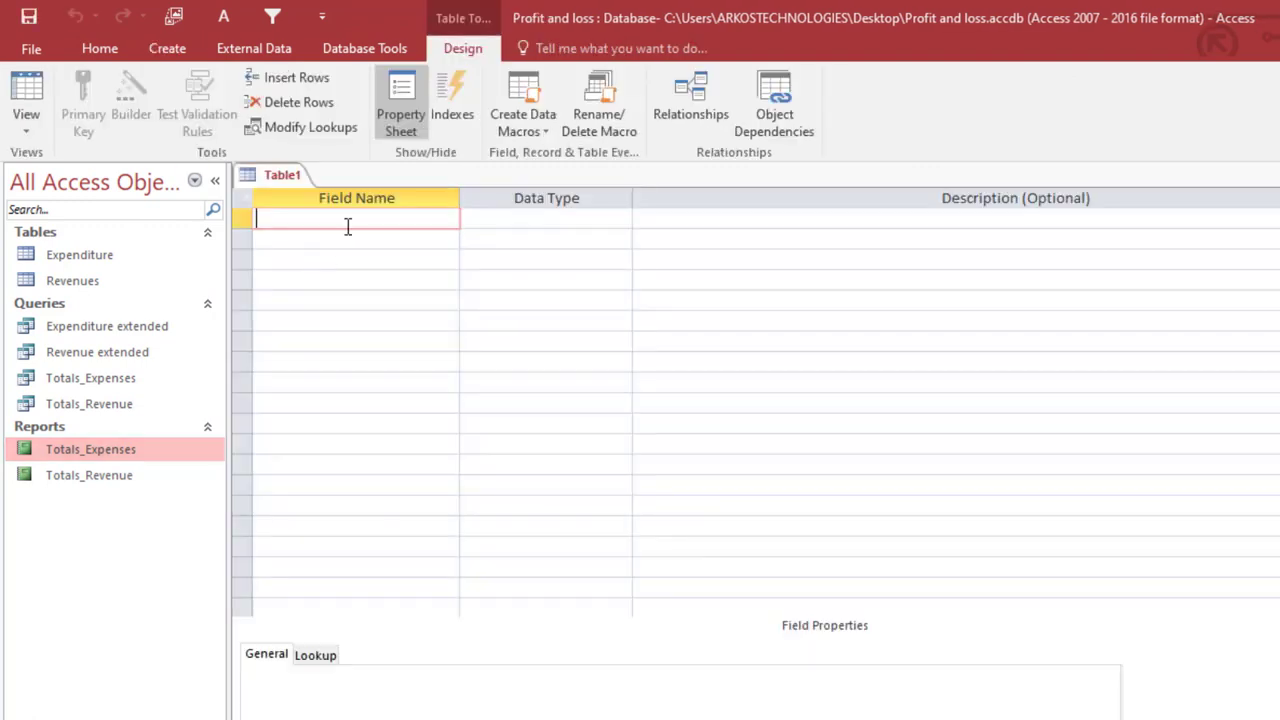
Add an ID field with the AutoNumber data type as the new table's first field
{"action": "type", "text": "ID"}
{"action": "key", "text": "Tab"}
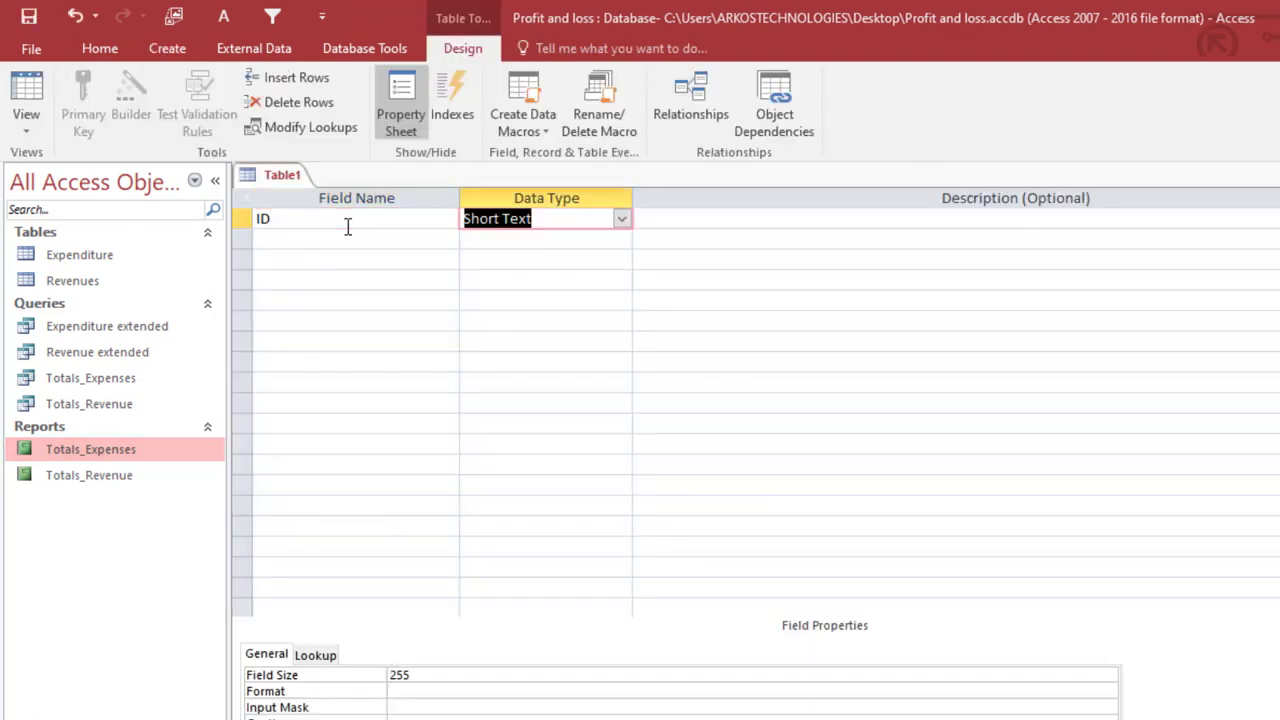
{"action": "type", "text": "autoNumber"}
{"action": "key", "text": "Tab"}
Add a second field named From with the Date/Time data type
{"action": "left_click", "coordinate": [296, 240]}
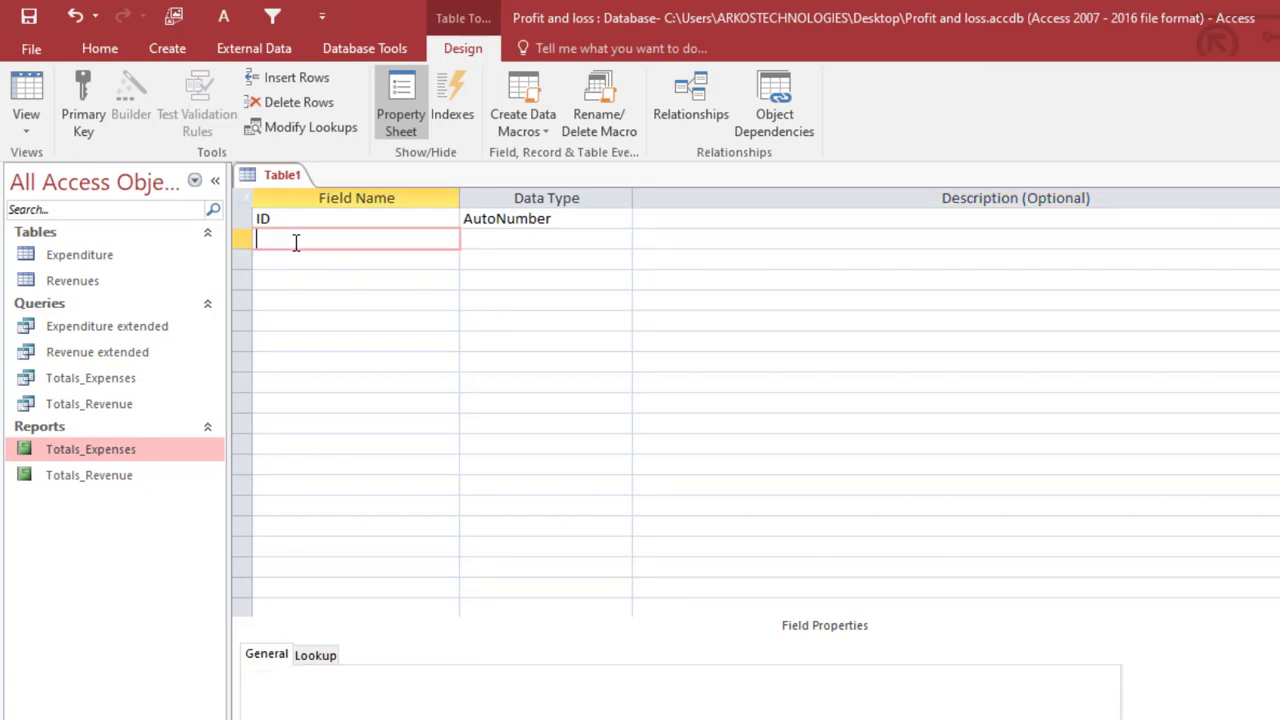
{"action": "type", "text": "From"}
{"action": "key", "text": "Tab"}
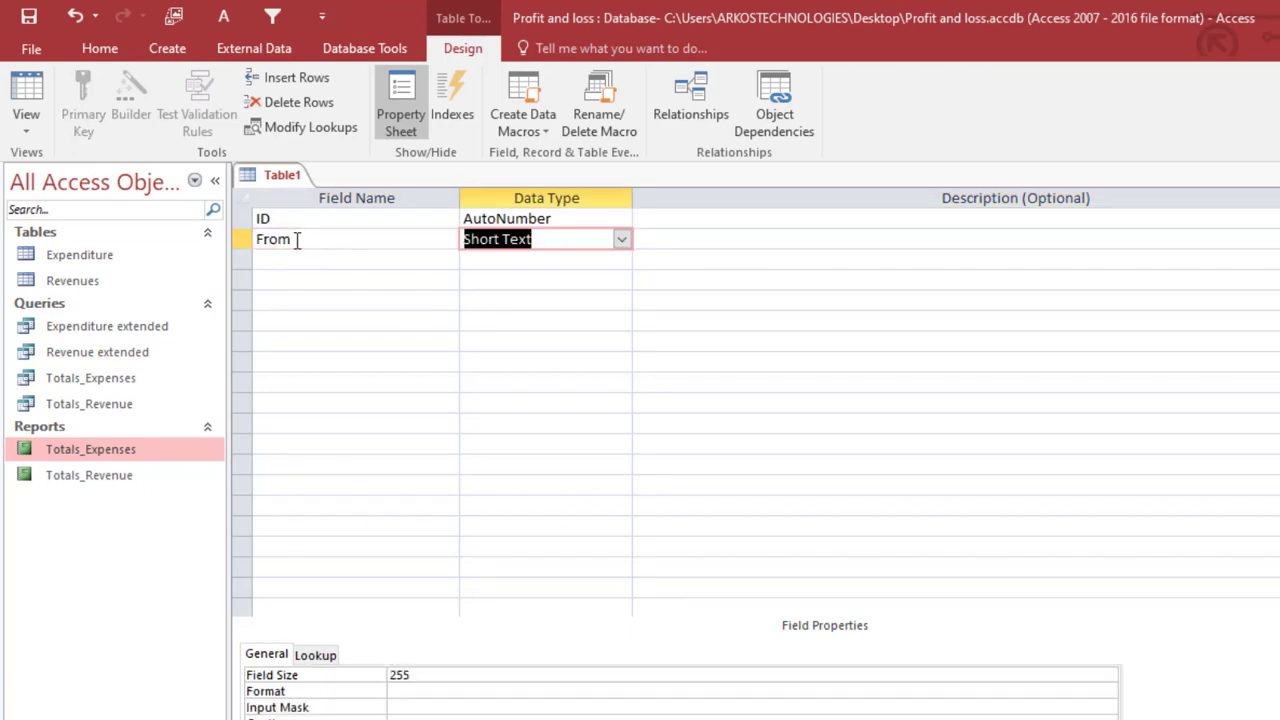
{"action": "type", "text": "datwe"}
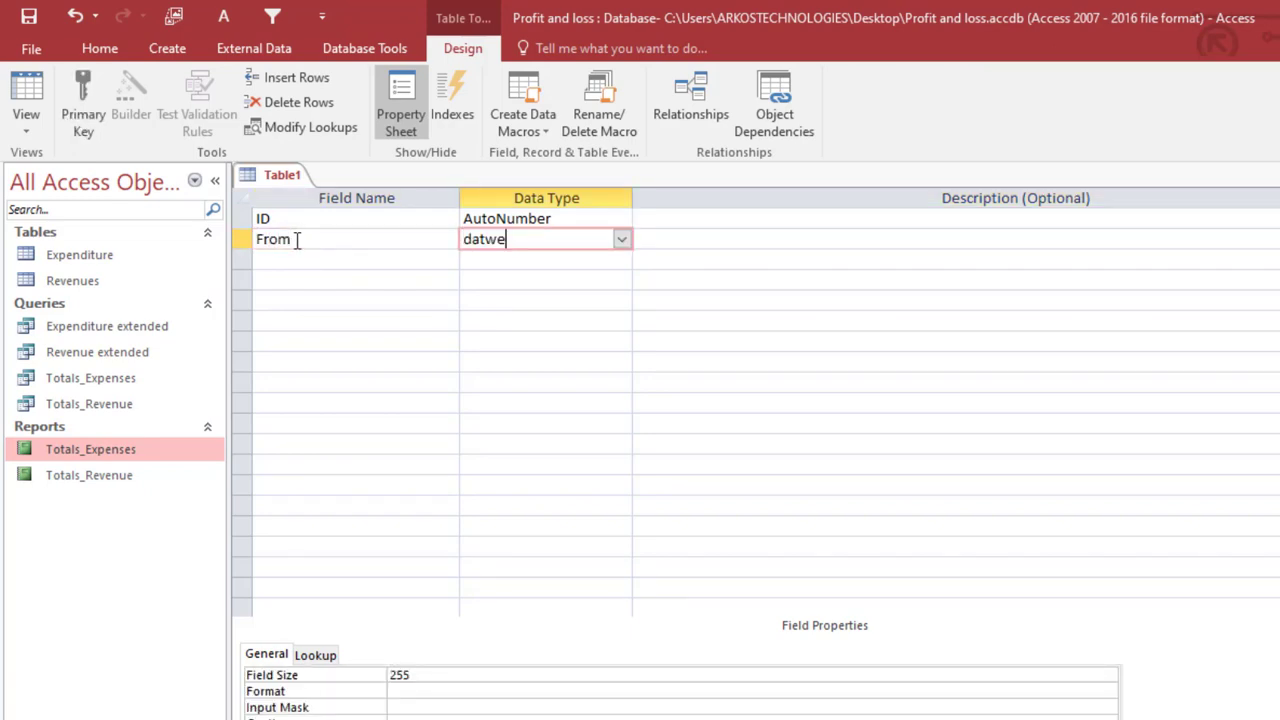
{"action": "key", "text": "BackSpace"}
{"action": "key", "text": "BackSpace"}
{"action": "type", "text": "e/Time"}
{"action": "key", "text": "Tab"}
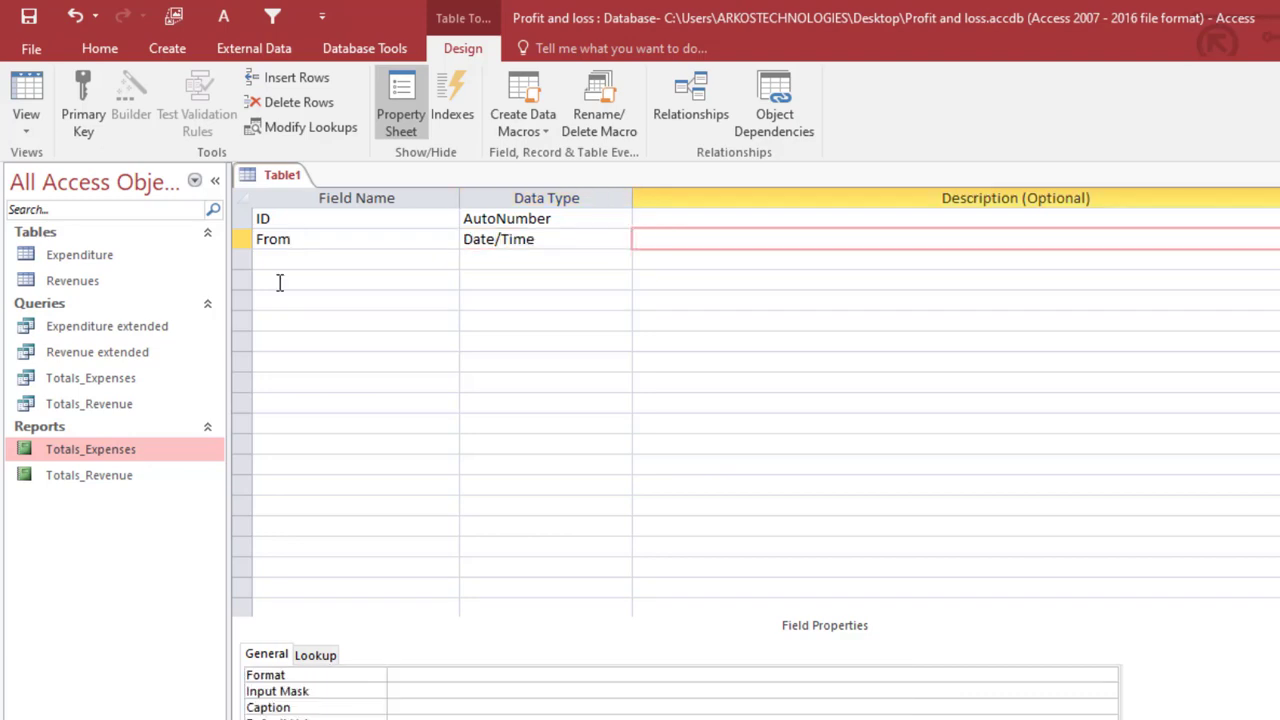
Add a third field named To with the Date/Time data type
{"action": "left_click", "coordinate": [305, 264]}
{"action": "type", "text": "To"}
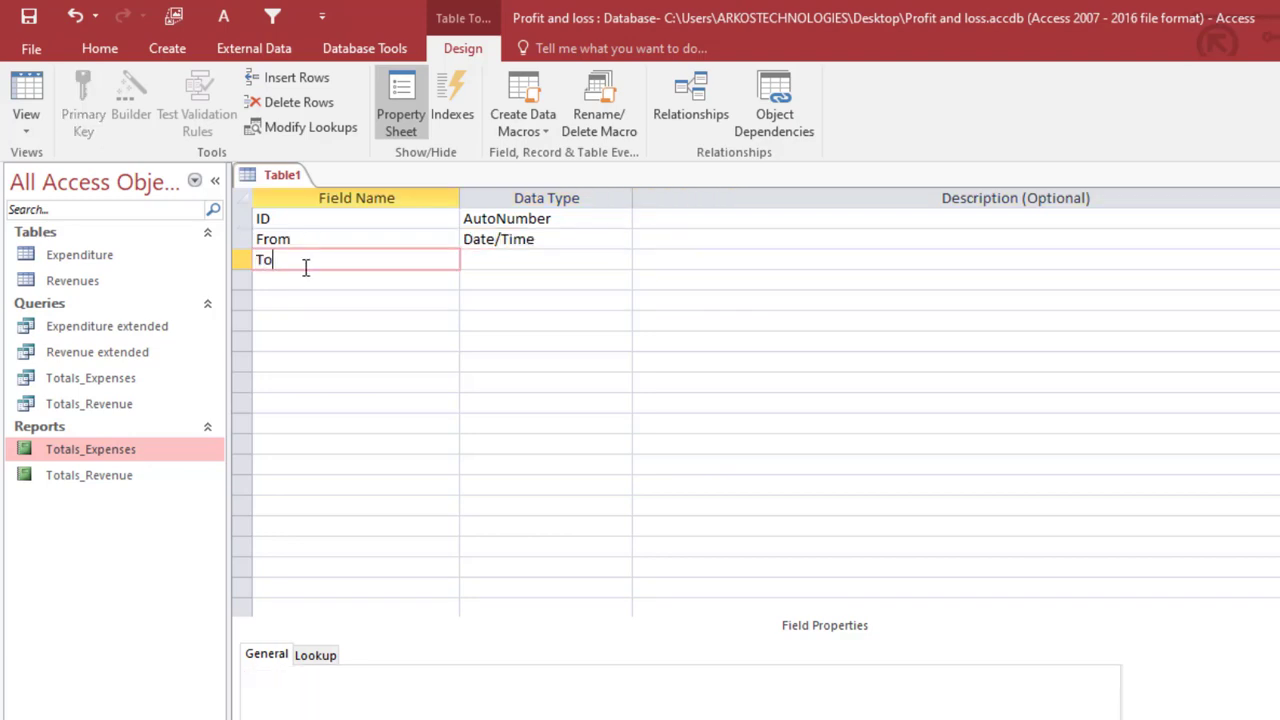
{"action": "key", "text": "Tab"}
{"action": "type", "text": "d"}
{"action": "key", "text": "Tab"}
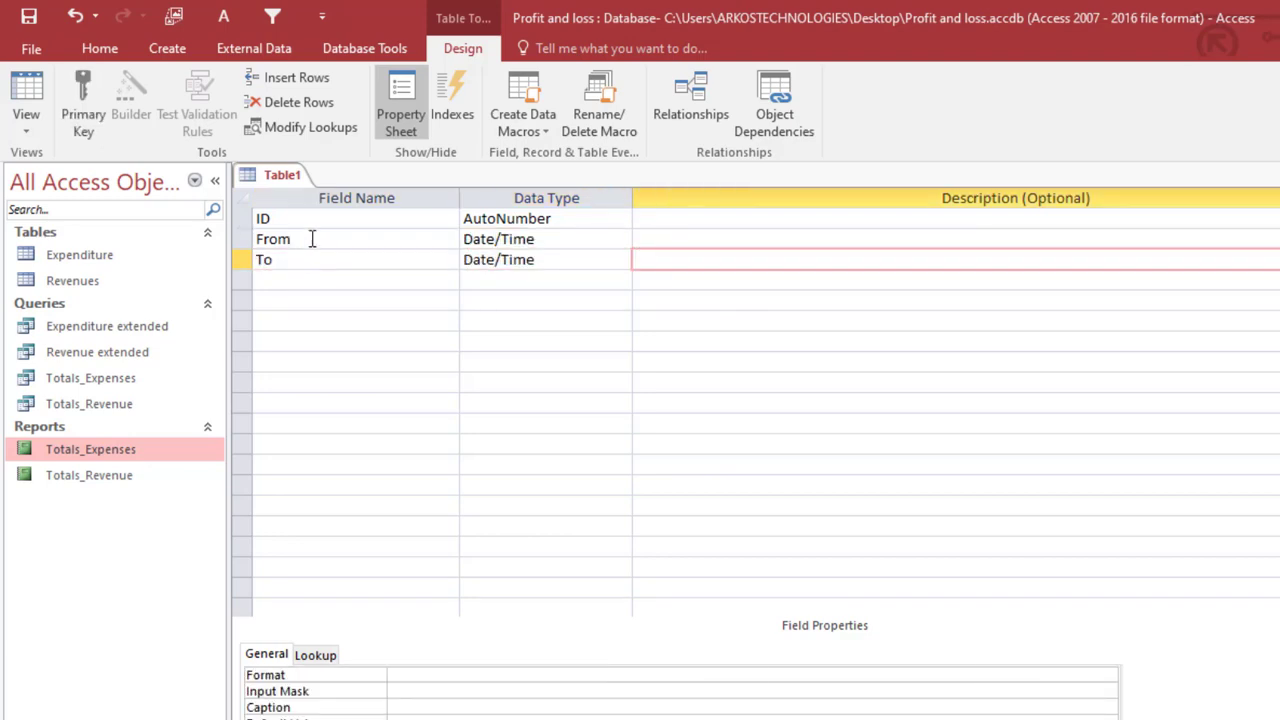
Save the table as DateRange and accept the creation of a primary key
{"action": "key", "text": "ctrl+s"}
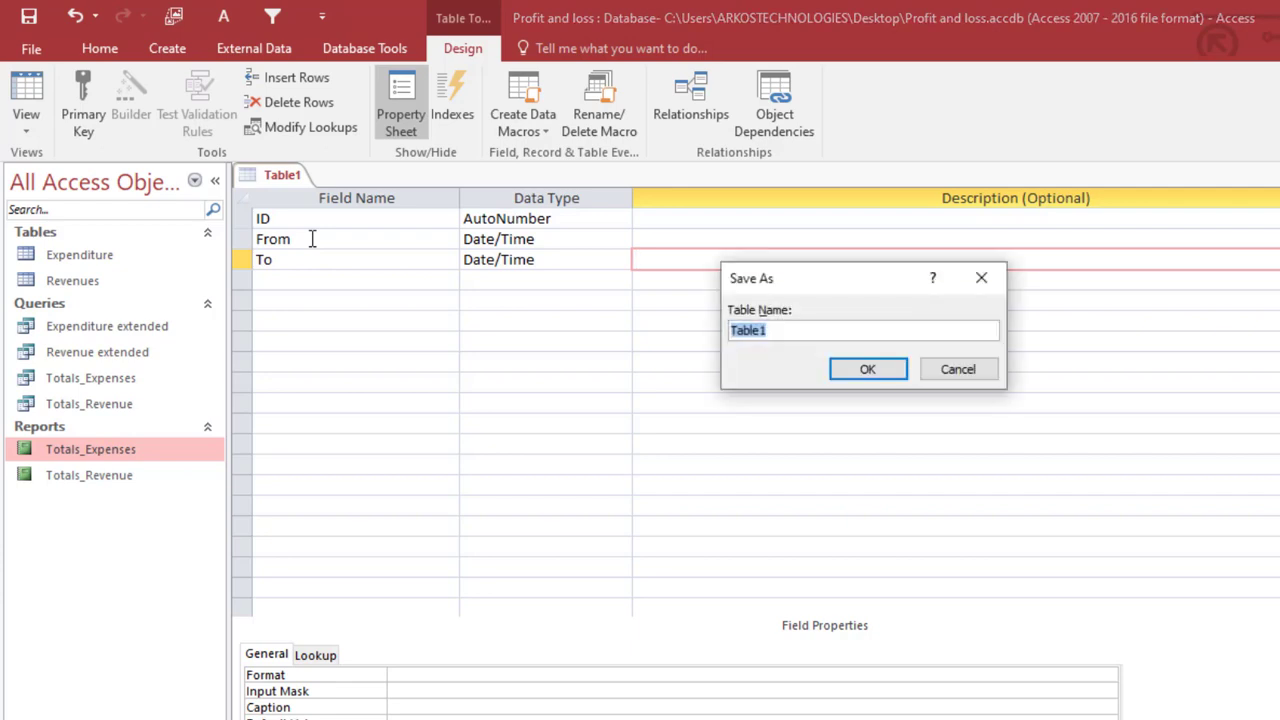
{"action": "type", "text": "DateRange"}
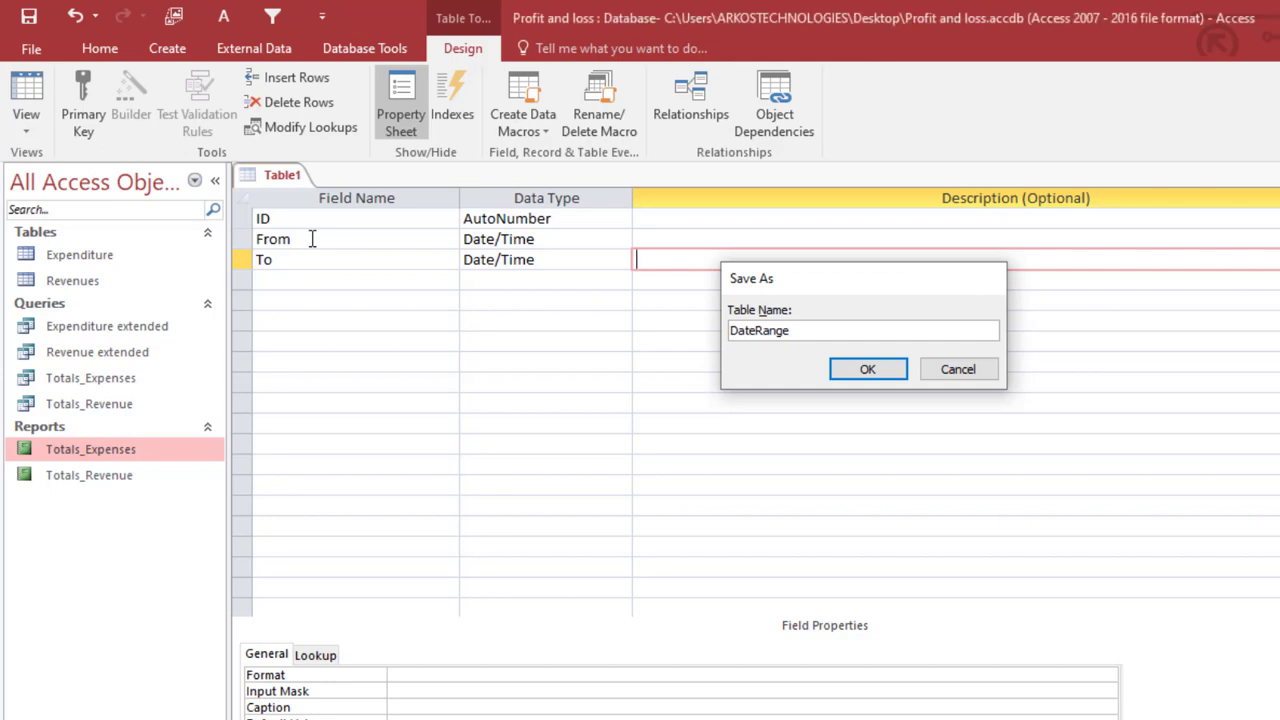
{"action": "key", "text": "Return"}
{"action": "key", "text": "Return"}
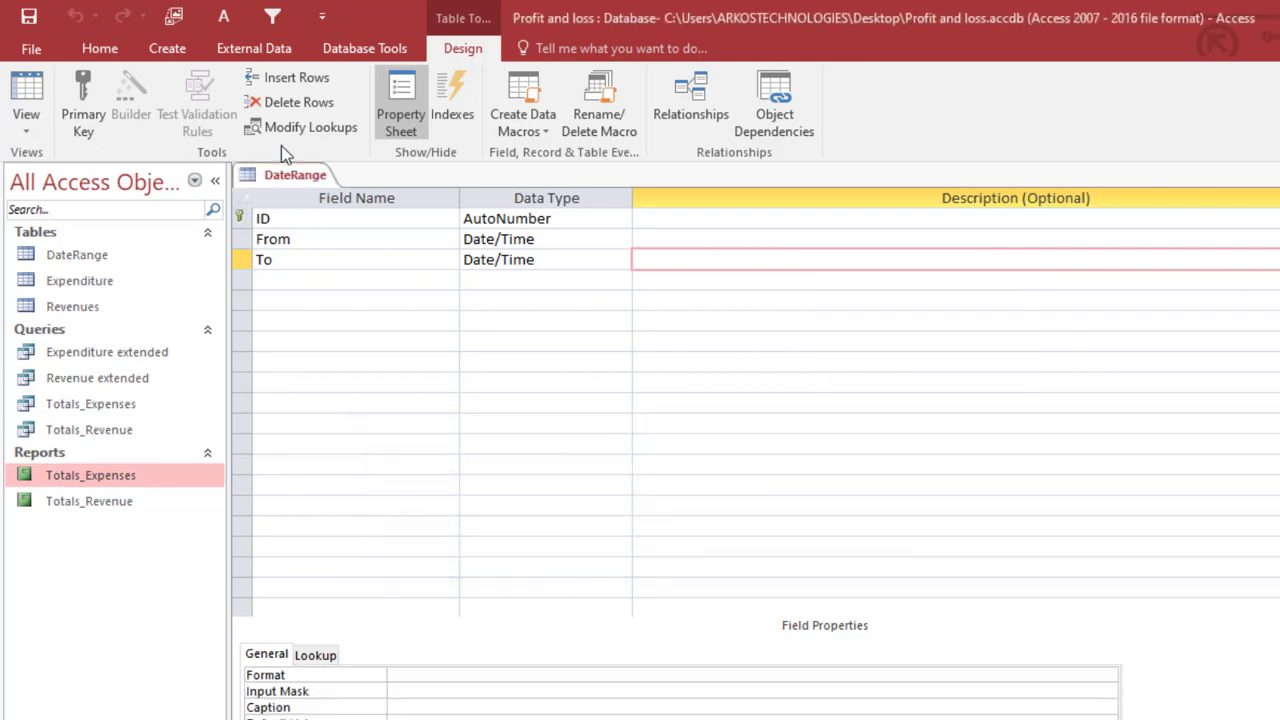
Show the DateRange table as a datasheet and check its From and To date entry cells
{"action": "right_click", "coordinate": [279, 177]}
{"action": "left_click", "coordinate": [349, 300]}
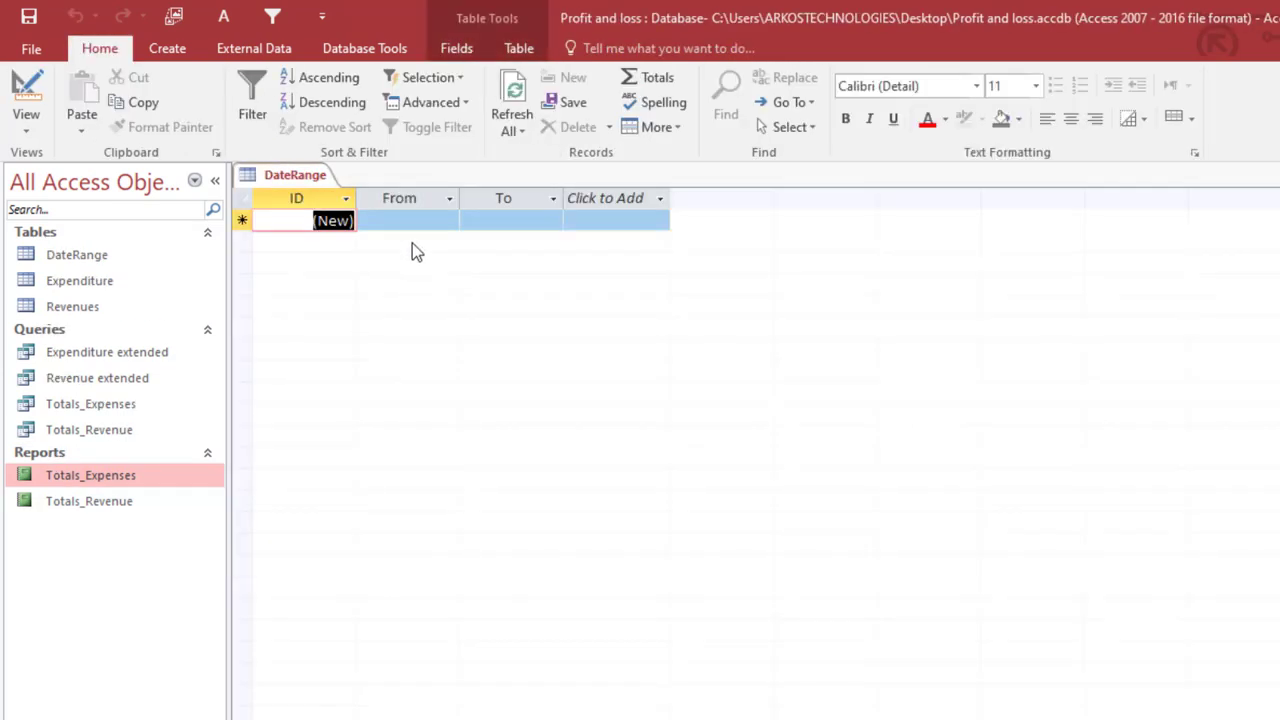
{"action": "left_click", "coordinate": [434, 220]}
{"action": "left_click", "coordinate": [530, 222]}
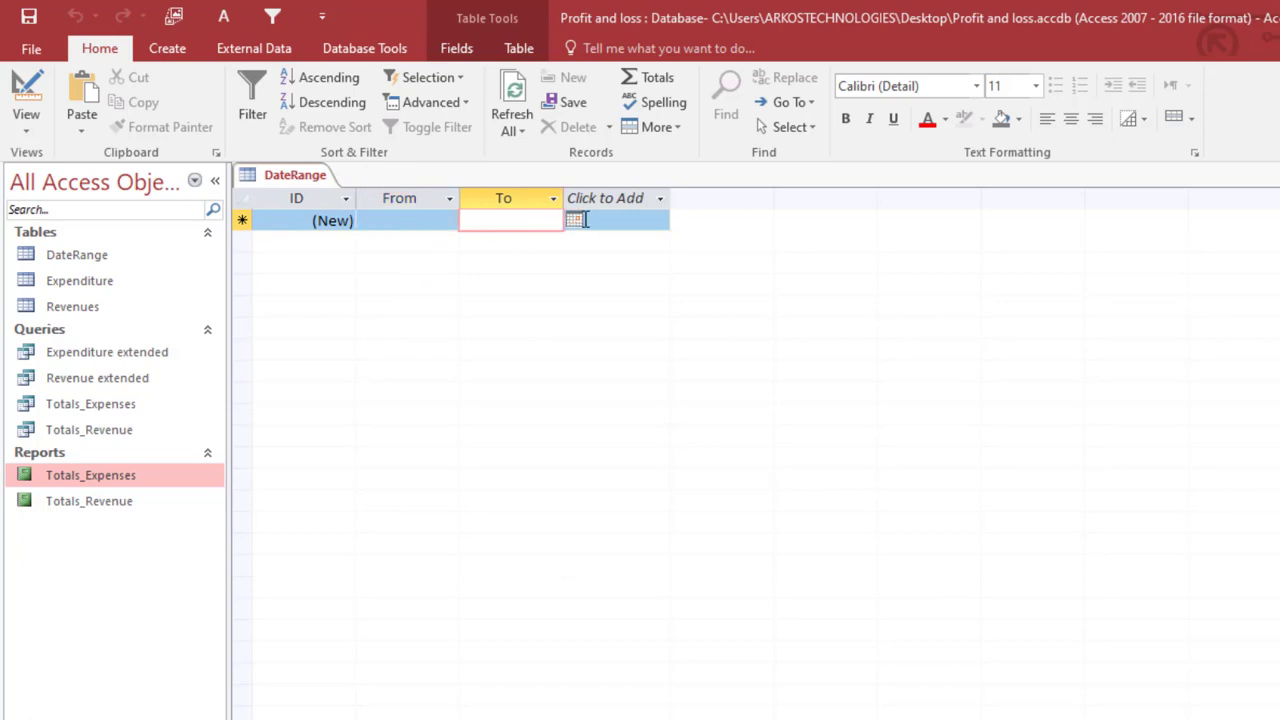
{"action": "left_click", "coordinate": [409, 224]}
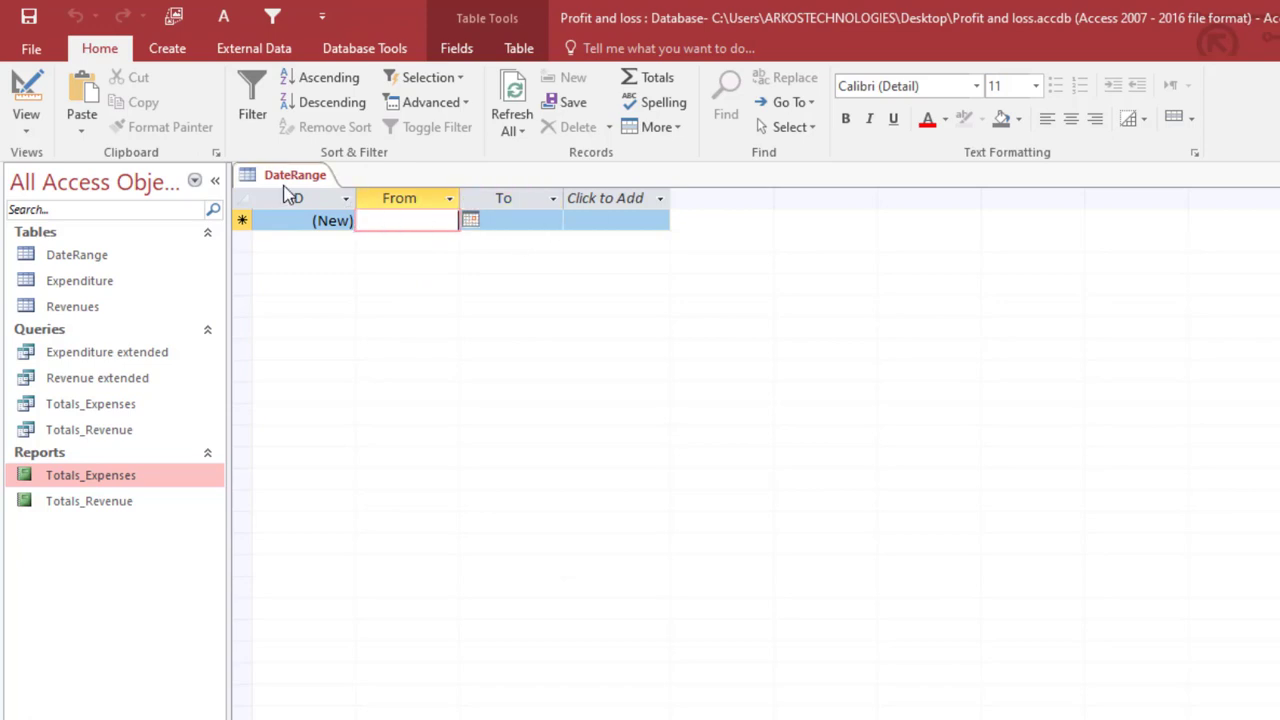
Start a Form Wizard form based on the DateRange table, including only the From and To fields
{"action": "left_click", "coordinate": [168, 48]}
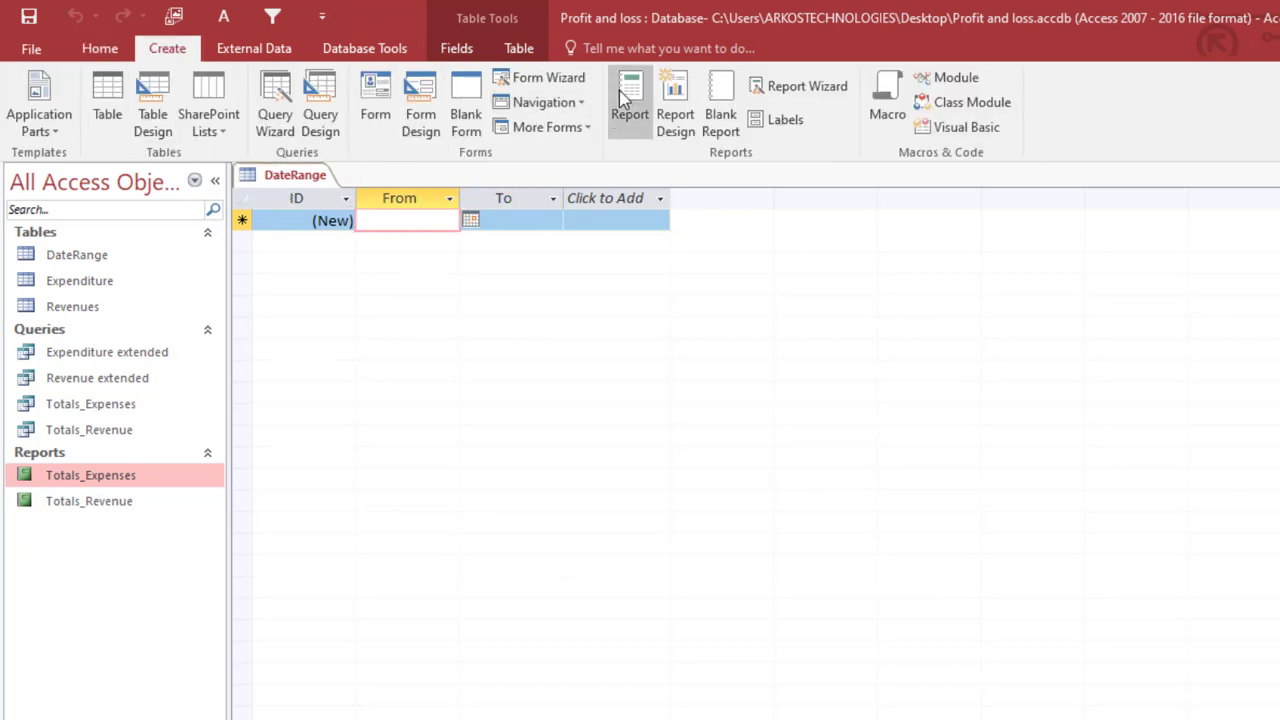
{"action": "left_click", "coordinate": [556, 84]}
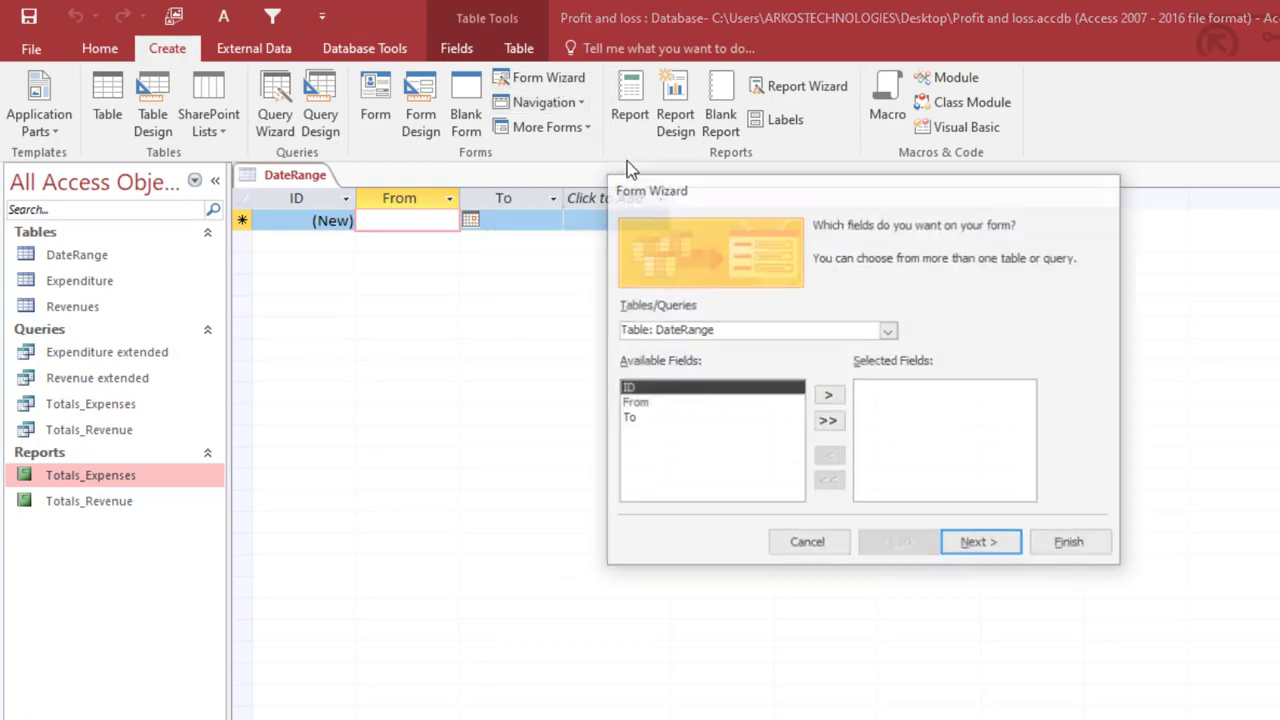
{"action": "left_click", "coordinate": [830, 423]}
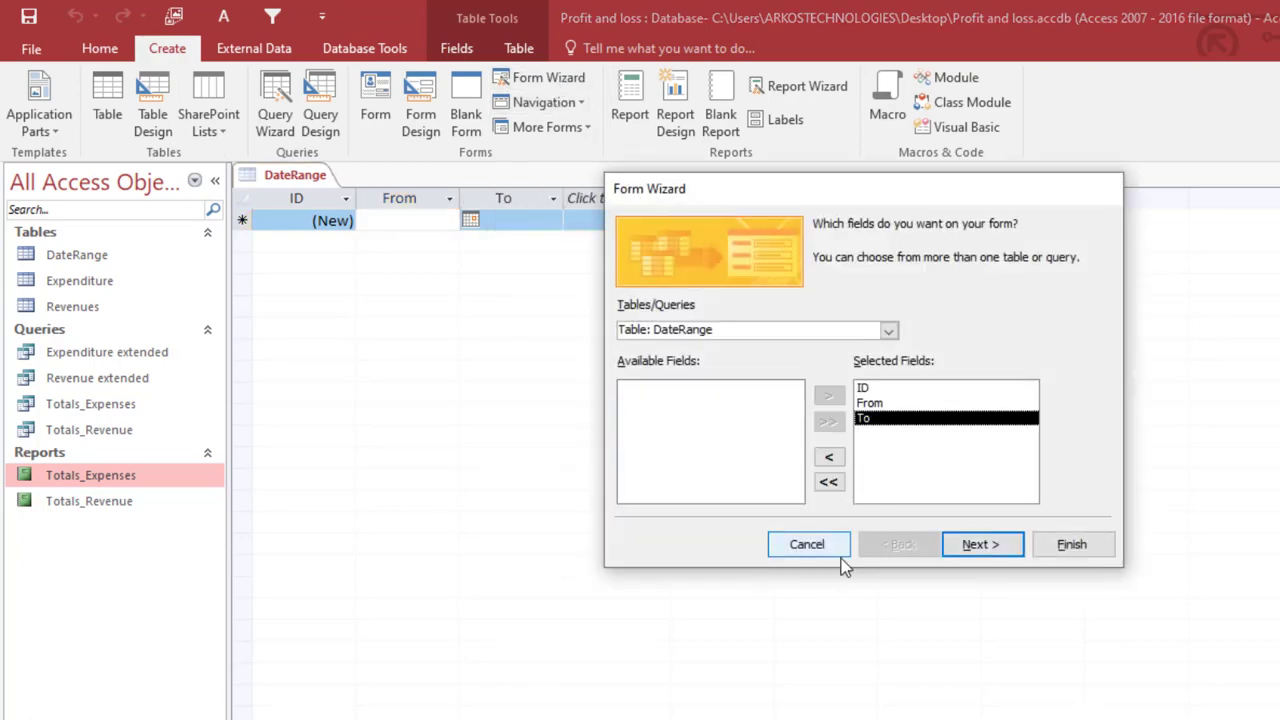
{"action": "left_click", "coordinate": [863, 389]}
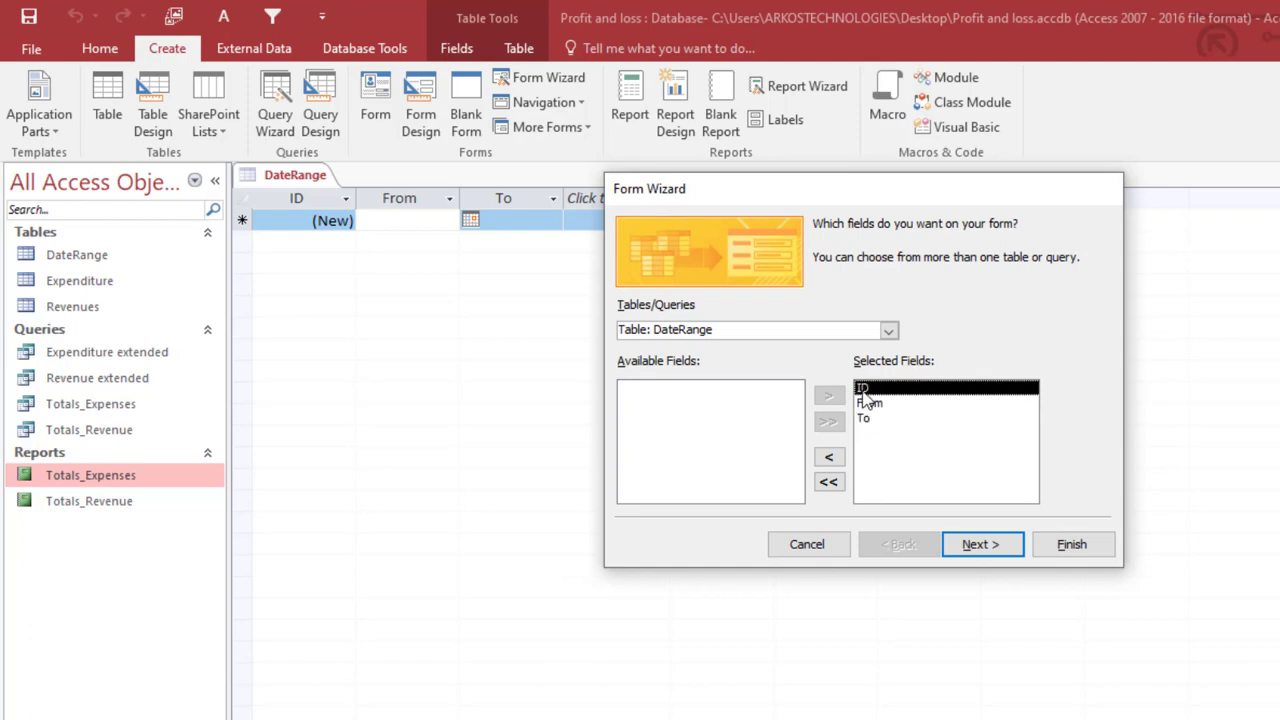
{"action": "left_click", "coordinate": [828, 457]}
Keep the columnar layout and the title DateRange, and finish the wizard with the option to modify the form's design
{"action": "left_click", "coordinate": [985, 556]}
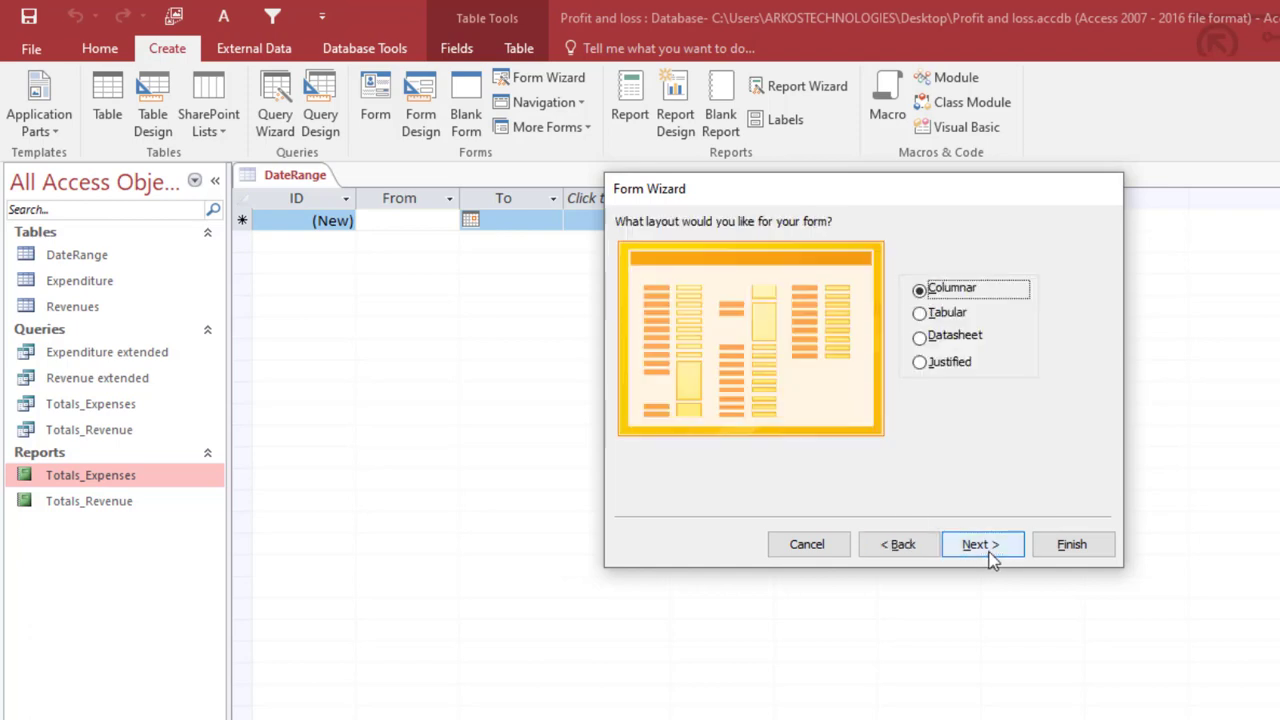
{"action": "left_click", "coordinate": [975, 546]}
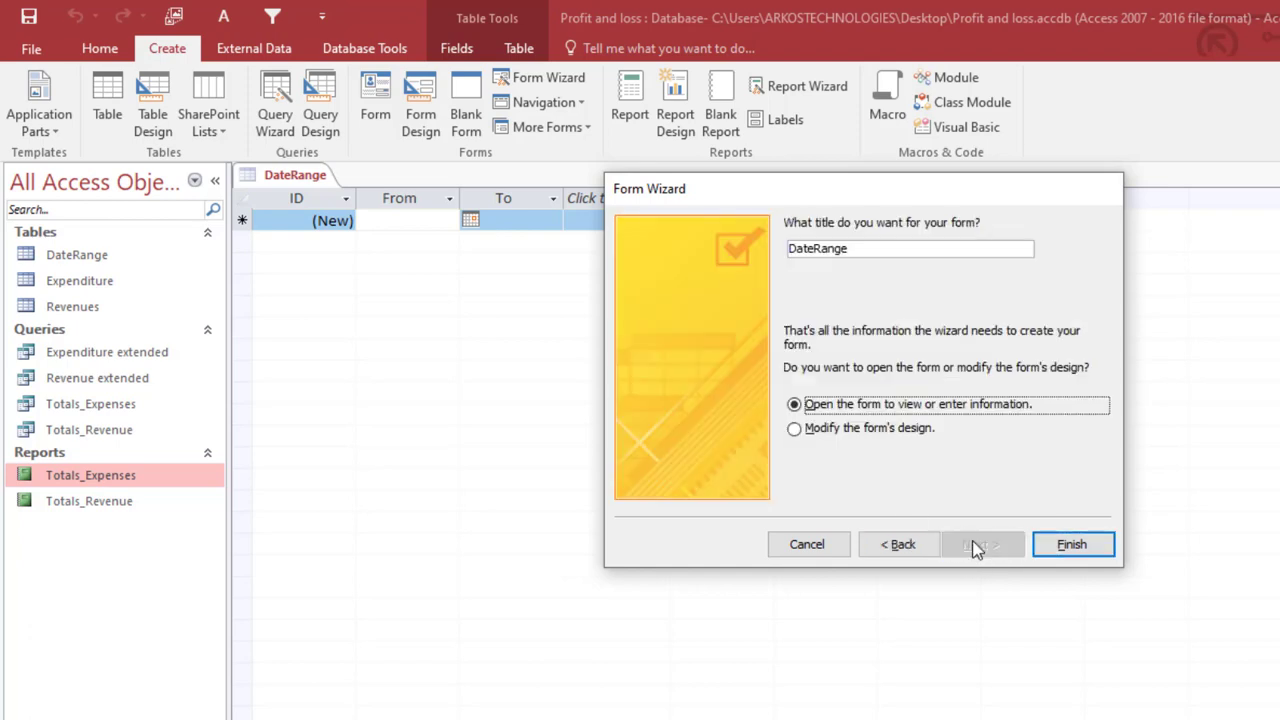
{"action": "left_click", "coordinate": [922, 434]}
{"action": "left_click", "coordinate": [1070, 543]}
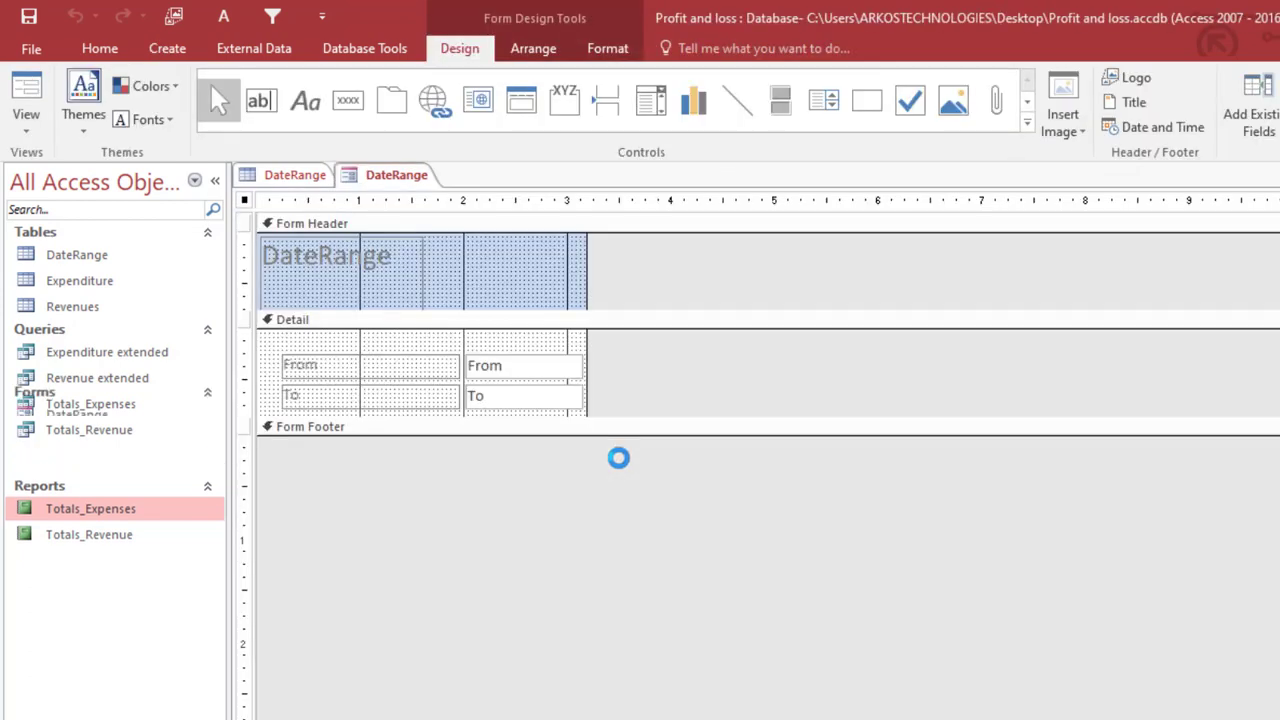
Make the form header slightly taller and change its title label to "Specify date range for account"
{"action": "left_click", "coordinate": [360, 292]}
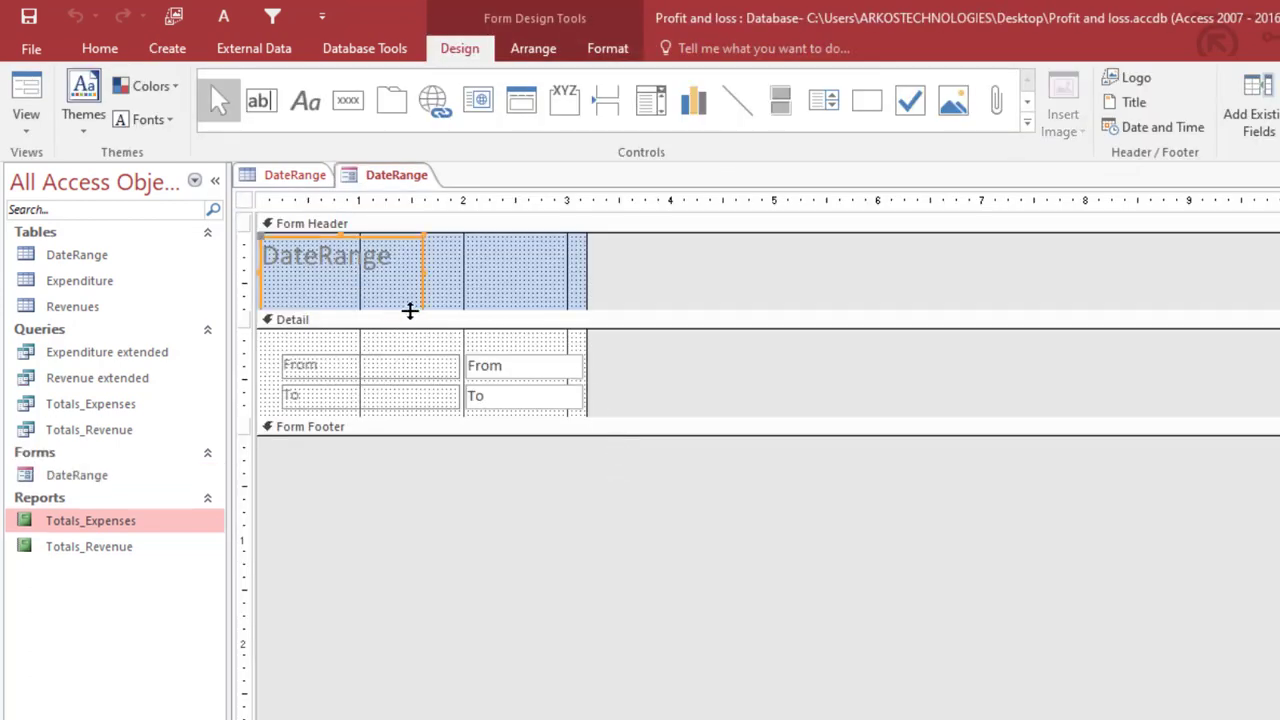
{"action": "left_click_drag", "start_coordinate": [410, 311], "coordinate": [410, 324]}
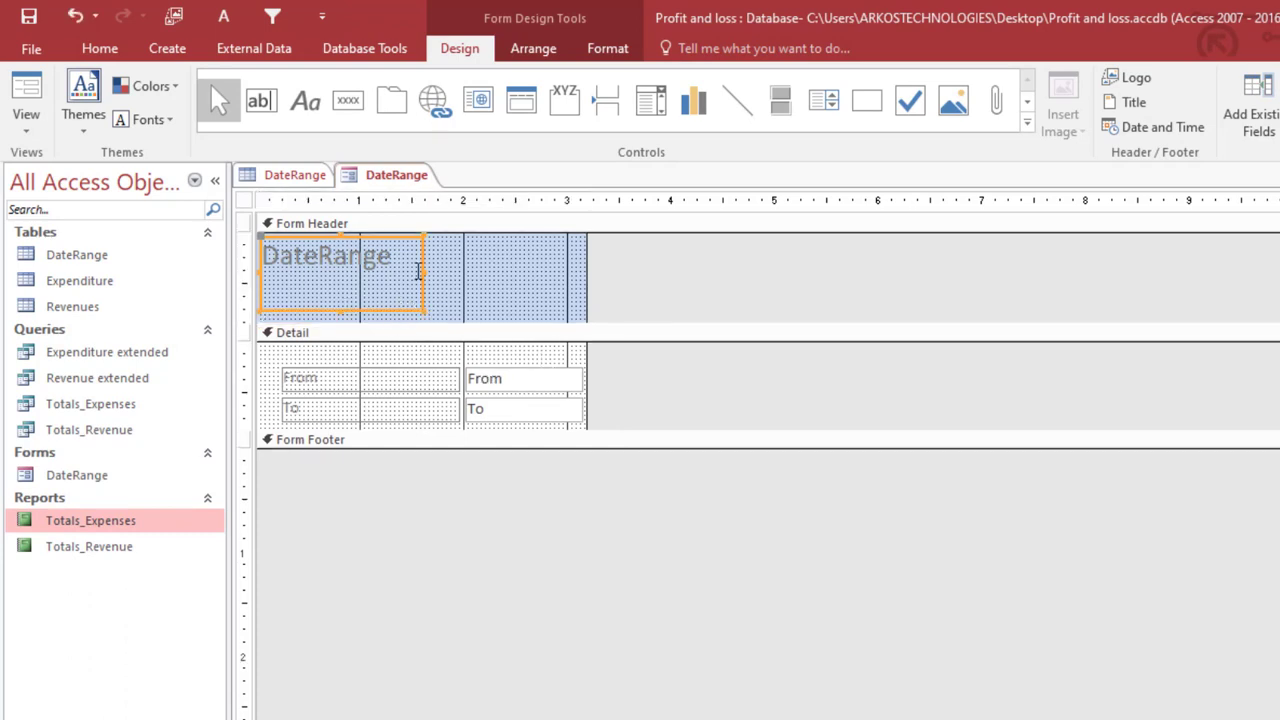
{"action": "left_click", "coordinate": [418, 272]}
{"action": "left_click_drag", "start_coordinate": [391, 256], "coordinate": [209, 258]}
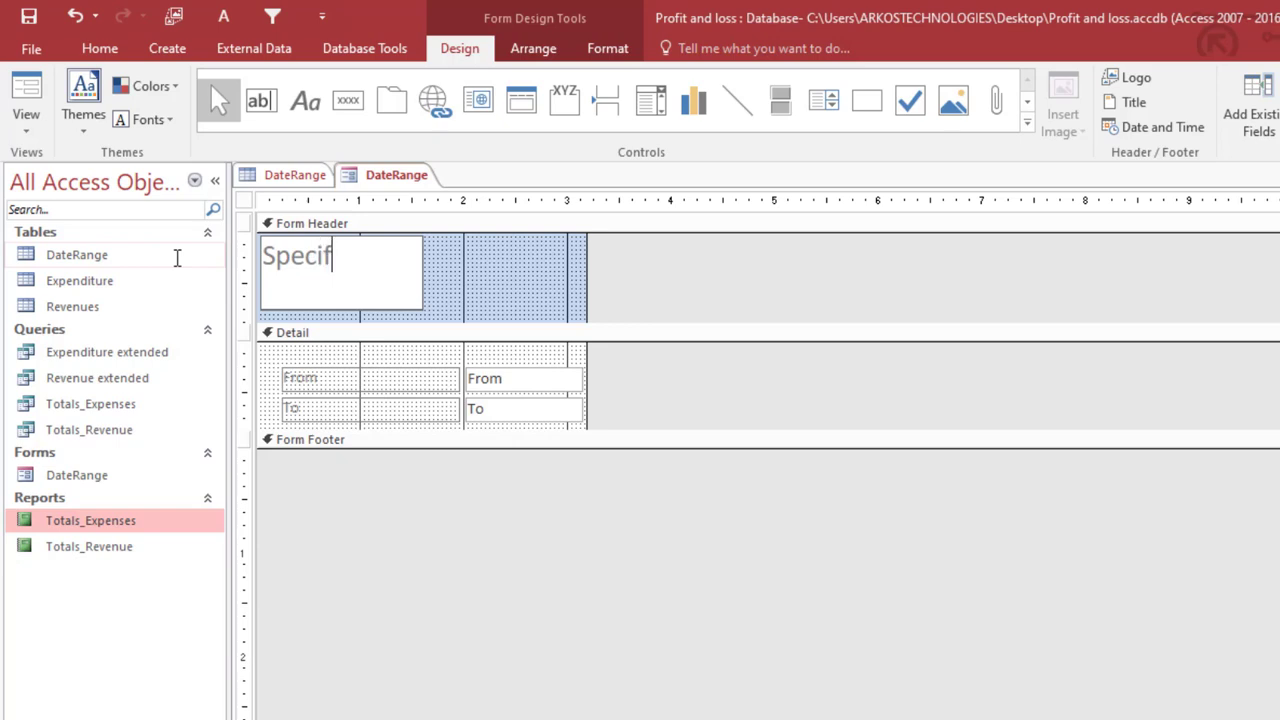
{"action": "type", "text": "date"}
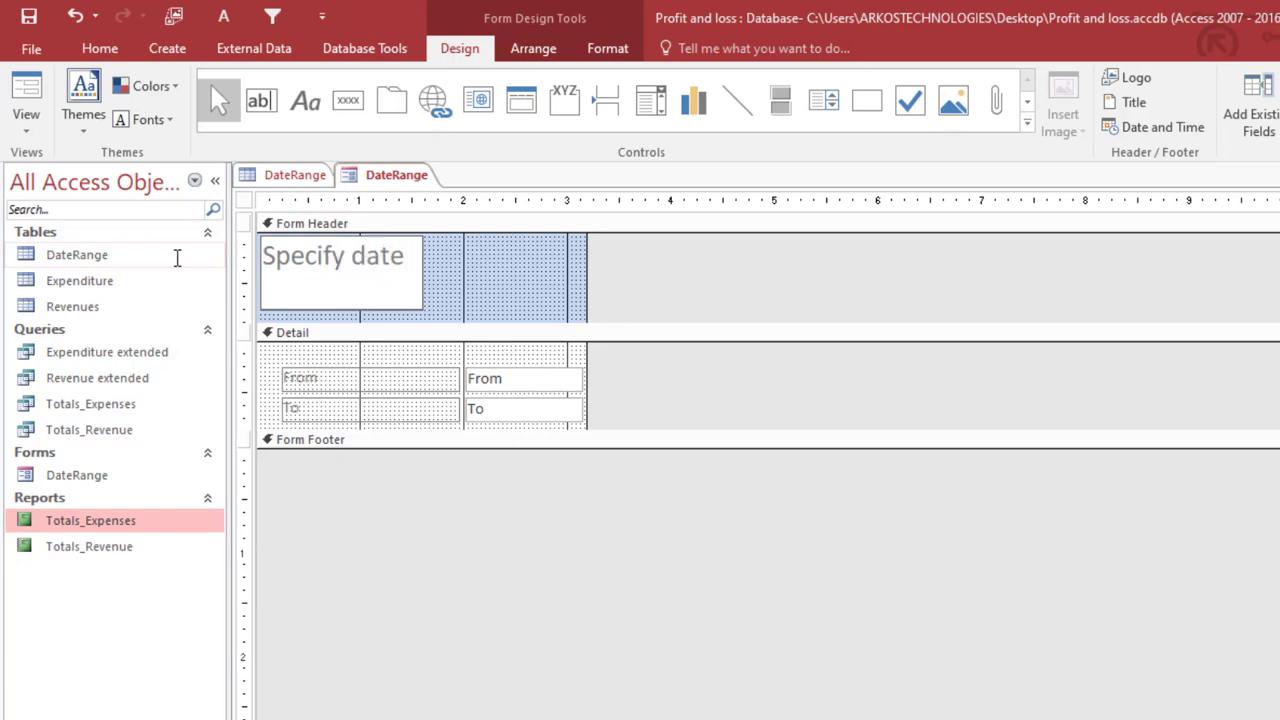
{"action": "type", "text": " ranges for"}
{"action": "key", "text": "BackSpace"}
{"action": "key", "text": "BackSpace"}
{"action": "key", "text": "BackSpace"}
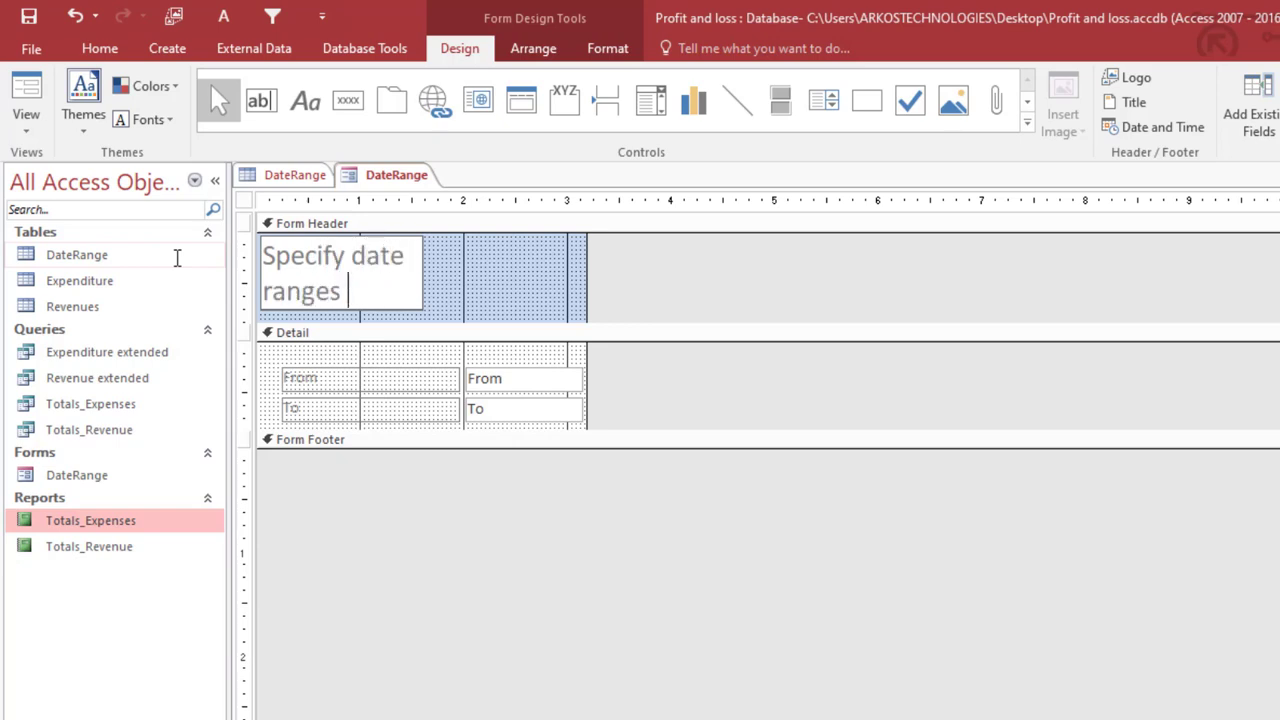
{"action": "type", "text": "for account"}
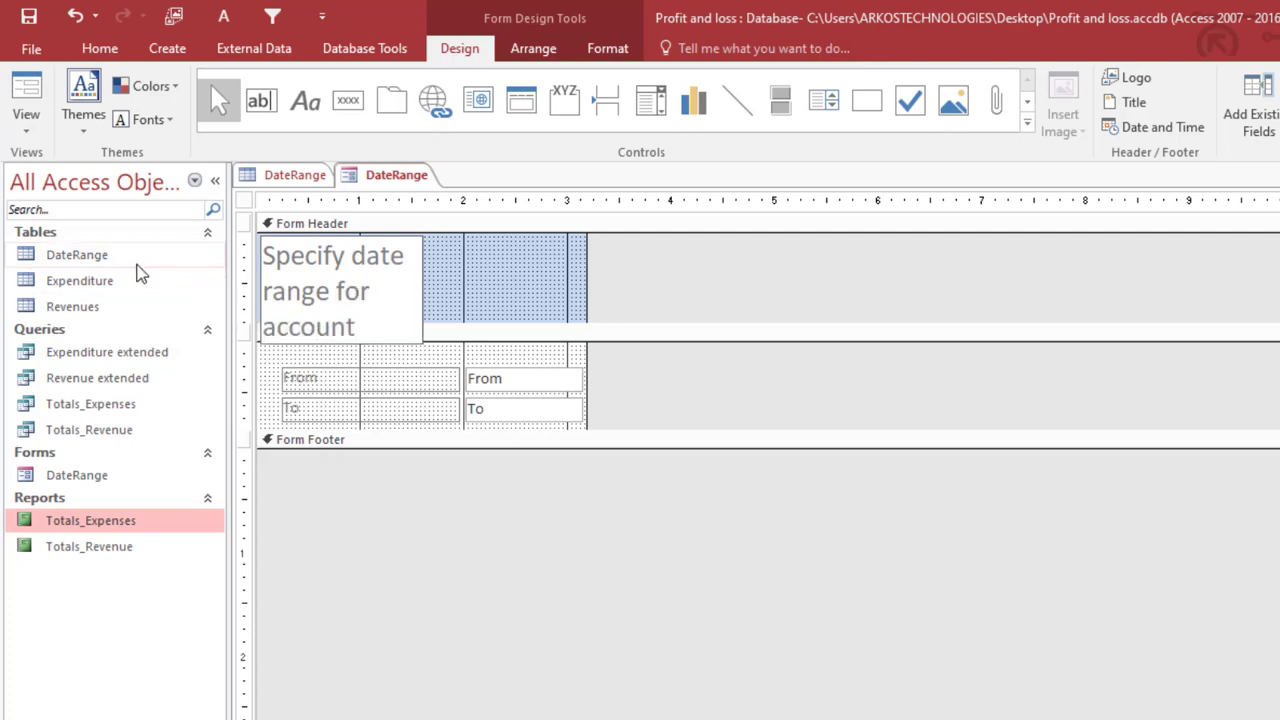
{"action": "left_click", "coordinate": [471, 300]}
Widen the header title label to the form's full width and set its font size to 12
{"action": "left_click", "coordinate": [417, 300]}
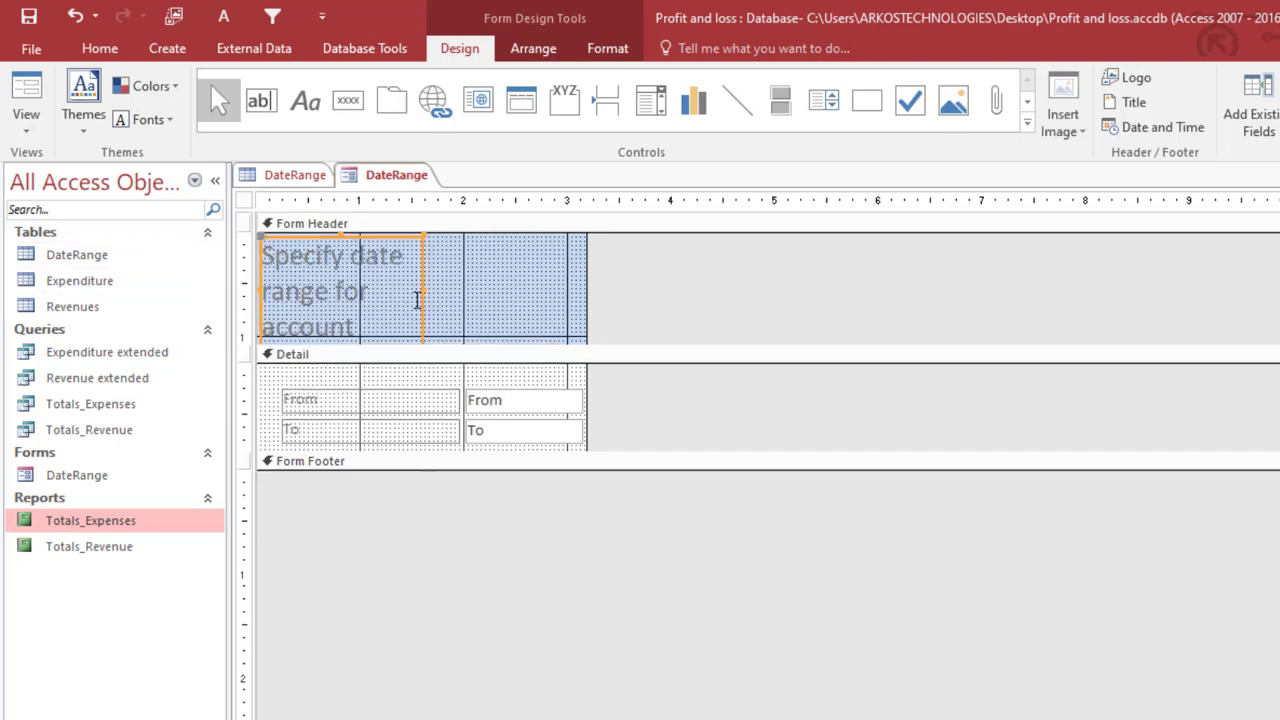
{"action": "left_click_drag", "start_coordinate": [424, 288], "coordinate": [590, 284]}
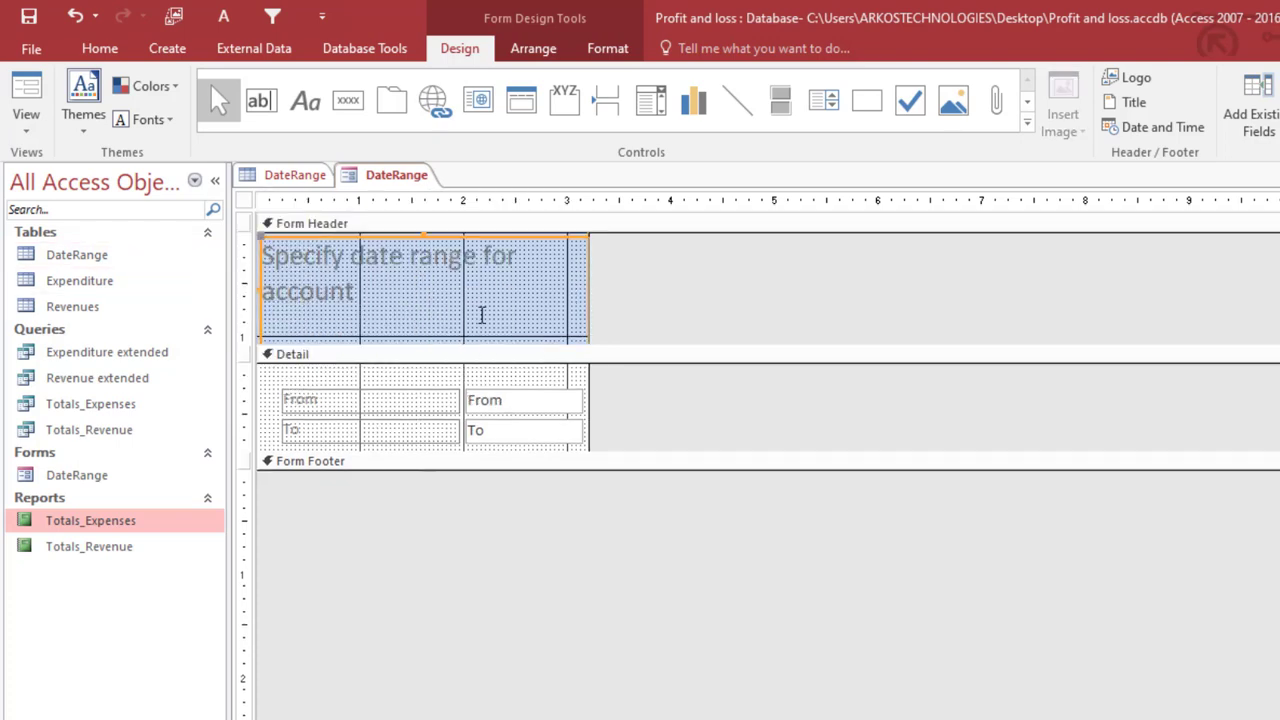
{"action": "left_click", "coordinate": [607, 48]}
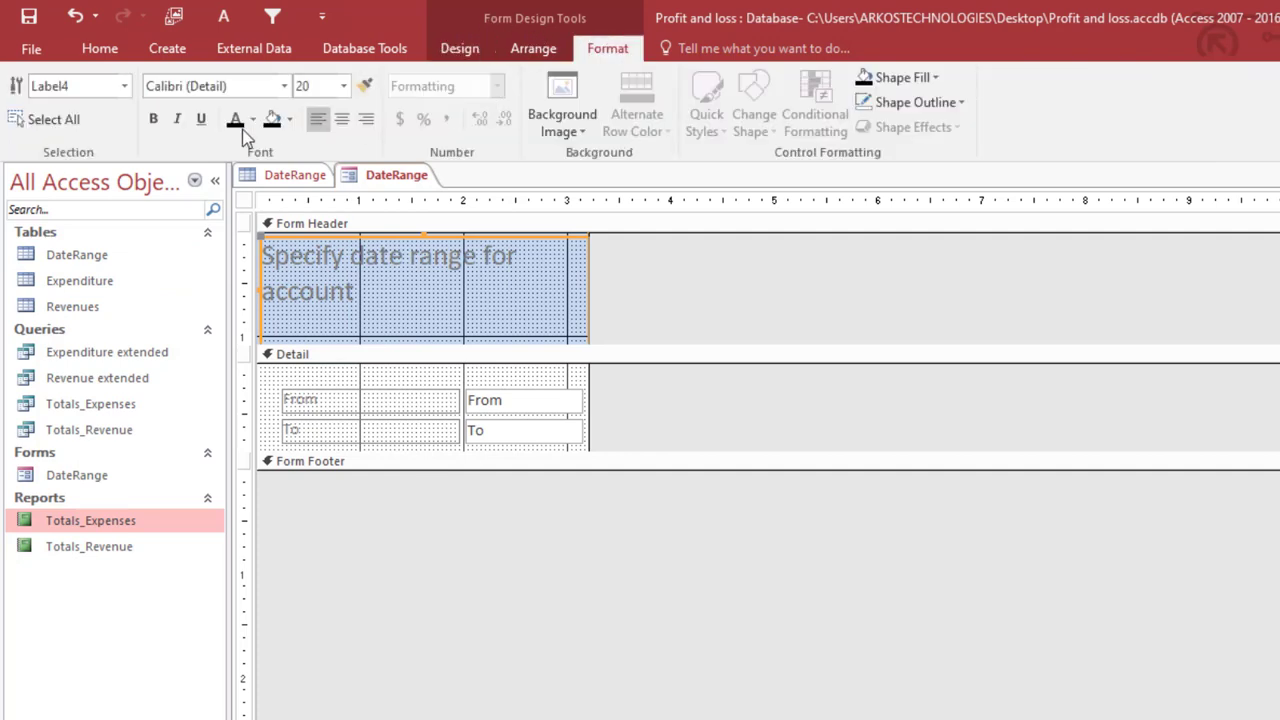
{"action": "left_click", "coordinate": [344, 86]}
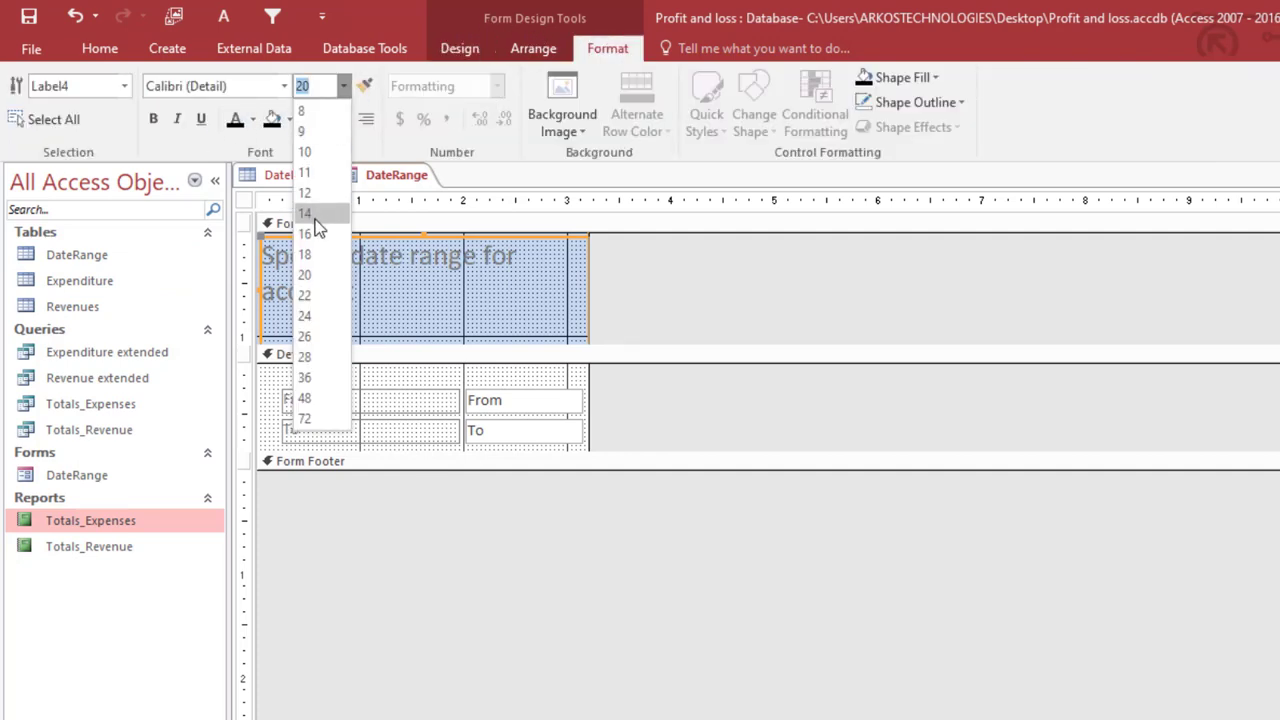
{"action": "left_click", "coordinate": [310, 192]}
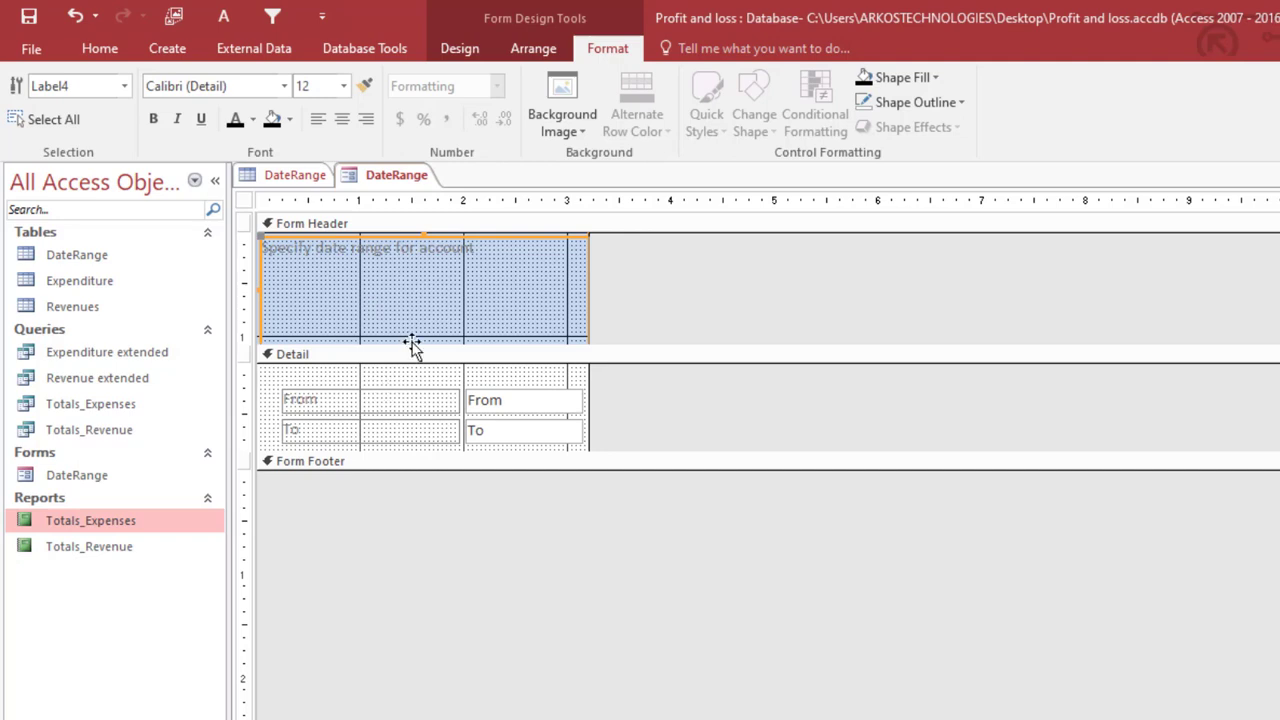
Reduce the title label's height to a single line and shrink the Form Header section to about 0.5 inch
{"action": "left_click_drag", "start_coordinate": [406, 362], "coordinate": [432, 268]}
{"action": "left_click", "coordinate": [437, 378]}
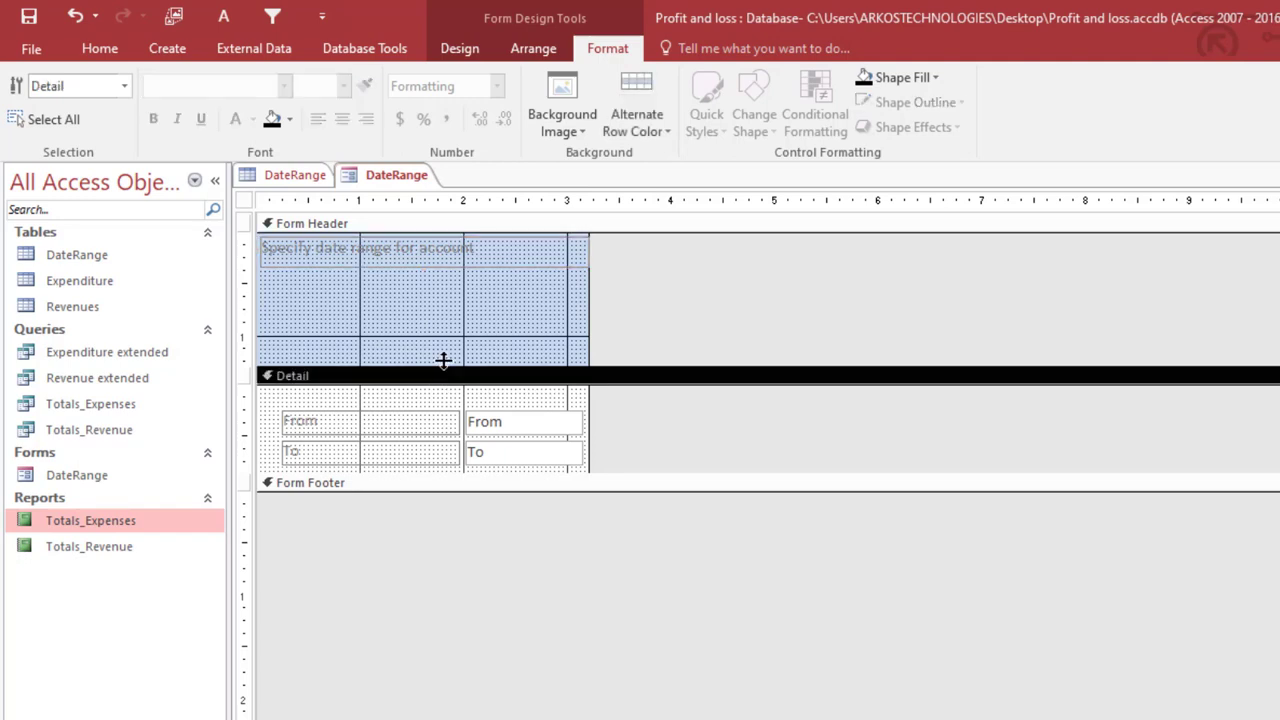
{"action": "left_click", "coordinate": [443, 355]}
{"action": "left_click_drag", "start_coordinate": [439, 369], "coordinate": [468, 280]}
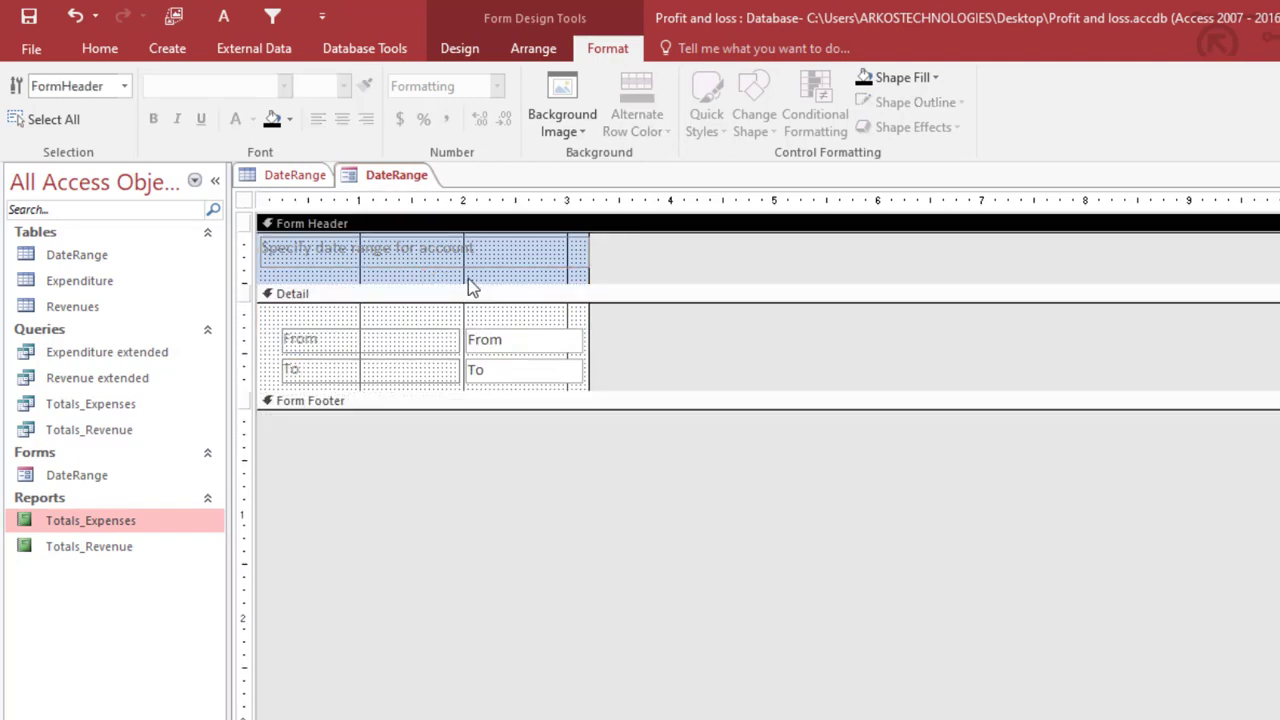
{"action": "left_click", "coordinate": [453, 255]}
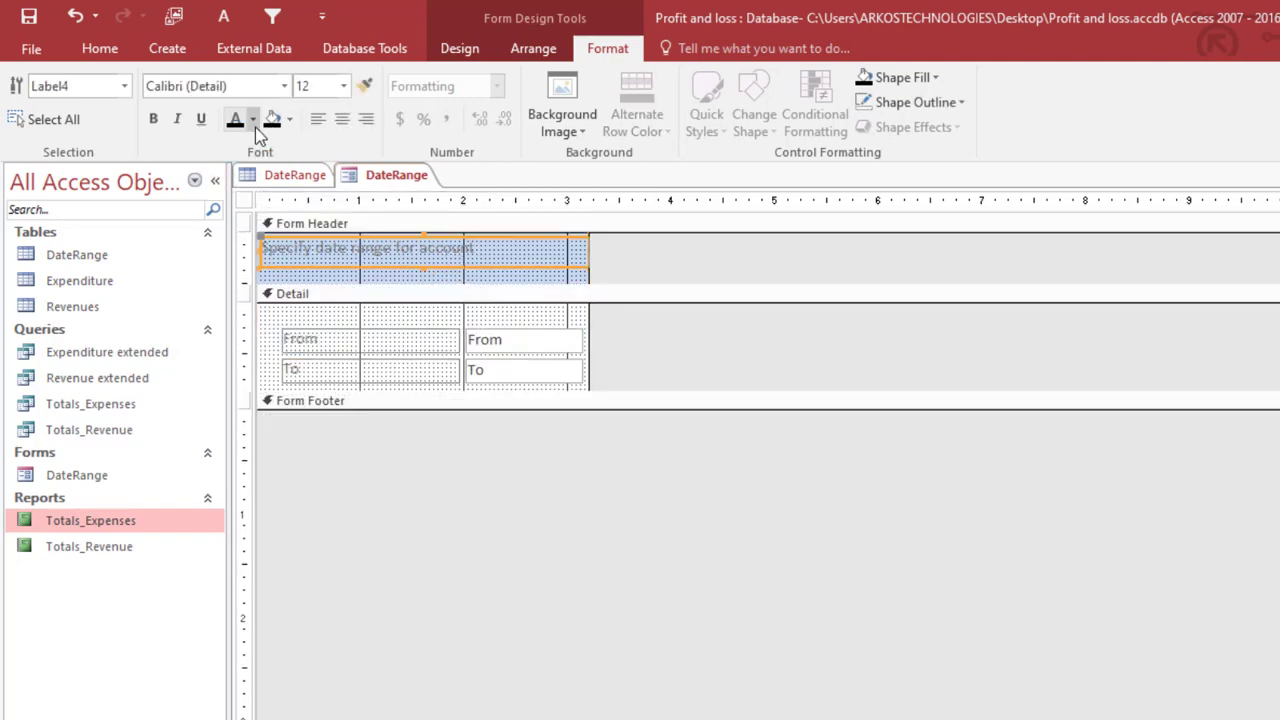
{"action": "left_click", "coordinate": [335, 278]}
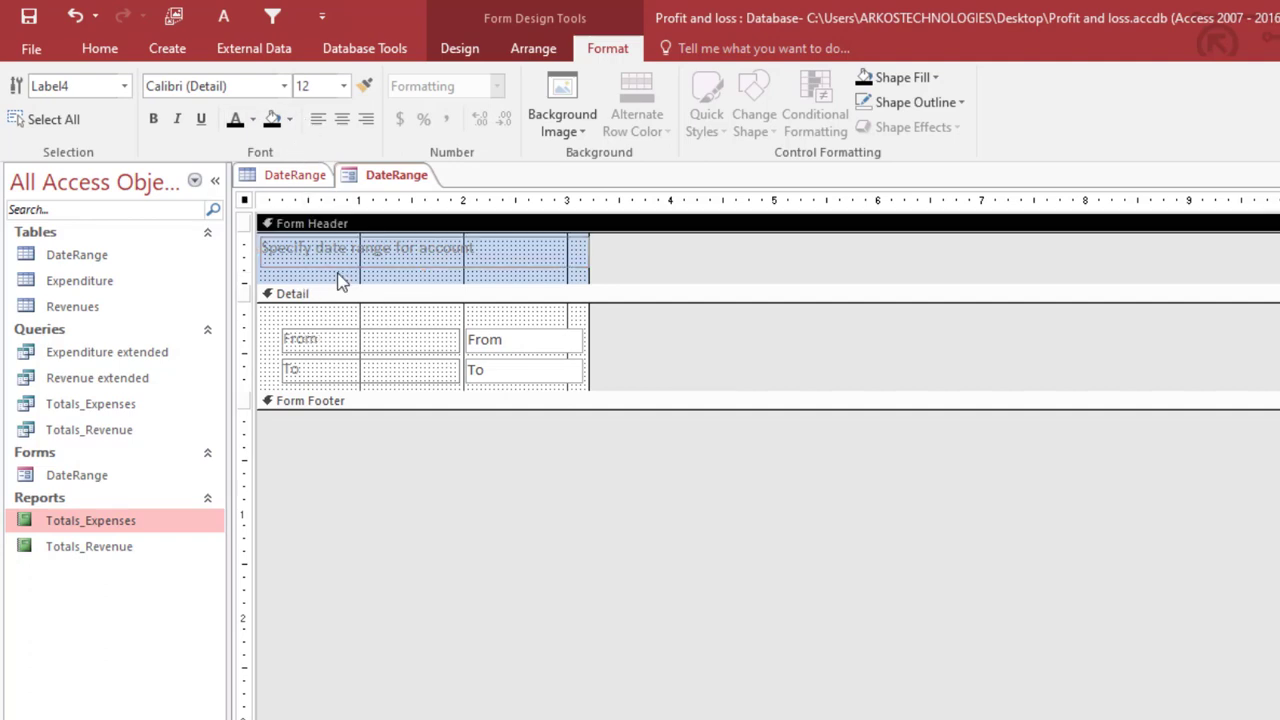
Fill the backgrounds of the Form Header and Detail sections with the same light grey theme color
{"action": "left_click", "coordinate": [289, 120]}
{"action": "left_click", "coordinate": [291, 120]}
{"action": "left_click", "coordinate": [293, 122]}
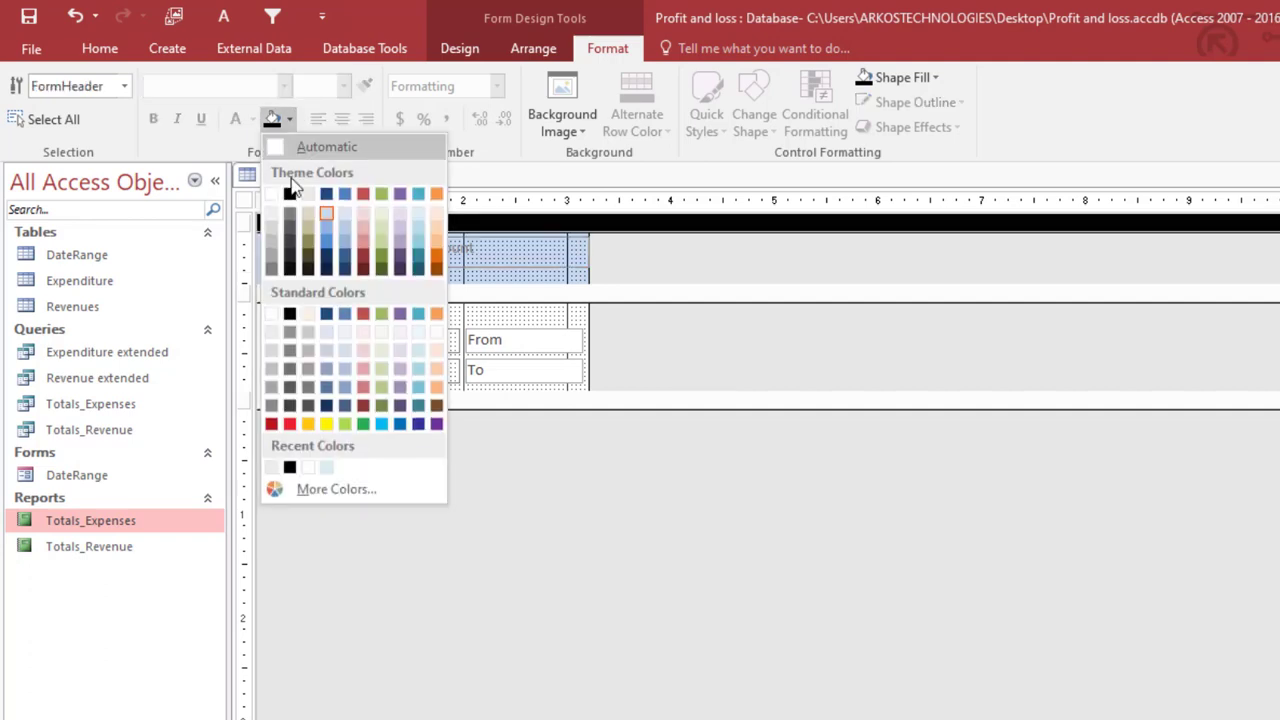
{"action": "left_click", "coordinate": [277, 210]}
{"action": "left_click", "coordinate": [262, 340]}
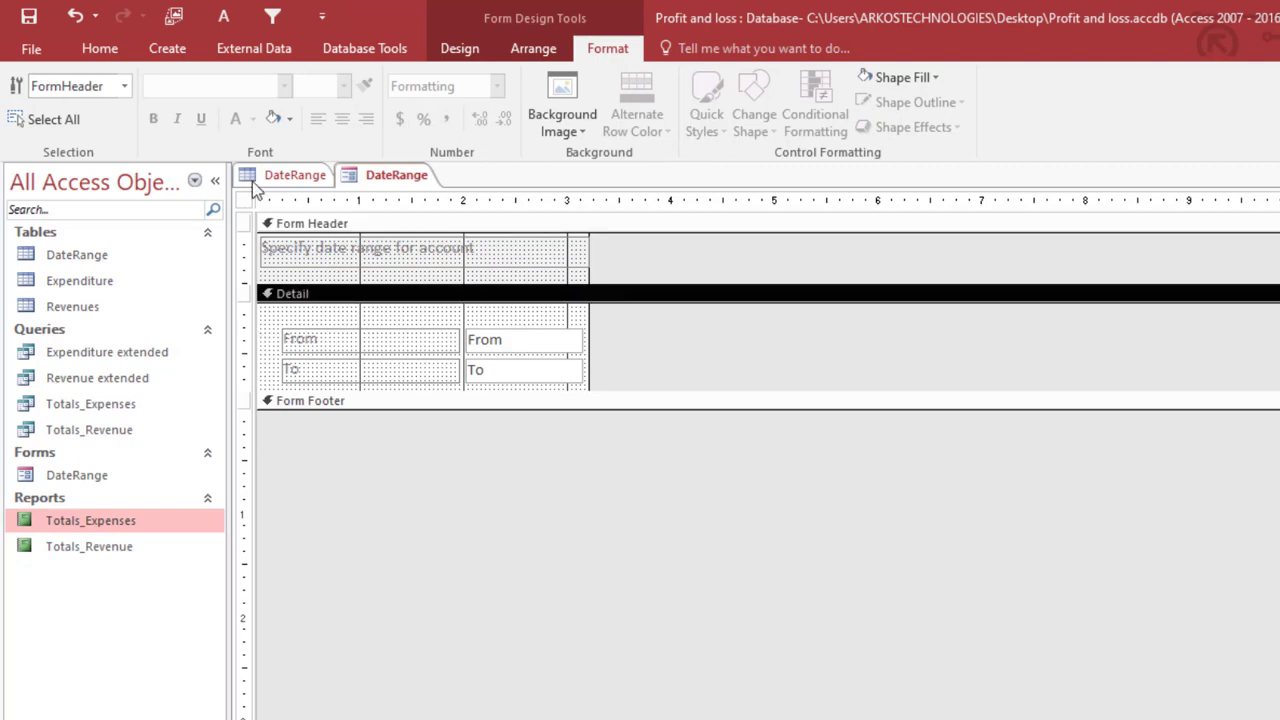
{"action": "left_click", "coordinate": [274, 118]}
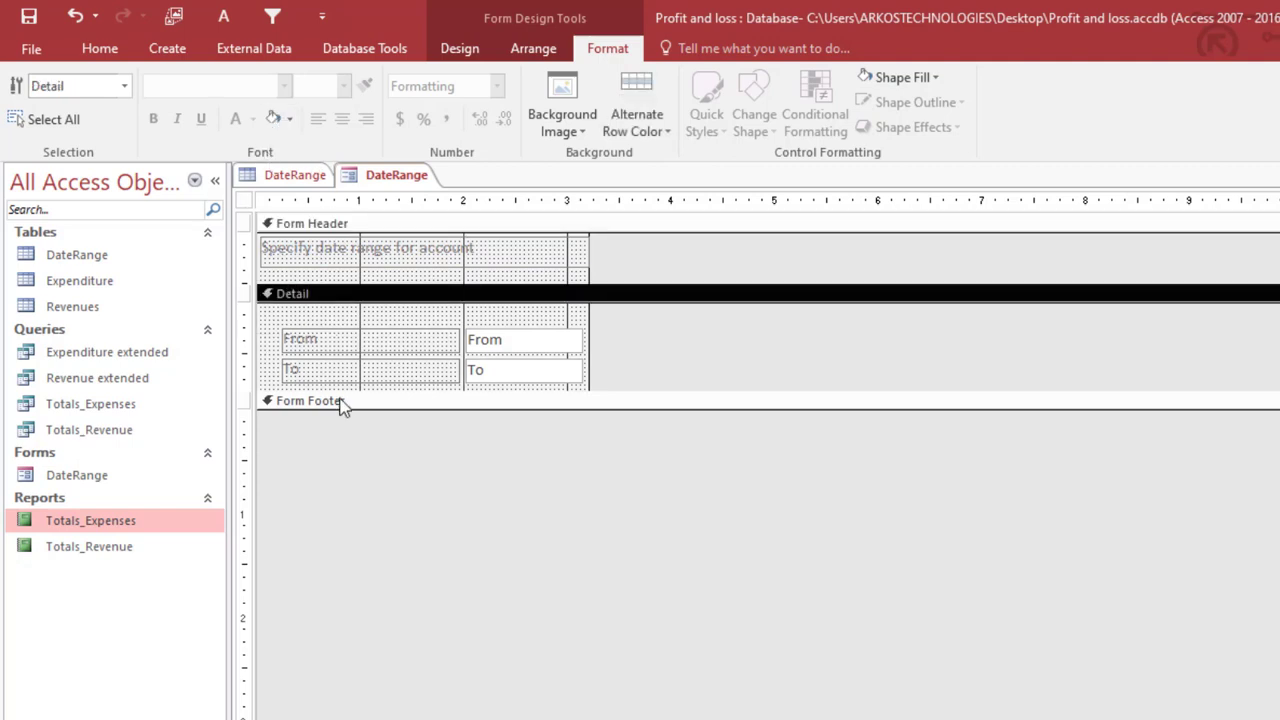
Set the font color of the header title, the From and To labels and their text boxes to black
{"action": "left_click", "coordinate": [350, 370]}
{"action": "left_click", "coordinate": [449, 345], "text": "shift"}
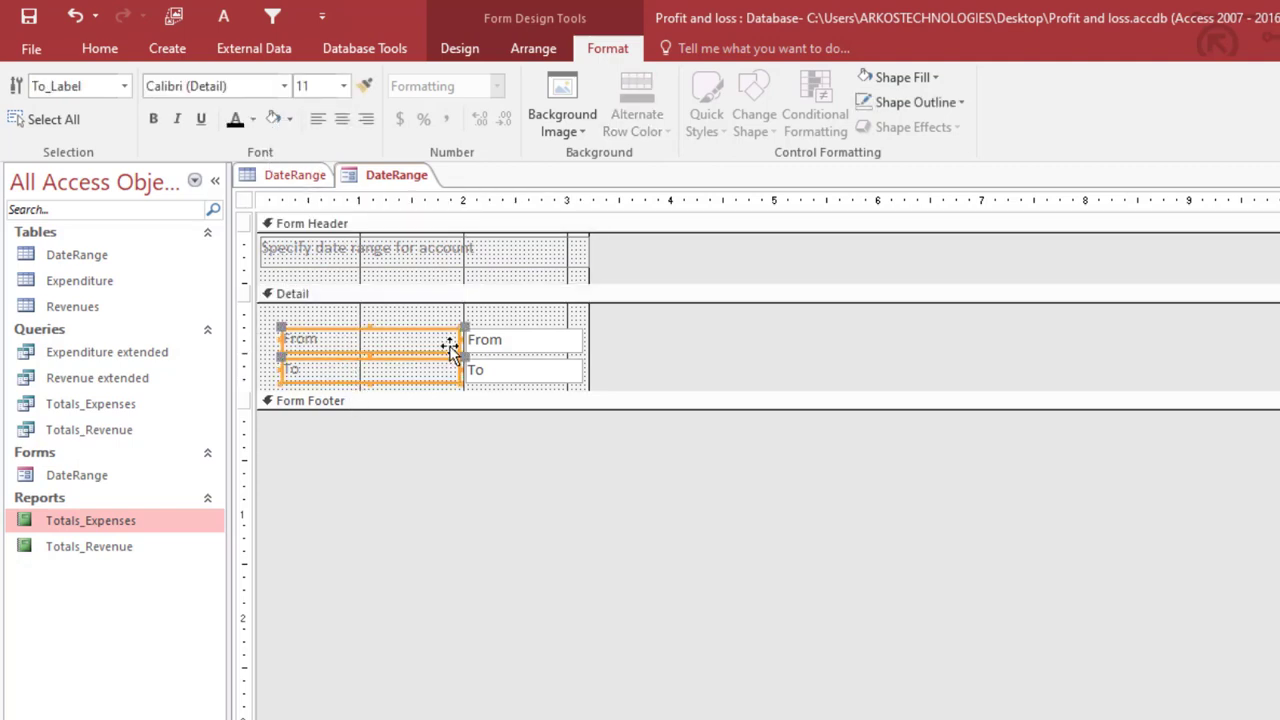
{"action": "left_click", "coordinate": [475, 365], "text": "shift"}
{"action": "left_click", "coordinate": [470, 340], "text": "shift"}
{"action": "left_click", "coordinate": [320, 257], "text": "shift"}
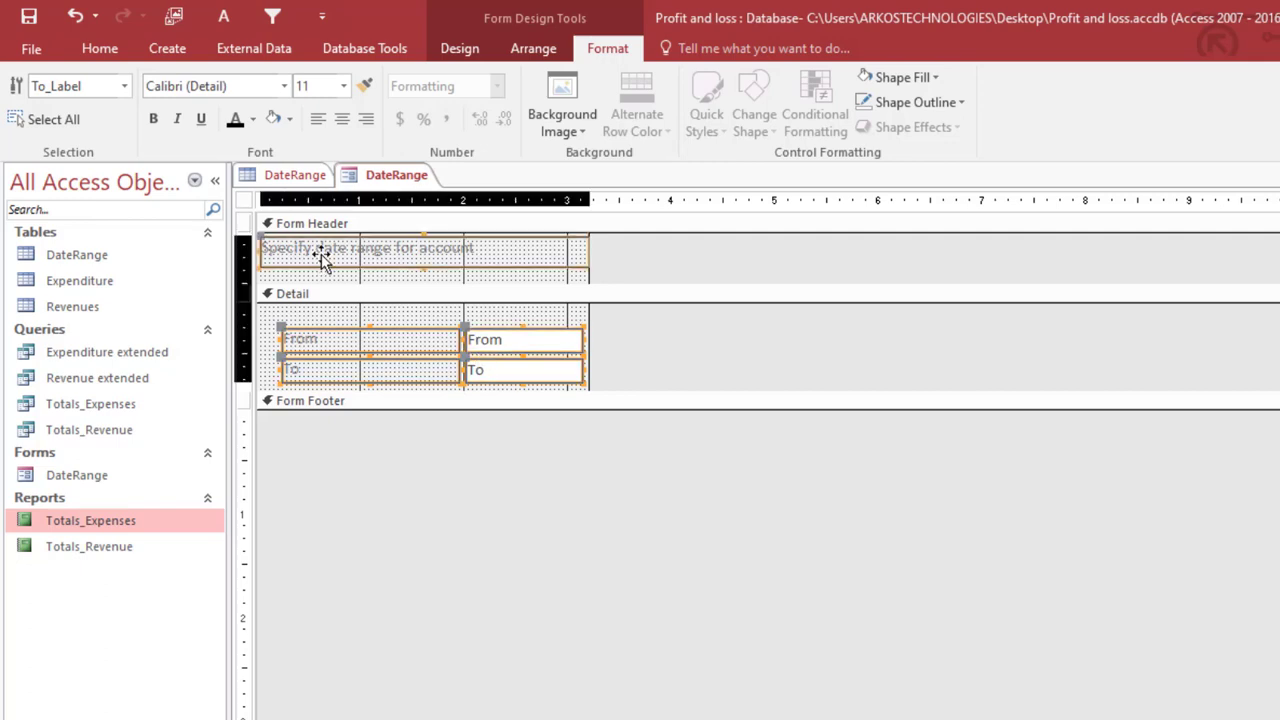
{"action": "left_click", "coordinate": [236, 120]}
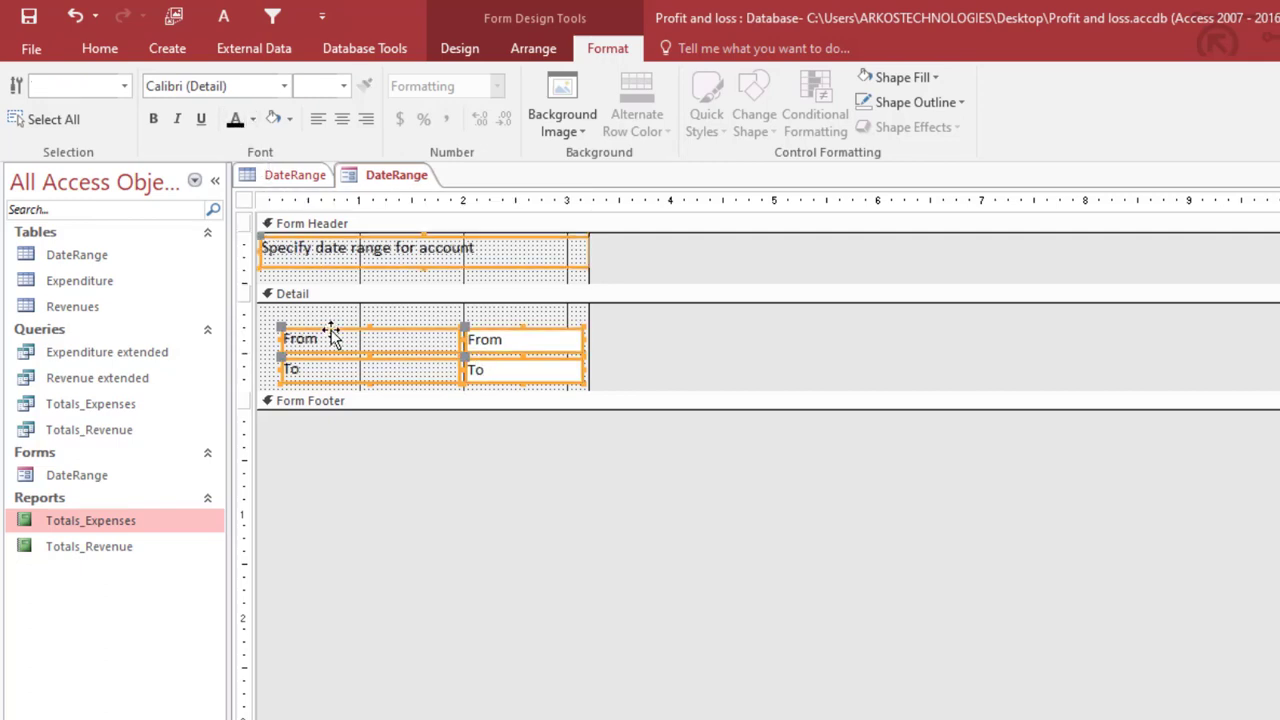
{"action": "left_click", "coordinate": [278, 326]}
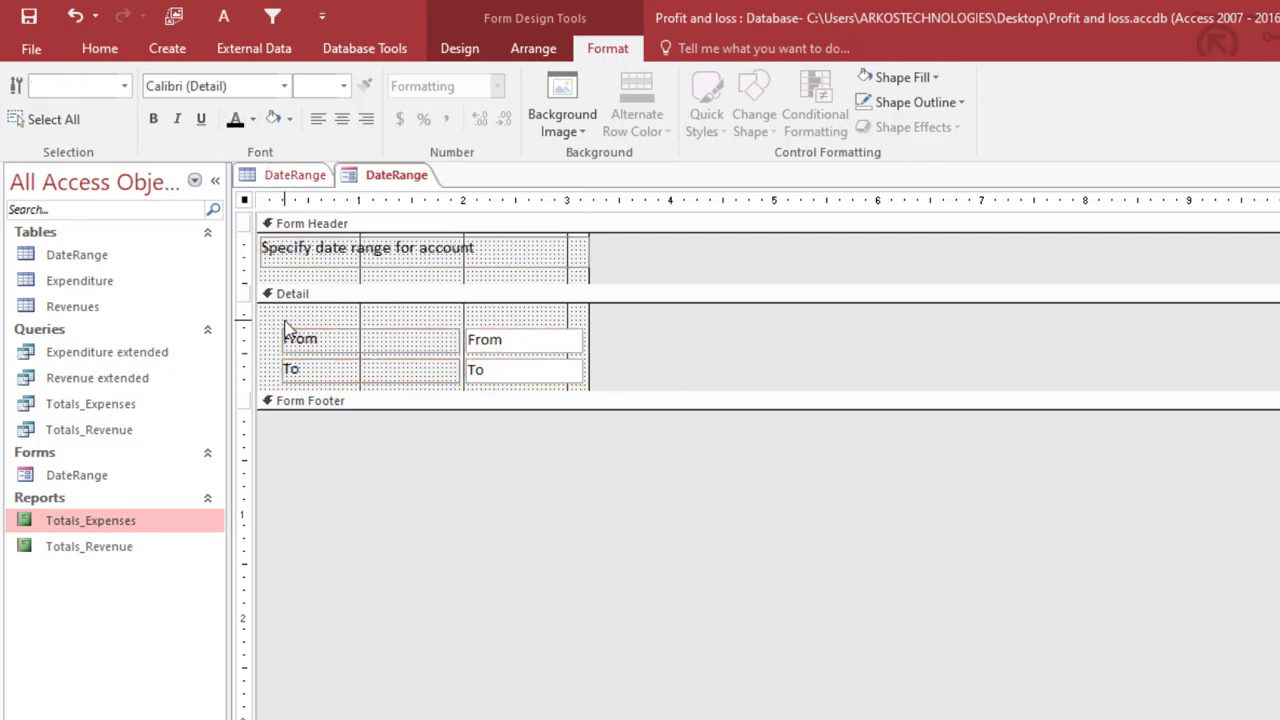
Preview the DateRange form in Form View and return to Design View
{"action": "left_click", "coordinate": [245, 202]}
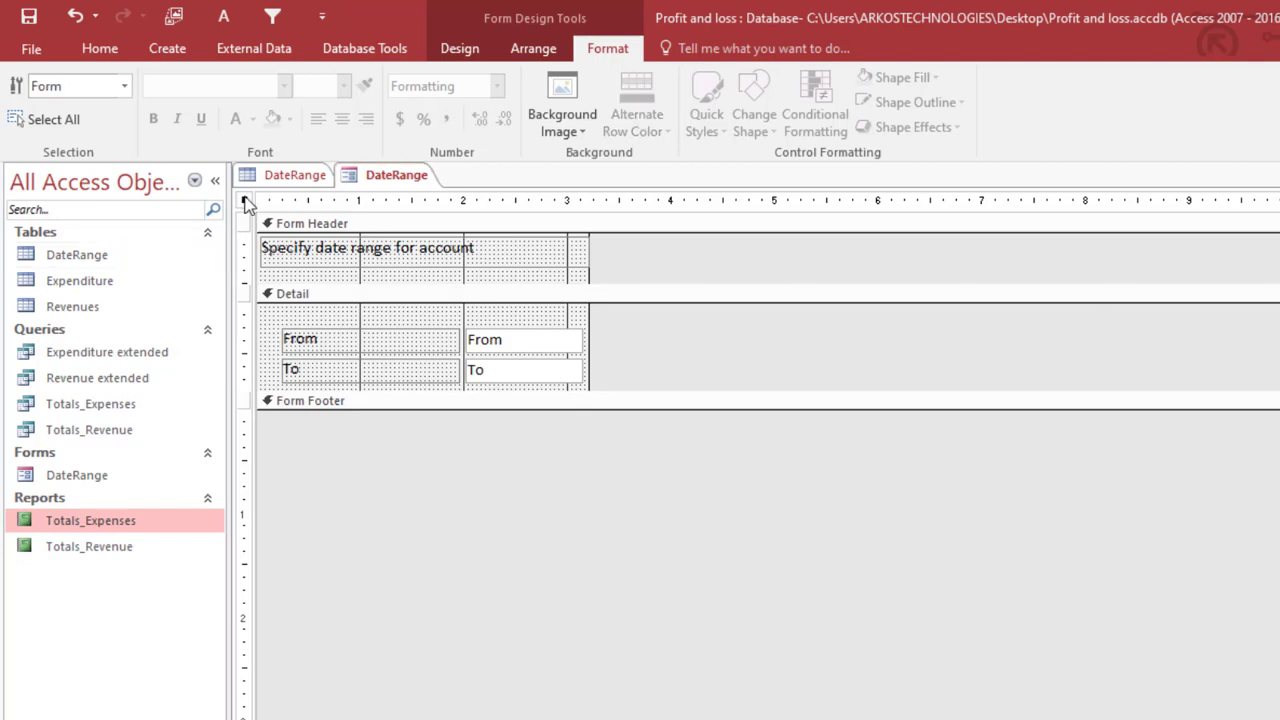
{"action": "right_click", "coordinate": [385, 180]}
{"action": "left_click", "coordinate": [450, 267]}
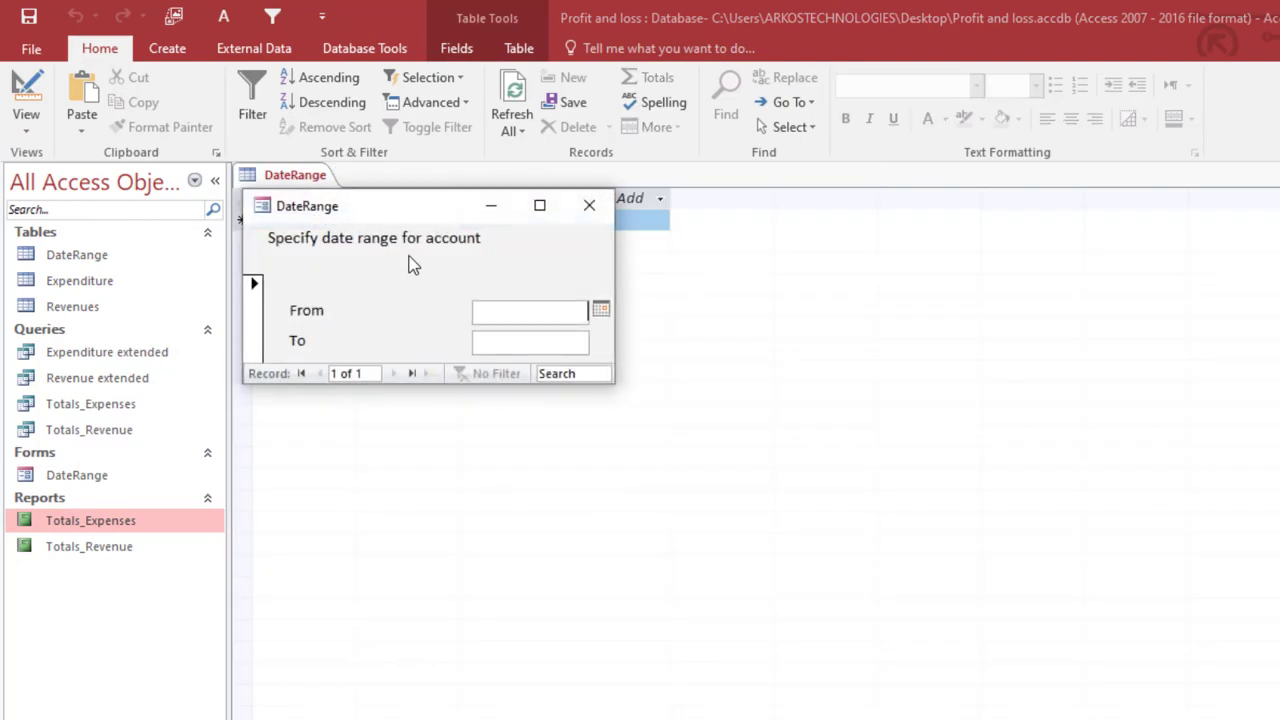
{"action": "left_click_drag", "start_coordinate": [370, 215], "coordinate": [386, 215]}
{"action": "right_click", "coordinate": [316, 222]}
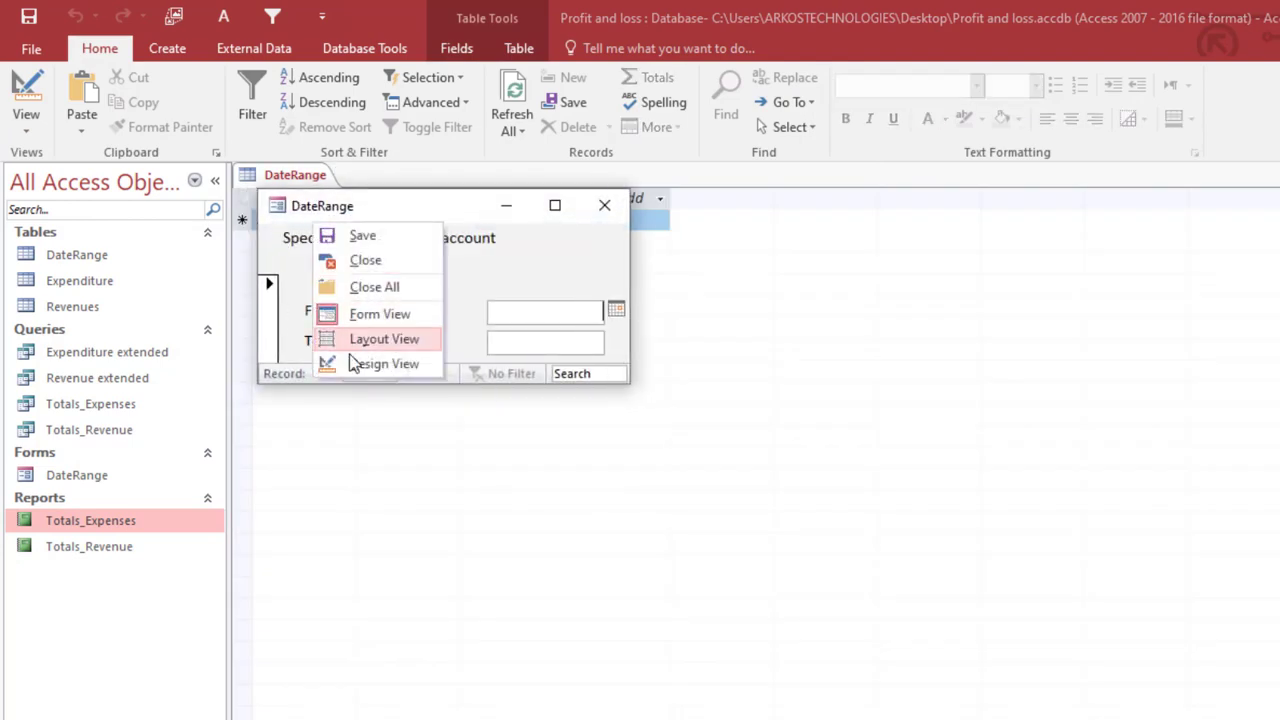
{"action": "left_click", "coordinate": [350, 362]}
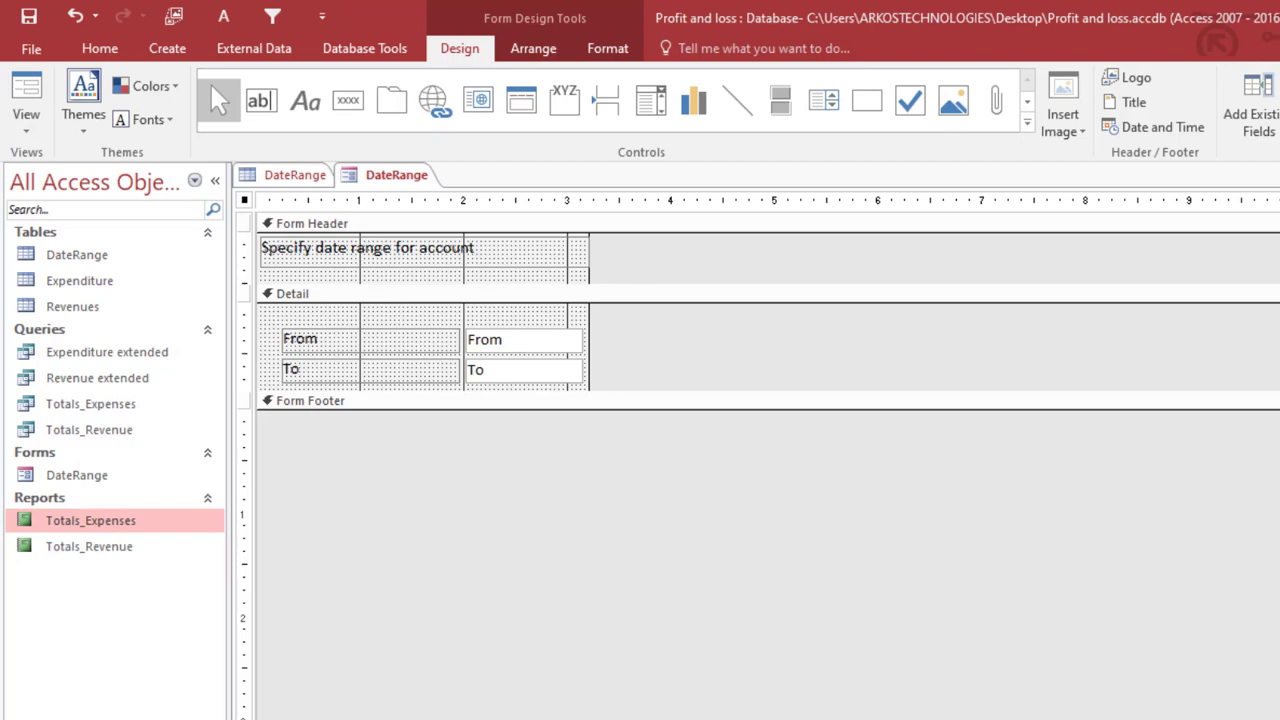
Check the form's appearance once more in Form View, then reopen its design
{"action": "right_click", "coordinate": [375, 185]}
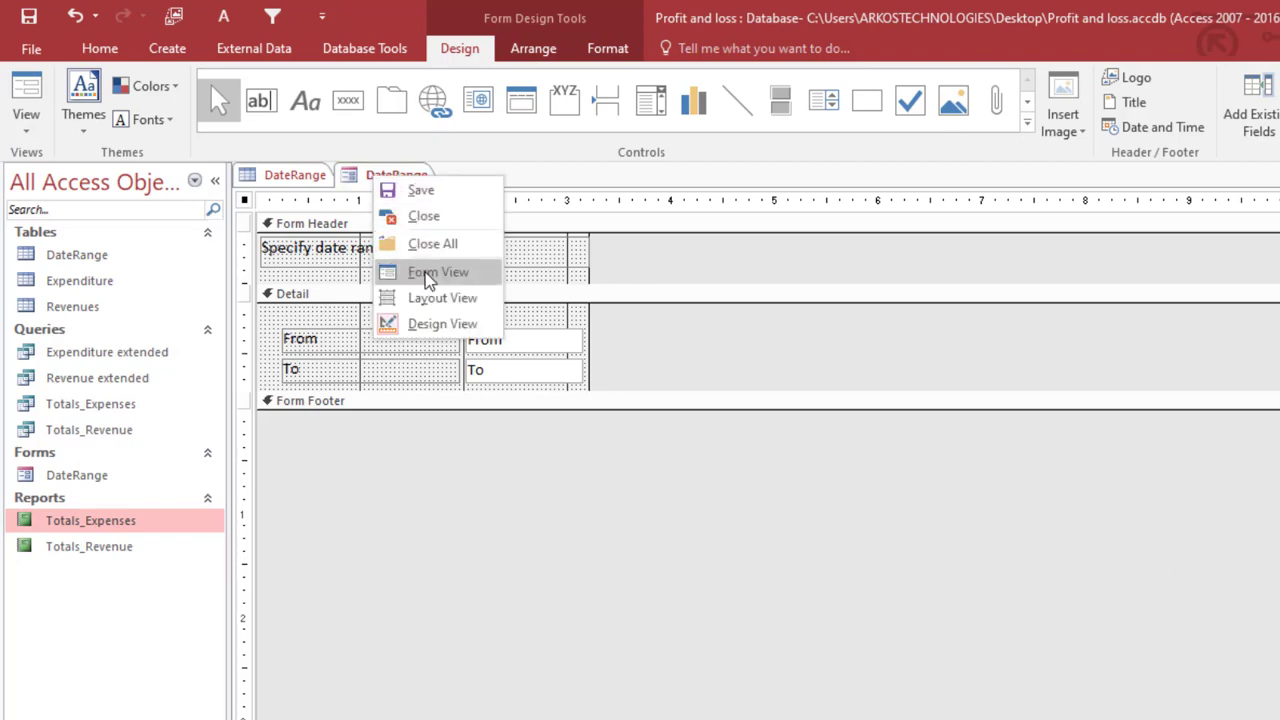
{"action": "left_click", "coordinate": [423, 271]}
{"action": "right_click", "coordinate": [369, 271]}
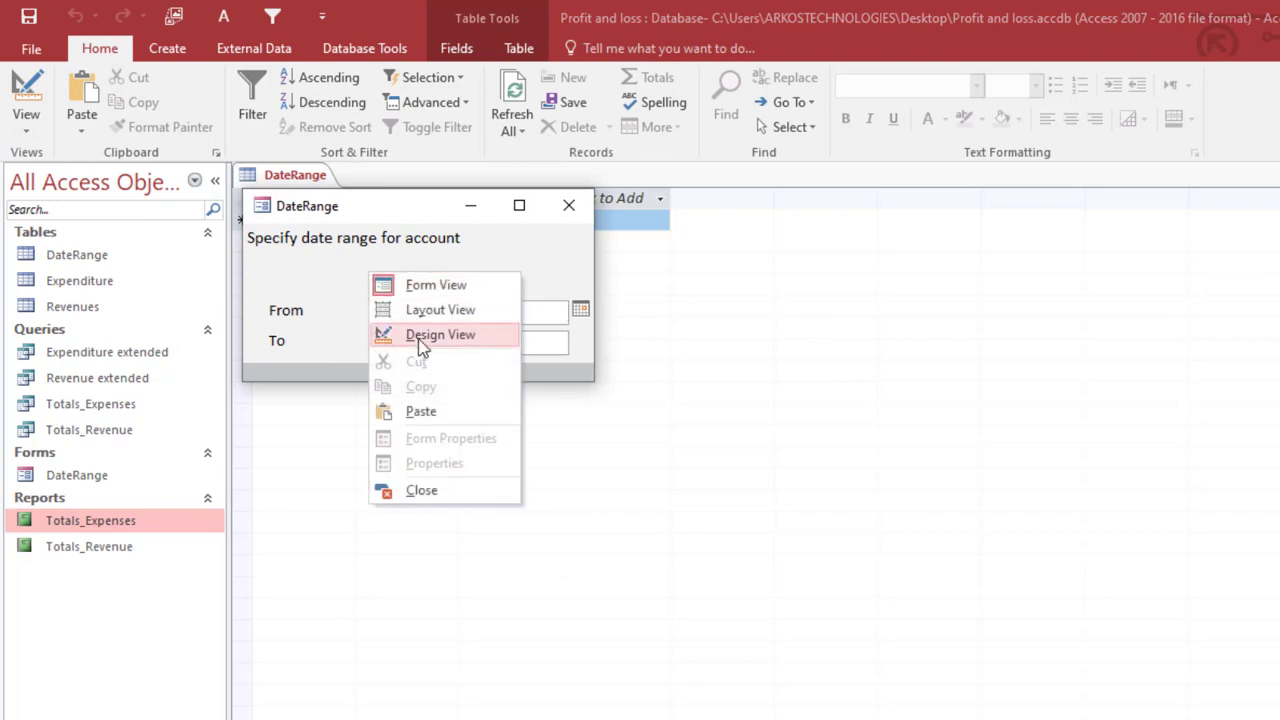
{"action": "left_click", "coordinate": [383, 336]}
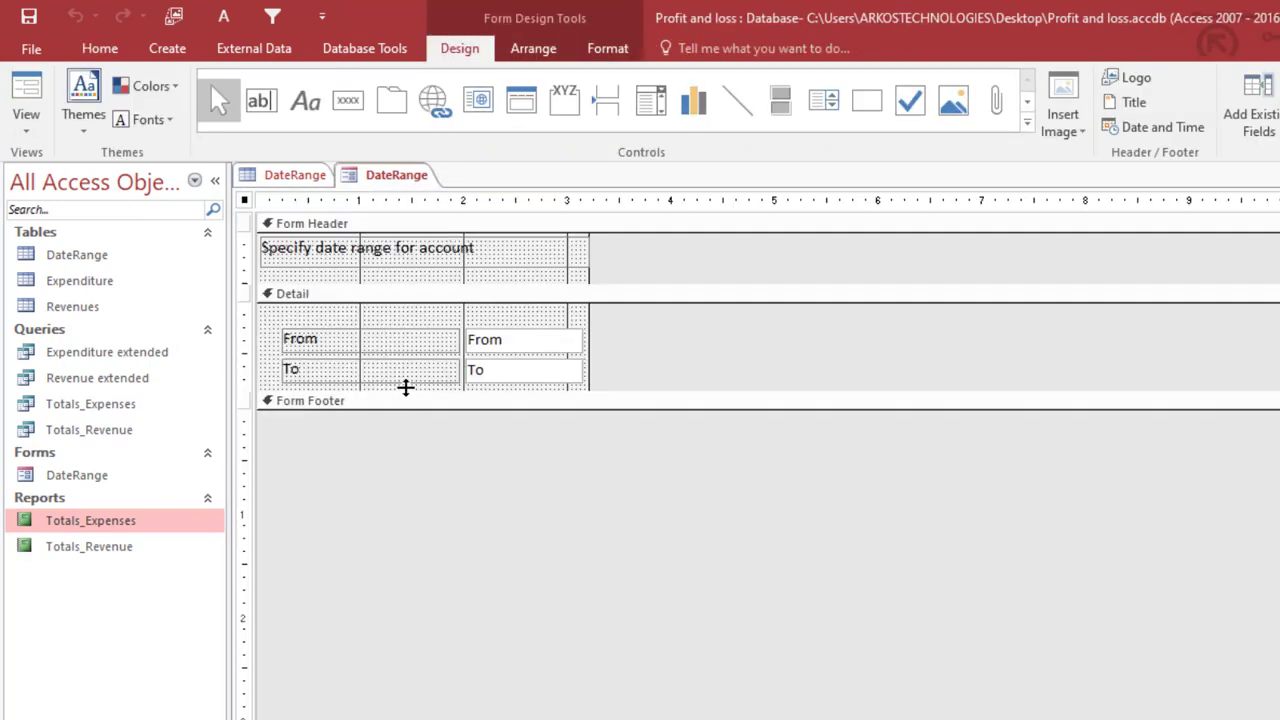
Make the header title label bold and nudge it slightly right and down within the Form Header
{"action": "left_click", "coordinate": [402, 268]}
{"action": "key", "text": "ctrl+b"}
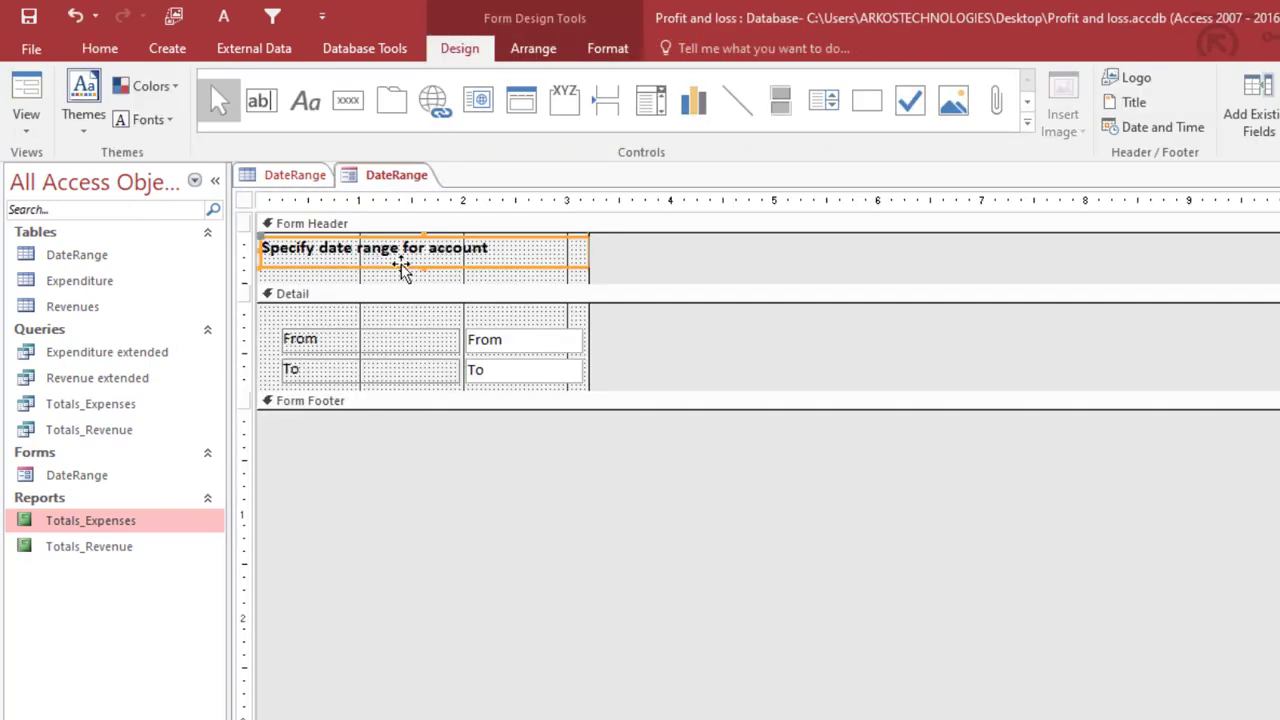
{"action": "key", "text": "ctrl+shift+greater"}
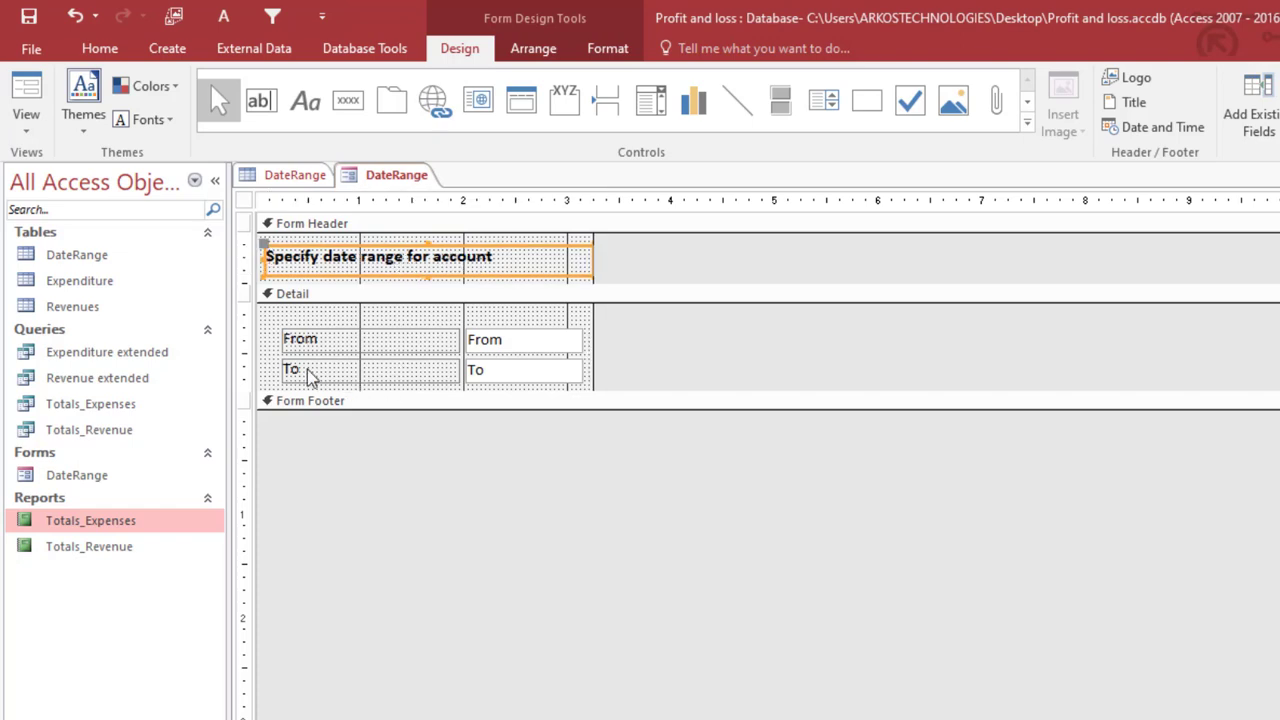
Draw a rectangle around the From and To fields and extend the Detail section slightly below it
{"action": "left_click", "coordinate": [867, 100]}
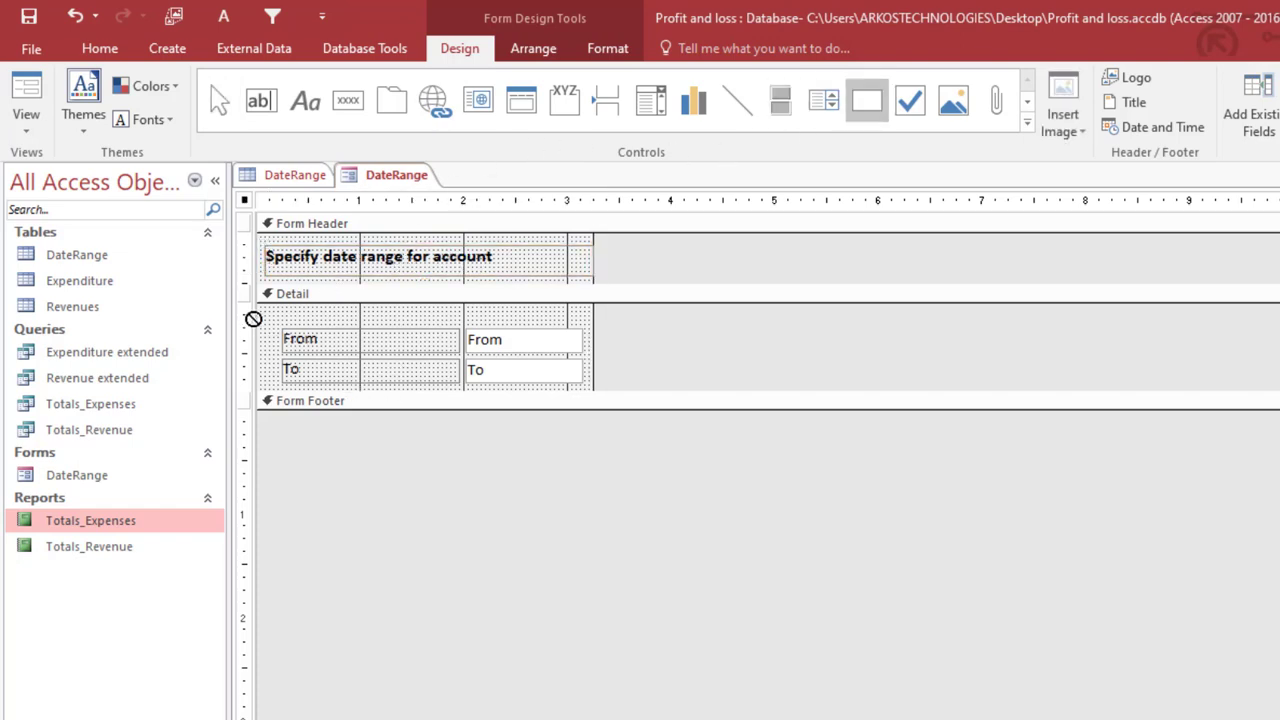
{"action": "left_click_drag", "start_coordinate": [269, 315], "coordinate": [590, 391]}
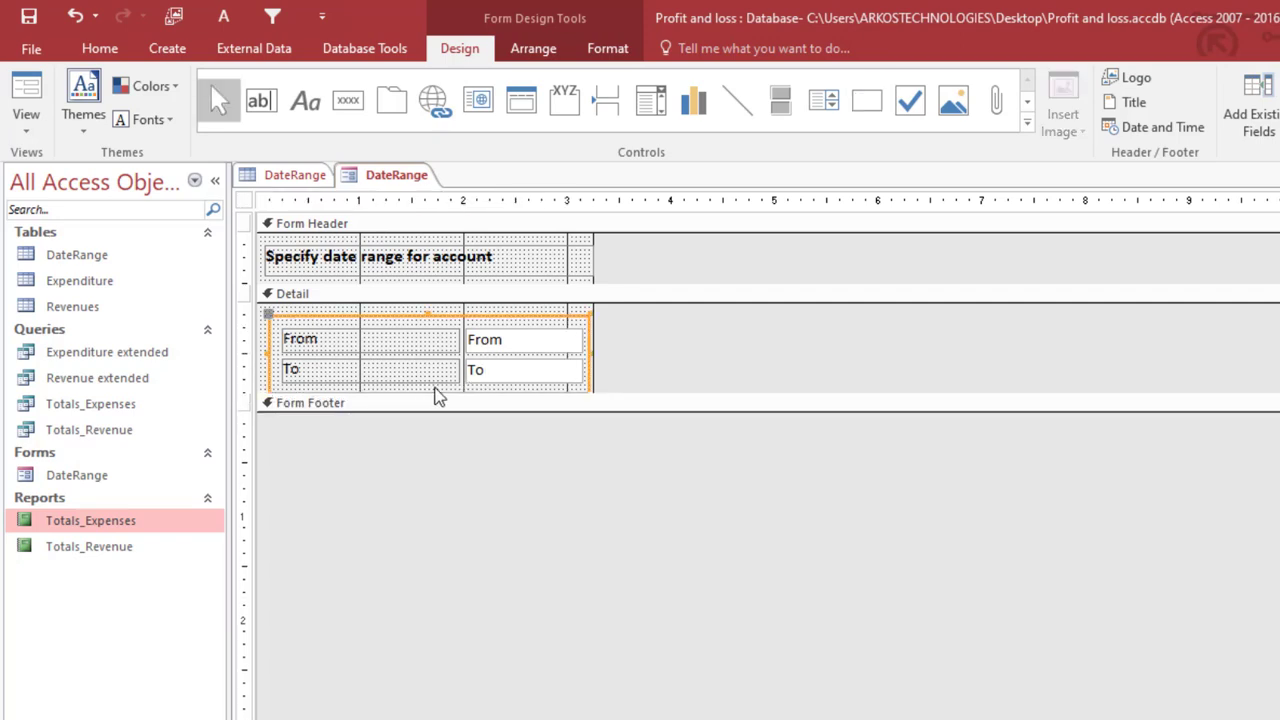
{"action": "left_click_drag", "start_coordinate": [457, 393], "coordinate": [449, 399]}
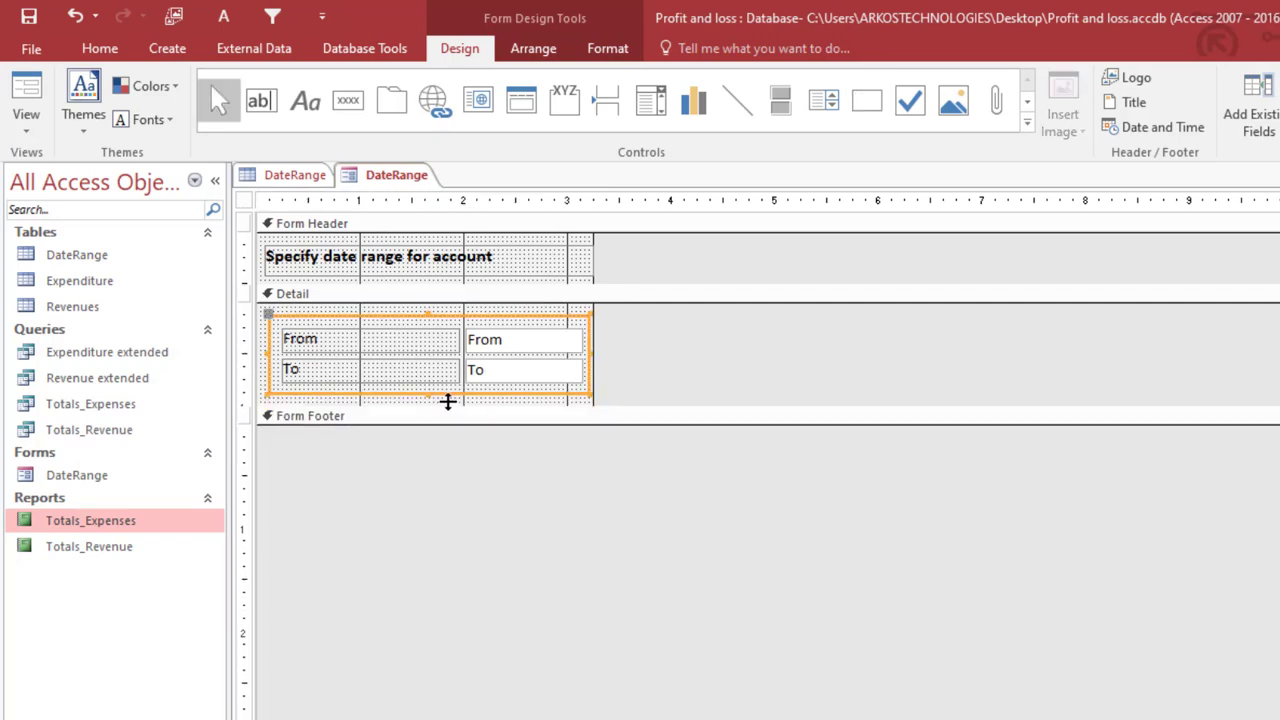
{"action": "right_click", "coordinate": [355, 315]}
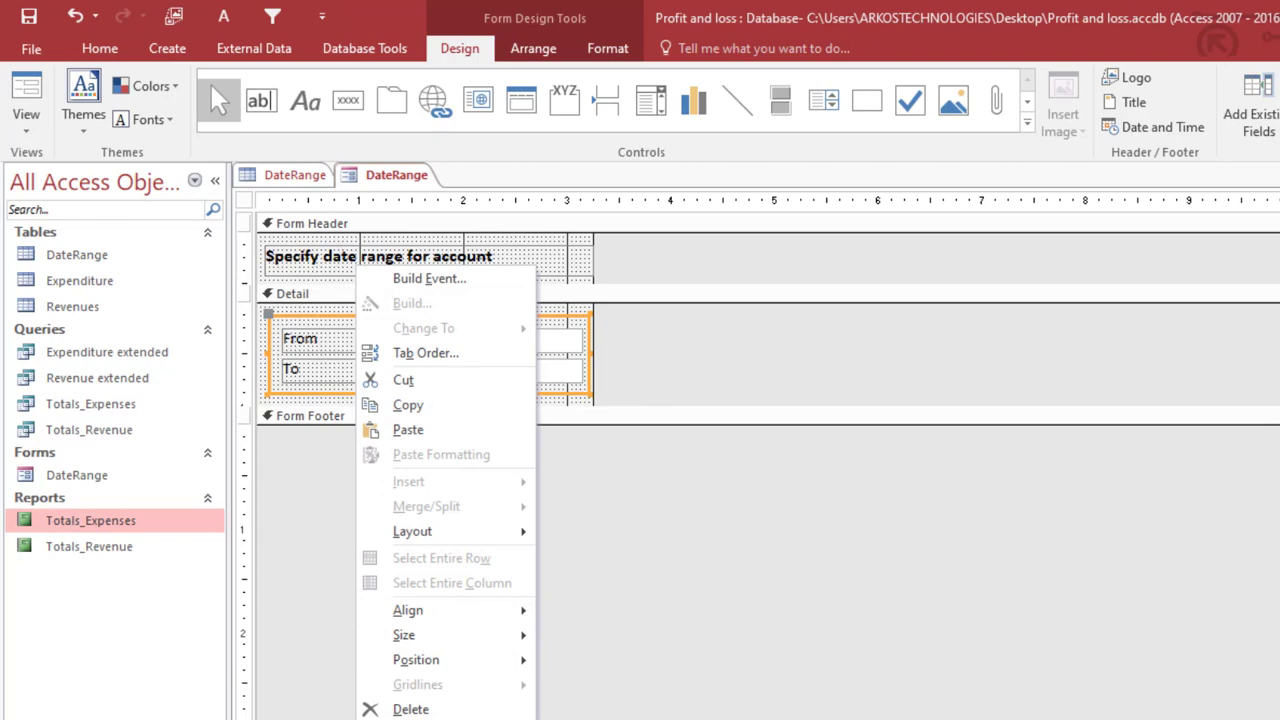
{"action": "key", "text": "Escape"}
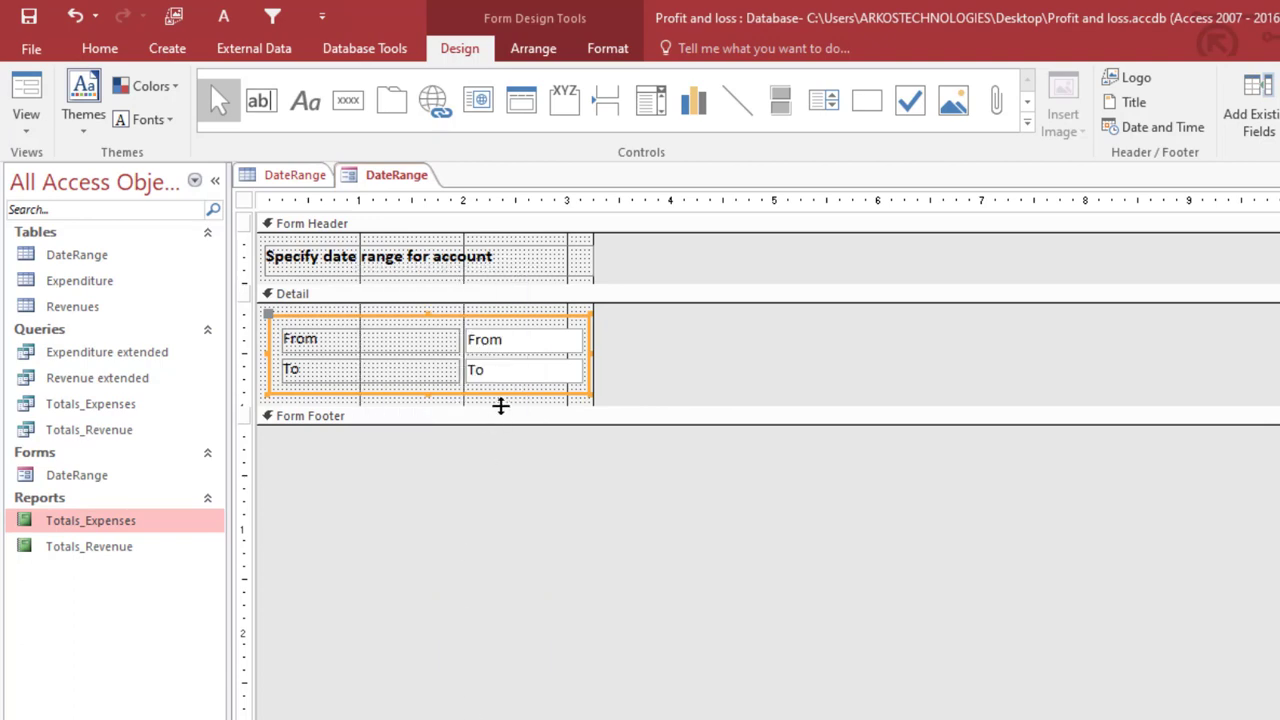
Extend the Detail section to about 1.35 inches and add a command button about 1.6 inches wide below the rectangle, without using the wizard
{"action": "left_click_drag", "start_coordinate": [501, 405], "coordinate": [503, 443]}
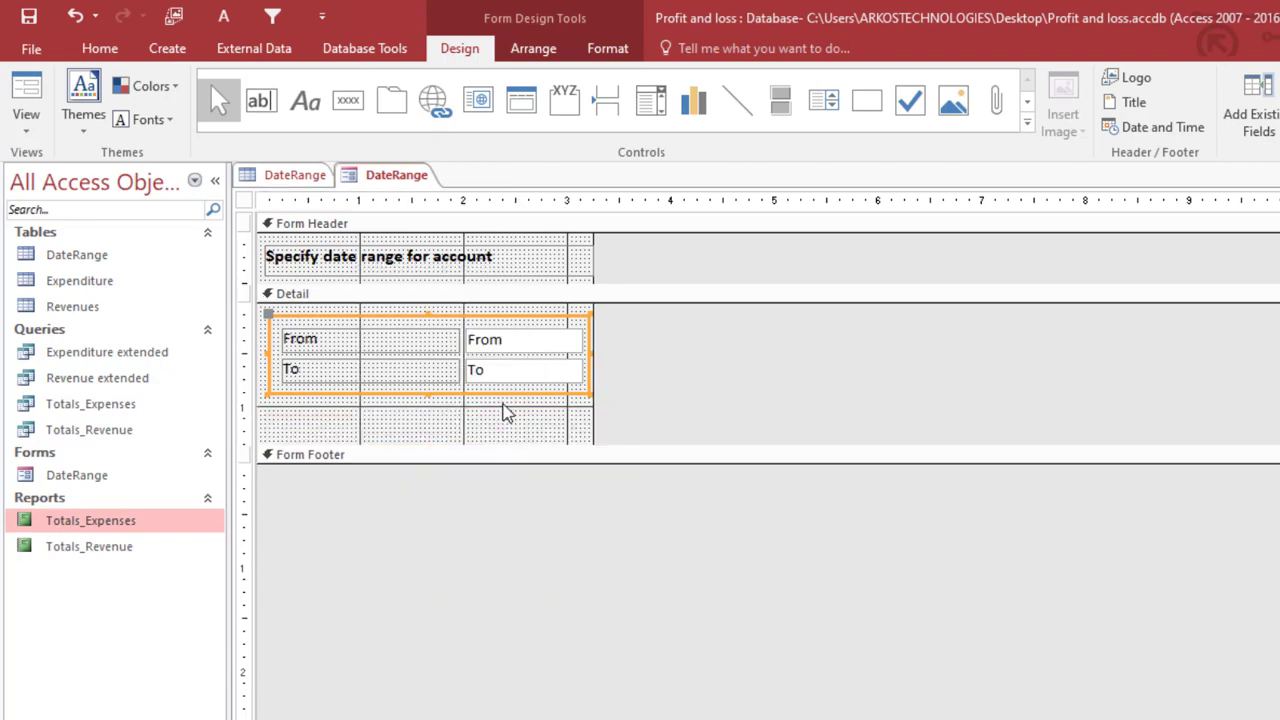
{"action": "left_click", "coordinate": [505, 410]}
{"action": "left_click", "coordinate": [348, 100]}
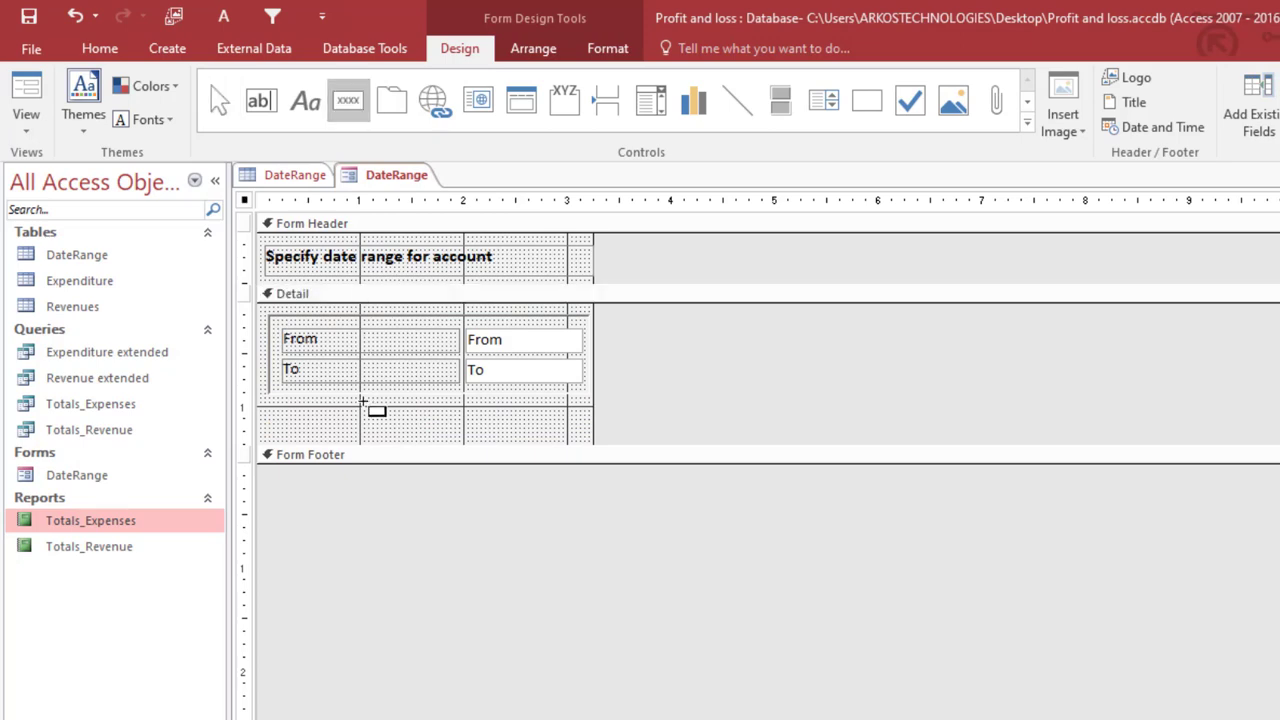
{"action": "left_click_drag", "start_coordinate": [363, 401], "coordinate": [530, 428]}
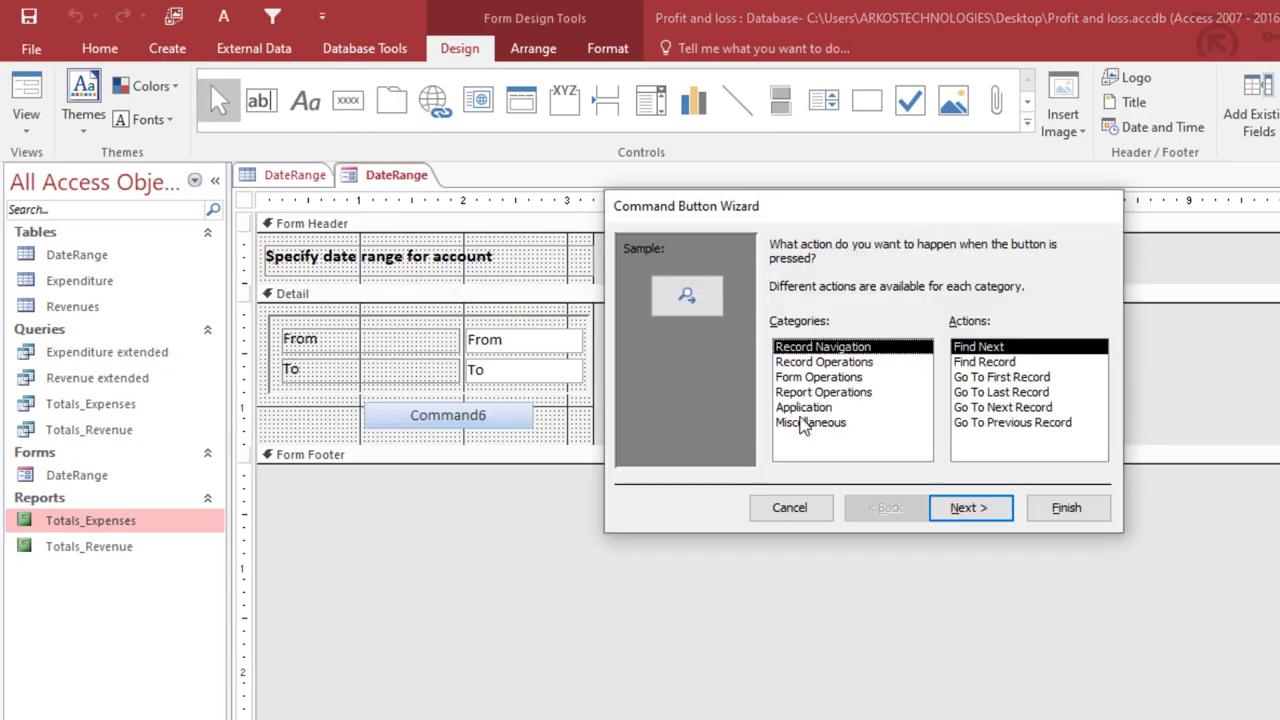
{"action": "left_click", "coordinate": [789, 507]}
Change the command button's caption to "Generate statement"
{"action": "left_click", "coordinate": [502, 420]}
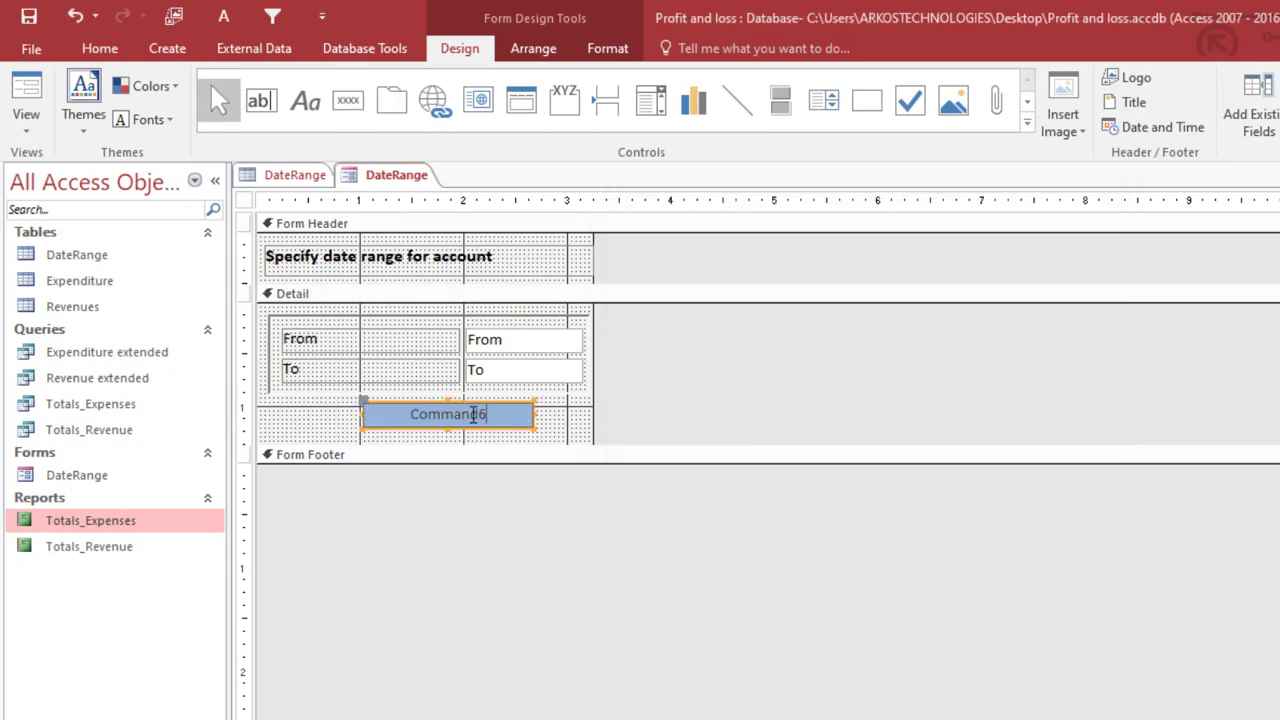
{"action": "key", "text": "ctrl+a"}
{"action": "type", "text": "Gen"}
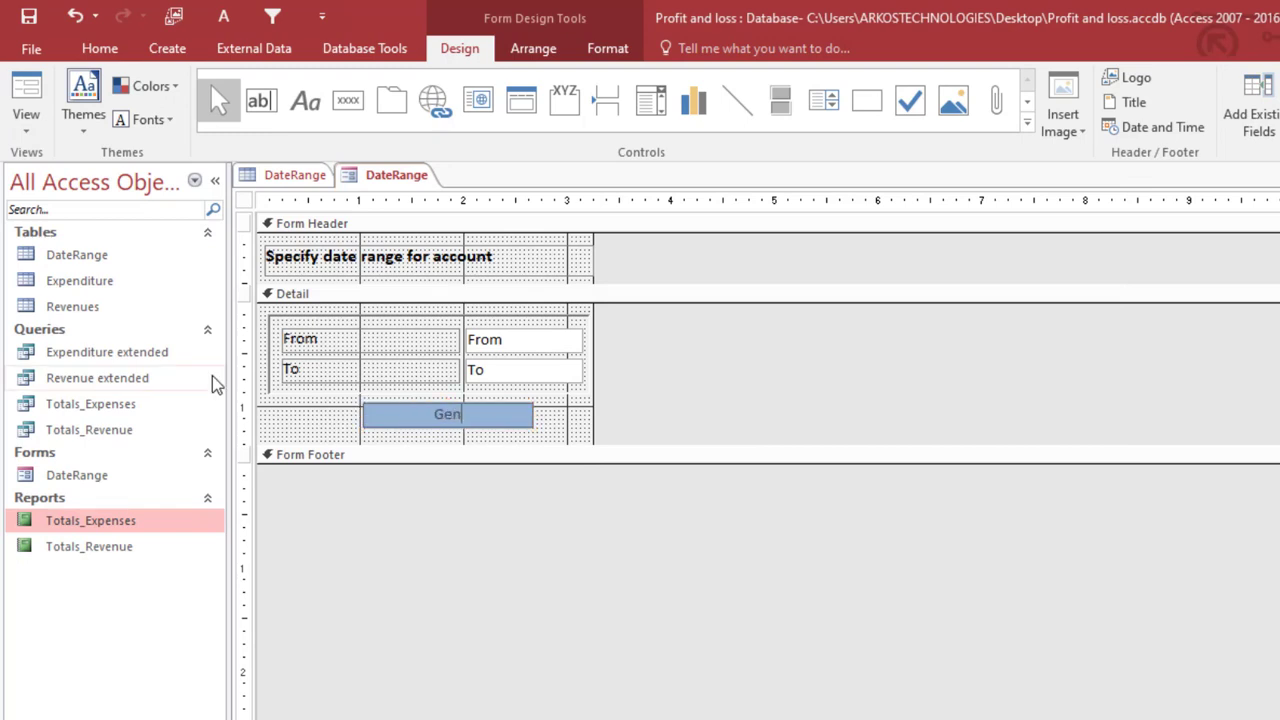
{"action": "type", "text": "erate Accoujnt"}
{"action": "key", "text": "BackSpace"}
{"action": "key", "text": "BackSpace"}
{"action": "key", "text": "BackSpace"}
{"action": "key", "text": "BackSpace"}
{"action": "key", "text": "BackSpace"}
{"action": "key", "text": "BackSpace"}
{"action": "key", "text": "BackSpace"}
{"action": "key", "text": "BackSpace"}
{"action": "key", "text": "BackSpace"}
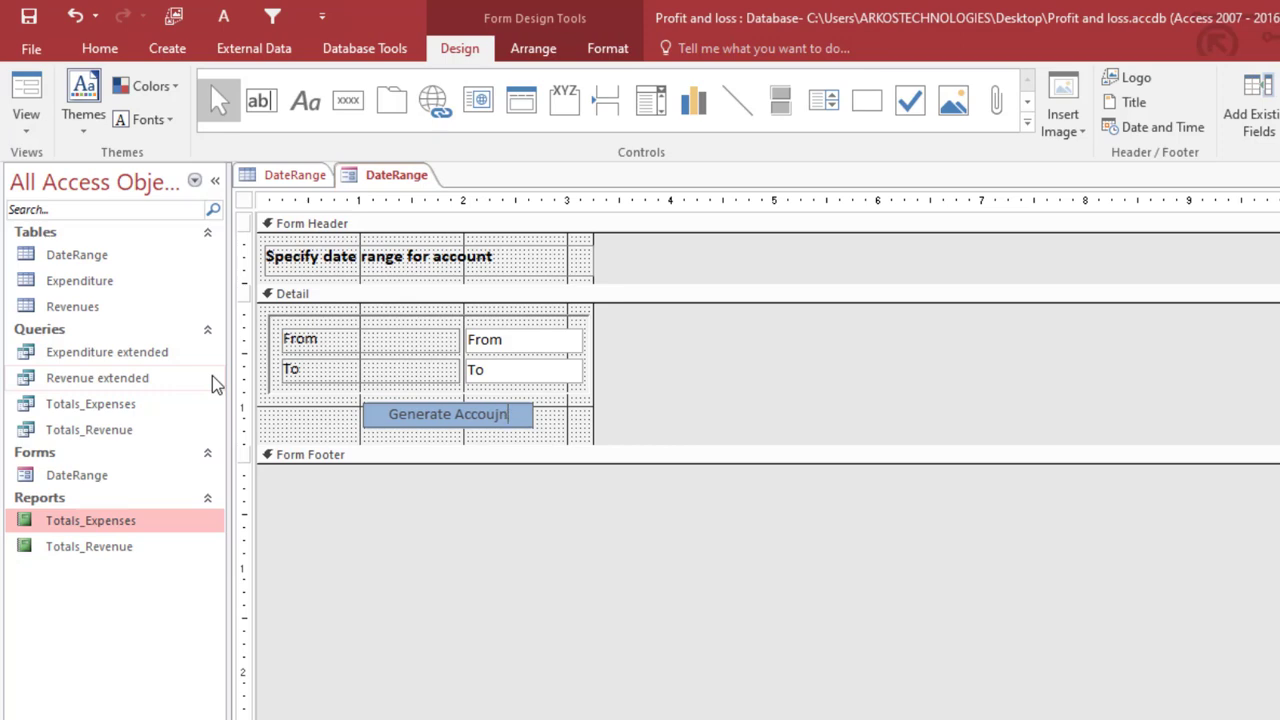
{"action": "type", "text": "state"}
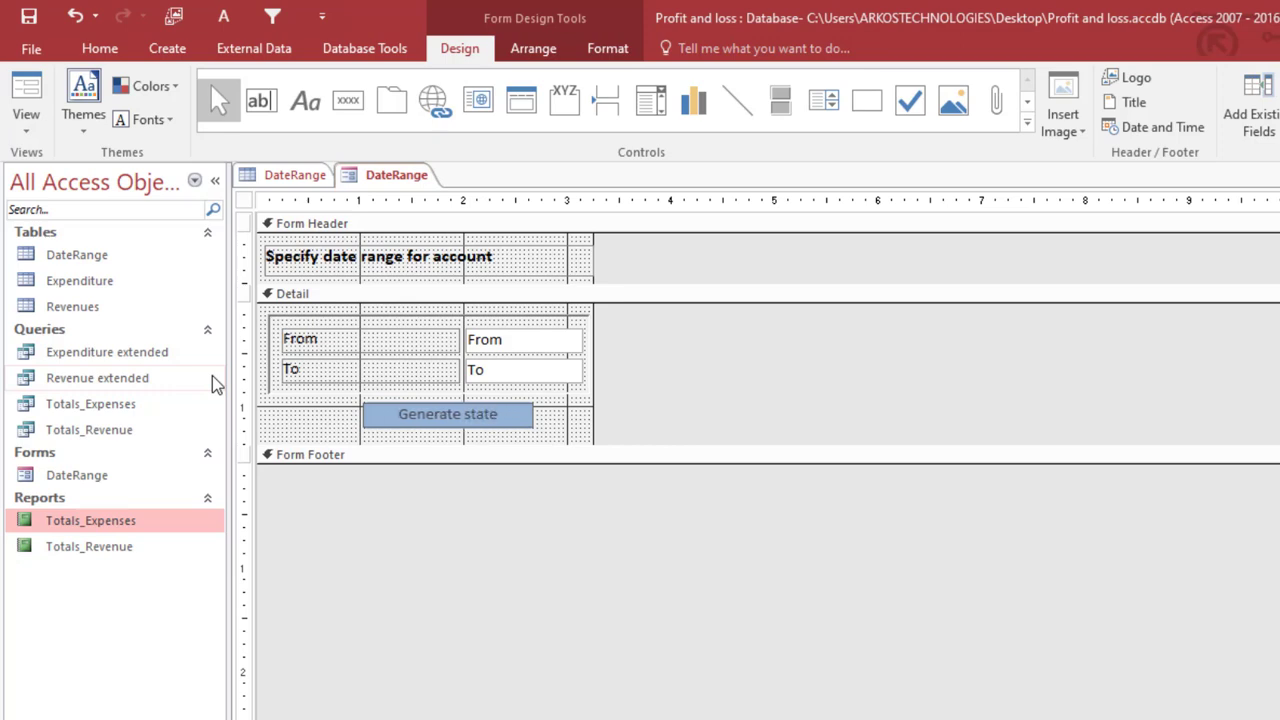
{"action": "type", "text": "ment"}
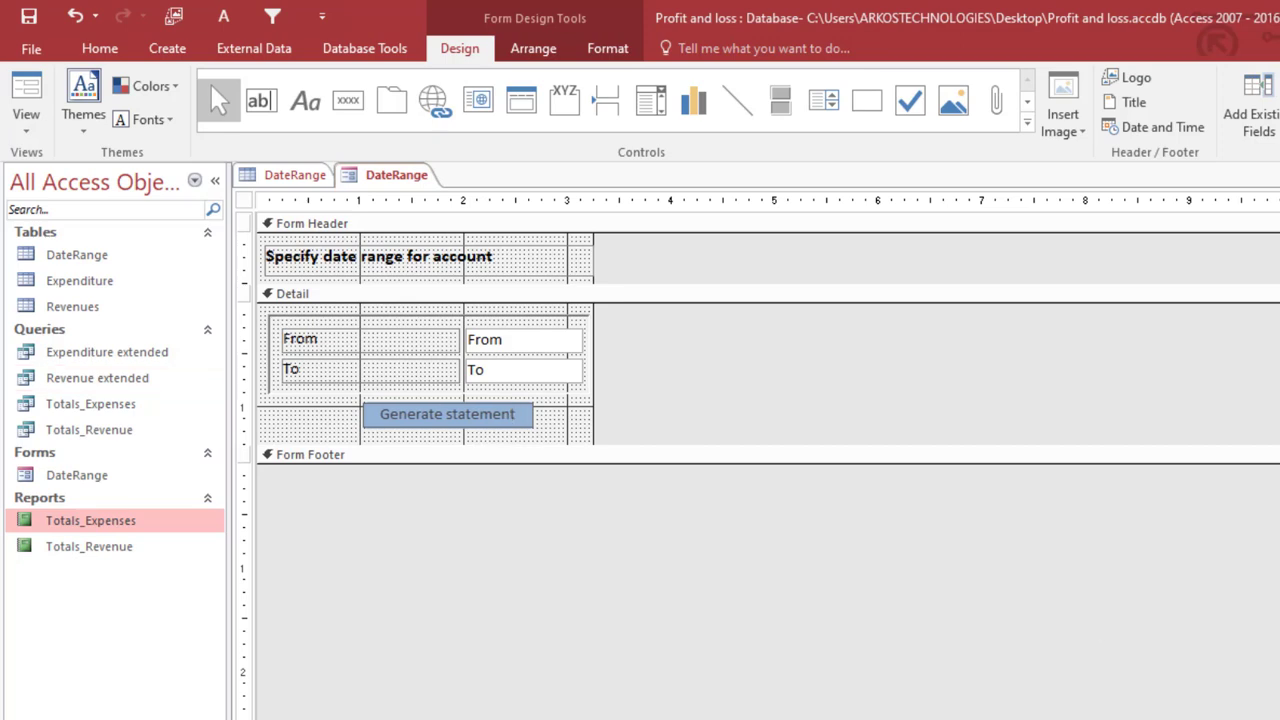
Move the Generate statement button left by about 0.4 inch and trim the Detail section's height slightly
{"action": "left_click", "coordinate": [352, 405]}
{"action": "left_click", "coordinate": [424, 425]}
{"action": "key", "text": "Left"}
{"action": "key", "text": "Left"}
{"action": "key", "text": "Left"}
{"action": "key", "text": "Left"}
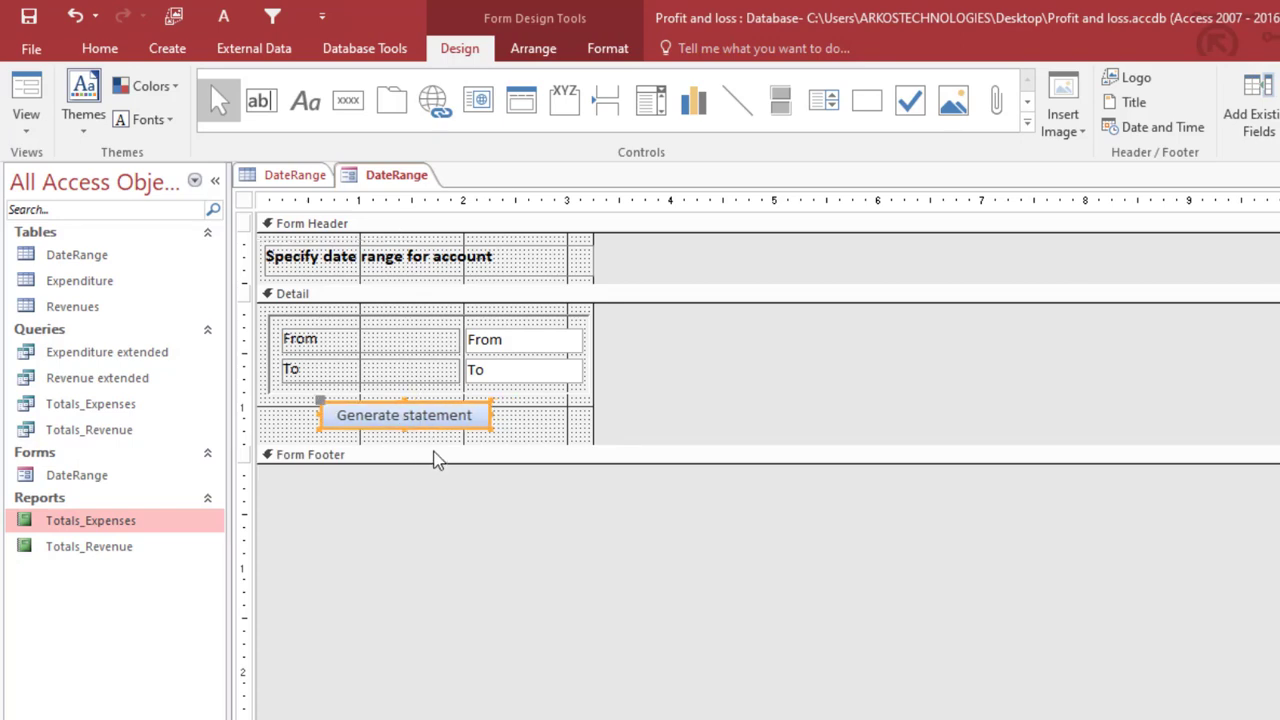
{"action": "mouse_move", "coordinate": [432, 443]}
{"action": "left_mouse_down"}
{"action": "mouse_move", "coordinate": [449, 423]}
{"action": "mouse_move", "coordinate": [451, 439]}
{"action": "left_mouse_up"}
Change the Generate statement button's shape to a rectangle and apply the solid orange theme quick style with white text
{"action": "left_click", "coordinate": [611, 52]}
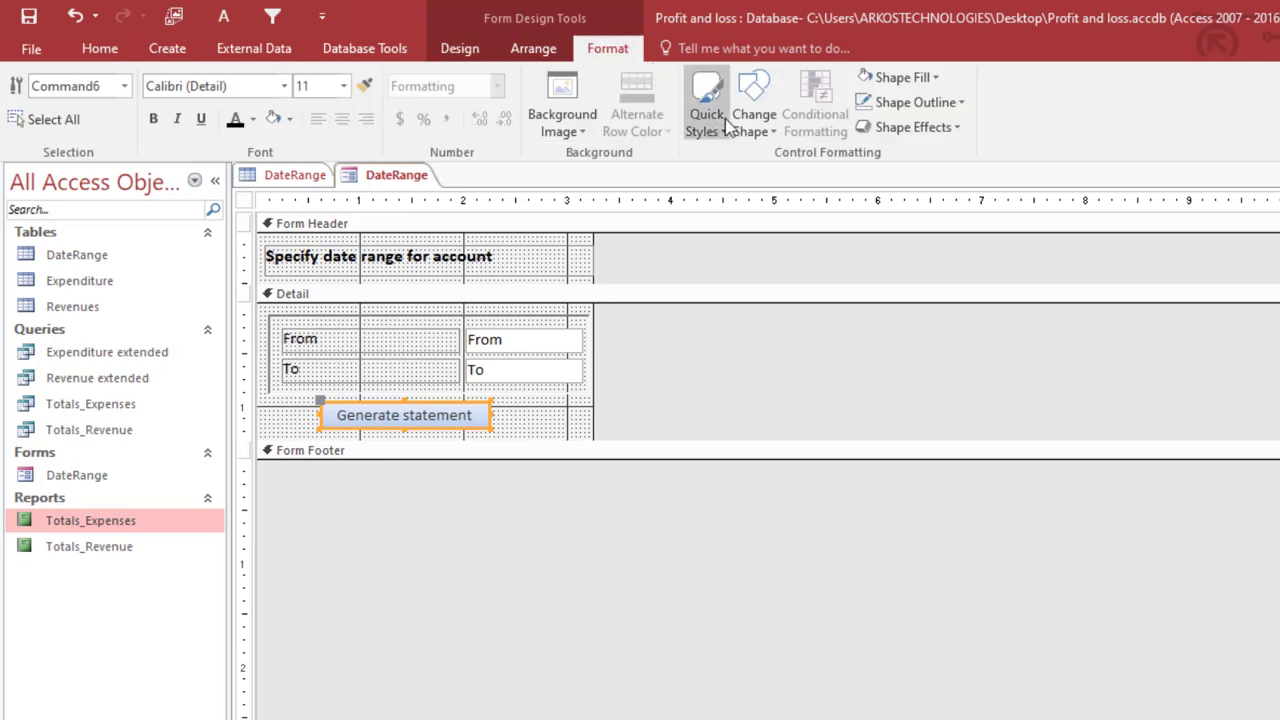
{"action": "left_click", "coordinate": [778, 122]}
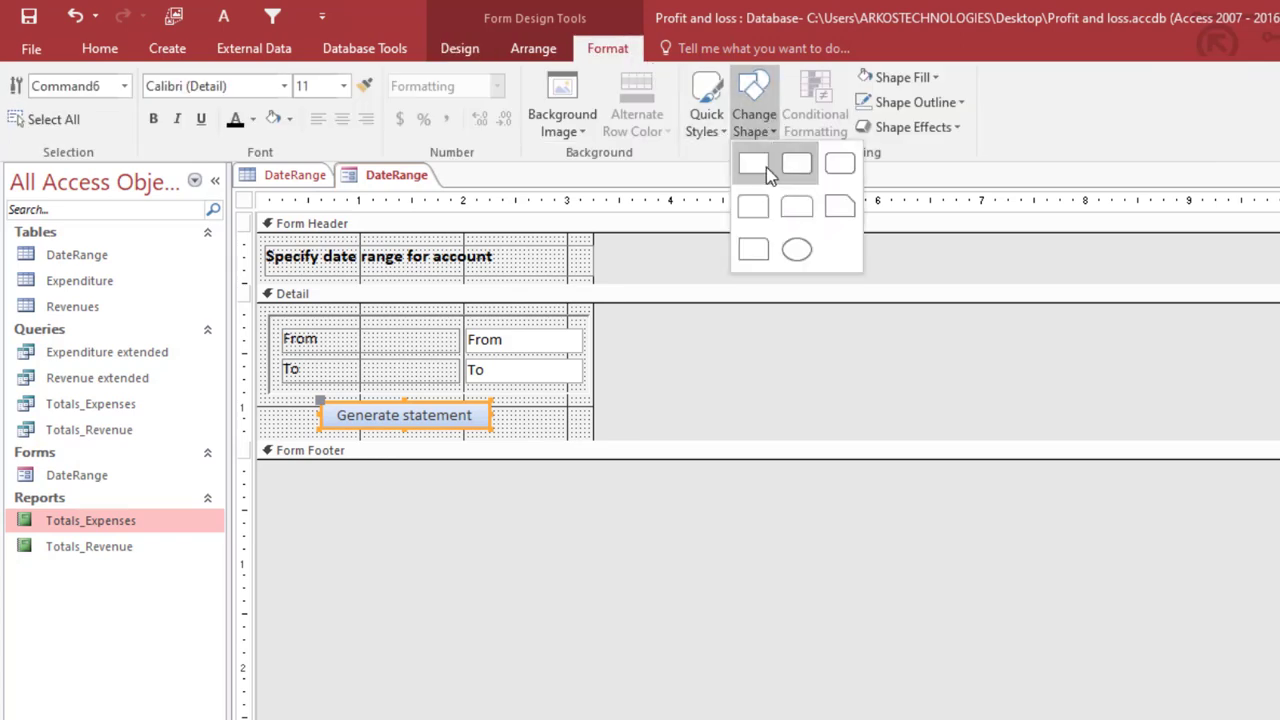
{"action": "left_click", "coordinate": [762, 166]}
{"action": "left_click", "coordinate": [697, 126]}
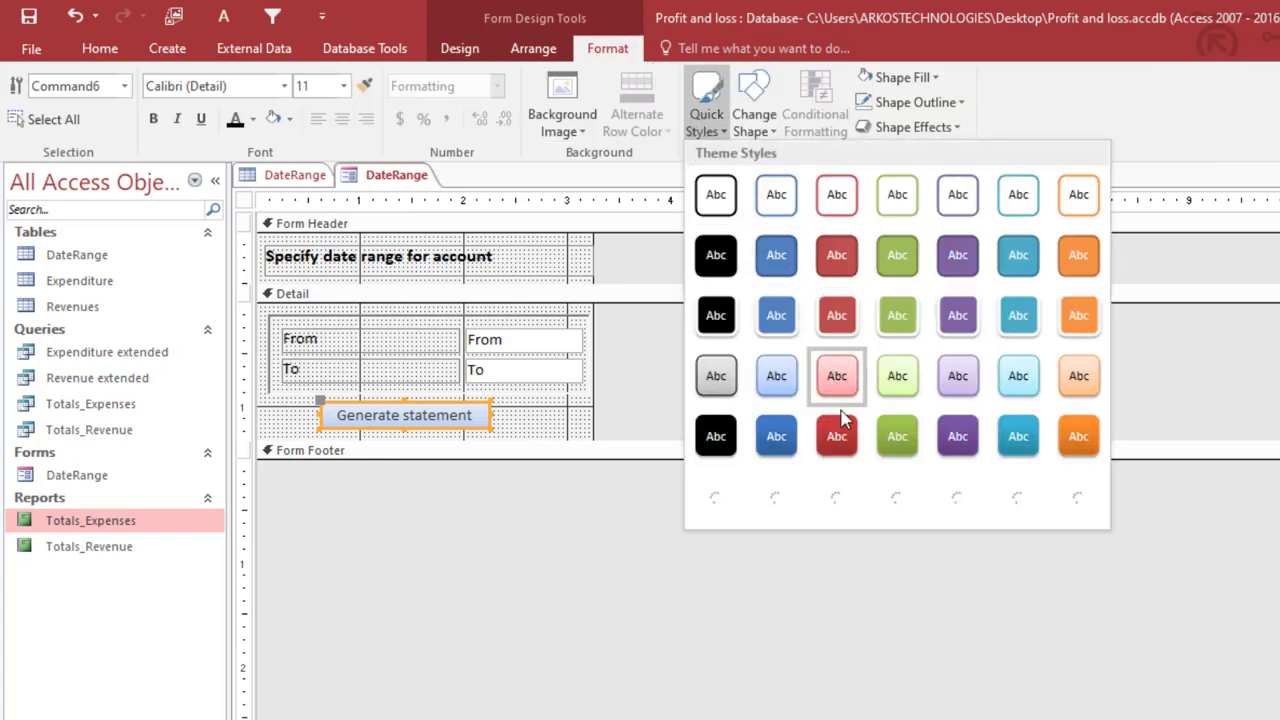
{"action": "left_click", "coordinate": [1080, 437]}
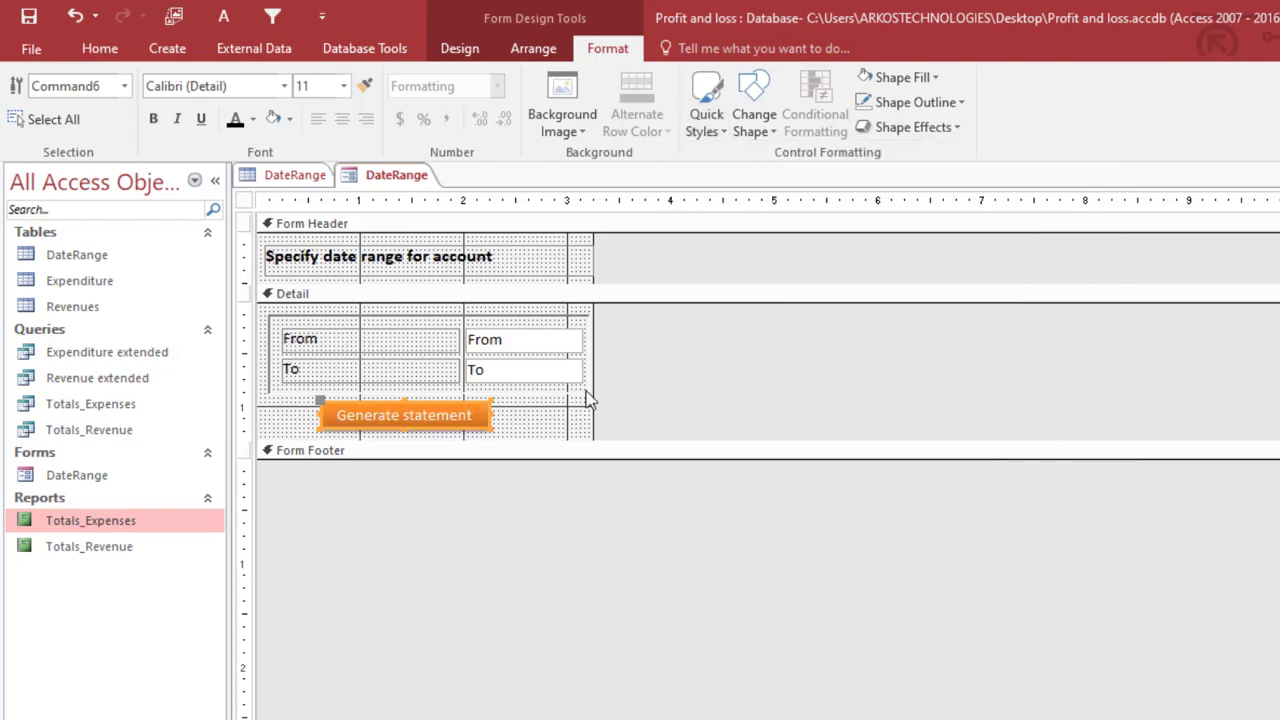
Give the Generate statement button a dark shape outline
{"action": "left_click", "coordinate": [912, 104]}
{"action": "left_click", "coordinate": [874, 177]}
{"action": "left_click", "coordinate": [548, 410]}
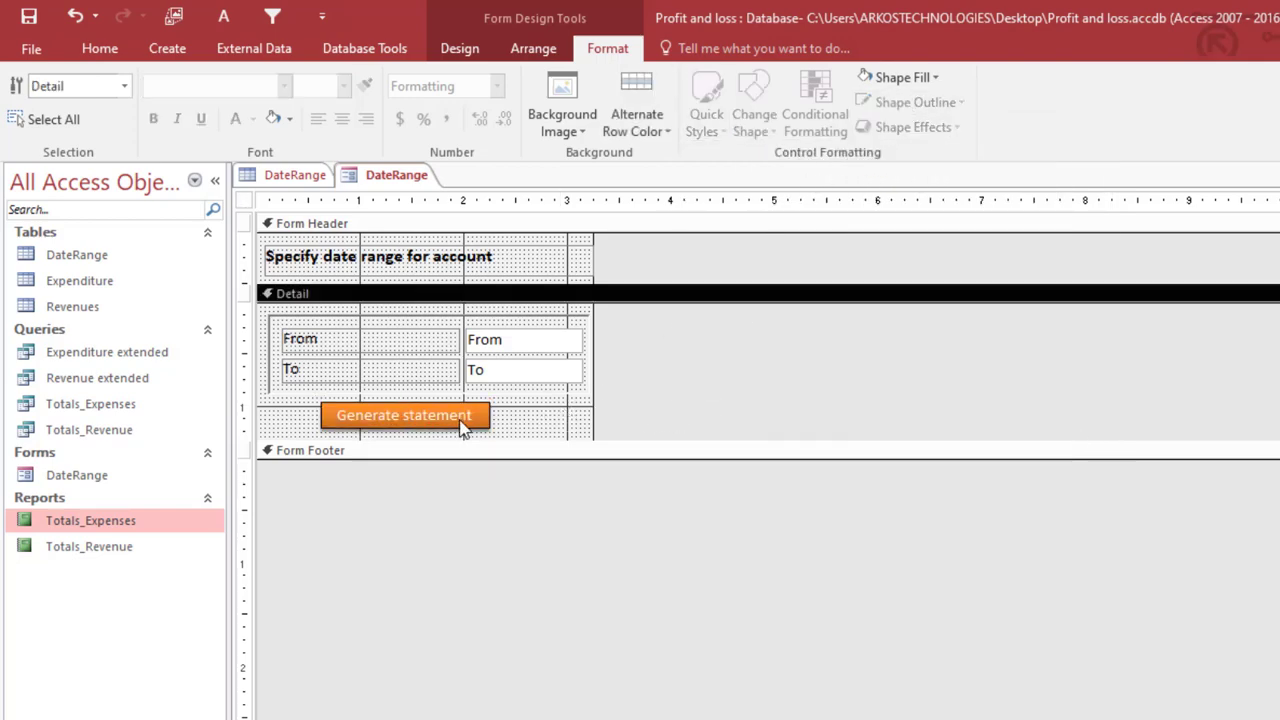
Change the Generate statement button's shape outline to a light colour
{"action": "left_click", "coordinate": [573, 428]}
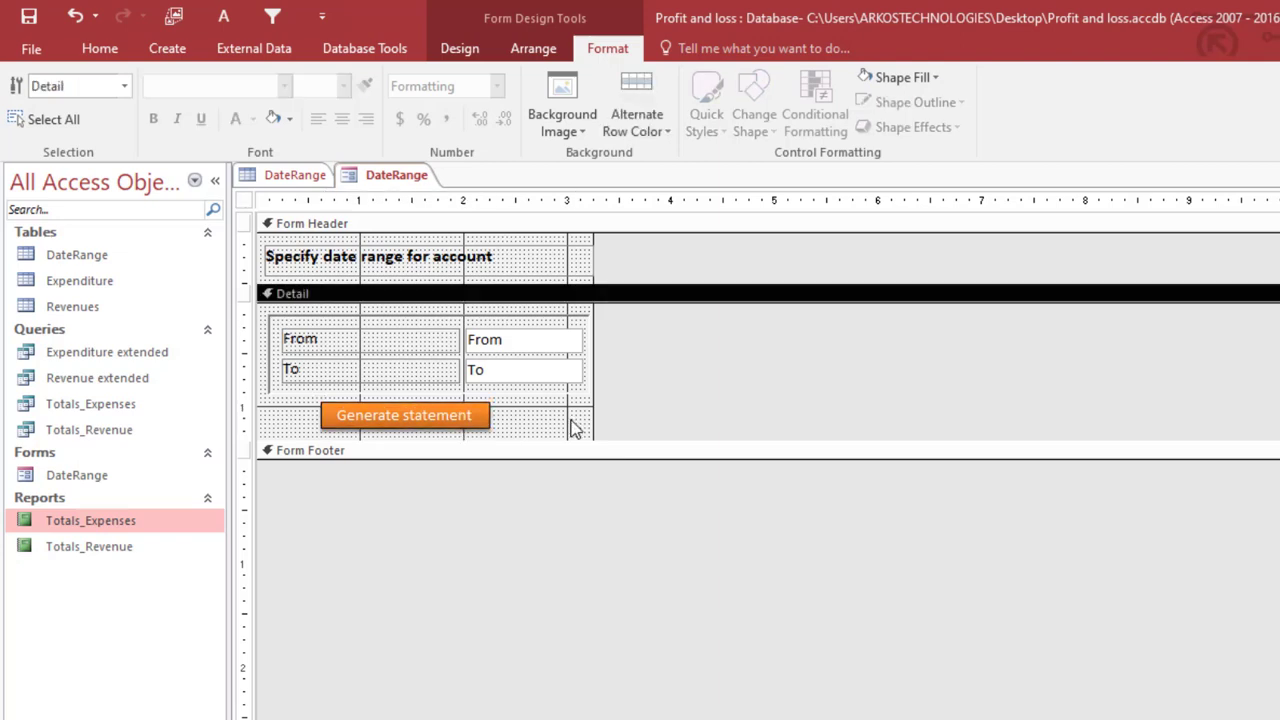
{"action": "left_click", "coordinate": [486, 418]}
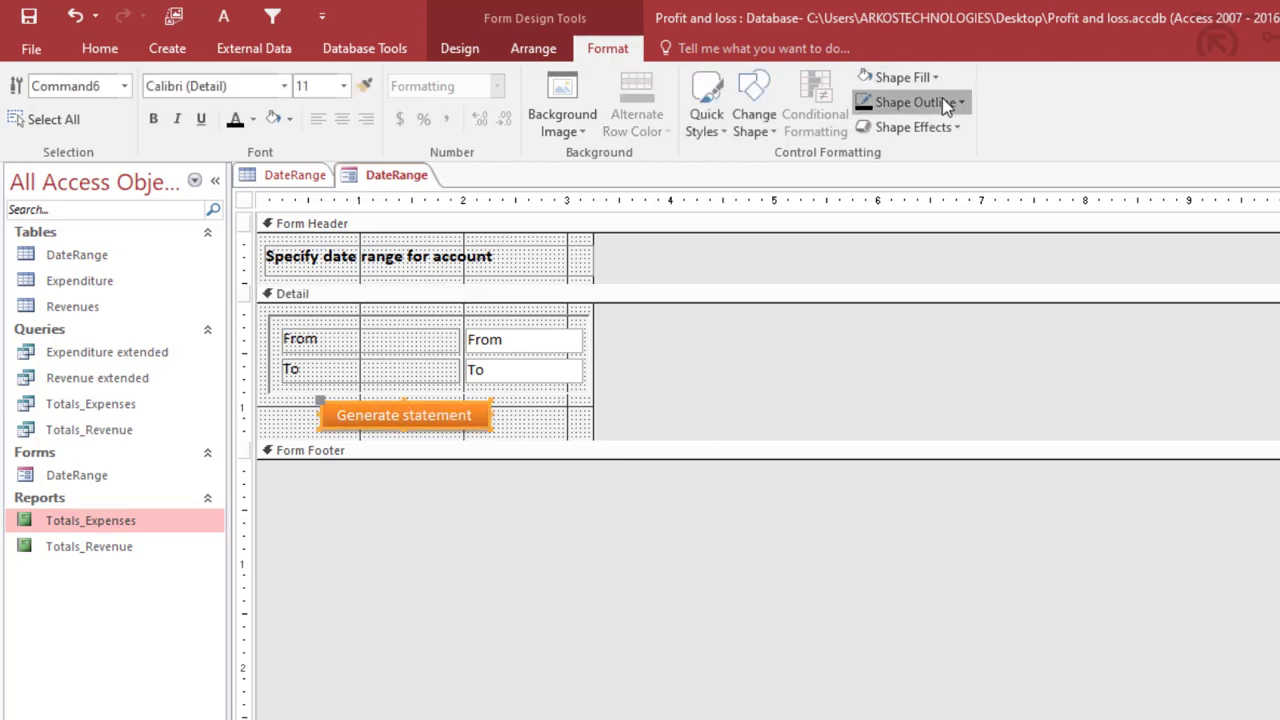
{"action": "left_click", "coordinate": [940, 102]}
{"action": "left_click", "coordinate": [860, 179]}
{"action": "left_click", "coordinate": [546, 405]}
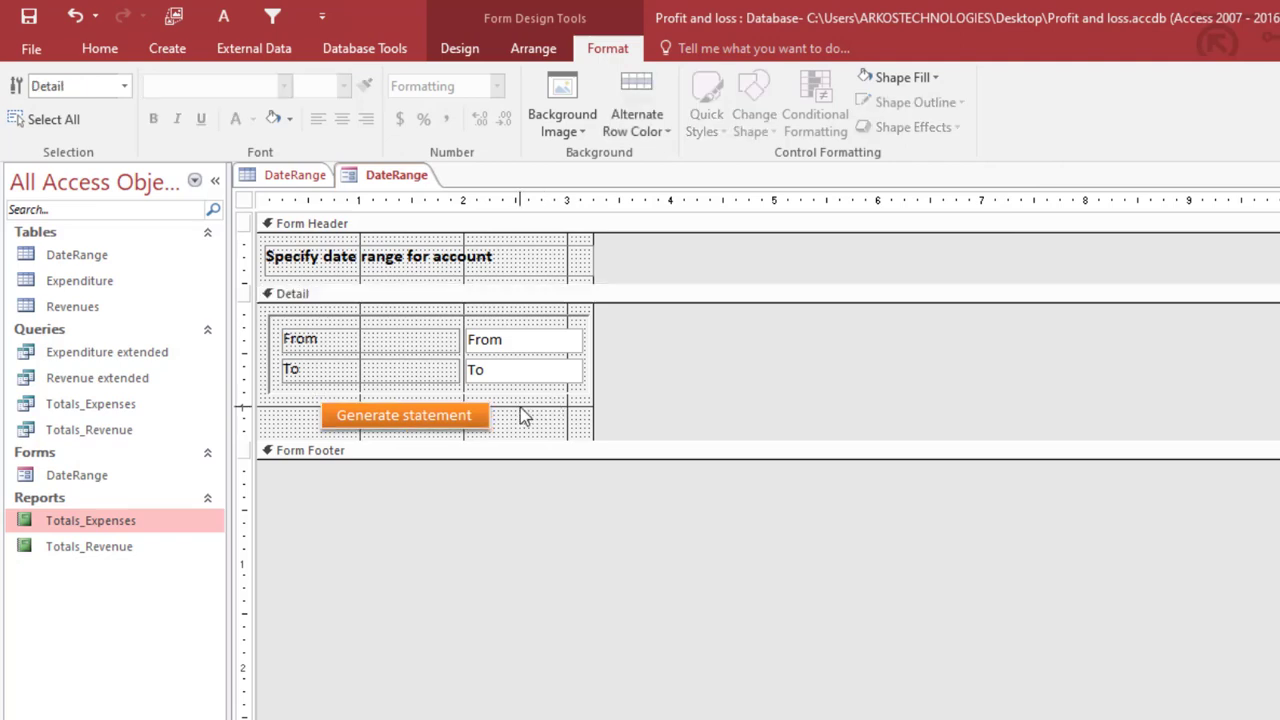
Close all open objects, including the DateRange table and the DateRange form
{"action": "right_click", "coordinate": [387, 178]}
{"action": "left_click", "coordinate": [400, 177]}
{"action": "right_click", "coordinate": [400, 178]}
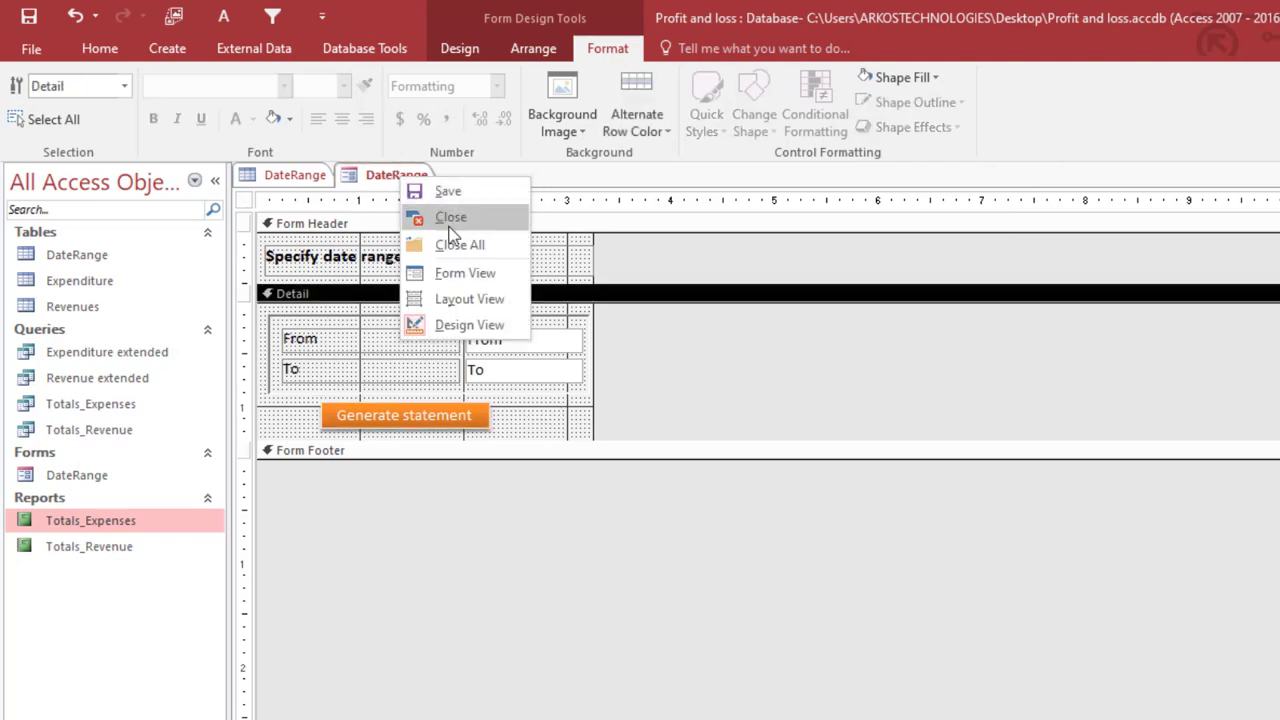
{"action": "left_click", "coordinate": [452, 250]}
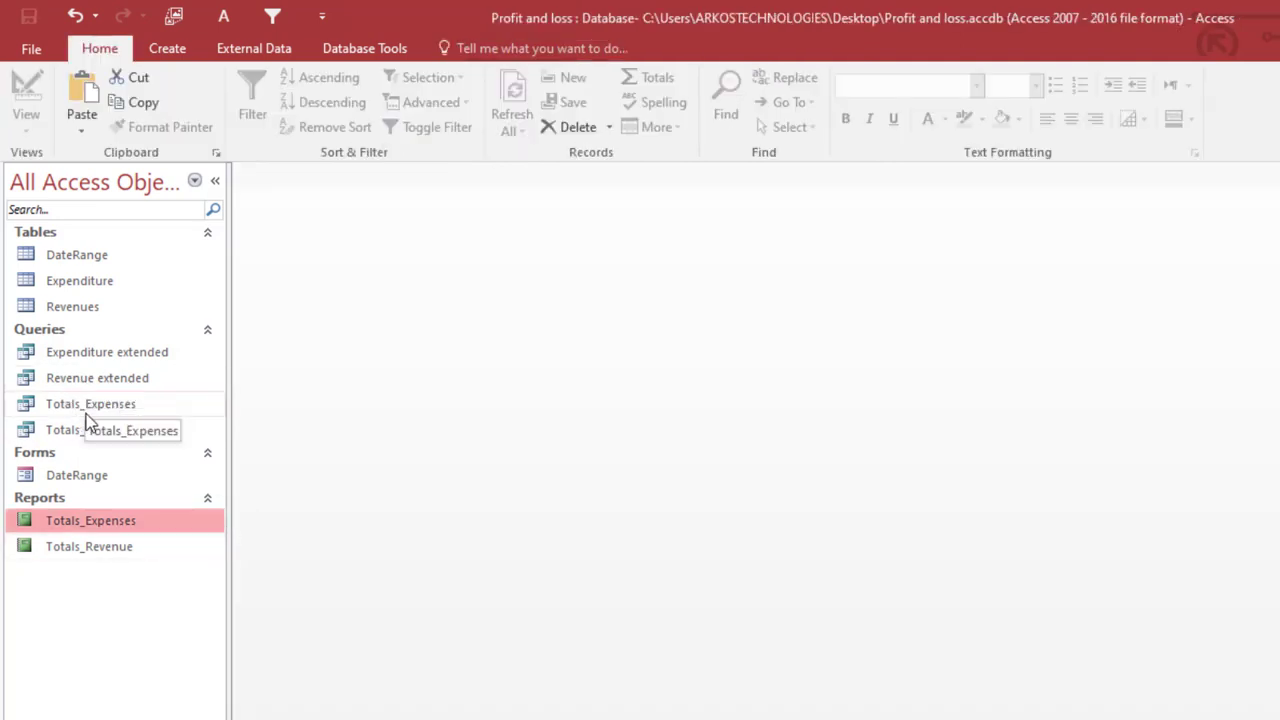
Open the Totals_Expenses query in Design View and add the EDate field, excluding it from the displayed output
{"action": "double_click", "coordinate": [88, 408]}
{"action": "right_click", "coordinate": [316, 178]}
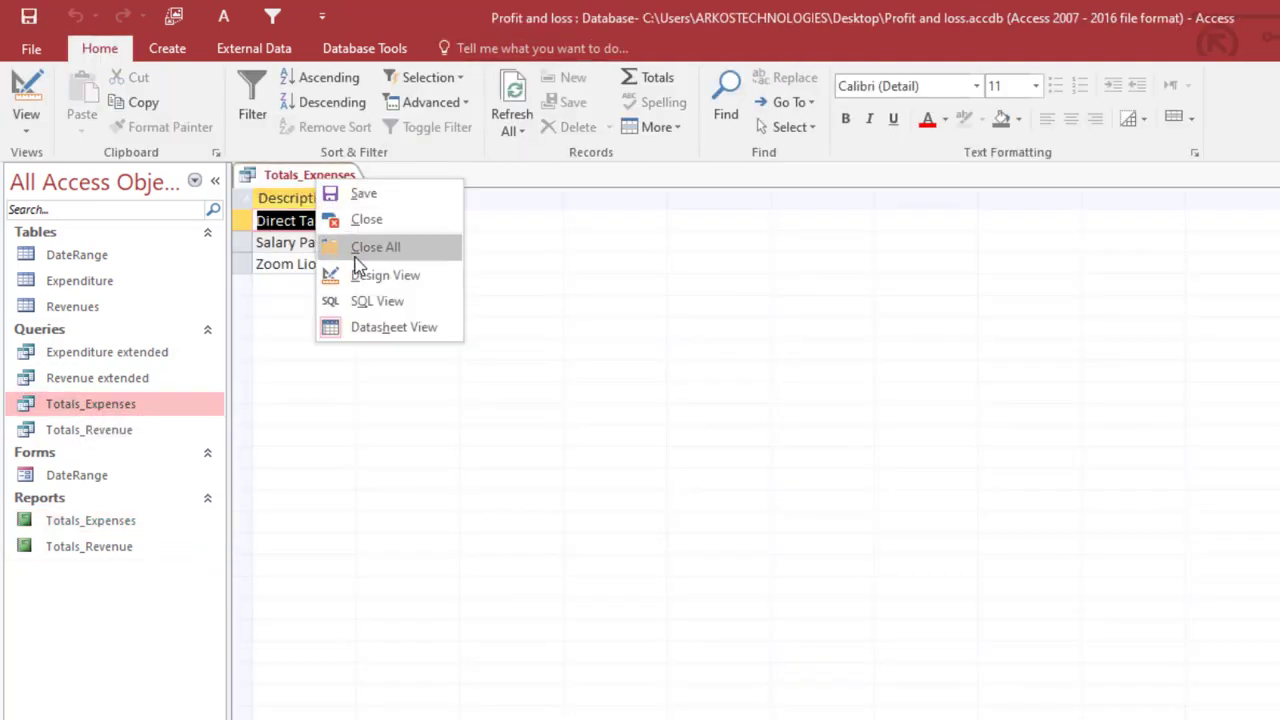
{"action": "left_click", "coordinate": [373, 280]}
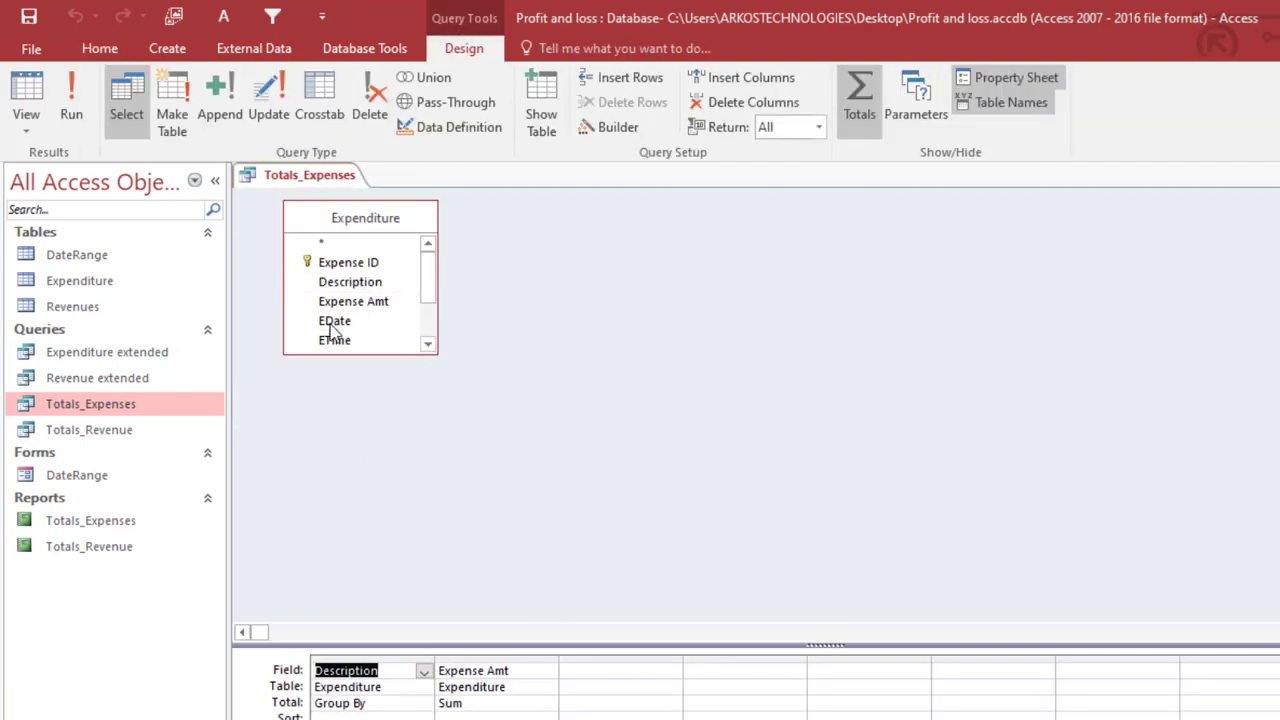
{"action": "double_click", "coordinate": [333, 321]}
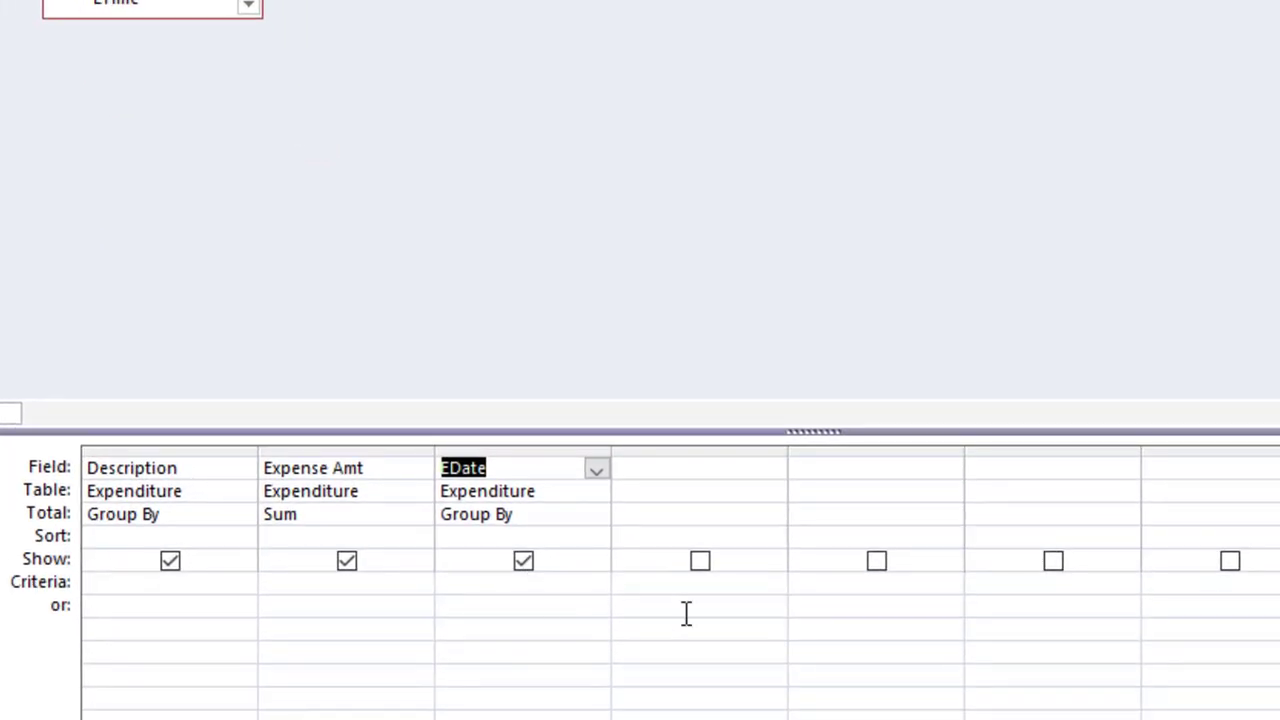
{"action": "left_click", "coordinate": [523, 561]}
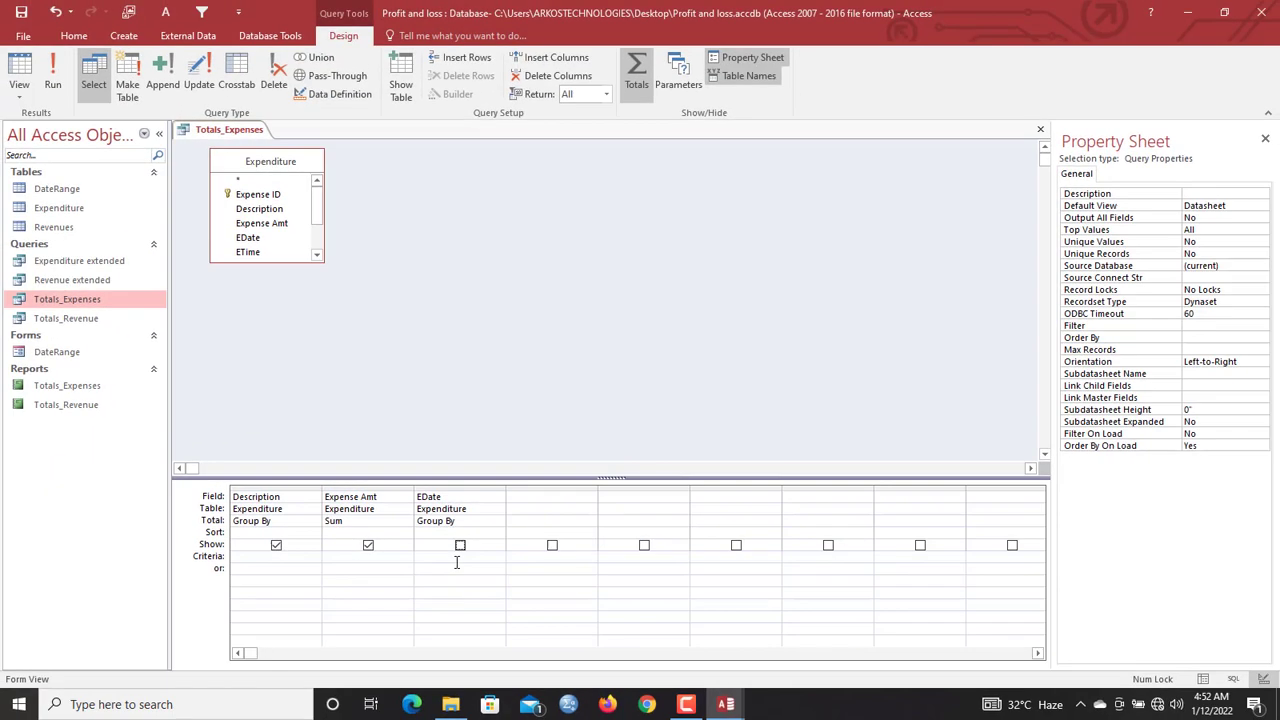
Run the Totals_Expenses query to check its records, view its SQL, and return to Design View
{"action": "left_click", "coordinate": [53, 78]}
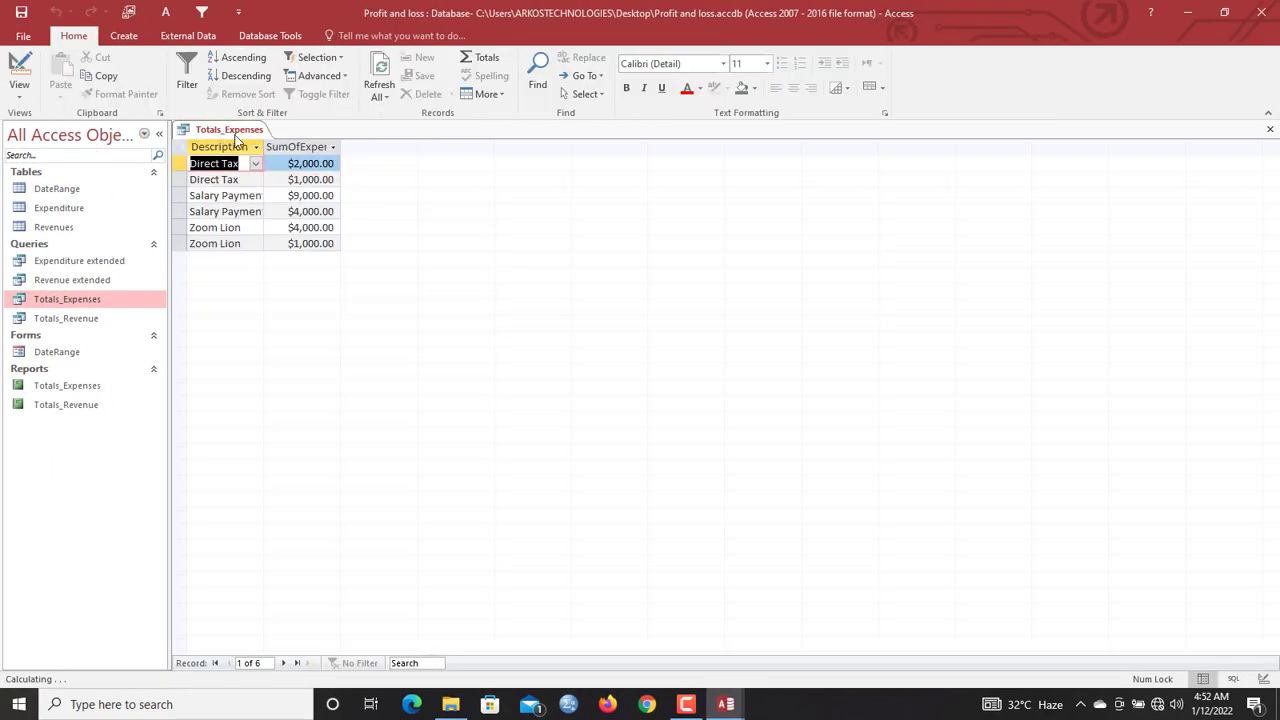
{"action": "right_click", "coordinate": [222, 132]}
{"action": "left_click", "coordinate": [264, 213]}
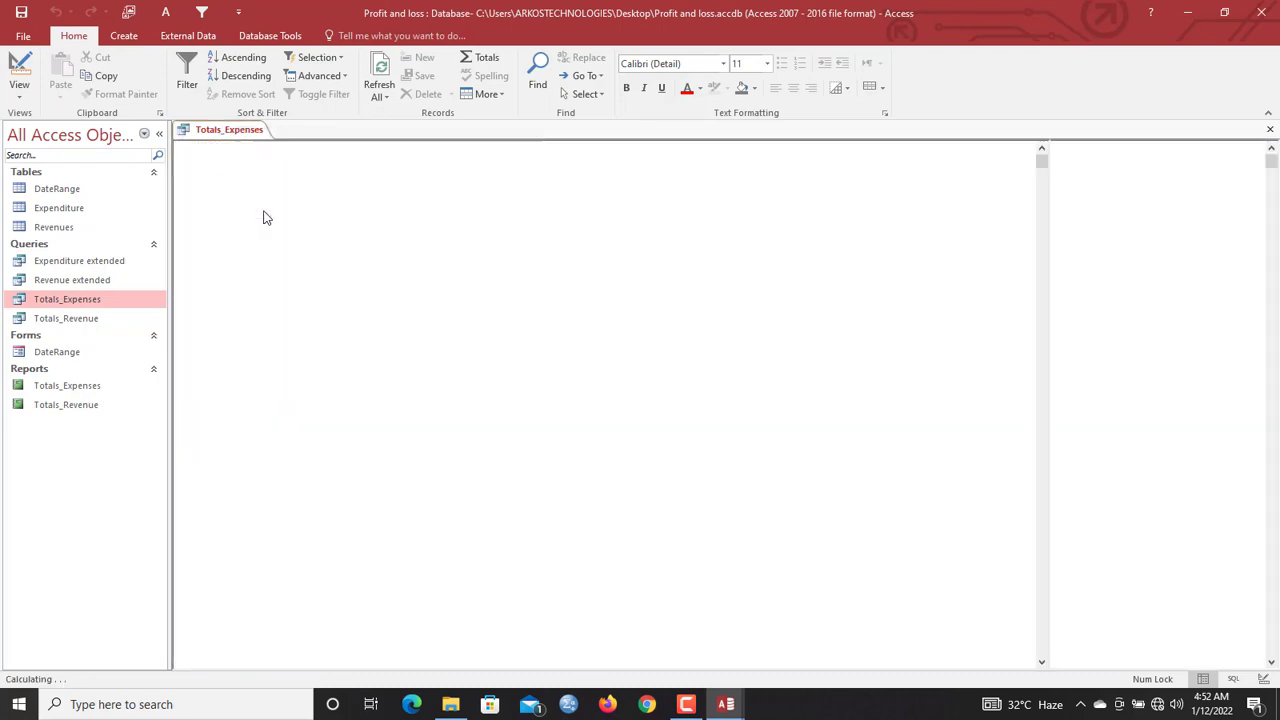
{"action": "right_click", "coordinate": [230, 120]}
{"action": "right_click", "coordinate": [215, 131]}
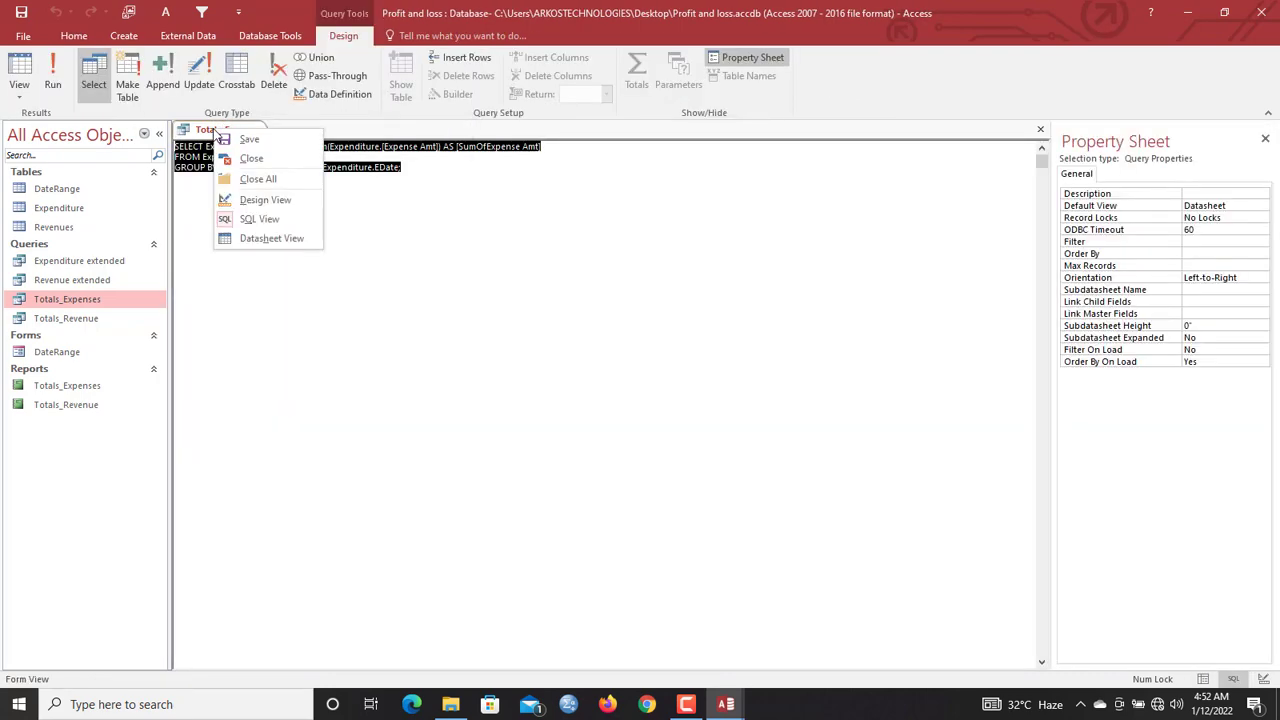
{"action": "left_click", "coordinate": [280, 197]}
In the Expression Builder for EDate's criteria, begin the expression with BETWEEN Forms![DateRange]![To] AND
{"action": "left_click", "coordinate": [445, 555]}
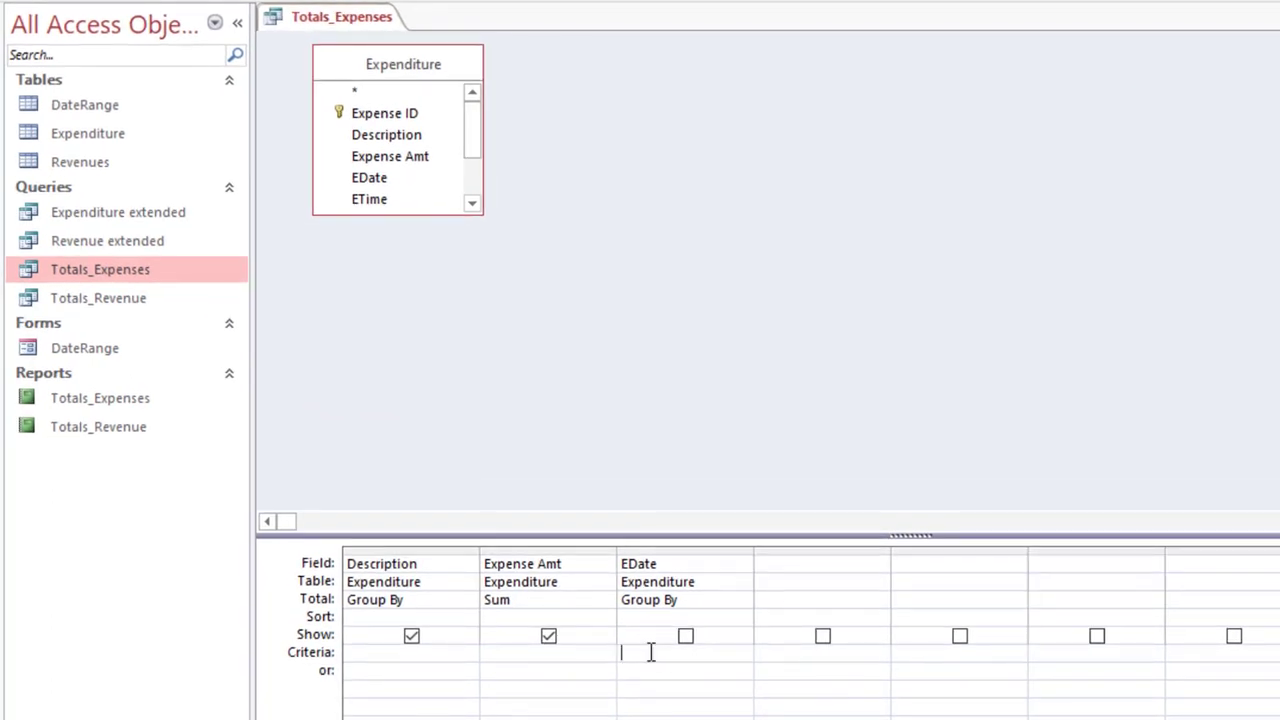
{"action": "right_click", "coordinate": [650, 652]}
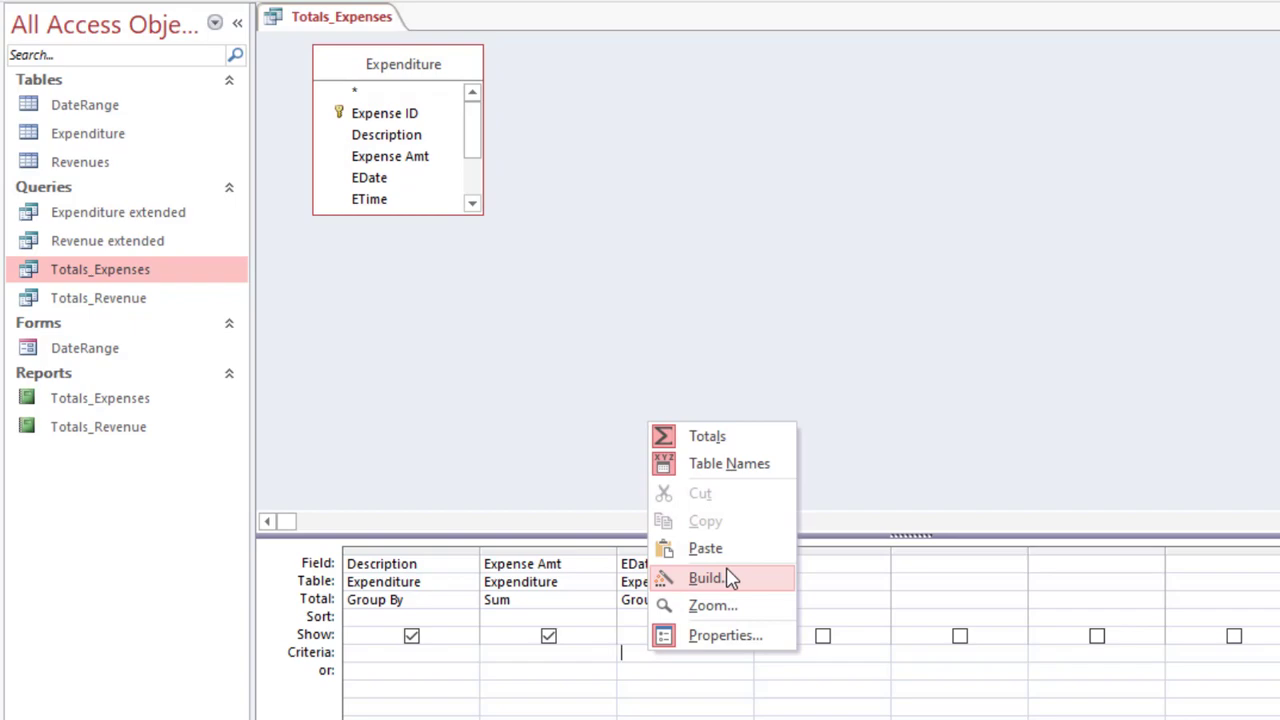
{"action": "left_click", "coordinate": [706, 578]}
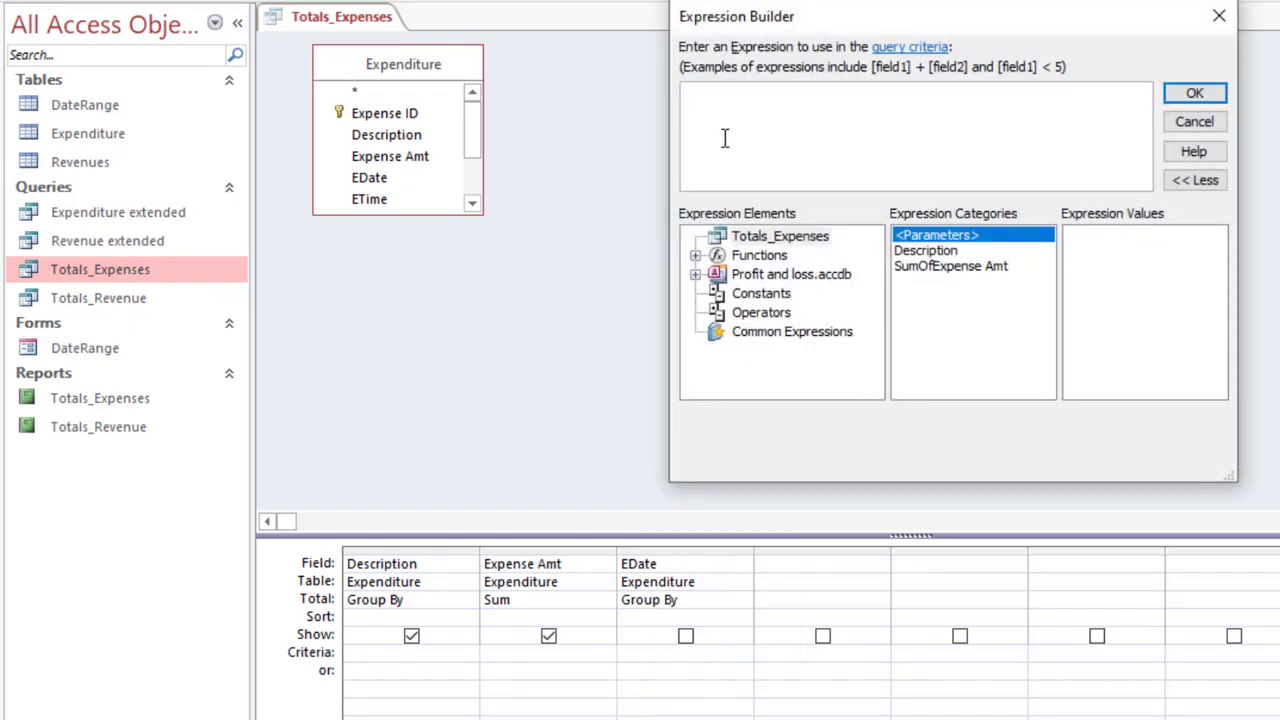
{"action": "type", "text": "BETWEEN"}
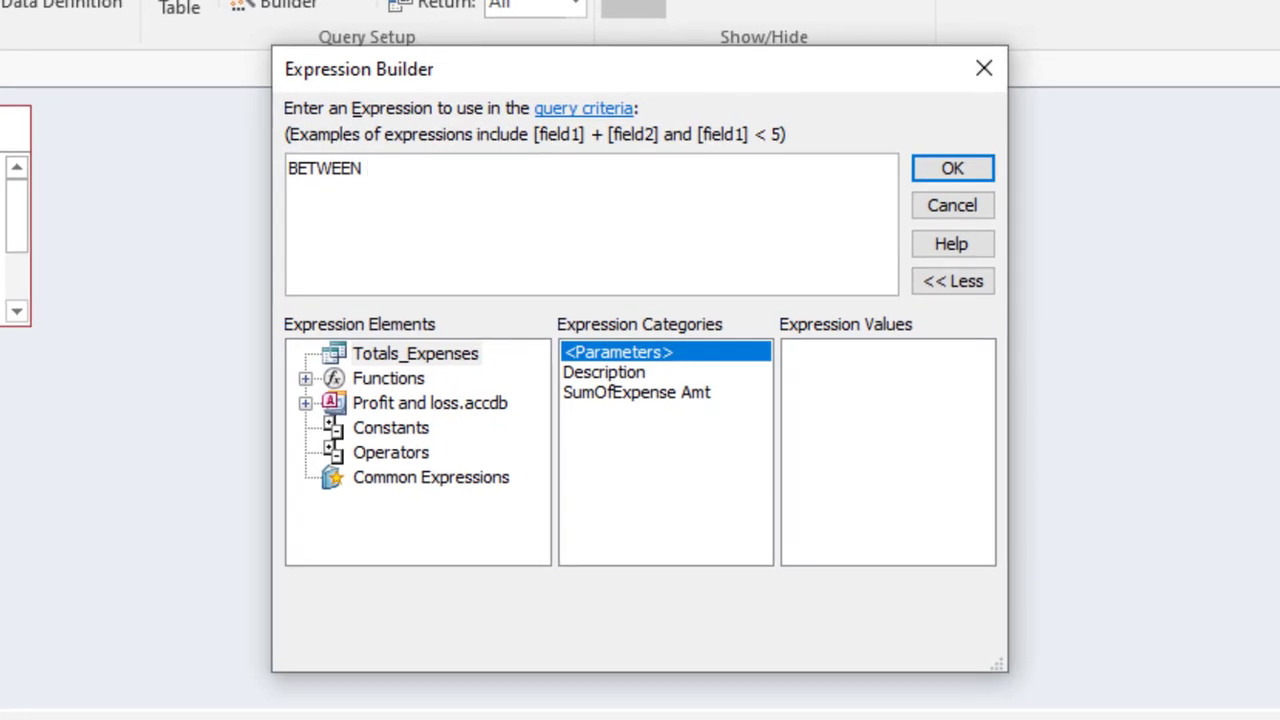
{"action": "double_click", "coordinate": [398, 405]}
{"action": "double_click", "coordinate": [420, 479]}
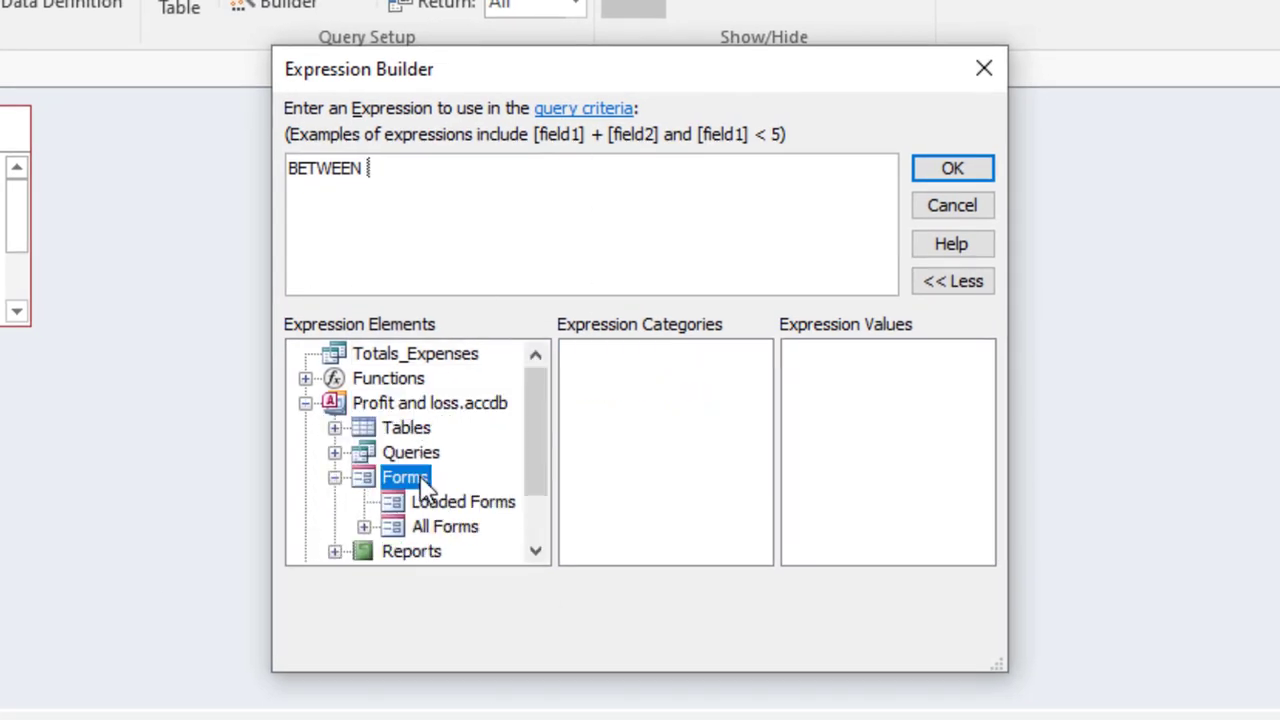
{"action": "double_click", "coordinate": [449, 530]}
{"action": "left_click", "coordinate": [470, 503]}
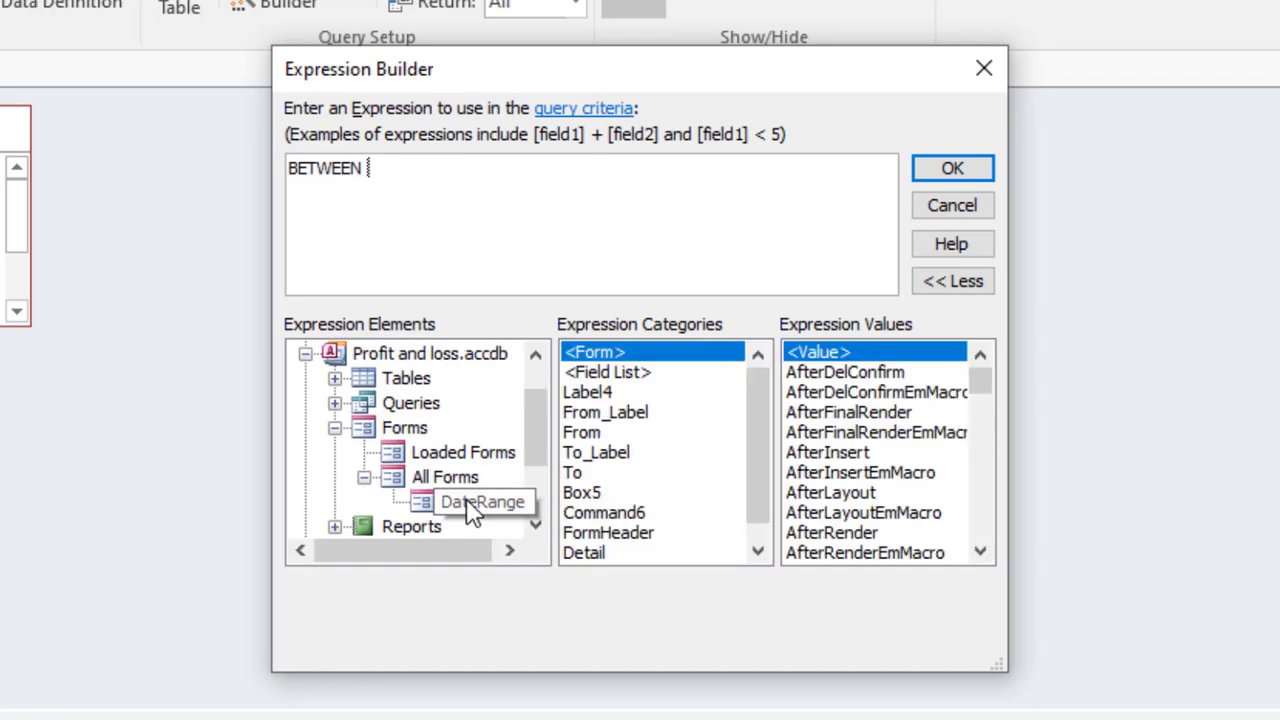
{"action": "double_click", "coordinate": [576, 476]}
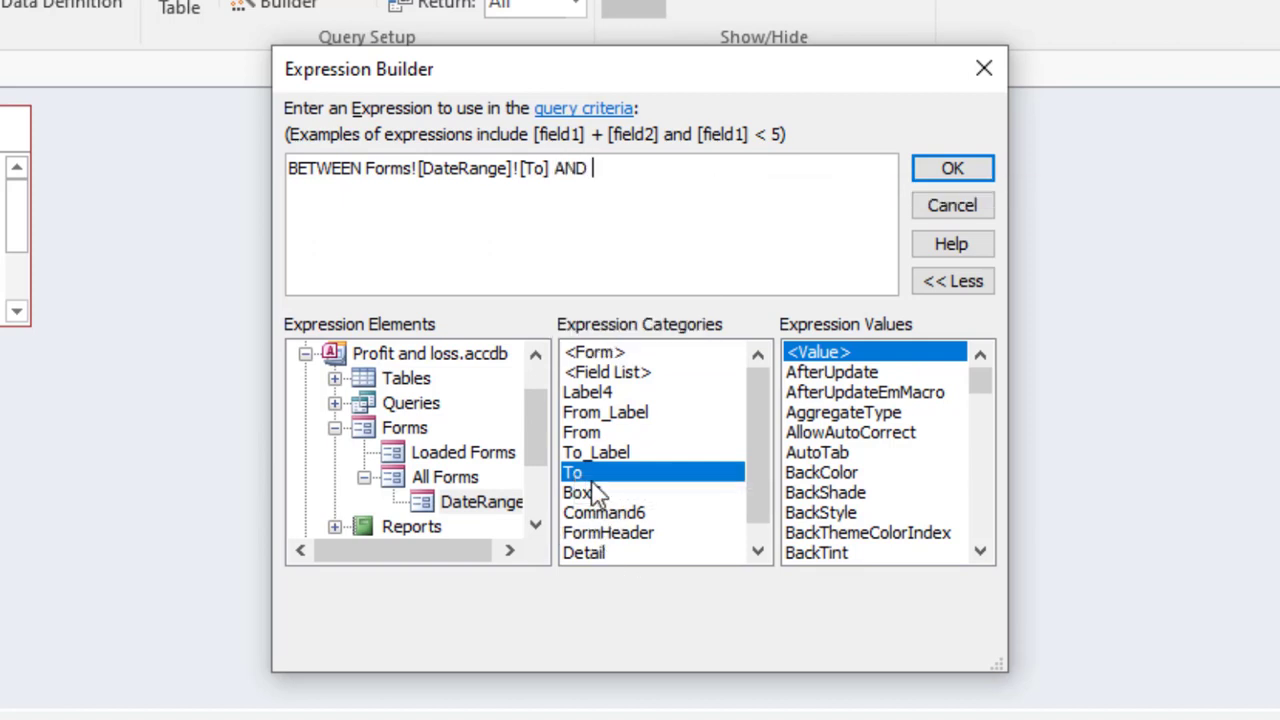
Replace the To control in the BETWEEN expression with the DateRange form's From control
{"action": "double_click", "coordinate": [527, 164]}
{"action": "left_click", "coordinate": [545, 167]}
{"action": "left_click", "coordinate": [608, 168]}
{"action": "left_click", "coordinate": [553, 168]}
{"action": "key", "text": "BackSpace"}
{"action": "key", "text": "BackSpace"}
{"action": "key", "text": "BackSpace"}
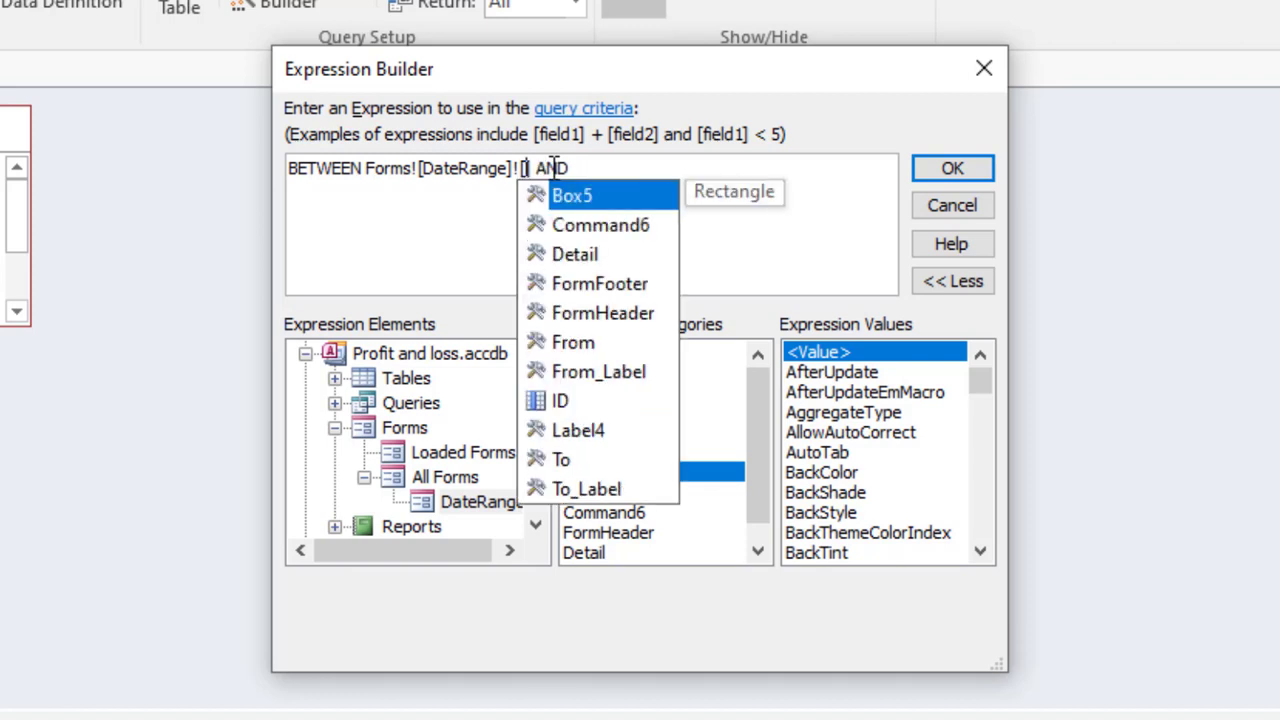
{"action": "type", "text": "FROM"}
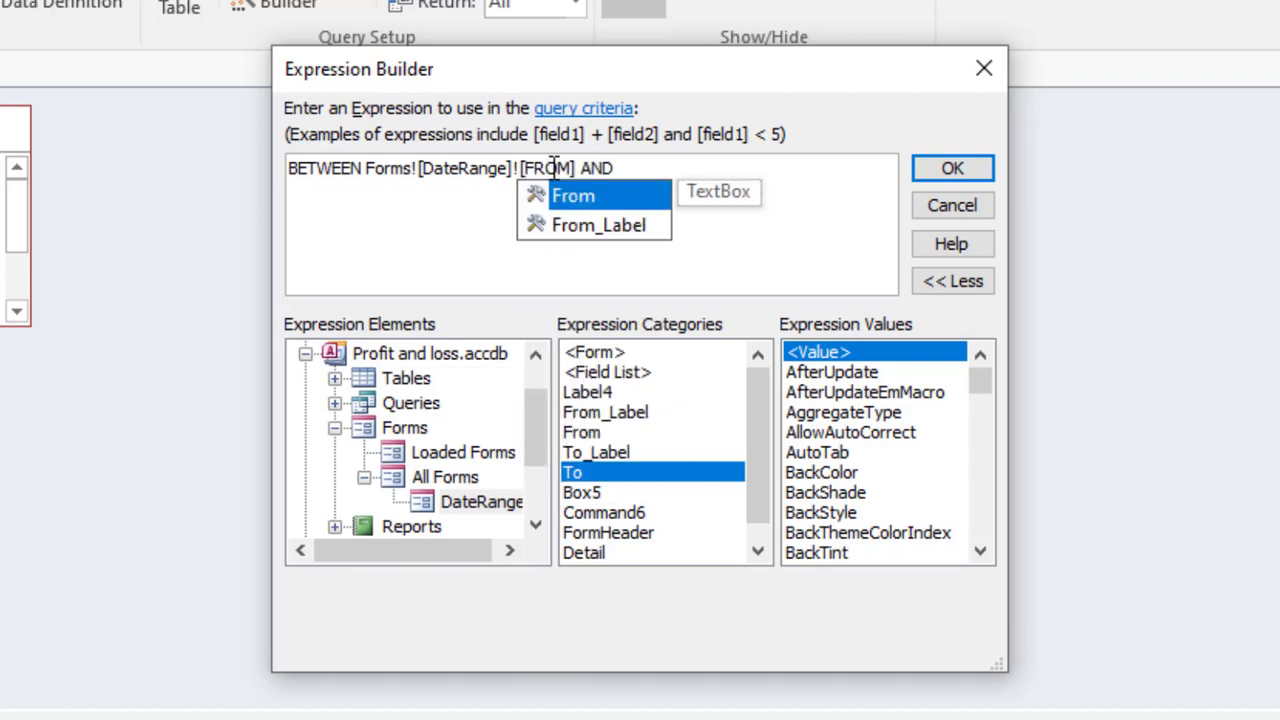
{"action": "double_click", "coordinate": [635, 197]}
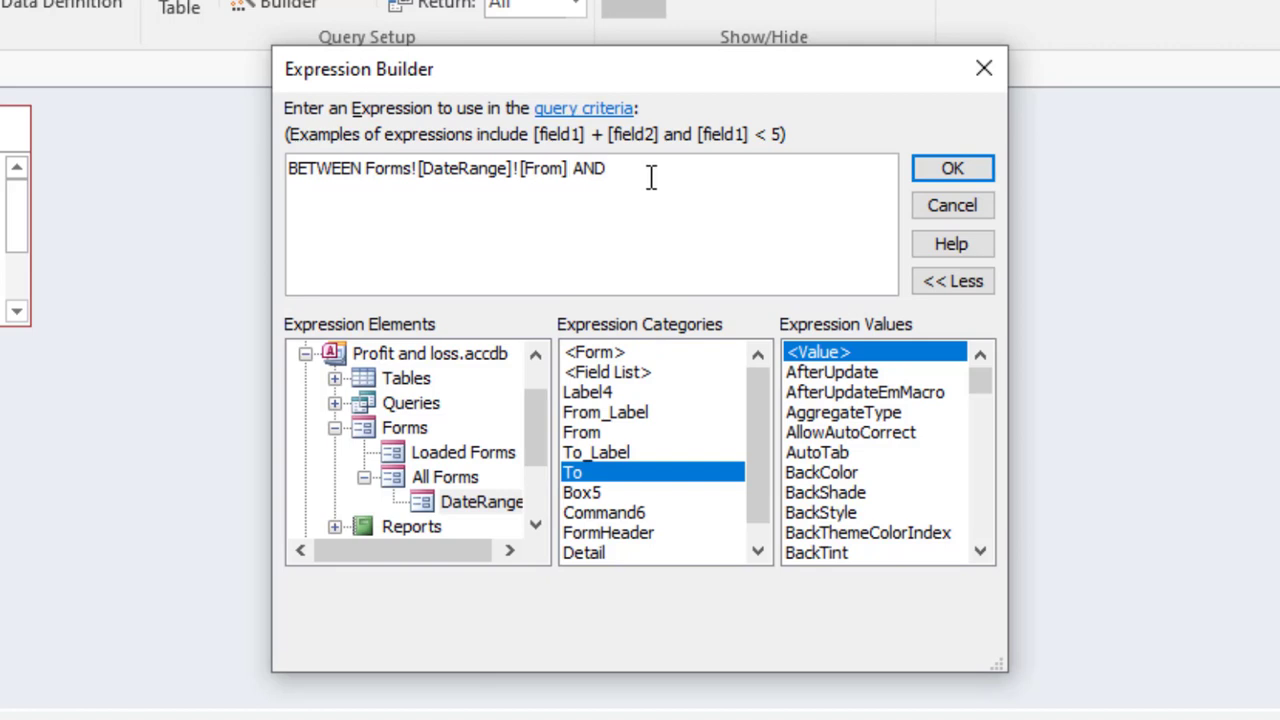
Complete the EDate criteria expression with Forms![DateRange]![To] after AND and apply it to the query
{"action": "double_click", "coordinate": [655, 474]}
{"action": "left_click_drag", "start_coordinate": [850, 168], "coordinate": [180, 143]}
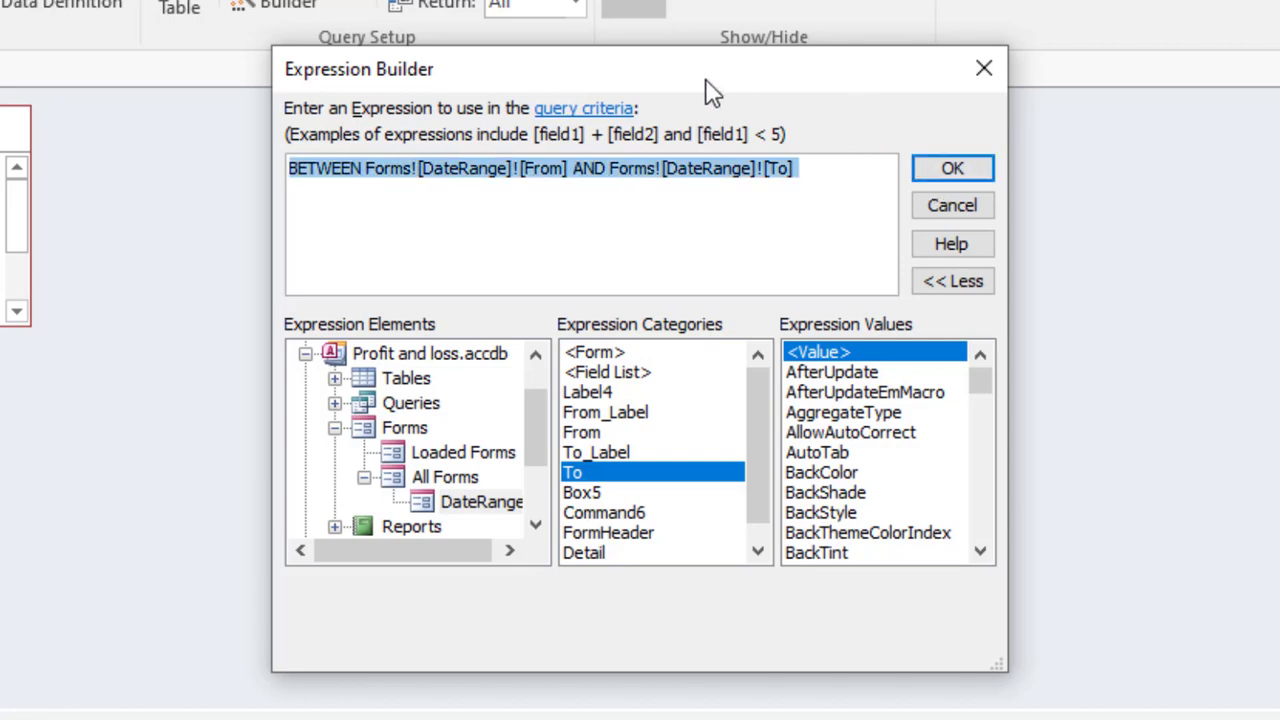
{"action": "left_click_drag", "start_coordinate": [702, 79], "coordinate": [682, 89]}
{"action": "left_click", "coordinate": [557, 245]}
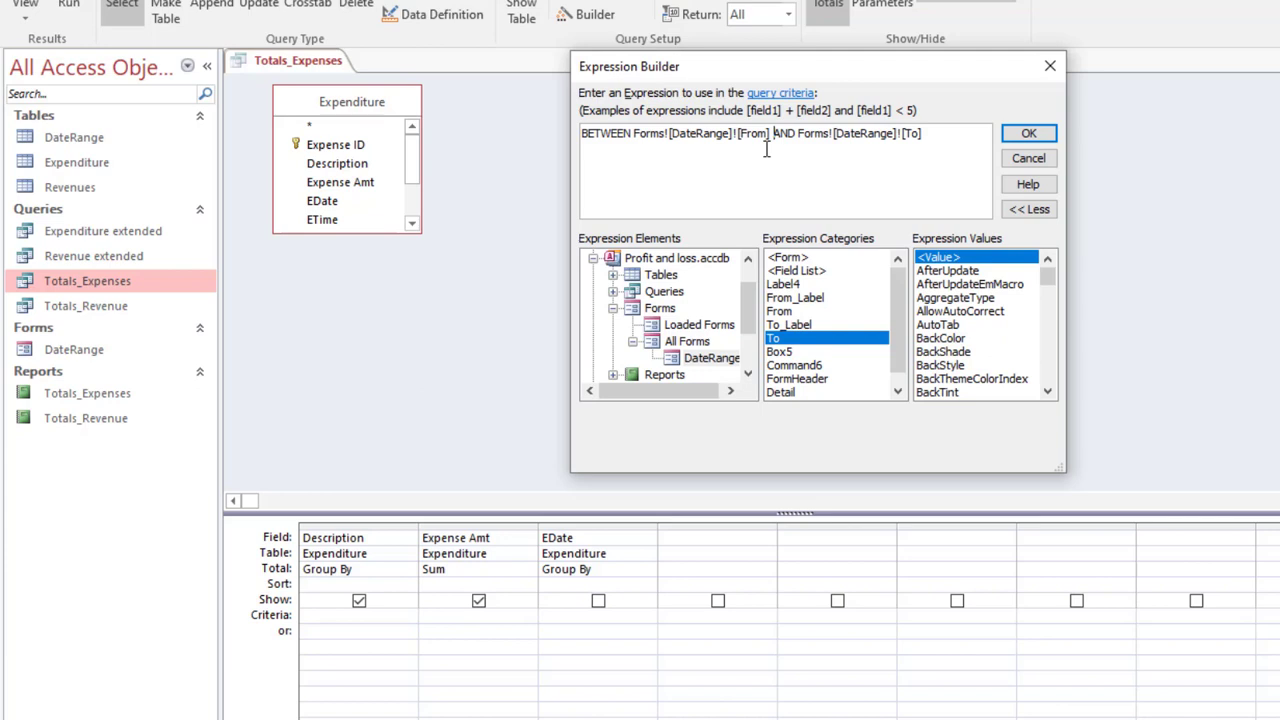
{"action": "left_click", "coordinate": [1032, 136]}
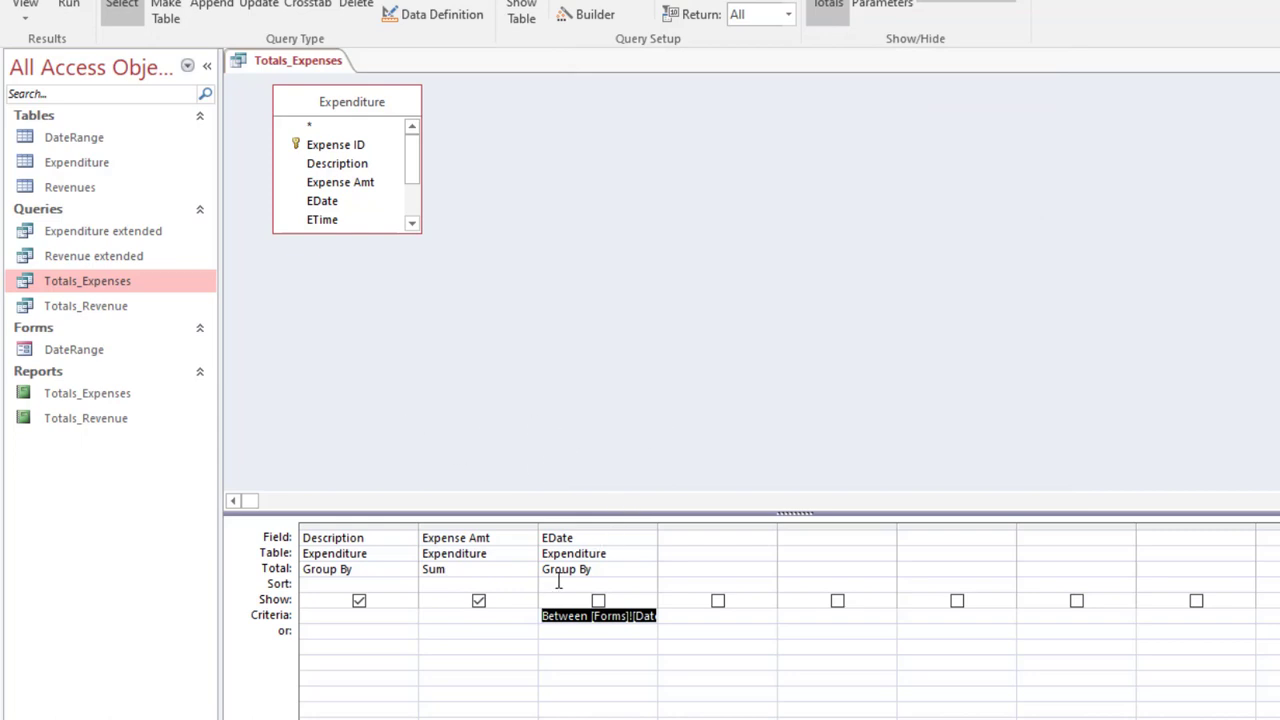
Change the Total setting of the EDate column to Where
{"action": "left_click_drag", "start_coordinate": [596, 573], "coordinate": [537, 573]}
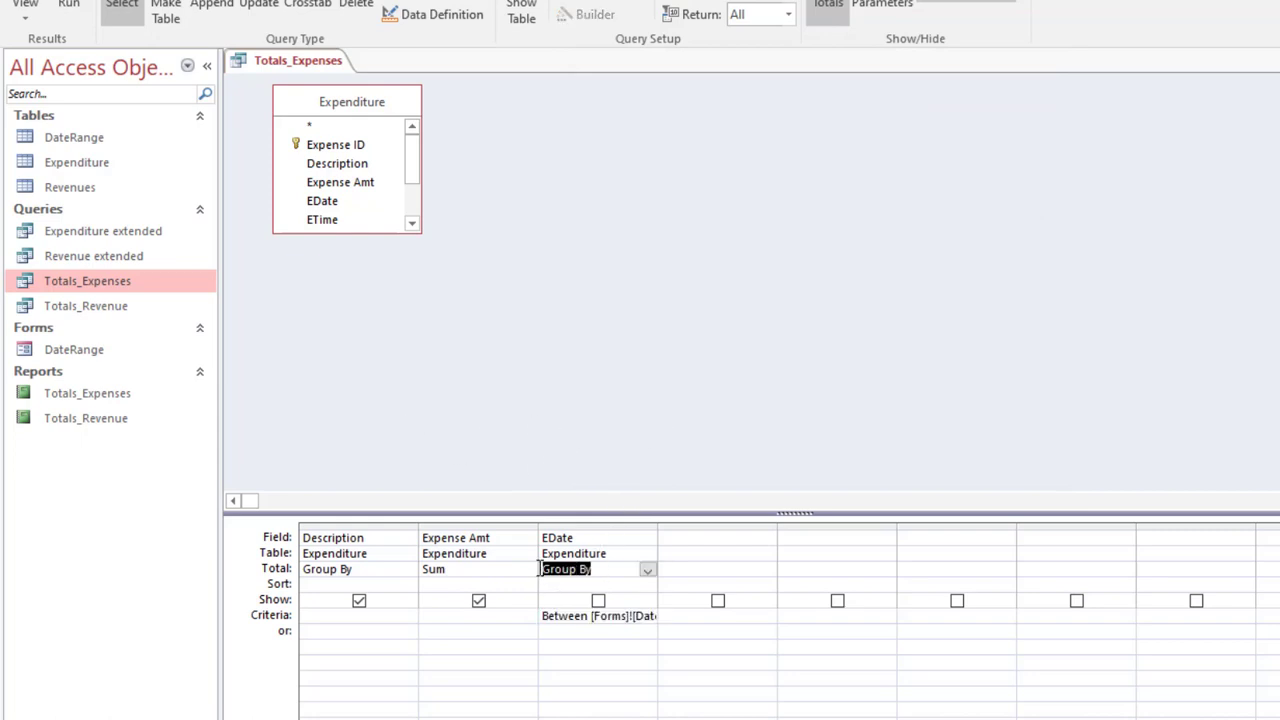
{"action": "type", "text": "WH"}
{"action": "key", "text": "BackSpace"}
{"action": "key", "text": "BackSpace"}
{"action": "key", "text": "BackSpace"}
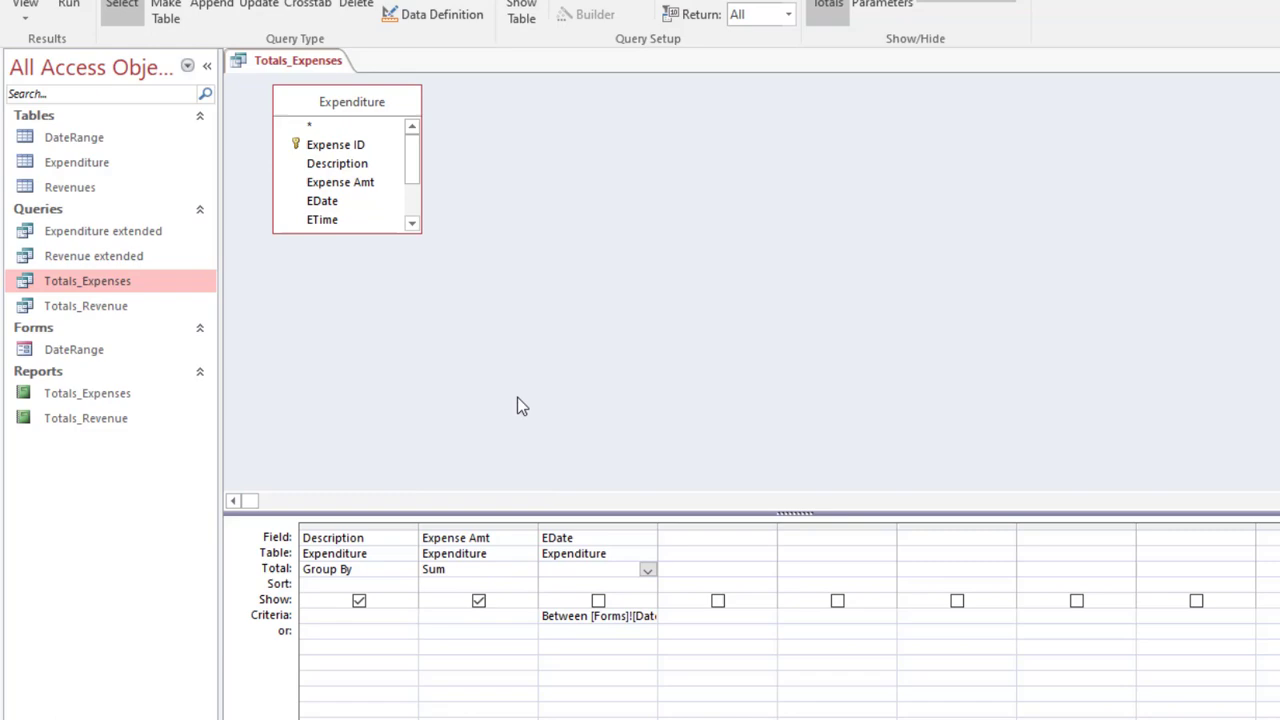
{"action": "type", "text": "Where"}
Save and close the Totals_Expenses query
{"action": "right_click", "coordinate": [258, 62]}
{"action": "left_click", "coordinate": [286, 66]}
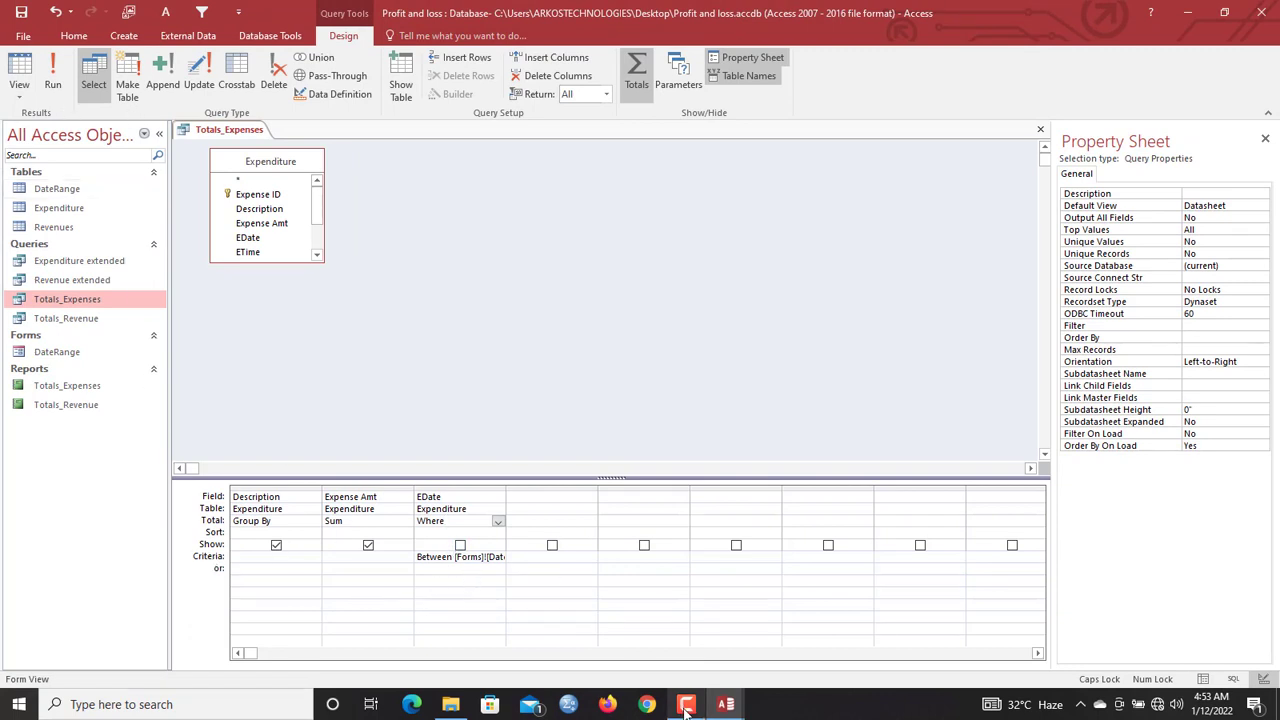
{"action": "right_click", "coordinate": [228, 132]}
{"action": "key", "text": "Escape"}
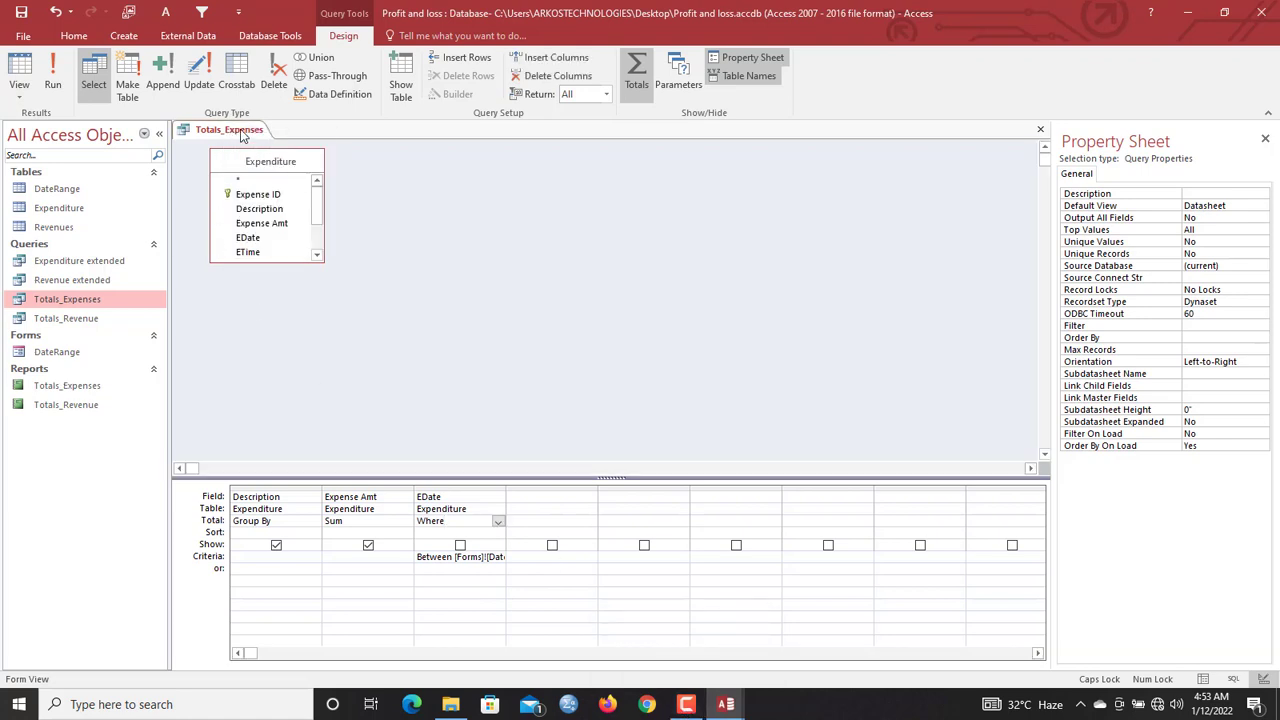
{"action": "right_click", "coordinate": [252, 130]}
{"action": "left_click", "coordinate": [298, 157]}
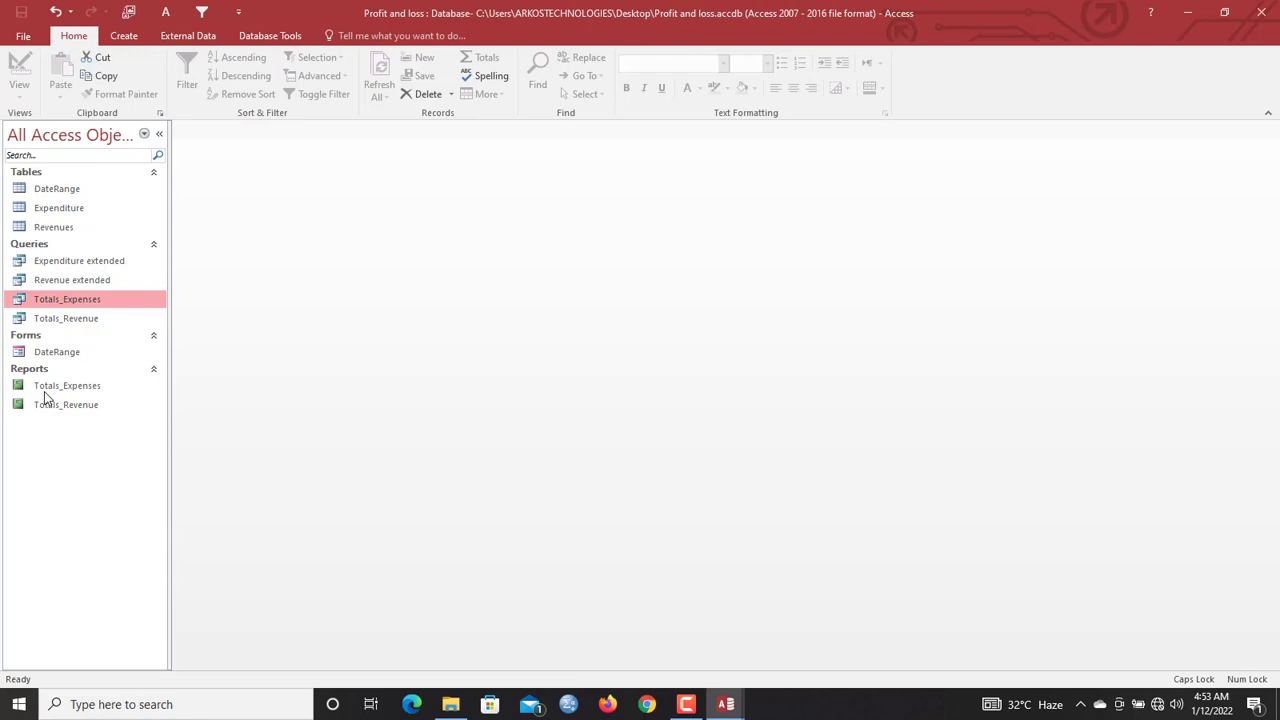
Open the Totals_Revenue query in Design View and add the RDate field, excluding it from the displayed output
{"action": "left_click", "coordinate": [86, 318]}
{"action": "right_click", "coordinate": [87, 320]}
{"action": "left_click", "coordinate": [145, 352]}
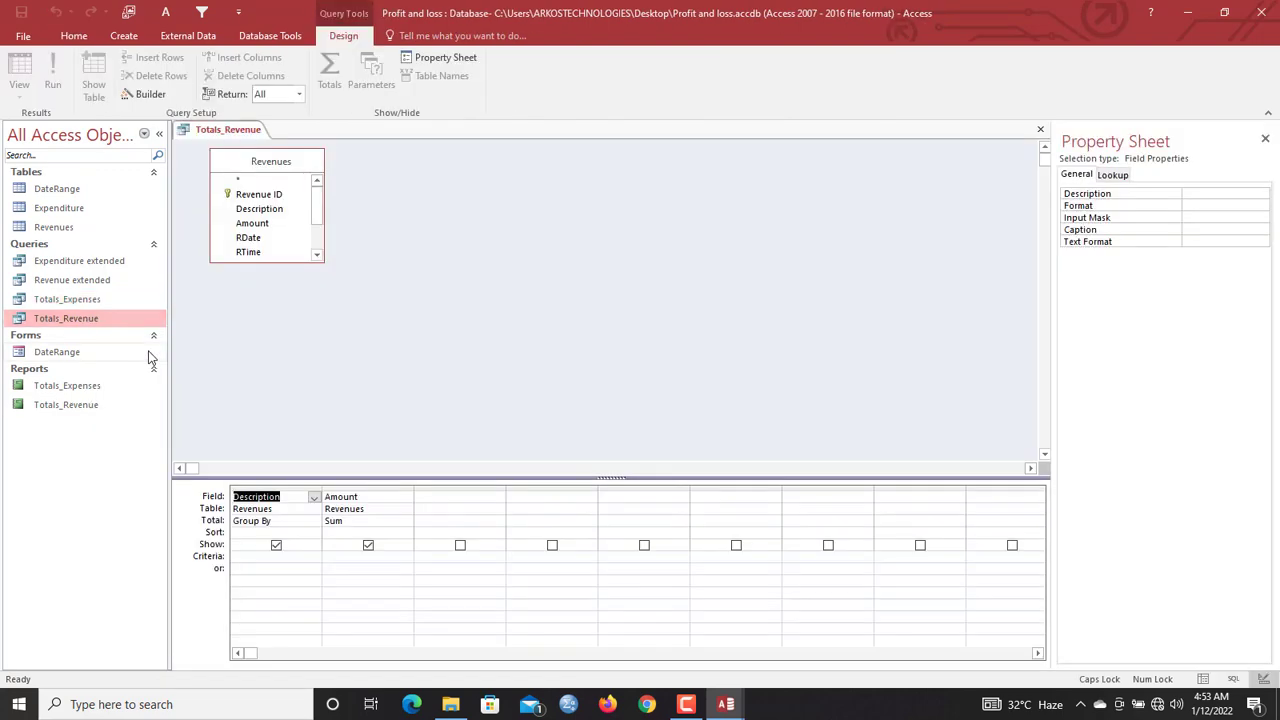
{"action": "double_click", "coordinate": [245, 238]}
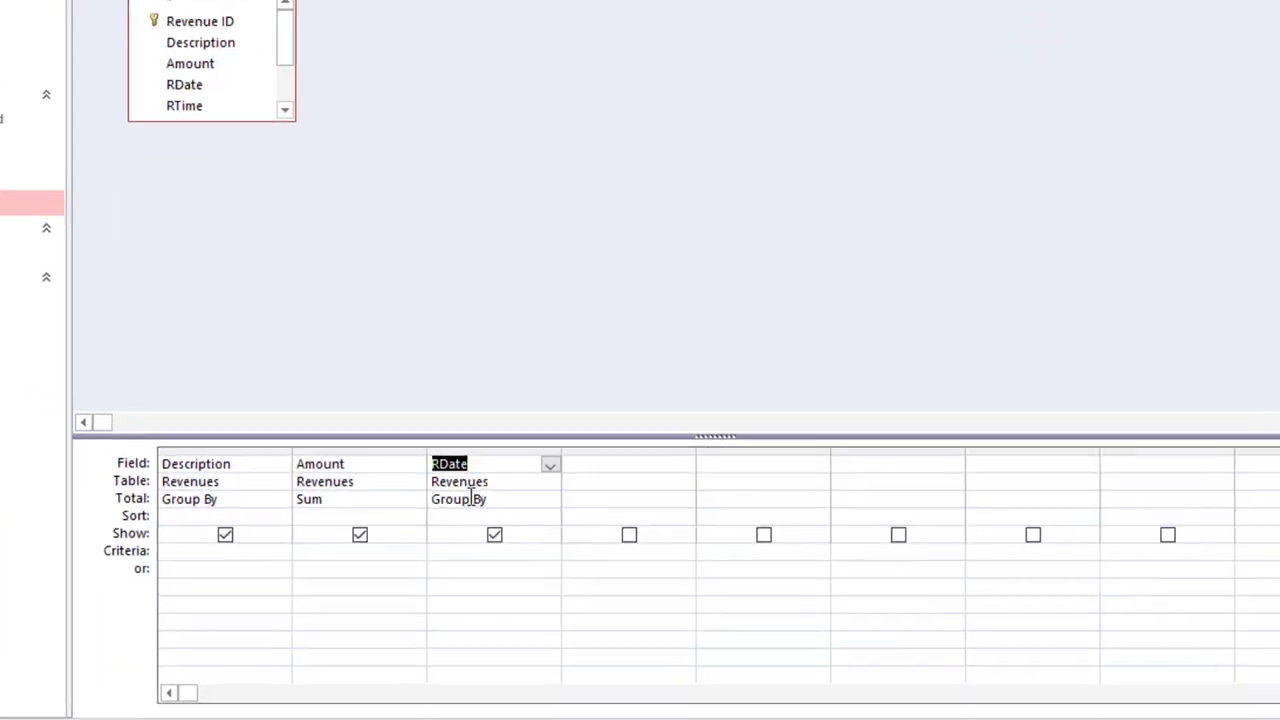
{"action": "left_click", "coordinate": [499, 538]}
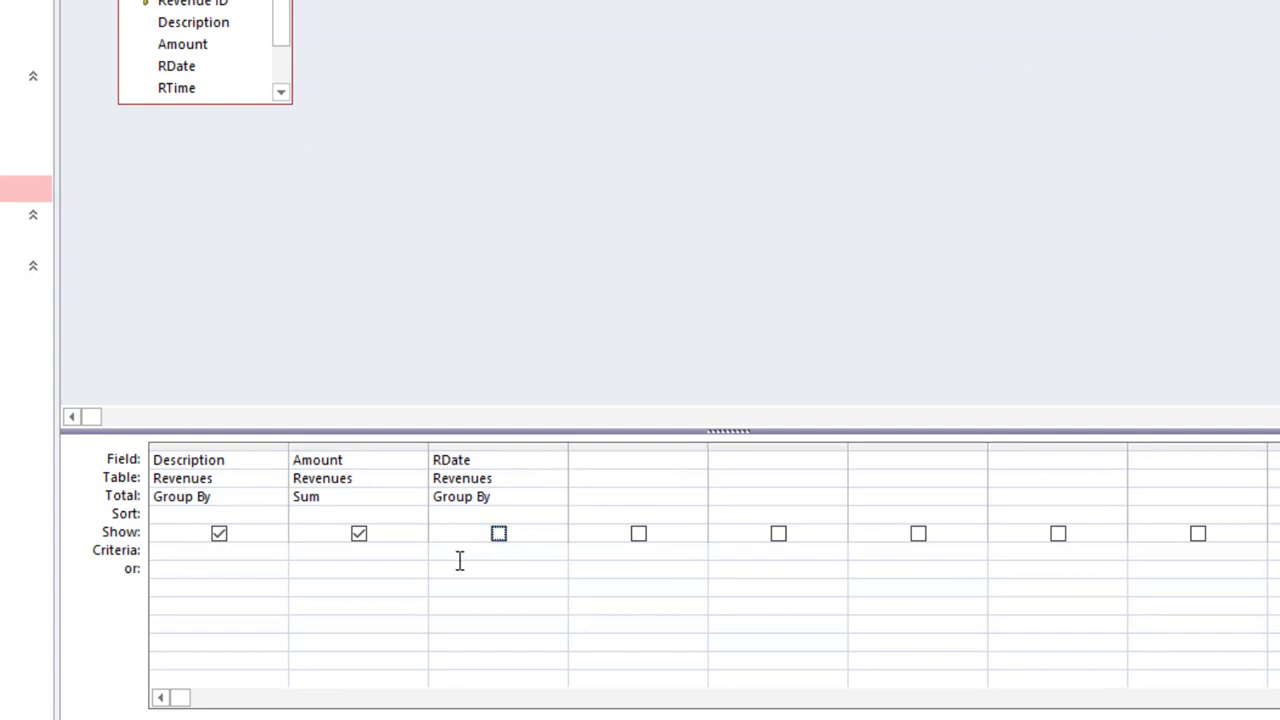
Set RDate's criteria to Between [Forms]![DateRange]![From] And [Forms]![DateRange]![To] and its Total setting to Where
{"action": "left_click", "coordinate": [463, 550]}
{"action": "type", "text": "Between [Forms]![DateRange]![From] And [Forms]![DateRange]![To]"}
{"action": "left_click", "coordinate": [476, 497]}
{"action": "left_click_drag", "start_coordinate": [476, 497], "coordinate": [393, 491]}
{"action": "type", "text": "W"}
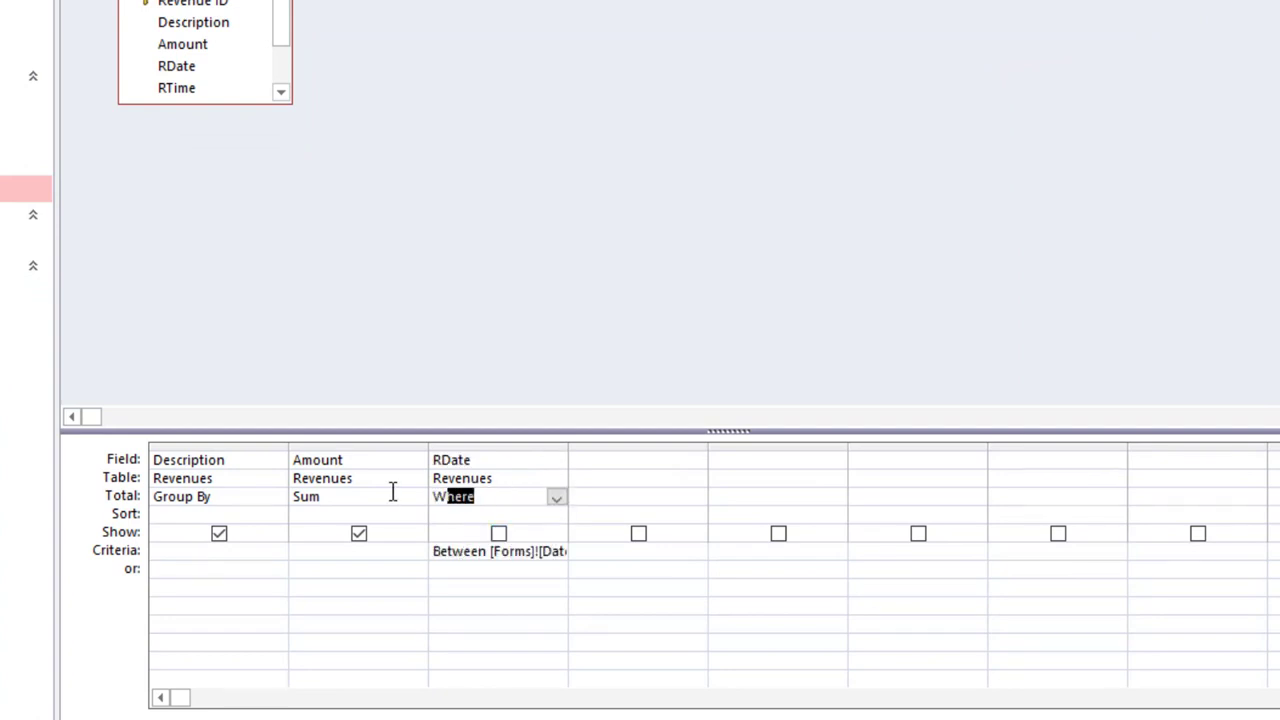
{"action": "left_click", "coordinate": [475, 627]}
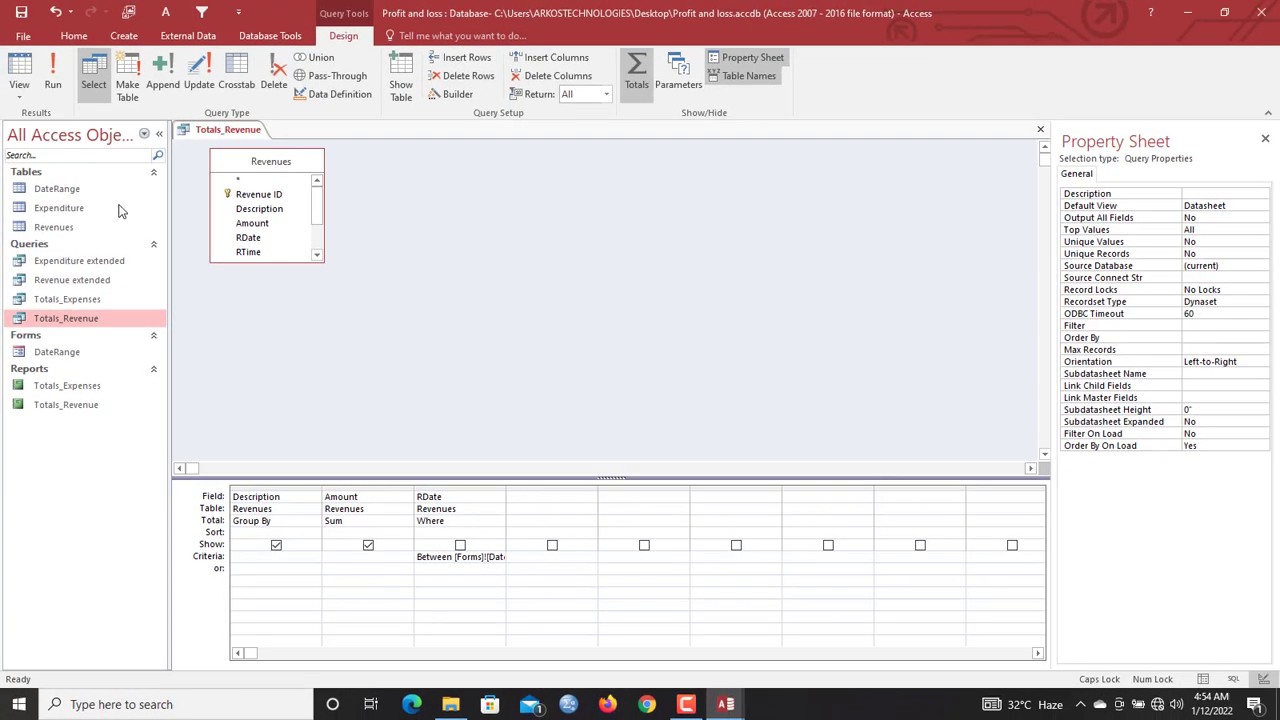
Close the Totals_Revenue query and open the Totals_Revenue report in Design View
{"action": "right_click", "coordinate": [192, 132]}
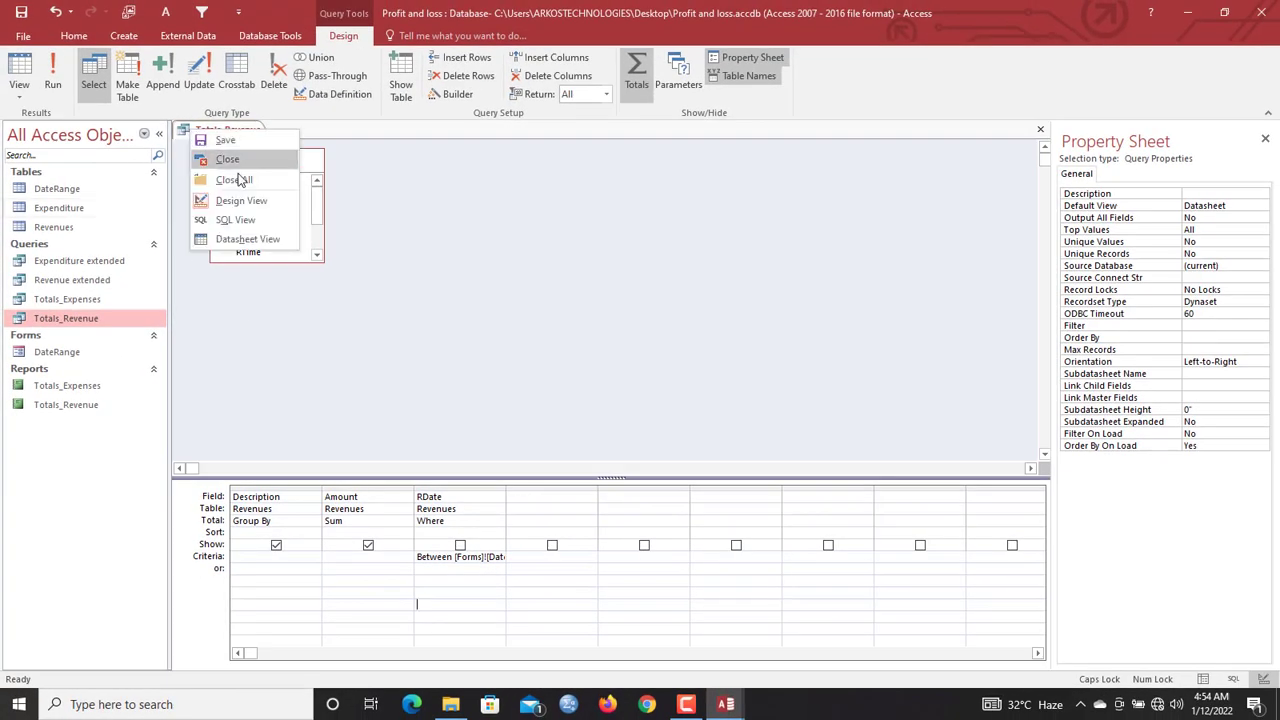
{"action": "left_click", "coordinate": [228, 157]}
{"action": "left_click", "coordinate": [72, 387]}
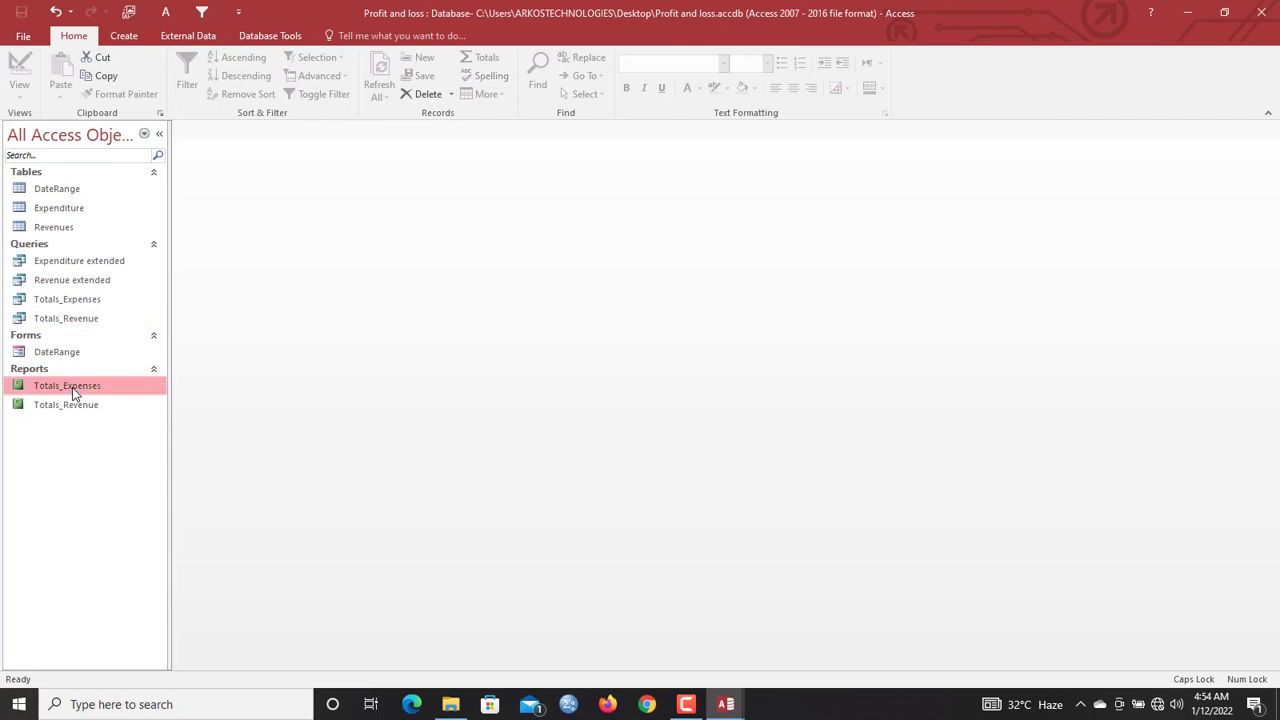
{"action": "left_click", "coordinate": [80, 410]}
{"action": "right_click", "coordinate": [82, 412]}
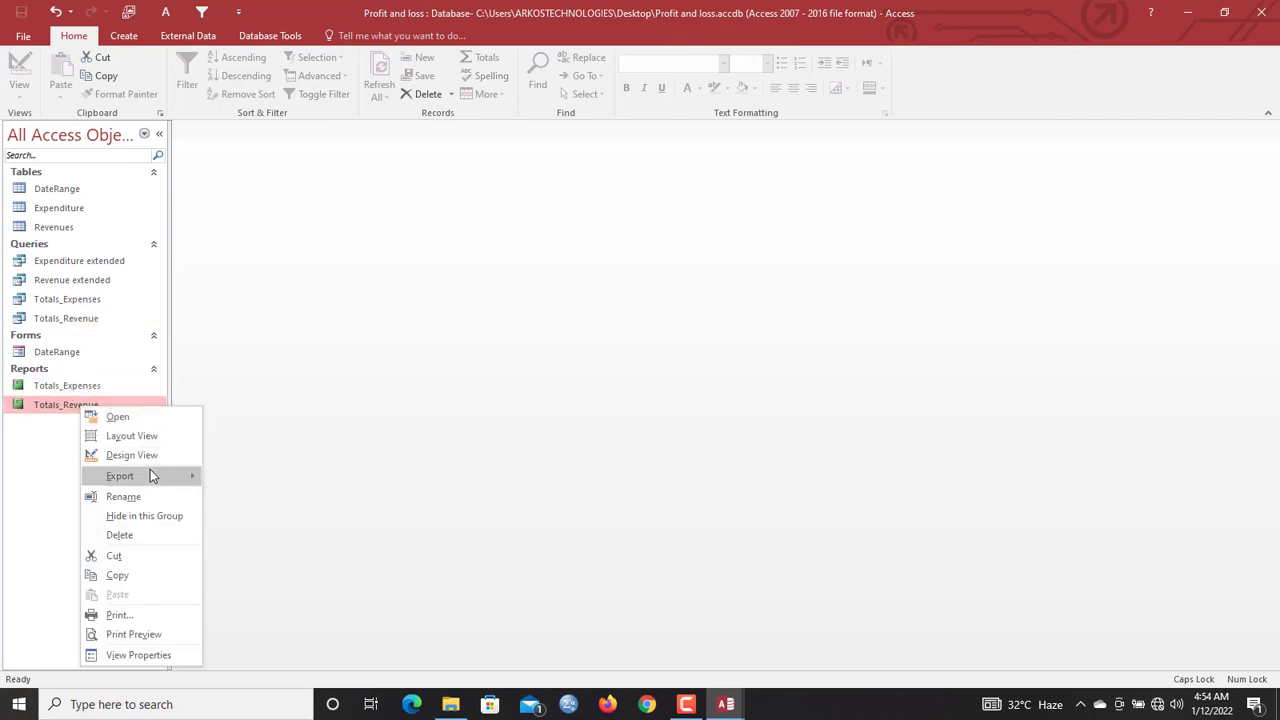
{"action": "left_click", "coordinate": [190, 456]}
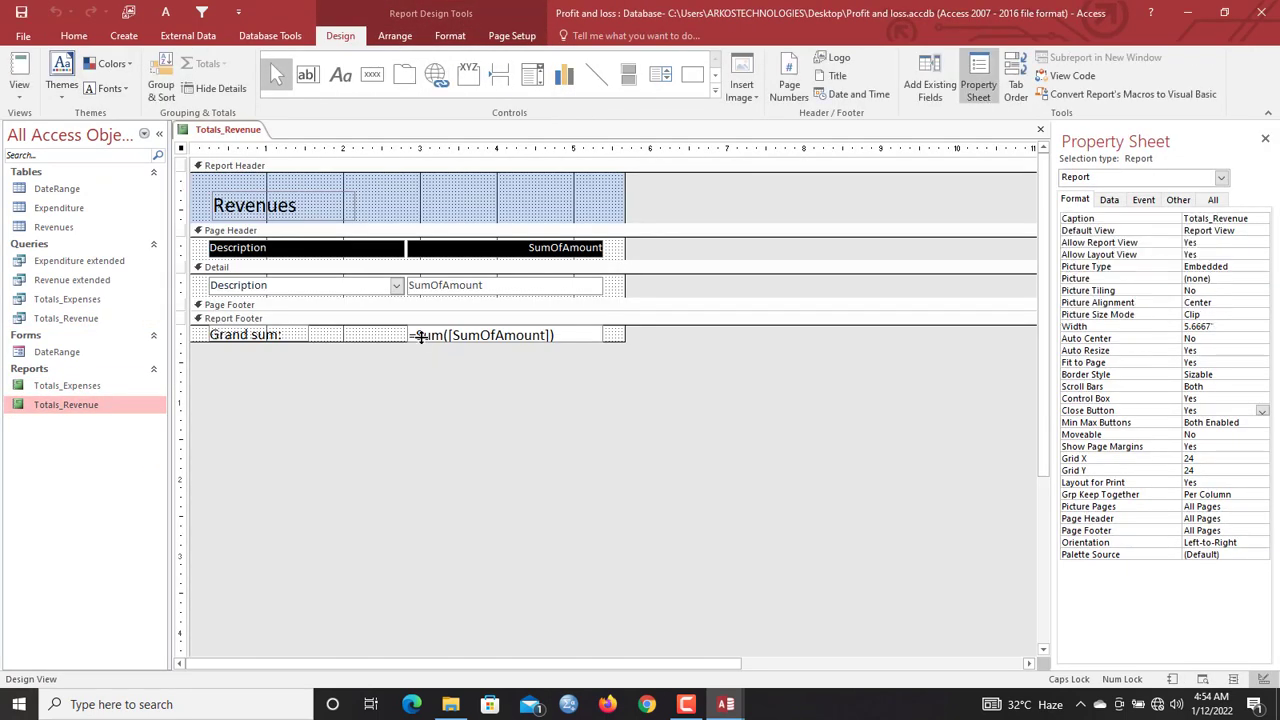
Enlarge the report footer to about 1.88 inches tall and draw a flat rectangle about 5.4 inches wide below the Grand sum row
{"action": "left_click_drag", "start_coordinate": [381, 340], "coordinate": [358, 468]}
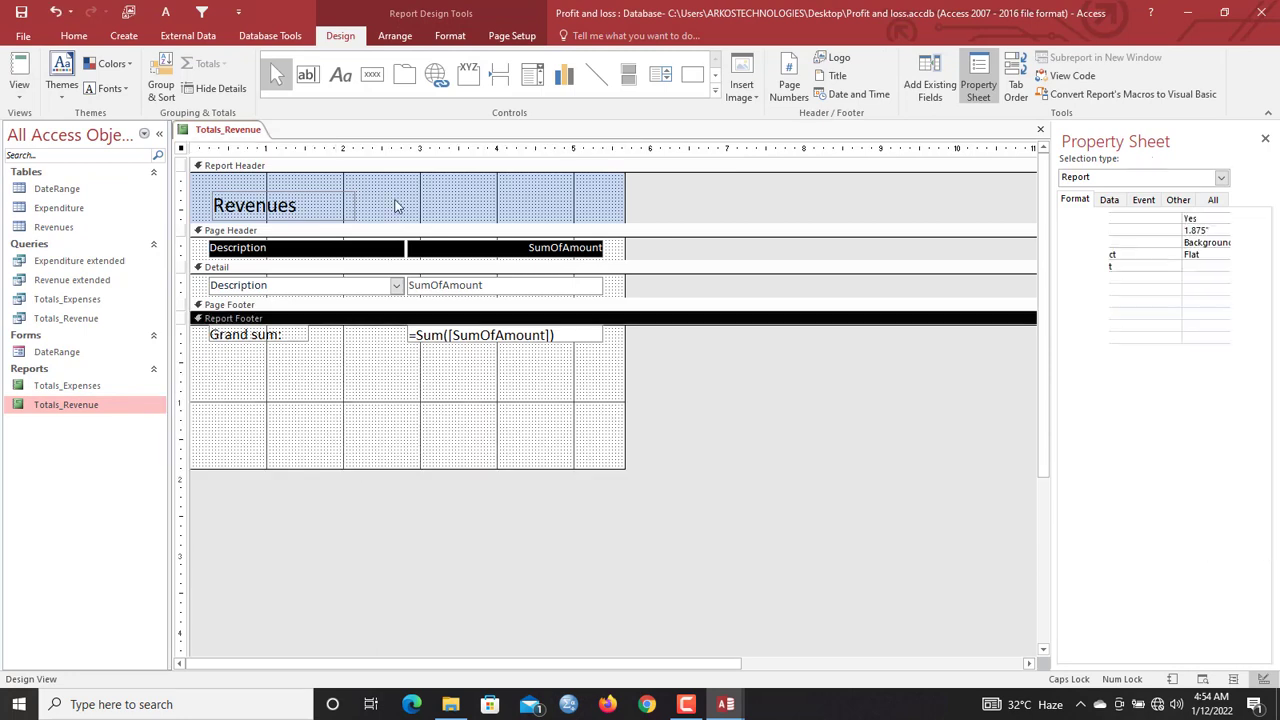
{"action": "left_click", "coordinate": [692, 75]}
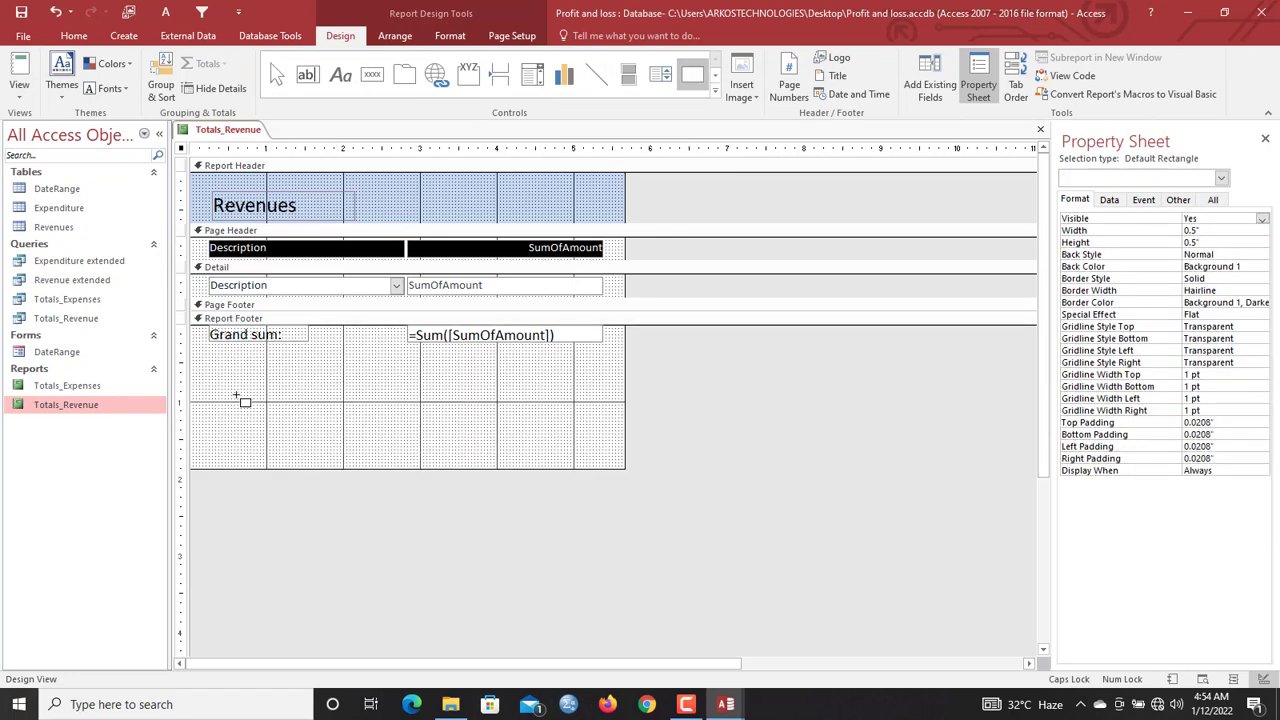
{"action": "mouse_move", "coordinate": [206, 342]}
{"action": "left_mouse_down"}
{"action": "mouse_move", "coordinate": [597, 369]}
{"action": "mouse_move", "coordinate": [615, 344]}
{"action": "left_mouse_up"}
{"action": "key", "text": "Down"}
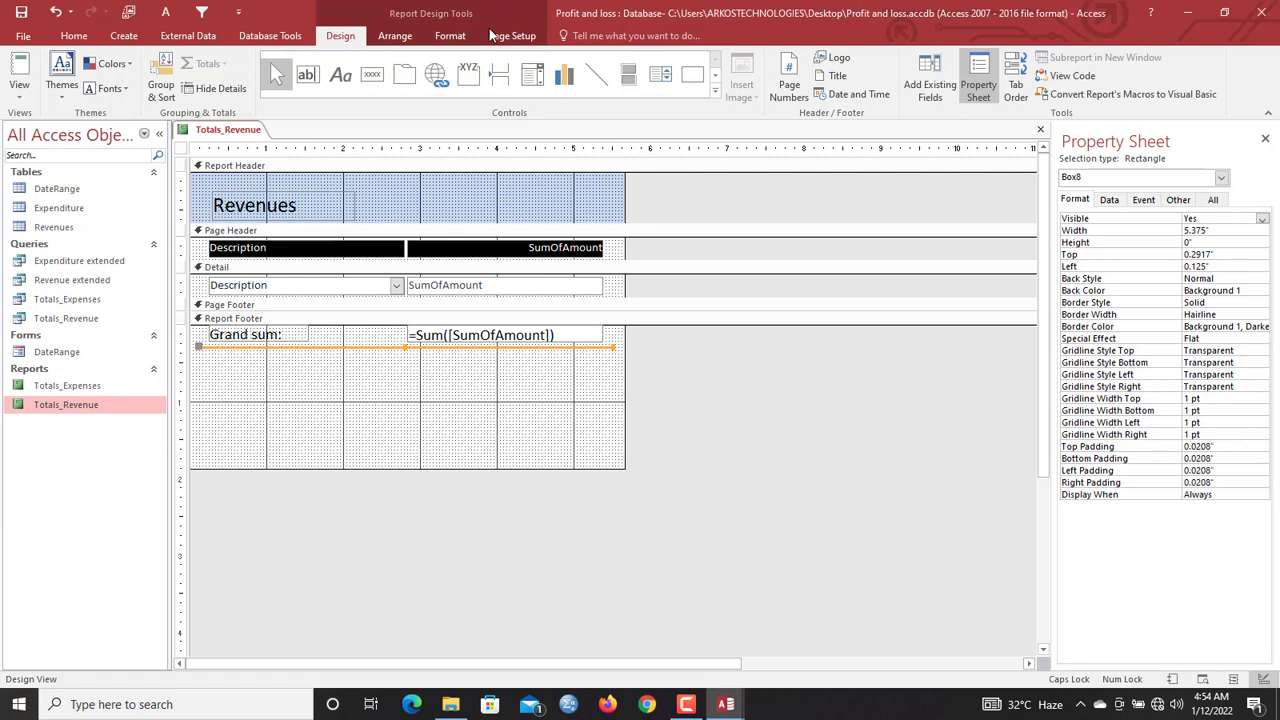
Change the fill colour of the flat rectangle in the report footer
{"action": "left_click", "coordinate": [450, 35]}
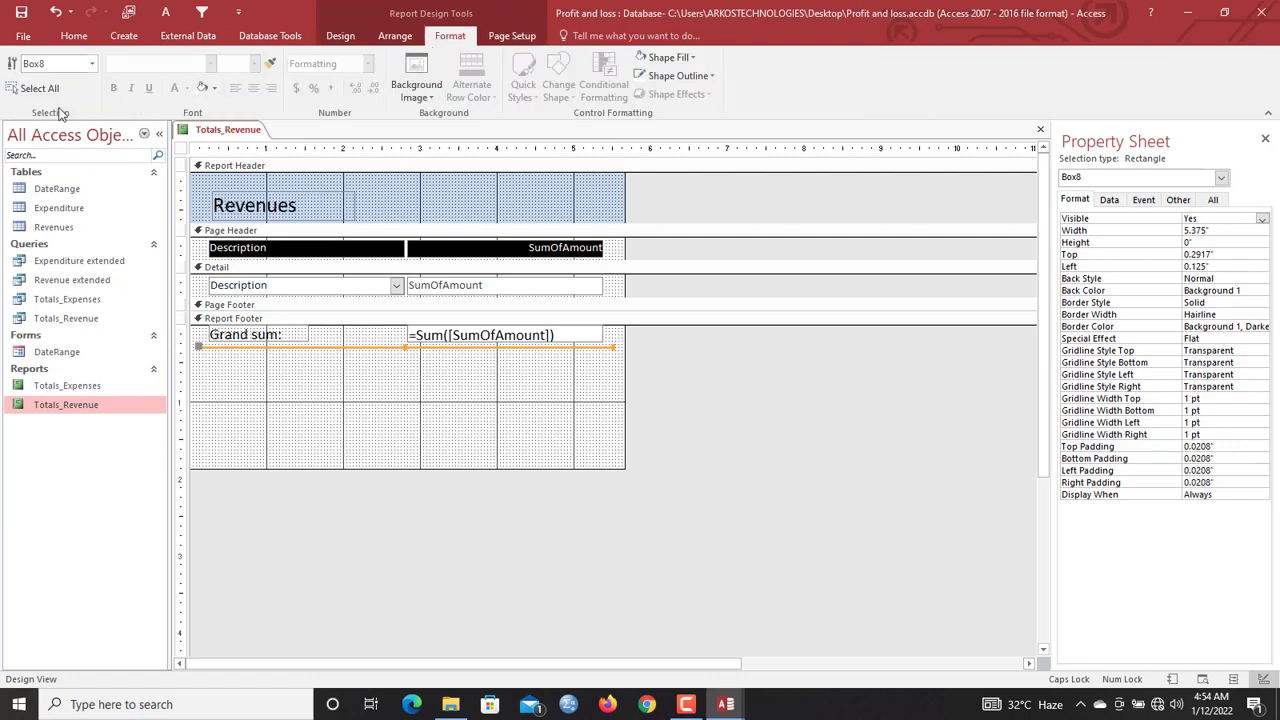
{"action": "left_click", "coordinate": [213, 88]}
{"action": "left_click", "coordinate": [213, 148]}
{"action": "left_click", "coordinate": [310, 408]}
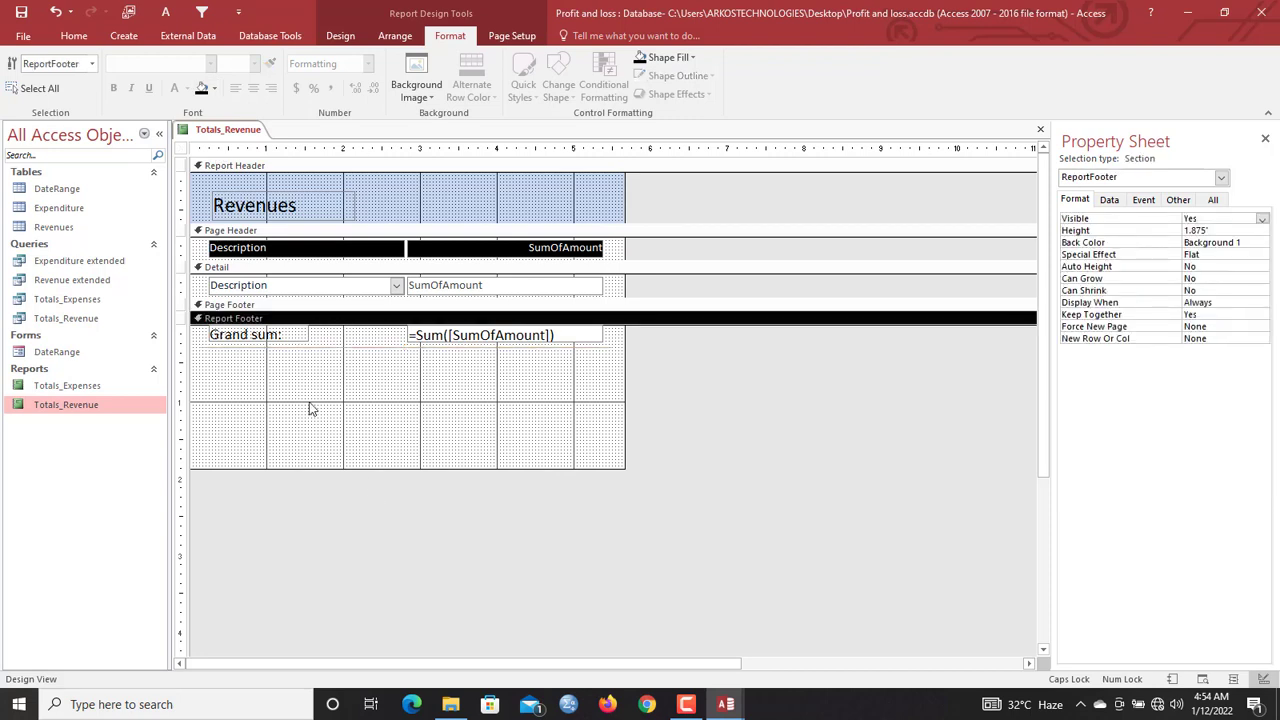
Insert the Totals_Expenses report as a subreport in the report footer and delete its attached label
{"action": "left_click", "coordinate": [70, 385]}
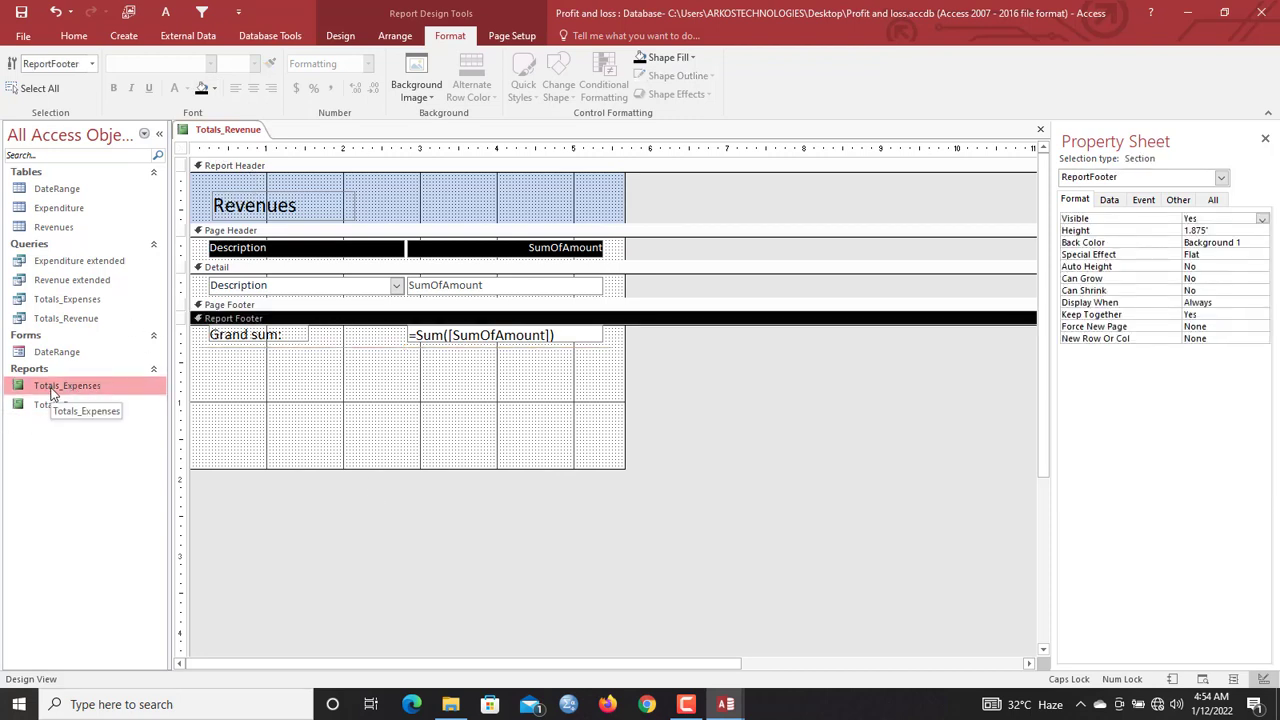
{"action": "left_click_drag", "start_coordinate": [52, 387], "coordinate": [263, 371]}
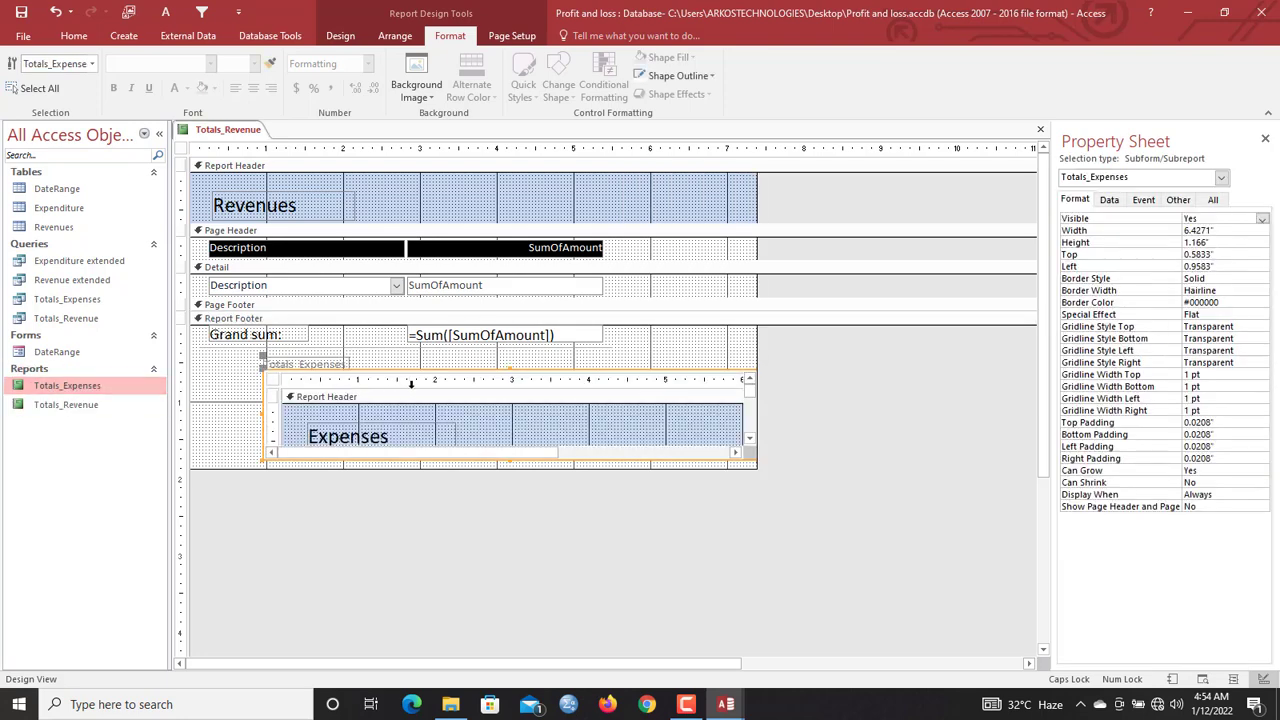
{"action": "left_click", "coordinate": [295, 360]}
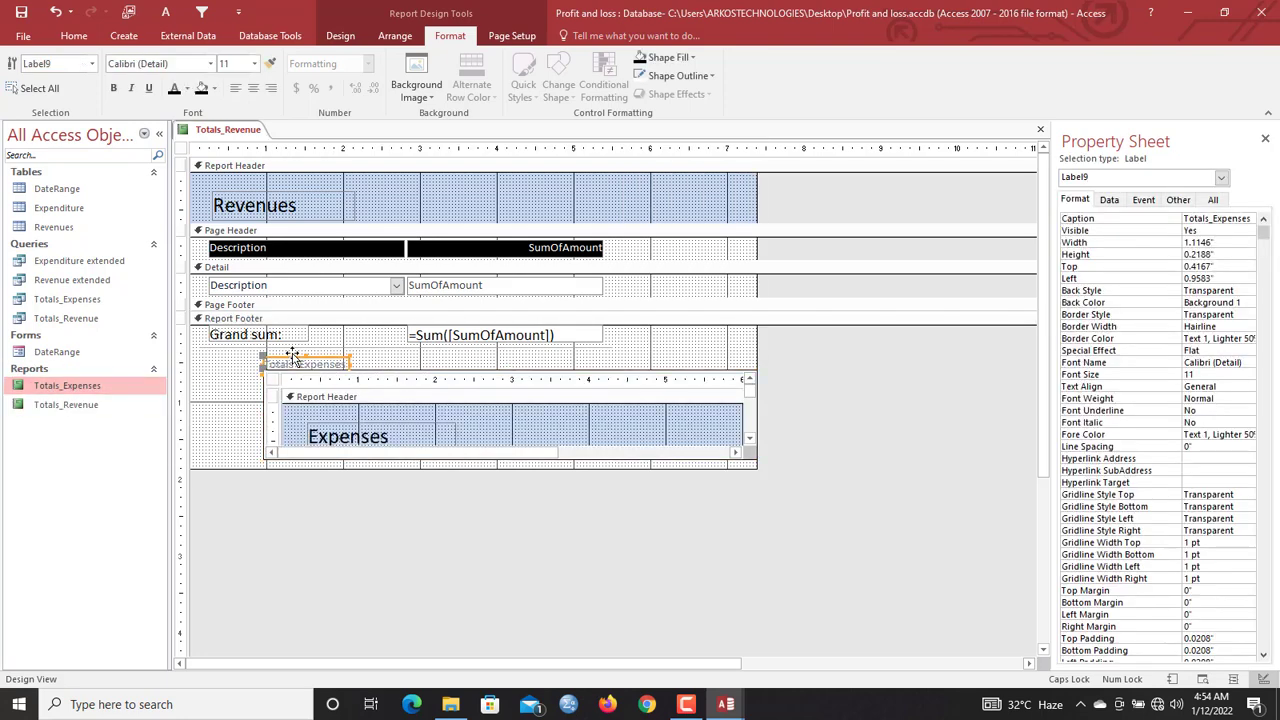
{"action": "key", "text": "Delete"}
Move the Totals_Expenses subreport directly below the Grand sum row and narrow it to about 5.08 inches, trimming the report width to suit
{"action": "left_click", "coordinate": [302, 369]}
{"action": "left_click_drag", "start_coordinate": [302, 369], "coordinate": [242, 354]}
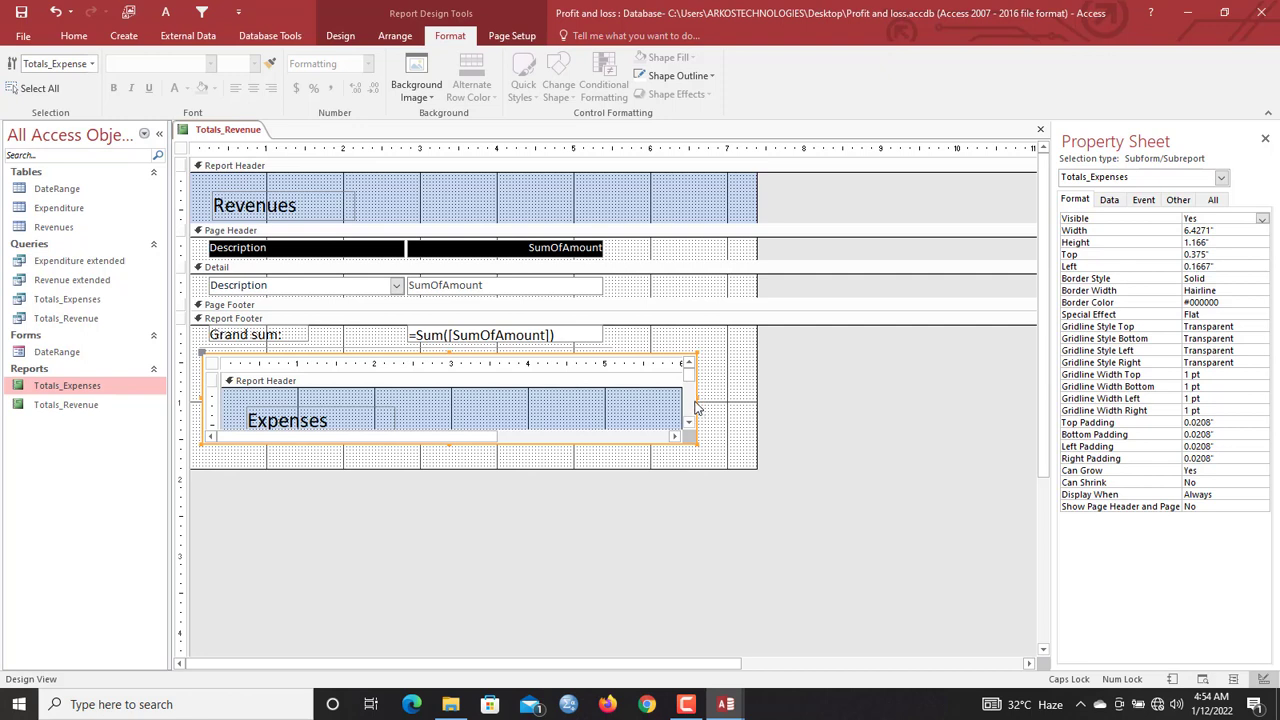
{"action": "left_click_drag", "start_coordinate": [697, 398], "coordinate": [594, 400]}
{"action": "left_click_drag", "start_coordinate": [754, 249], "coordinate": [615, 326]}
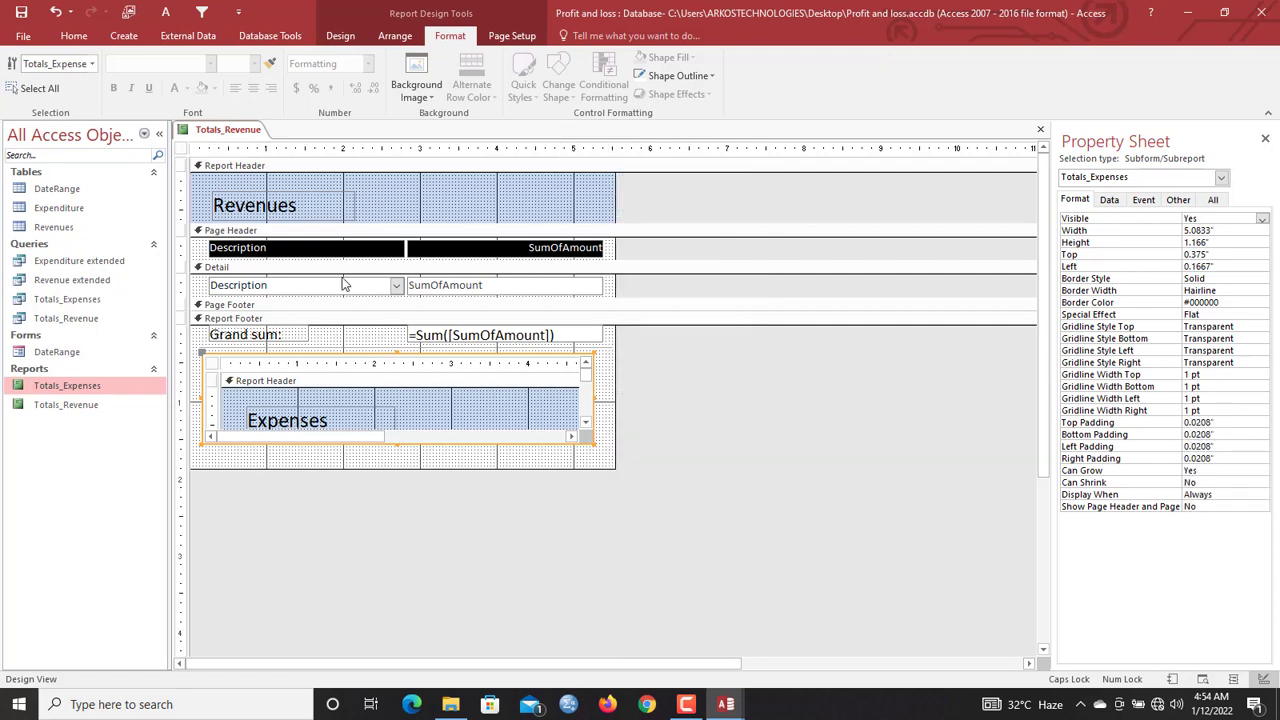
Set the outline of the Totals_Expenses subreport to transparent
{"action": "left_click", "coordinate": [435, 188]}
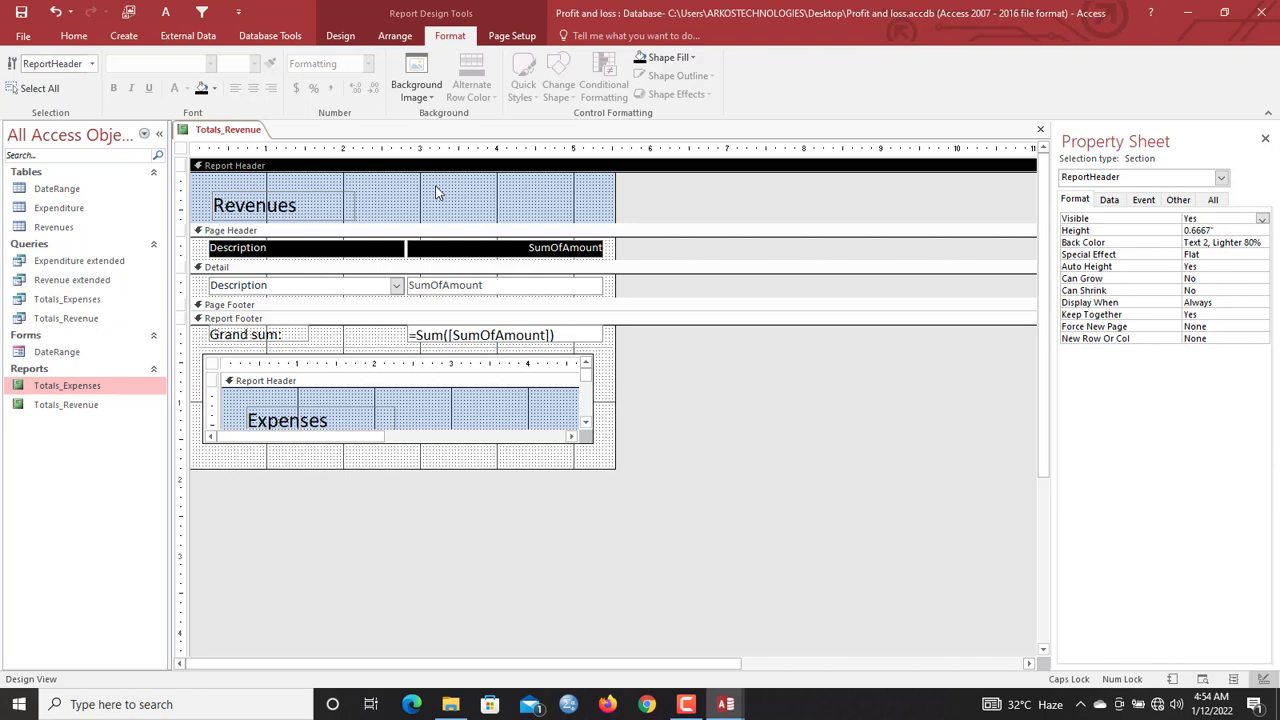
{"action": "left_click", "coordinate": [400, 372]}
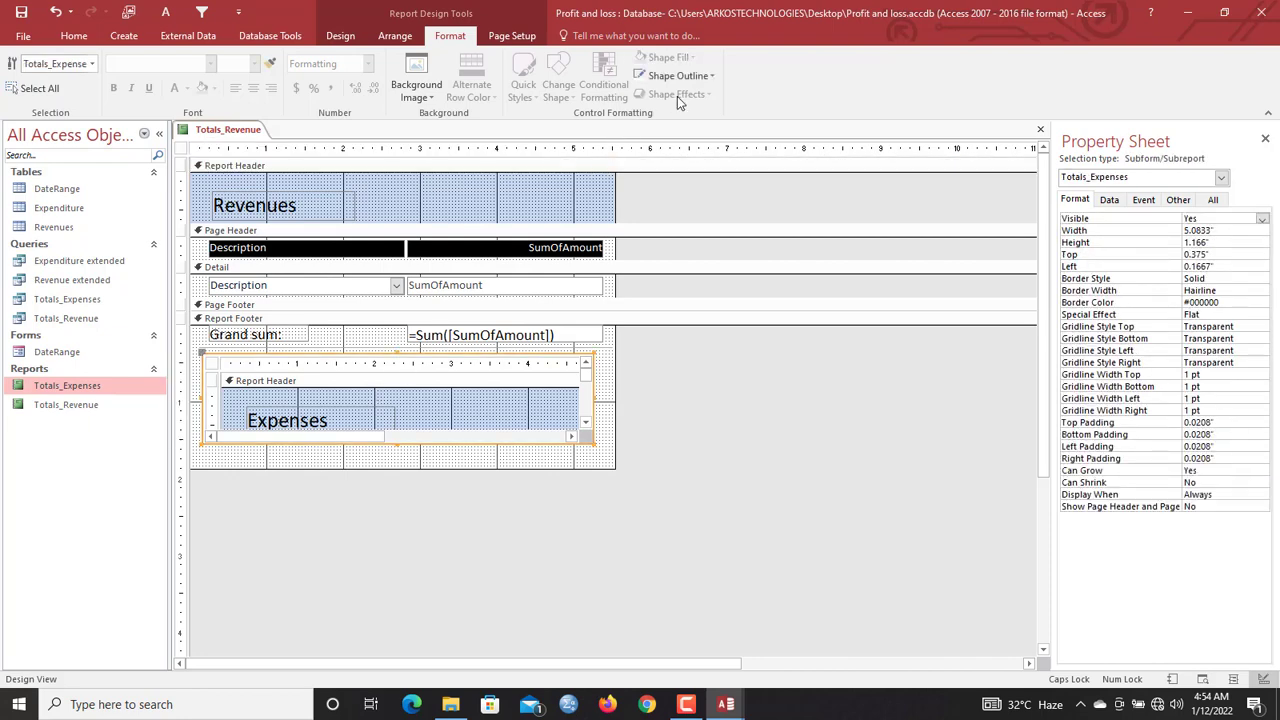
{"action": "left_click", "coordinate": [697, 77]}
{"action": "left_click", "coordinate": [685, 348]}
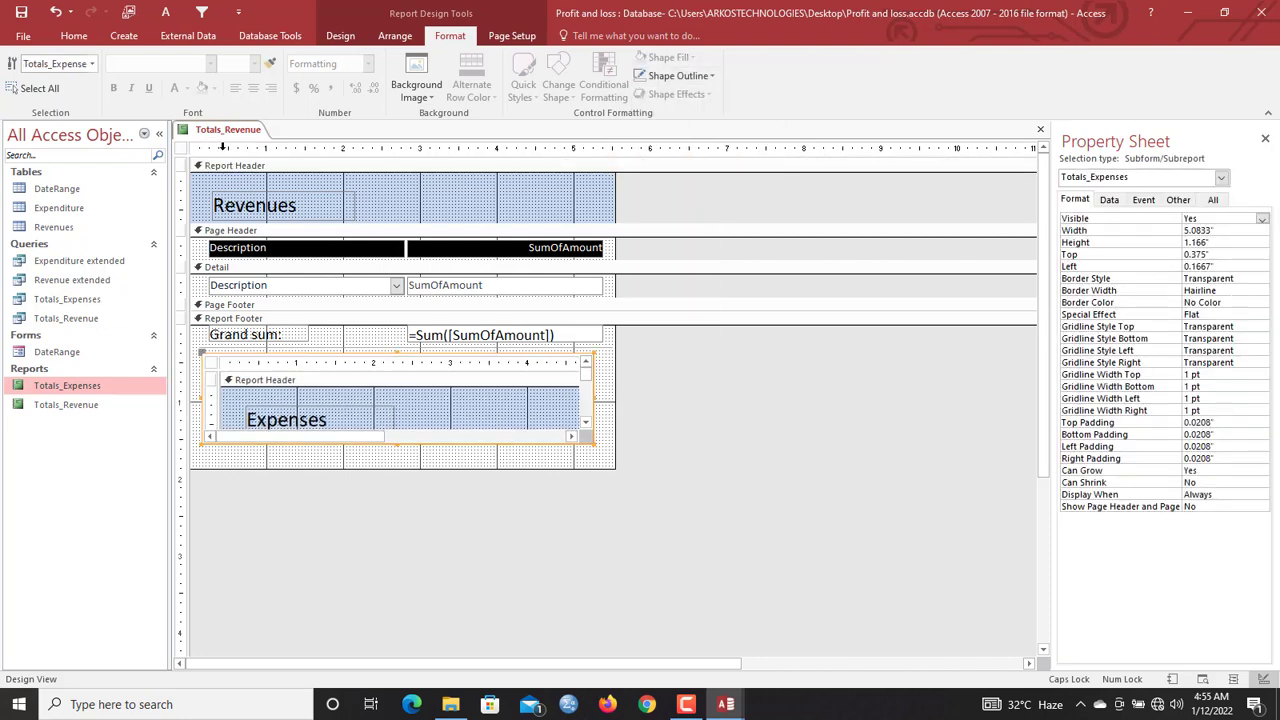
{"action": "left_click", "coordinate": [463, 202]}
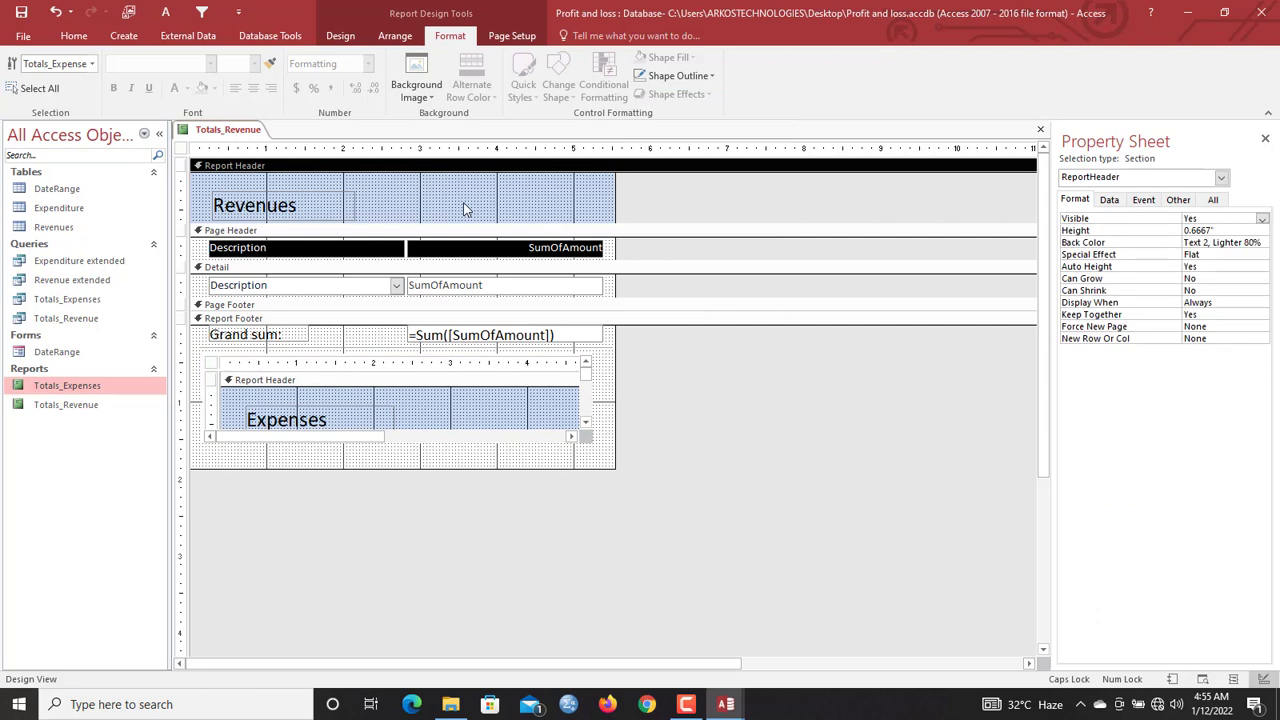
Add a text box about 1.42 inches wide to the report header, beside the Revenues title
{"action": "left_click", "coordinate": [340, 36]}
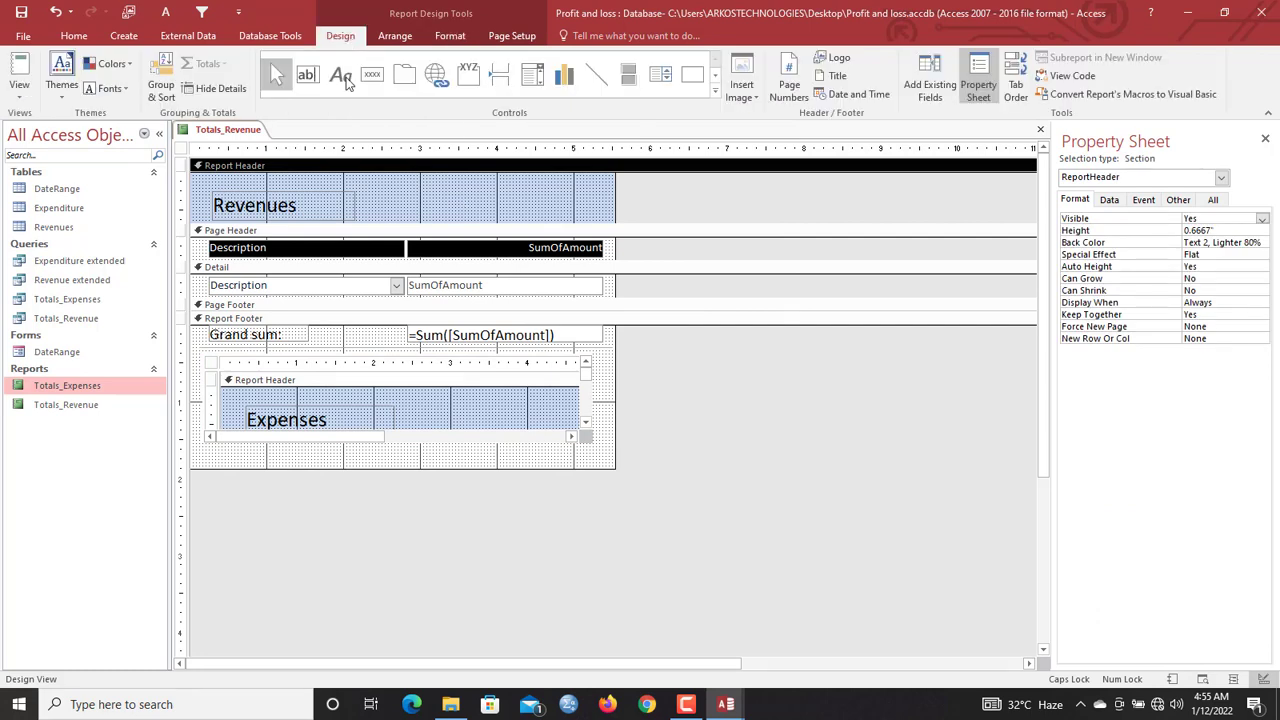
{"action": "left_click", "coordinate": [308, 77]}
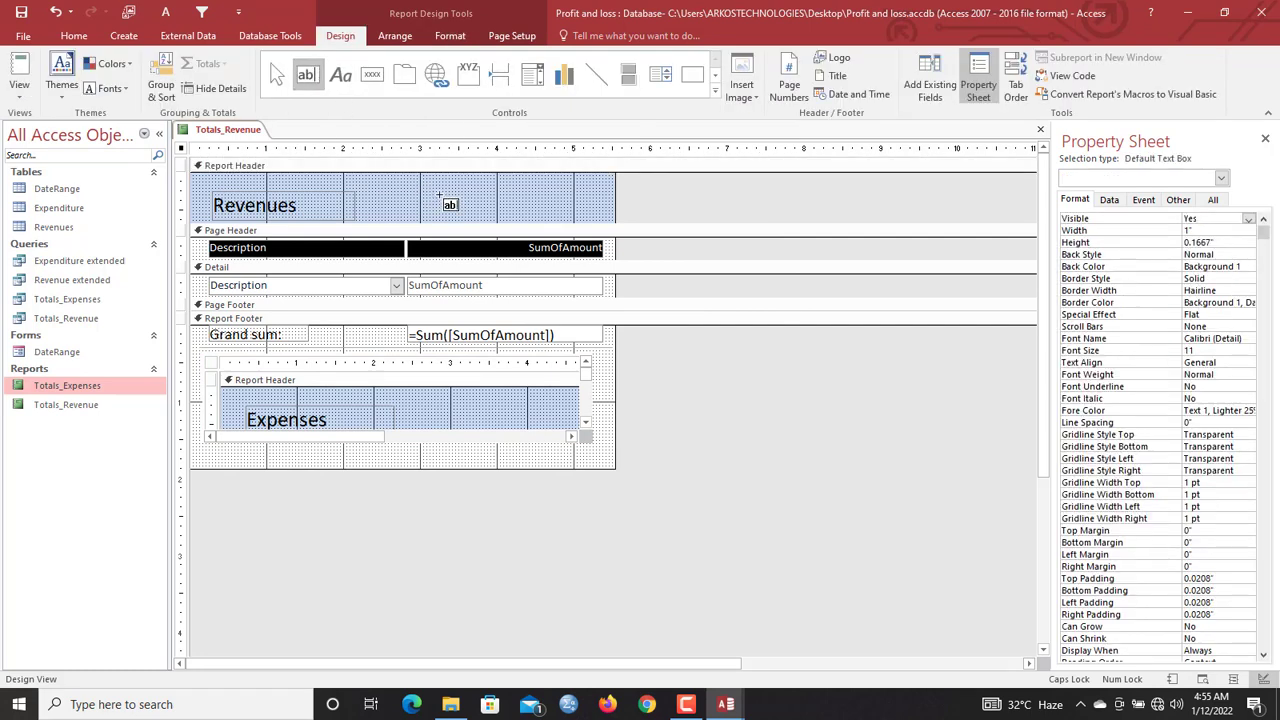
{"action": "left_click_drag", "start_coordinate": [443, 190], "coordinate": [551, 204]}
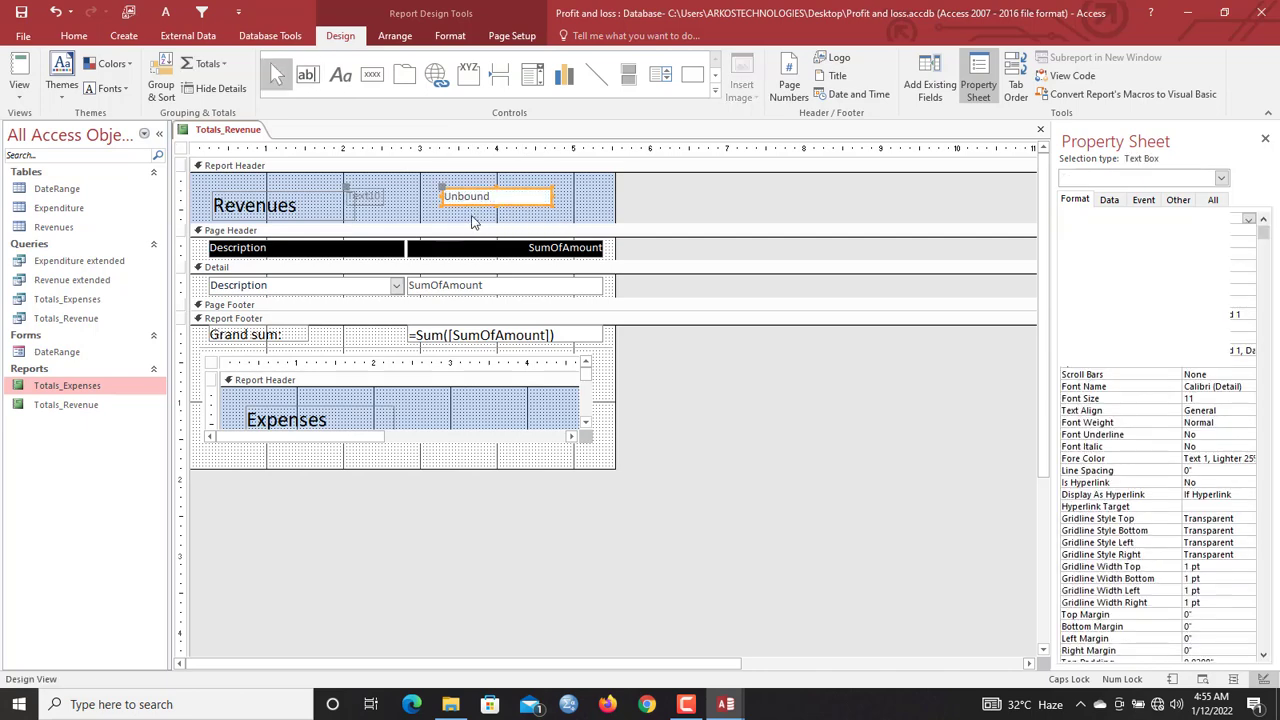
Change the caption of the new text box's label to "Net:"
{"action": "left_click", "coordinate": [365, 195]}
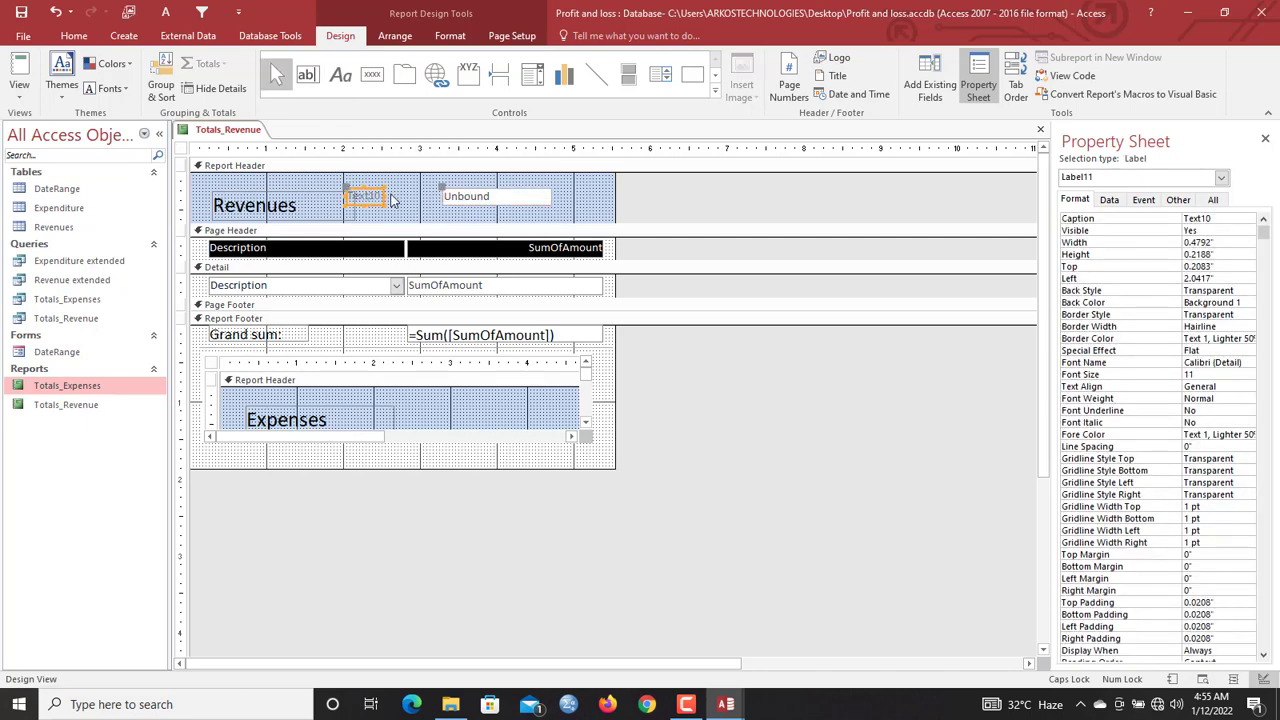
{"action": "double_click", "coordinate": [374, 198]}
{"action": "type", "text": "b"}
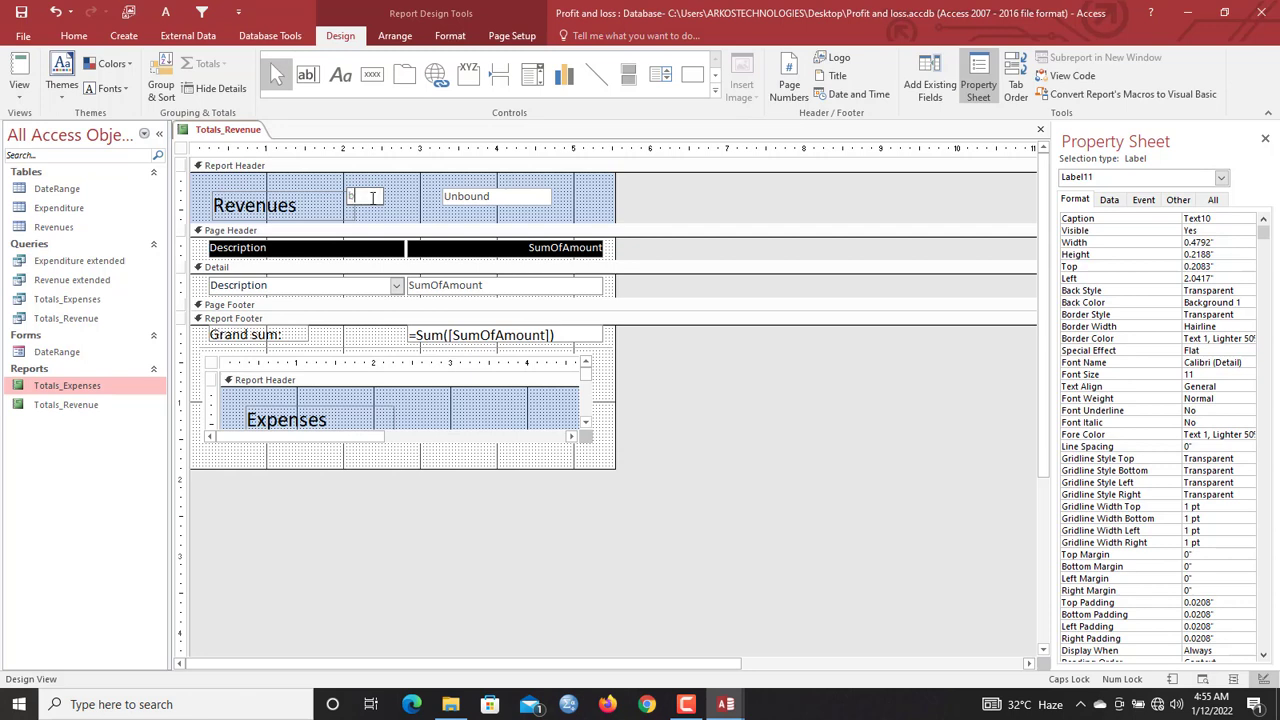
{"action": "key", "text": "BackSpace"}
{"action": "key", "text": "BackSpace"}
{"action": "key", "text": "BackSpace"}
{"action": "type", "text": "N"}
{"action": "key", "text": "Caps_Lock"}
{"action": "type", "text": "ew Incom"}
{"action": "left_click", "coordinate": [435, 201]}
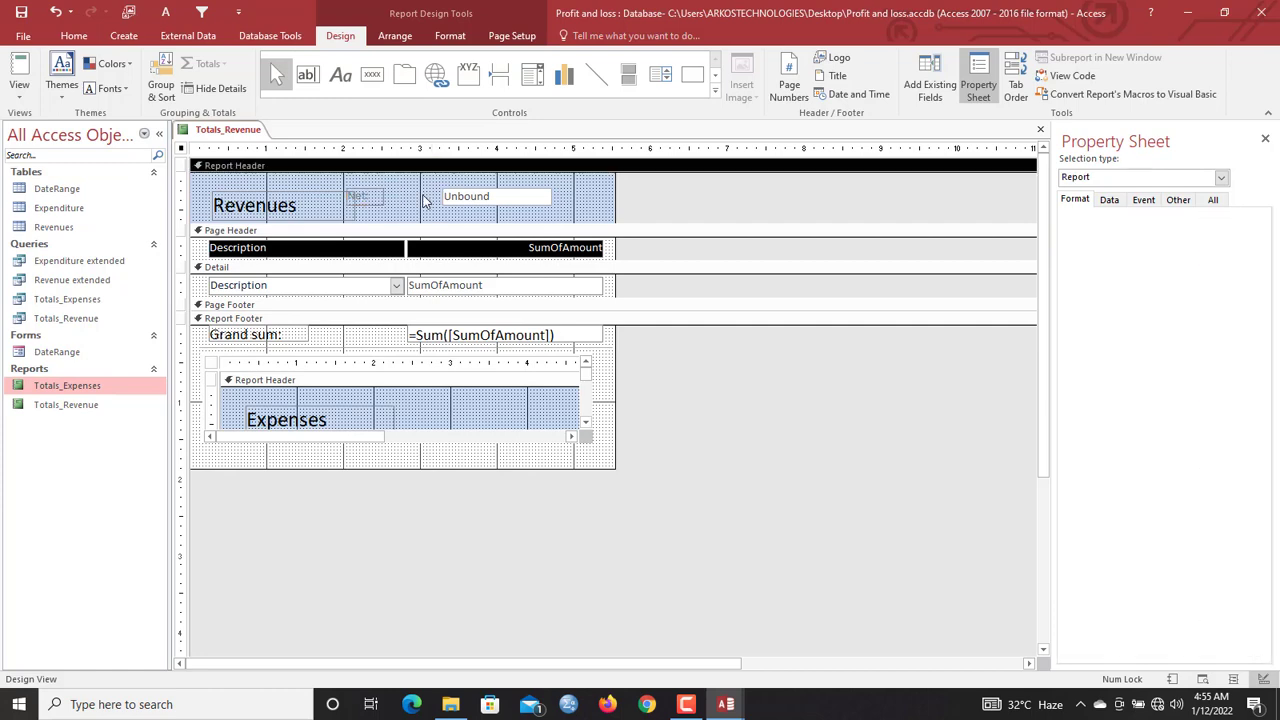
Move the Net: label closer to its text box and shift both controls right and down to line up with the Revenues title
{"action": "left_click", "coordinate": [362, 194]}
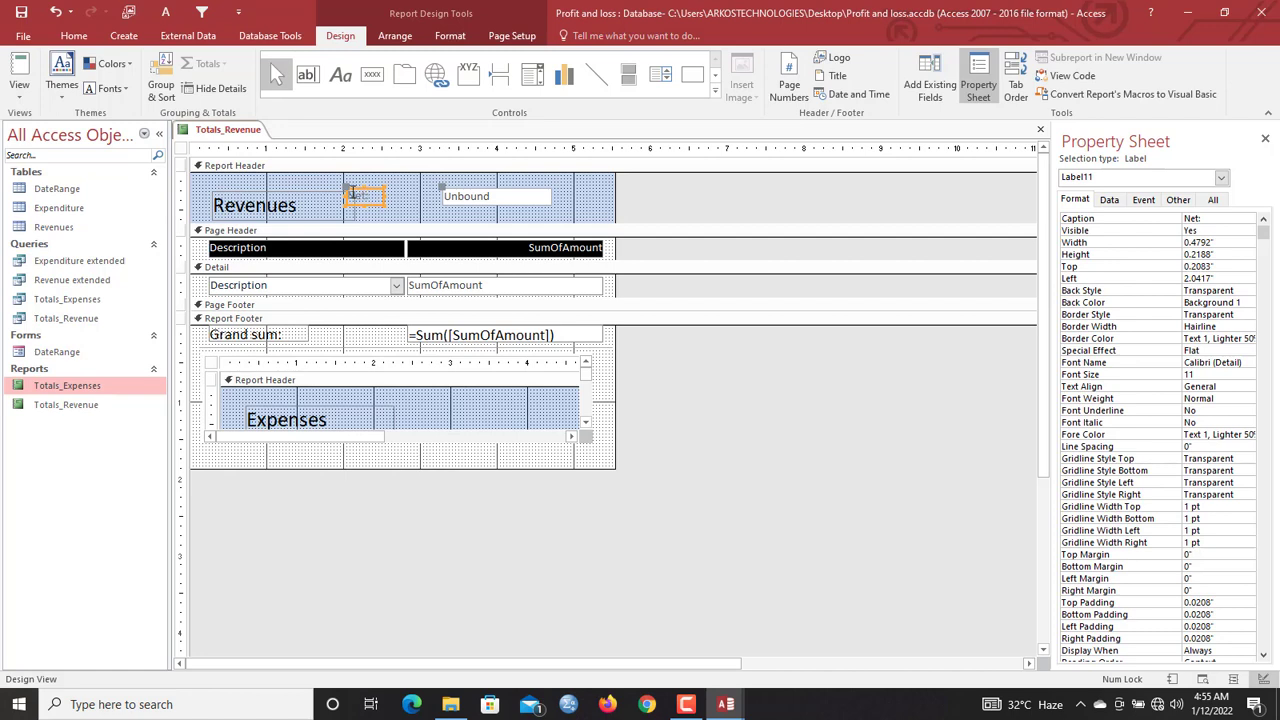
{"action": "left_click_drag", "start_coordinate": [352, 193], "coordinate": [398, 189]}
{"action": "left_click", "coordinate": [473, 198], "text": "shift"}
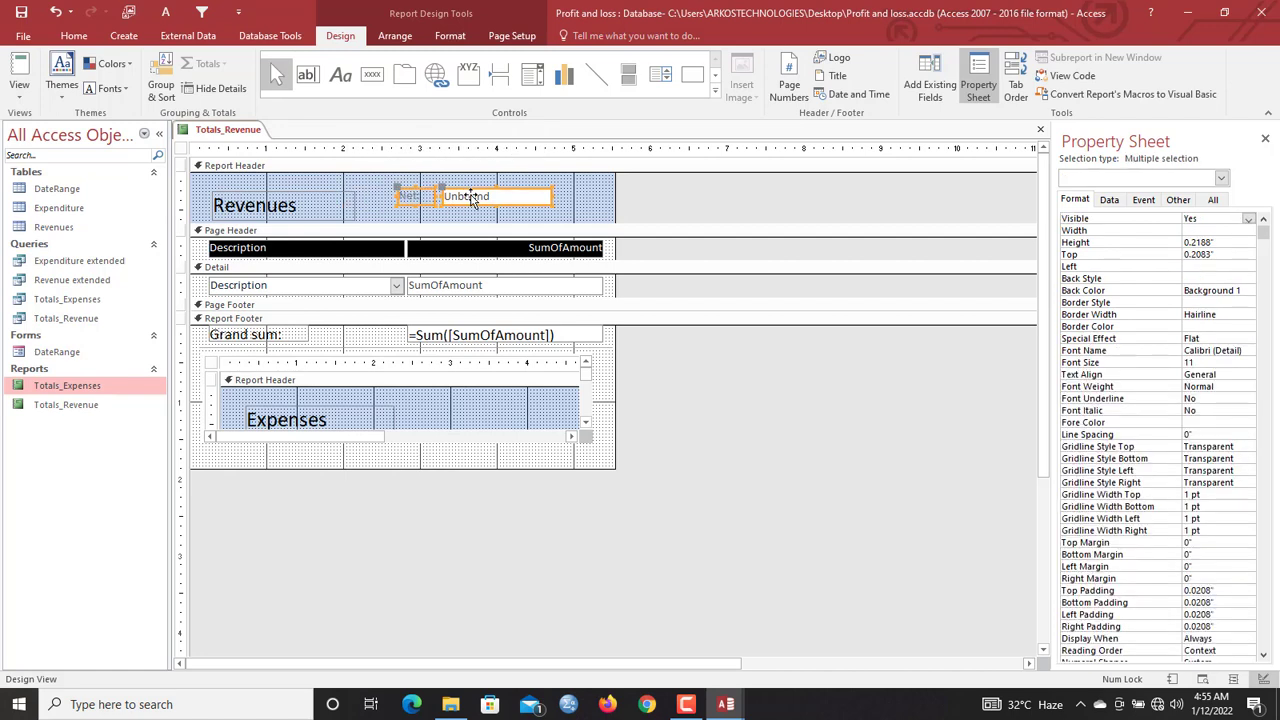
{"action": "key", "text": "Right"}
{"action": "key", "text": "Right"}
{"action": "key", "text": "Right"}
{"action": "key", "text": "Right"}
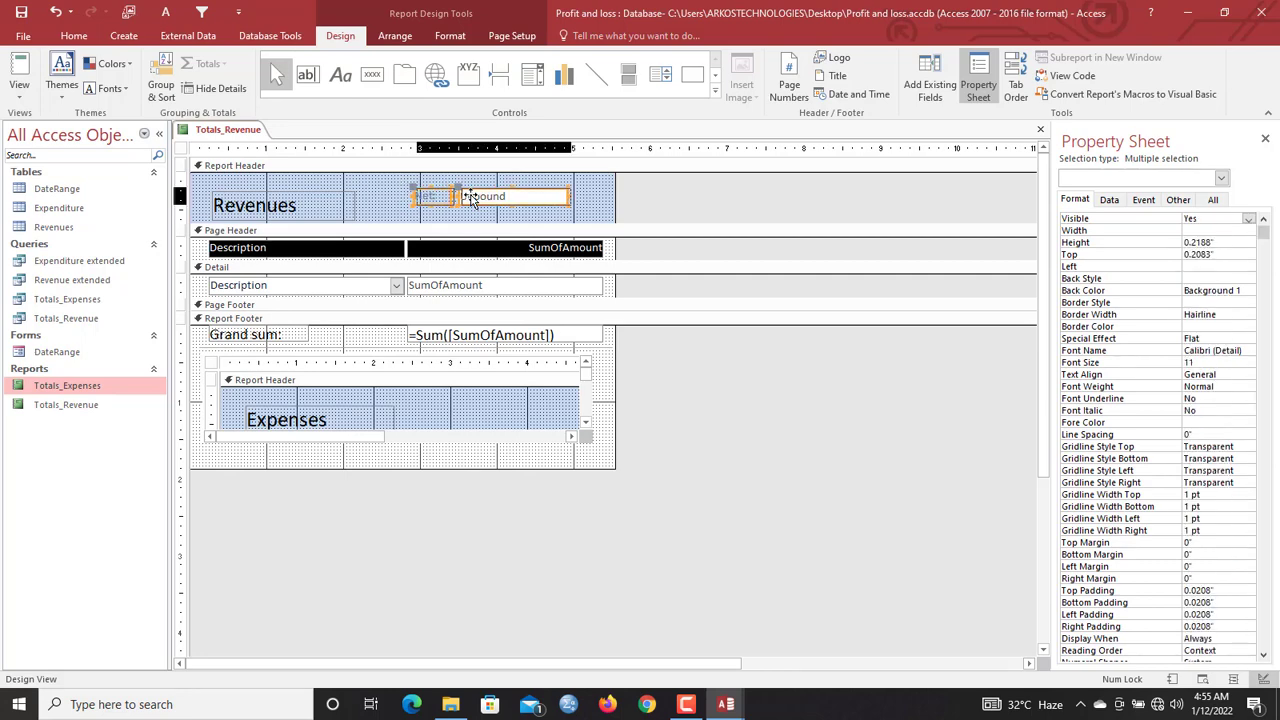
{"action": "key", "text": "Right"}
{"action": "key", "text": "Right"}
{"action": "key", "text": "Right"}
{"action": "key", "text": "Down"}
{"action": "key", "text": "Down"}
{"action": "key", "text": "Down"}
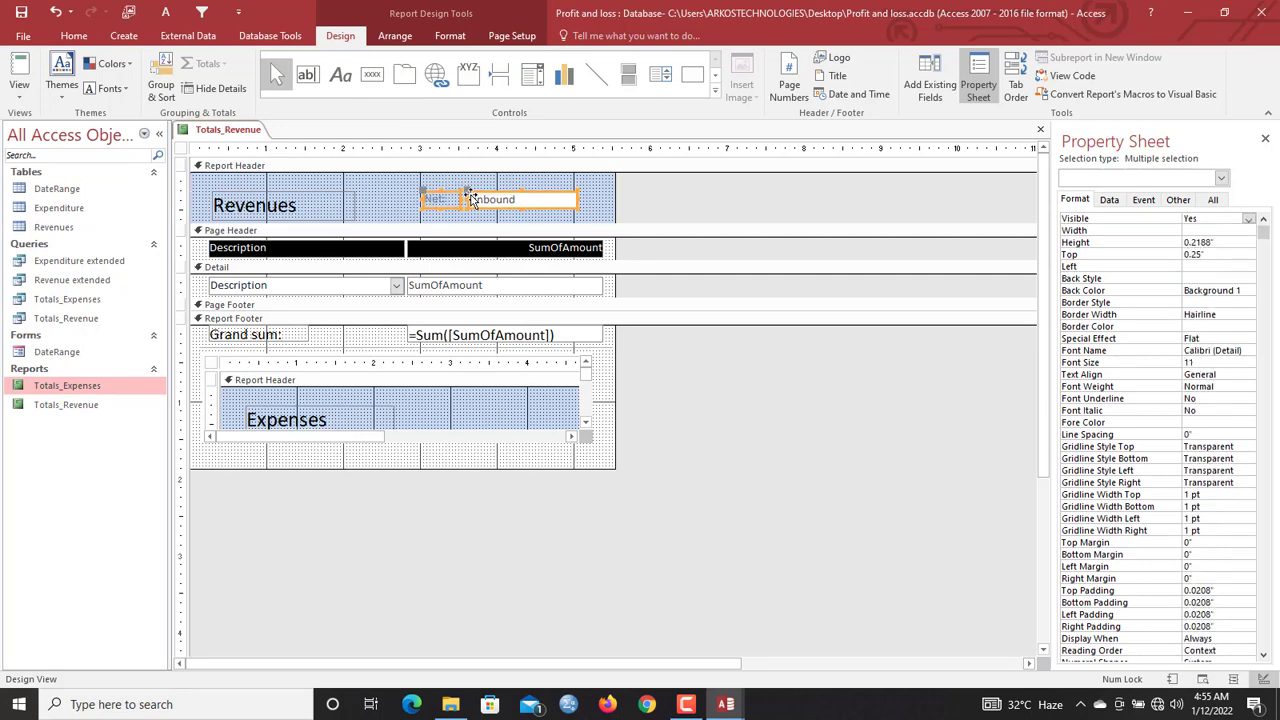
Set the font colour of the Net: label and its text box to black (Text 1)
{"action": "left_click", "coordinate": [458, 34]}
{"action": "left_click", "coordinate": [174, 88]}
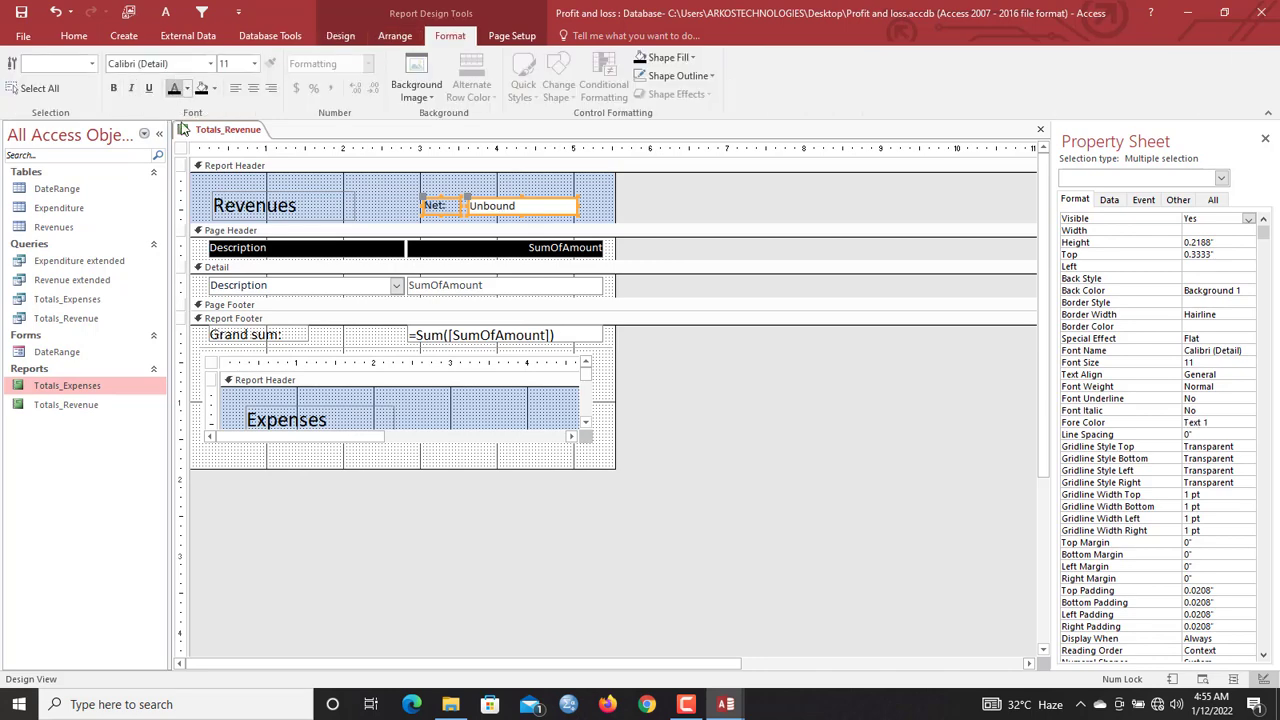
{"action": "left_click", "coordinate": [478, 192]}
Start an expression for the Net text box's control source with the main report's [TotalRev] control followed by a minus sign
{"action": "left_click", "coordinate": [549, 209]}
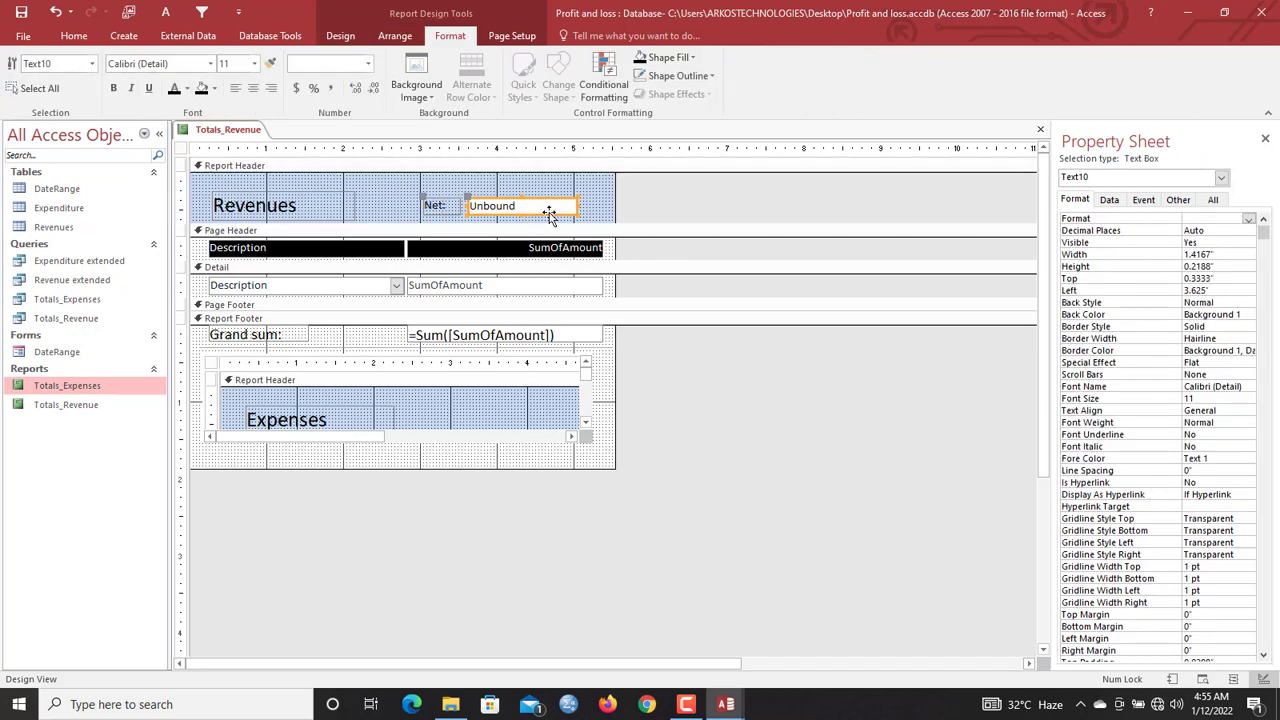
{"action": "left_click", "coordinate": [1109, 199]}
{"action": "left_click", "coordinate": [1262, 218]}
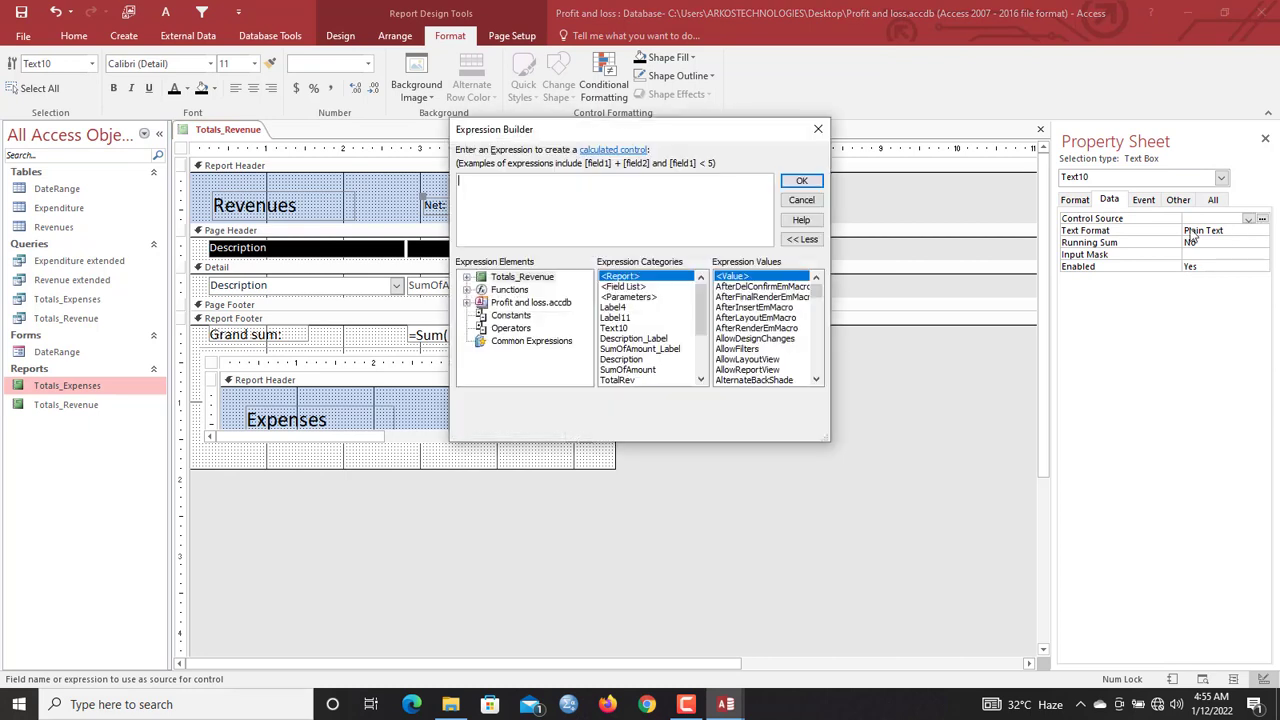
{"action": "double_click", "coordinate": [516, 280]}
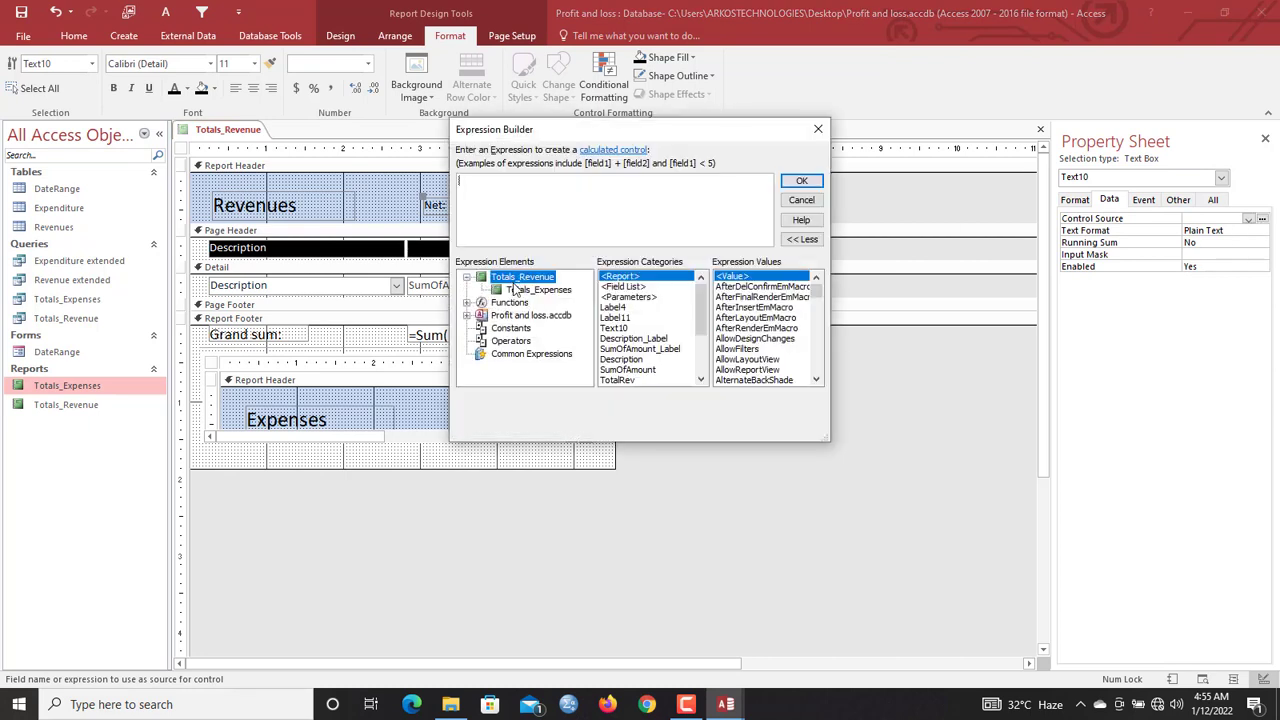
{"action": "left_click", "coordinate": [536, 290]}
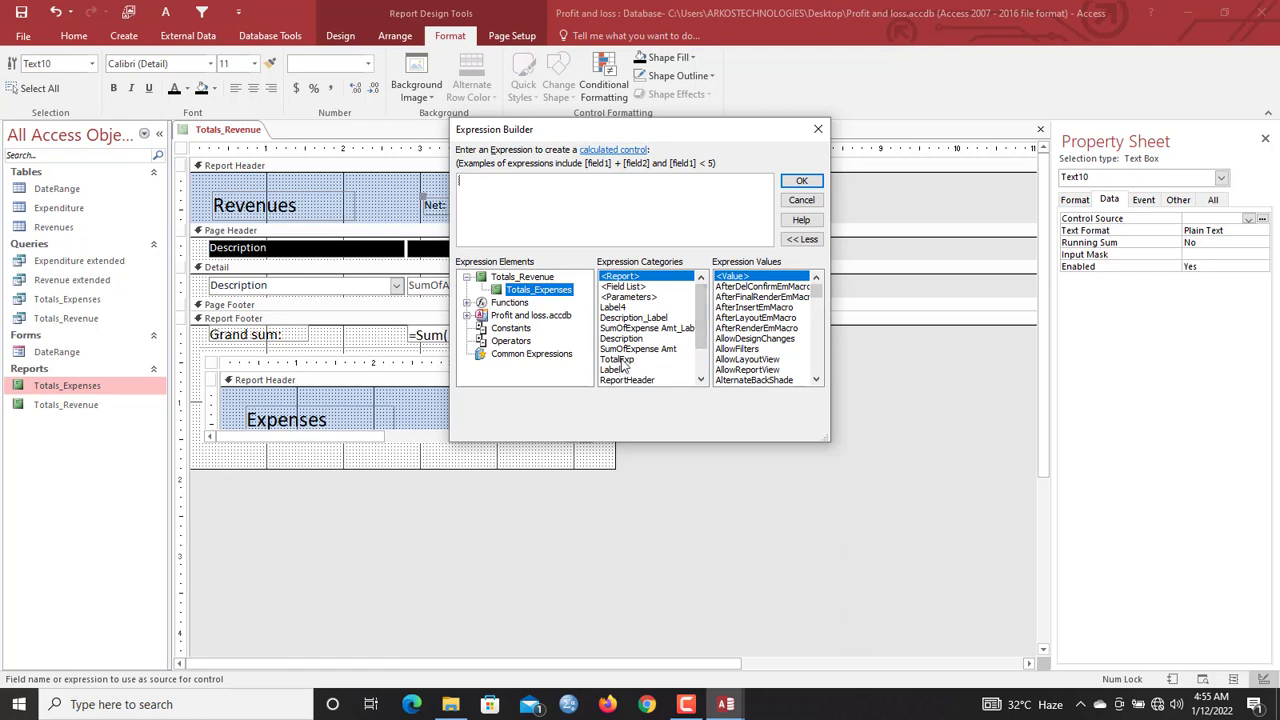
{"action": "double_click", "coordinate": [530, 277]}
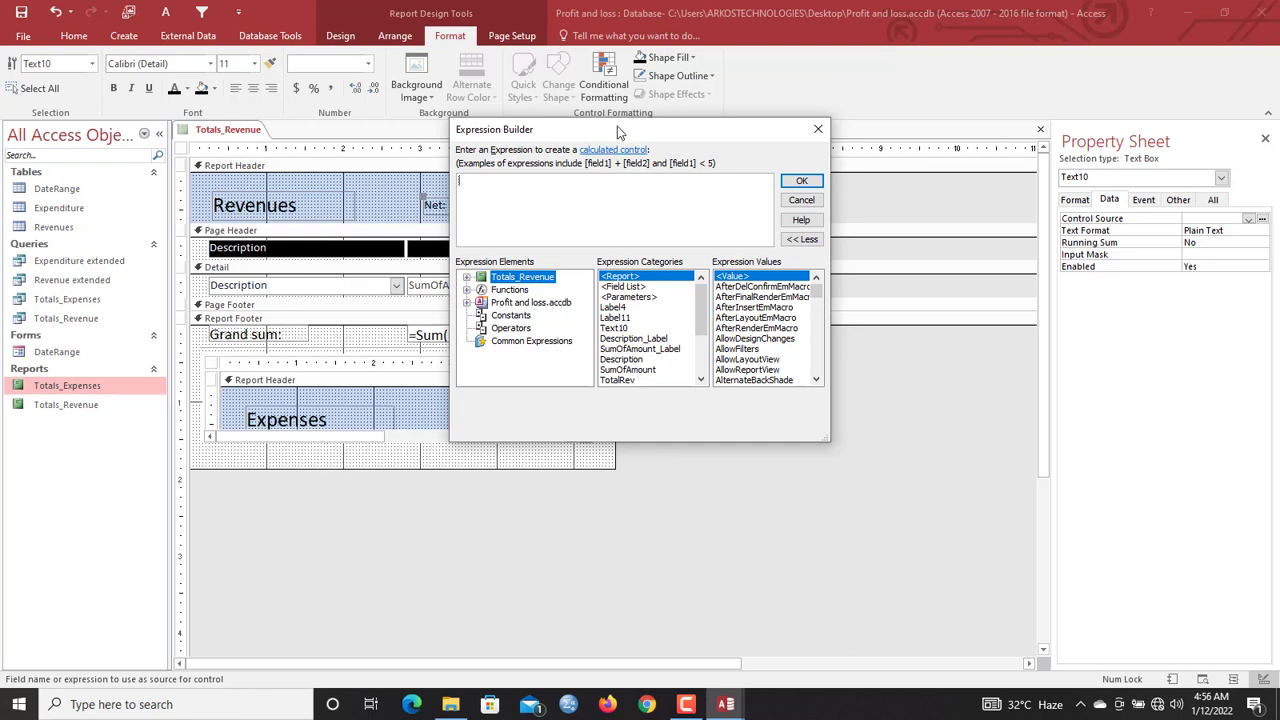
{"action": "left_click_drag", "start_coordinate": [620, 131], "coordinate": [745, 209]}
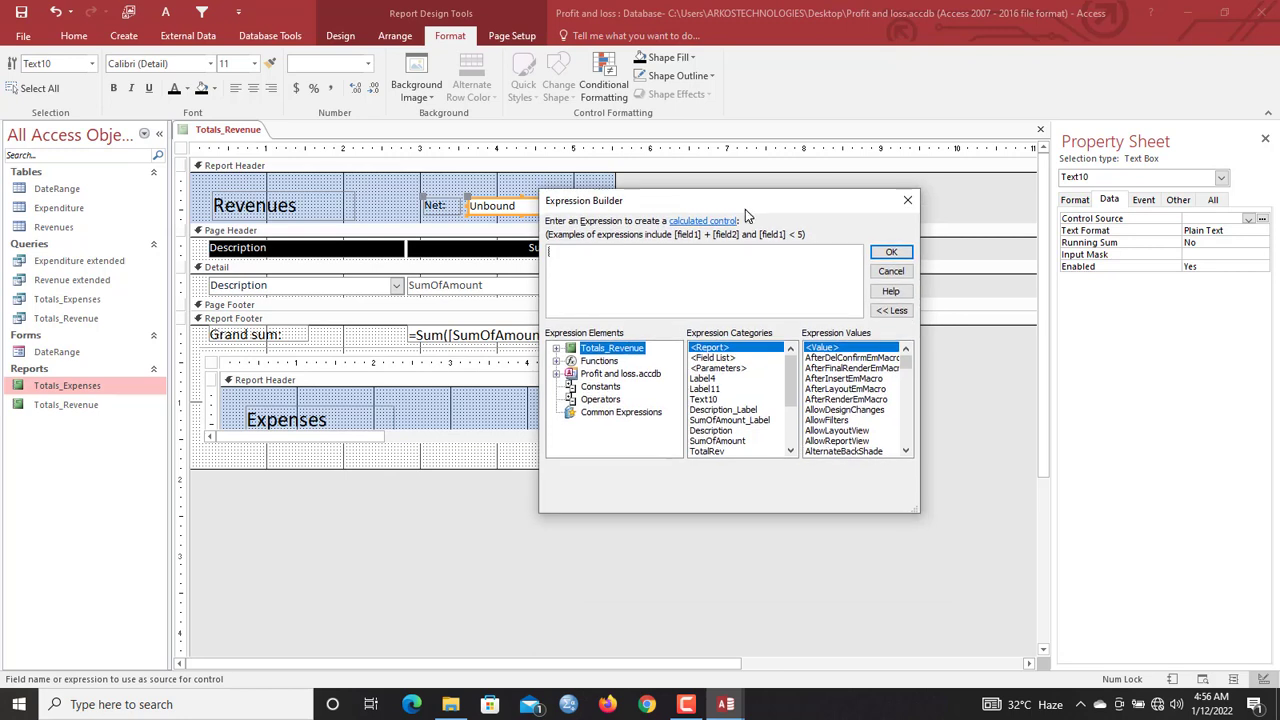
{"action": "double_click", "coordinate": [712, 451]}
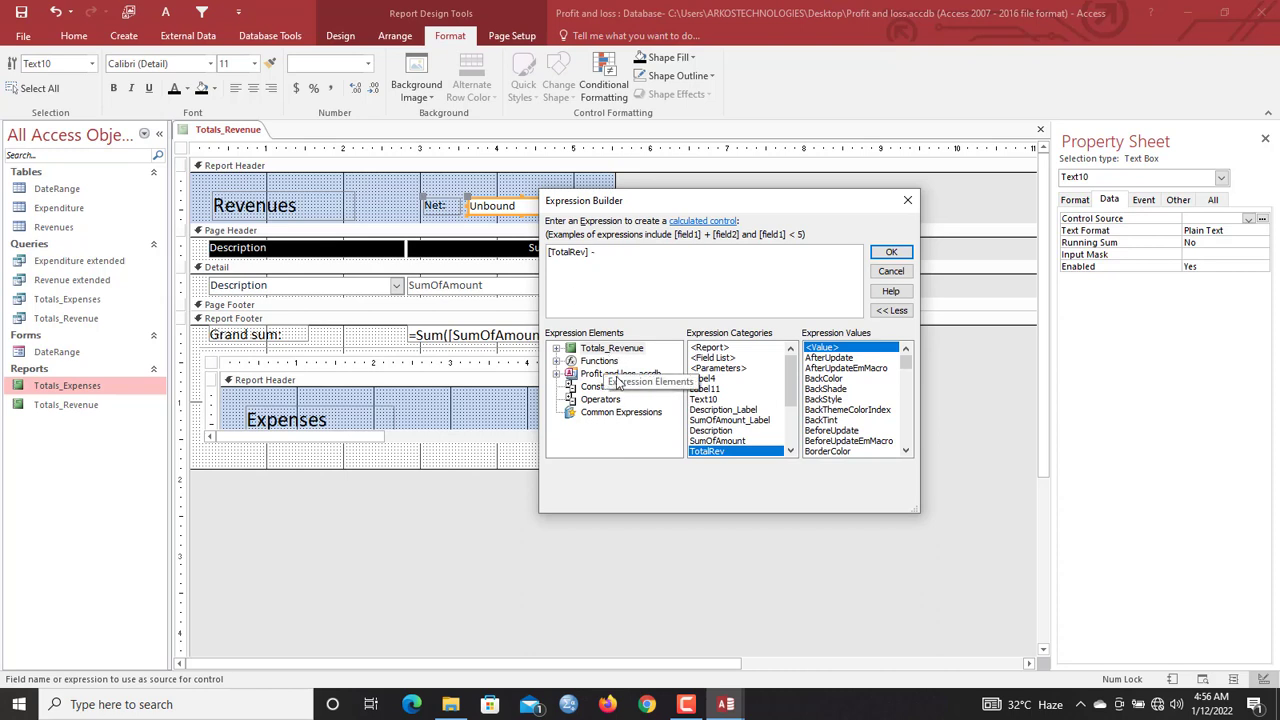
Complete the net expression by subtracting the TotalExp control of the Totals_Expenses report, giving [TotalRev] - Reports![Totals_Expenses]![TotalExp]
{"action": "left_click", "coordinate": [604, 362]}
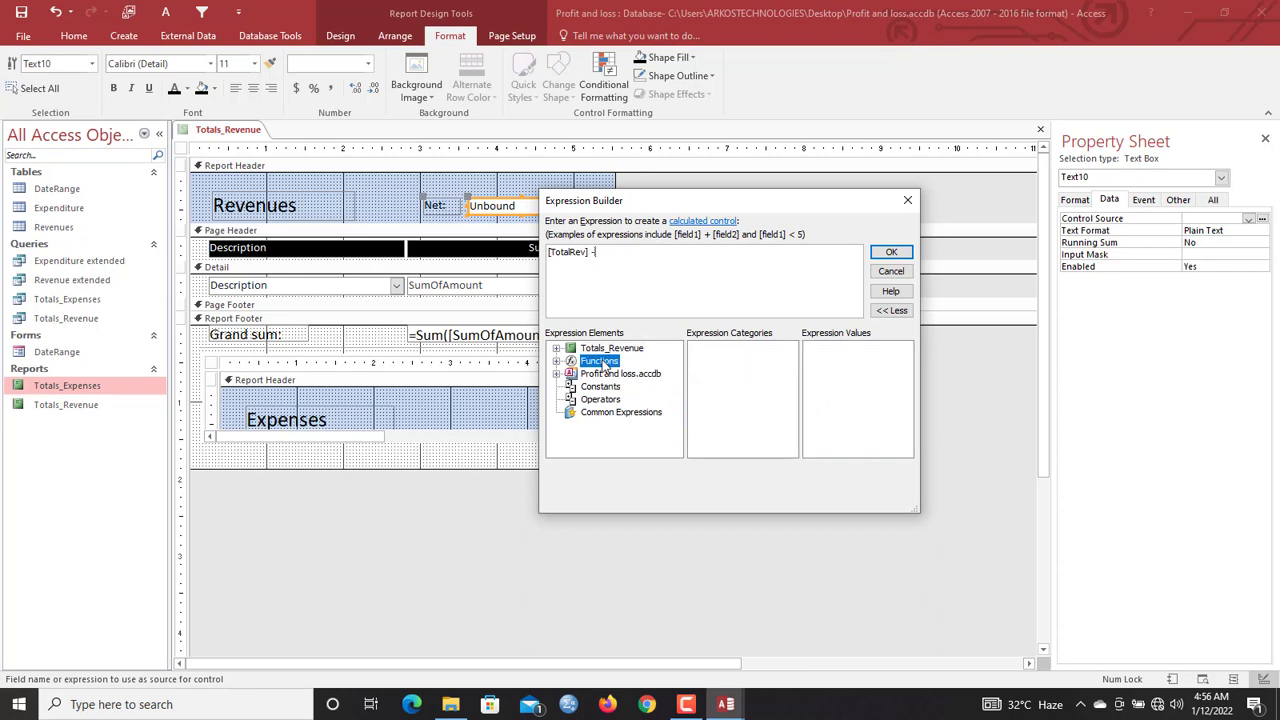
{"action": "double_click", "coordinate": [606, 375]}
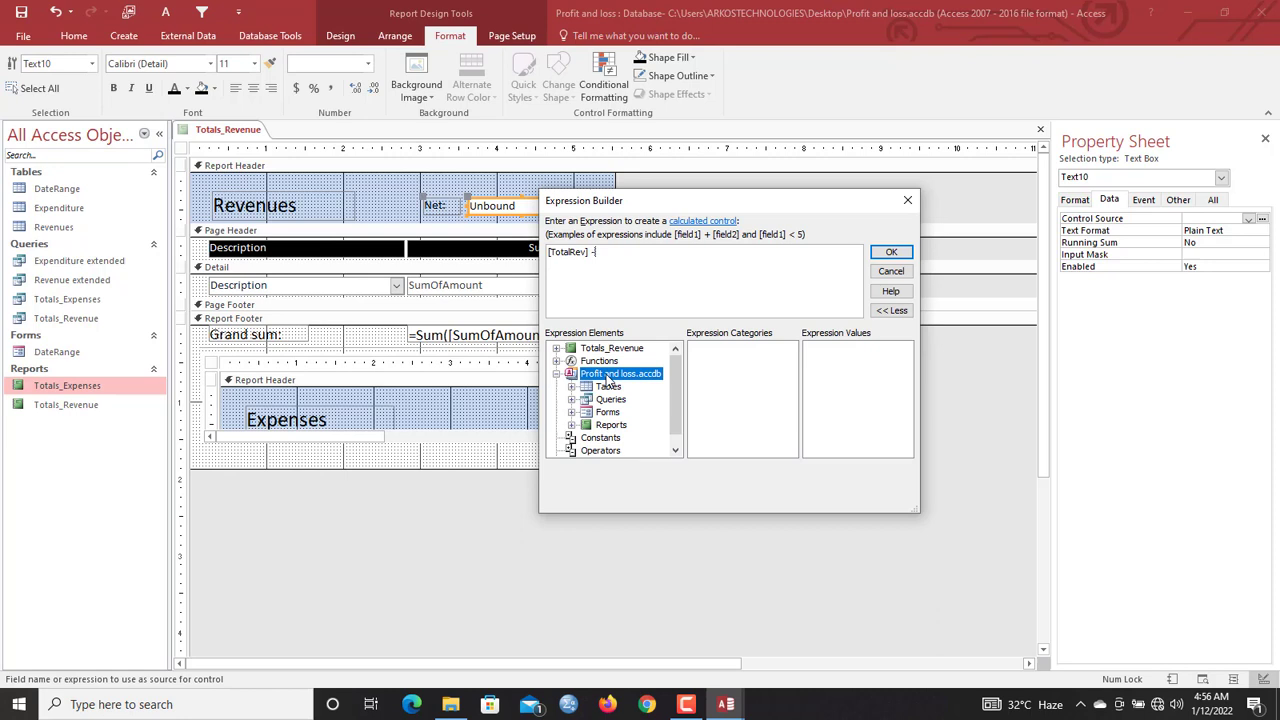
{"action": "double_click", "coordinate": [606, 426]}
{"action": "left_click", "coordinate": [628, 427]}
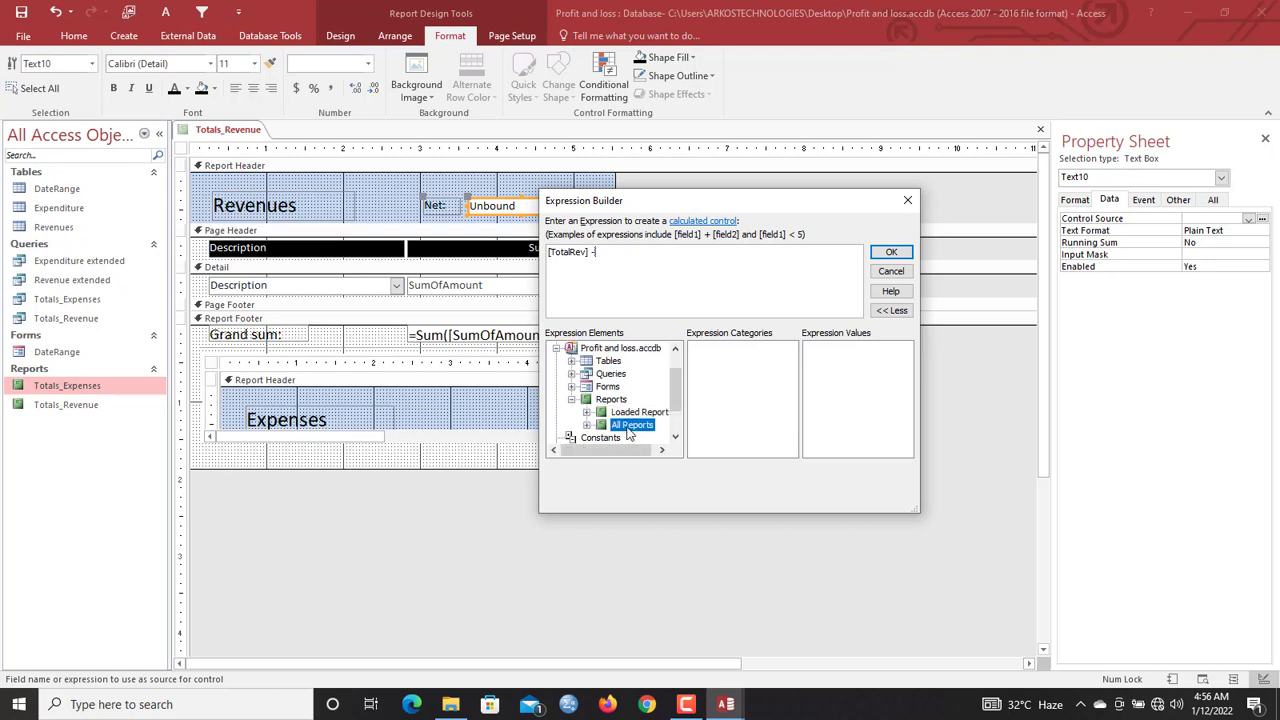
{"action": "double_click", "coordinate": [628, 430]}
{"action": "left_click", "coordinate": [655, 412]}
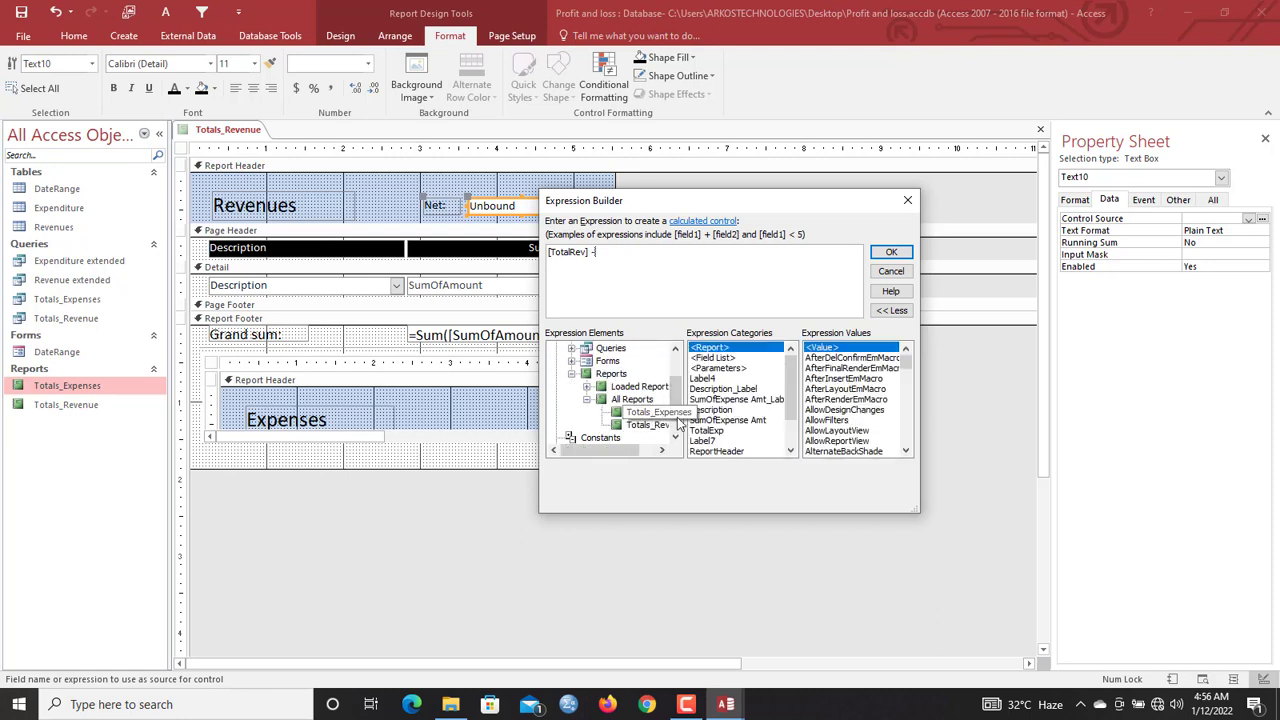
{"action": "double_click", "coordinate": [708, 431]}
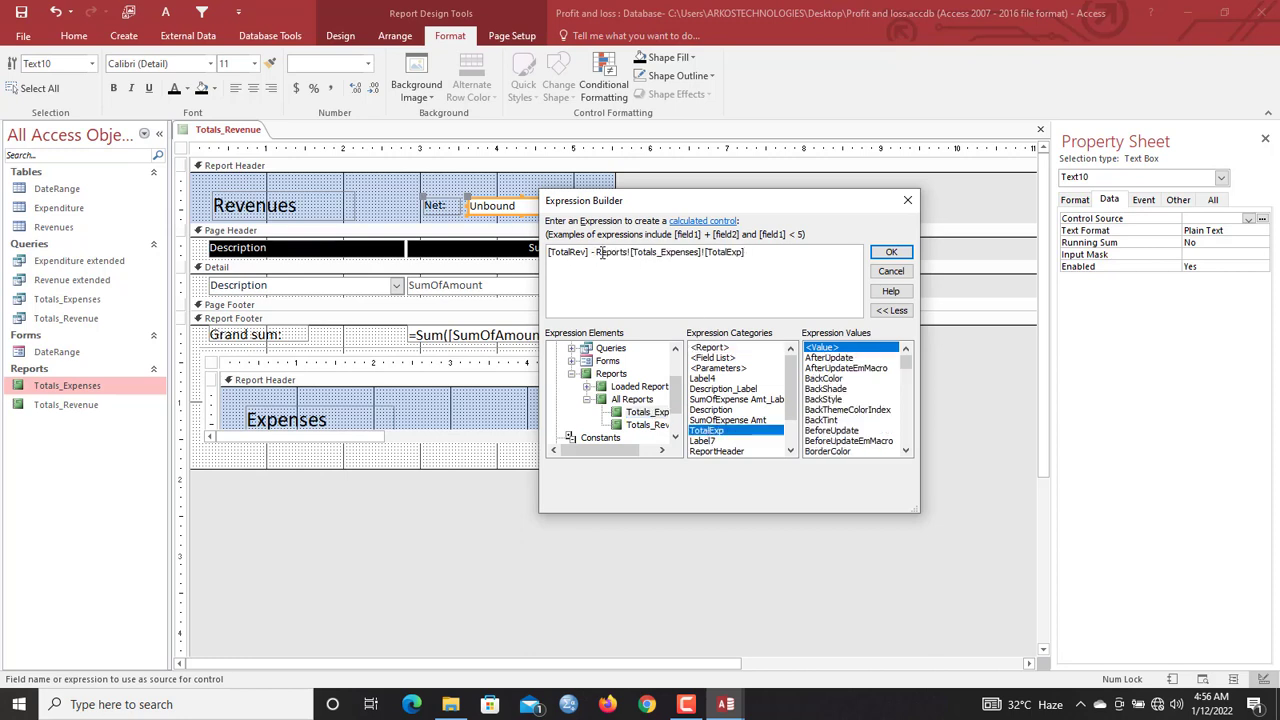
{"action": "left_click", "coordinate": [885, 253]}
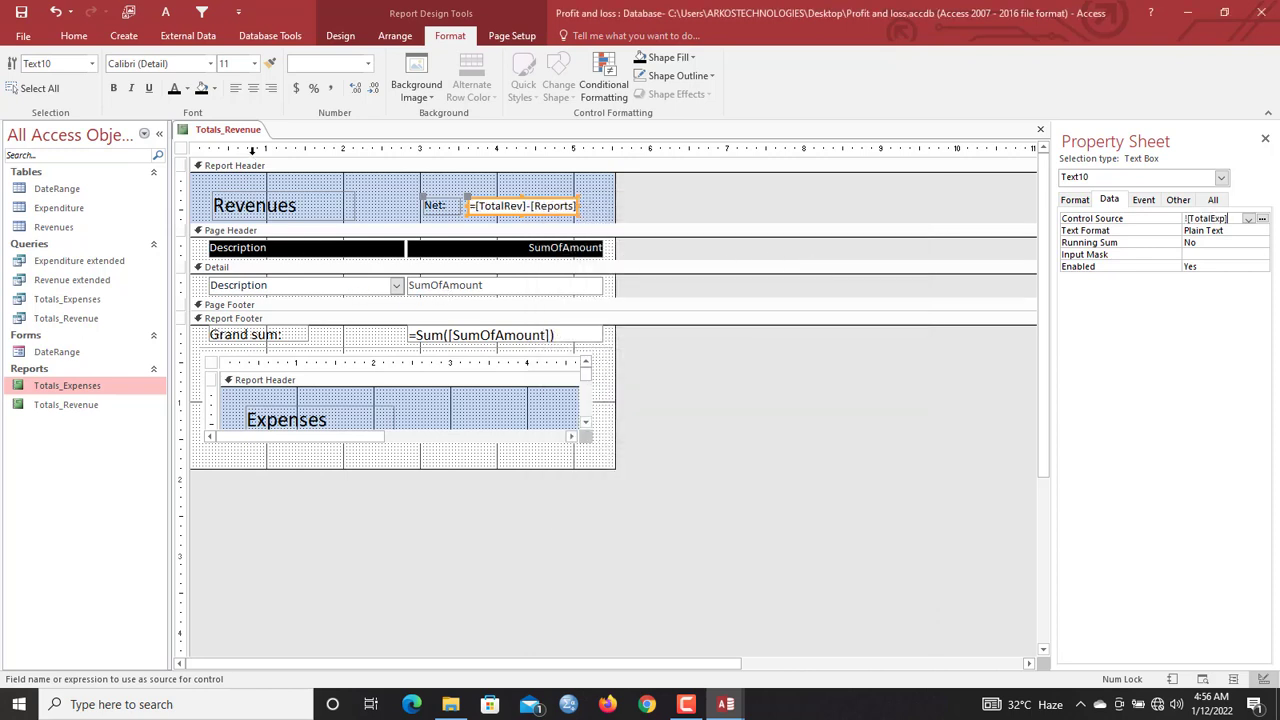
Save the Totals_Revenue report
{"action": "right_click", "coordinate": [243, 132]}
{"action": "left_click", "coordinate": [258, 143]}
{"action": "right_click", "coordinate": [235, 133]}
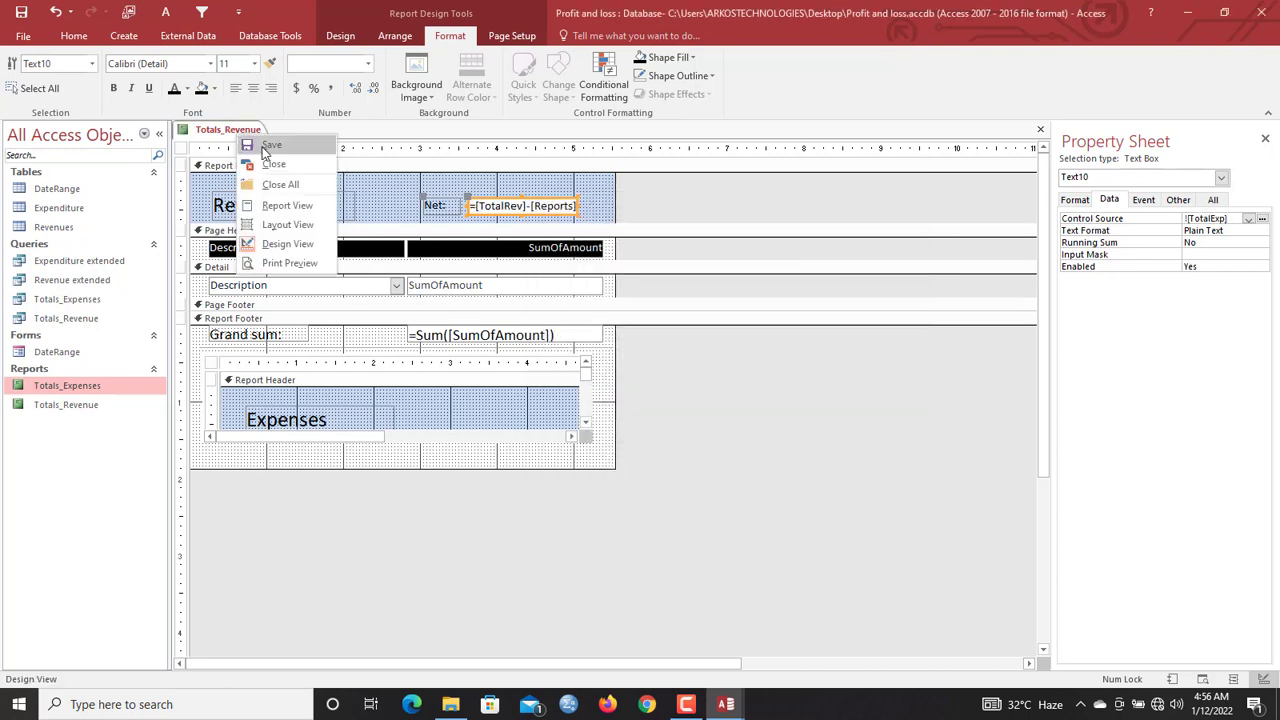
{"action": "left_click", "coordinate": [285, 148]}
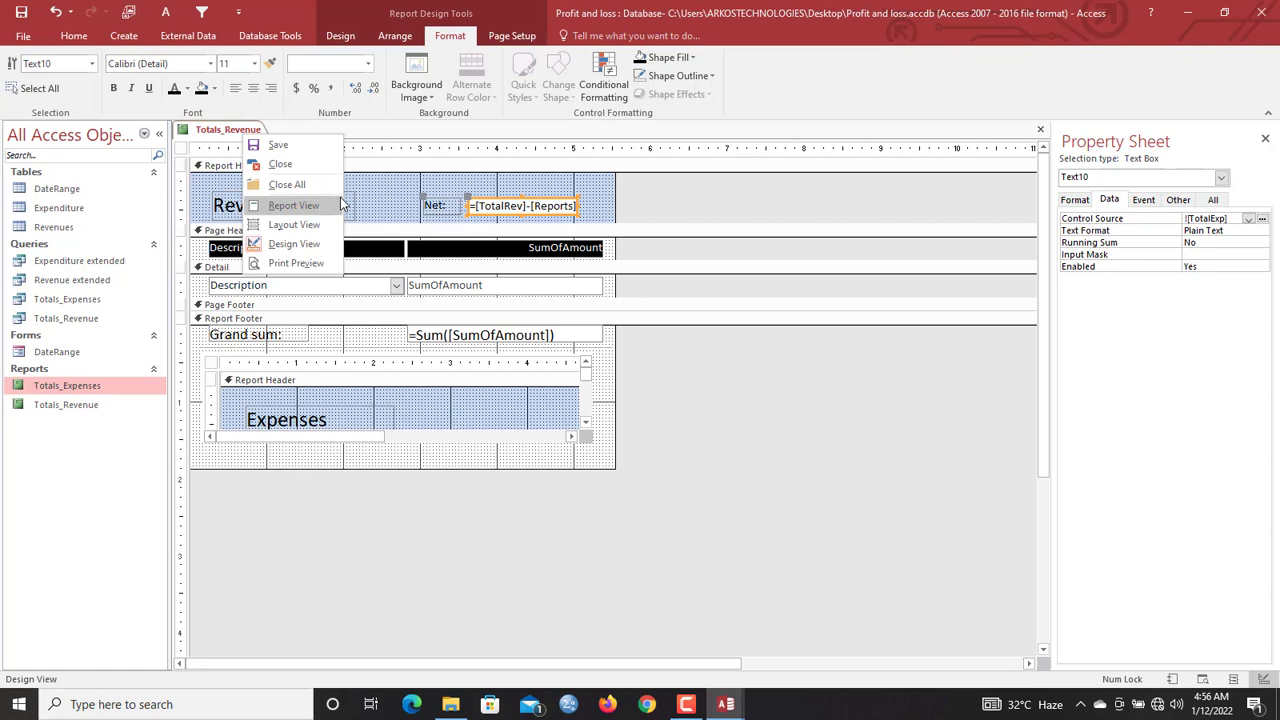
{"action": "left_click", "coordinate": [396, 196]}
Duplicate the Revenues title in the report header and place the copy near the header's top centre, above the original
{"action": "left_click", "coordinate": [293, 205]}
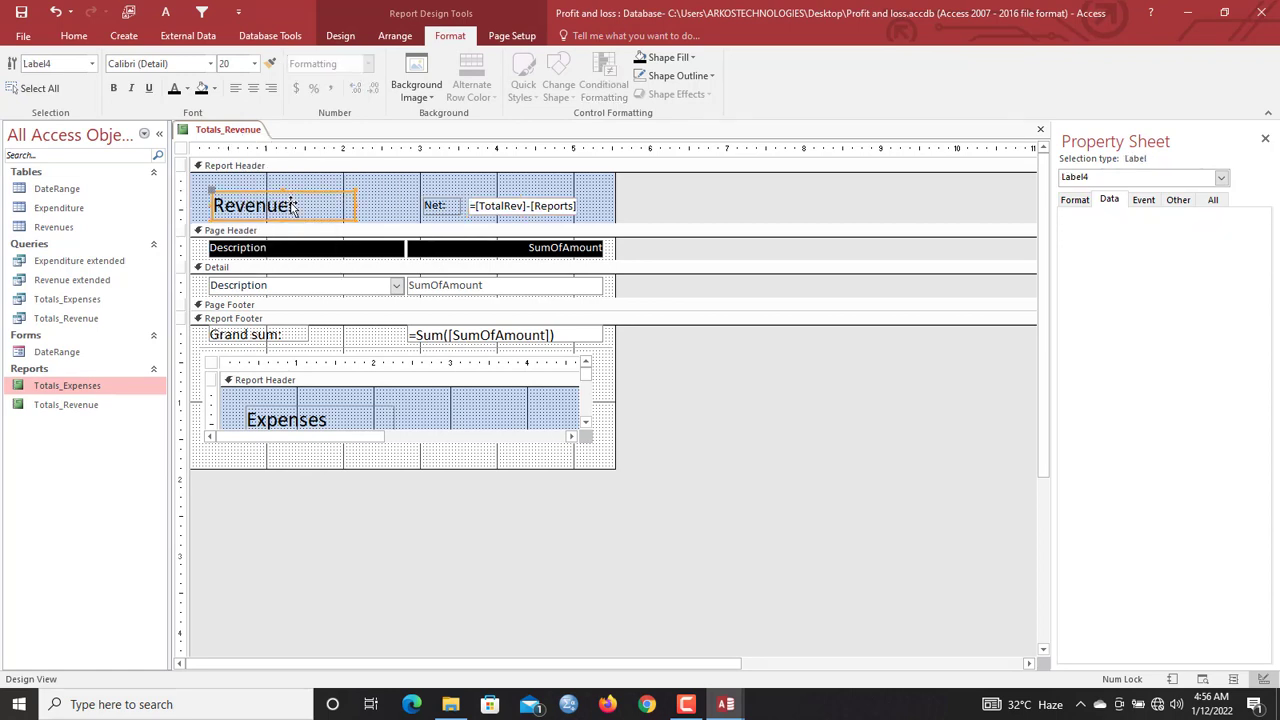
{"action": "key", "text": "ctrl+v"}
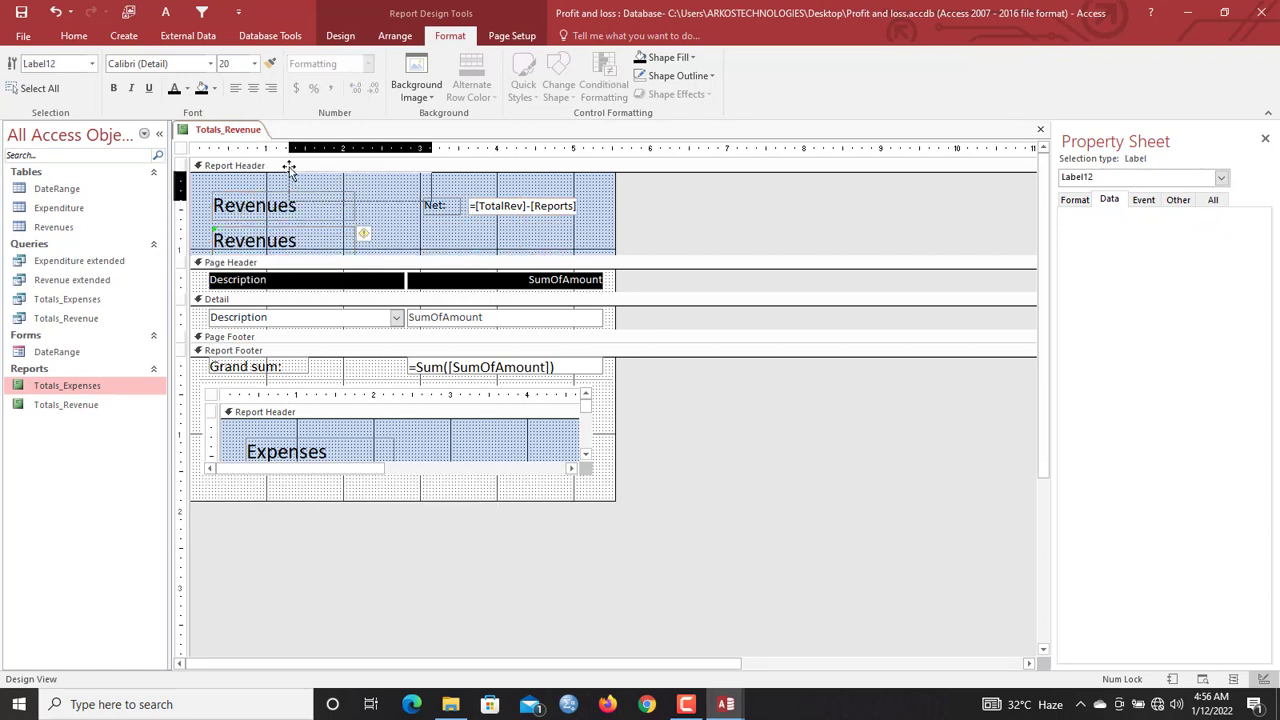
{"action": "left_click_drag", "start_coordinate": [289, 168], "coordinate": [290, 170]}
{"action": "left_click", "coordinate": [227, 218]}
{"action": "left_click_drag", "start_coordinate": [227, 224], "coordinate": [228, 259]}
Shift the Net: label and its text box down beside the lower Revenues title
{"action": "left_click_drag", "start_coordinate": [535, 232], "coordinate": [429, 206]}
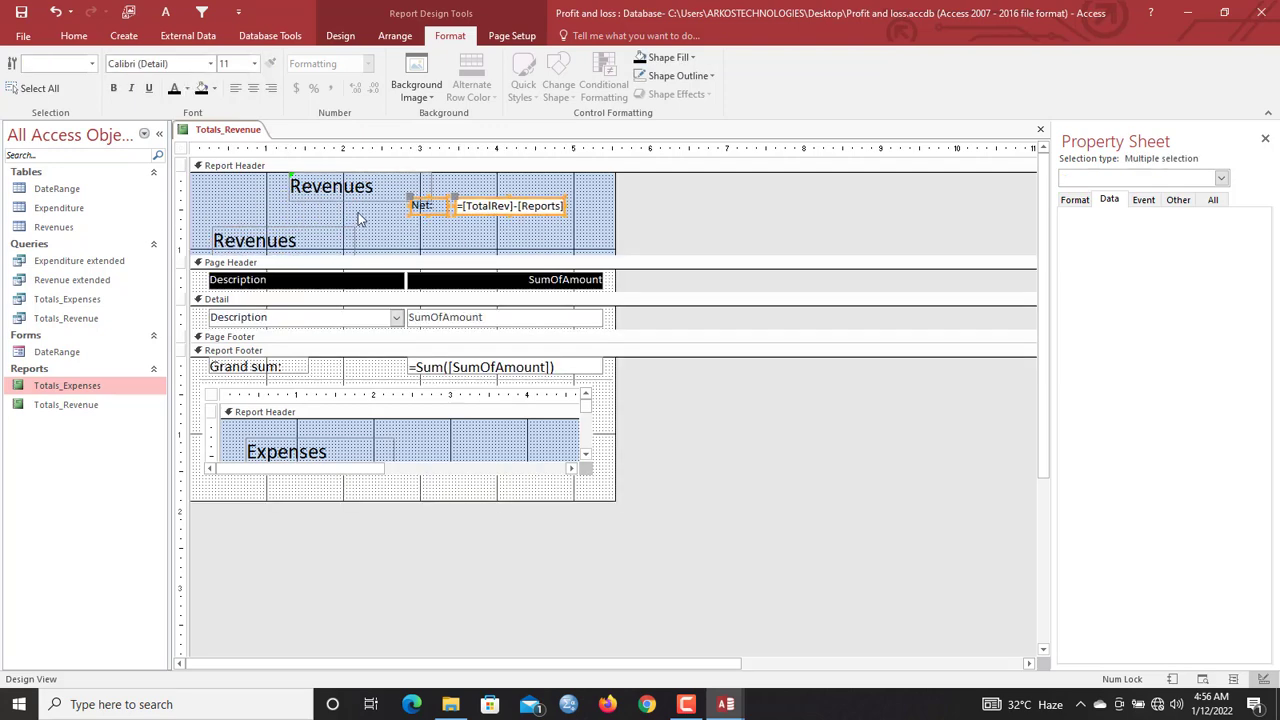
{"action": "key", "text": "Right"}
{"action": "key", "text": "Right"}
{"action": "key", "text": "Down"}
{"action": "key", "text": "Down"}
{"action": "key", "text": "Down"}
{"action": "key", "text": "Down"}
{"action": "key", "text": "Down"}
{"action": "key", "text": "Down"}
{"action": "key", "text": "Right"}
{"action": "key", "text": "Right"}
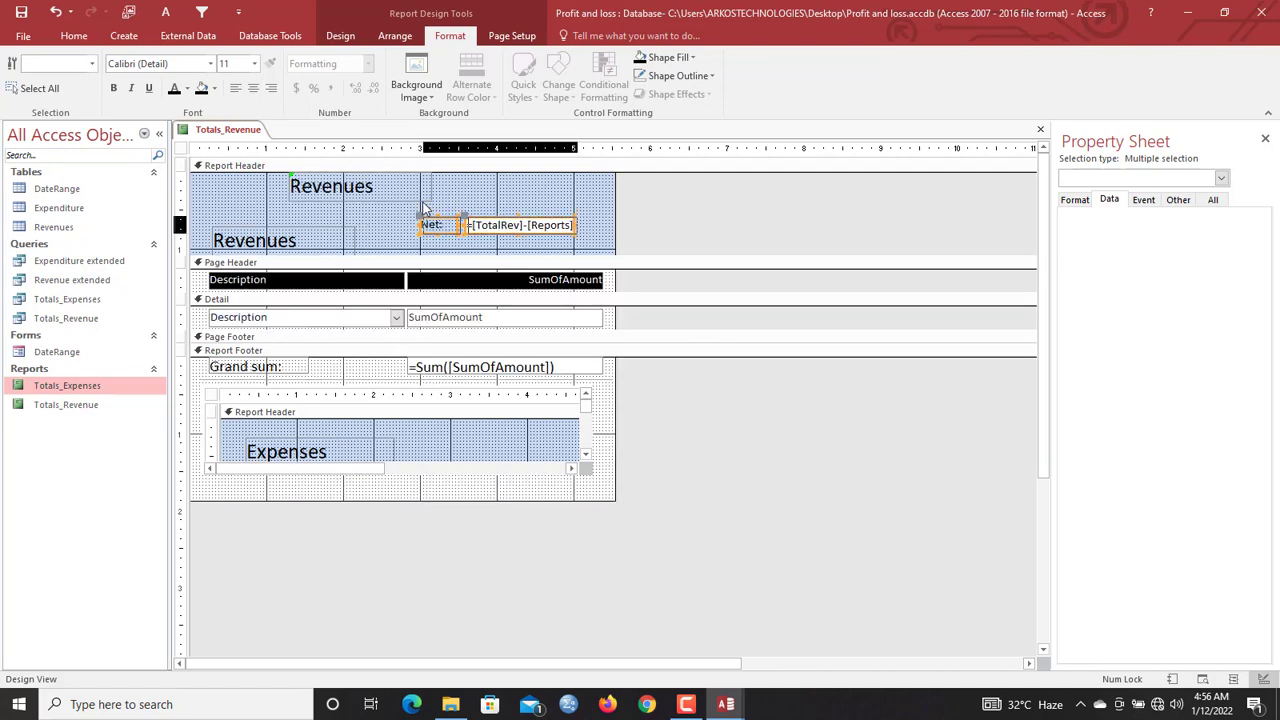
Change the fill of both the main report header and the Expenses subreport's header to light grey
{"action": "left_click", "coordinate": [469, 200]}
{"action": "left_click", "coordinate": [672, 60]}
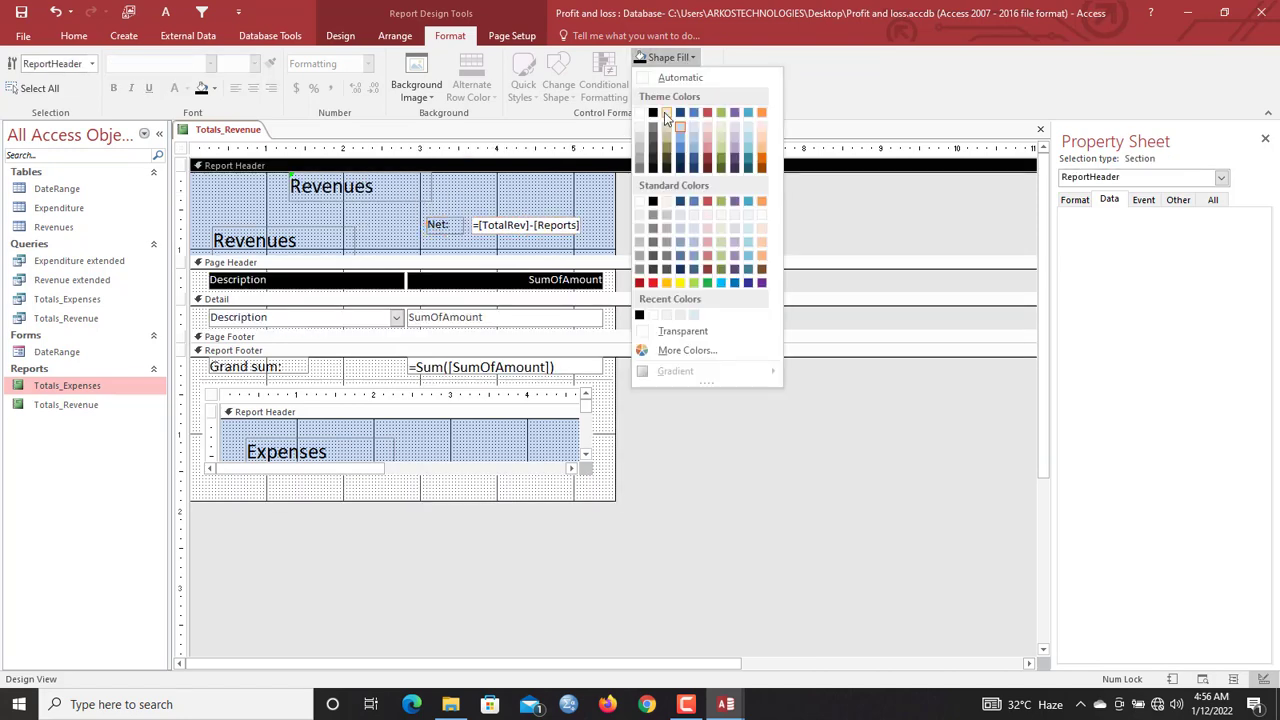
{"action": "left_click", "coordinate": [640, 125]}
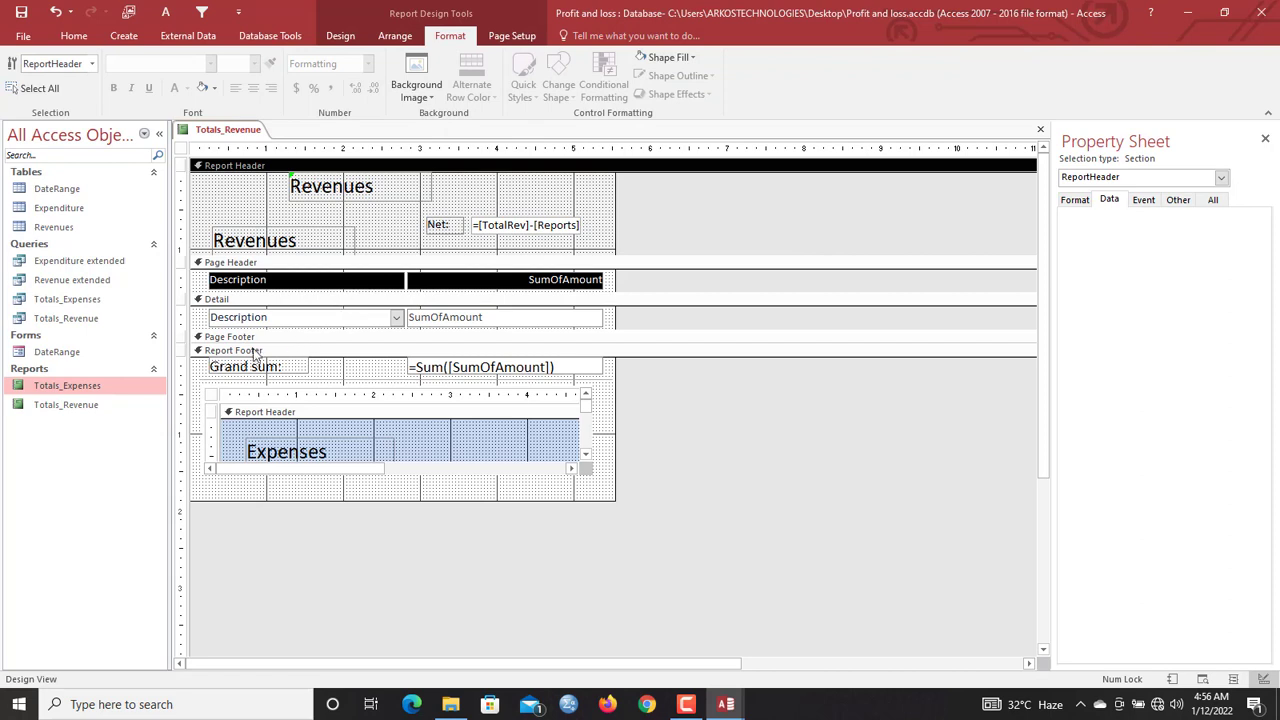
{"action": "left_click", "coordinate": [309, 432]}
{"action": "left_click", "coordinate": [309, 432]}
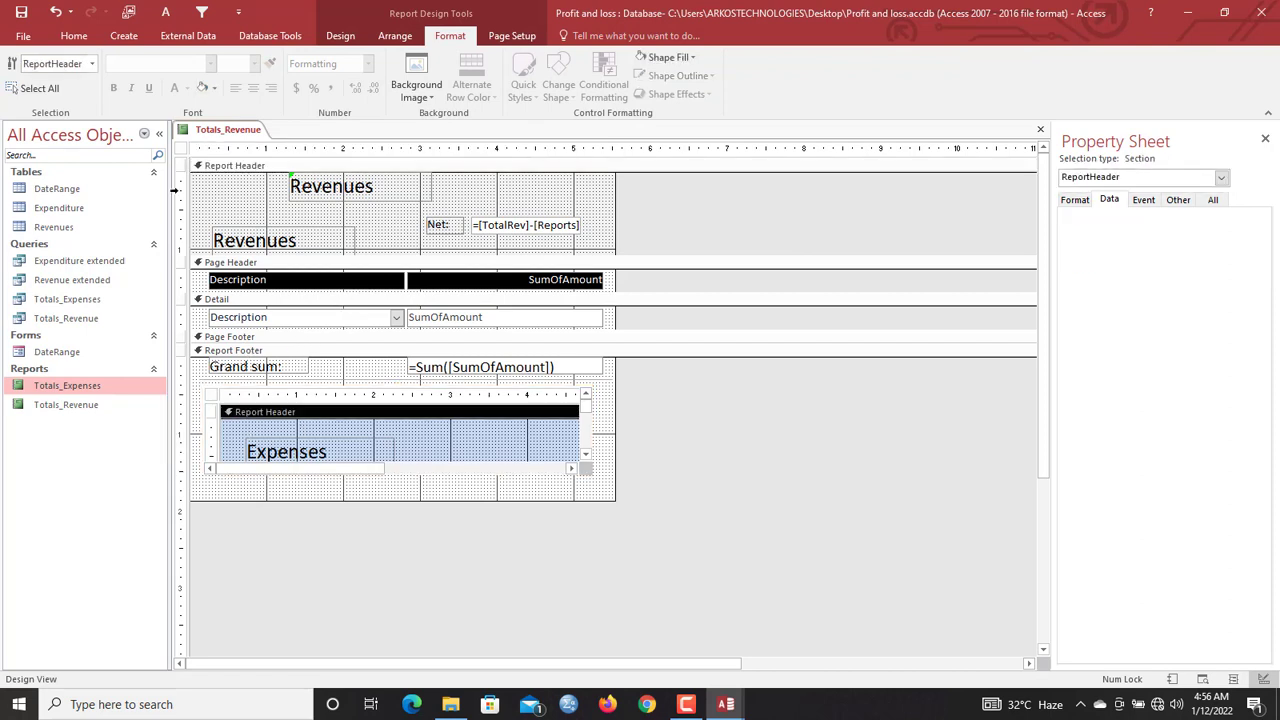
{"action": "left_click", "coordinate": [204, 91]}
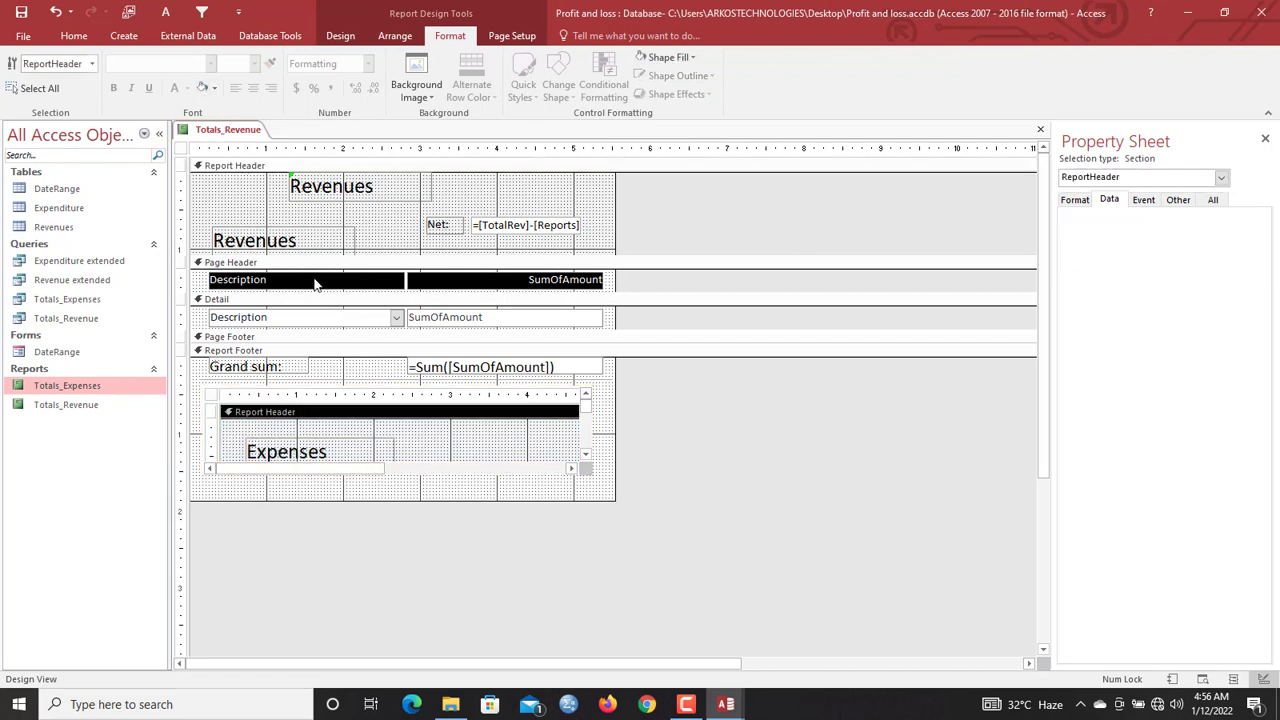
Change the caption of the upper Revenues title to "Profit and Loss Account" and nudge the label slightly down
{"action": "left_click", "coordinate": [370, 189]}
{"action": "left_click_drag", "start_coordinate": [370, 189], "coordinate": [217, 175]}
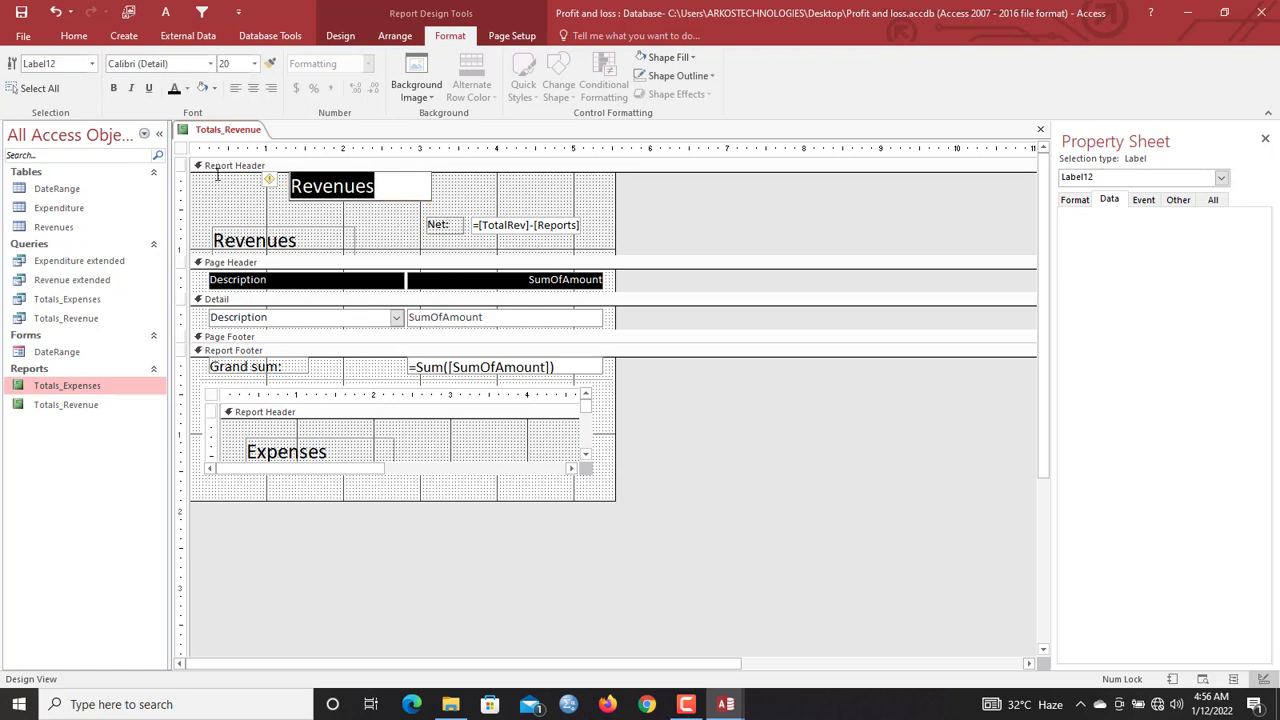
{"action": "type", "text": "Profit and"}
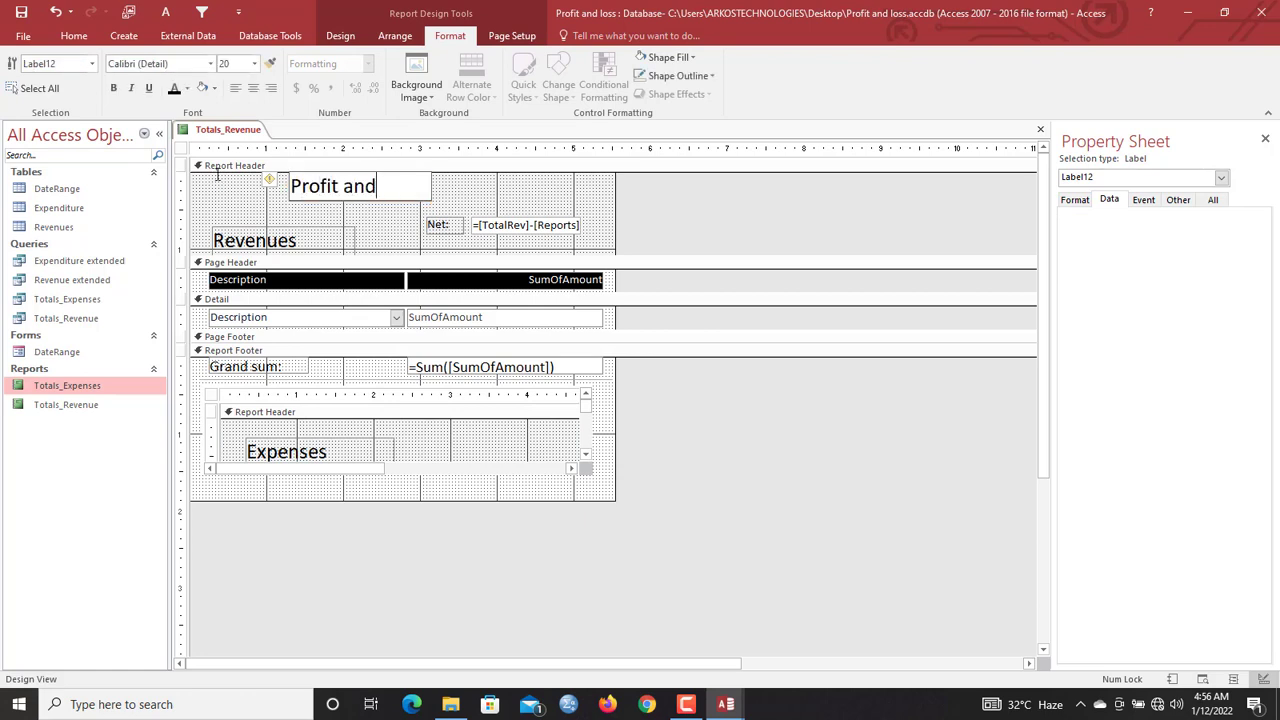
{"action": "type", "text": " Loss Account"}
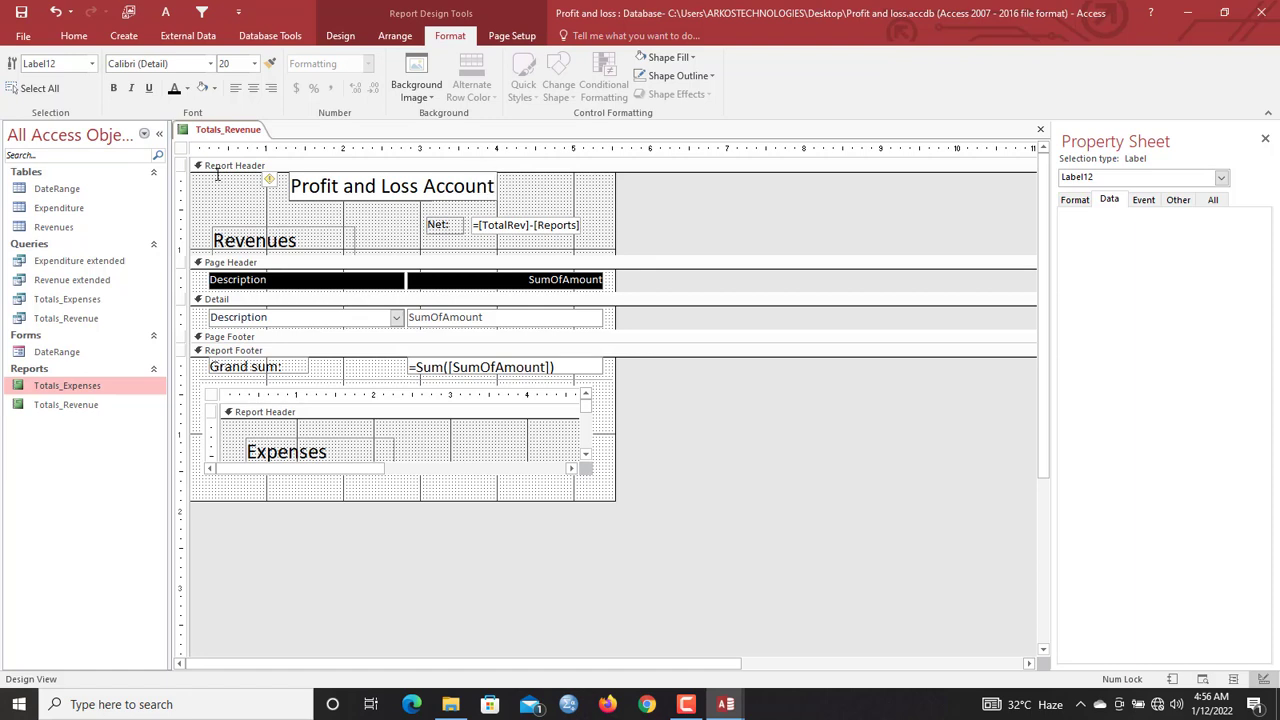
{"action": "left_click", "coordinate": [531, 211]}
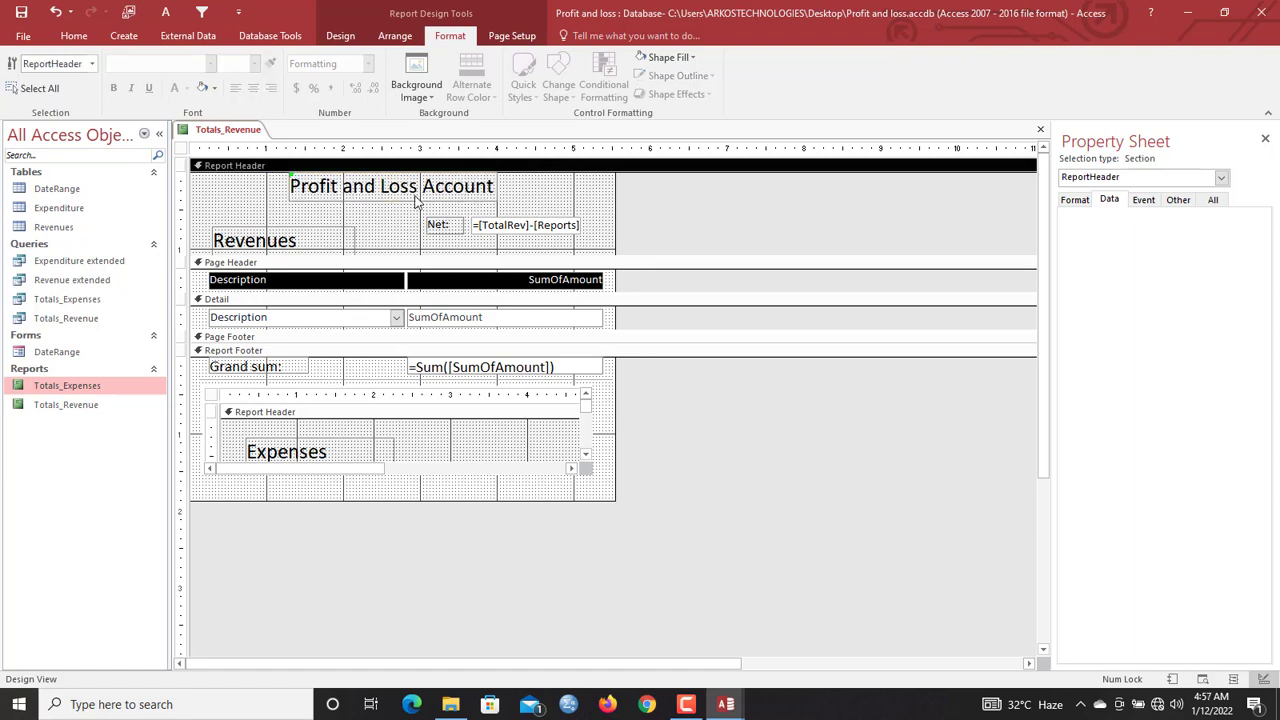
{"action": "left_click", "coordinate": [415, 198]}
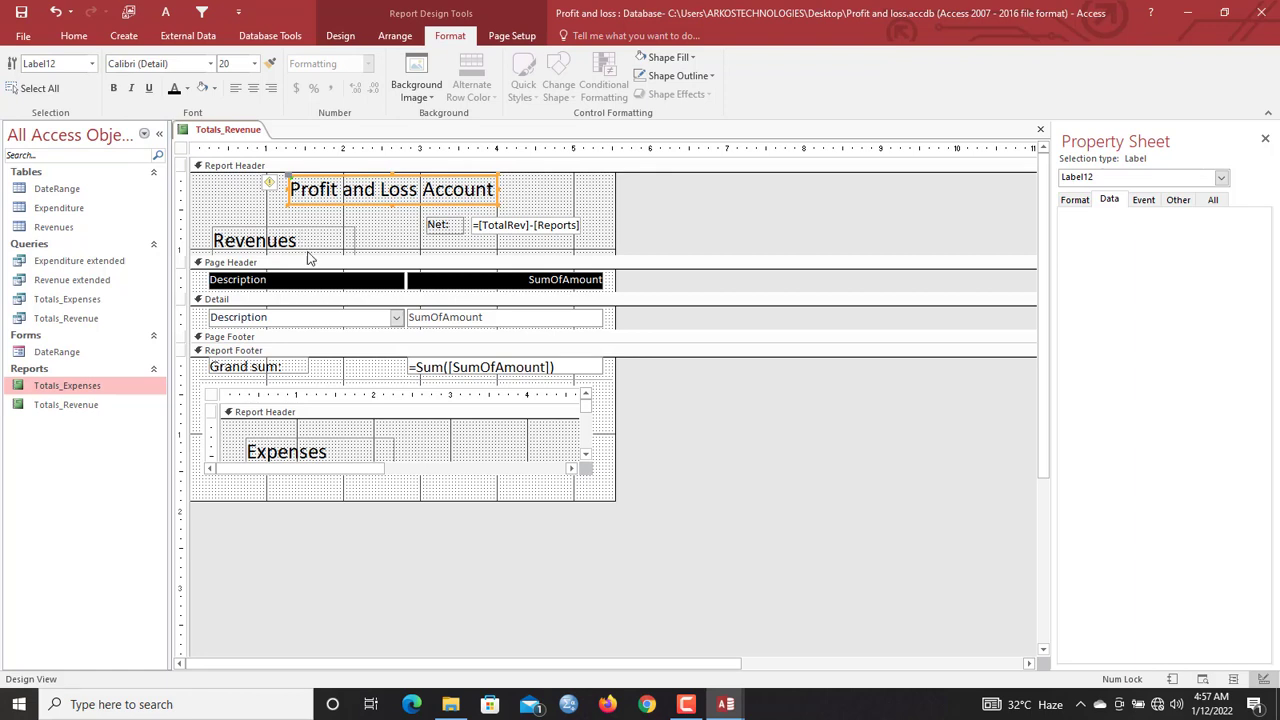
Close the Totals_Revenue report and open the DateRange form in Design View
{"action": "right_click", "coordinate": [206, 130]}
{"action": "left_click", "coordinate": [250, 179]}
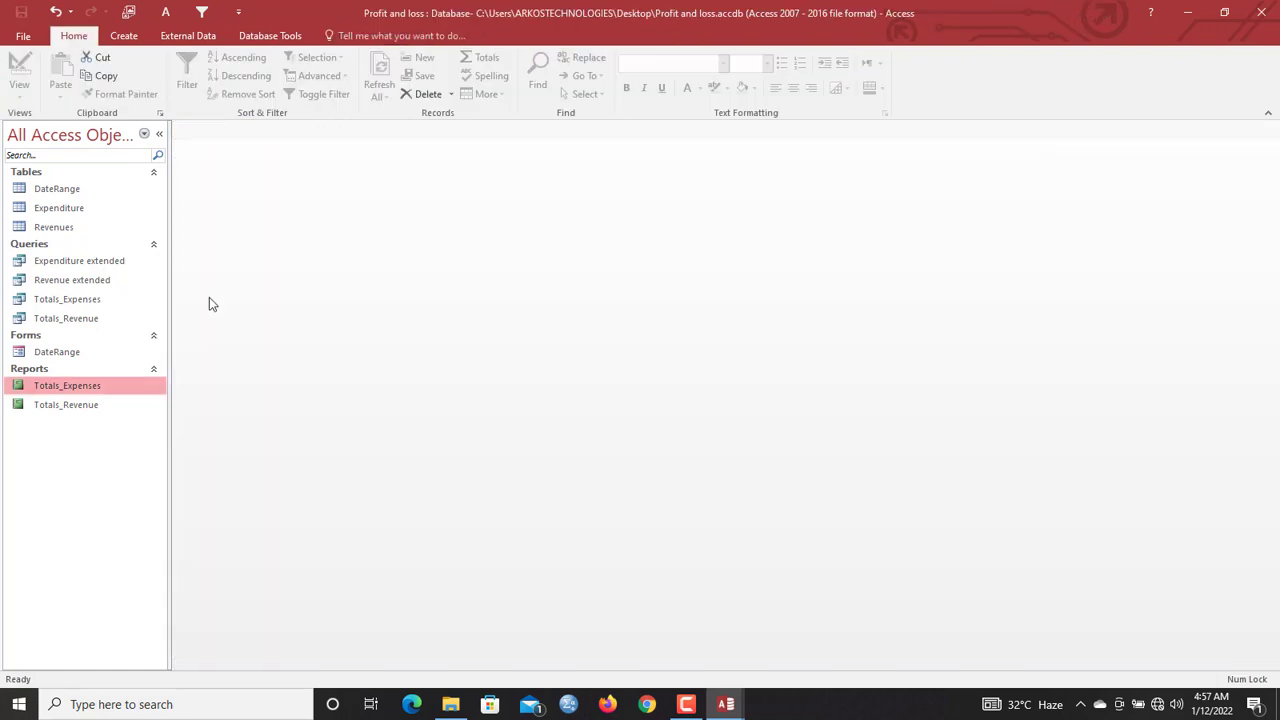
{"action": "left_click", "coordinate": [69, 355]}
{"action": "right_click", "coordinate": [69, 355]}
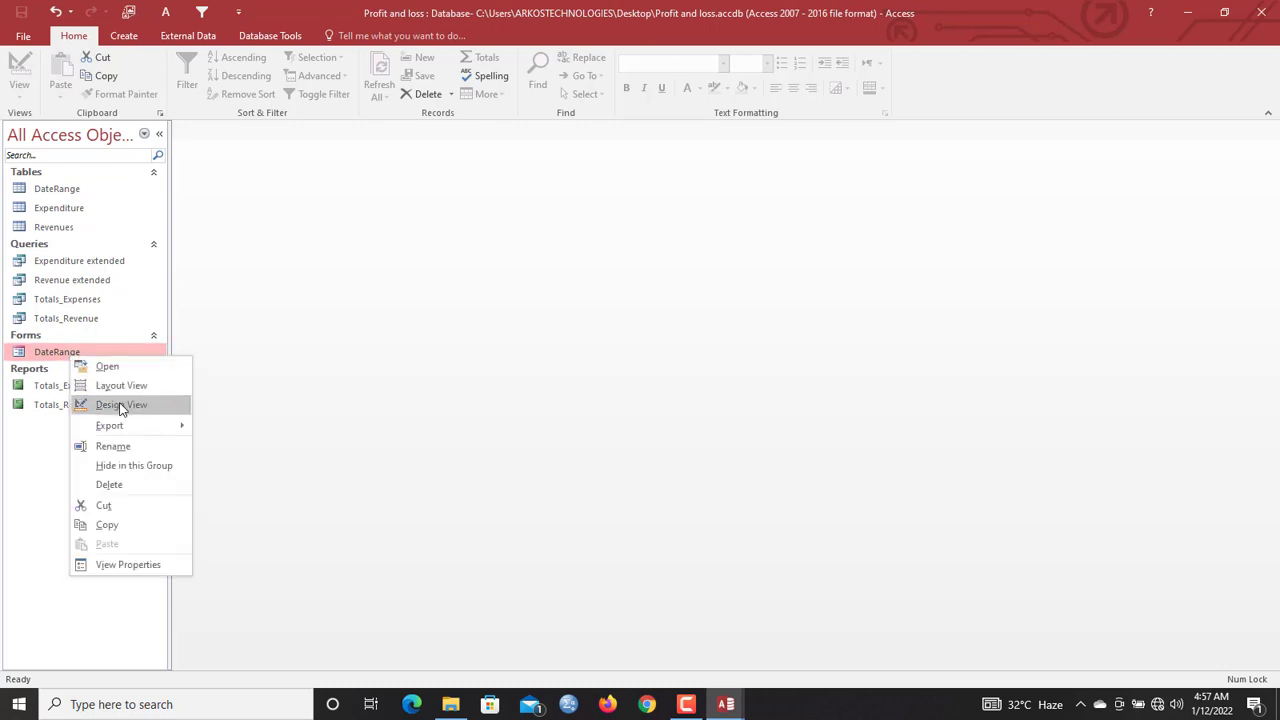
{"action": "left_click", "coordinate": [115, 406]}
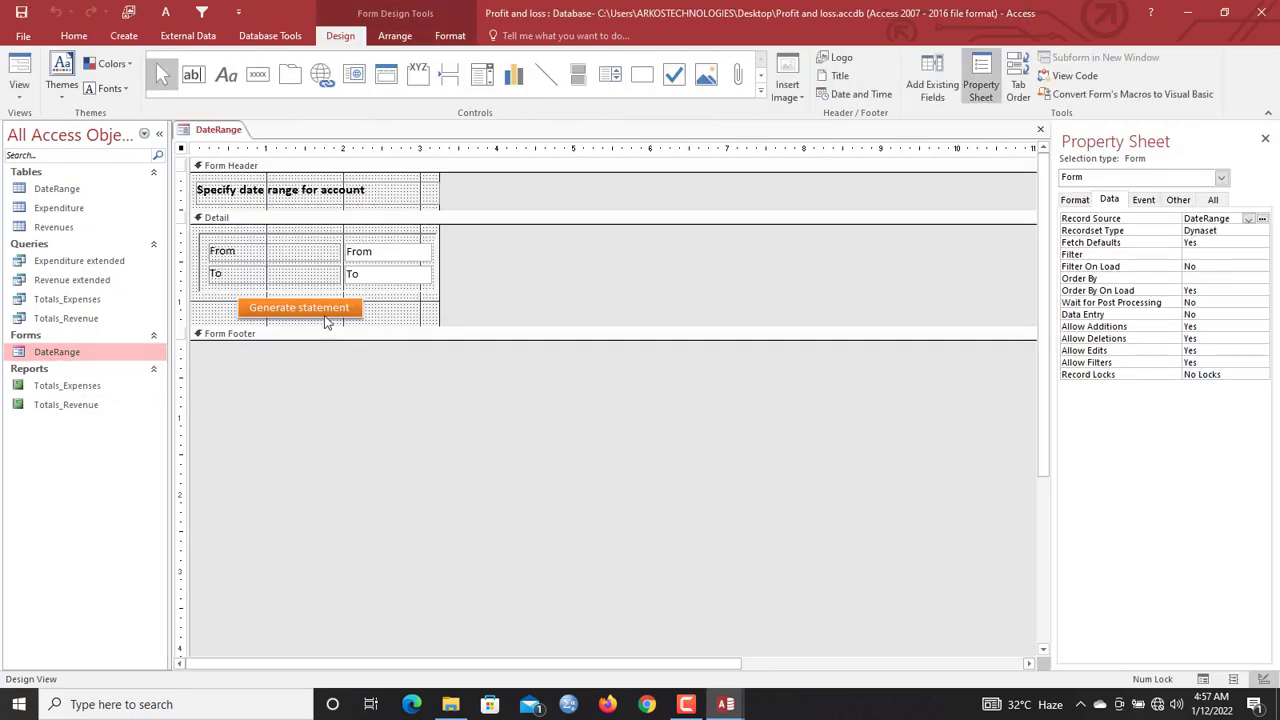
{"action": "left_click", "coordinate": [325, 312]}
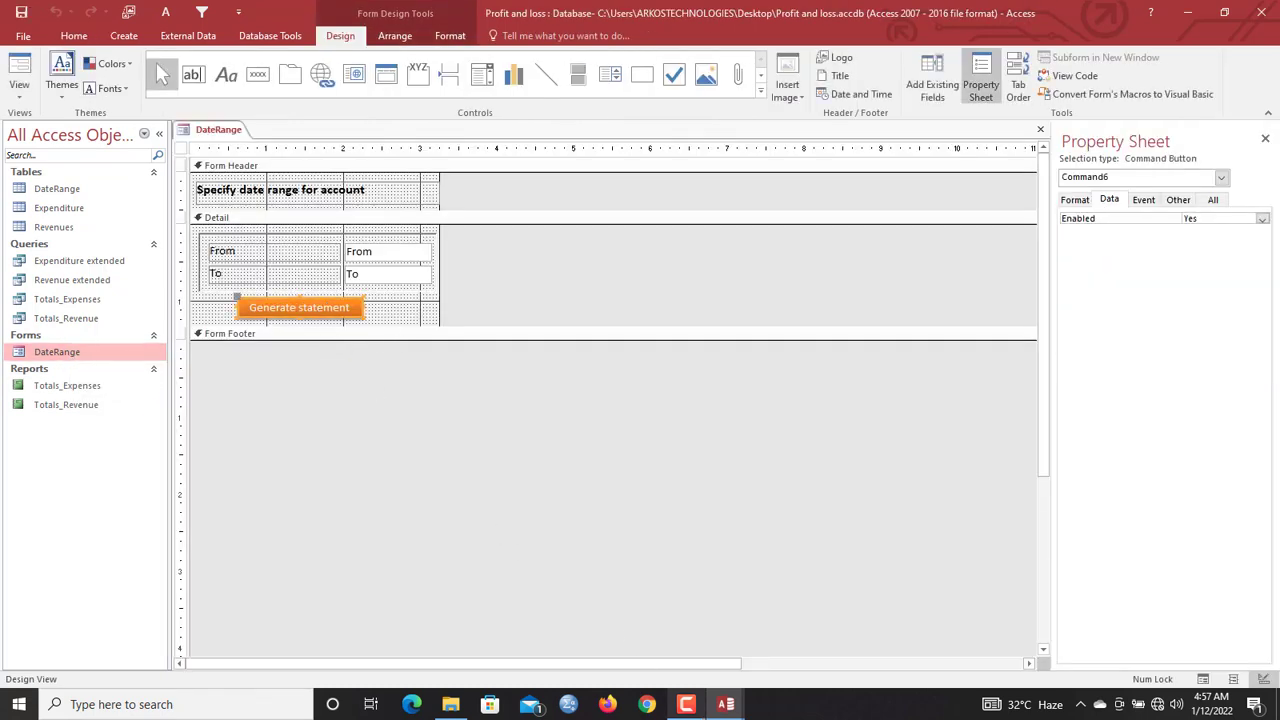
{"action": "right_click", "coordinate": [300, 310]}
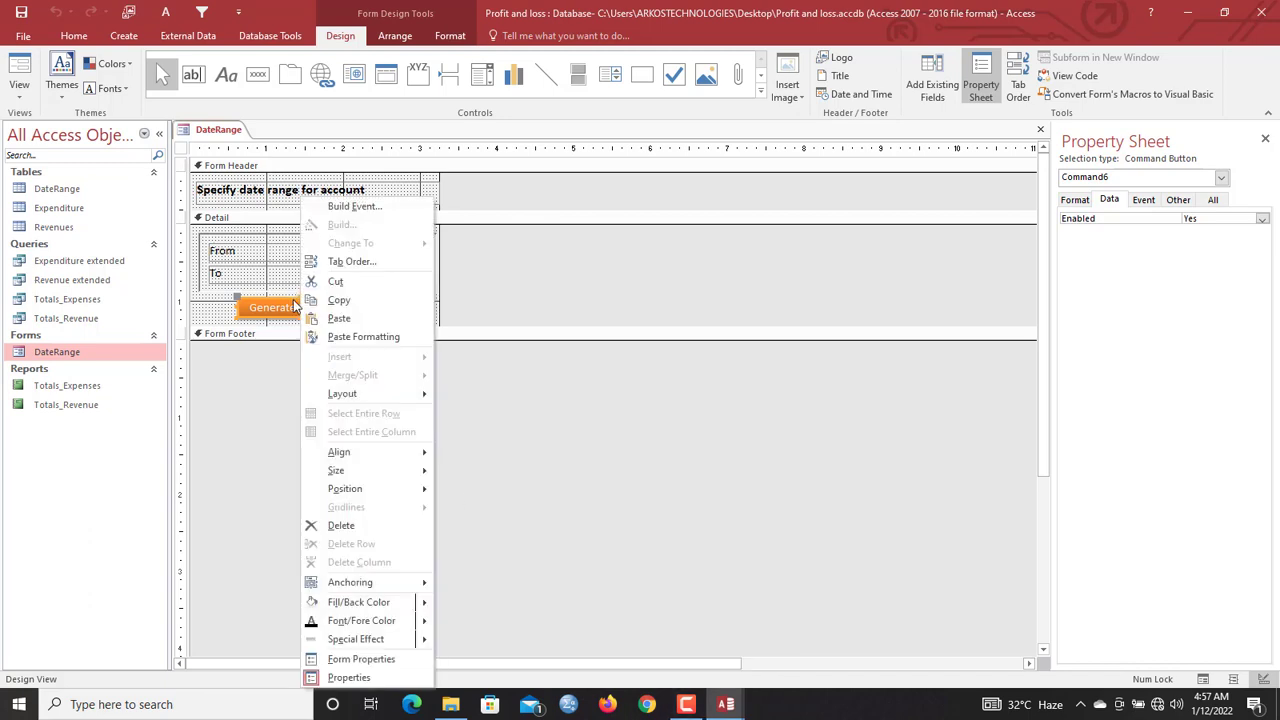
{"action": "left_click", "coordinate": [388, 205]}
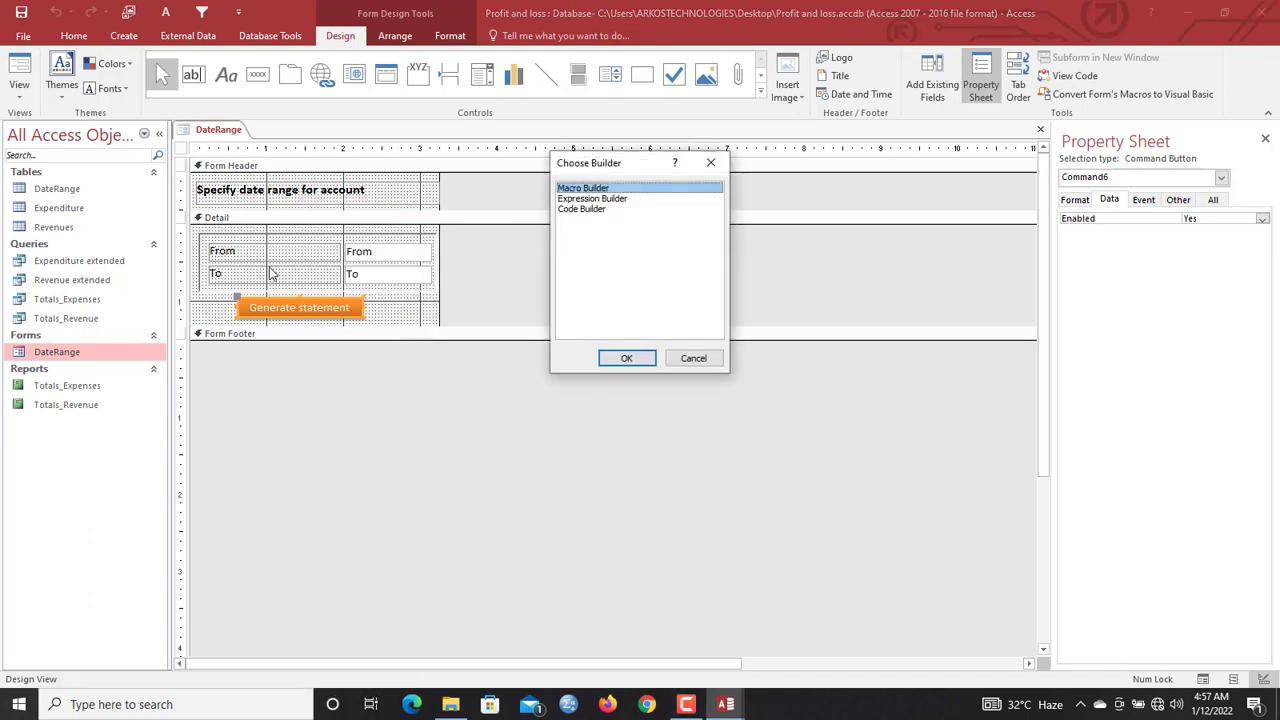
{"action": "left_click", "coordinate": [626, 358]}
{"action": "type", "text": "openr"}
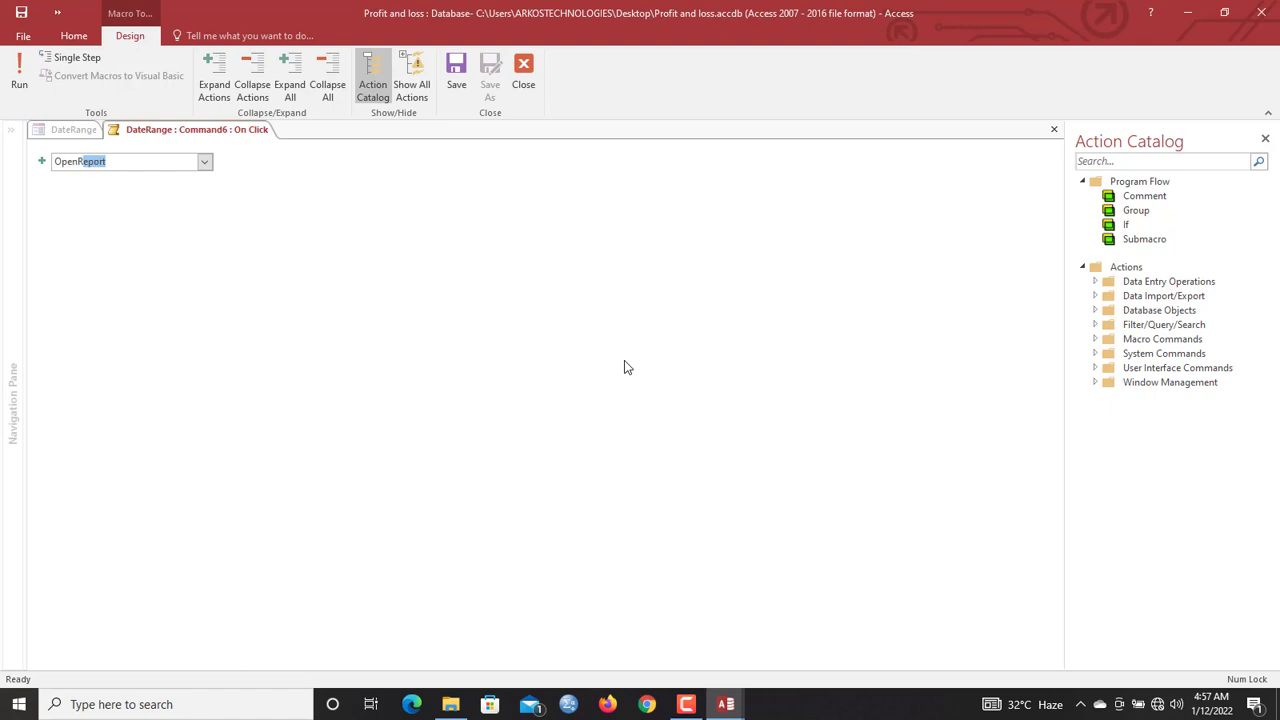
{"action": "key", "text": "Return"}
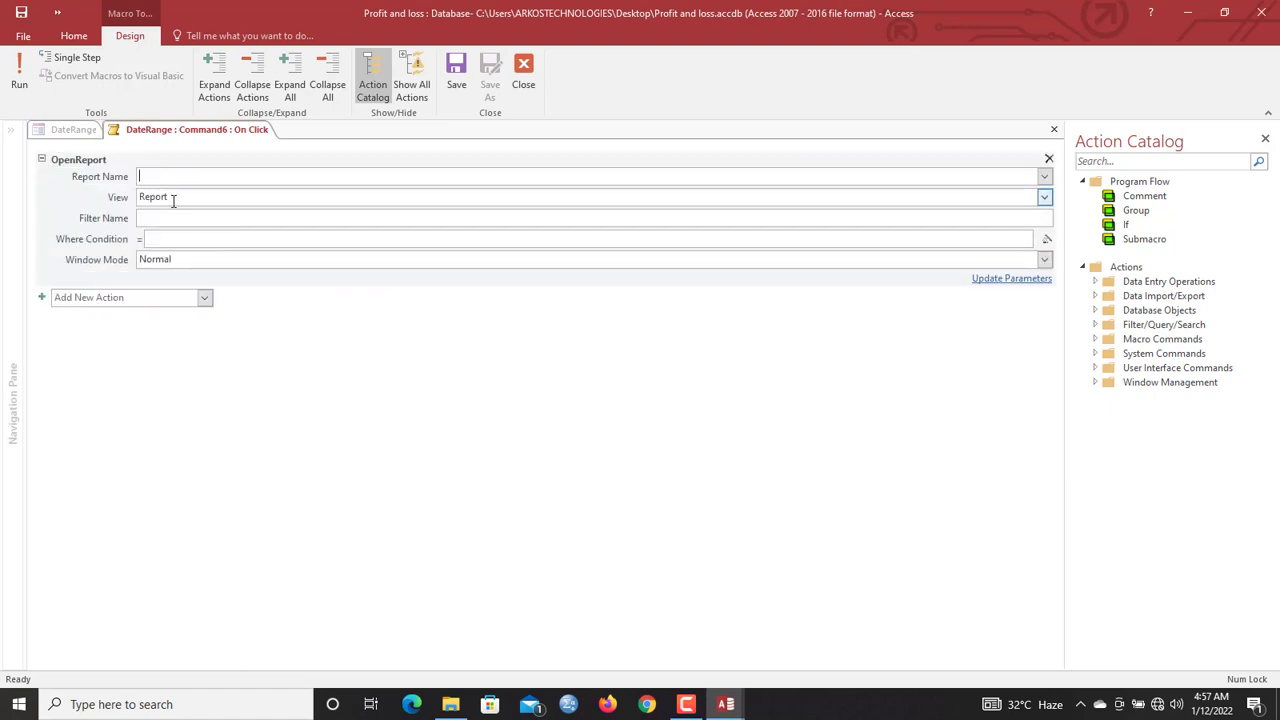
{"action": "type", "text": "Totals_Expenses"}
{"action": "left_click", "coordinate": [1049, 158]}
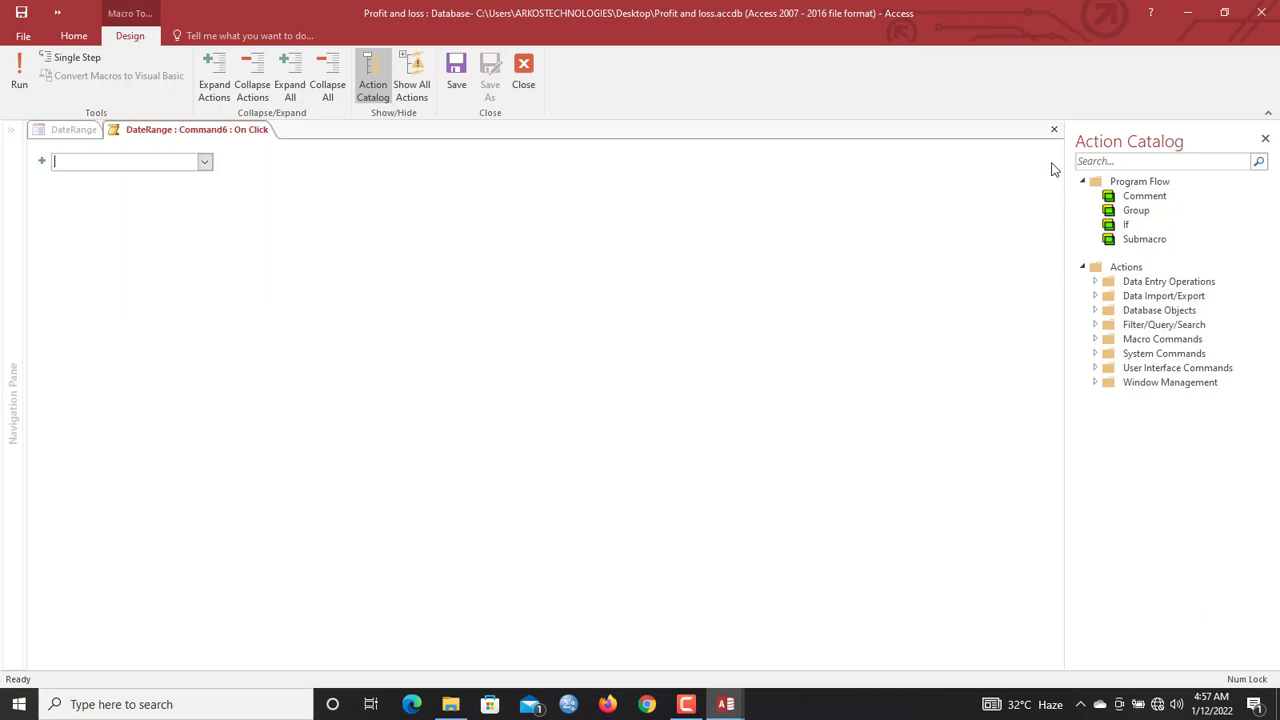
Close the Profit and loss database, keeping the macro change but discarding the form design change, and reopen the database from the desktop
{"action": "left_click", "coordinate": [1262, 12]}
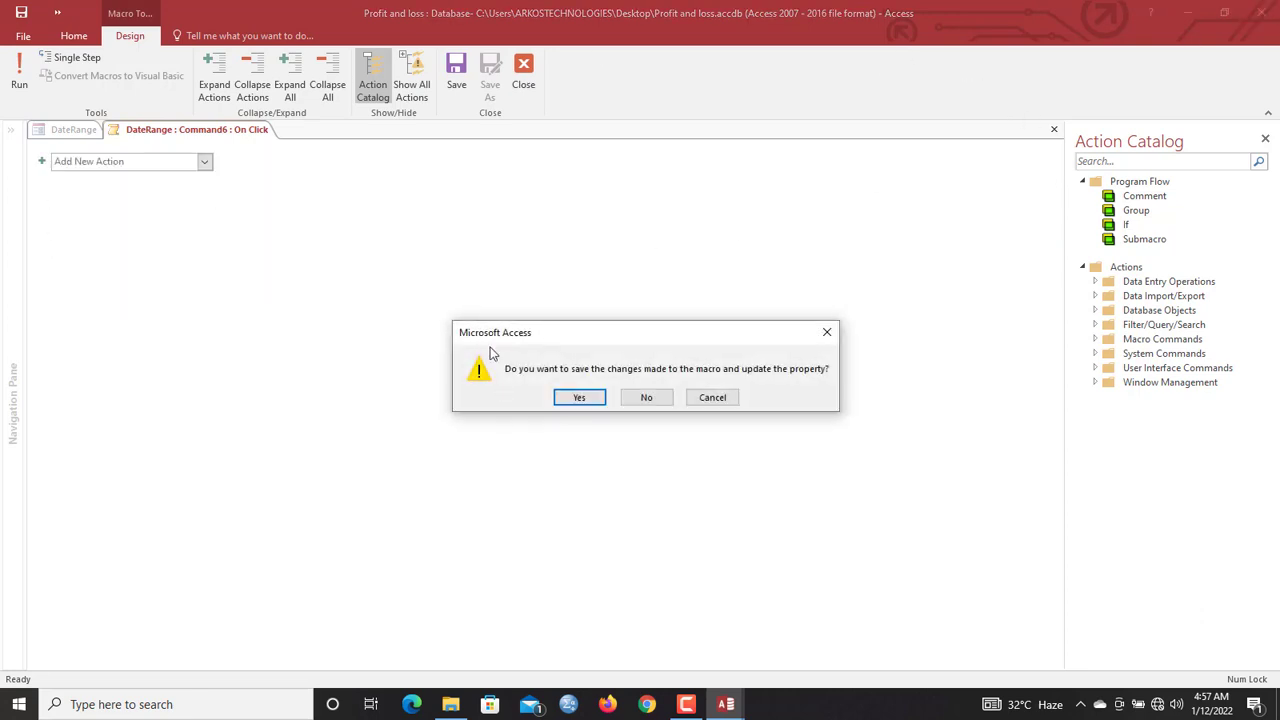
{"action": "left_click", "coordinate": [579, 397]}
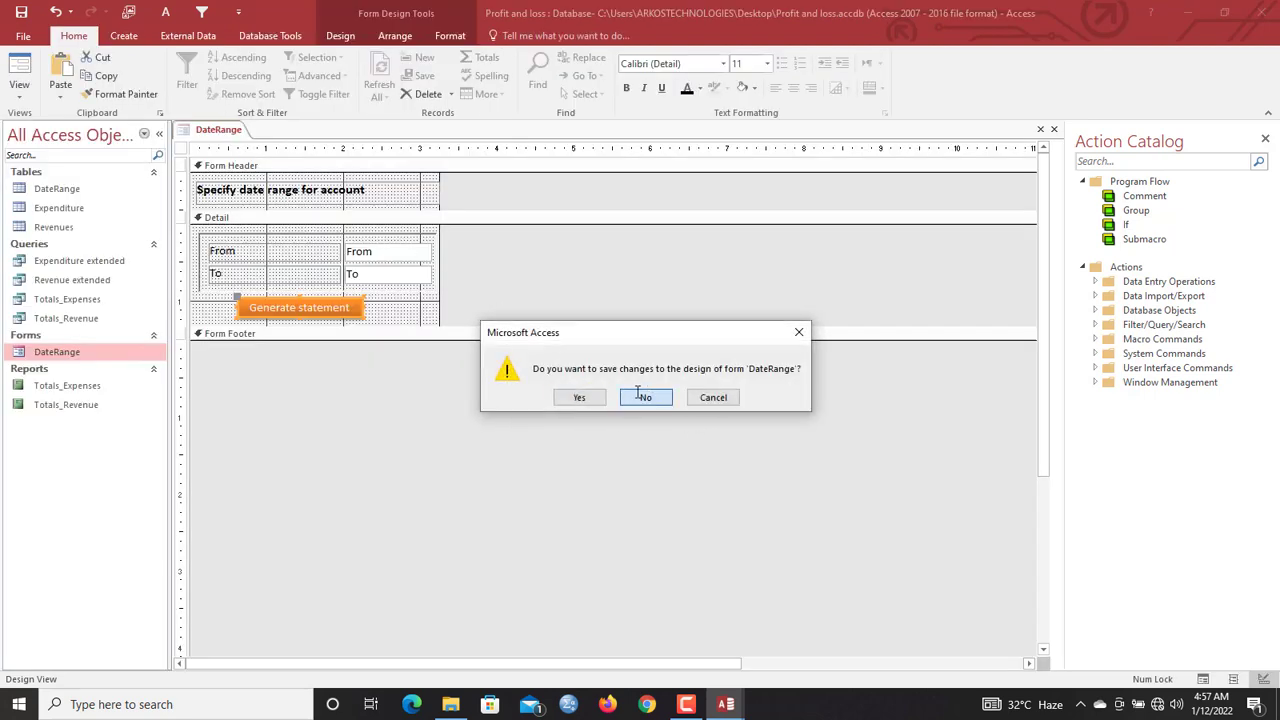
{"action": "left_click", "coordinate": [645, 397]}
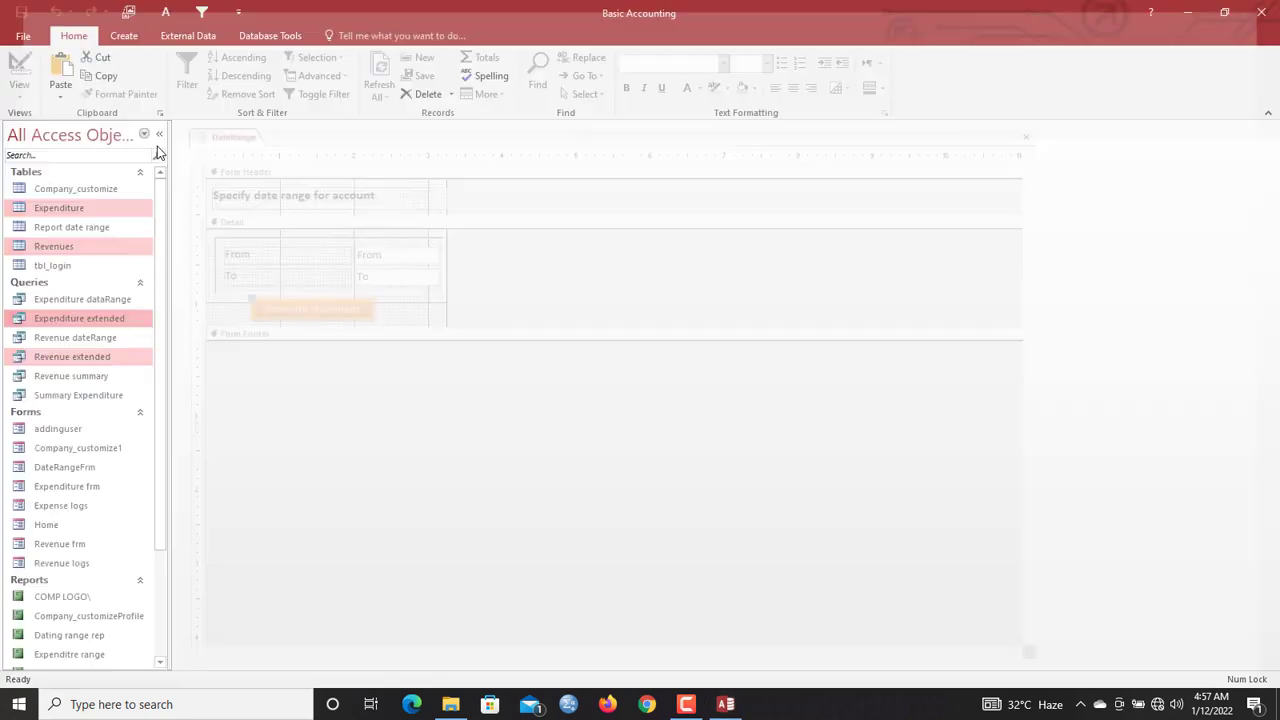
{"action": "left_click", "coordinate": [1187, 12]}
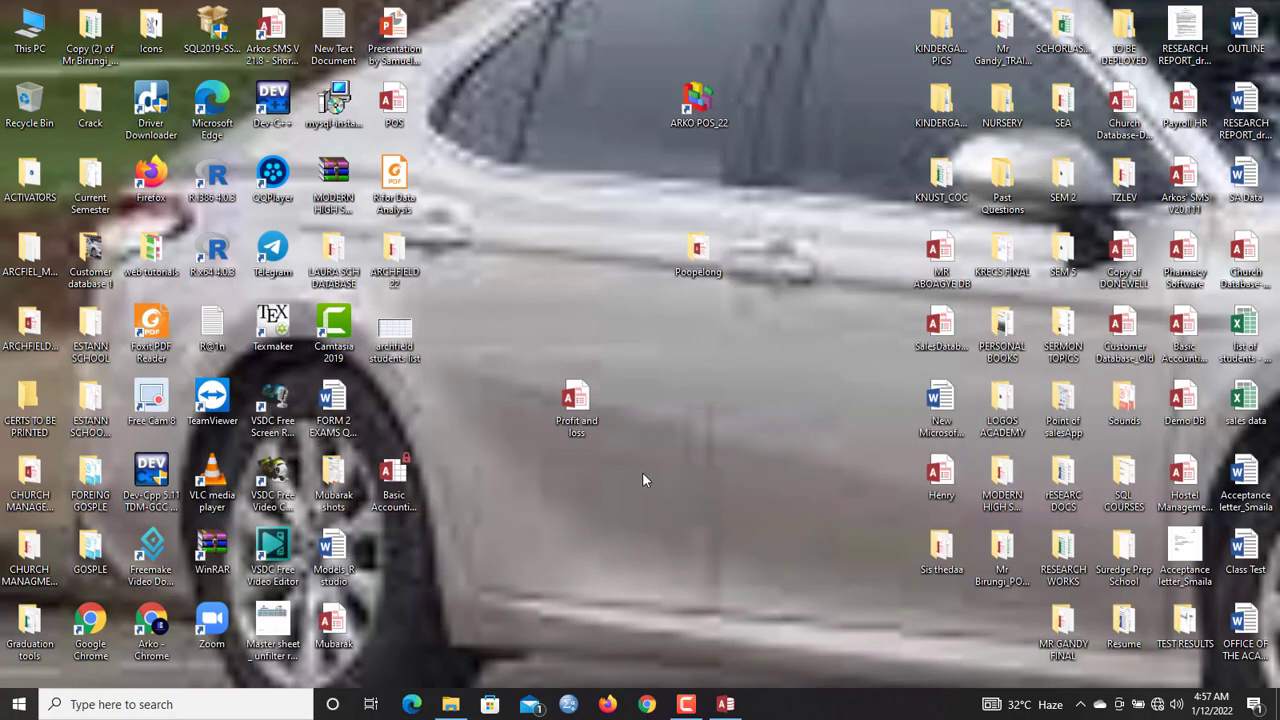
{"action": "double_click", "coordinate": [567, 421]}
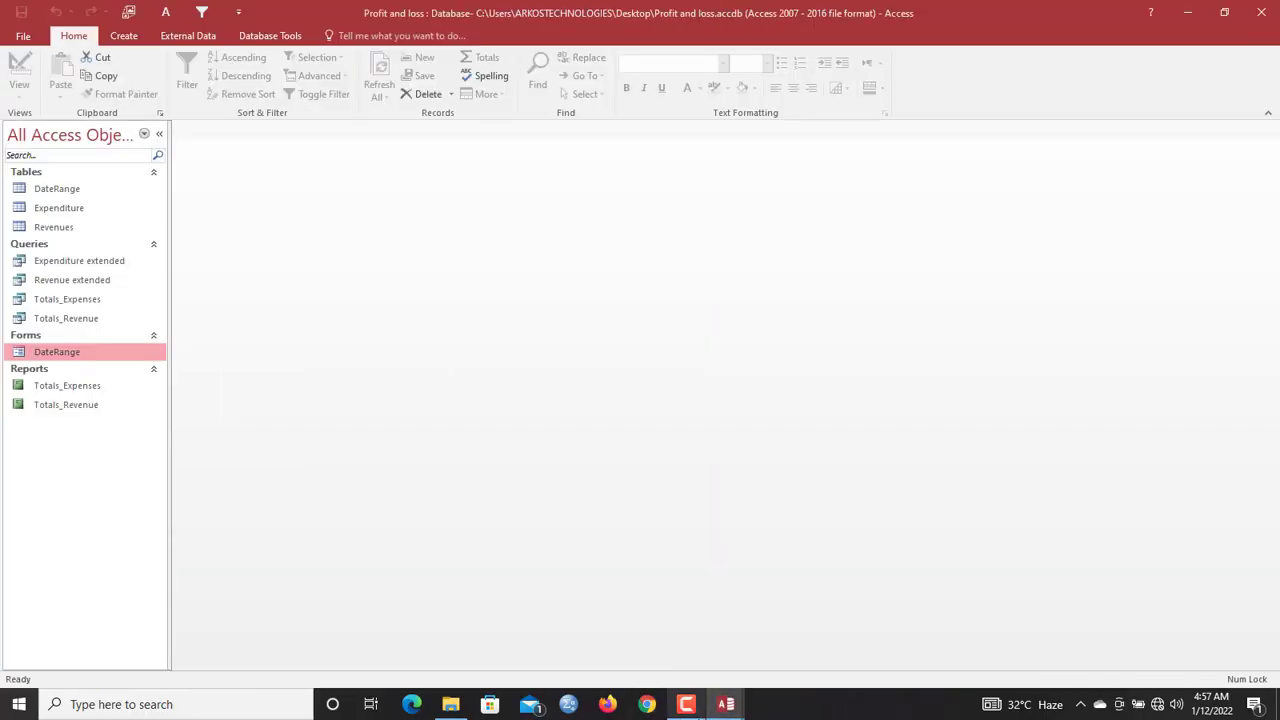
{"action": "left_click", "coordinate": [88, 408]}
{"action": "right_click", "coordinate": [87, 409]}
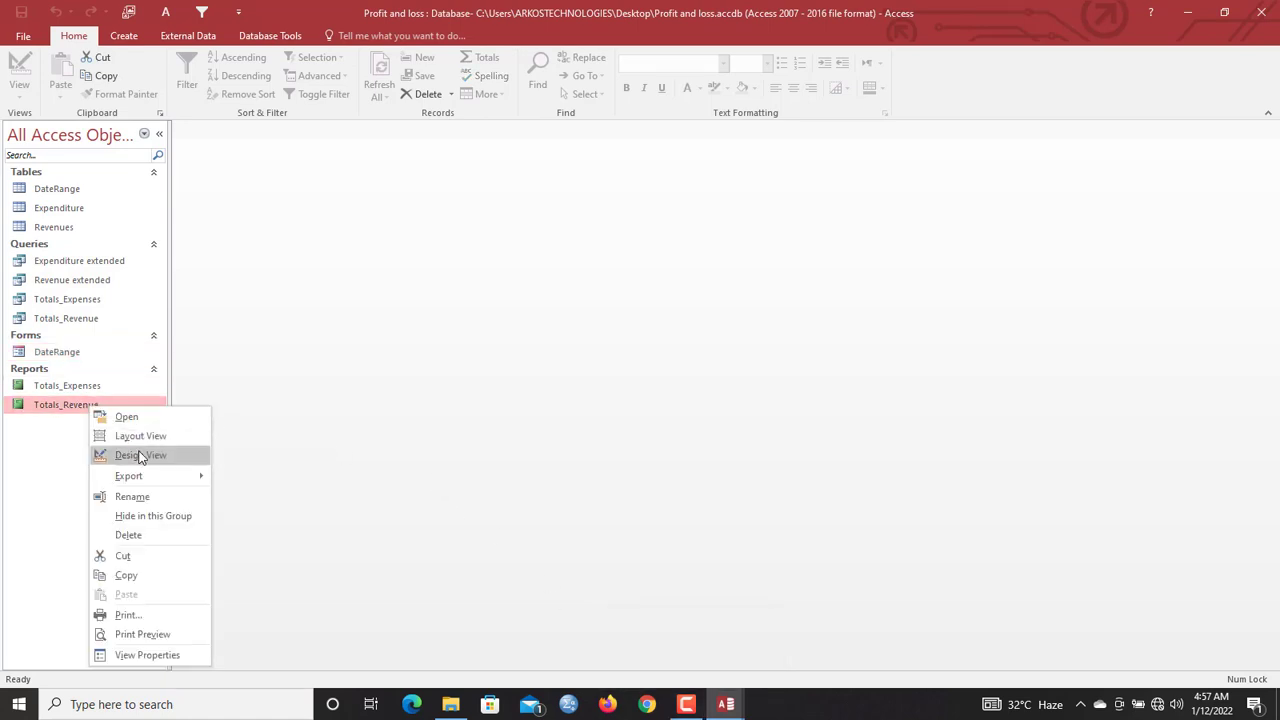
{"action": "left_click", "coordinate": [137, 452]}
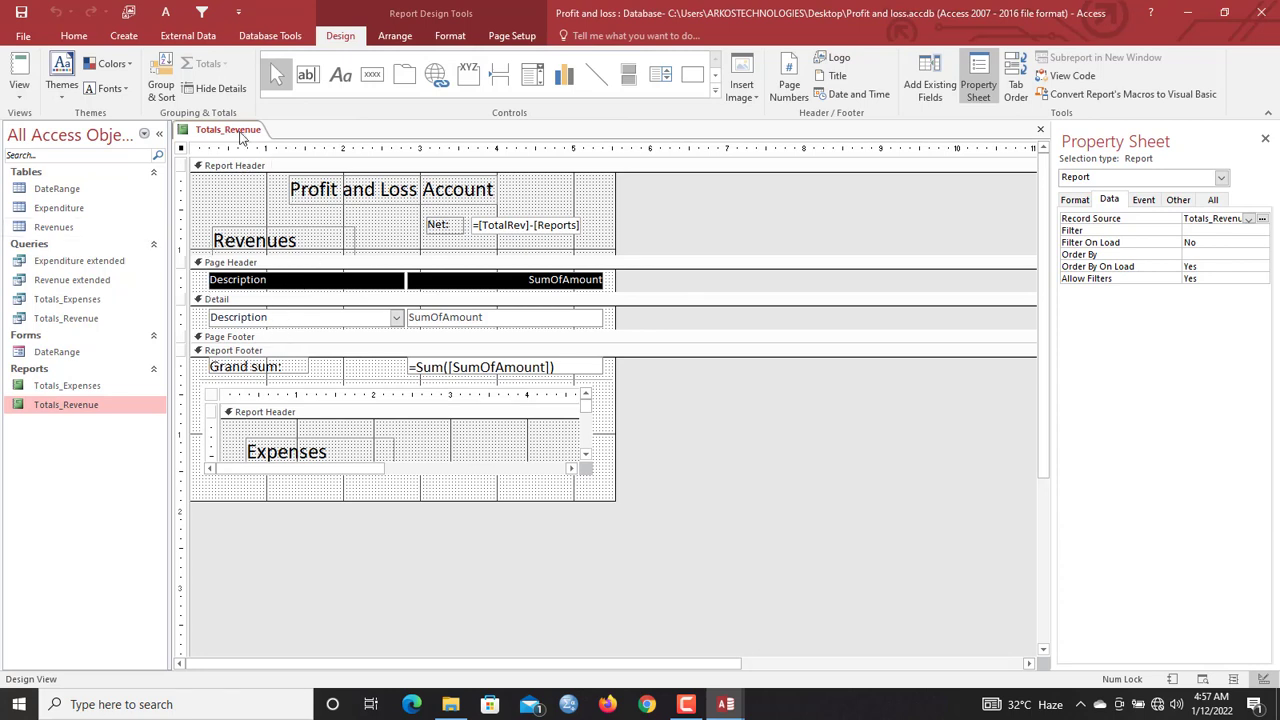
{"action": "right_click", "coordinate": [240, 137]}
{"action": "left_click", "coordinate": [227, 135]}
{"action": "right_click", "coordinate": [227, 135]}
{"action": "left_click", "coordinate": [265, 180]}
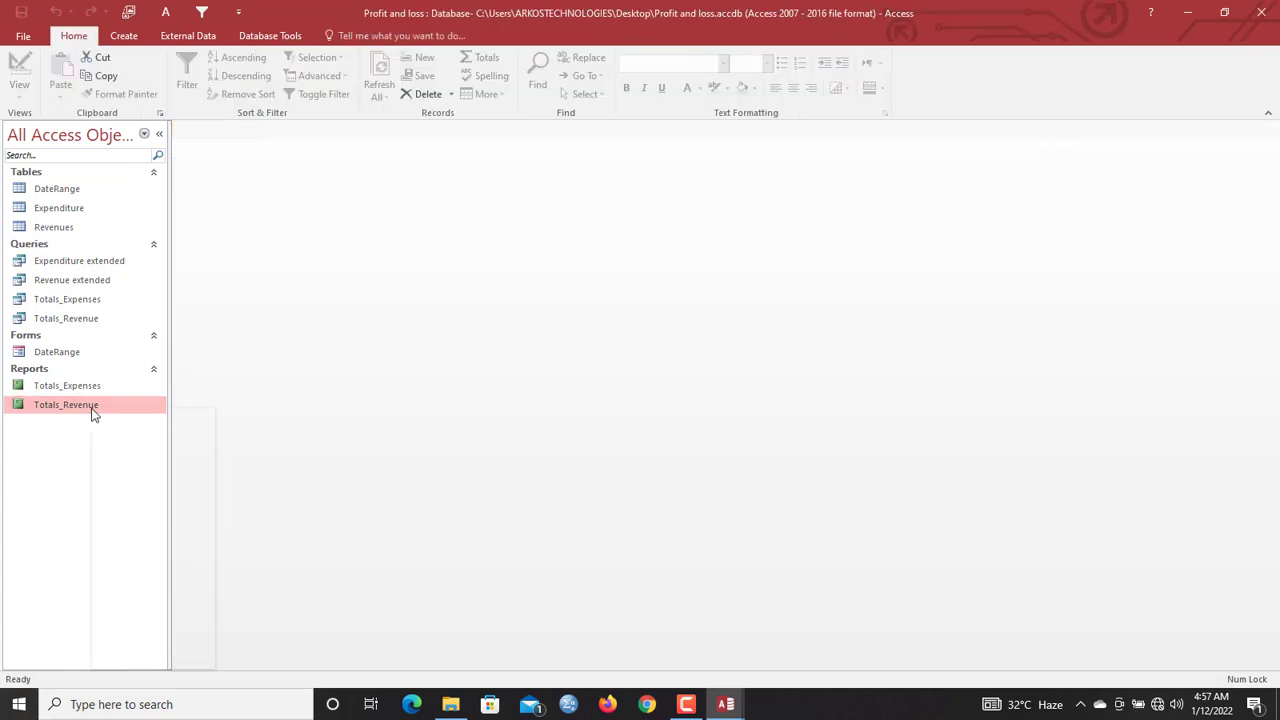
Rename the Totals_Revenue report as Profitloss
{"action": "right_click", "coordinate": [93, 413]}
{"action": "left_click", "coordinate": [156, 496]}
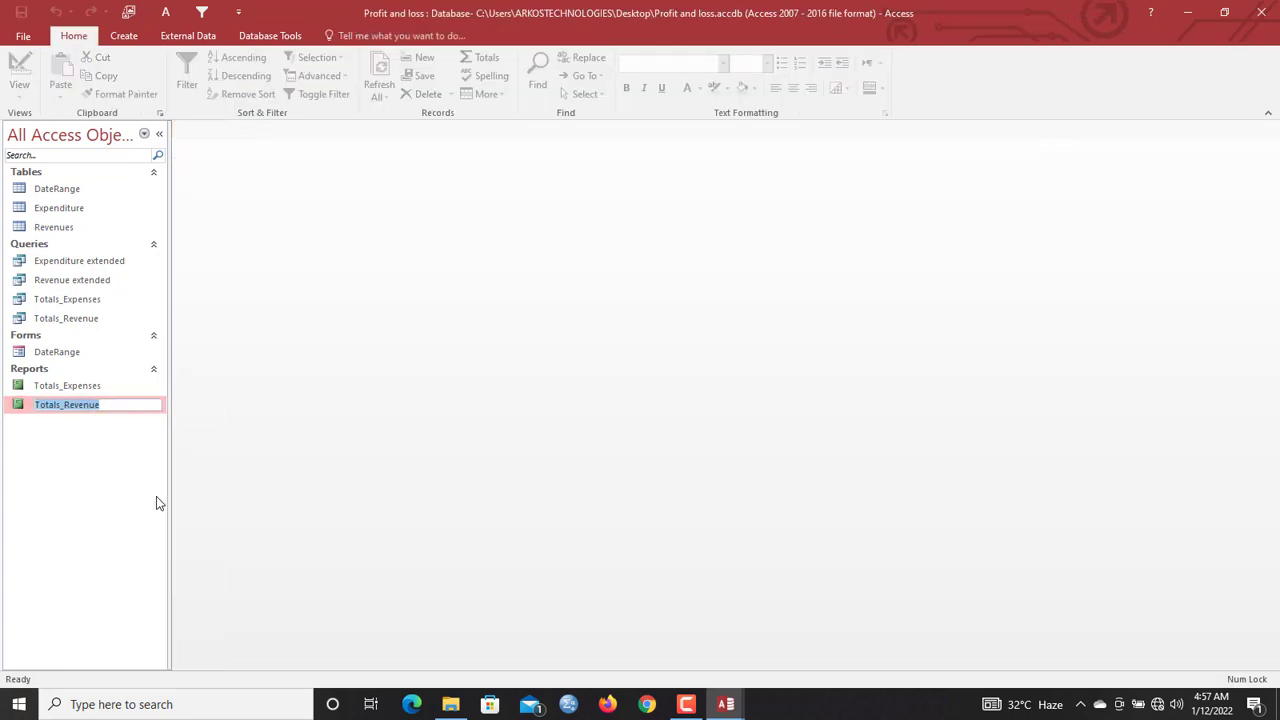
{"action": "type", "text": "Profuit"}
{"action": "key", "text": "BackSpace"}
{"action": "key", "text": "BackSpace"}
{"action": "key", "text": "BackSpace"}
{"action": "type", "text": "u"}
{"action": "key", "text": "BackSpace"}
{"action": "type", "text": "itloss"}
{"action": "left_click", "coordinate": [77, 389]}
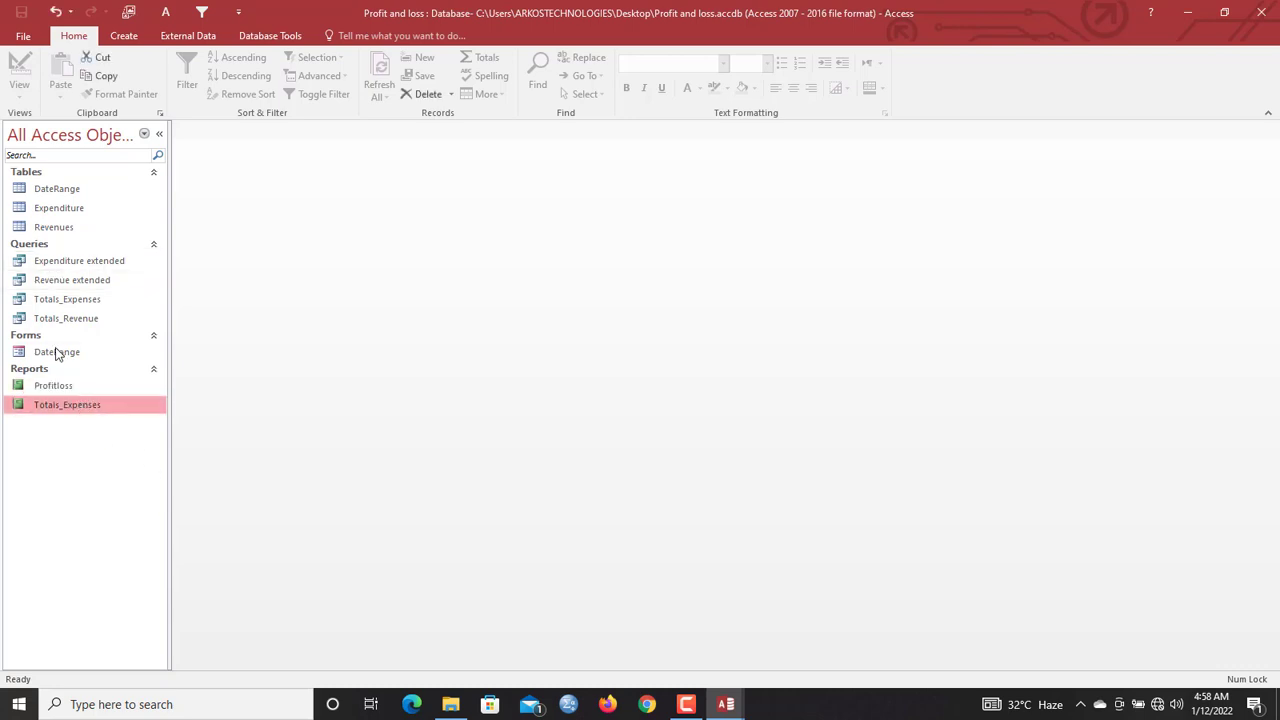
Open the DateRange form in Design View and start a new macro for its Generate statement button
{"action": "left_click", "coordinate": [83, 367]}
{"action": "left_click", "coordinate": [100, 354]}
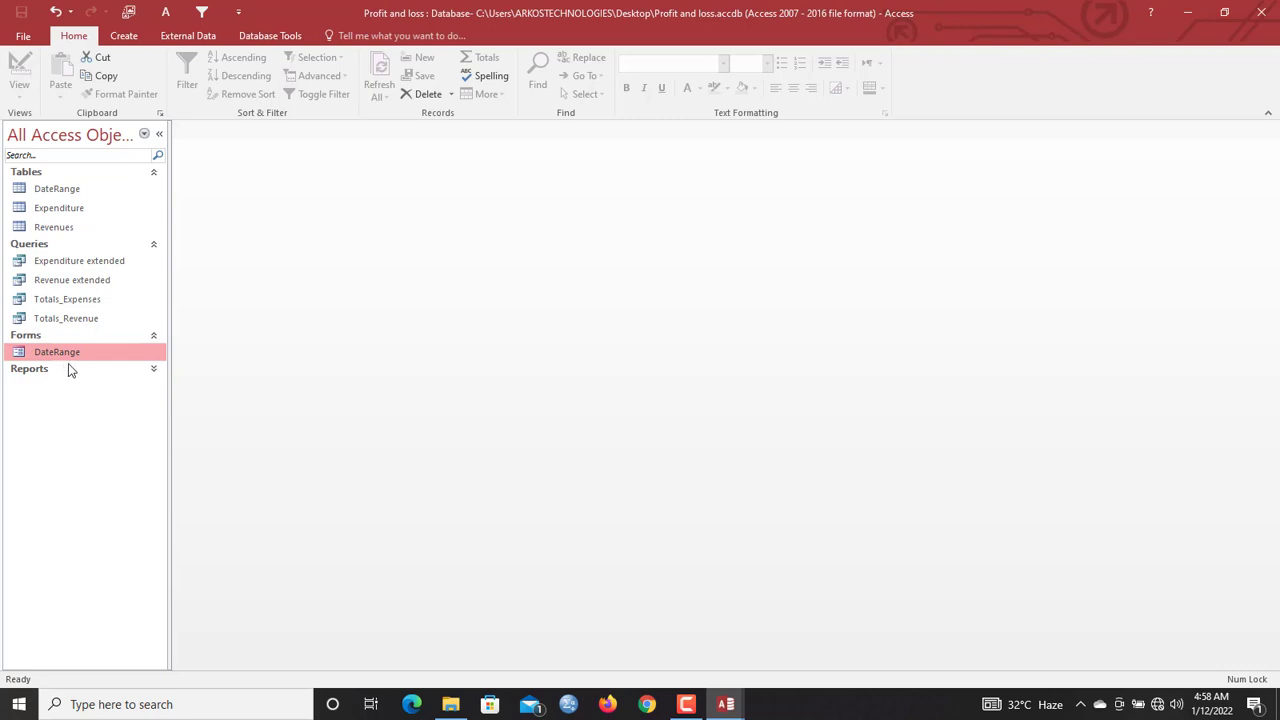
{"action": "left_click", "coordinate": [66, 368]}
{"action": "right_click", "coordinate": [98, 357]}
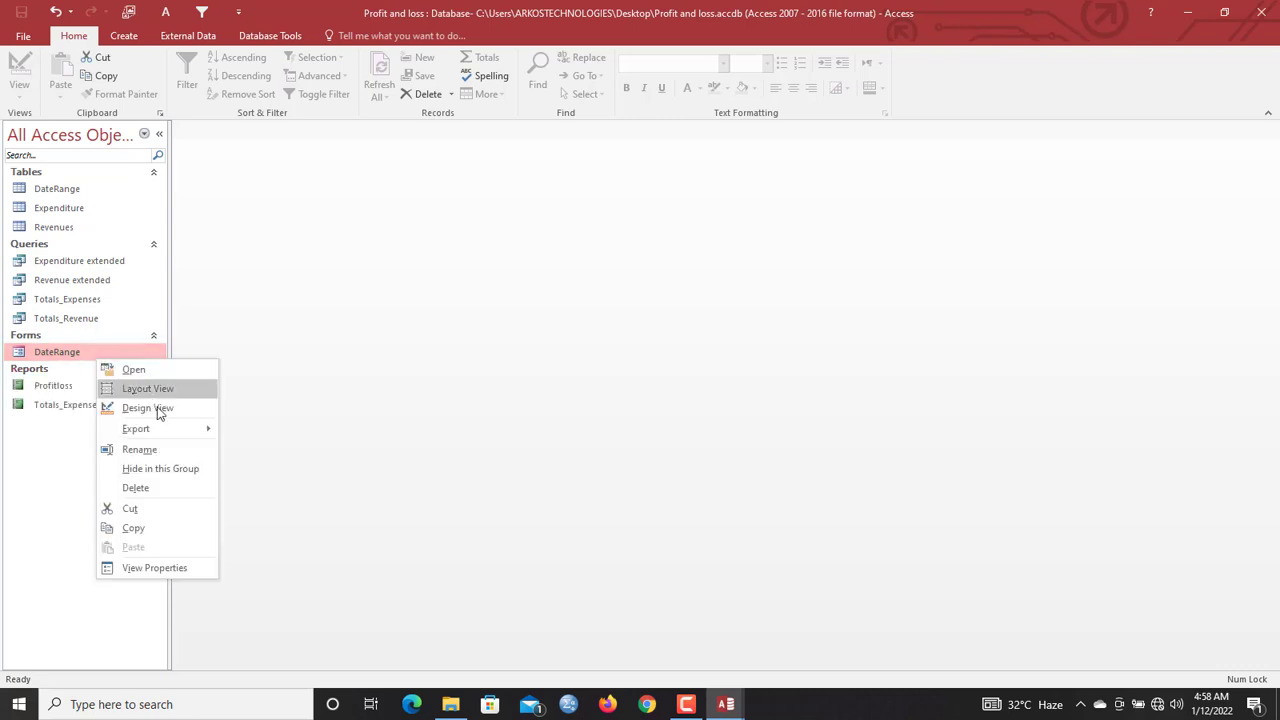
{"action": "left_click", "coordinate": [203, 409]}
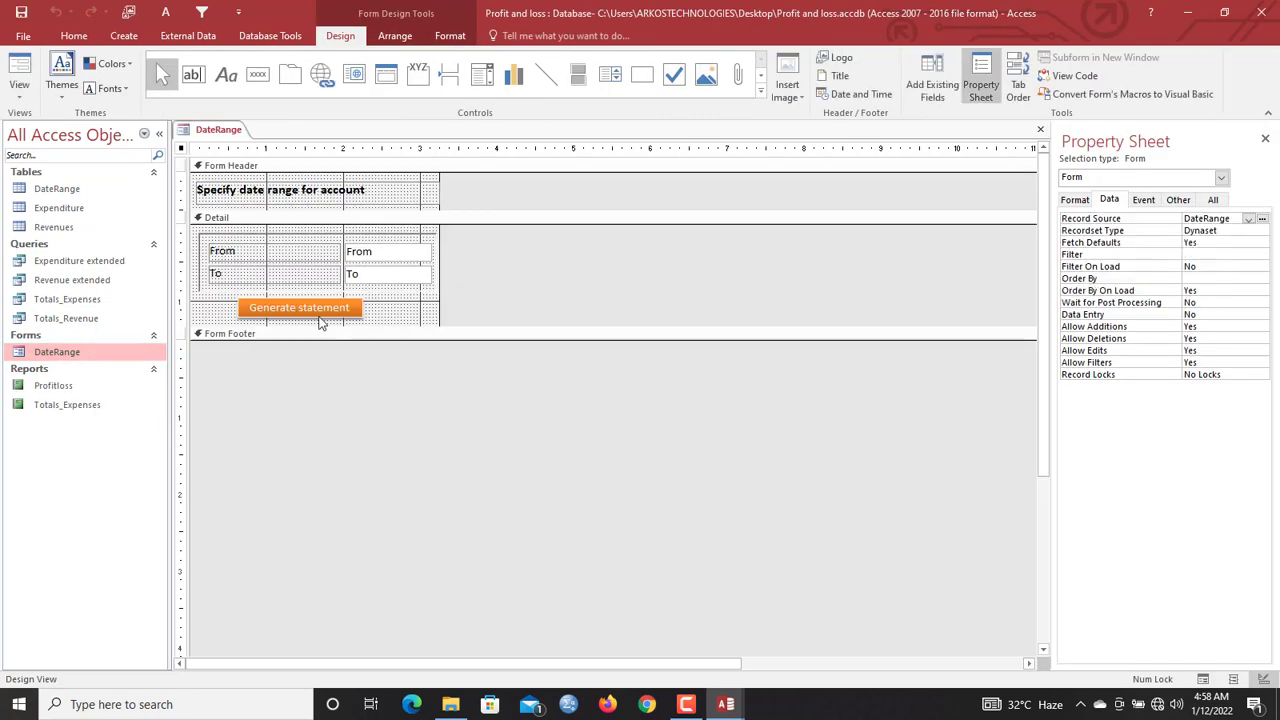
{"action": "right_click", "coordinate": [320, 318]}
{"action": "left_click", "coordinate": [400, 206]}
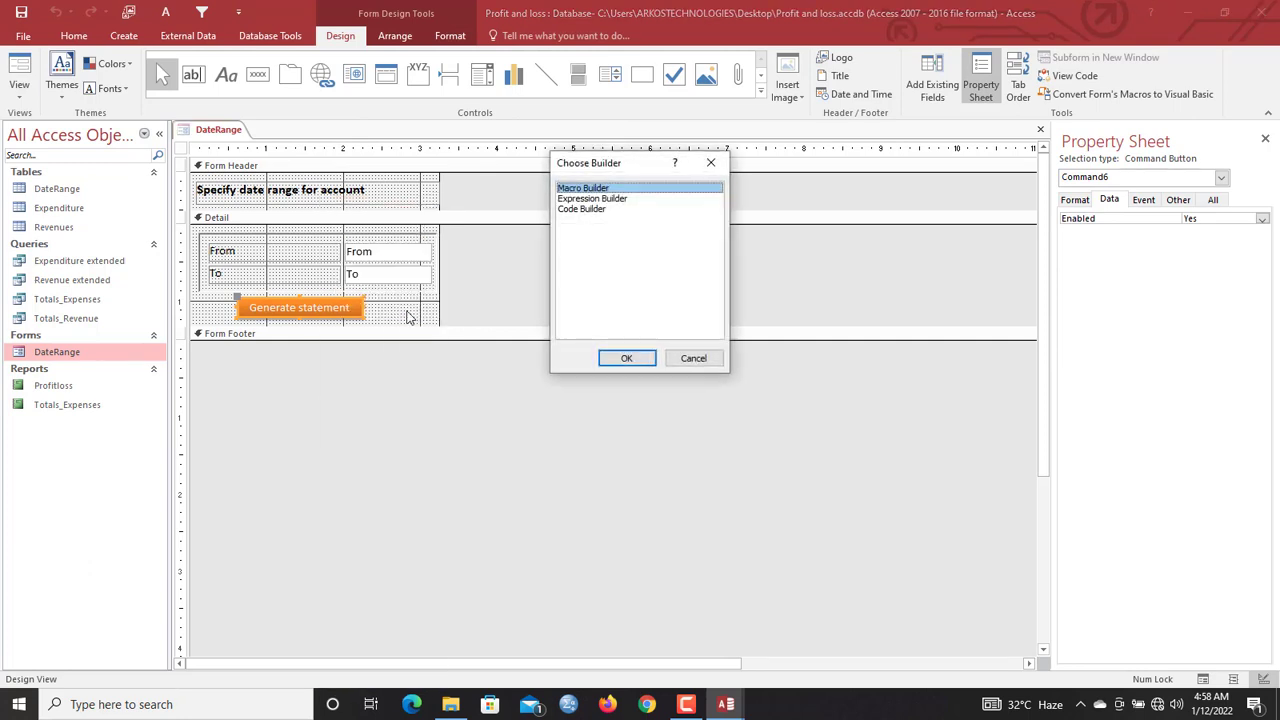
{"action": "left_click", "coordinate": [643, 362]}
Add an OpenReport action for the Profitloss report to the macro, and save and close the macro
{"action": "type", "text": "Open"}
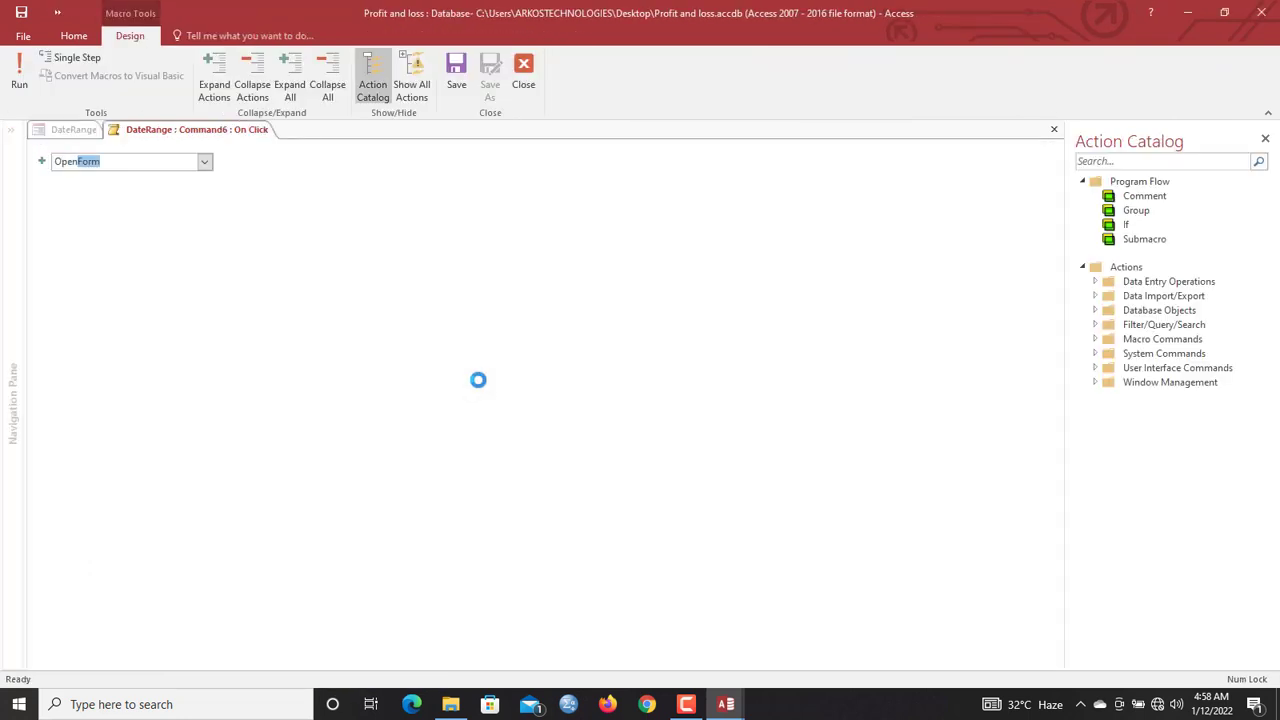
{"action": "type", "text": "Report"}
{"action": "key", "text": "Return"}
{"action": "type", "text": "Profitloss"}
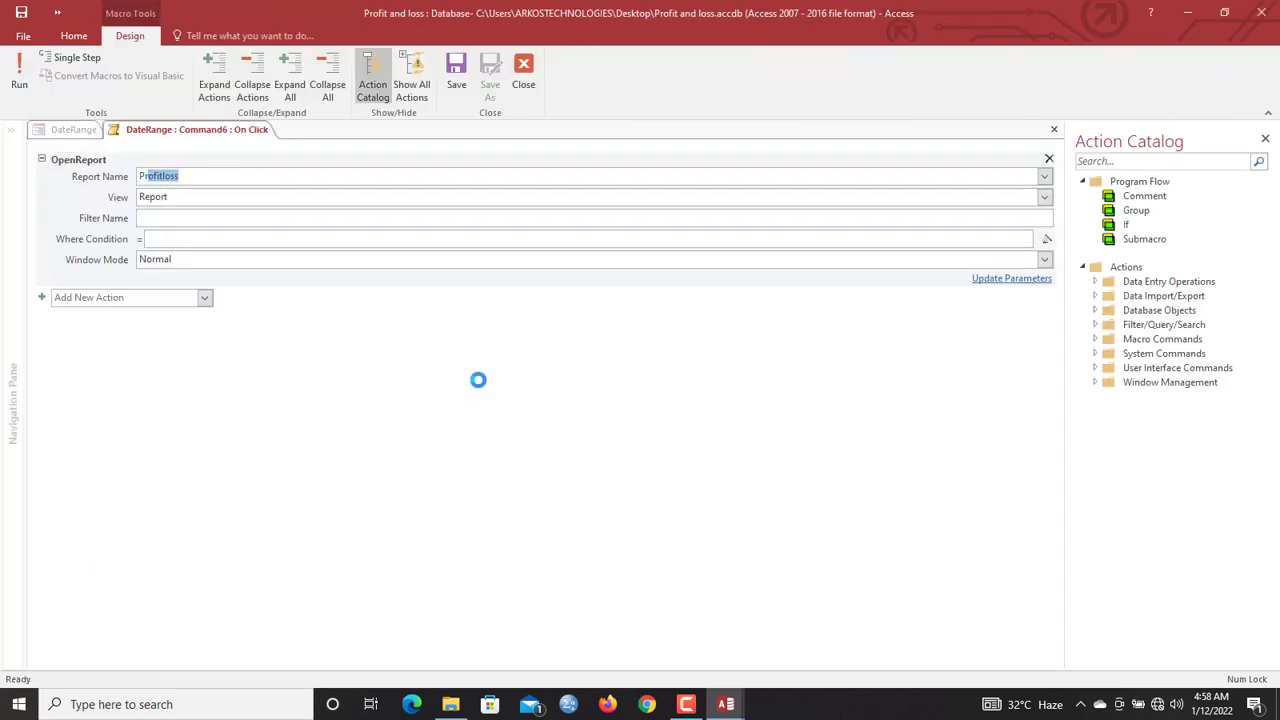
{"action": "left_click", "coordinate": [456, 76]}
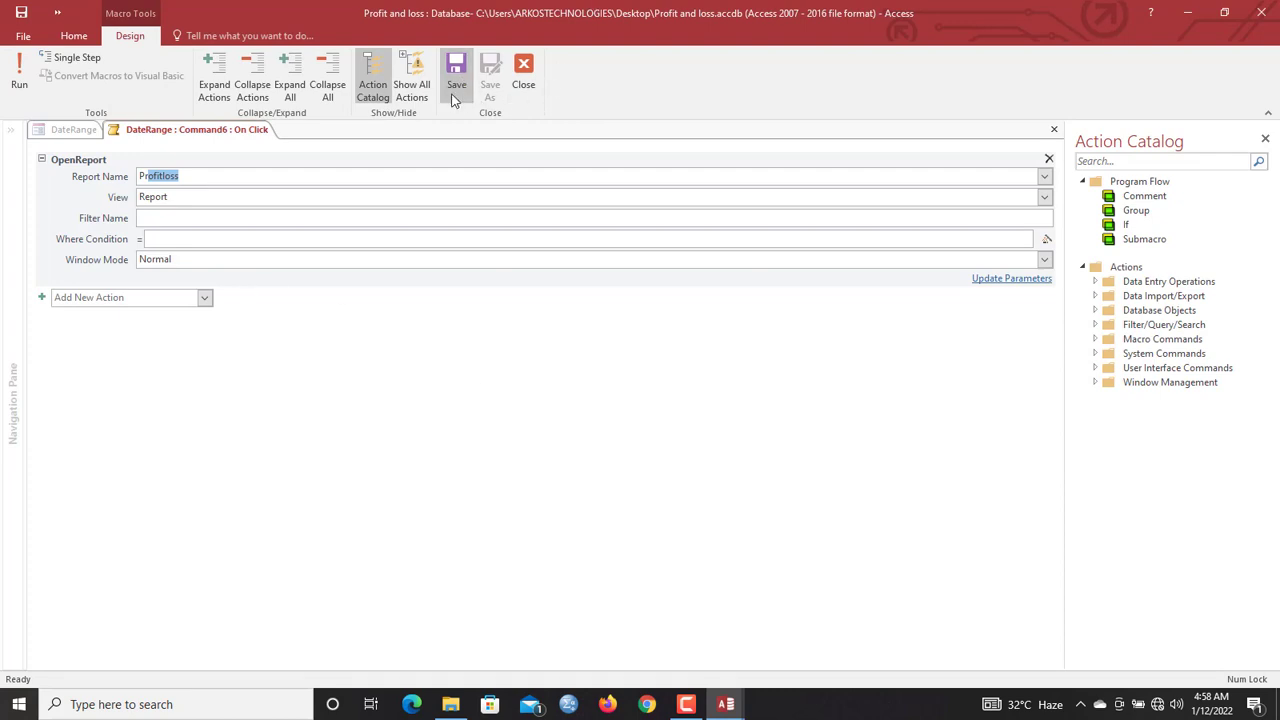
{"action": "left_click", "coordinate": [523, 76]}
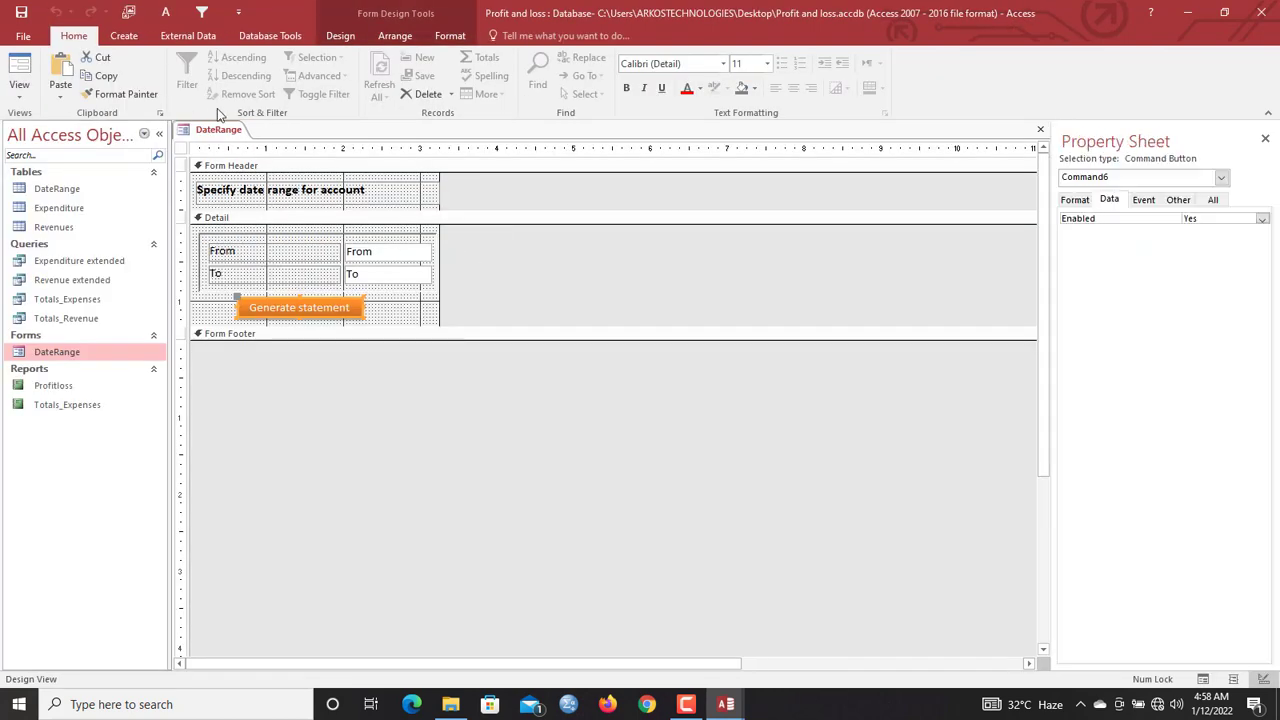
Save and close the DateRange form
{"action": "right_click", "coordinate": [213, 131]}
{"action": "left_click", "coordinate": [226, 139]}
{"action": "right_click", "coordinate": [230, 136]}
{"action": "left_click", "coordinate": [265, 159]}
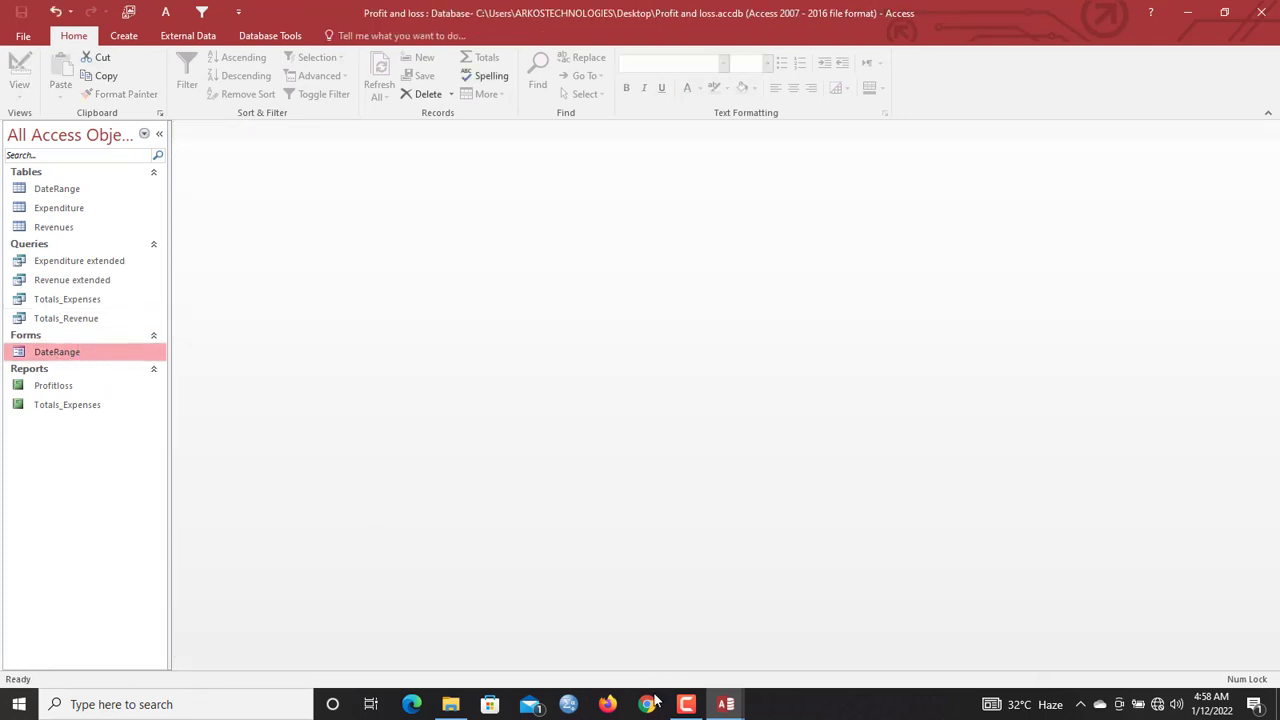
Open the DateRange form and set the range from 1/1/2020 to today's date, 1/12/2022
{"action": "mouse_move", "coordinate": [683, 712]}
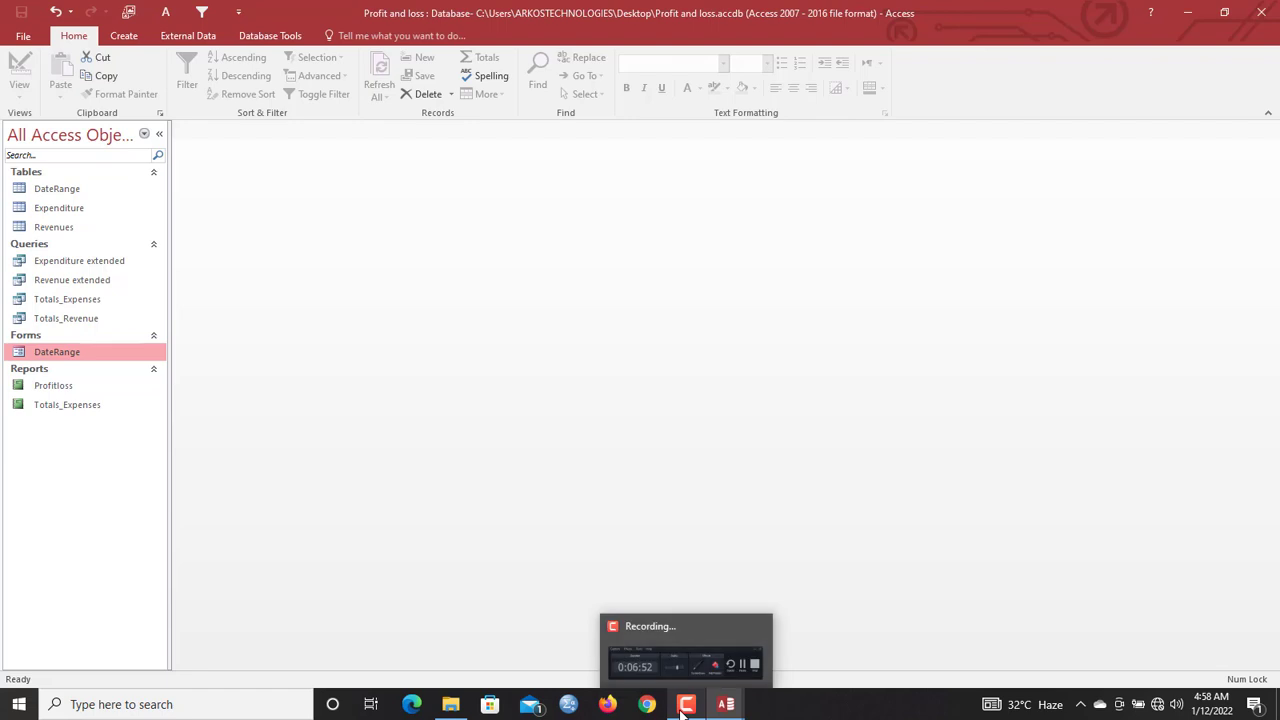
{"action": "double_click", "coordinate": [84, 358]}
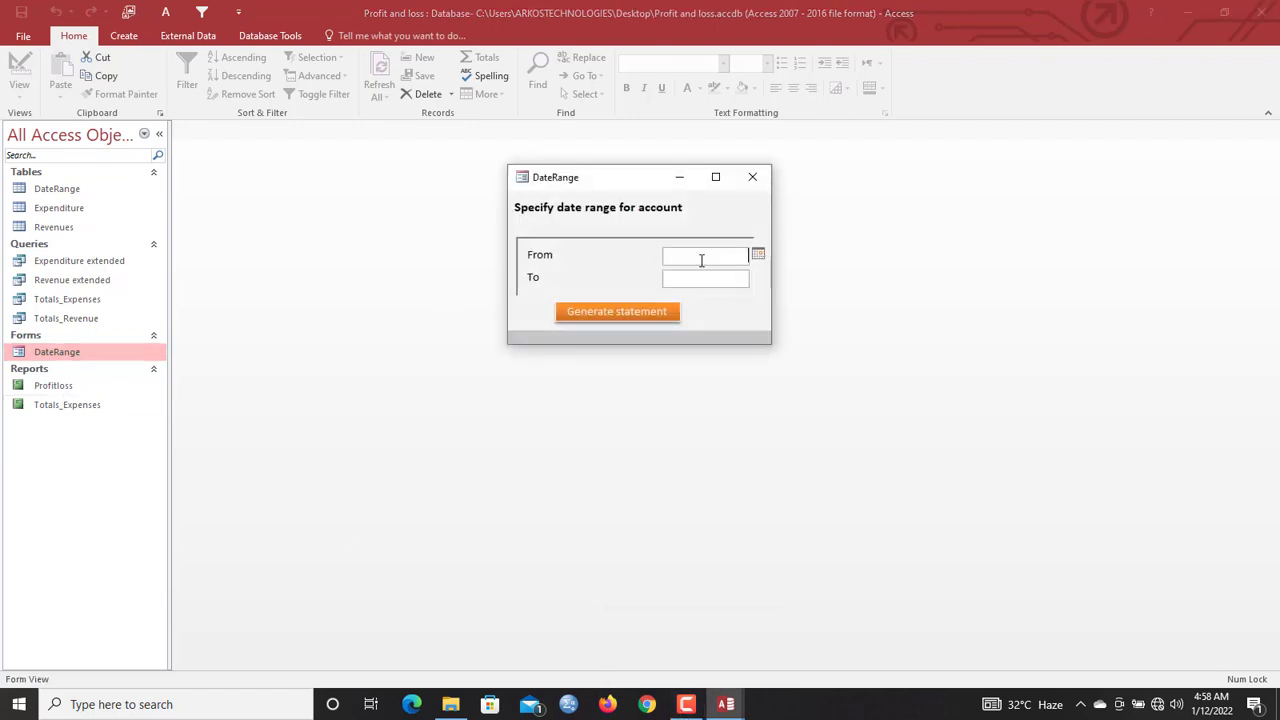
{"action": "type", "text": "1/1/2021"}
{"action": "key", "text": "BackSpace"}
{"action": "type", "text": "0"}
{"action": "left_click", "coordinate": [737, 276]}
{"action": "left_click", "coordinate": [758, 281]}
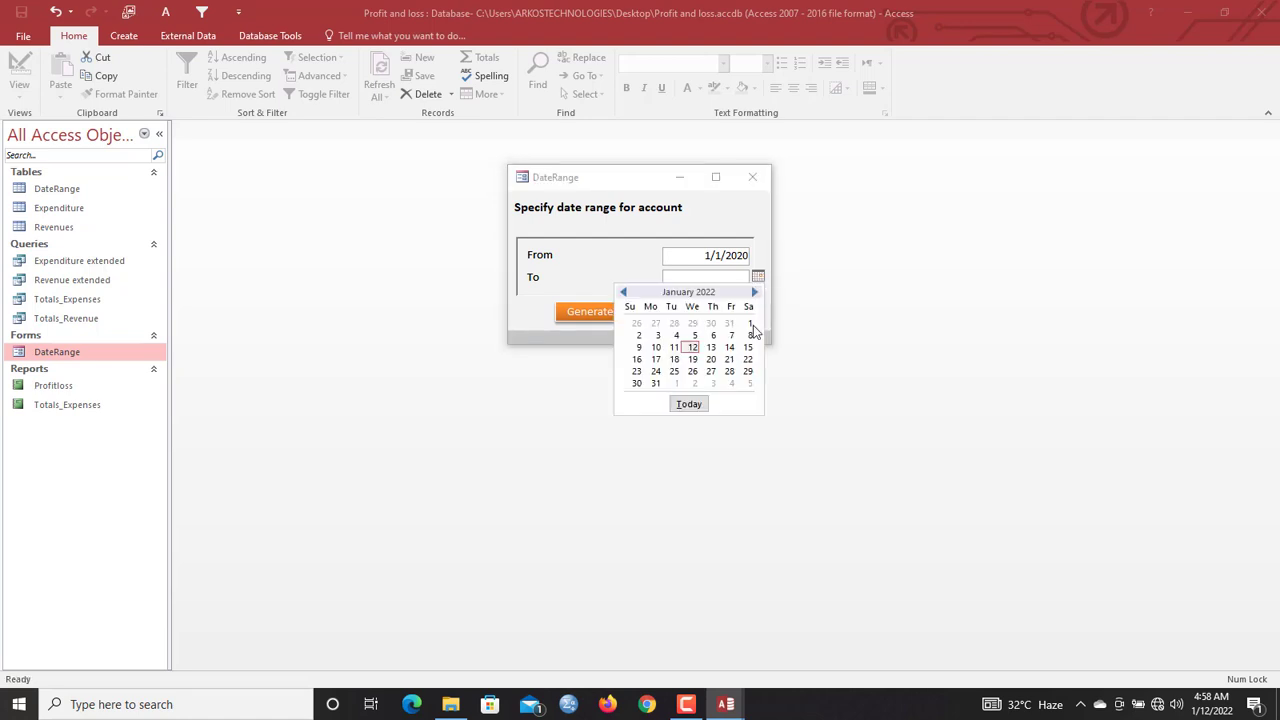
{"action": "left_click", "coordinate": [686, 402]}
Generate the statement for the entered dates, and move the DateRange form clear of the report before closing it
{"action": "left_click", "coordinate": [686, 258]}
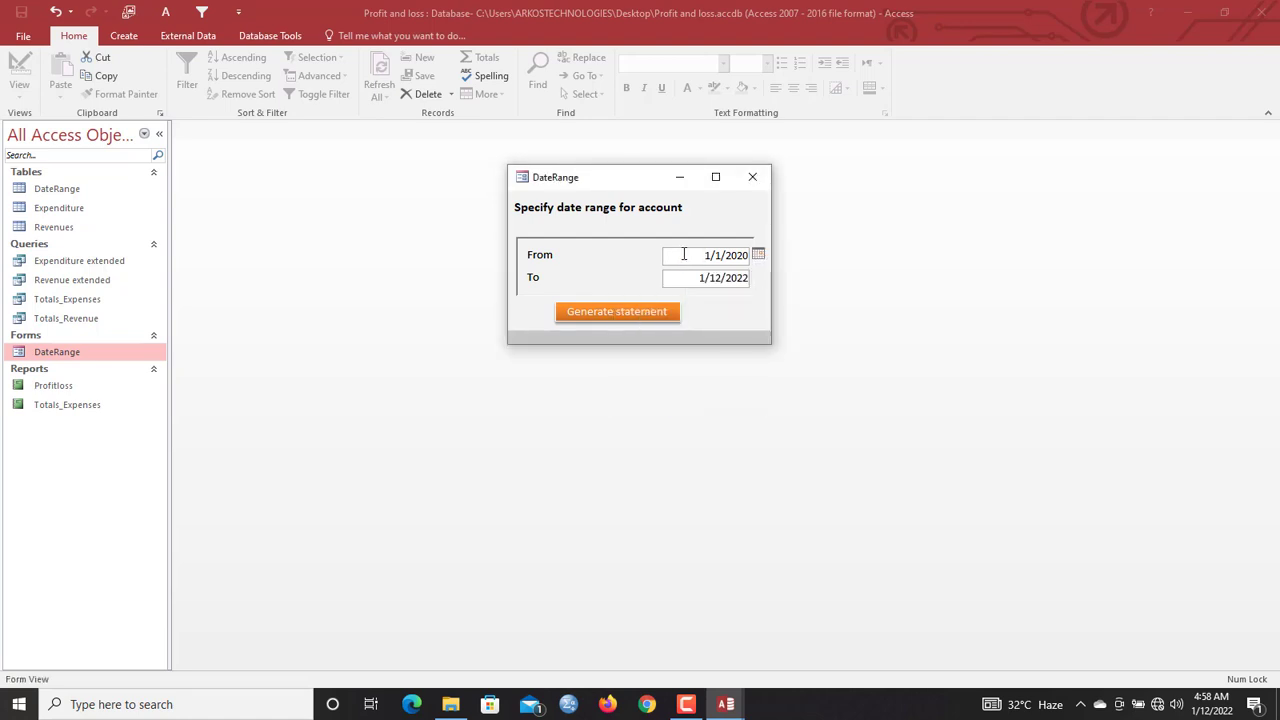
{"action": "double_click", "coordinate": [684, 254]}
{"action": "left_click", "coordinate": [622, 313]}
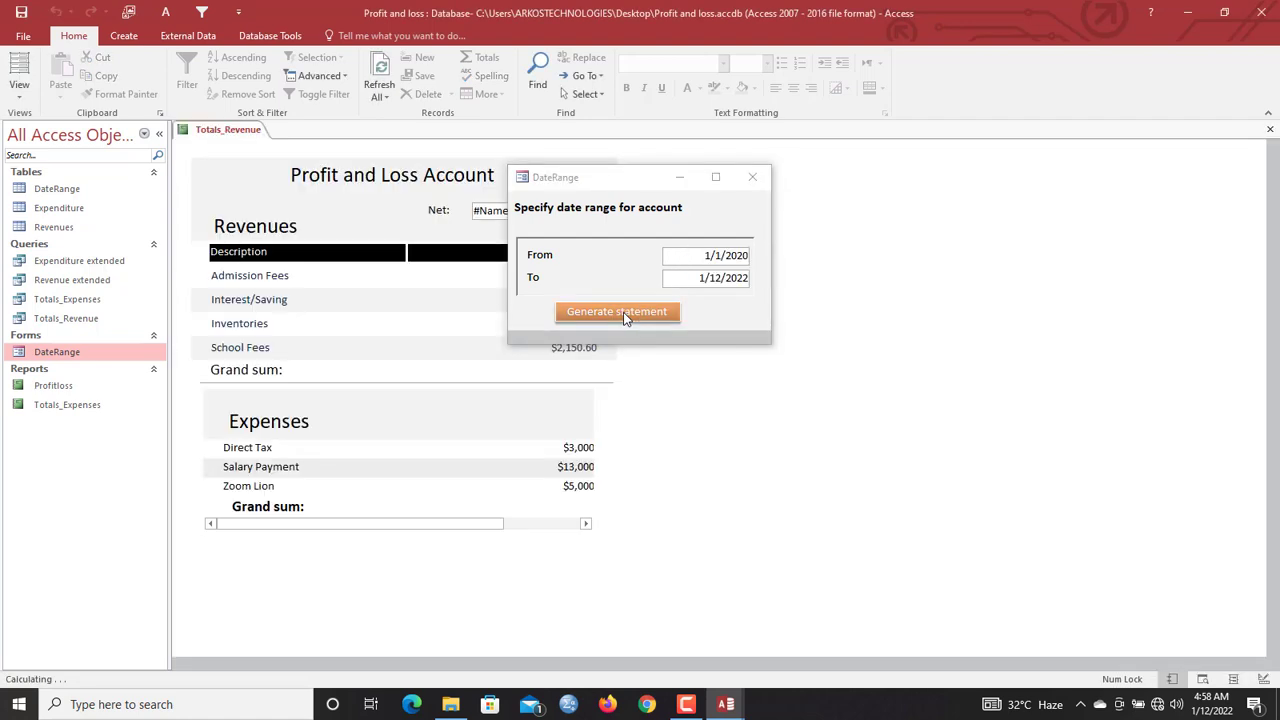
{"action": "left_click_drag", "start_coordinate": [629, 177], "coordinate": [874, 310]}
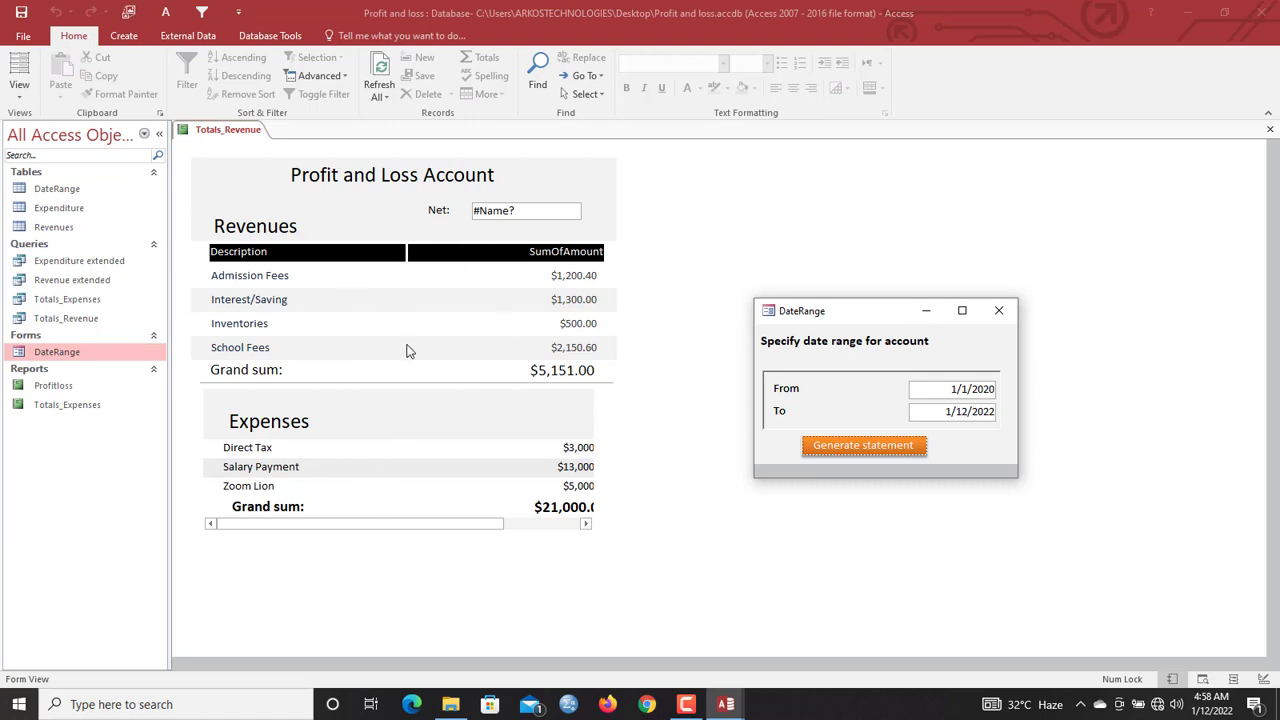
{"action": "left_click", "coordinate": [998, 312]}
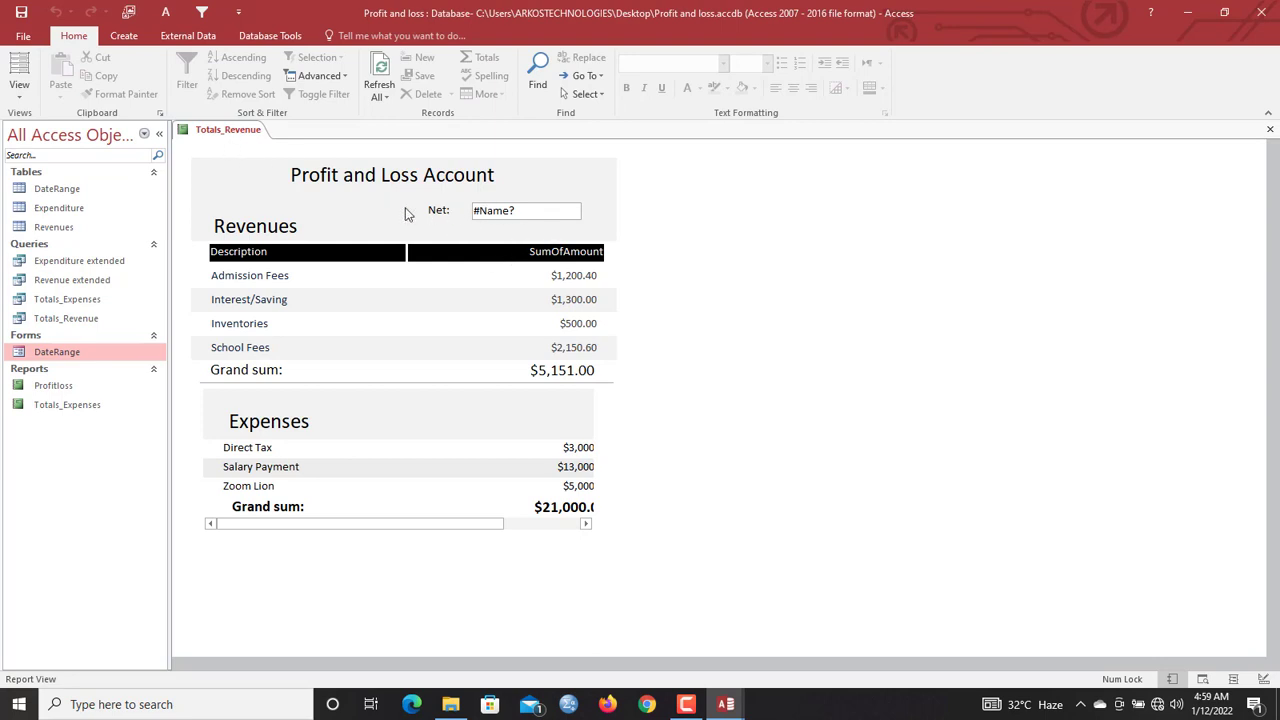
Switch the Profitloss report to Design view
{"action": "right_click", "coordinate": [248, 170]}
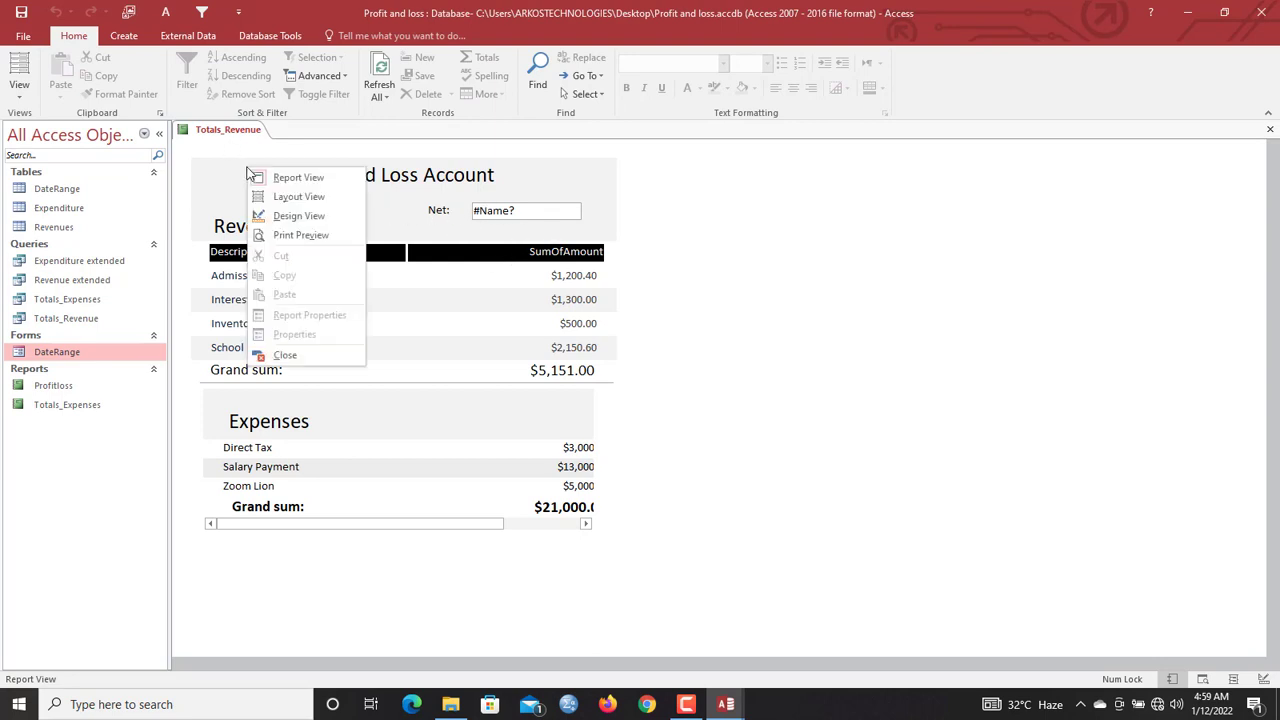
{"action": "left_click", "coordinate": [290, 217]}
{"action": "right_click", "coordinate": [228, 135]}
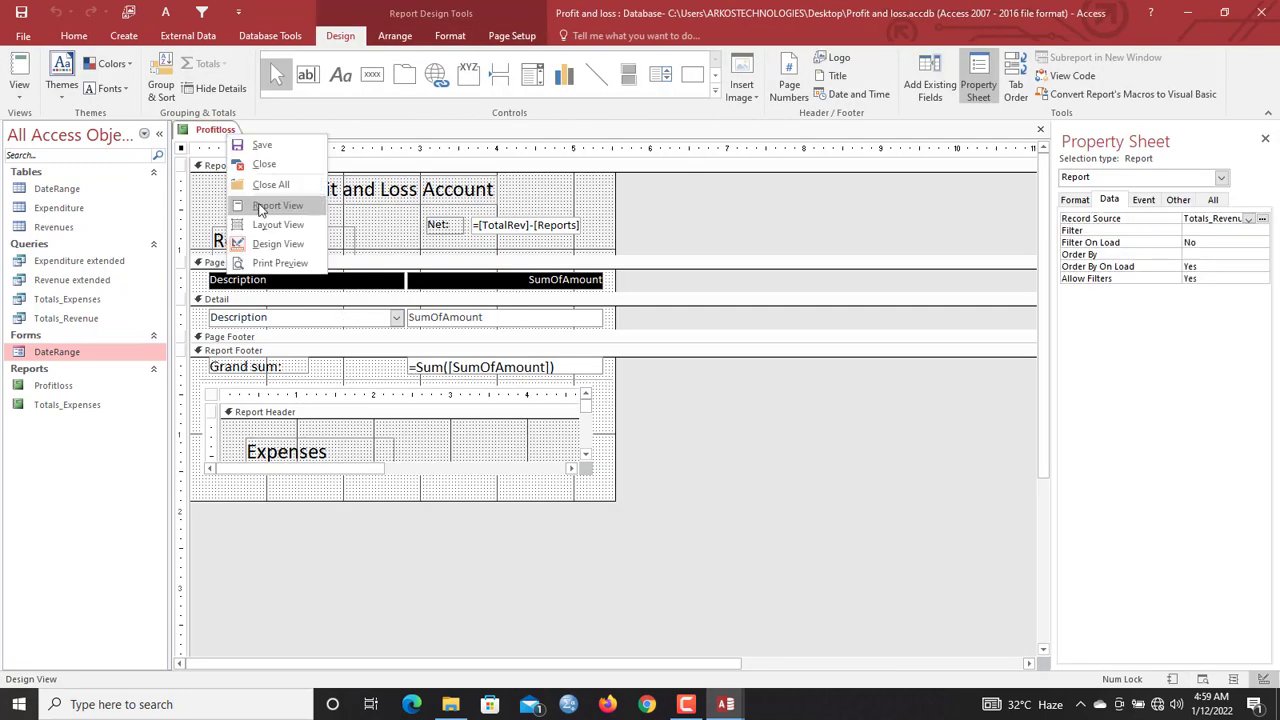
{"action": "left_click", "coordinate": [262, 207]}
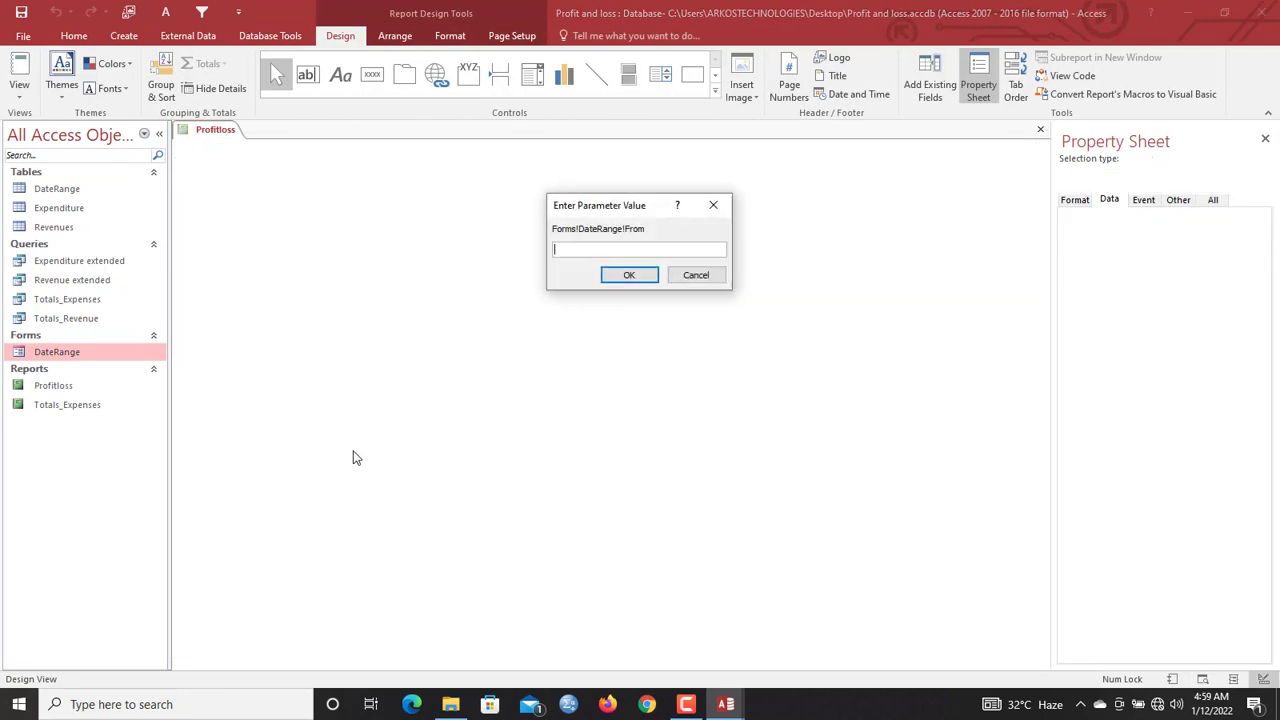
{"action": "left_click", "coordinate": [694, 275]}
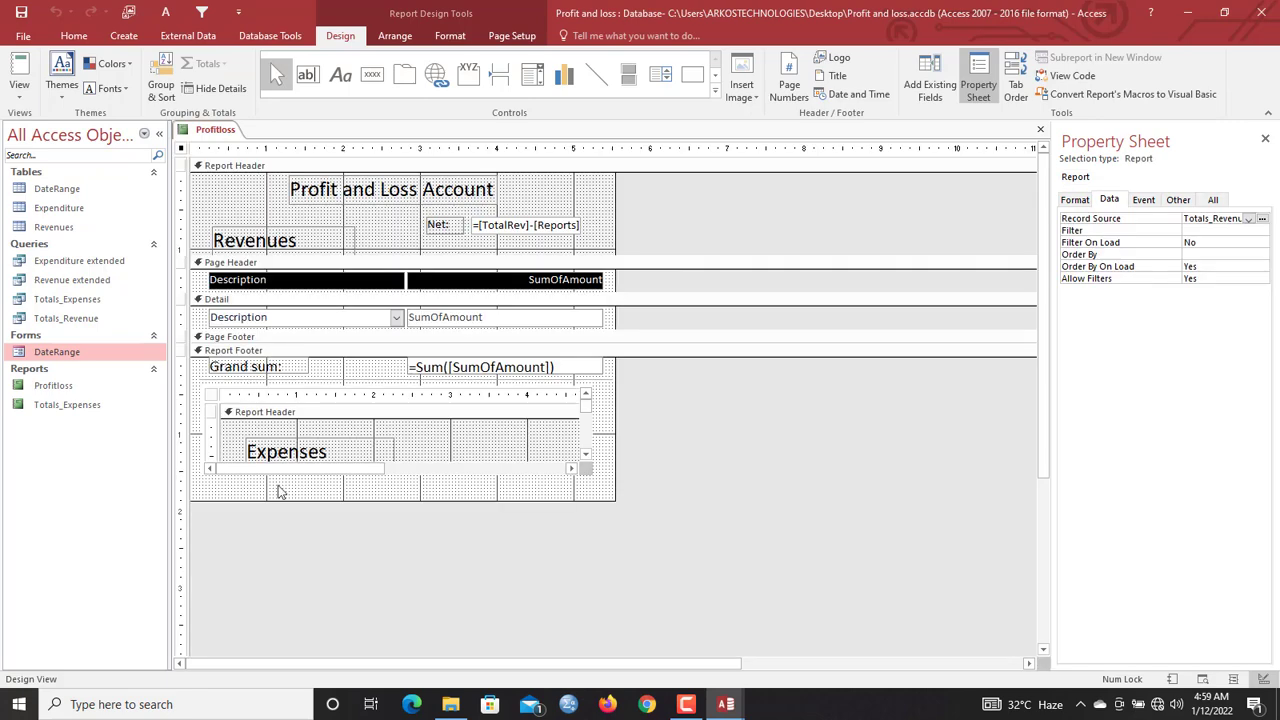
Set the scroll bars of the Expenses subreport to Vertical Only
{"action": "left_click", "coordinate": [211, 395]}
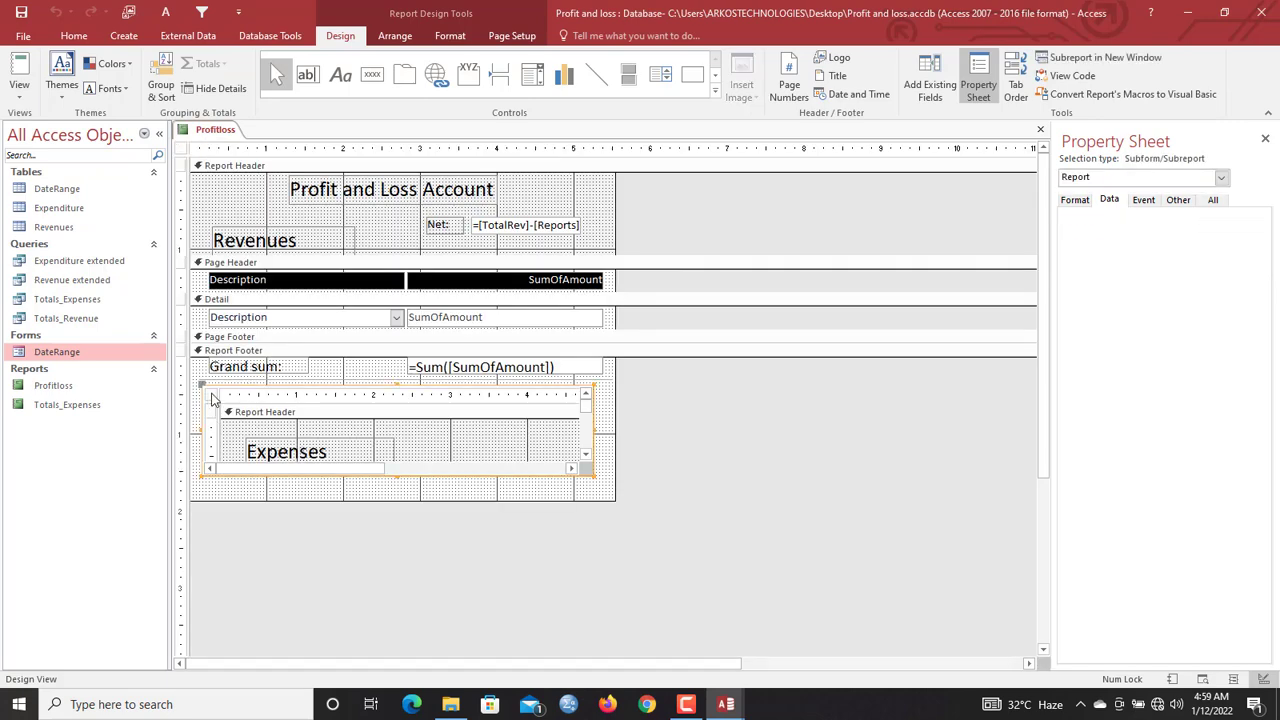
{"action": "left_click", "coordinate": [1078, 202]}
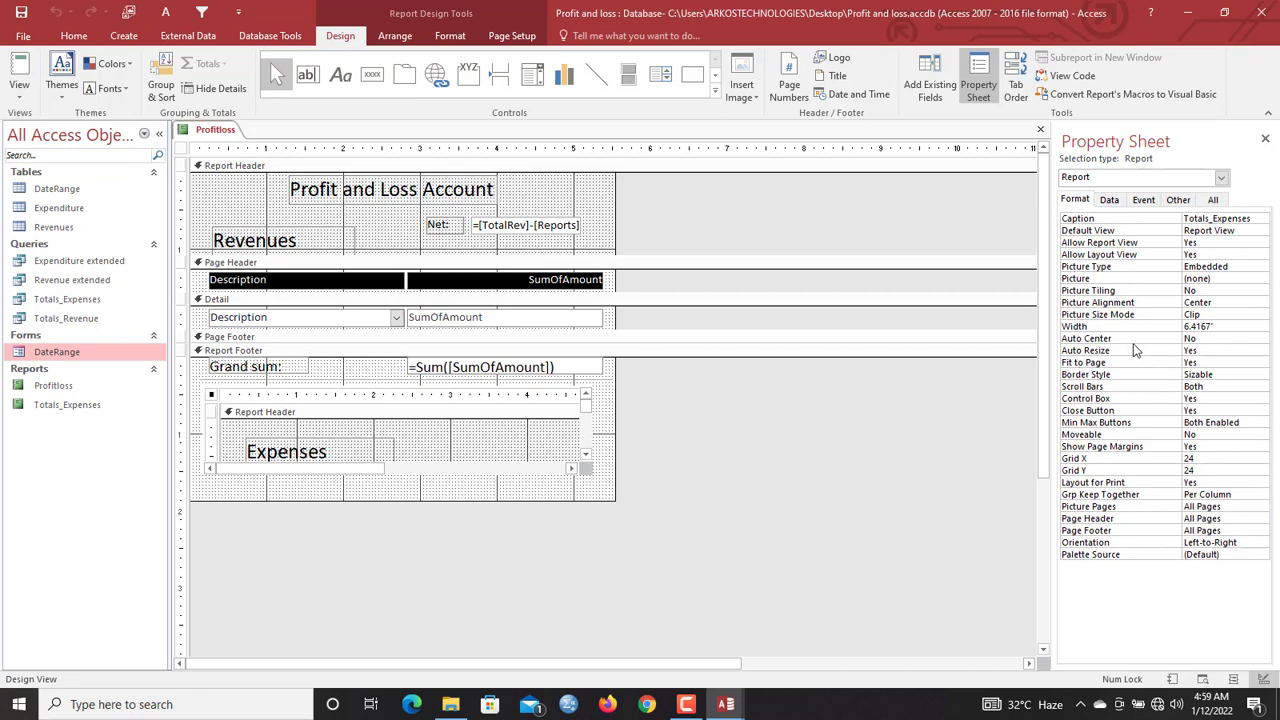
{"action": "left_click", "coordinate": [1230, 390]}
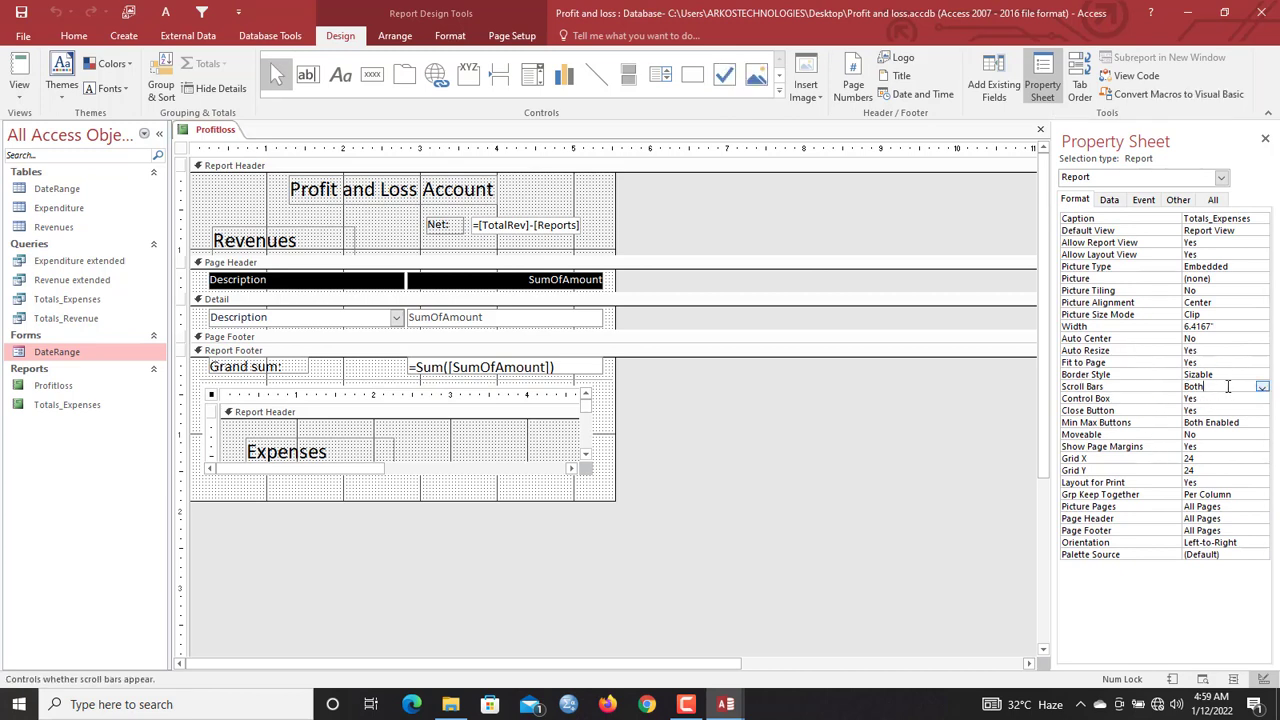
{"action": "left_click", "coordinate": [1262, 387]}
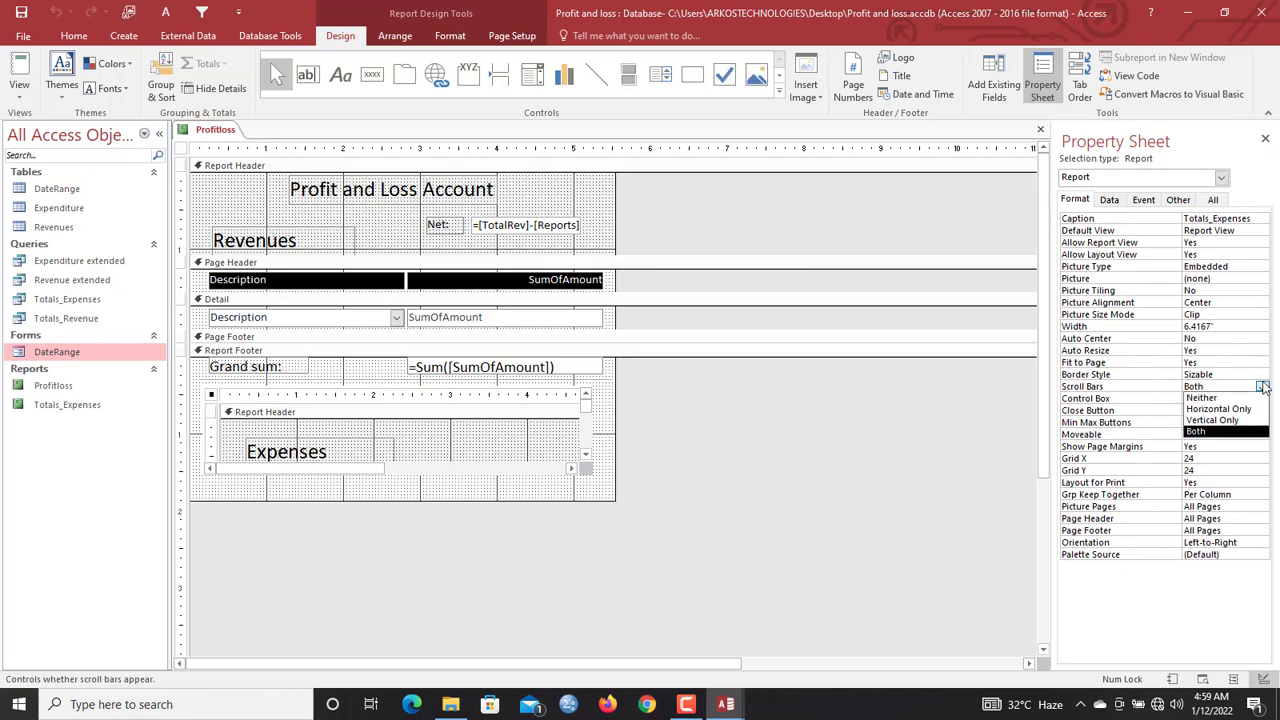
{"action": "left_click", "coordinate": [1220, 421]}
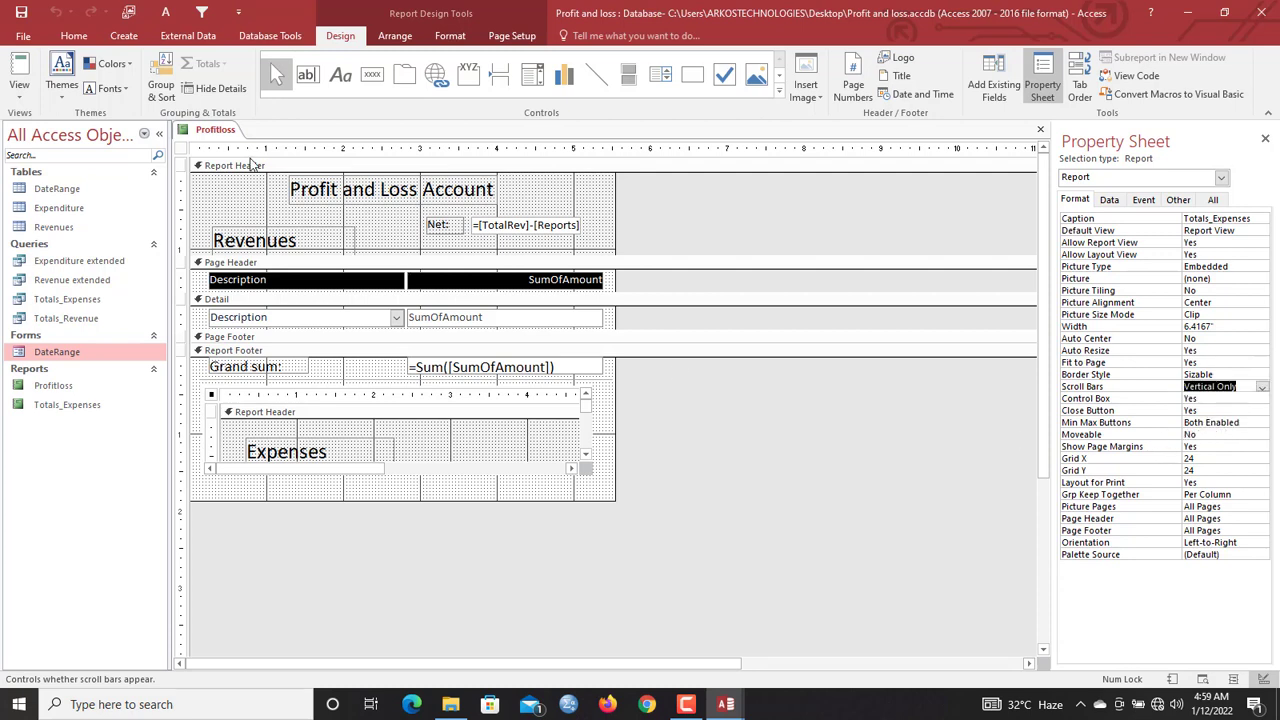
Correct the Net text box's expression to =[TotalRev]-[Report]![Totals_Expenses]![TotalExp], and save and close the report
{"action": "left_click", "coordinate": [549, 232]}
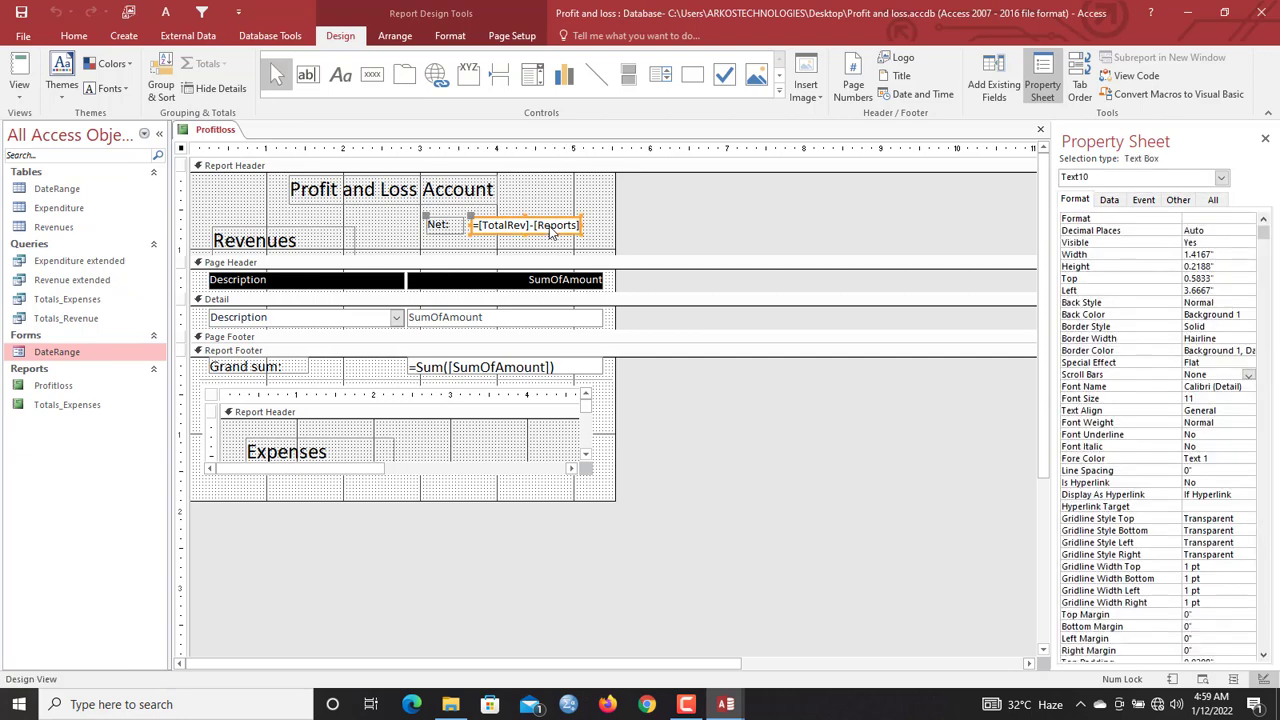
{"action": "left_click", "coordinate": [1109, 200]}
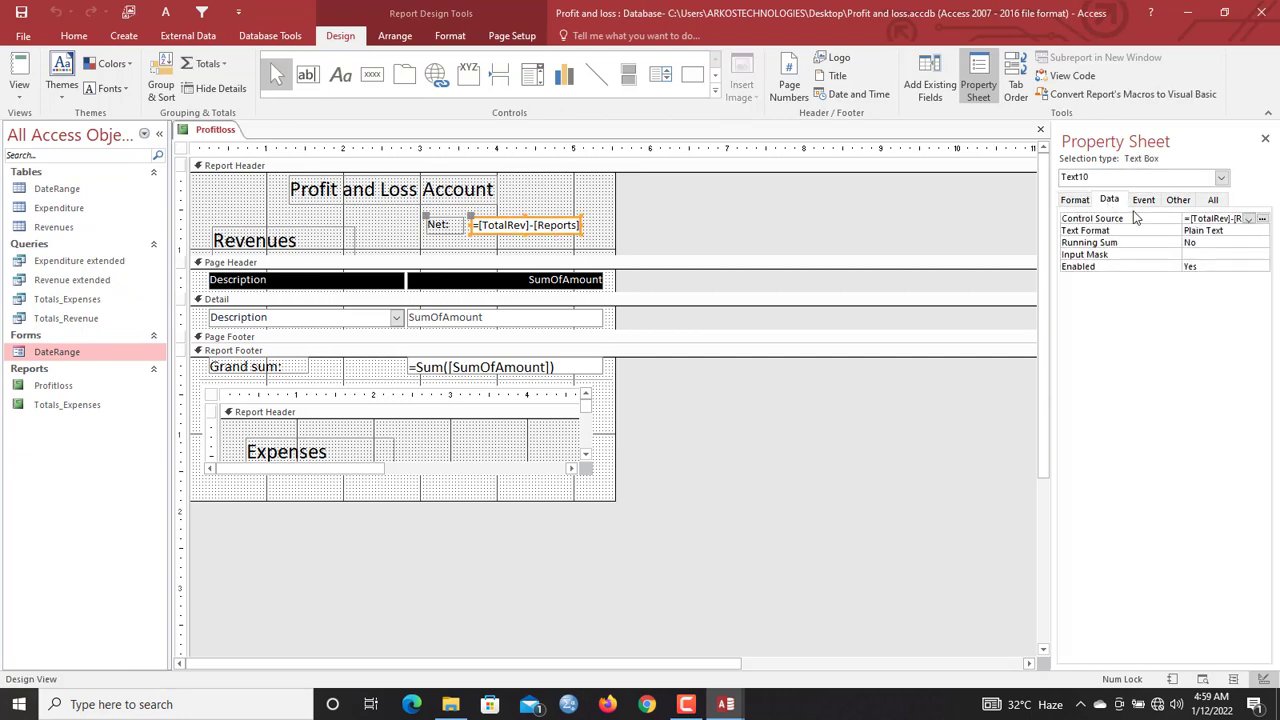
{"action": "left_click", "coordinate": [1261, 218]}
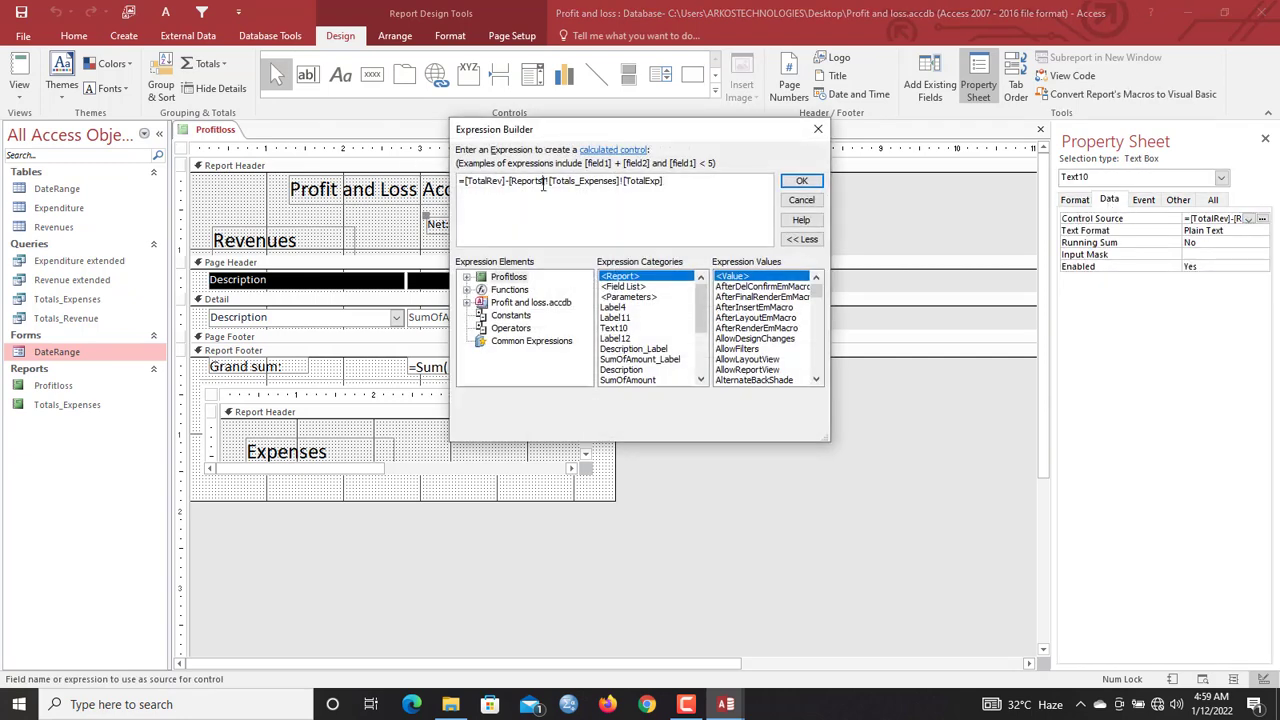
{"action": "key", "text": "BackSpace"}
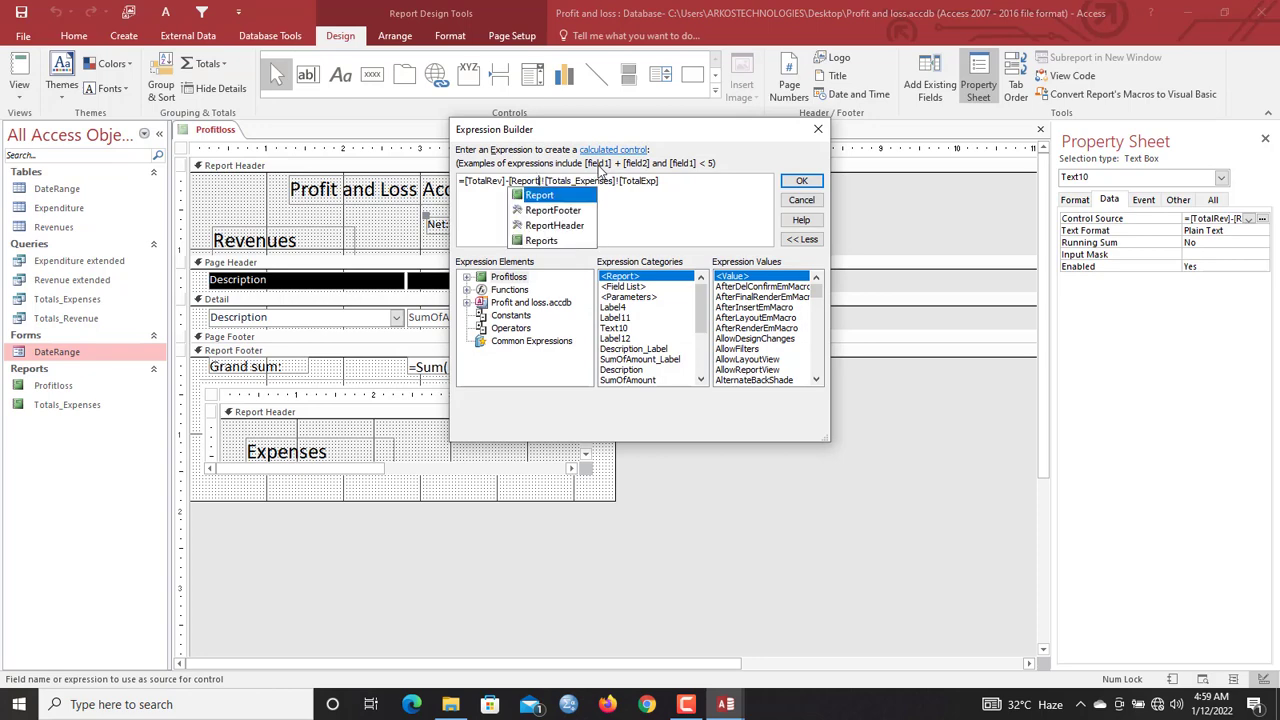
{"action": "left_click", "coordinate": [717, 215]}
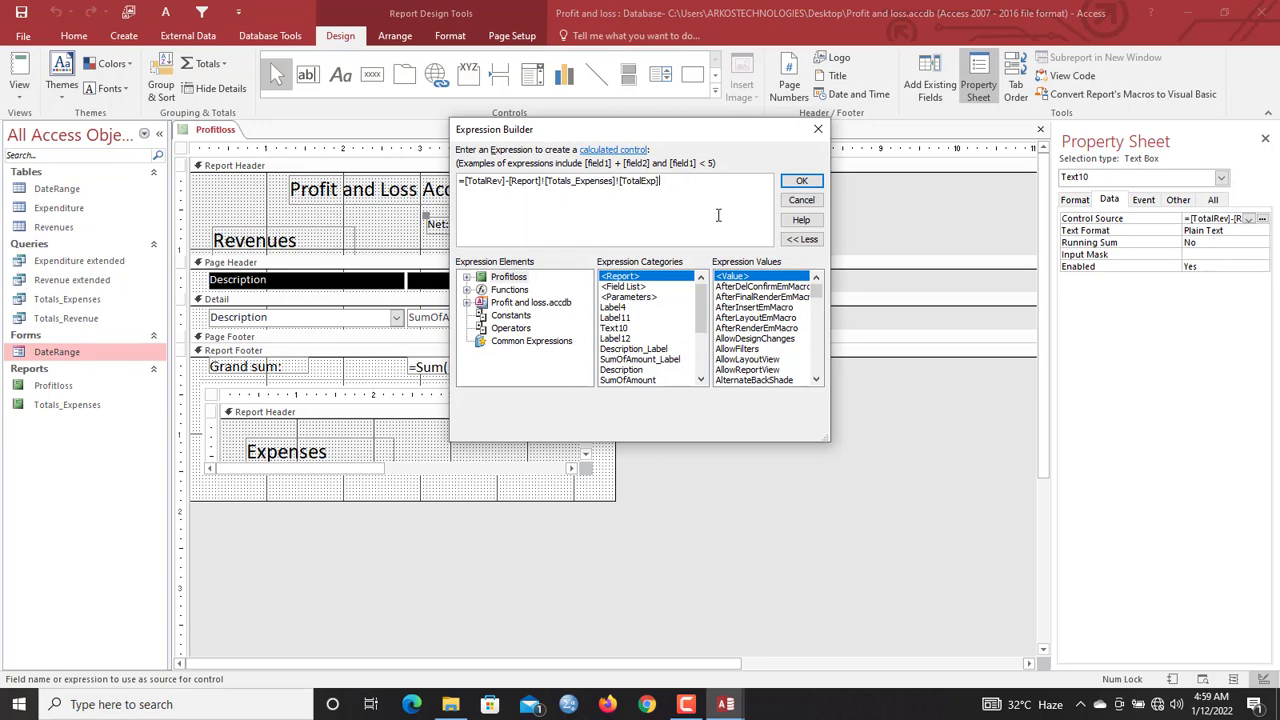
{"action": "left_click", "coordinate": [800, 184]}
{"action": "right_click", "coordinate": [212, 132]}
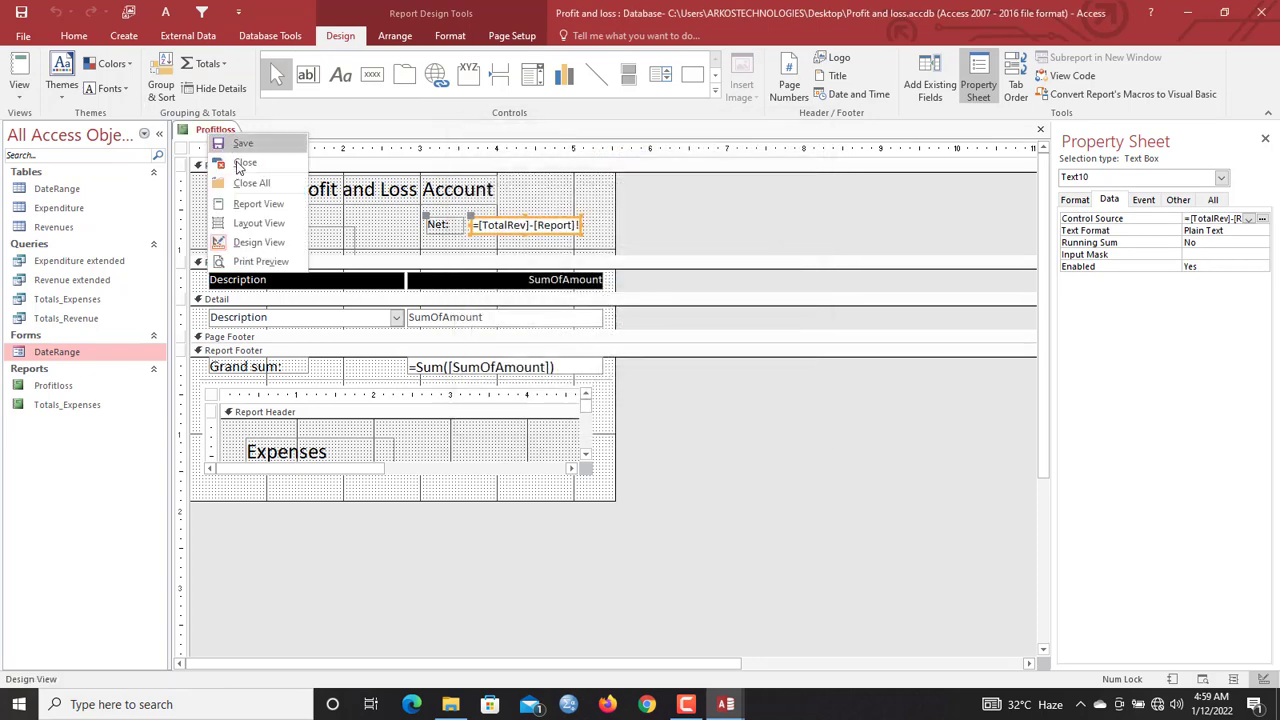
{"action": "left_click", "coordinate": [243, 181]}
Open the DateRange form, generate the statement for 1/1/2020 to 1/12/2022, and move the form clear of the report
{"action": "double_click", "coordinate": [60, 352]}
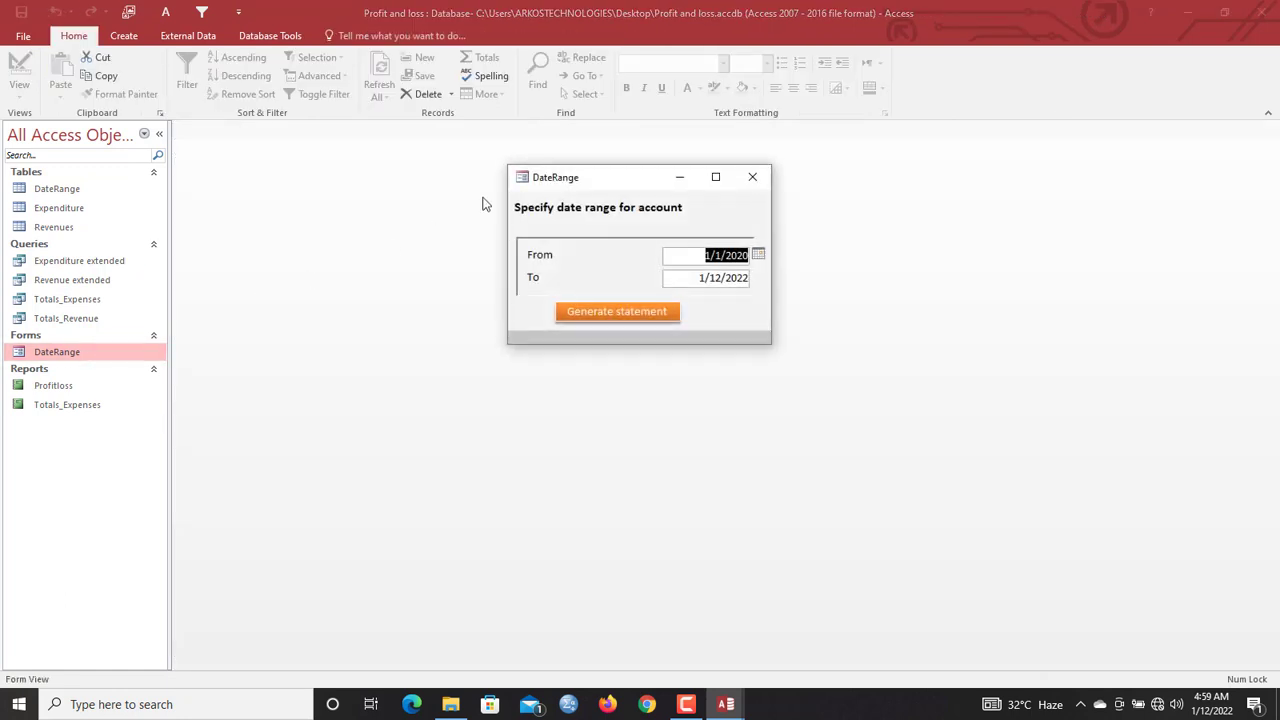
{"action": "left_click", "coordinate": [695, 260]}
{"action": "left_click_drag", "start_coordinate": [729, 252], "coordinate": [758, 250]}
{"action": "left_click_drag", "start_coordinate": [690, 280], "coordinate": [752, 278]}
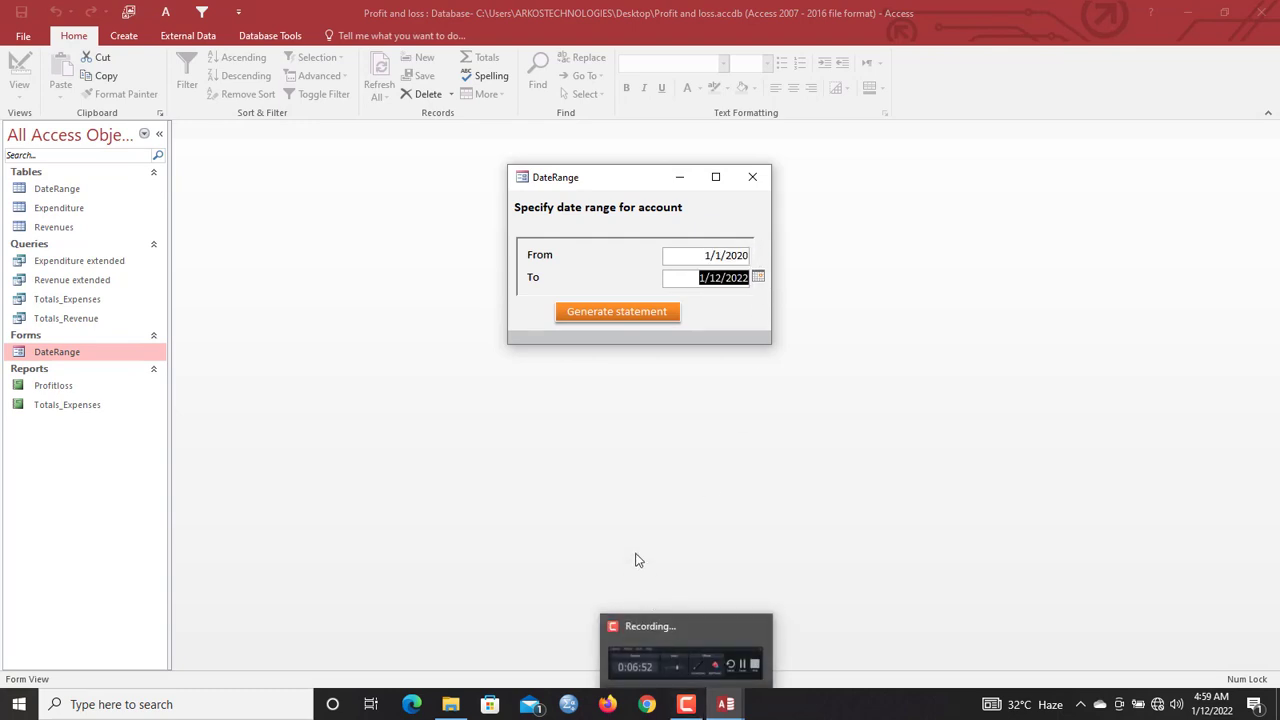
{"action": "left_click", "coordinate": [586, 318]}
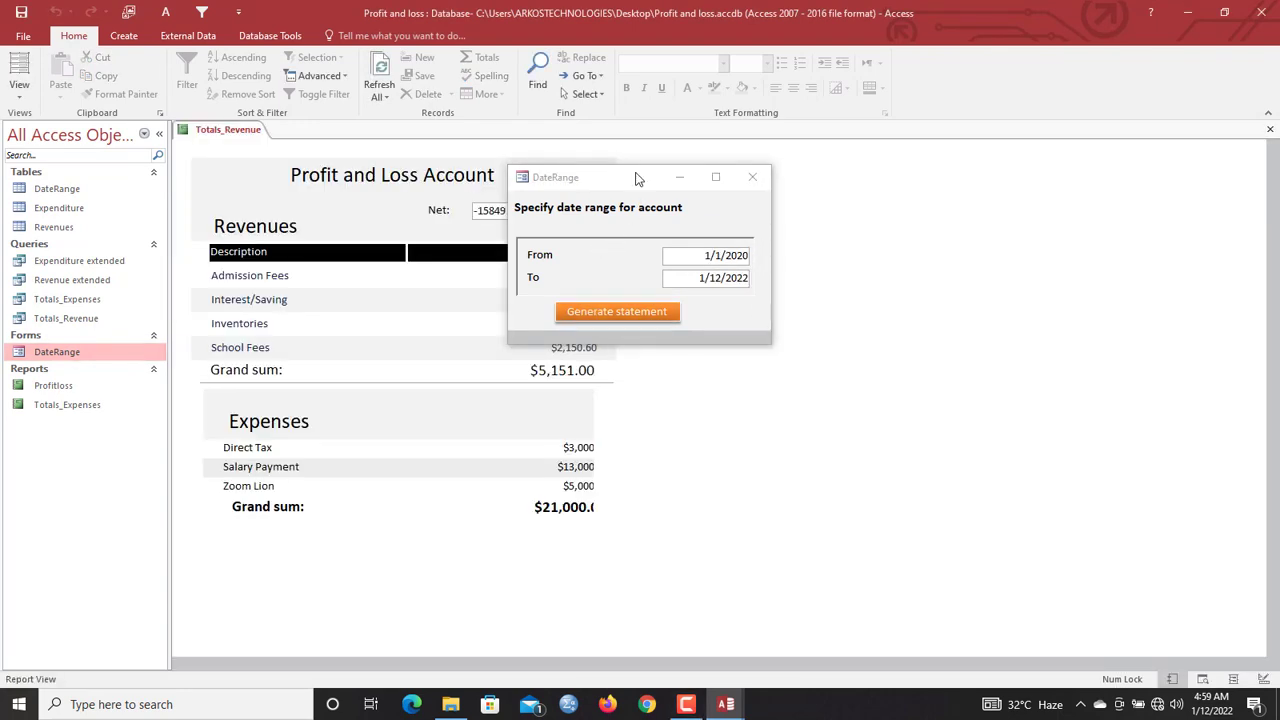
{"action": "left_click_drag", "start_coordinate": [638, 178], "coordinate": [539, 706]}
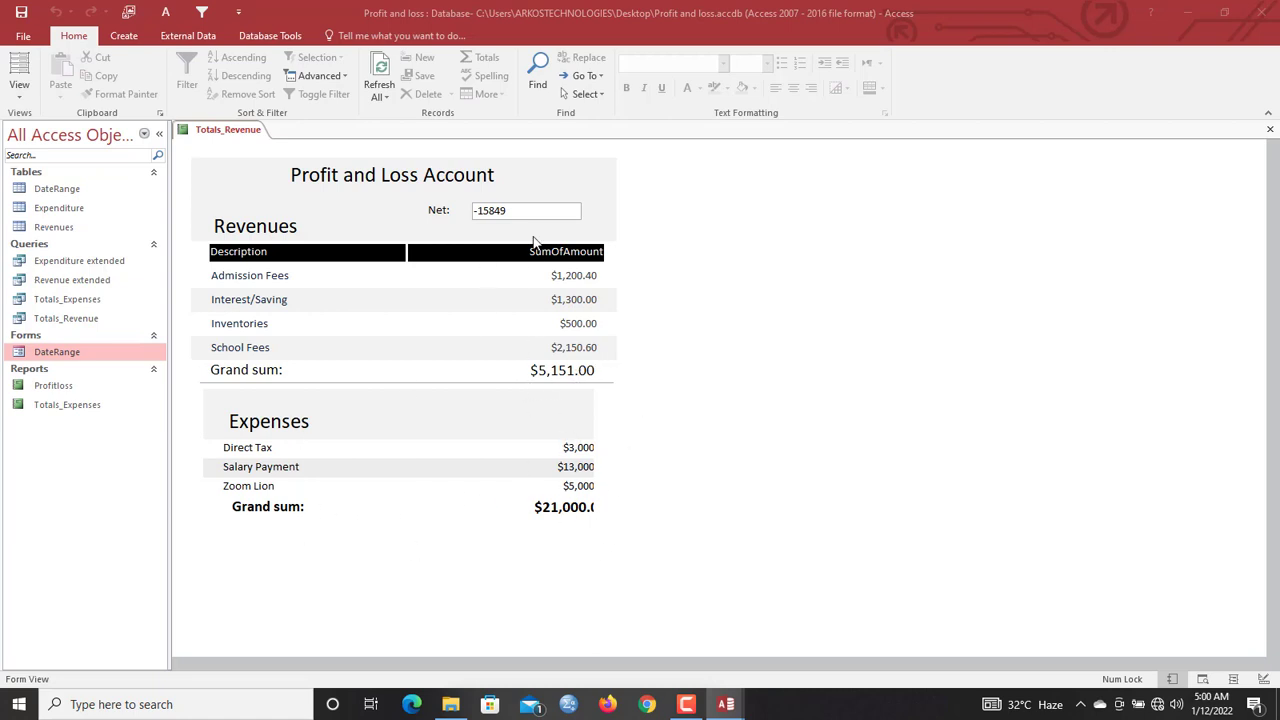
Switch the report to Design view and set the Net text box's number format to Currency
{"action": "right_click", "coordinate": [400, 200]}
{"action": "left_click", "coordinate": [455, 250]}
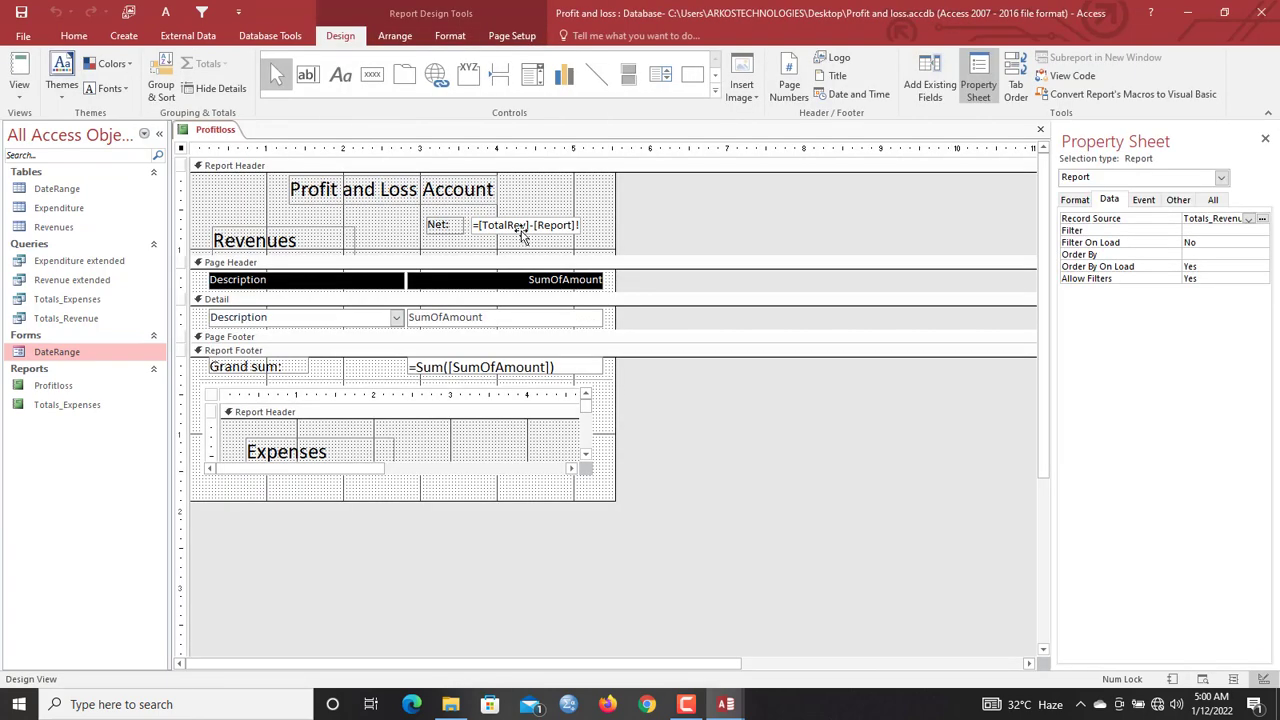
{"action": "left_click", "coordinate": [520, 225]}
{"action": "left_click", "coordinate": [1078, 200]}
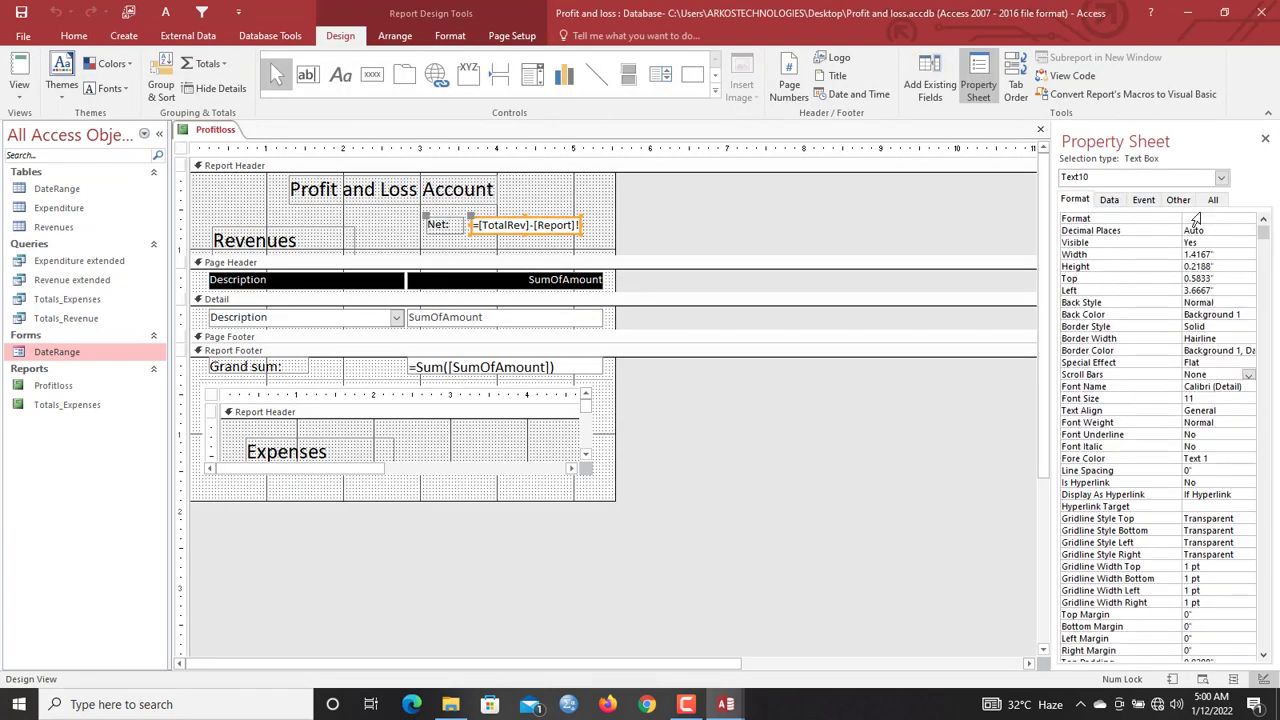
{"action": "left_click", "coordinate": [1205, 220]}
{"action": "left_click", "coordinate": [1248, 219]}
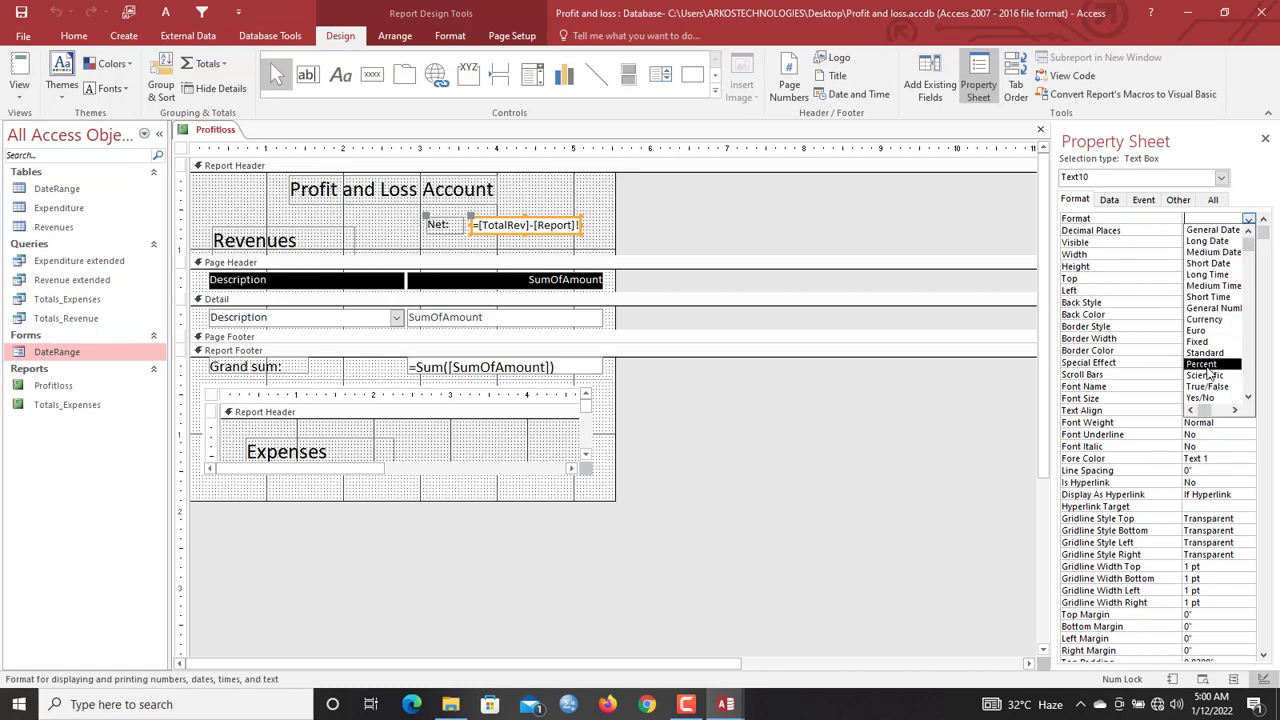
{"action": "left_click", "coordinate": [1207, 320]}
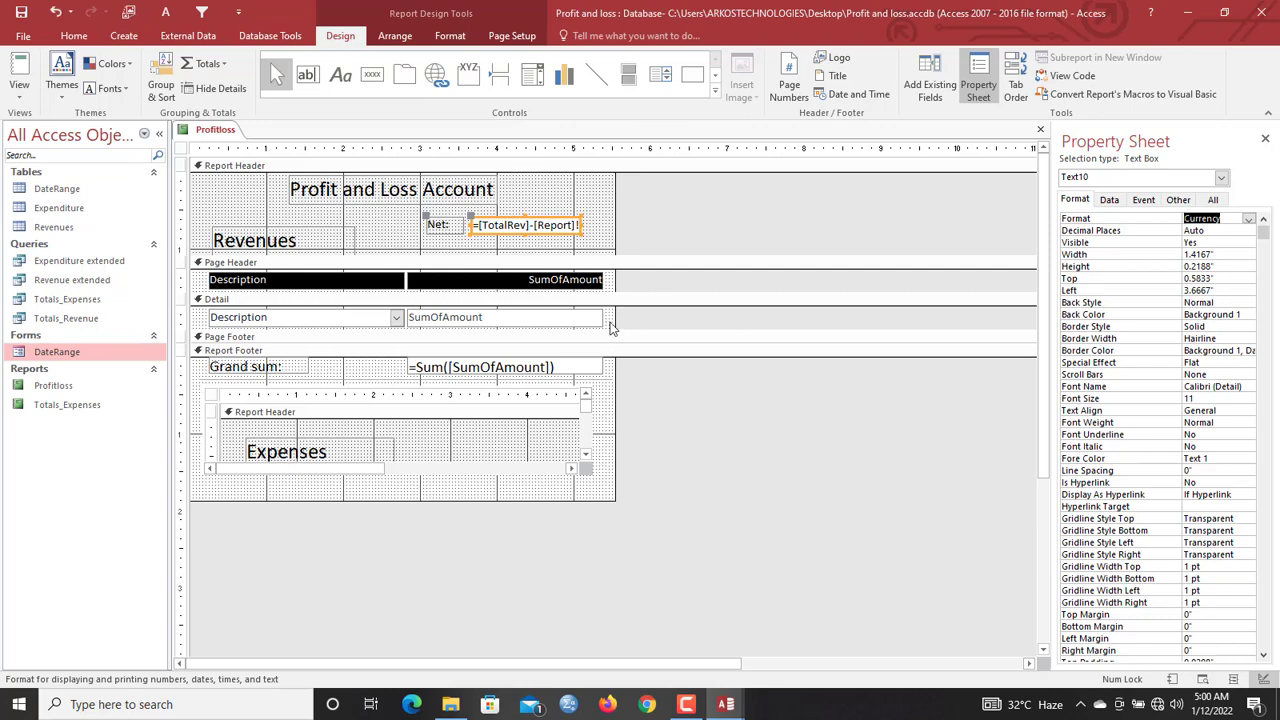
Set the Net text box's font size to 14
{"action": "right_click", "coordinate": [533, 207]}
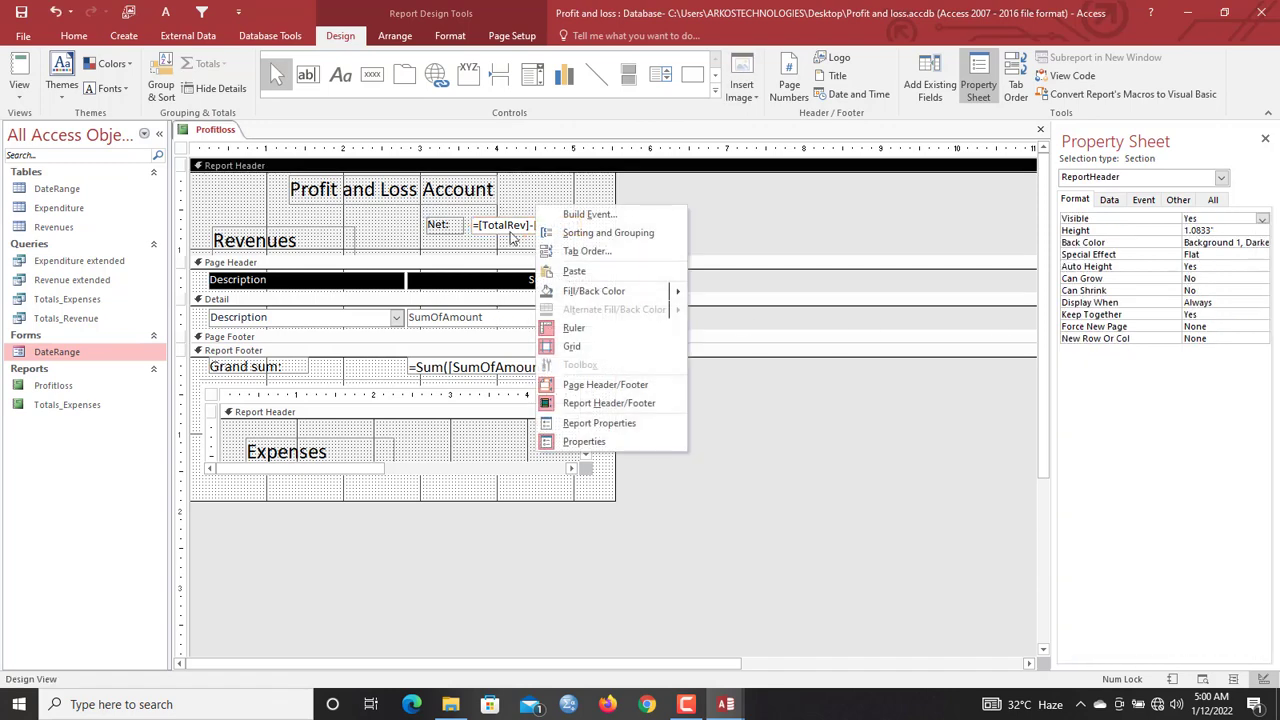
{"action": "left_click", "coordinate": [513, 237]}
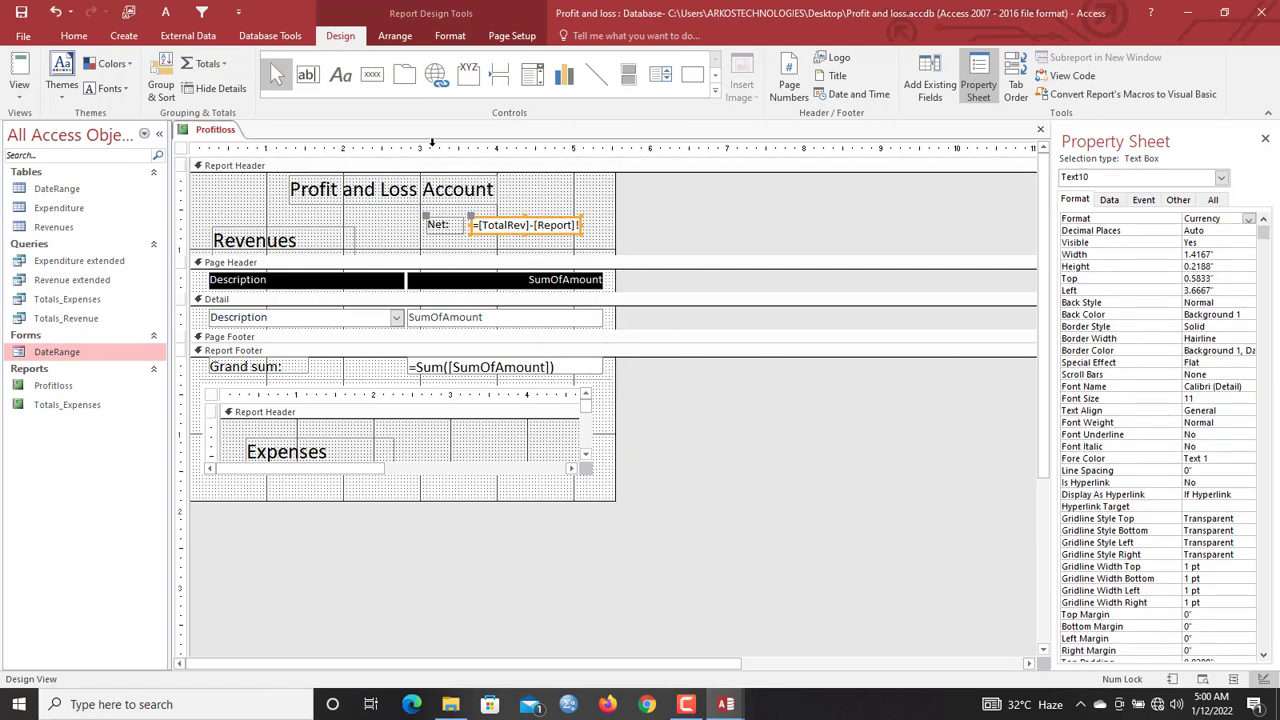
{"action": "left_click", "coordinate": [450, 35]}
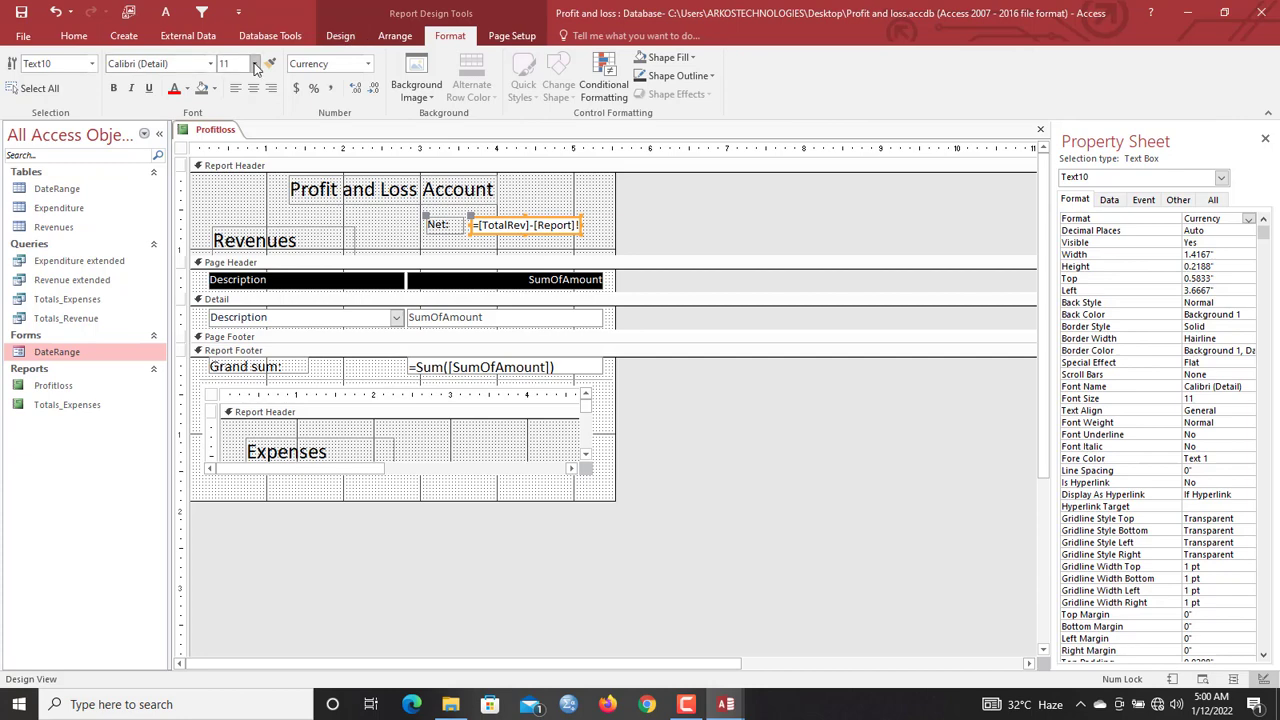
{"action": "left_click", "coordinate": [253, 63]}
{"action": "left_click", "coordinate": [235, 160]}
Create a conditional formatting rule on the Net text box for field values greater than 0
{"action": "right_click", "coordinate": [560, 222]}
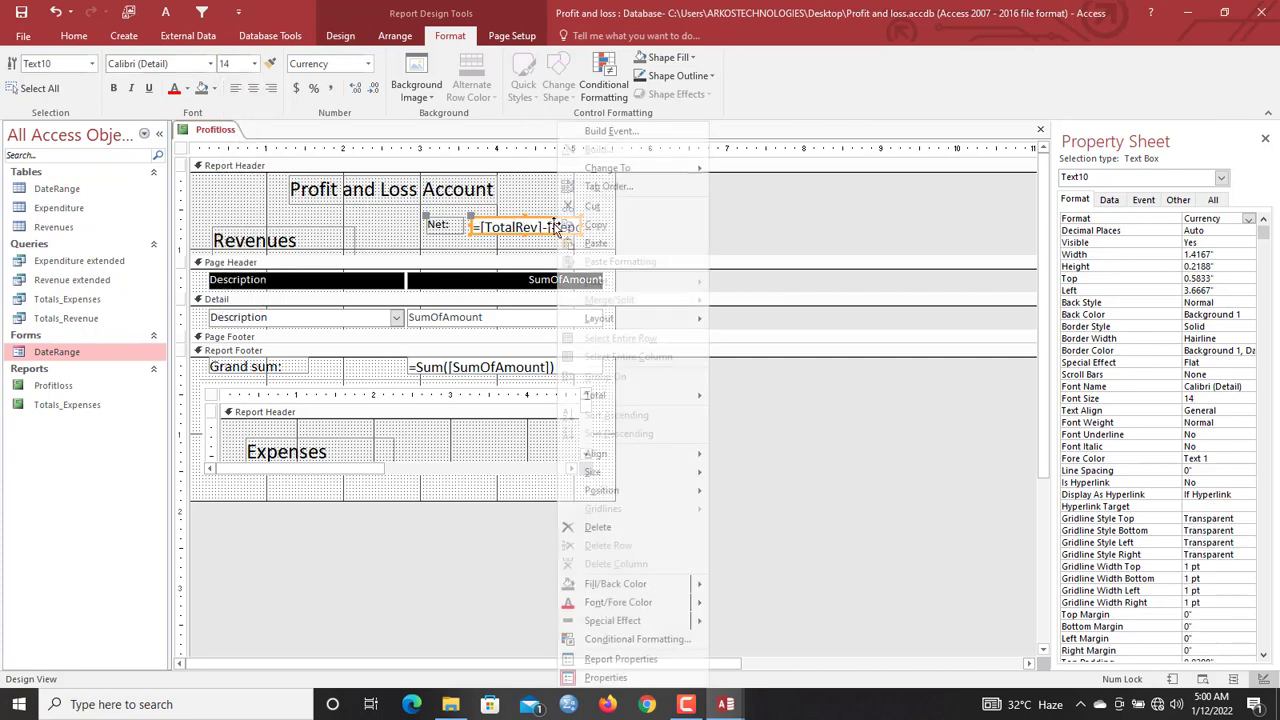
{"action": "left_click", "coordinate": [648, 645]}
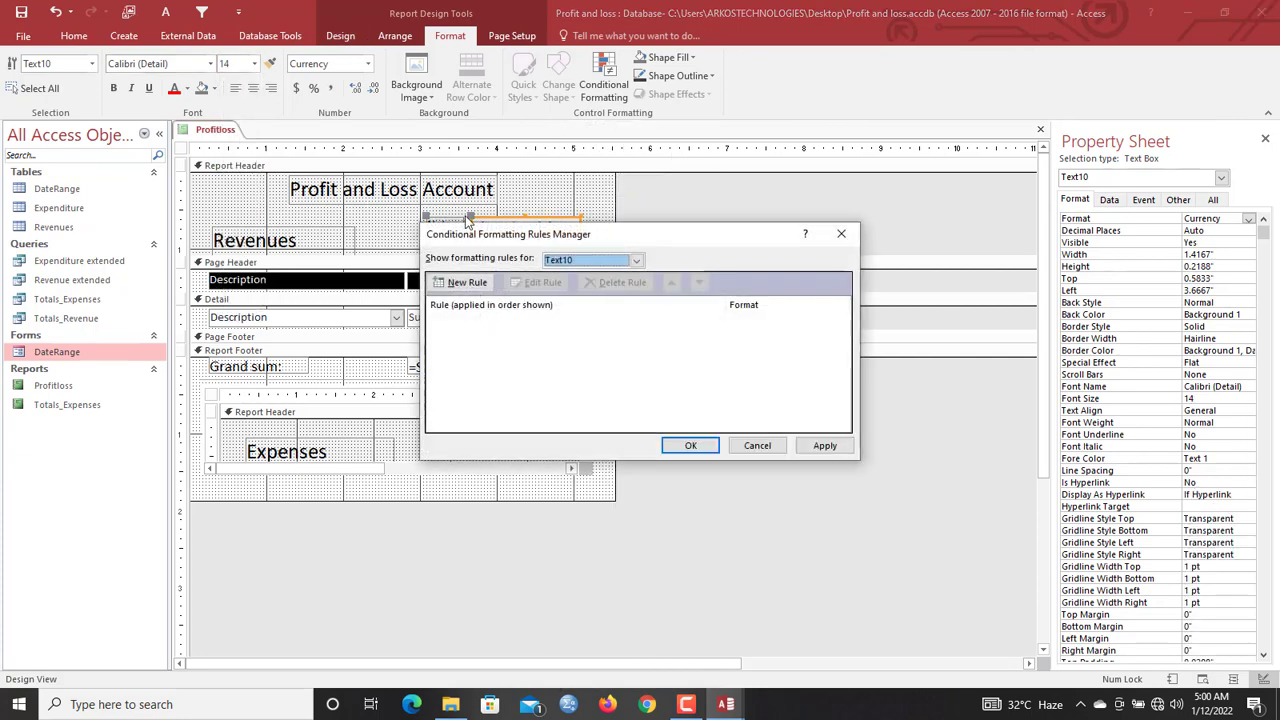
{"action": "left_click", "coordinate": [460, 281]}
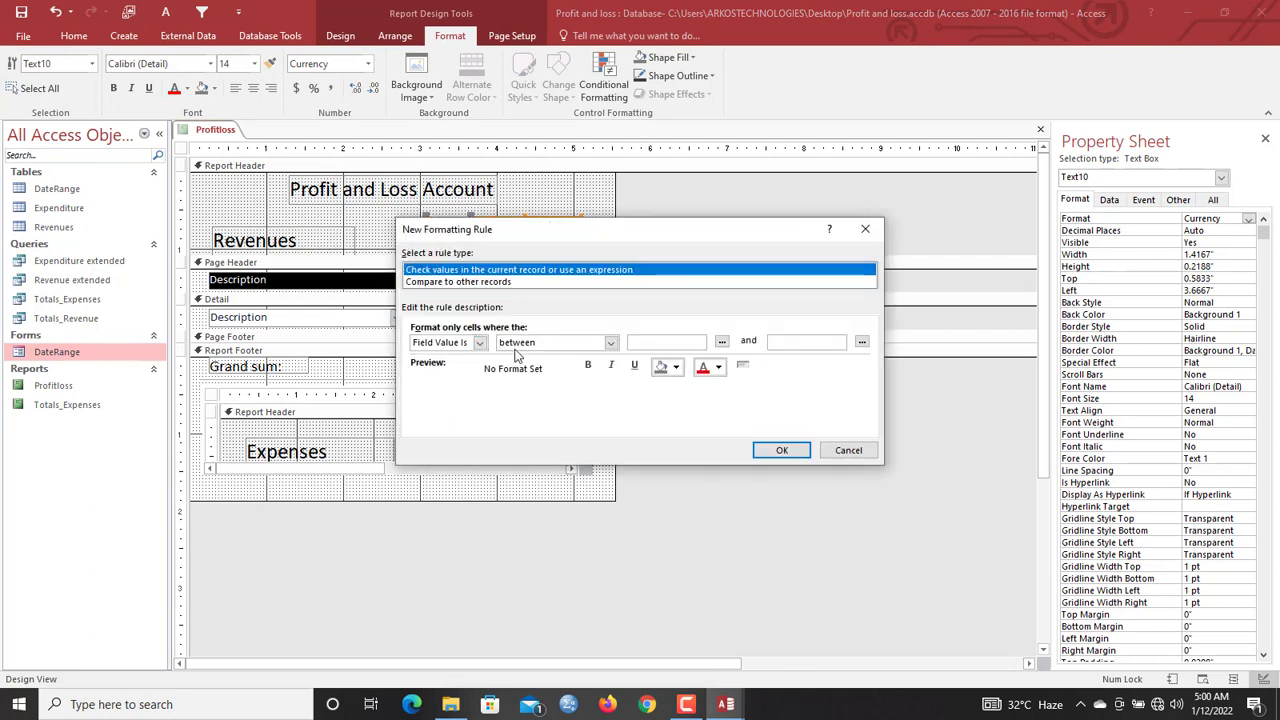
{"action": "left_click", "coordinate": [515, 343]}
{"action": "left_click", "coordinate": [542, 401]}
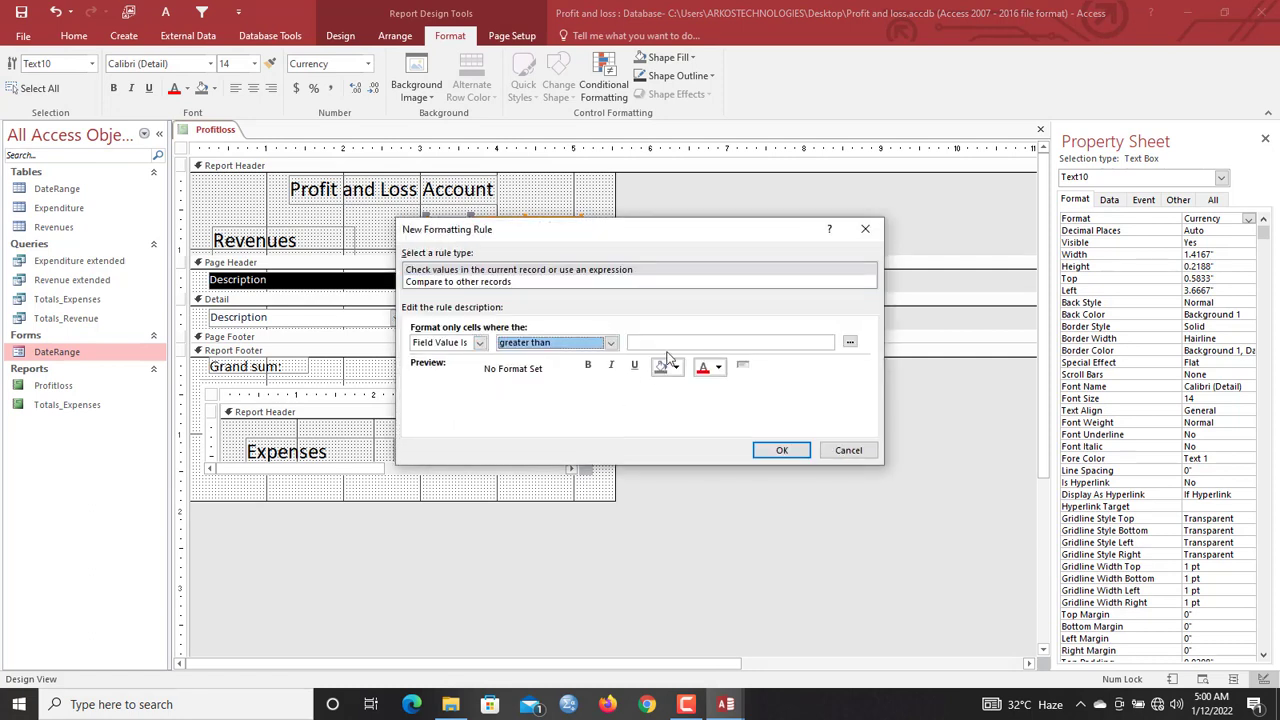
{"action": "left_click", "coordinate": [669, 342]}
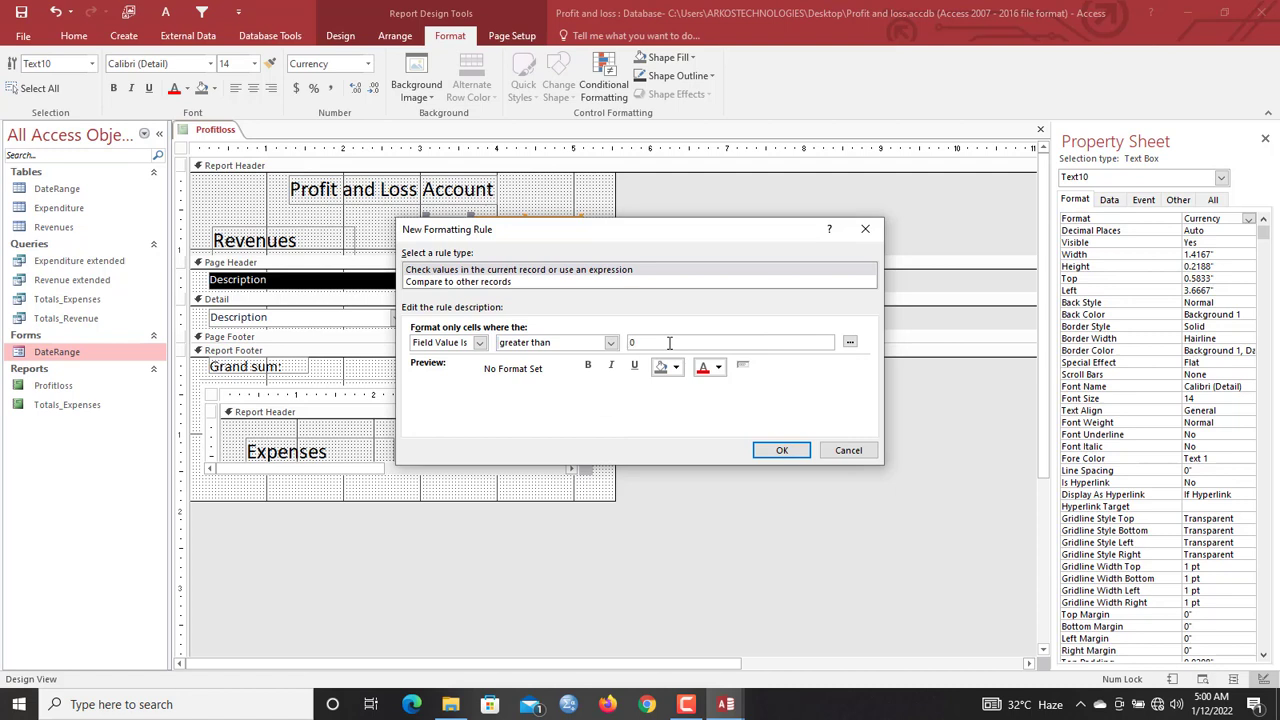
Give the greater-than-0 rule a green fill with bold white text, and confirm it
{"action": "left_click", "coordinate": [676, 367]}
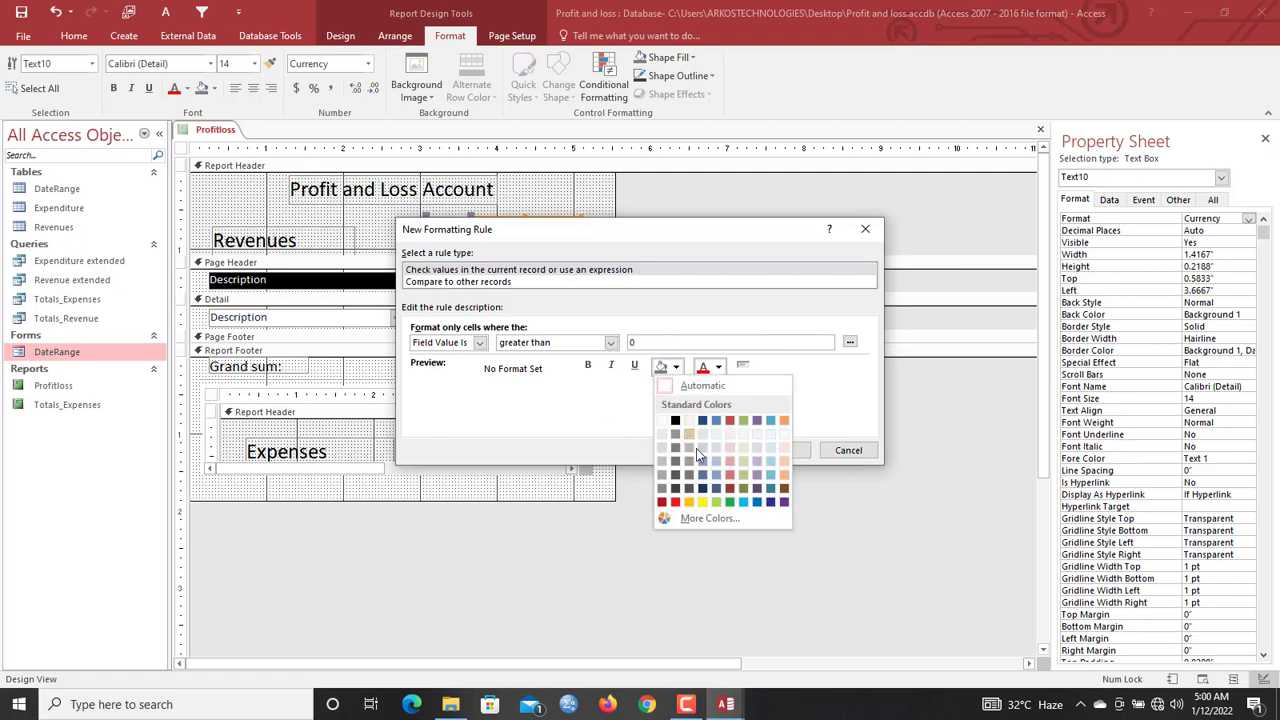
{"action": "left_click", "coordinate": [730, 501]}
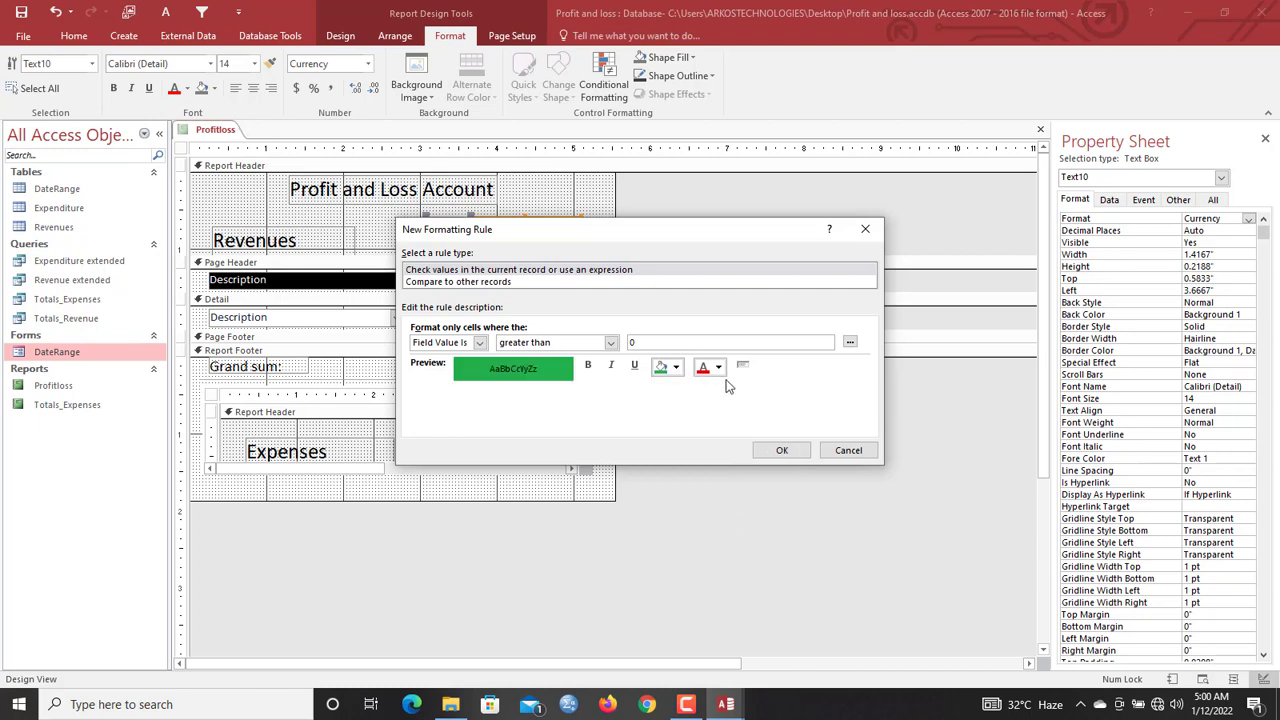
{"action": "left_click", "coordinate": [718, 367]}
{"action": "left_click", "coordinate": [706, 421]}
{"action": "left_click", "coordinate": [588, 366]}
{"action": "left_click", "coordinate": [779, 450]}
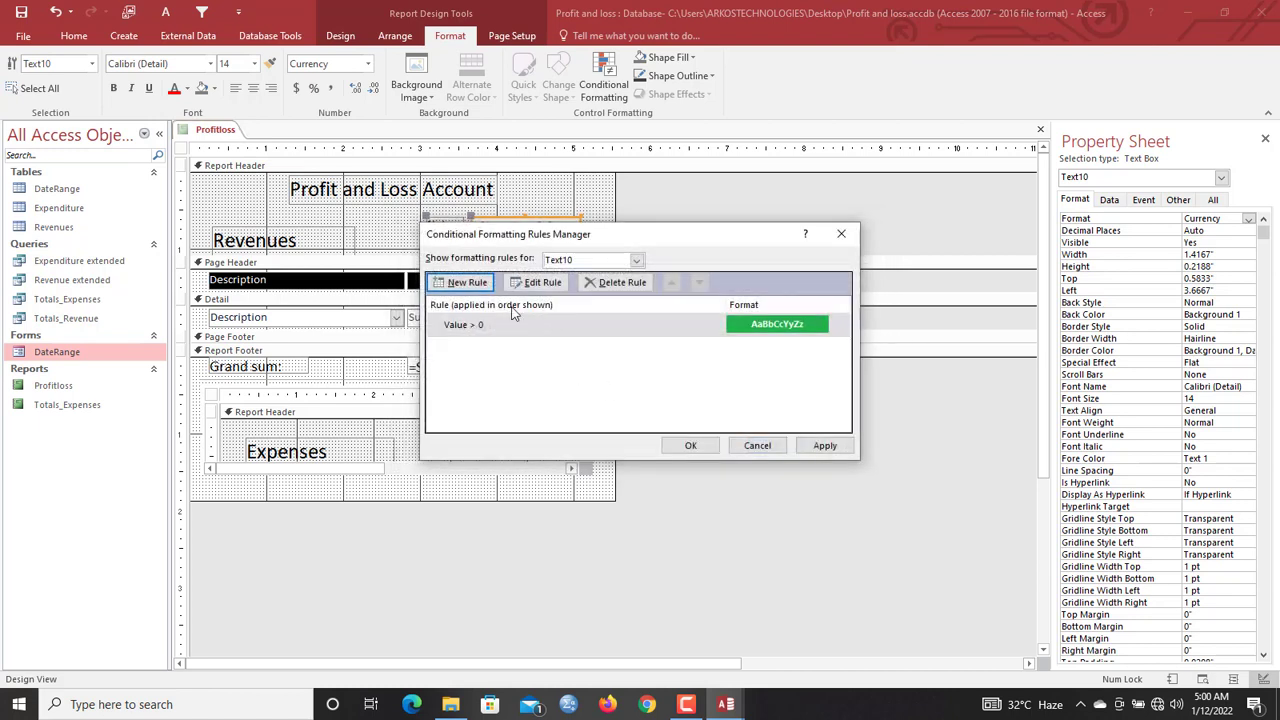
Add a second conditional formatting rule to the Net text box for field values less than 9
{"action": "left_click", "coordinate": [457, 283]}
{"action": "left_click", "coordinate": [517, 342]}
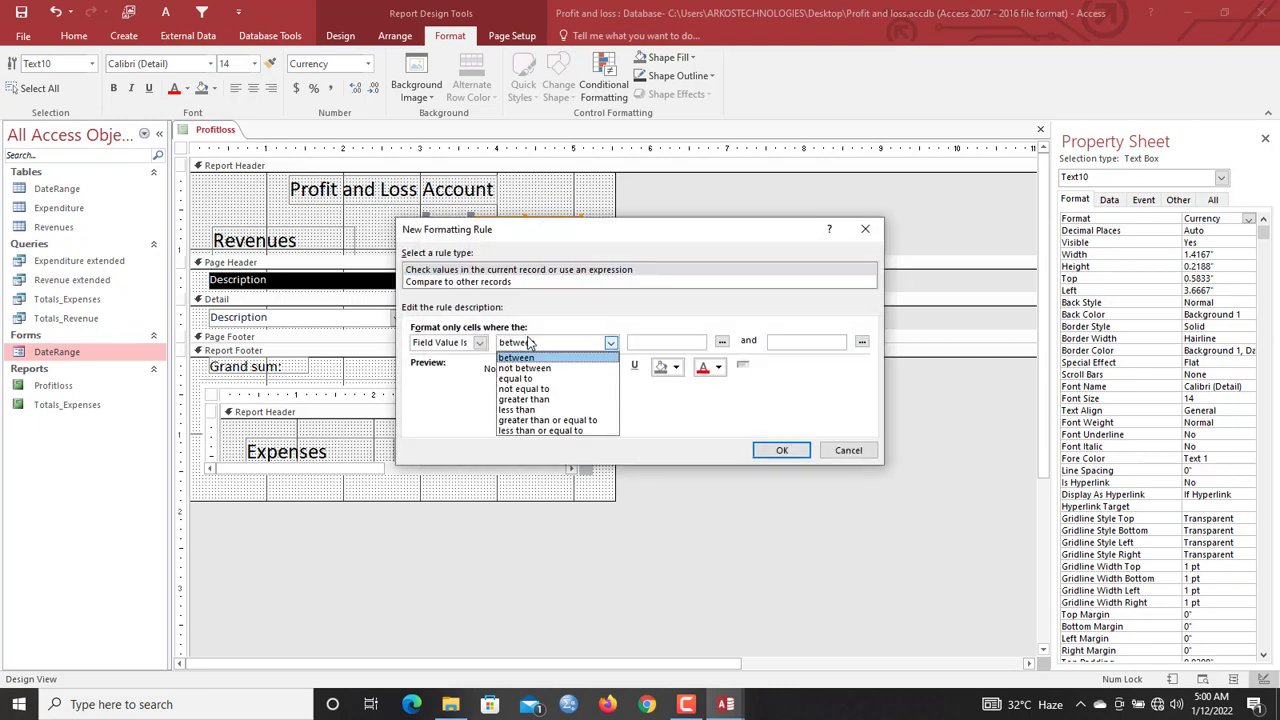
{"action": "left_click", "coordinate": [545, 407]}
{"action": "left_click", "coordinate": [660, 342]}
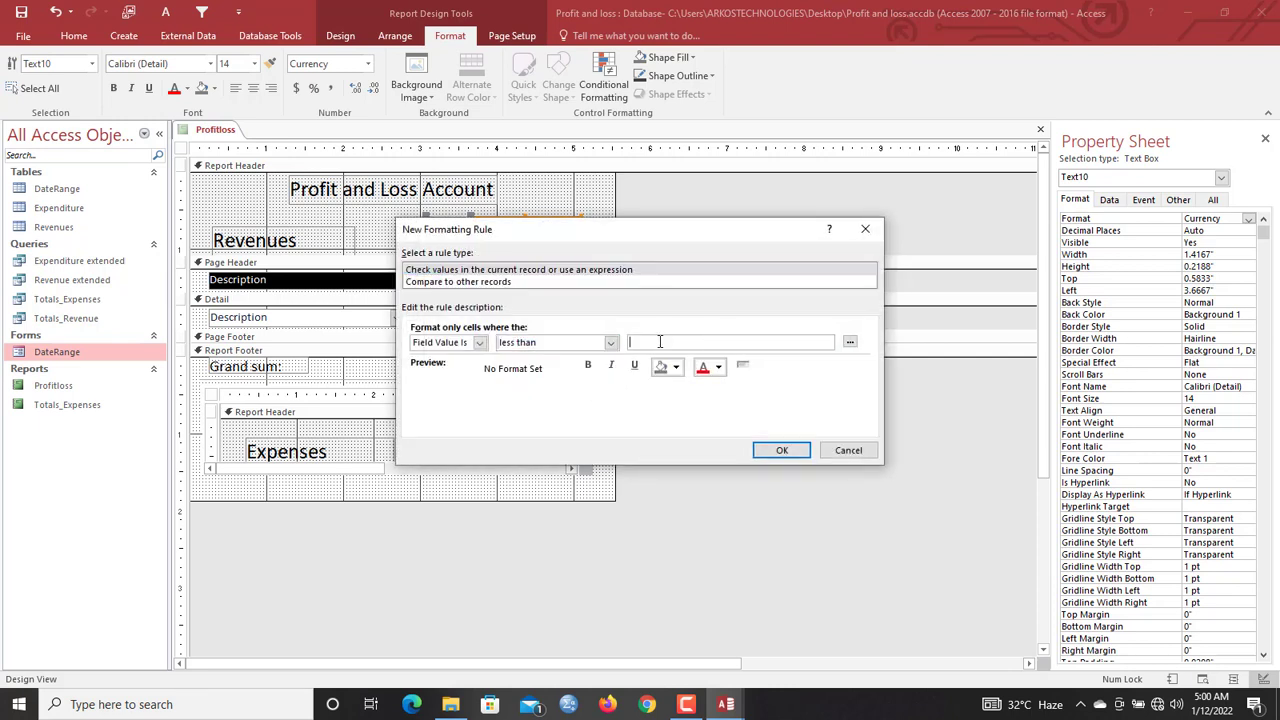
{"action": "type", "text": "9"}
Give the less-than-9 rule a dark red fill with white text, and apply the Net text box's formatting rules
{"action": "left_click", "coordinate": [674, 367]}
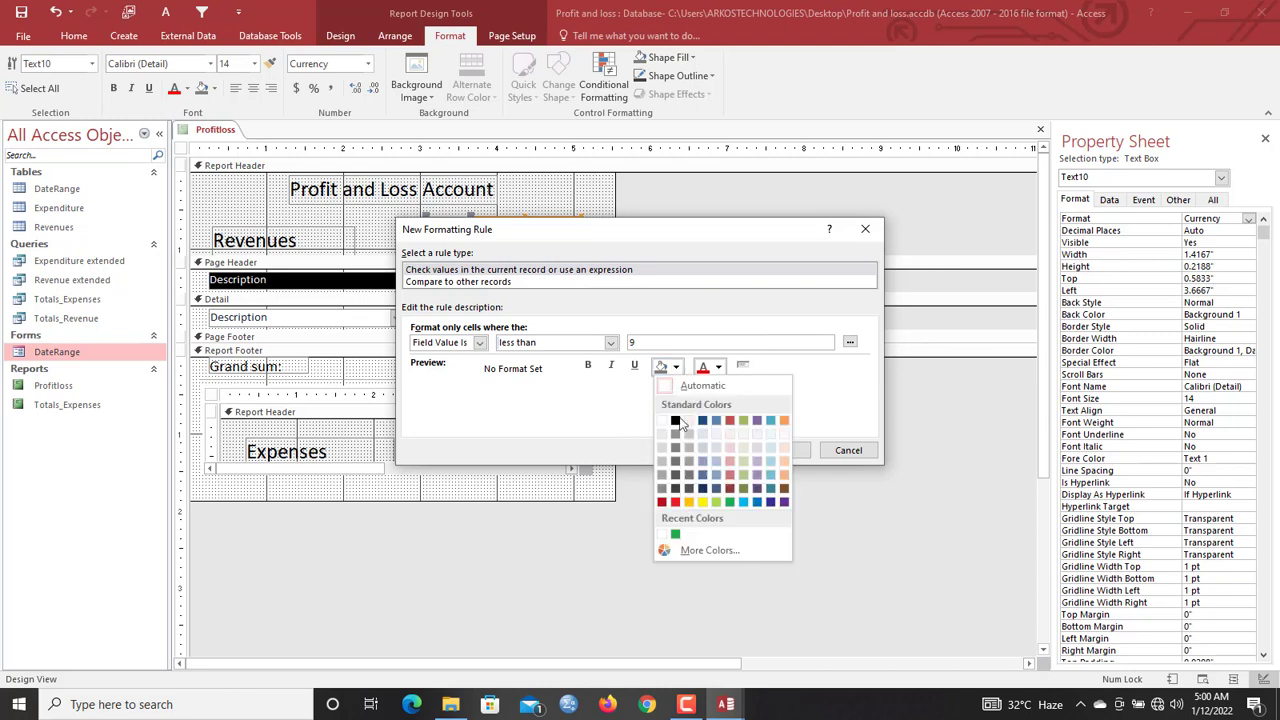
{"action": "left_click", "coordinate": [663, 502]}
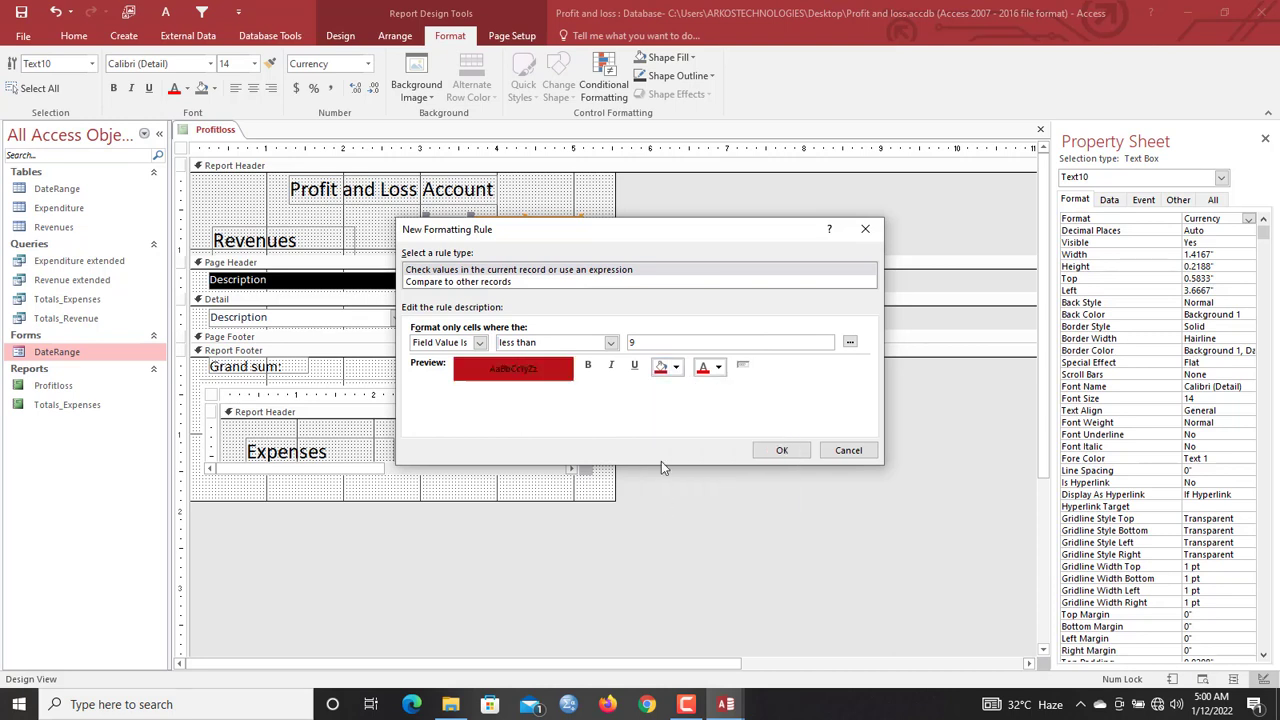
{"action": "left_click", "coordinate": [718, 367]}
{"action": "left_click", "coordinate": [704, 421]}
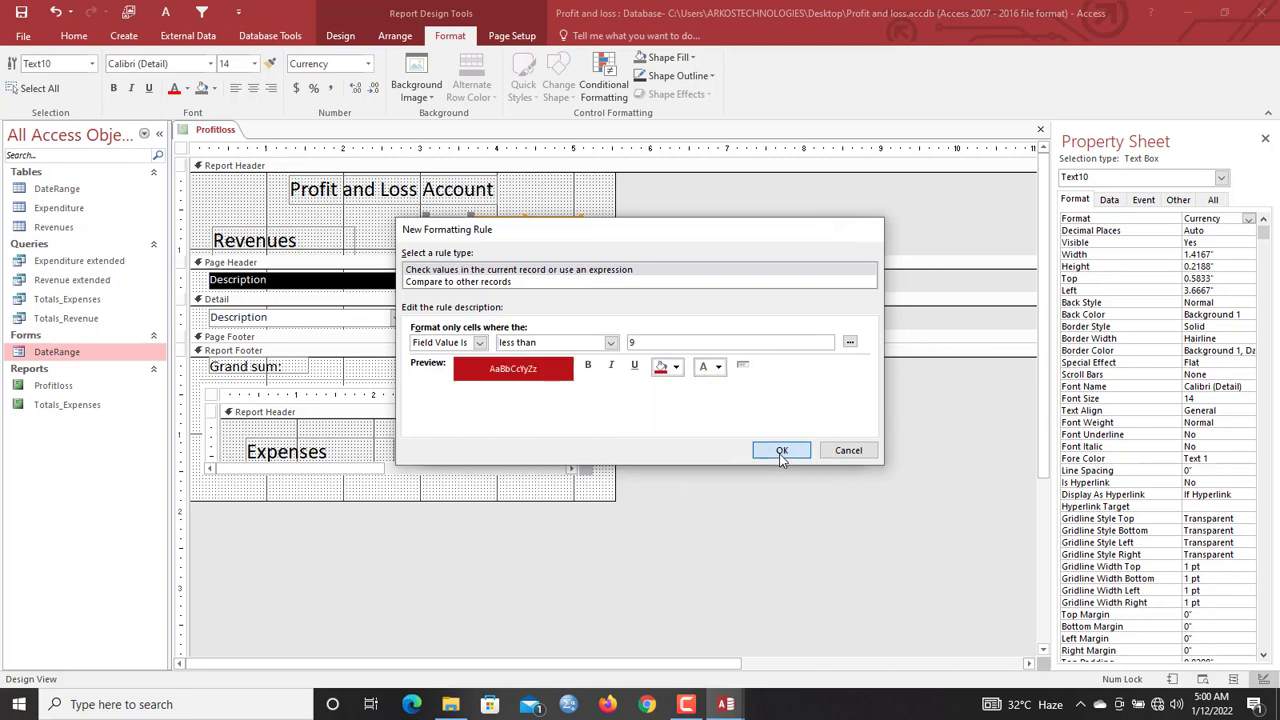
{"action": "left_click", "coordinate": [786, 451]}
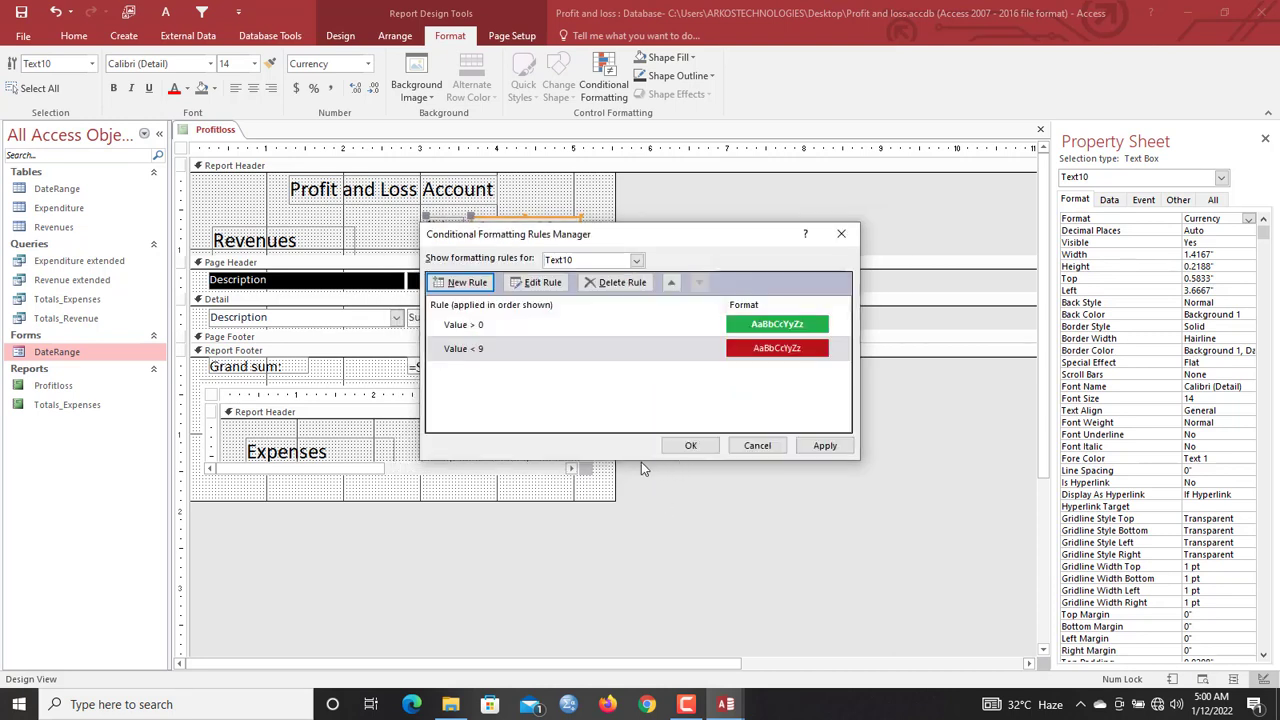
{"action": "left_click", "coordinate": [693, 447]}
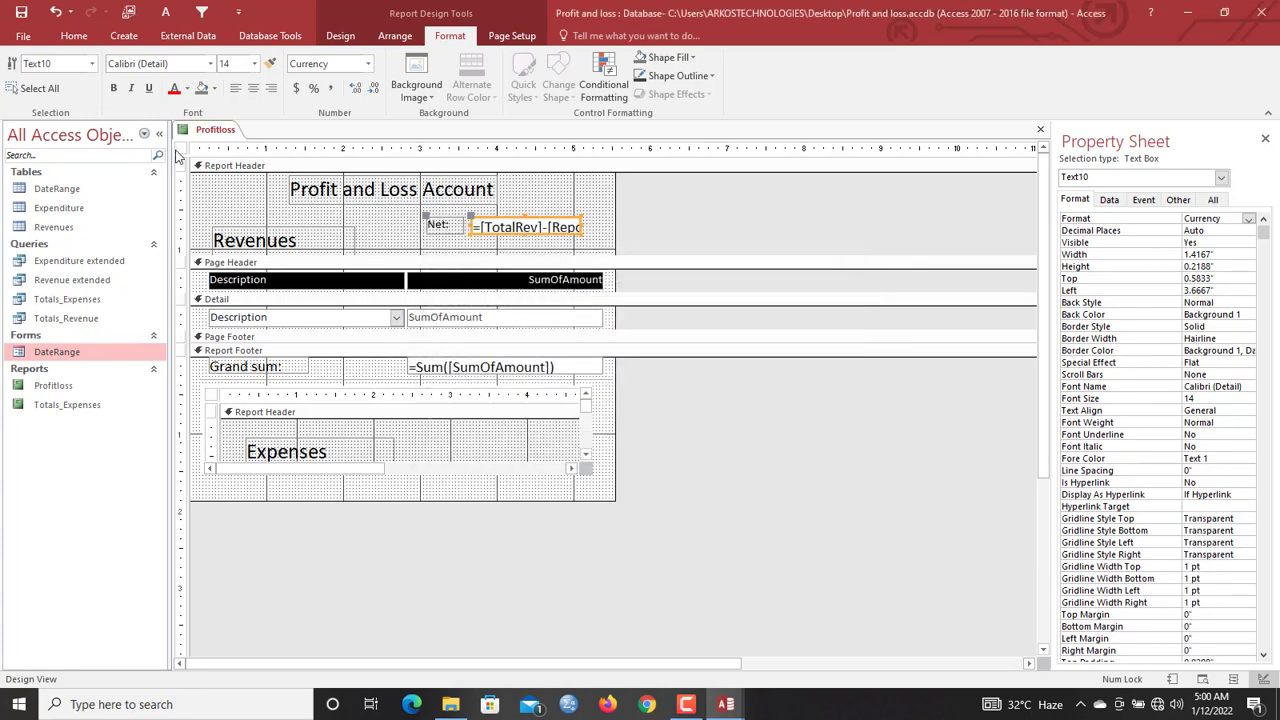
Set the Pop Up property of the whole Profitloss report to Yes and close all open objects
{"action": "left_click", "coordinate": [181, 149]}
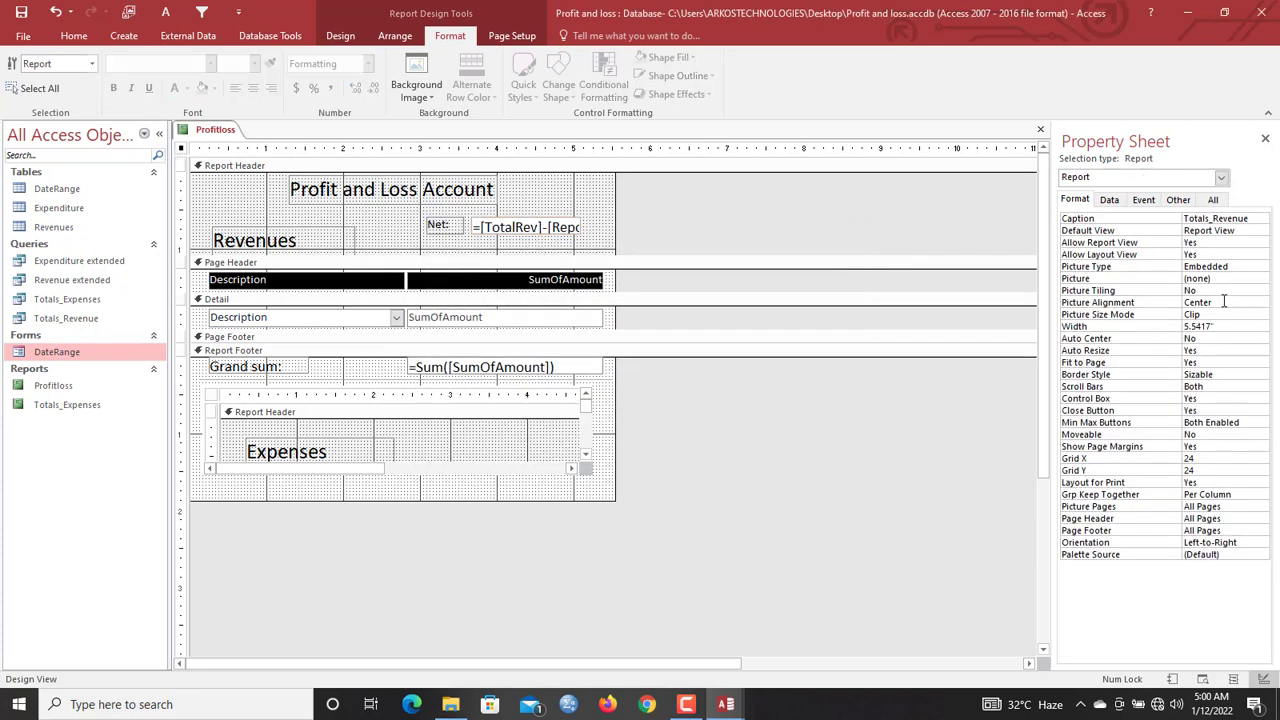
{"action": "left_click", "coordinate": [1178, 199]}
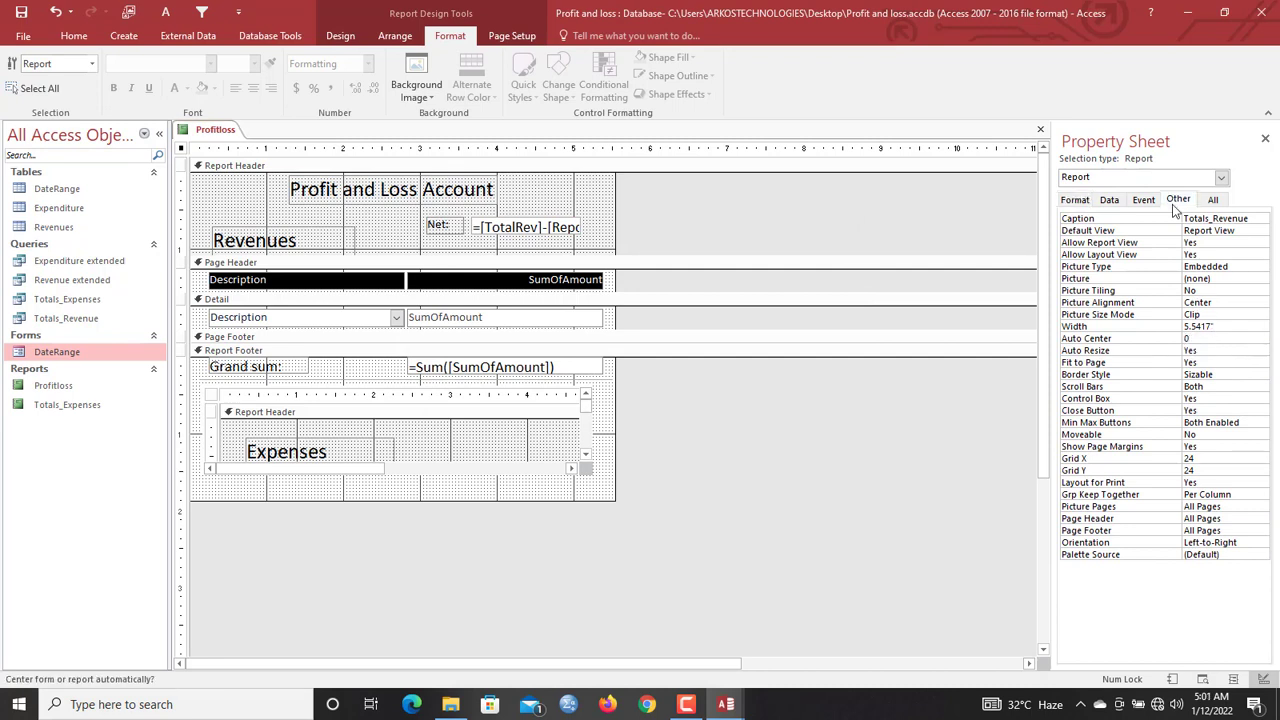
{"action": "left_click", "coordinate": [1228, 218]}
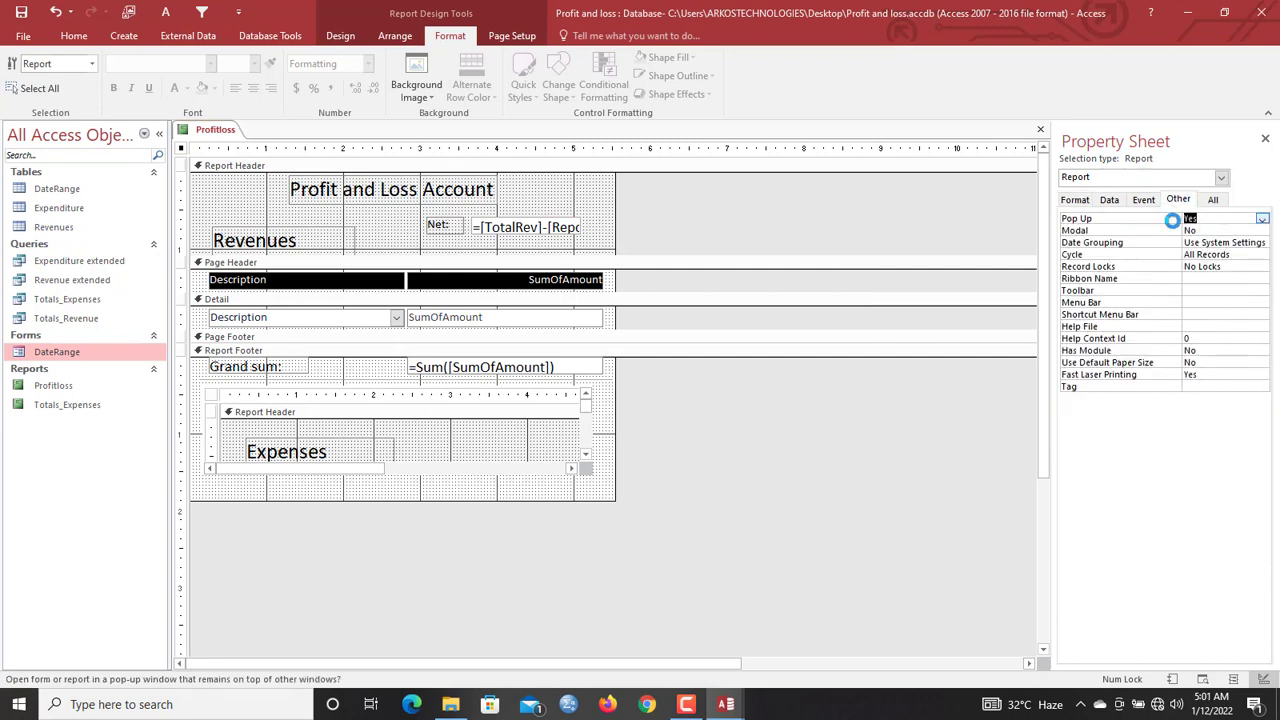
{"action": "right_click", "coordinate": [218, 138]}
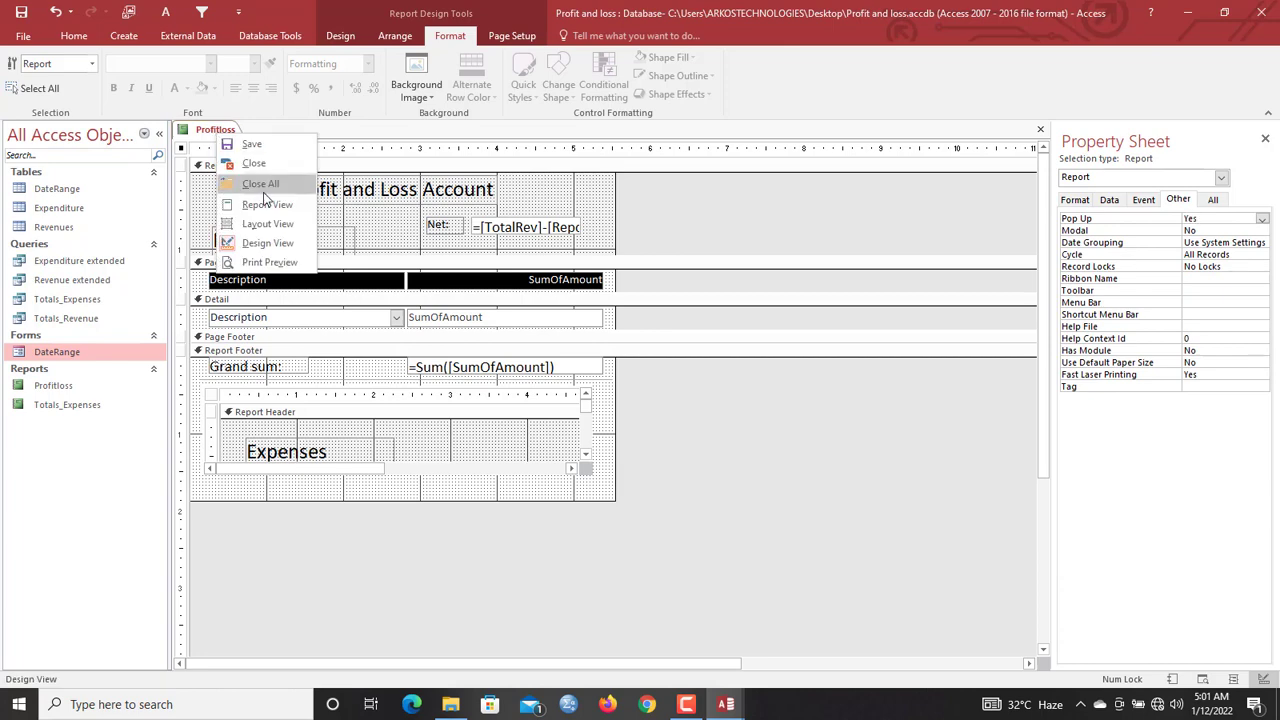
{"action": "left_click", "coordinate": [255, 183]}
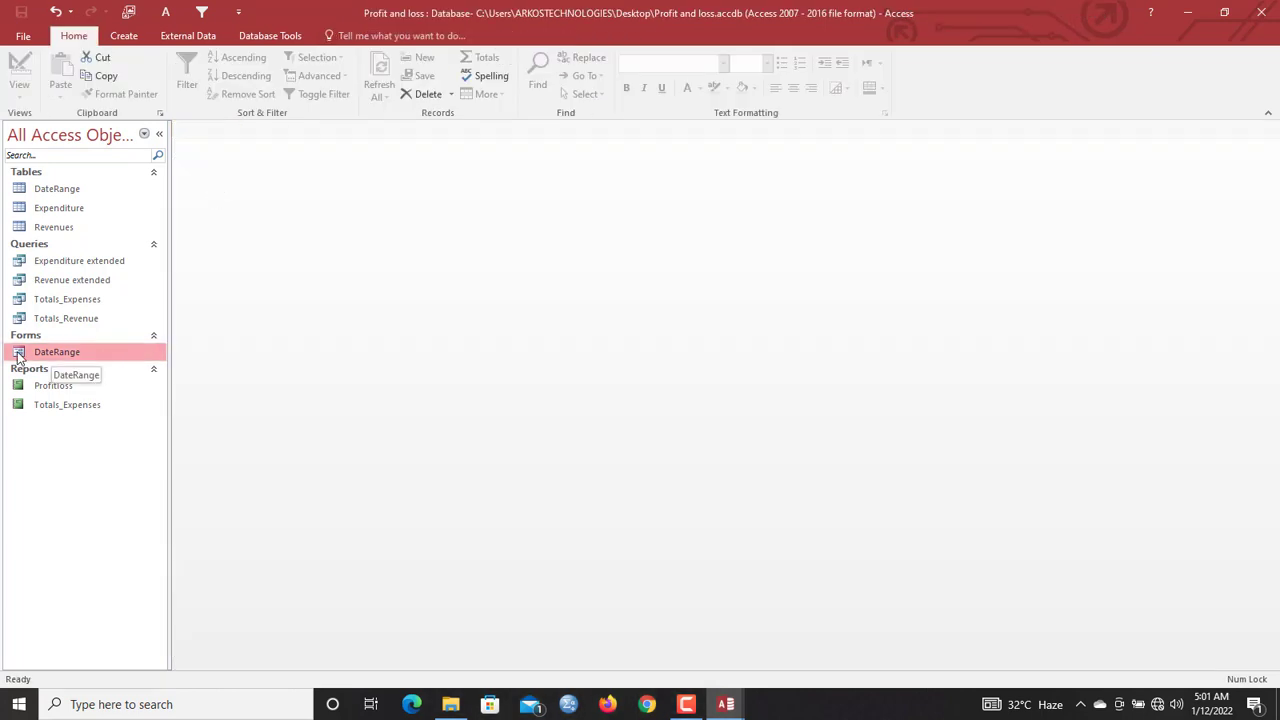
Open the Profit and Loss report from the DateRange form and shift its pop-up window slightly to check the coloured net figure
{"action": "double_click", "coordinate": [63, 352]}
{"action": "left_click", "coordinate": [561, 315]}
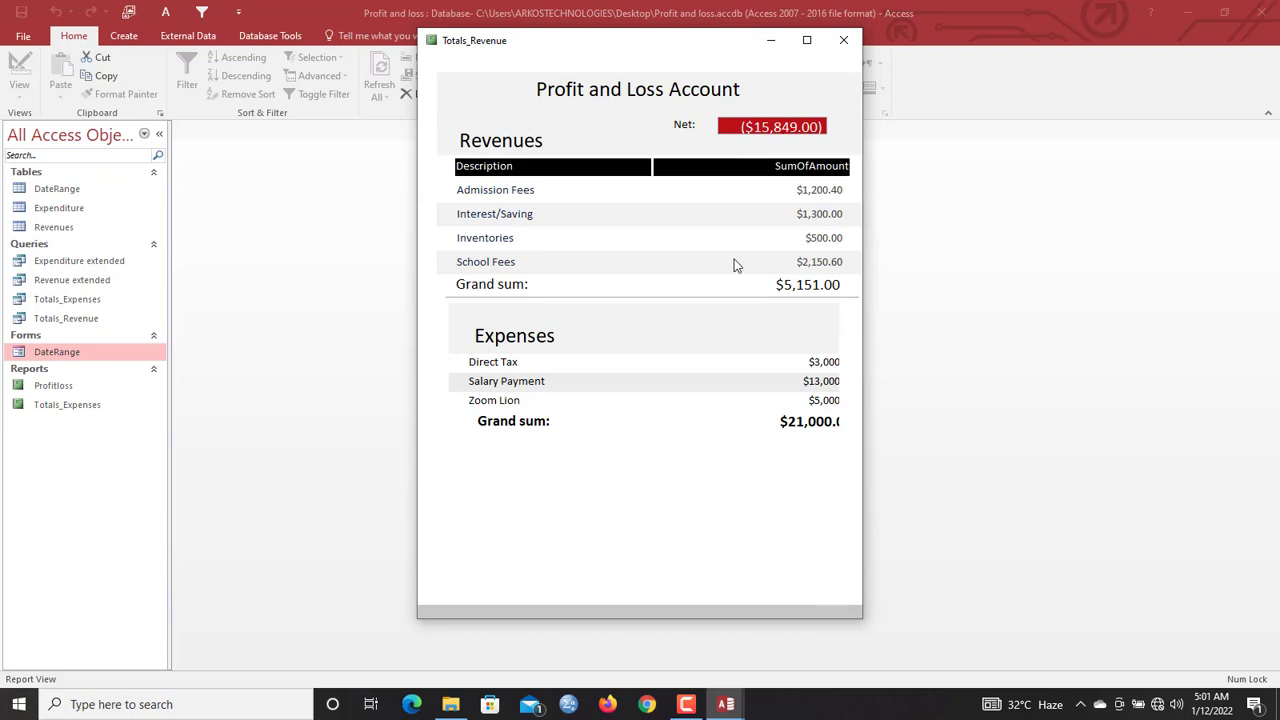
{"action": "left_click_drag", "start_coordinate": [606, 40], "coordinate": [636, 65]}
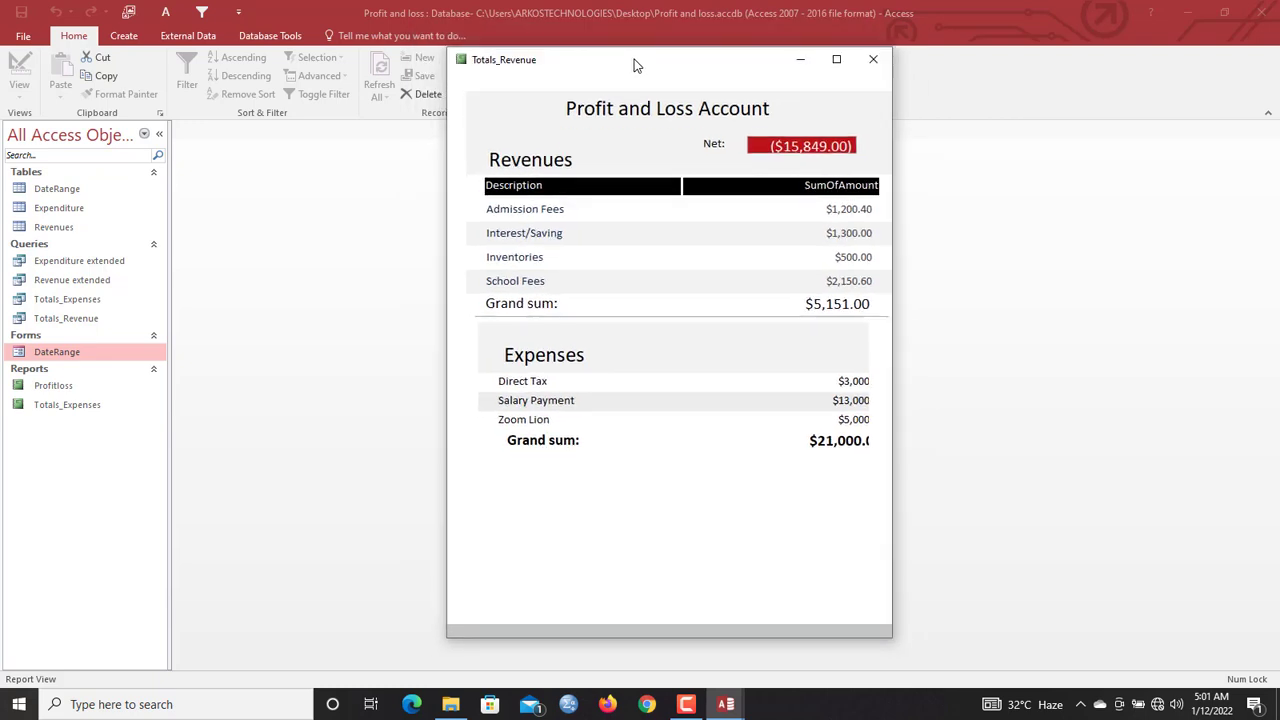